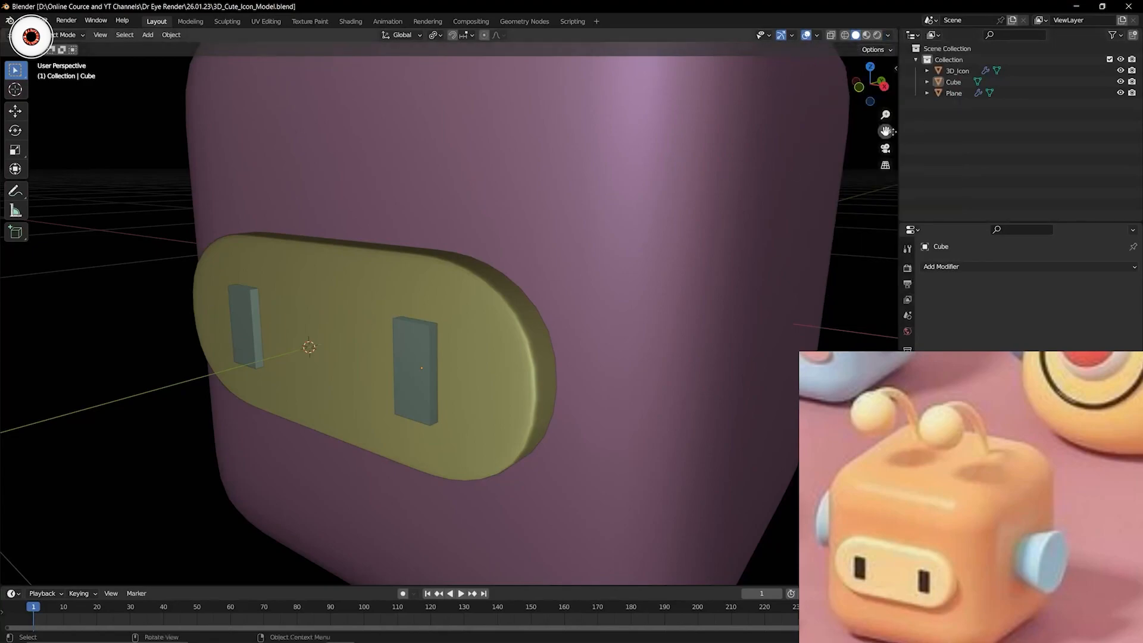
Turn on Cavity in the viewport shading options so the model's edges stand out.
drag(876, 101, 865, 100)
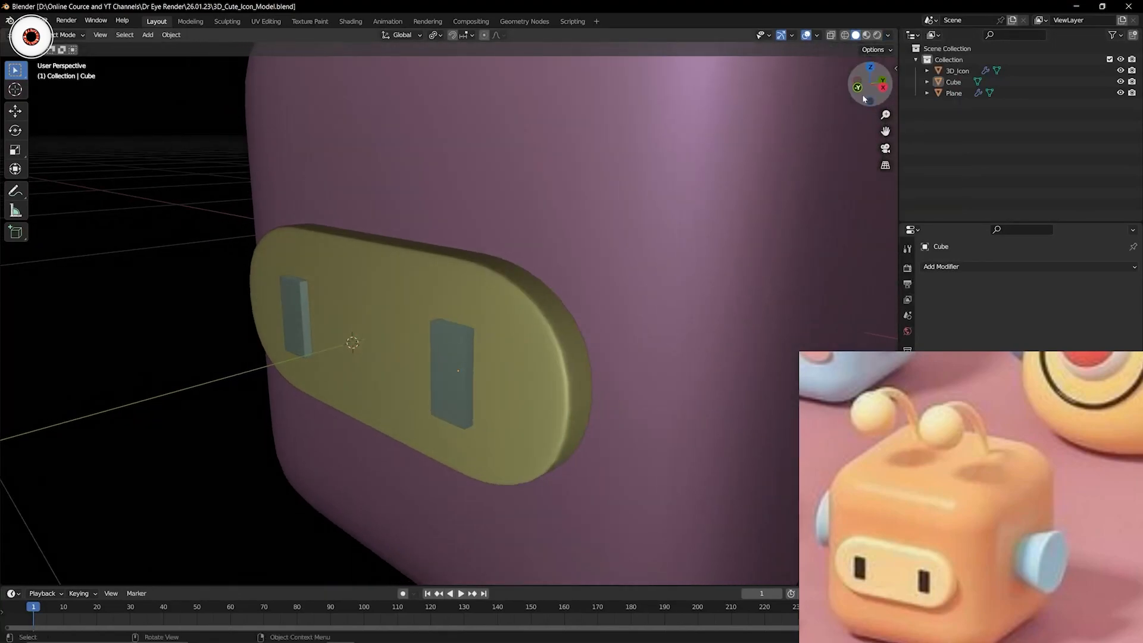
click(888, 36)
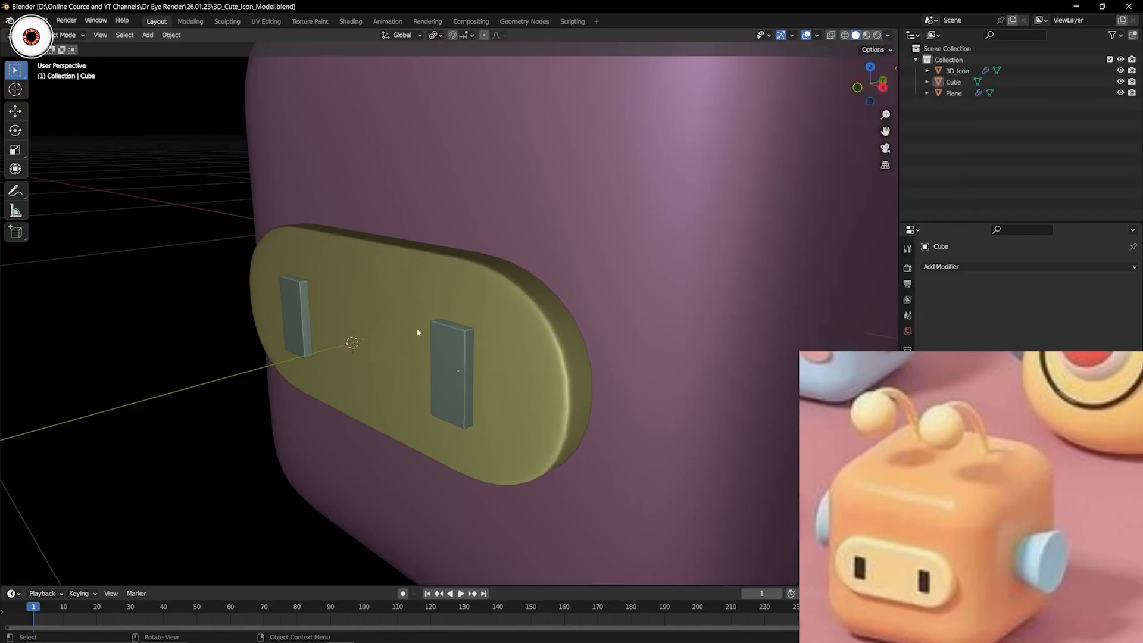
click(888, 35)
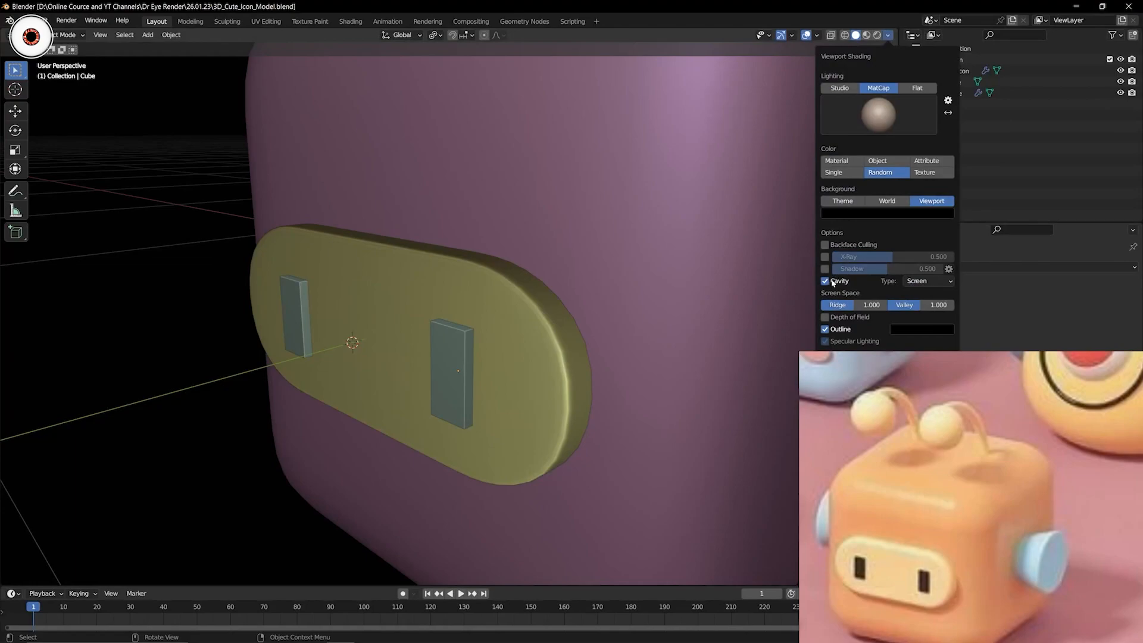
Enable the Screencast Keys display for the viewport.
key(n)
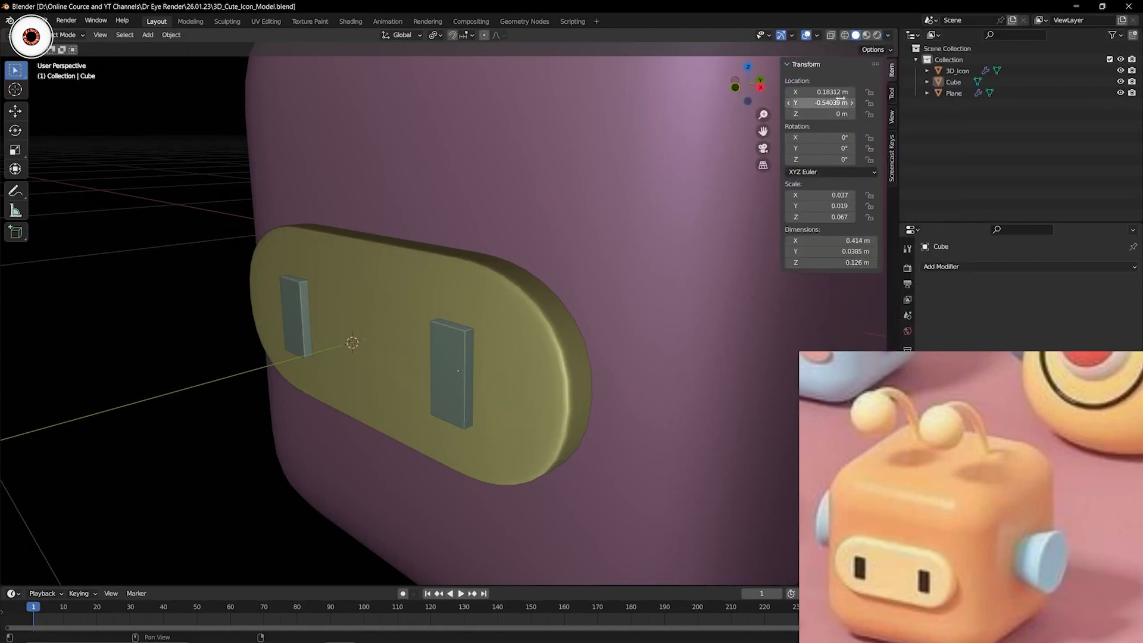
click(892, 157)
click(796, 64)
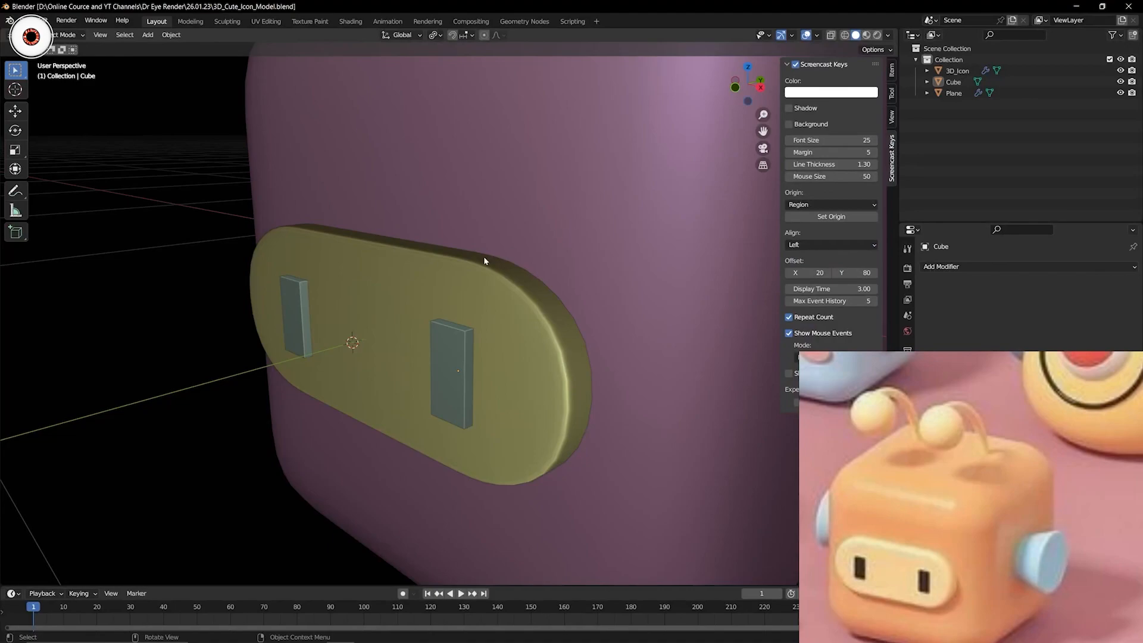
key(n)
scroll(781, 131, down, 1)
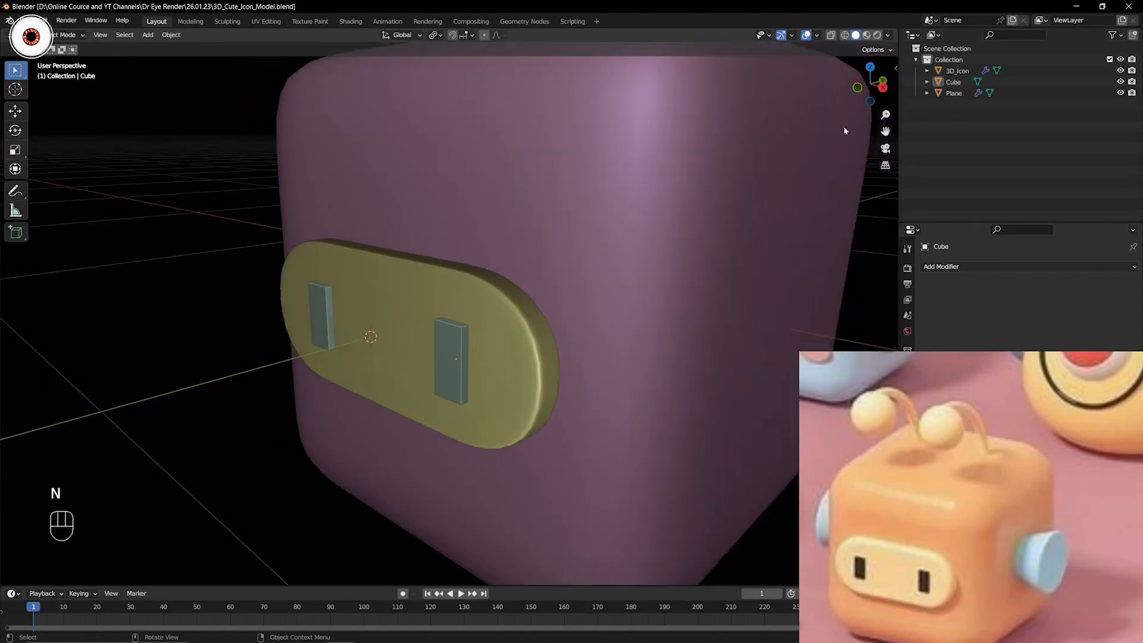
Examine the cube model from the side and compare it with the round side knob in the reference image.
drag(885, 131, 842, 135)
click(888, 36)
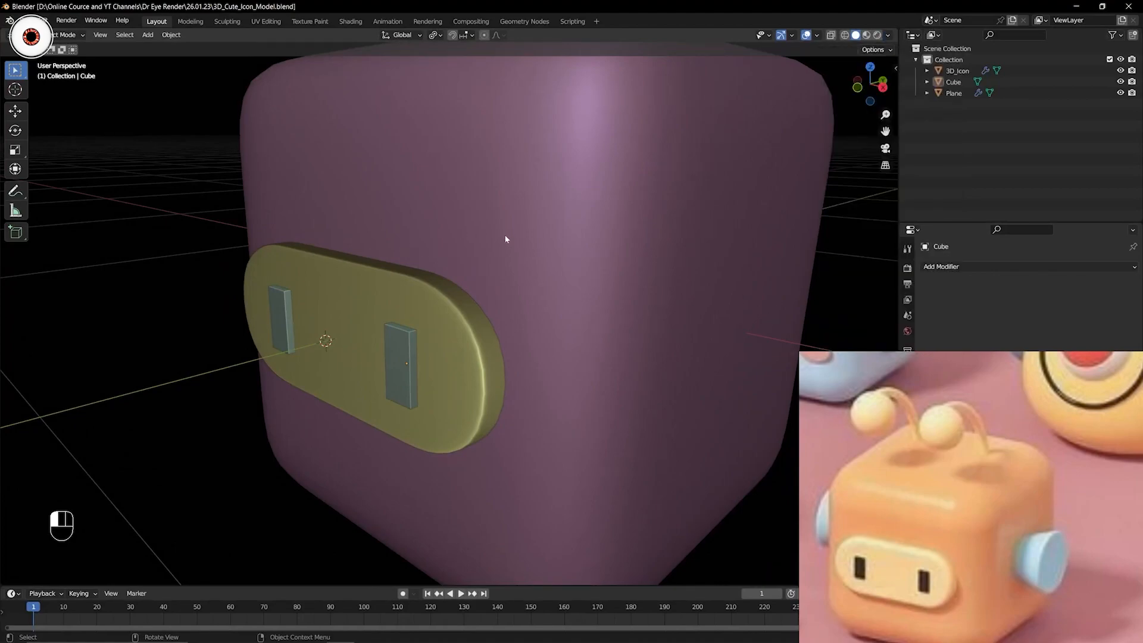
middle_drag(507, 223, 506, 214)
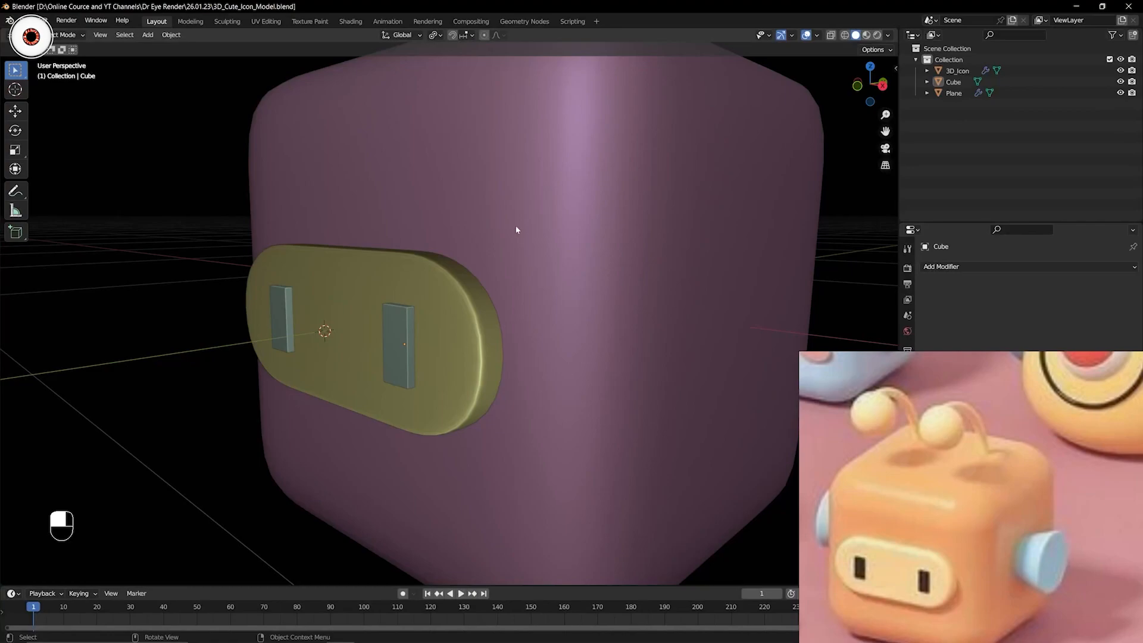
scroll(951, 422, down, 5)
middle_drag(951, 422, 995, 398)
shift+middle_drag(579, 273, 546, 286)
scroll(549, 271, down, 3)
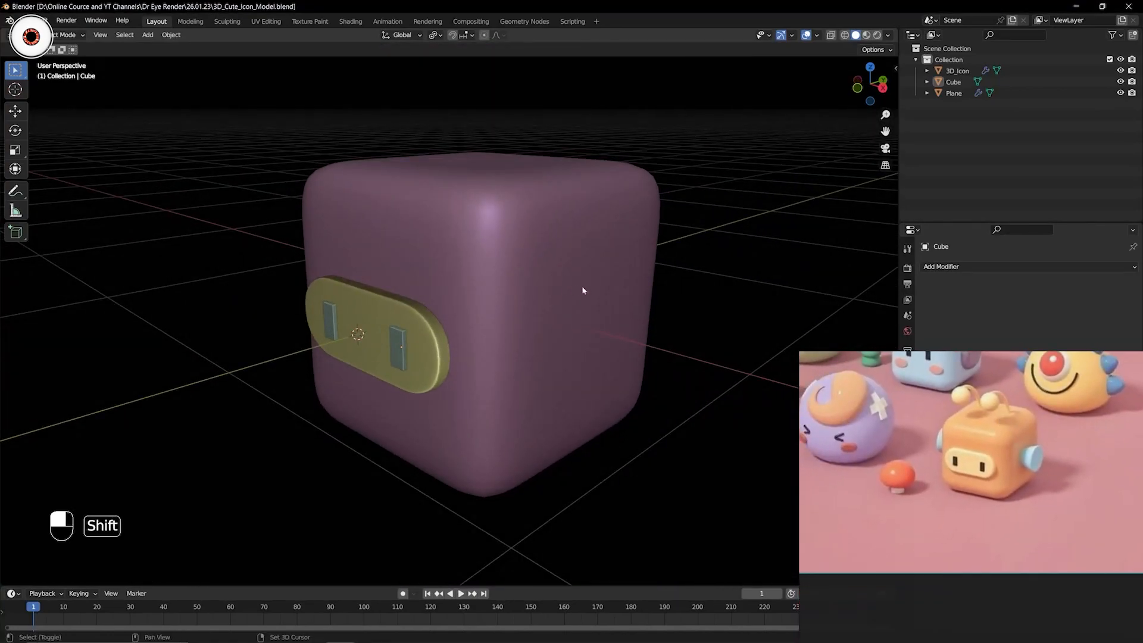
scroll(1022, 444, up, 5)
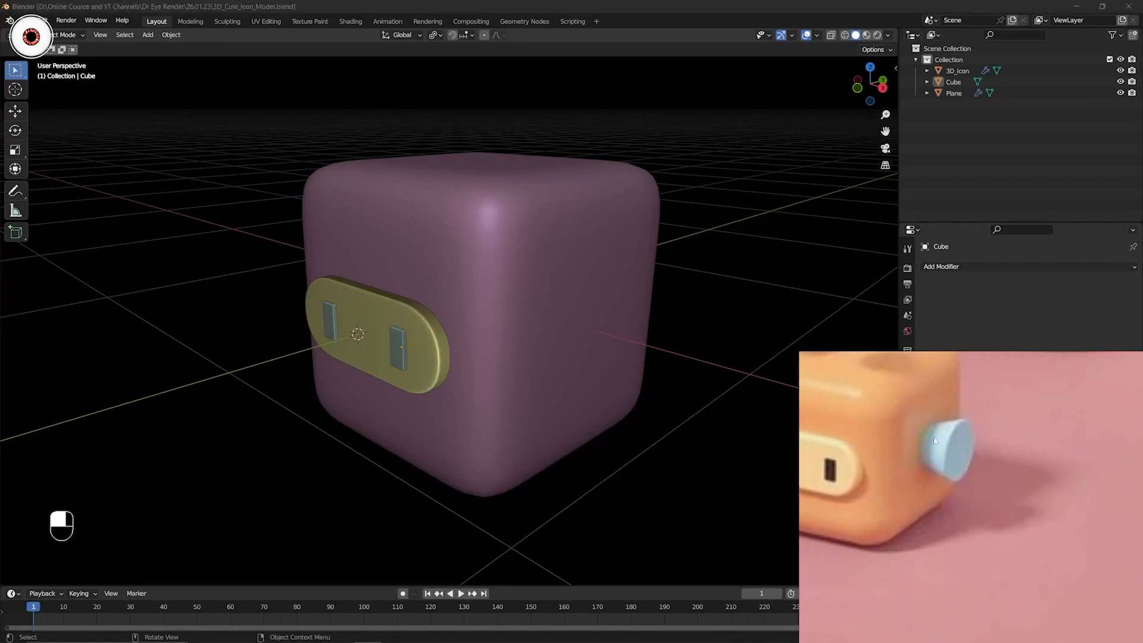
scroll(936, 442, down, 5)
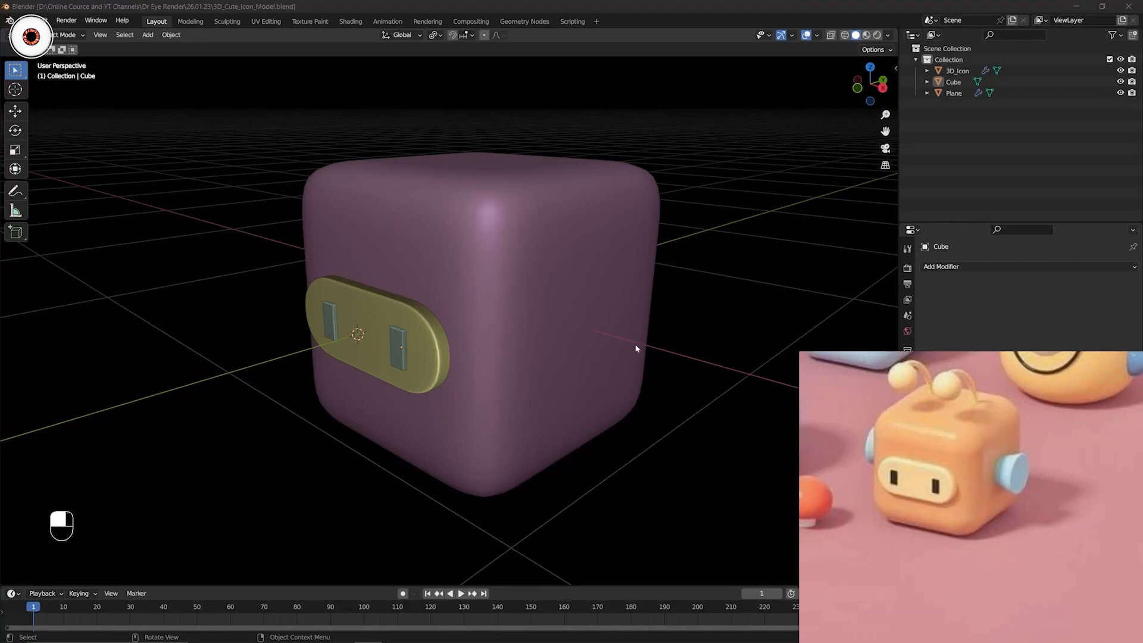
Clear the object selection and make the main Collection active for new objects.
shift+middle_drag(717, 301, 653, 270)
click(585, 295)
click(738, 258)
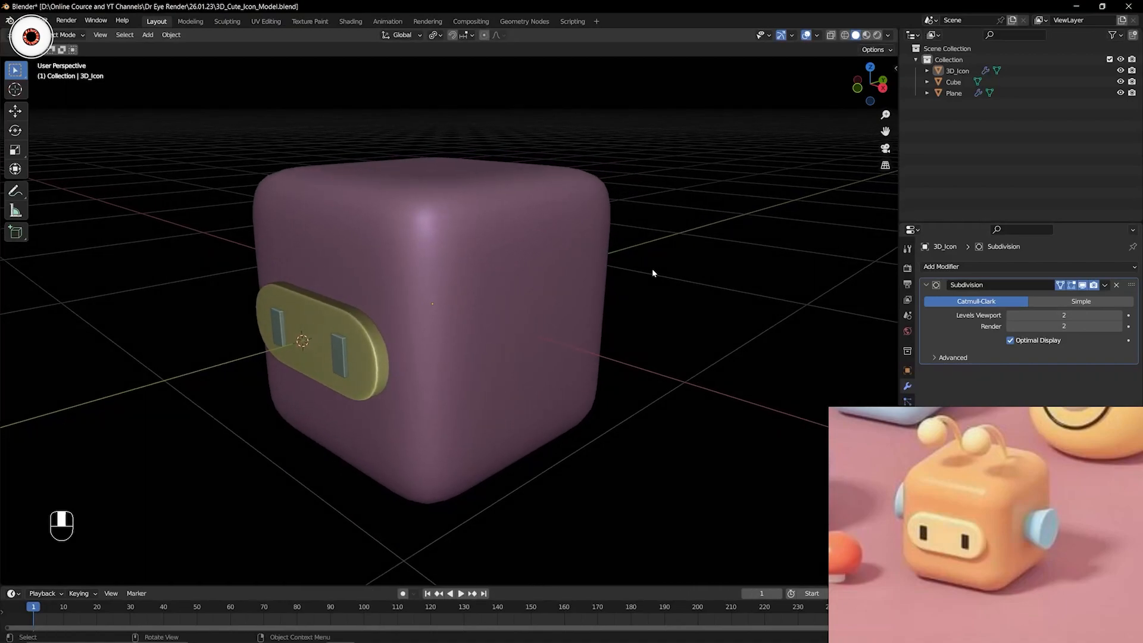
scroll(595, 263, down, 3)
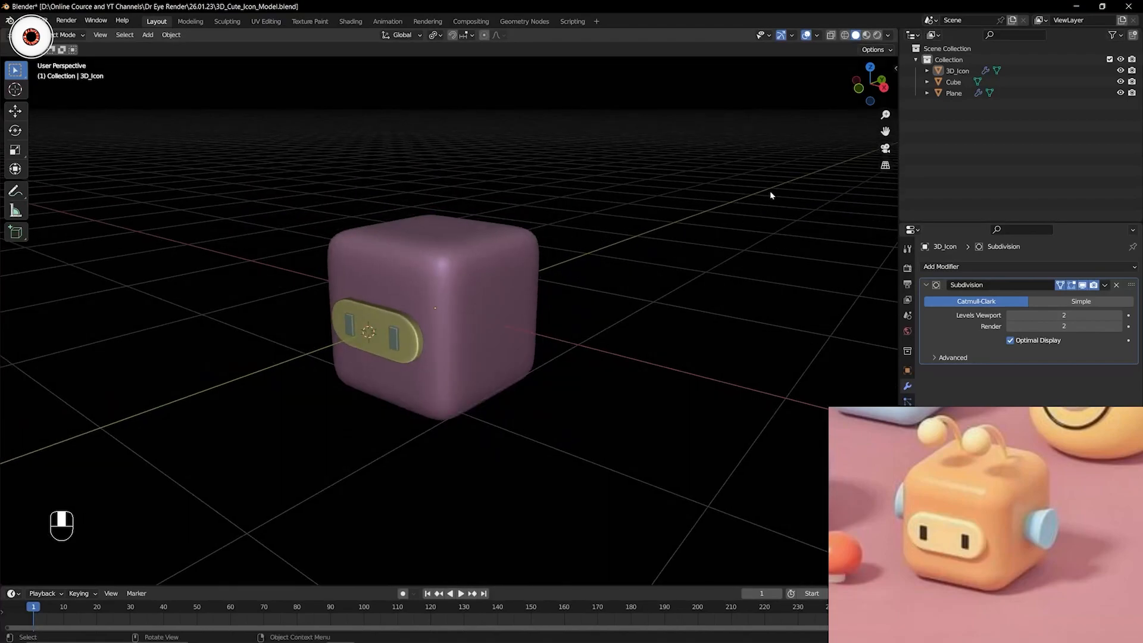
key(shift+a)
click(959, 60)
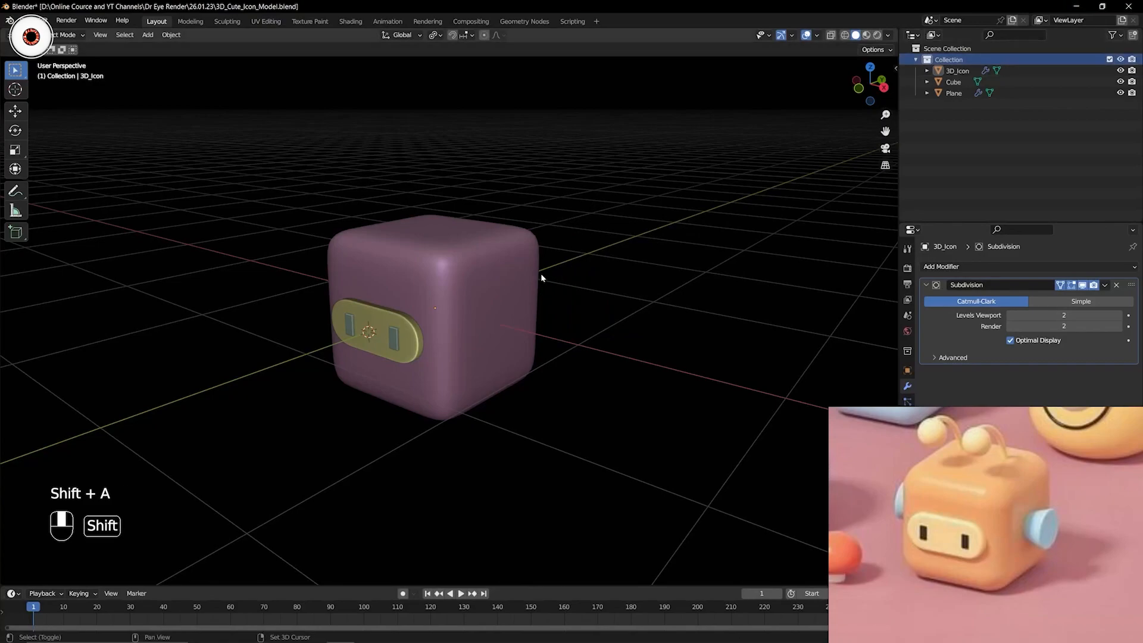
key(shift+a)
mouse_move(540, 275)
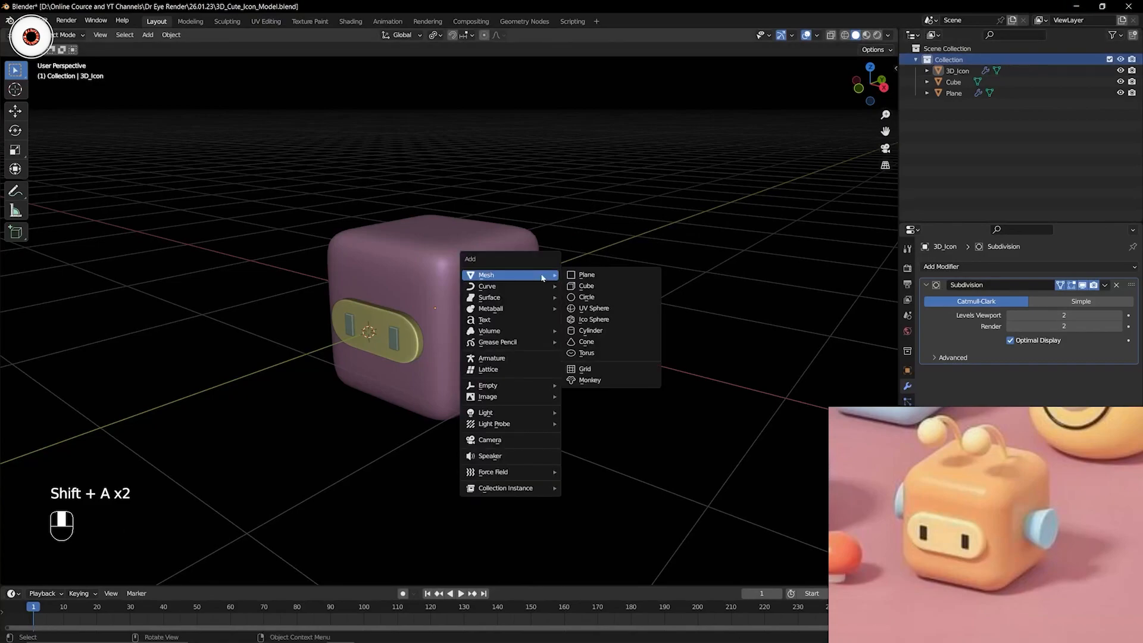
click(601, 329)
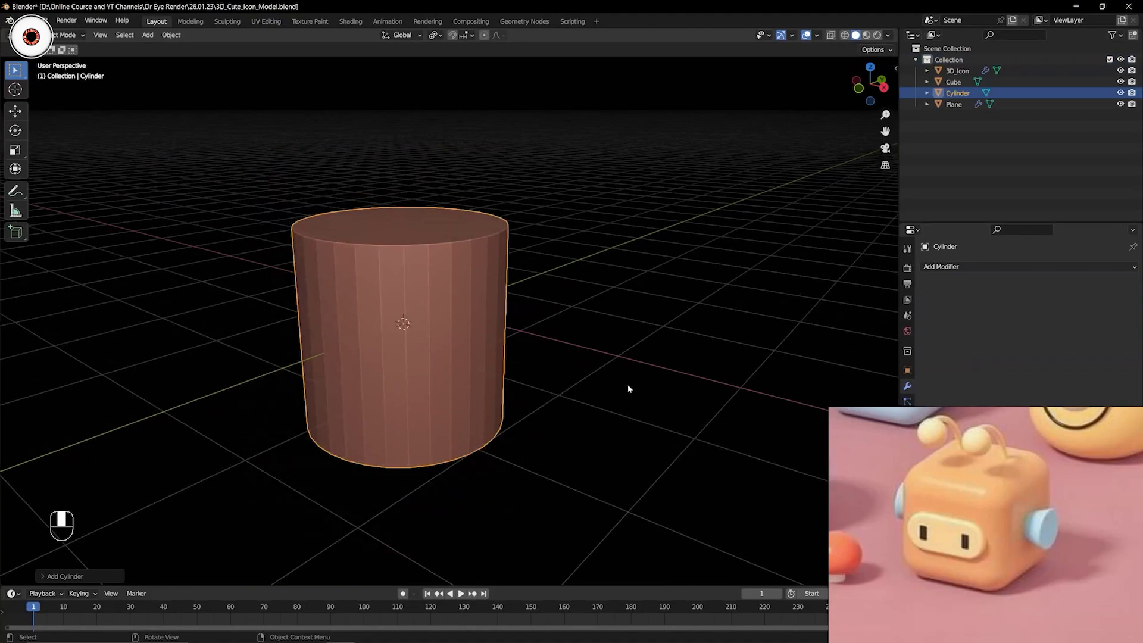
key(s)
click(476, 345)
scroll(475, 346, up, 2)
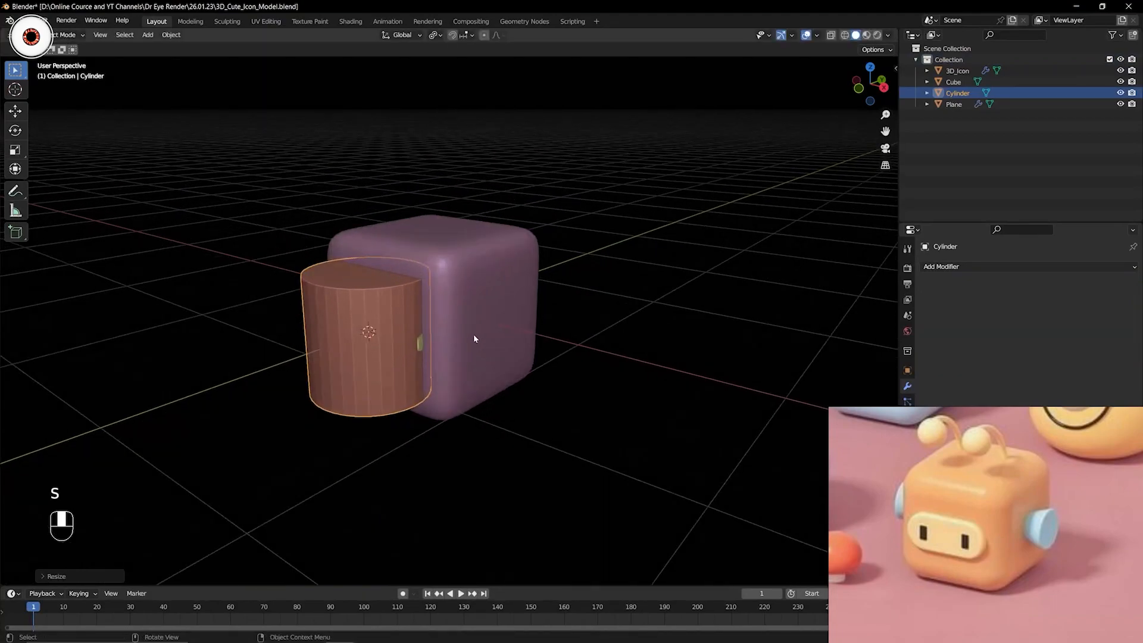
key(x)
click(473, 334)
Snap the 3D cursor to the centre of the purple cube body.
click(477, 277)
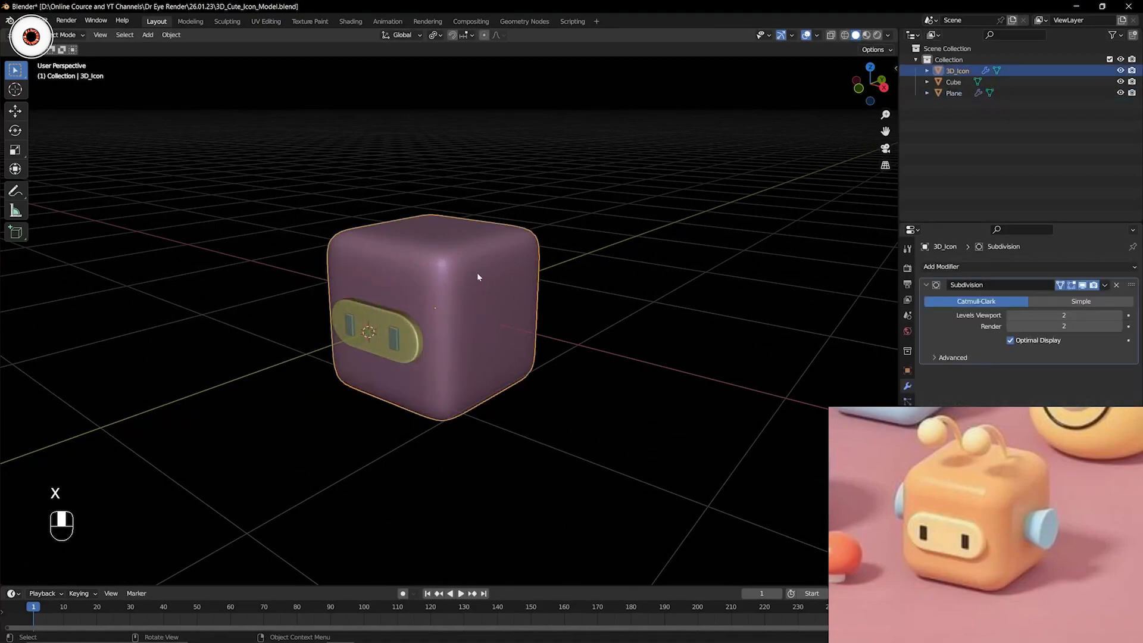
key(shift+s)
click(475, 332)
Add a mesh cylinder at the cube's centre and scale it down to a little under half the cube's width.
key(KP_7)
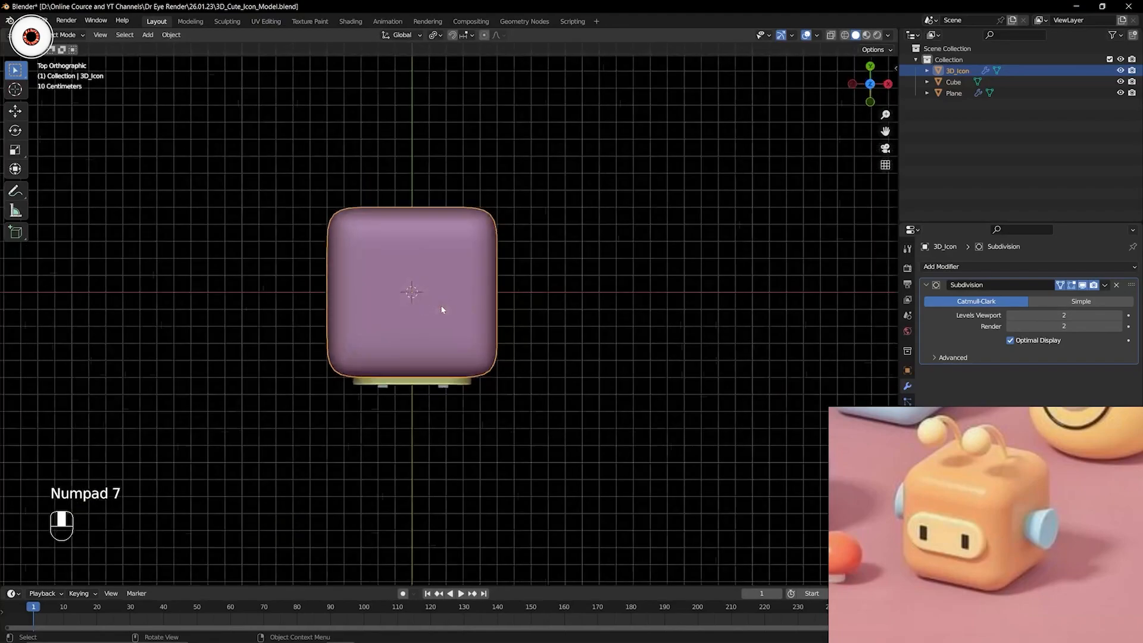
scroll(440, 305, up, 3)
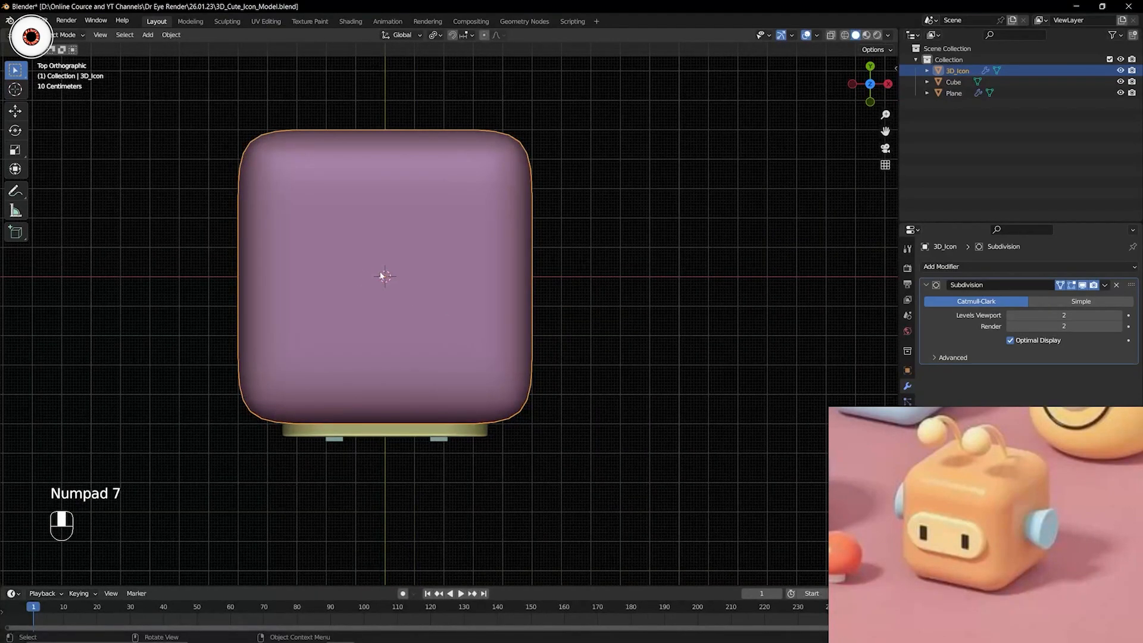
drag(886, 131, 873, 204)
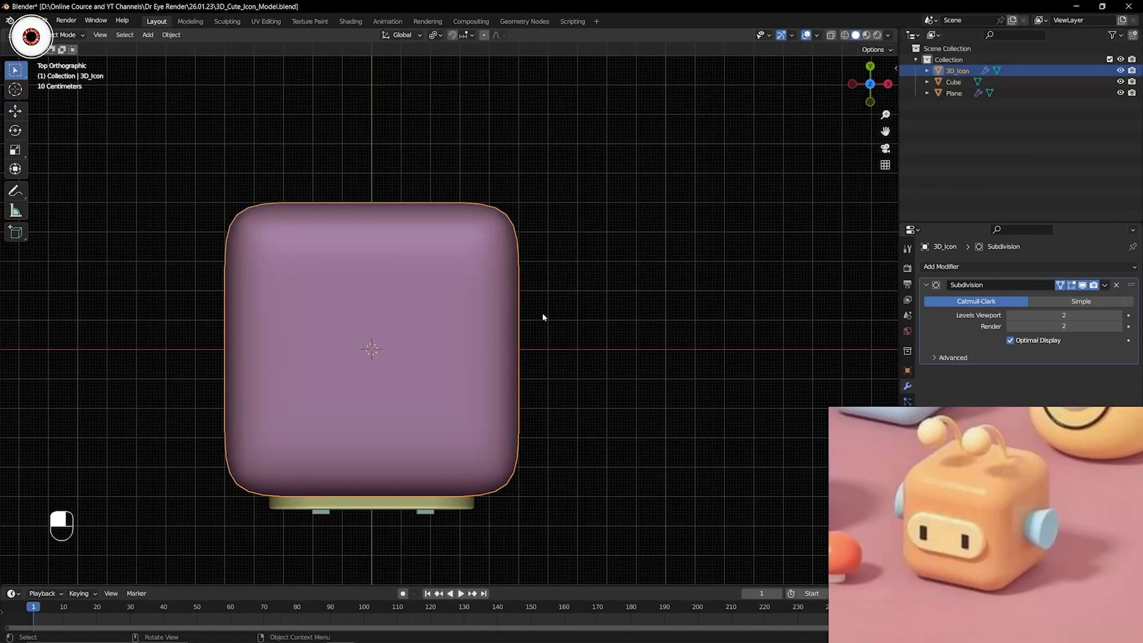
key(shift+a)
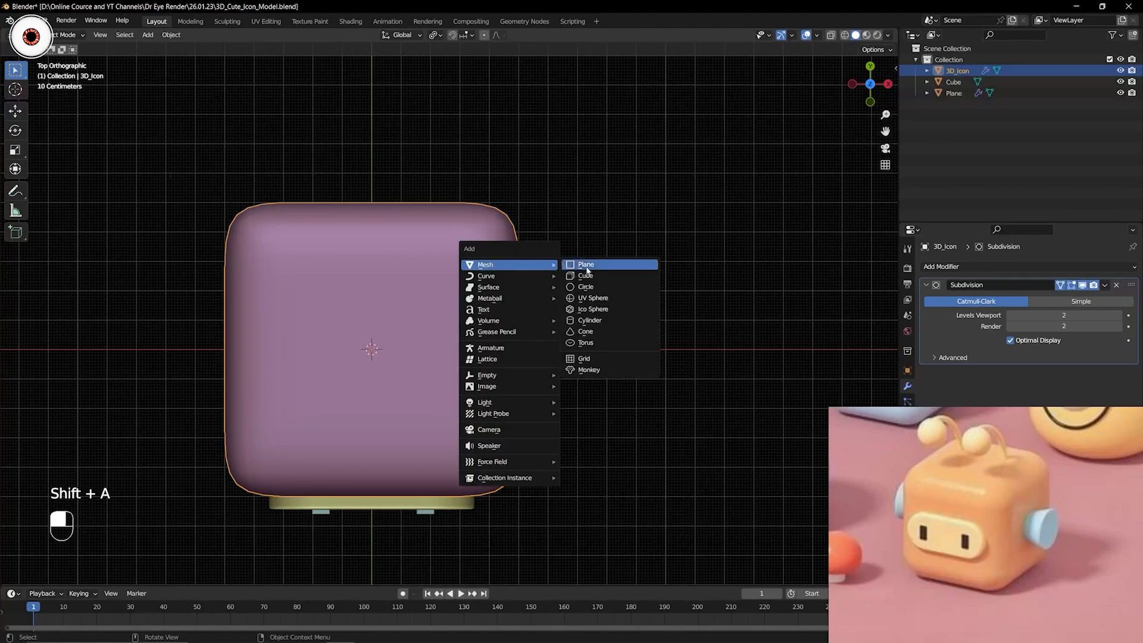
click(590, 320)
key(s)
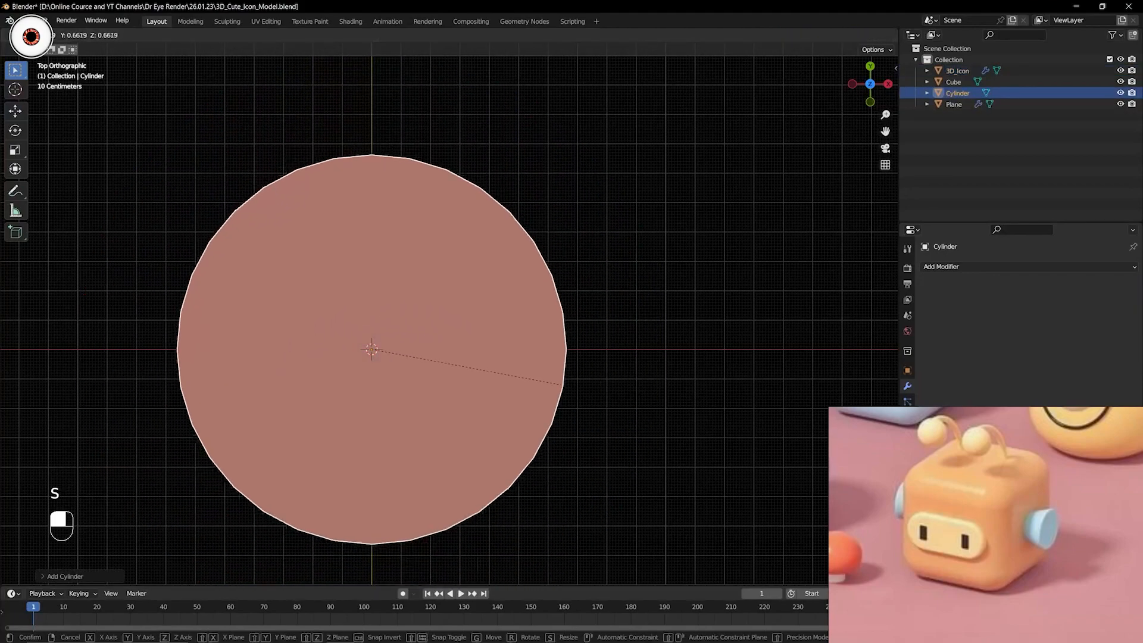
click(458, 367)
Move the cylinder out of the cube in the positive X direction, leaving a small gap beside the cube's side face.
shift+middle_drag(473, 336, 472, 234)
key(g)
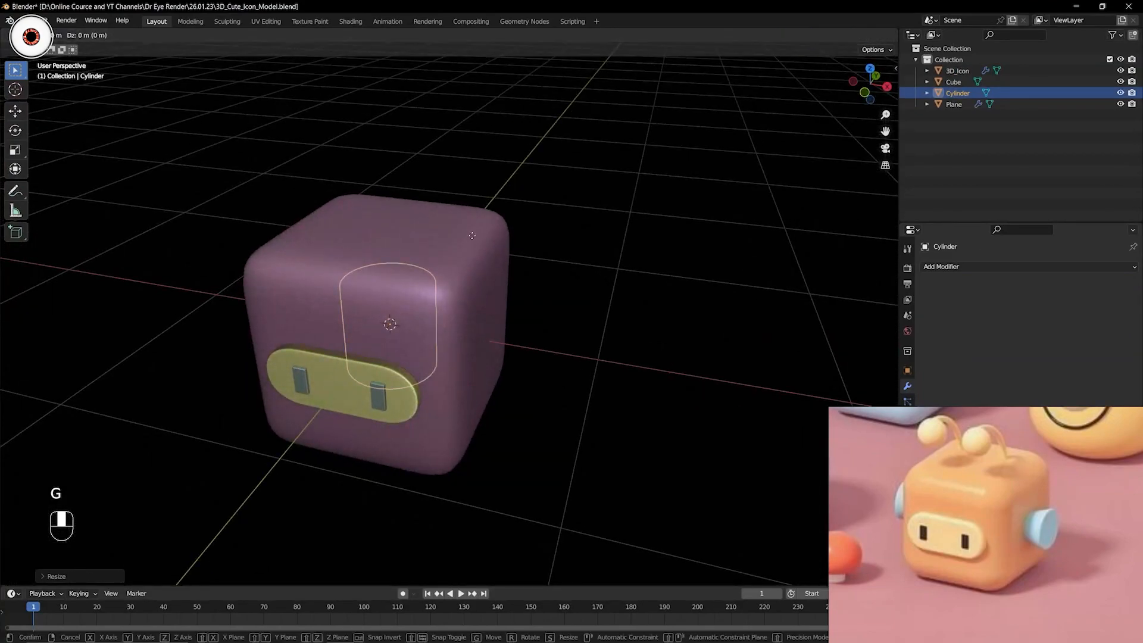
click(666, 270)
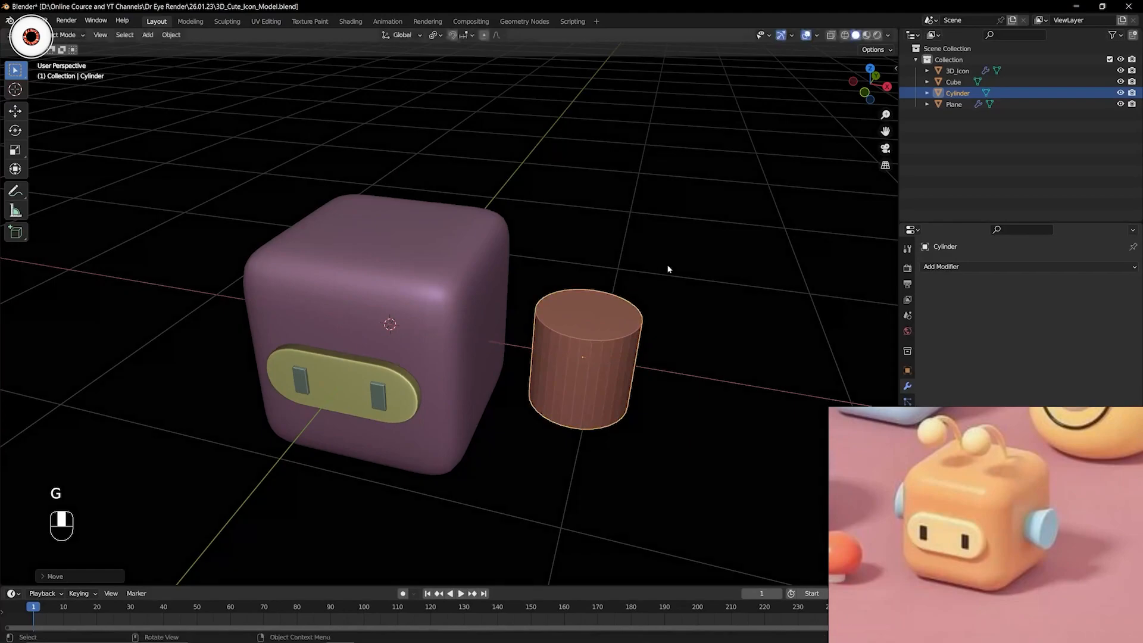
scroll(854, 125, down, 2)
drag(885, 131, 860, 128)
click(16, 111)
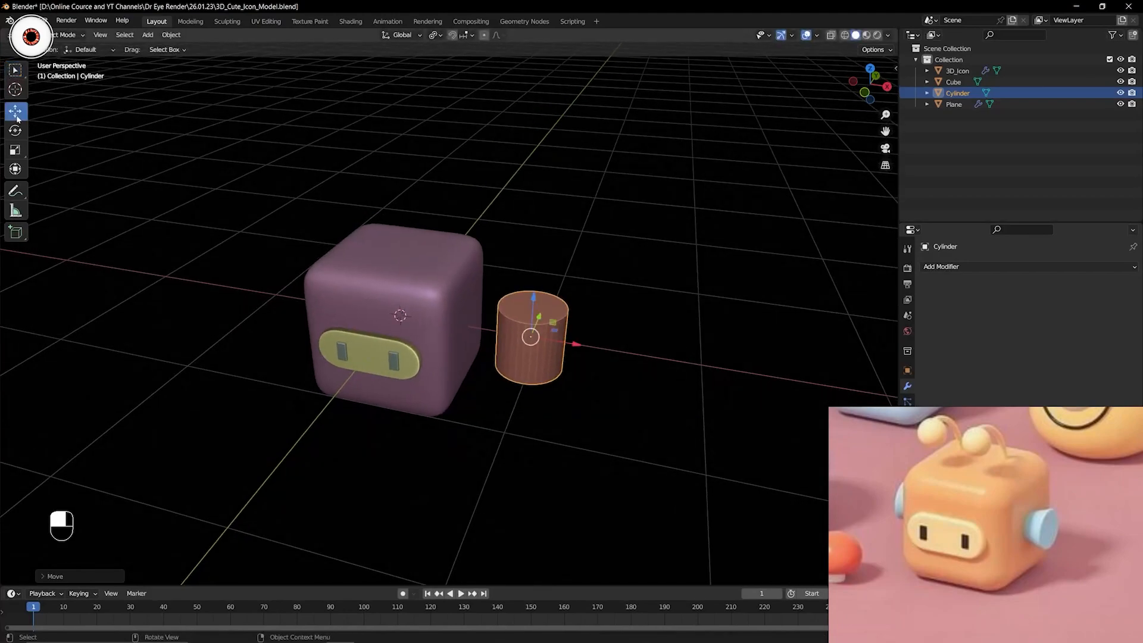
mouse_move(577, 344)
mouse_down()
mouse_move(527, 343)
mouse_move(586, 341)
mouse_up()
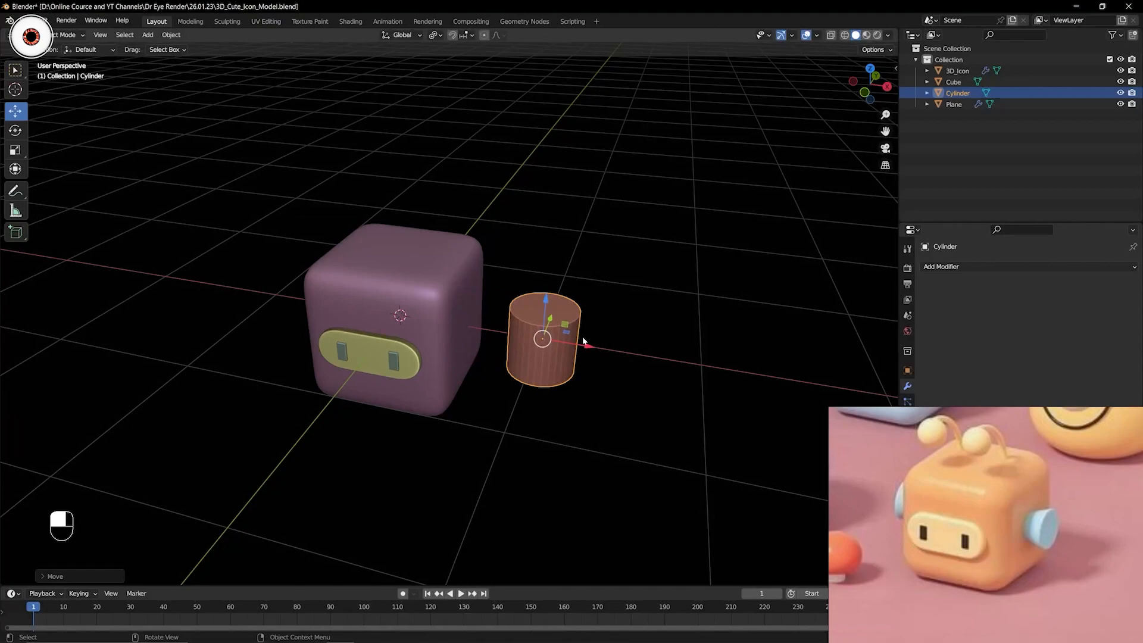
shift+middle_drag(591, 331, 526, 327)
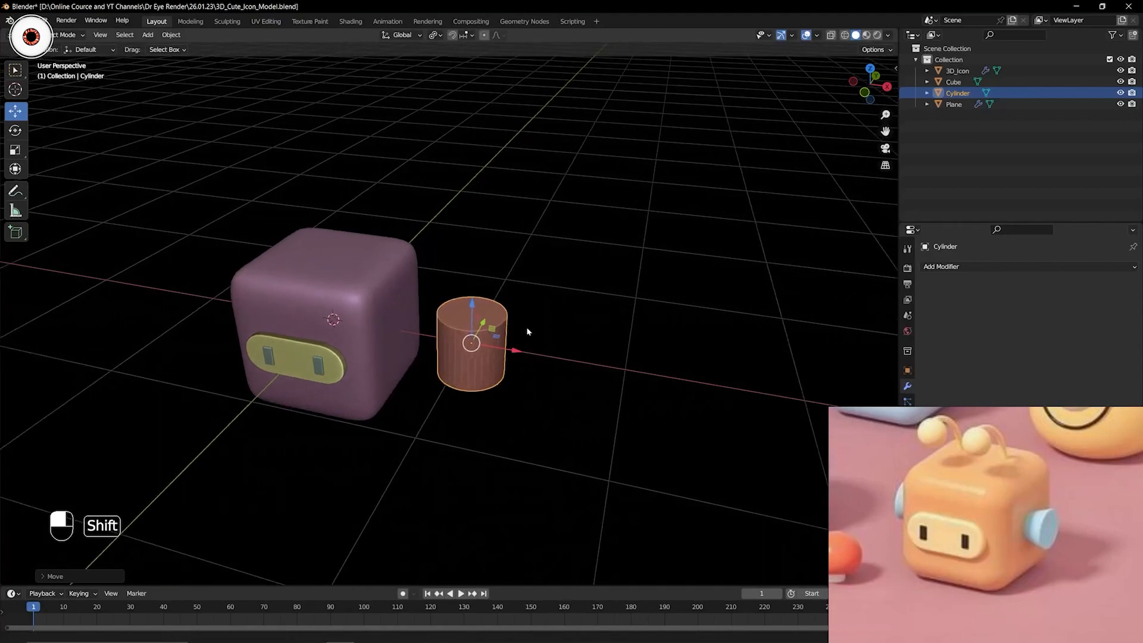
click(15, 70)
scroll(462, 277, up, 3)
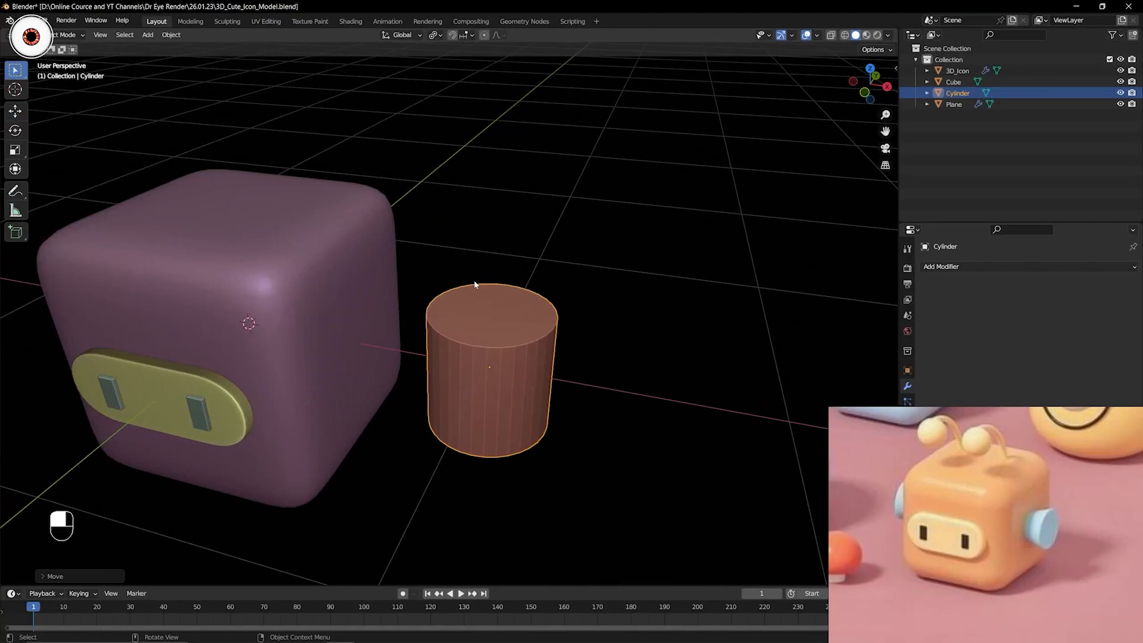
Rotate the cylinder 90 degrees about the Y axis so its flat end faces the cube's side.
key(KP_1)
shift+middle_drag(502, 269, 569, 273)
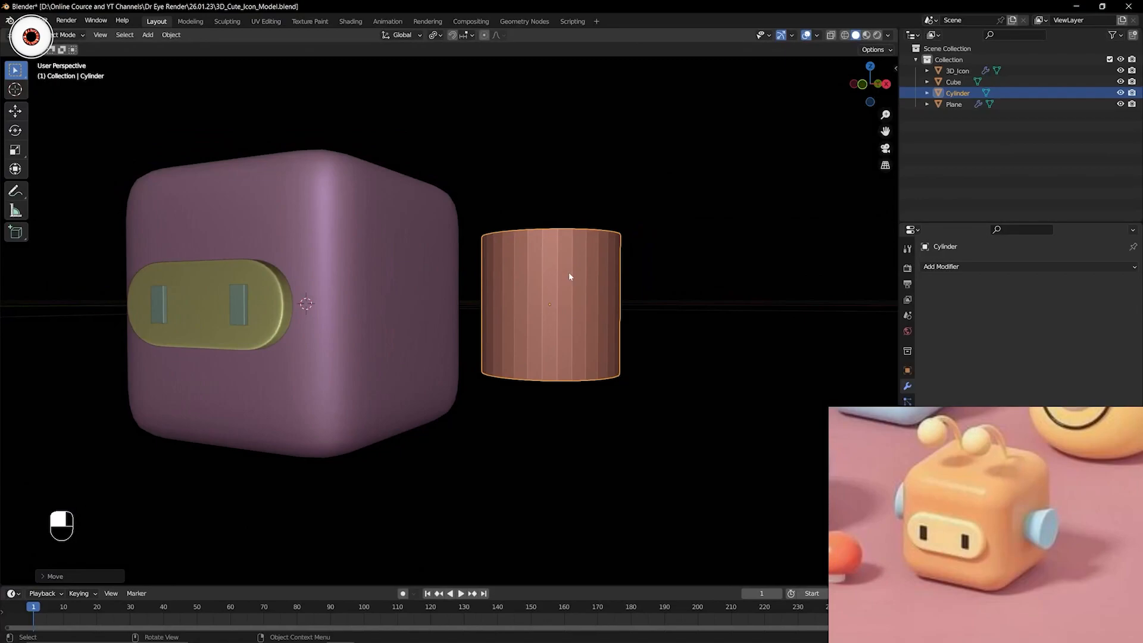
key(KP_1)
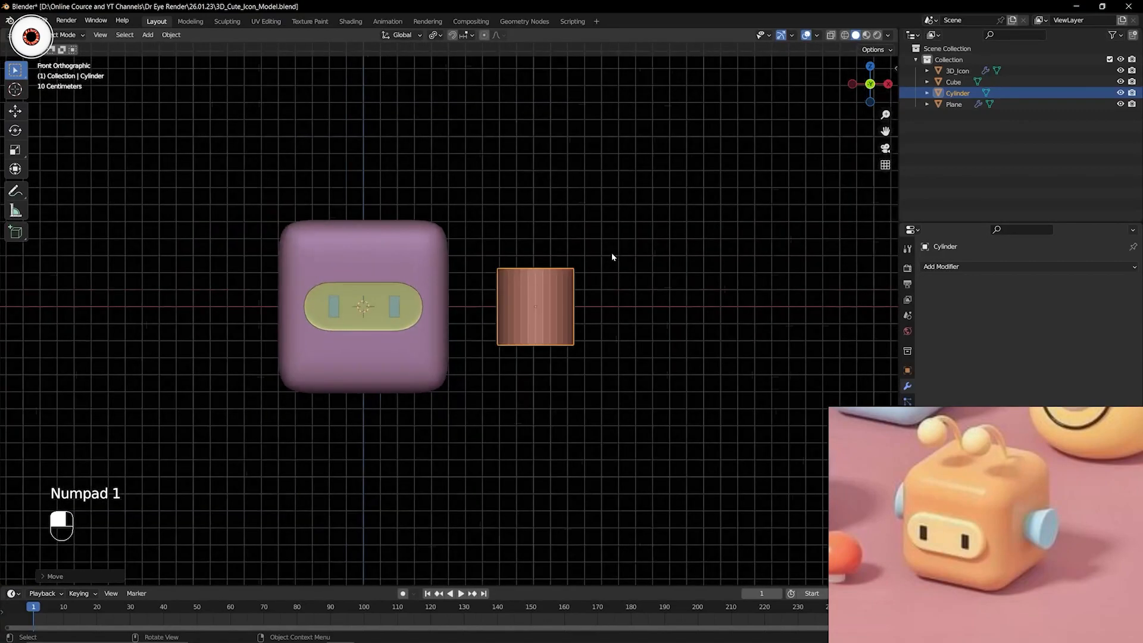
middle_drag(612, 257, 591, 300)
key(r)
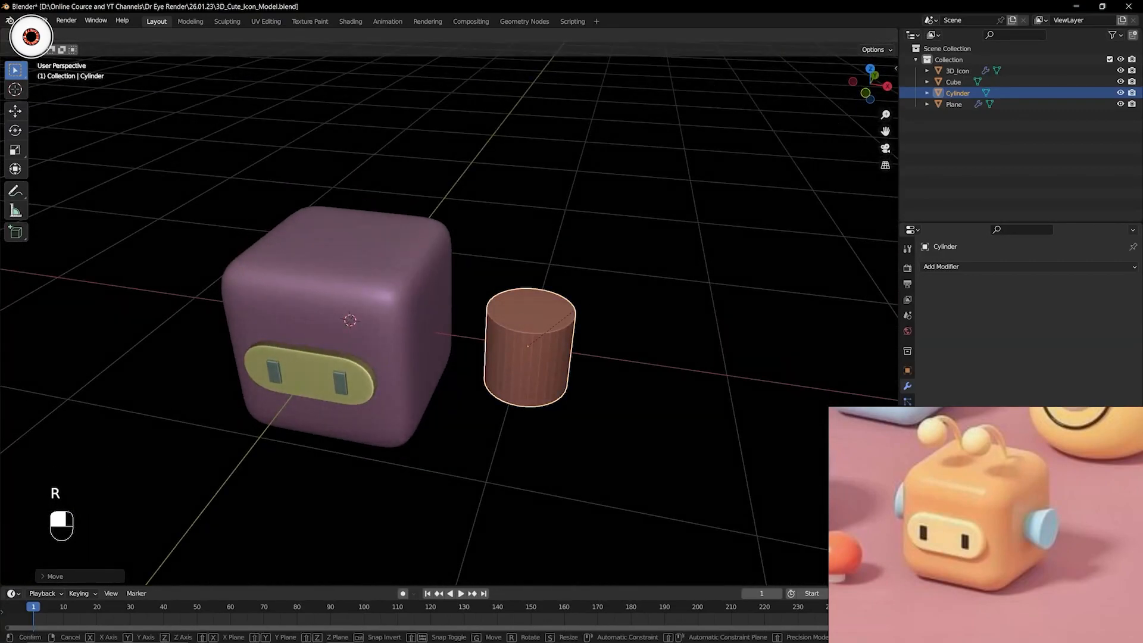
text(y90)
key(Return)
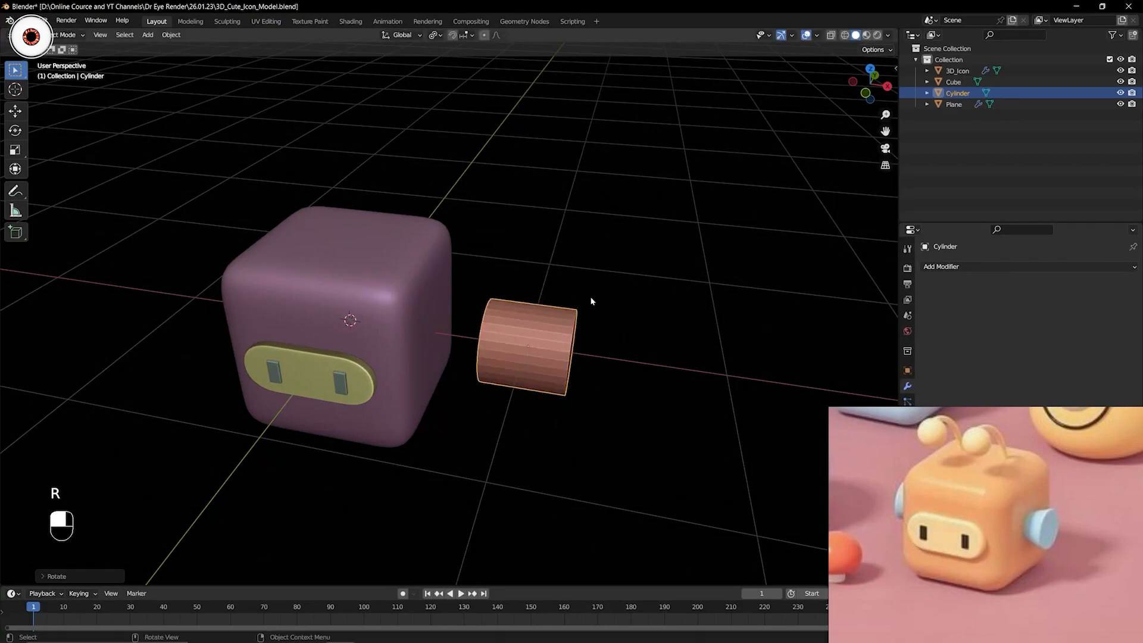
key(KP_1)
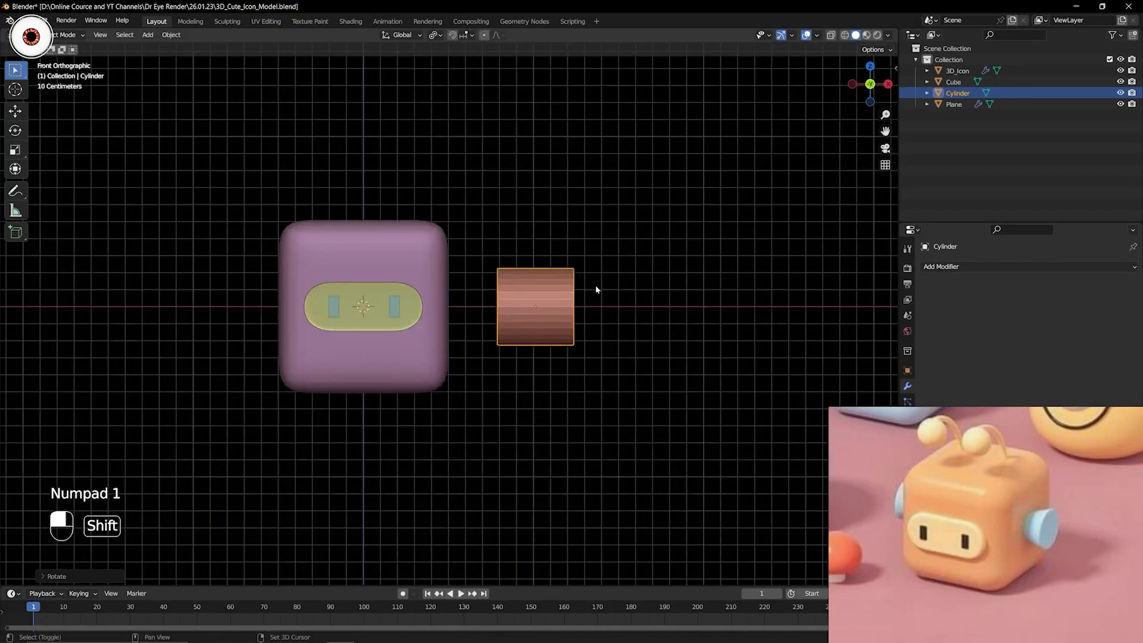
shift+middle_drag(595, 285, 553, 286)
scroll(536, 287, up, 2)
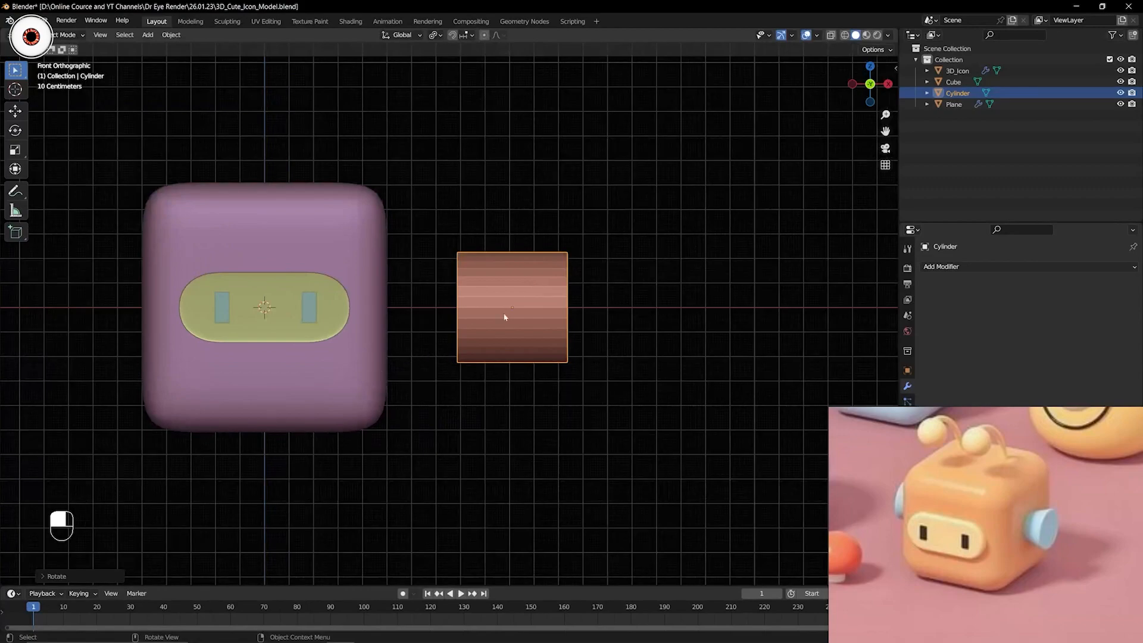
Undo the cylinder's 90-degree rotation so it stands upright beside the cube.
key(n)
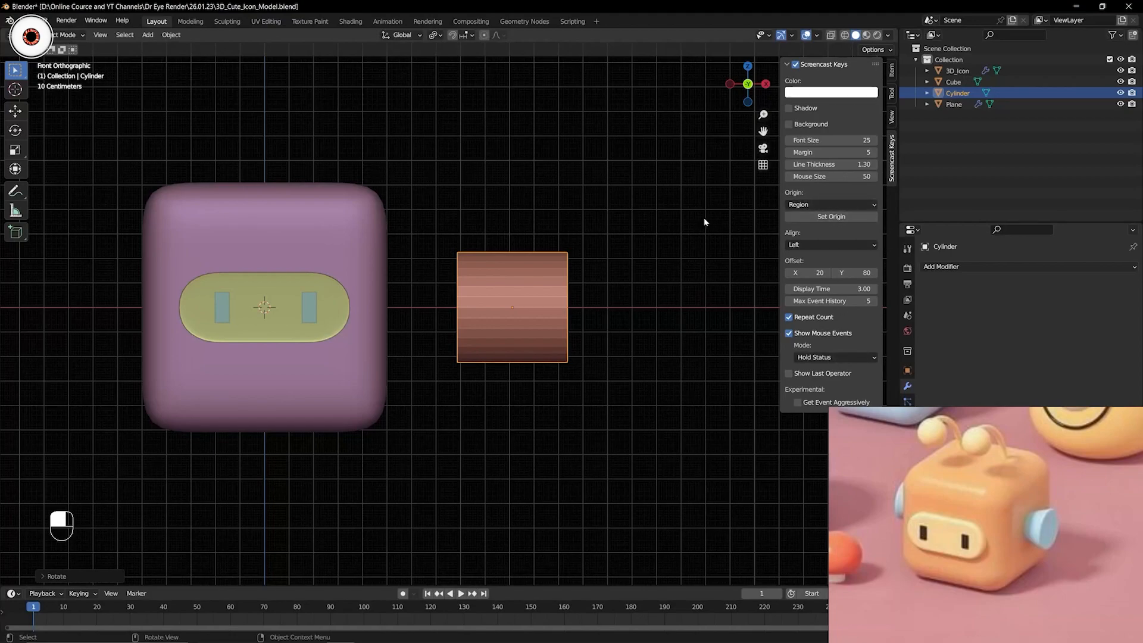
key(n)
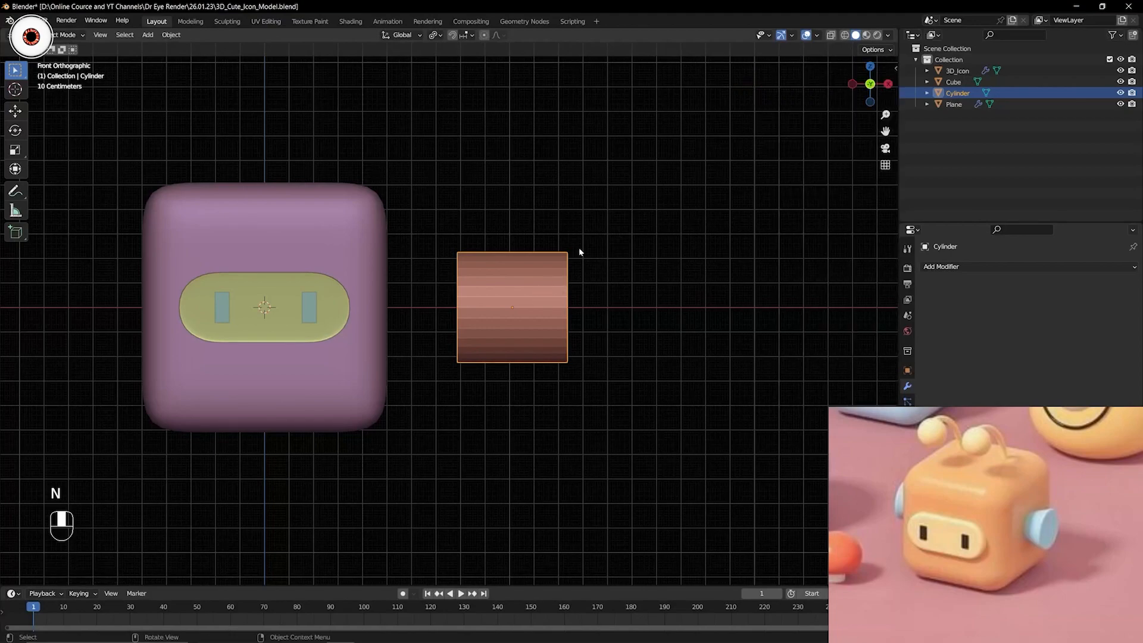
key(ctrl+z)
key(ctrl+z)
key(ctrl+z)
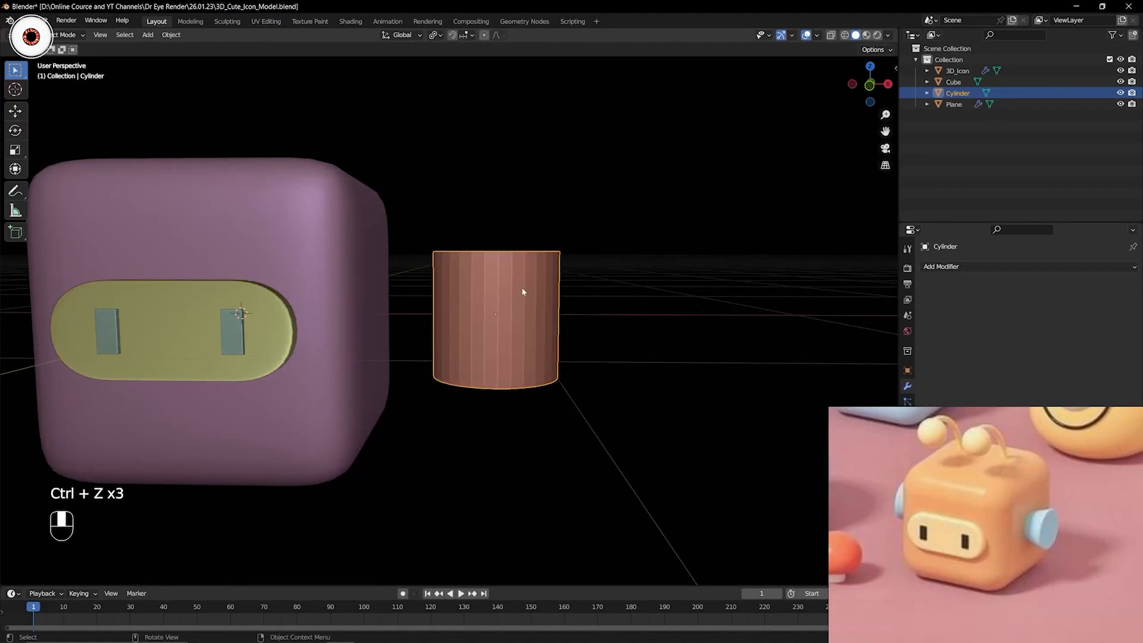
Rotate the cylinder 90 degrees about the global Y axis so its flat end faces the cube.
scroll(523, 287, down, 3)
middle_drag(552, 243, 516, 272)
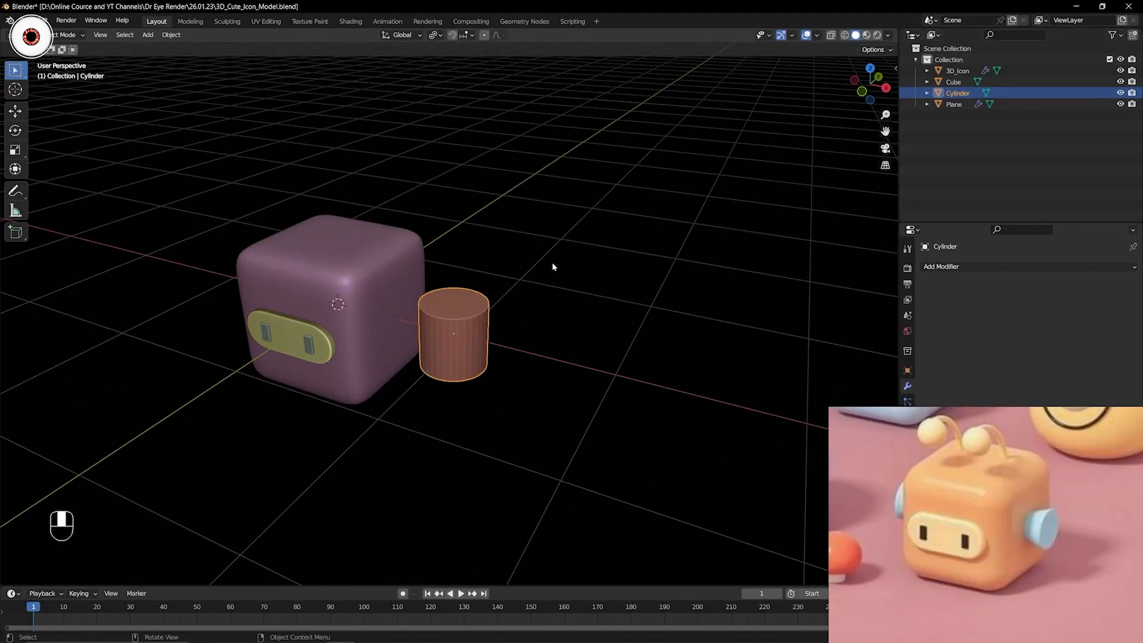
key(r)
text(y)
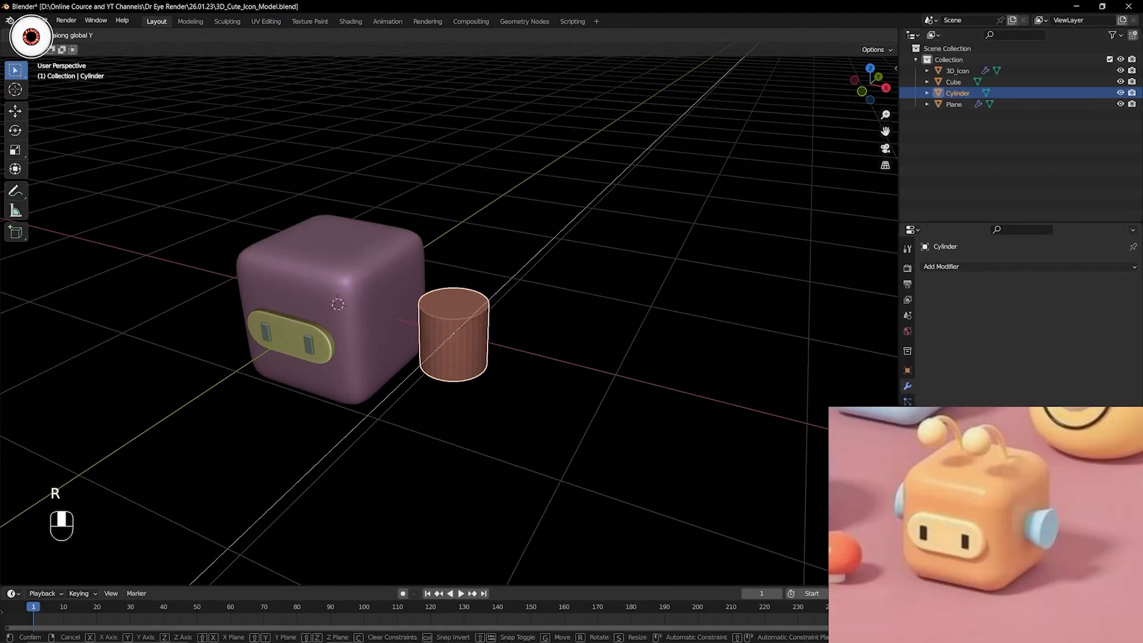
text(90)
key(Return)
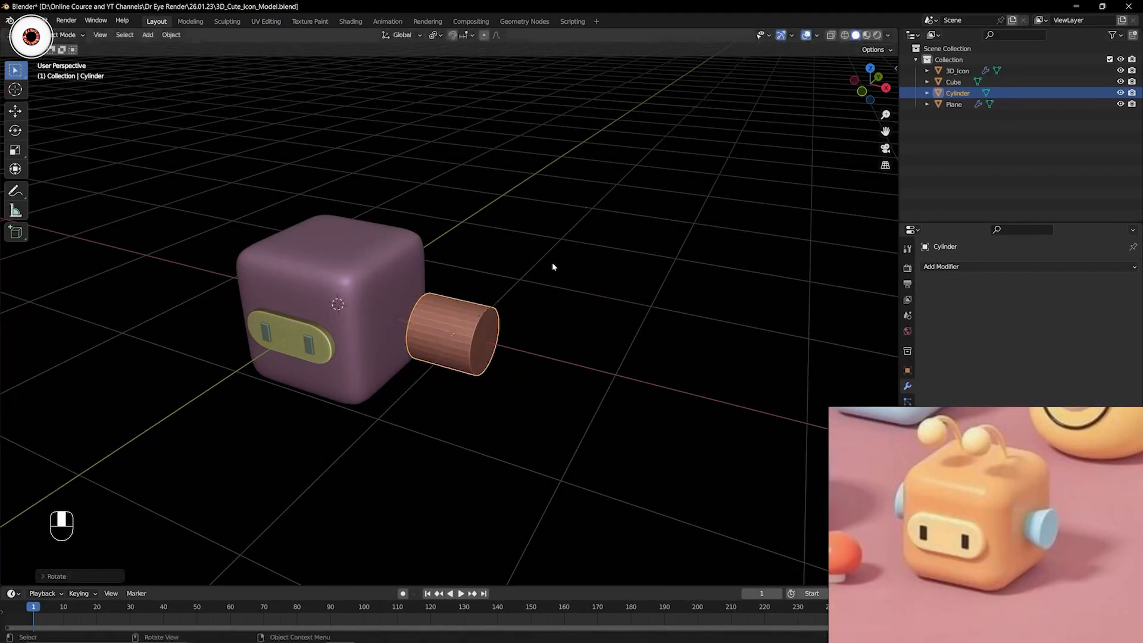
In front view, scale the cylinder uniformly down to about a quarter of the cube's width.
key(KP_1)
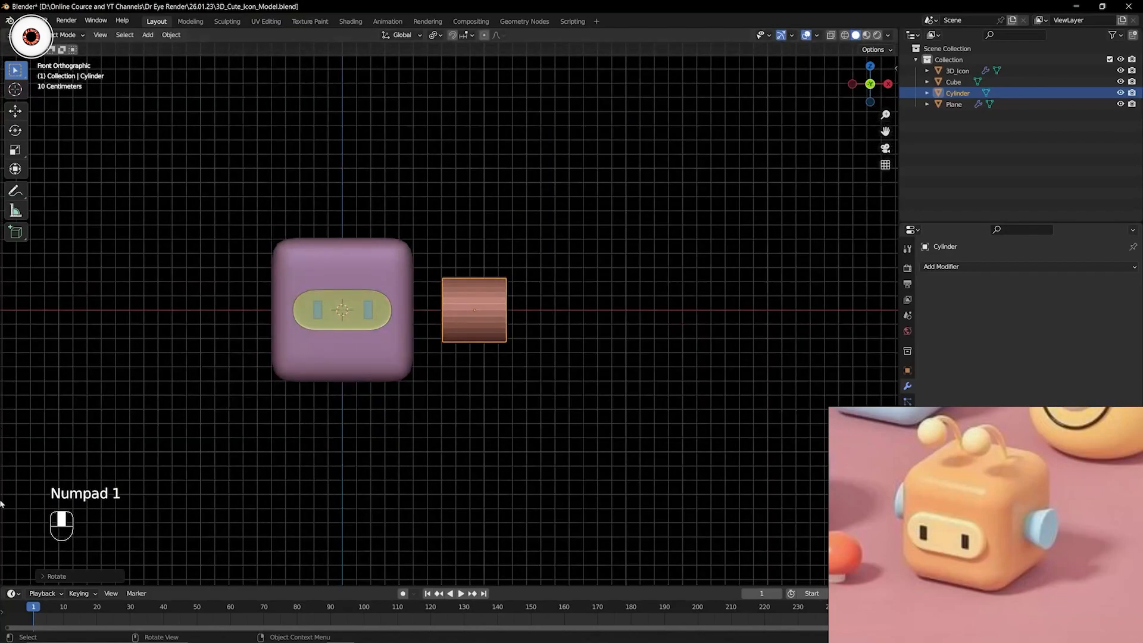
shift+middle_drag(493, 279, 511, 280)
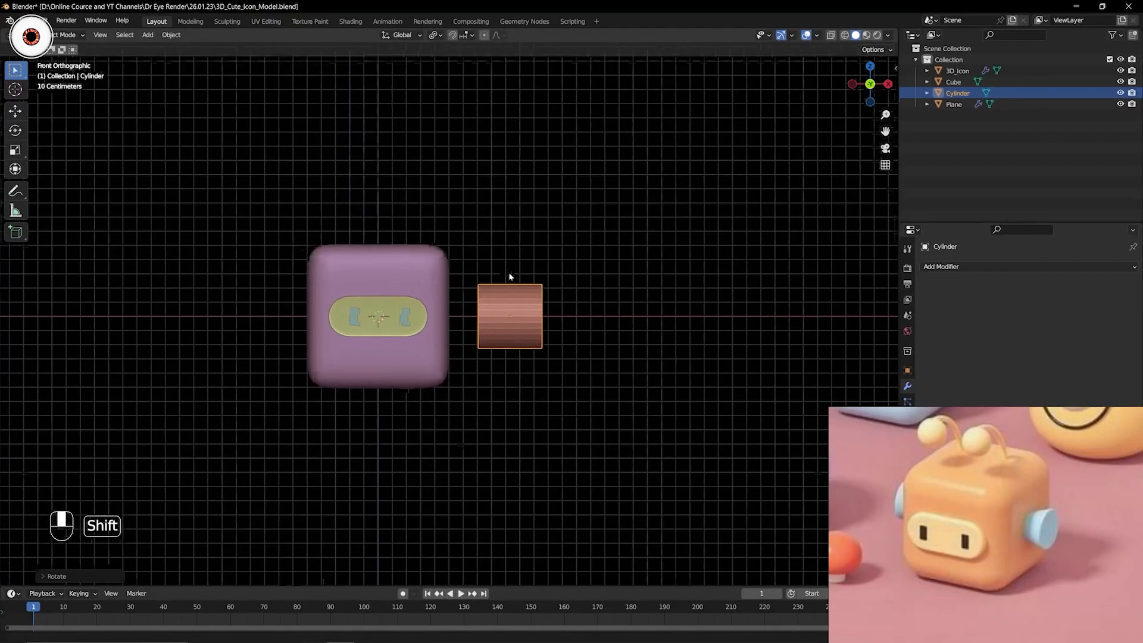
scroll(559, 228, up, 4)
drag(886, 131, 841, 128)
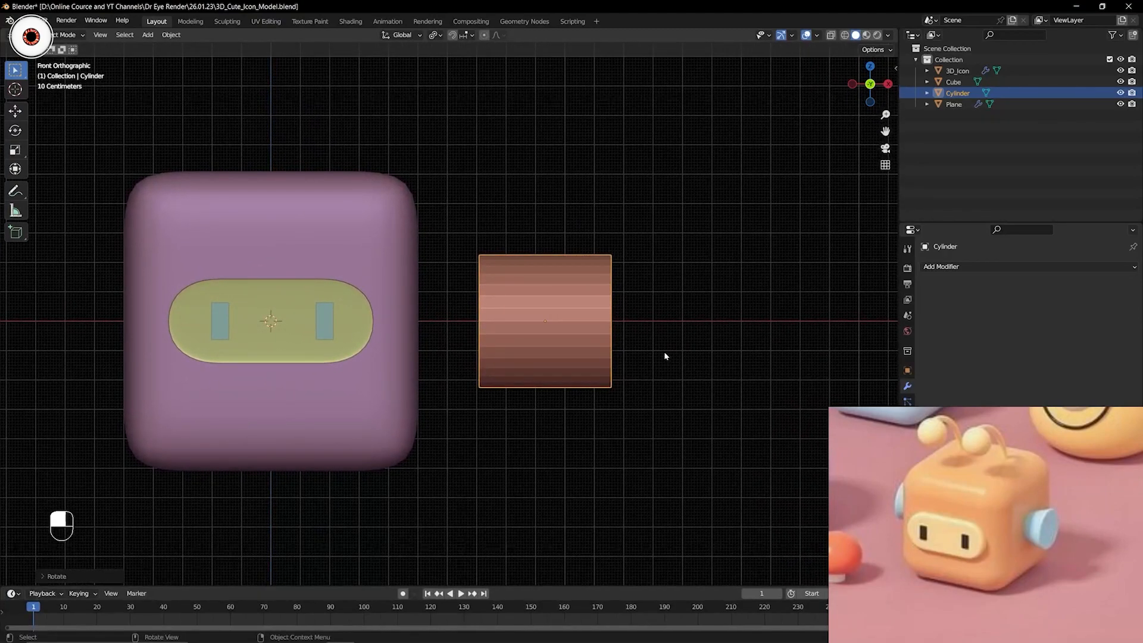
key(s)
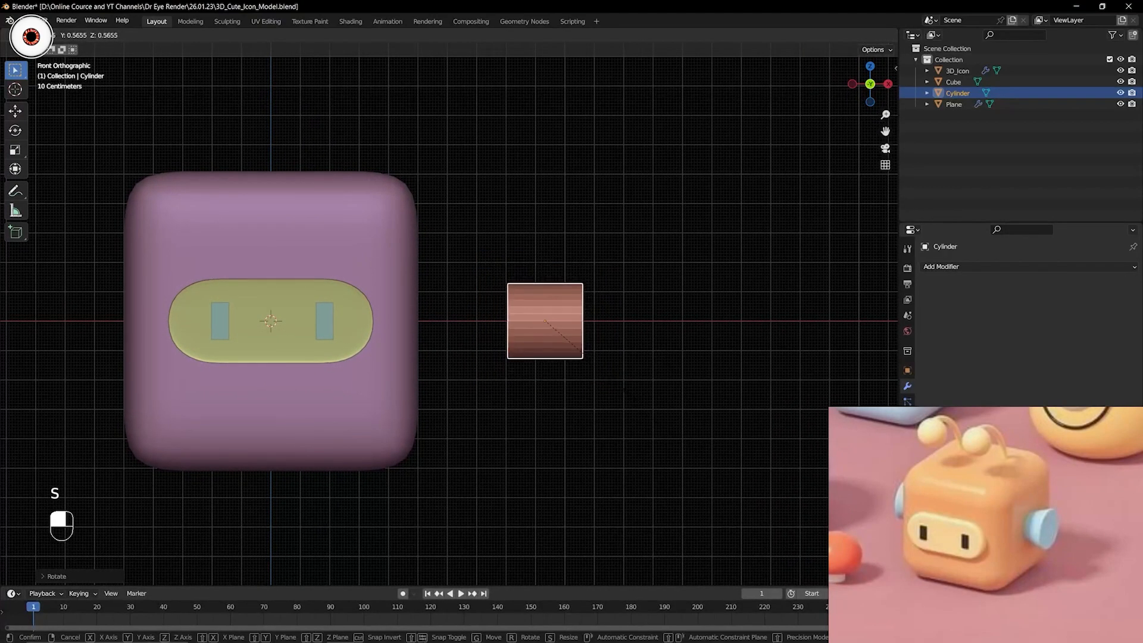
click(581, 355)
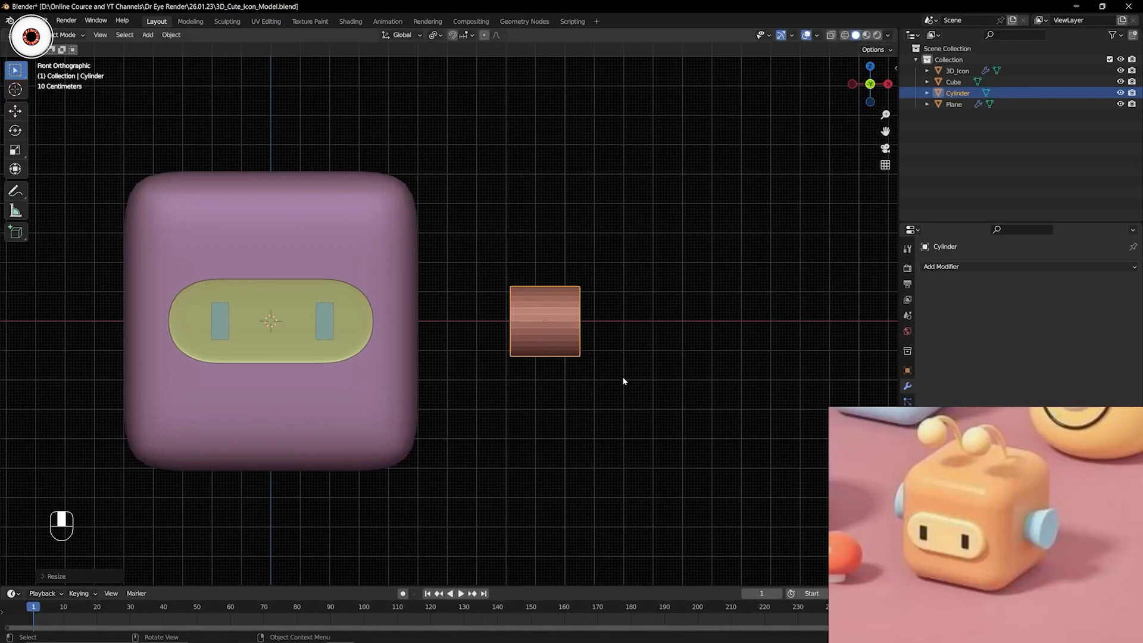
In top view, stretch the cylinder along the X axis to nearly twice its diameter.
key(KP_7)
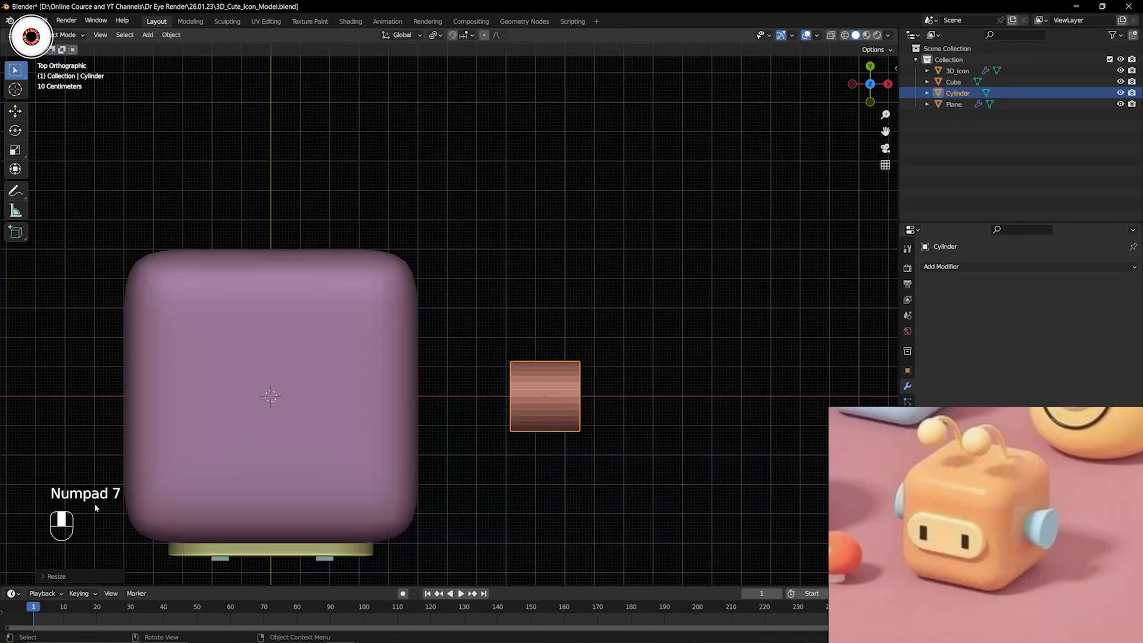
shift+middle_drag(579, 349, 643, 288)
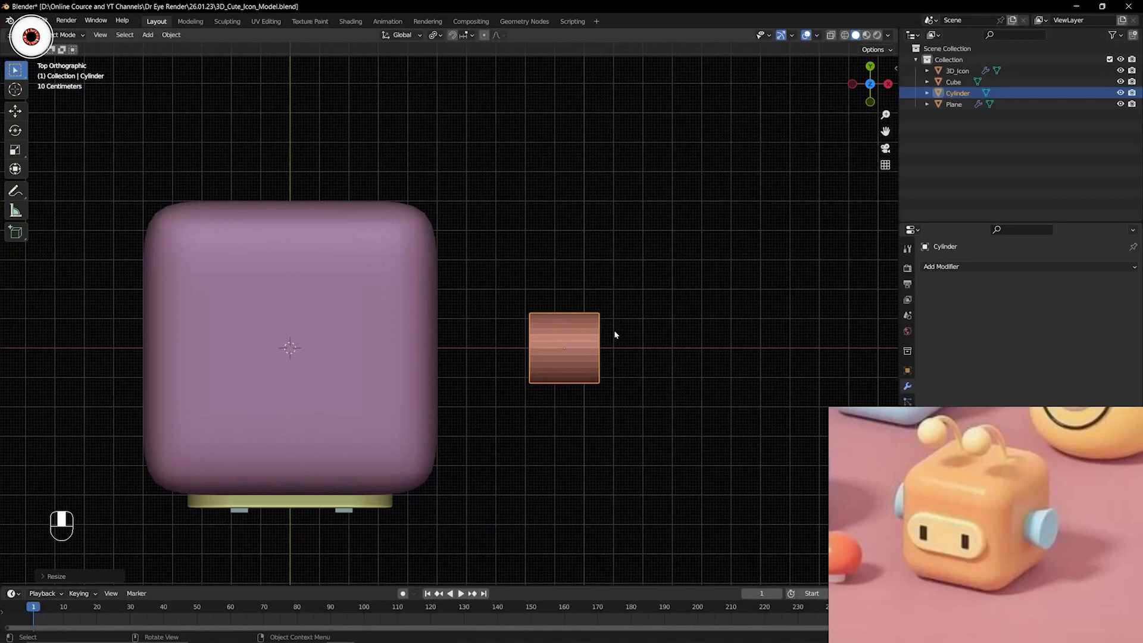
key(s)
key(x)
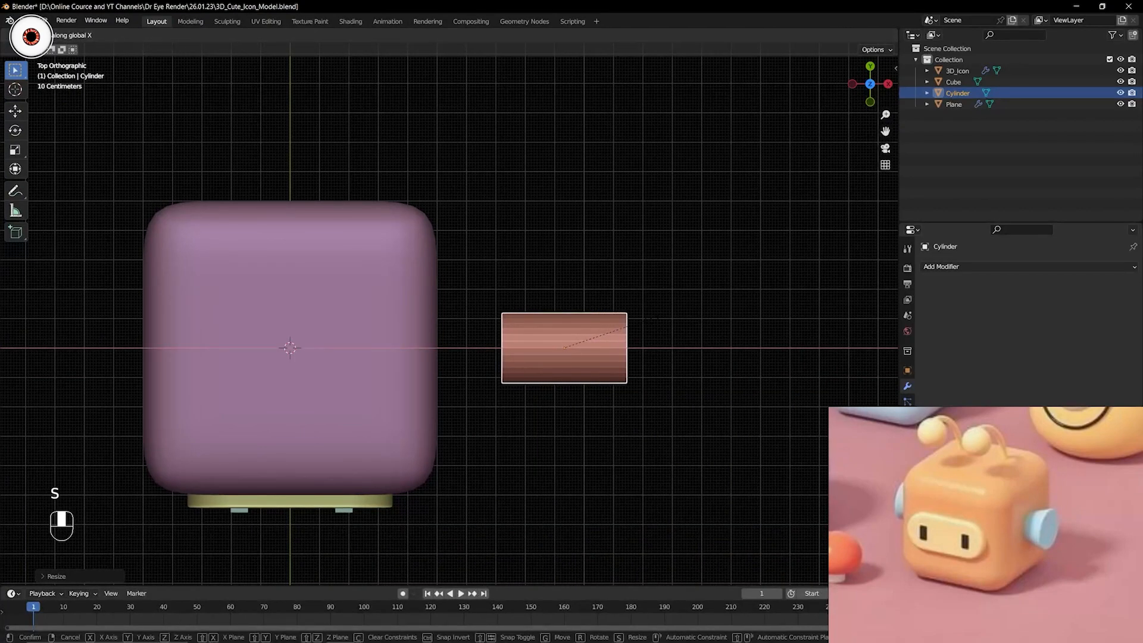
click(653, 322)
Try tapering the cylinder in Edit Mode by scaling its cube-facing end face down to about 0.57.
middle_drag(654, 322, 498, 213)
scroll(593, 211, up, 2)
scroll(507, 234, up, 2)
key(Tab)
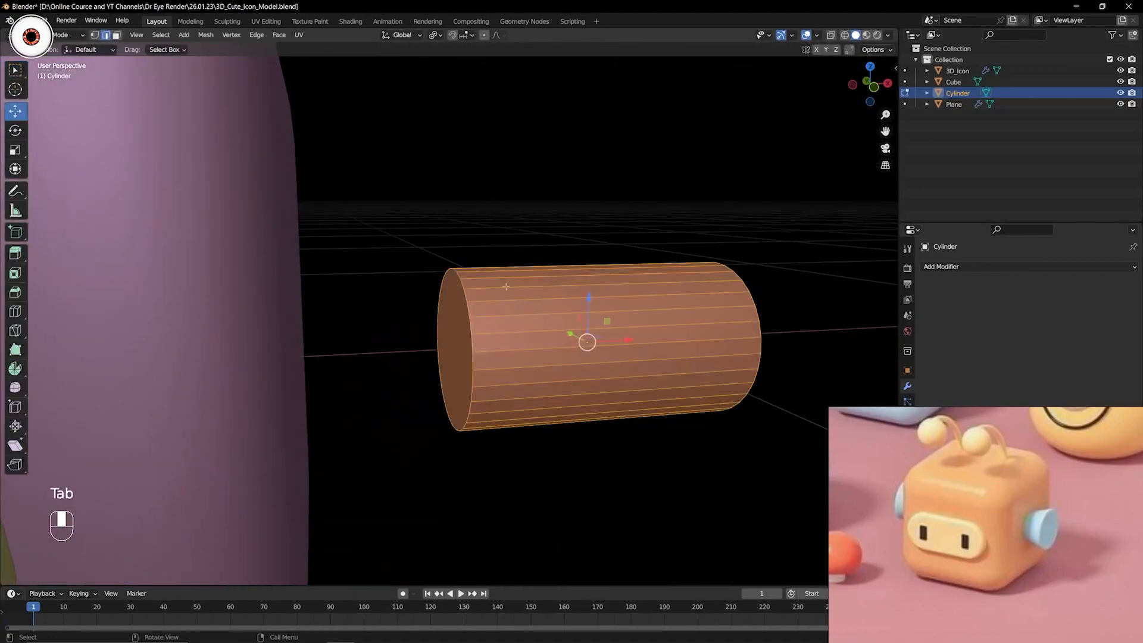
key(2)
key(alt+2)
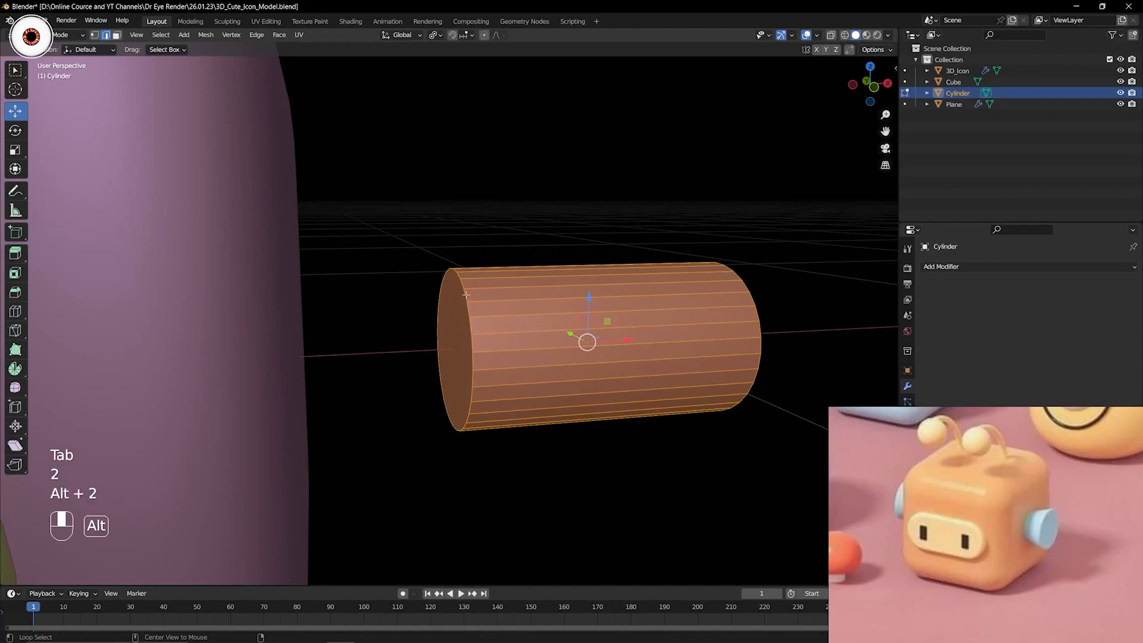
key(3)
click(455, 310)
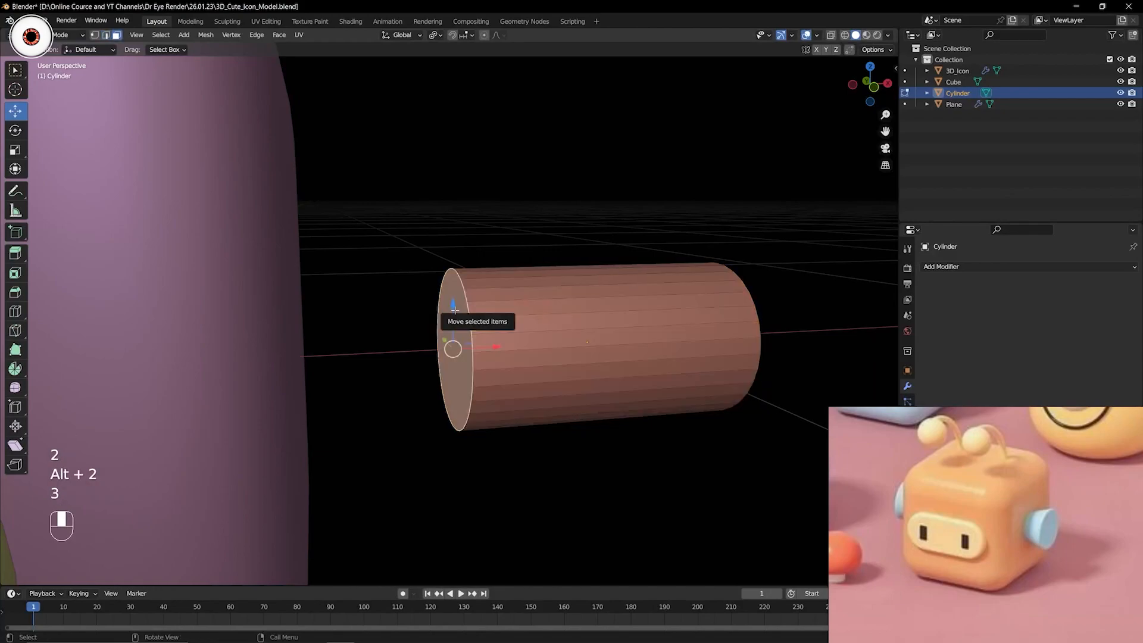
click(93, 36)
click(106, 36)
click(116, 35)
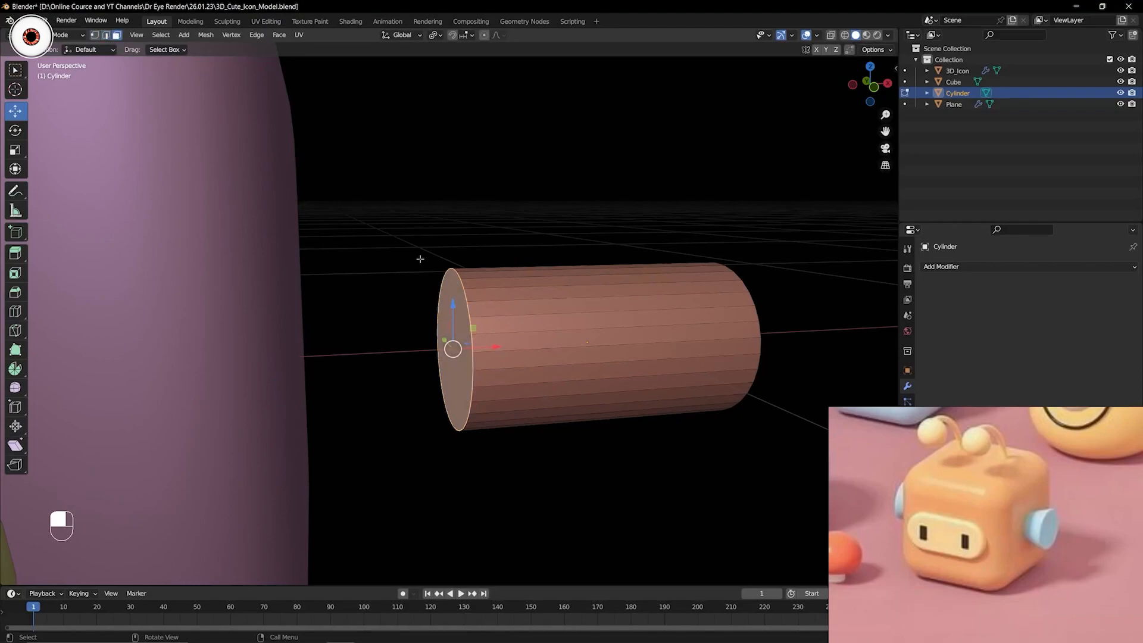
click(393, 262)
click(446, 316)
middle_drag(464, 311, 471, 334)
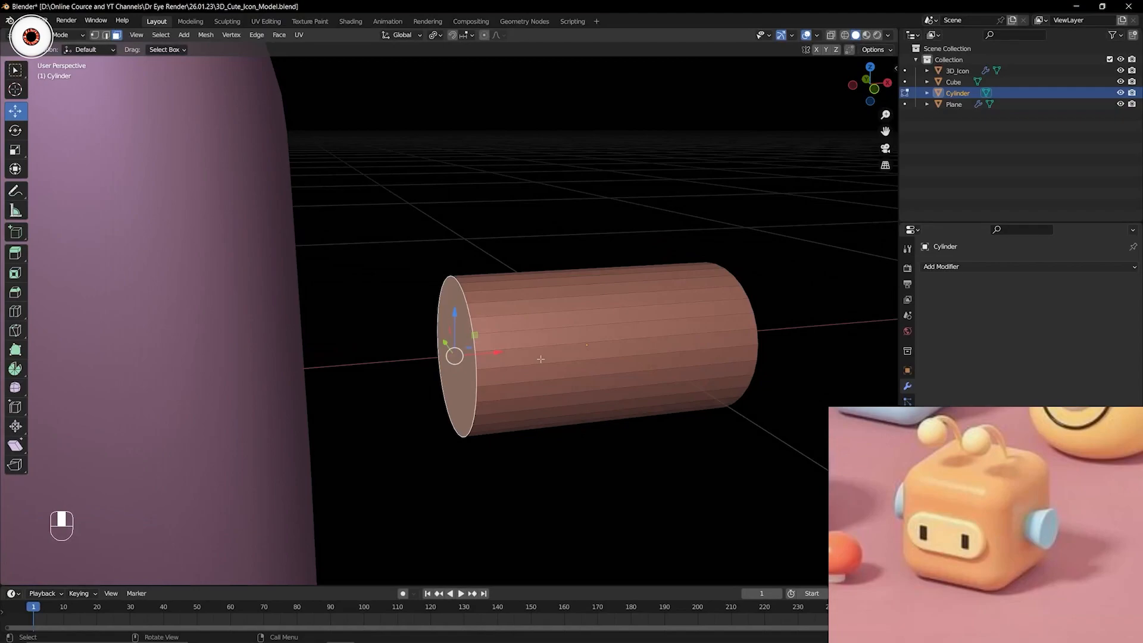
key(s)
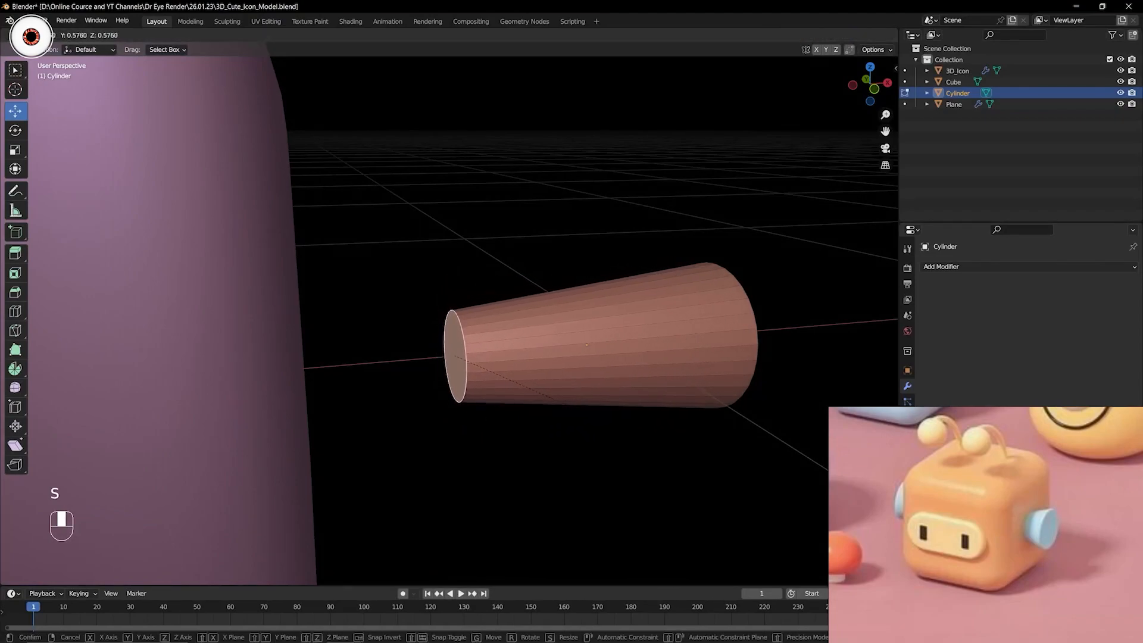
click(569, 406)
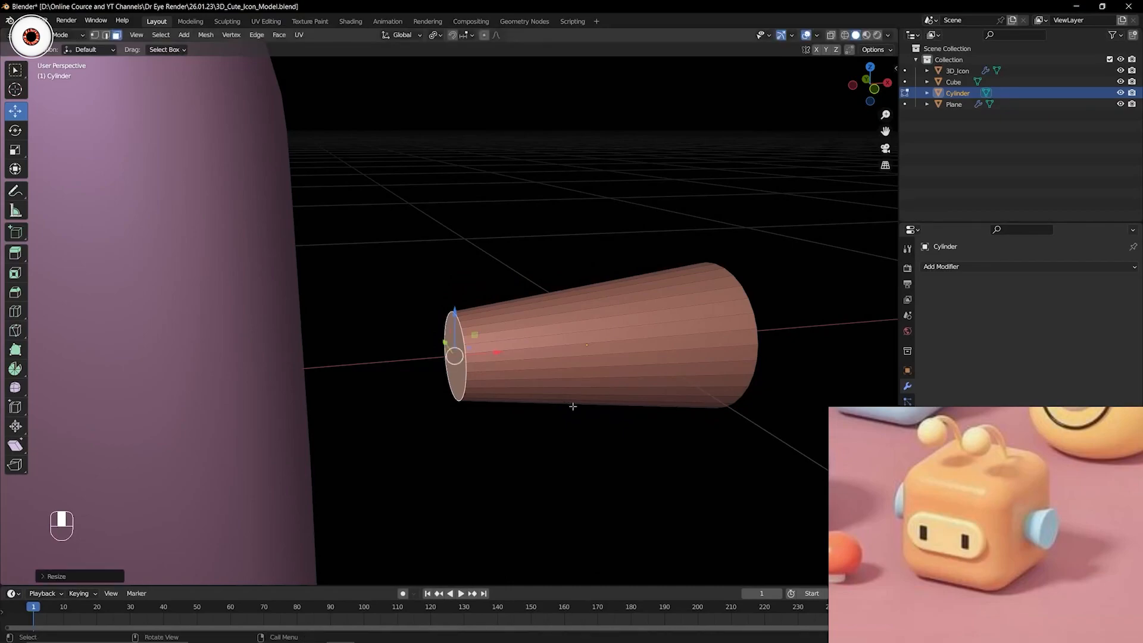
Undo the scaling of the cylinder's end face and return to Object Mode.
key(ctrl+z)
key(ctrl+z)
key(ctrl+Tab)
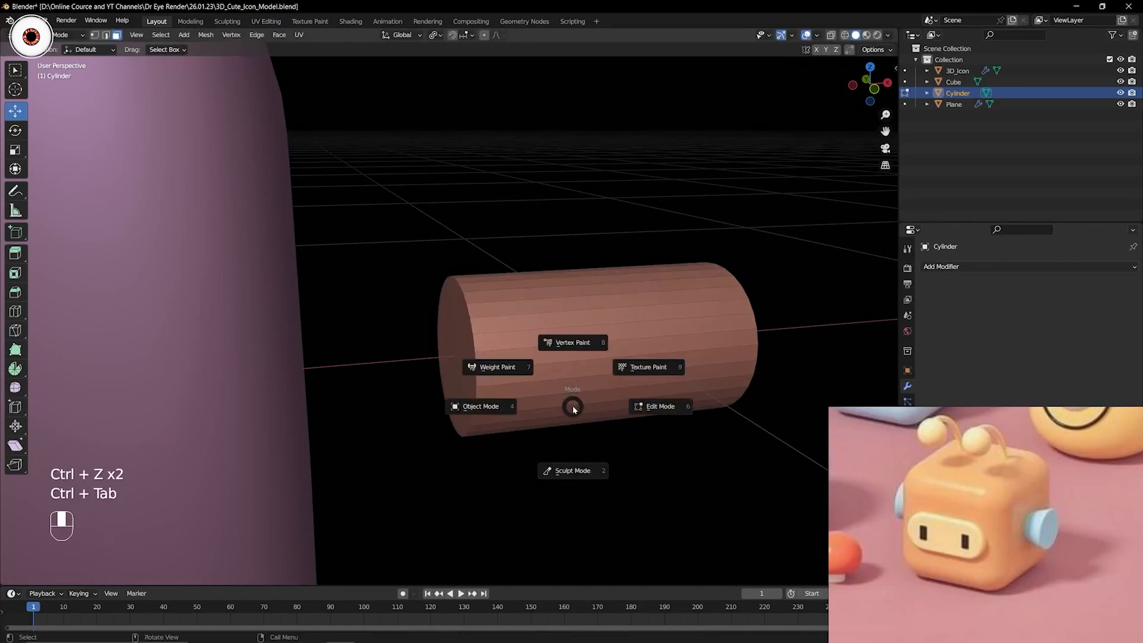
click(560, 404)
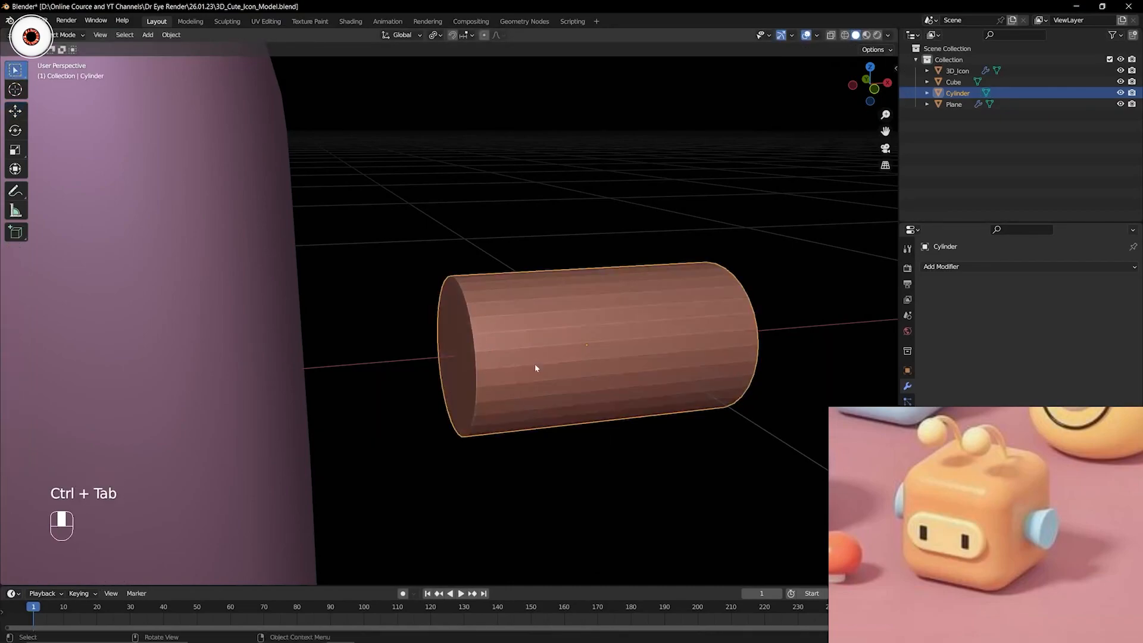
Shorten the cylinder along the X axis until its length is slightly less than its diameter.
scroll(591, 338, down, 4)
scroll(612, 347, up, 4)
key(s)
key(x)
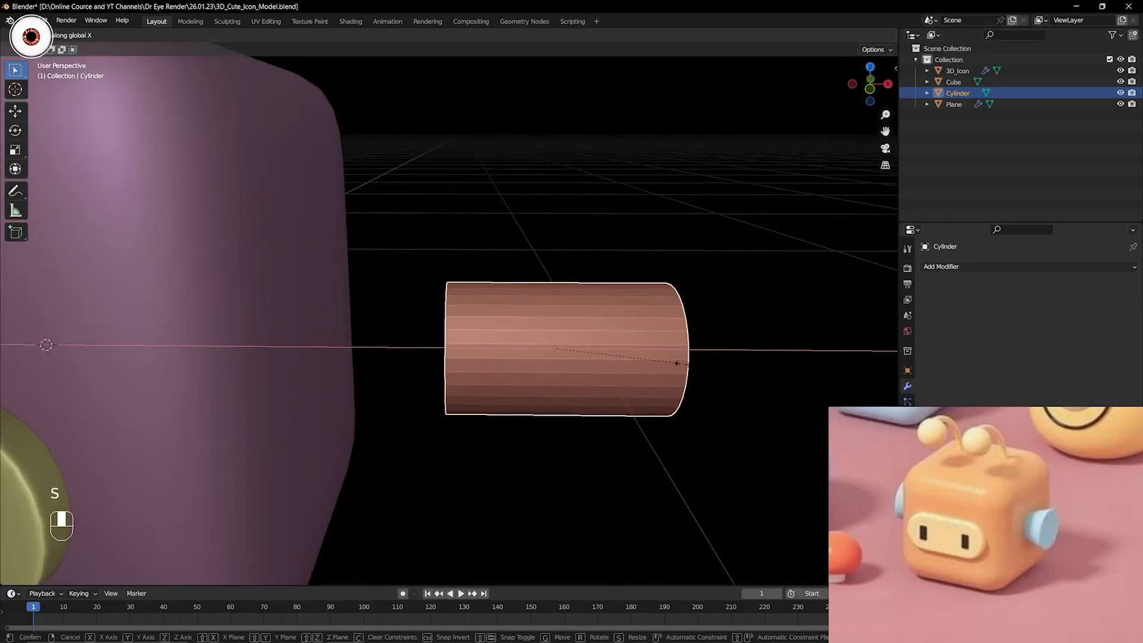
click(602, 351)
Taper the cylinder by scaling its cube-facing end face to about three quarters in Edit Mode, then return to Object Mode.
middle_drag(602, 352, 538, 355)
key(Tab)
key(3)
click(550, 337)
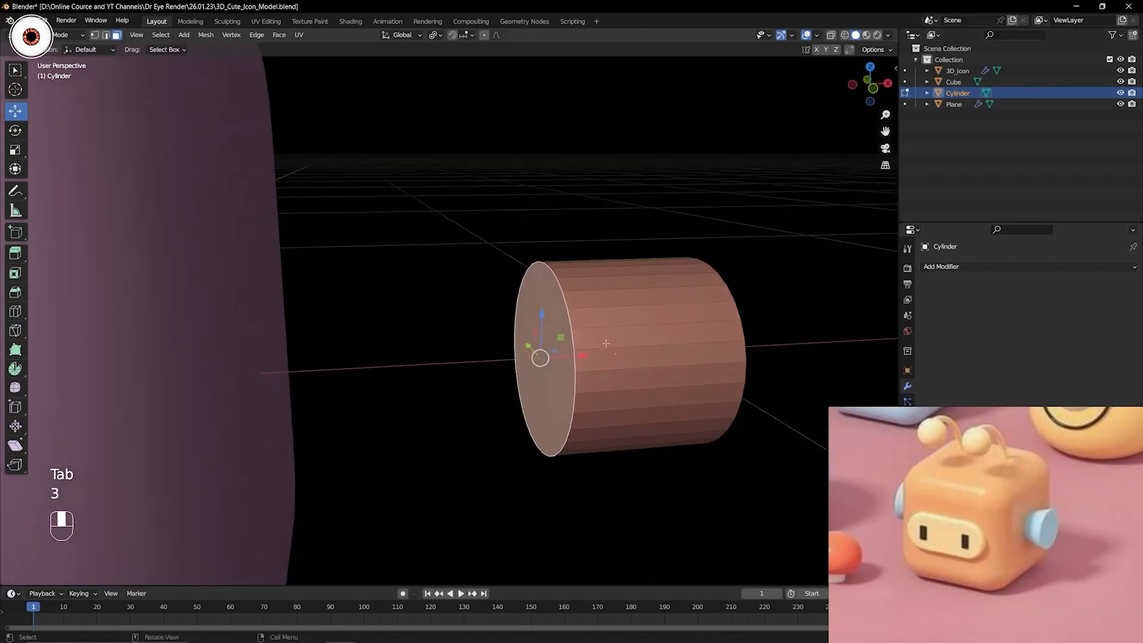
key(s)
click(666, 418)
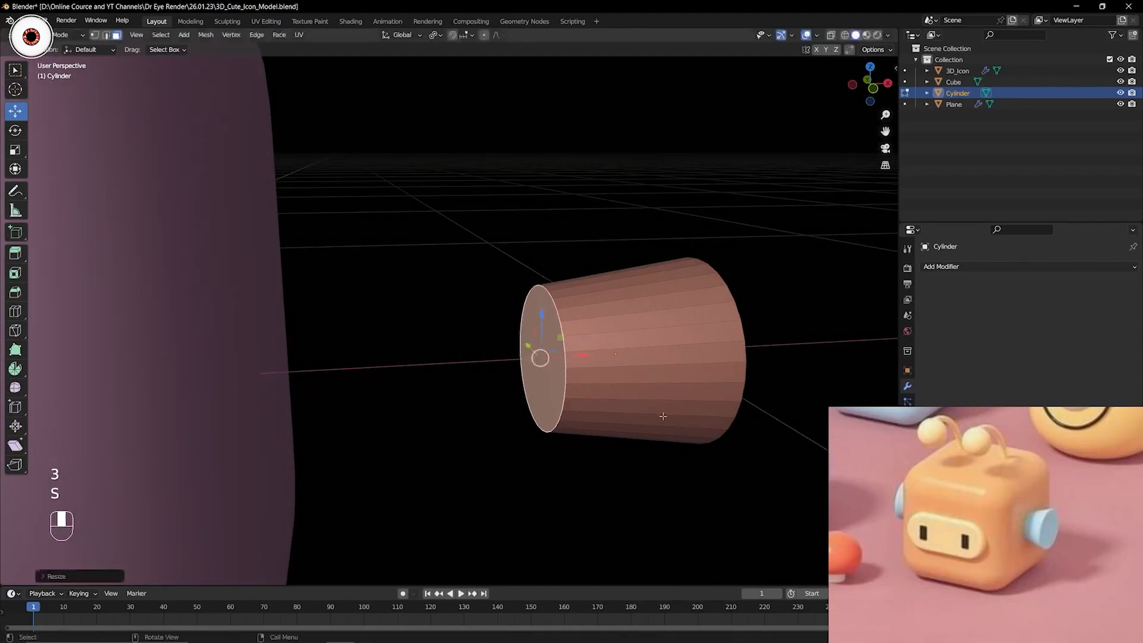
middle_drag(652, 396, 619, 382)
key(ctrl+Tab)
click(536, 377)
Inspect the tapered cylinder's shape and its alignment with the cube from the front and right views.
scroll(534, 377, down, 4)
middle_drag(534, 376, 559, 357)
key(KP_1)
key(KP_3)
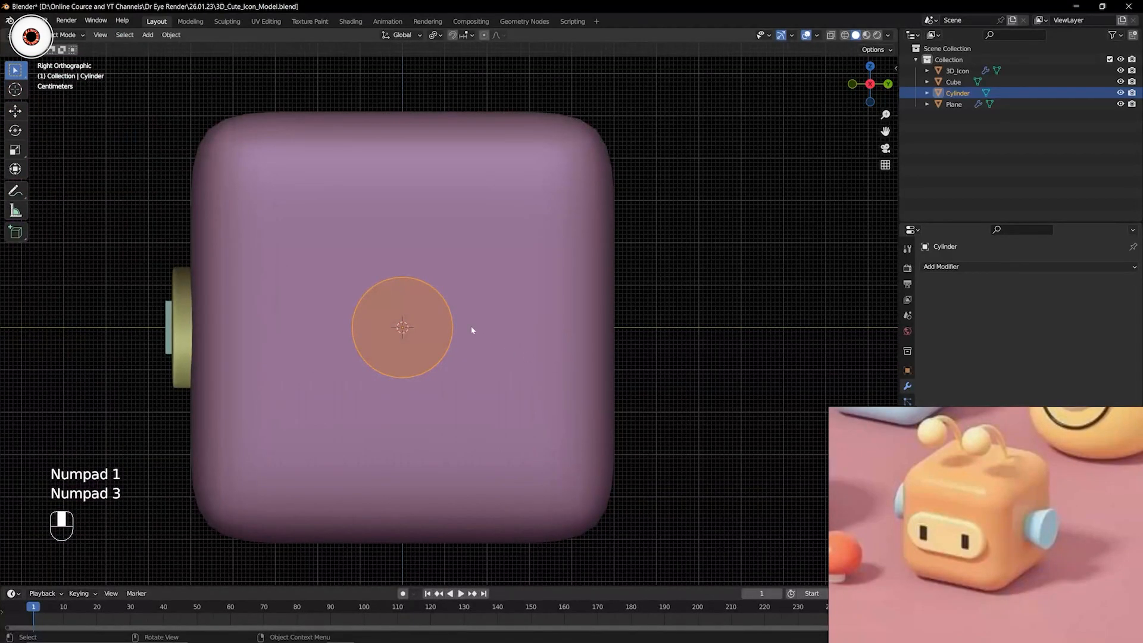
scroll(462, 327, down, 3)
middle_drag(462, 327, 567, 345)
scroll(530, 362, up, 4)
In top view, move the tapered cylinder about 0.38 m along negative X so its narrow end sinks slightly into the cube's side.
key(KP_7)
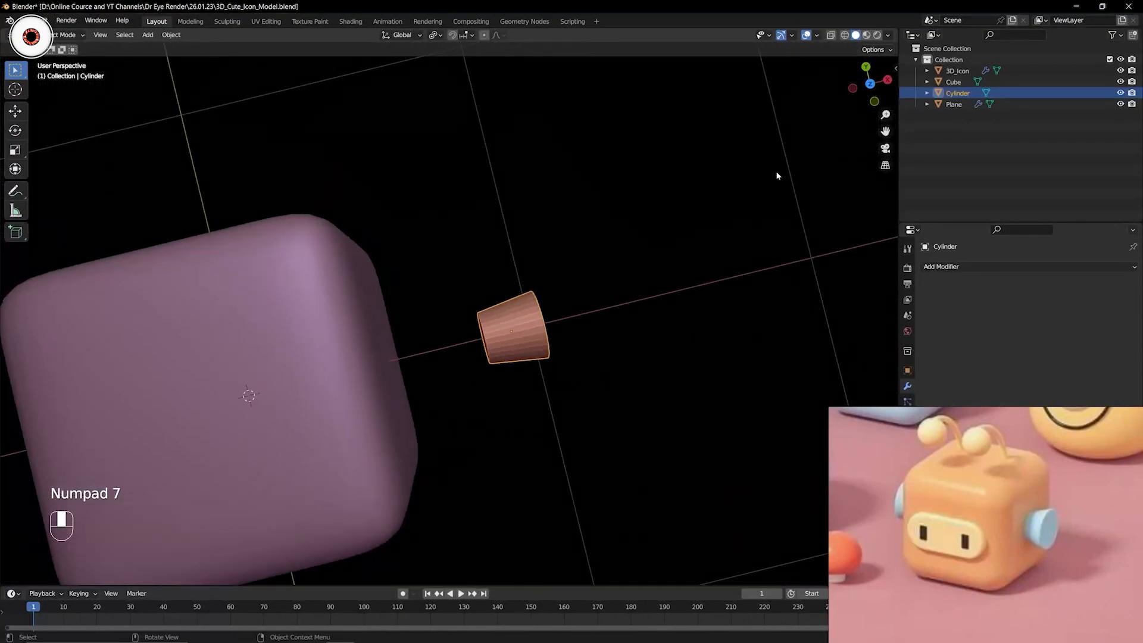
key(KP_7)
drag(884, 132, 816, 158)
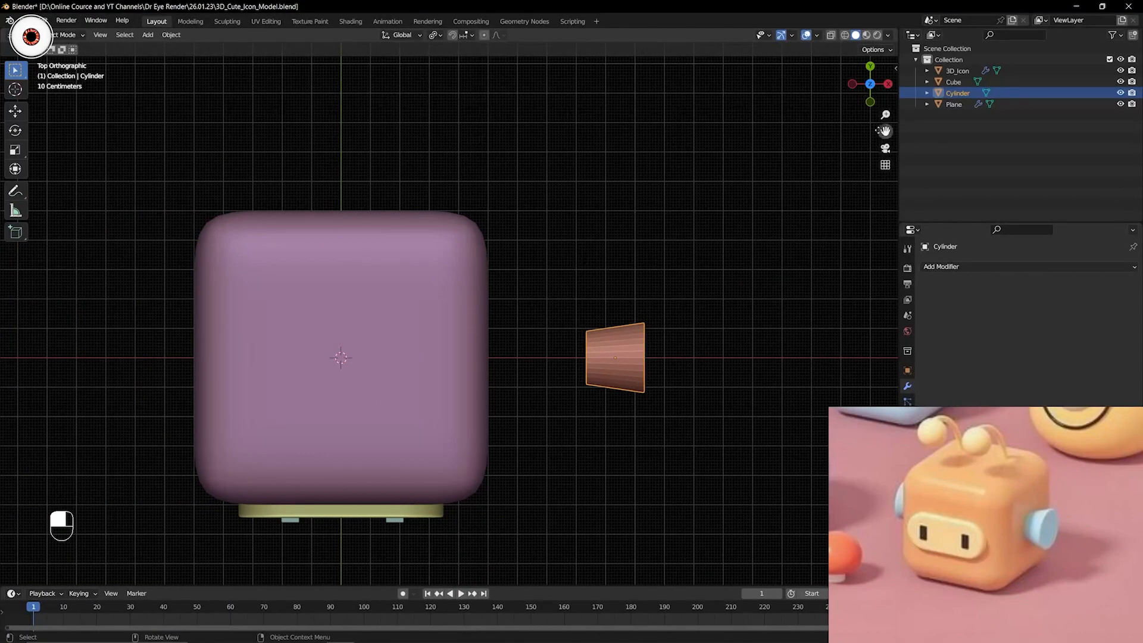
drag(885, 131, 847, 137)
key(g)
key(y)
key(x)
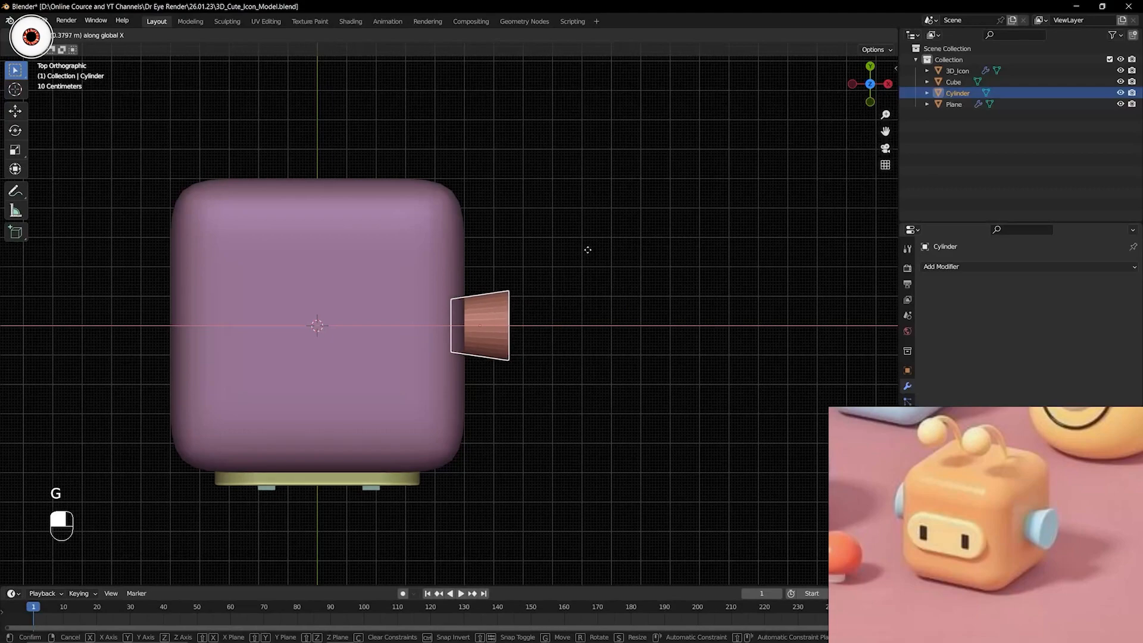
click(583, 249)
Examine how deeply the tapered cylinder overlaps the cube, turning X-ray display on and off again in top view.
scroll(584, 249, up, 3)
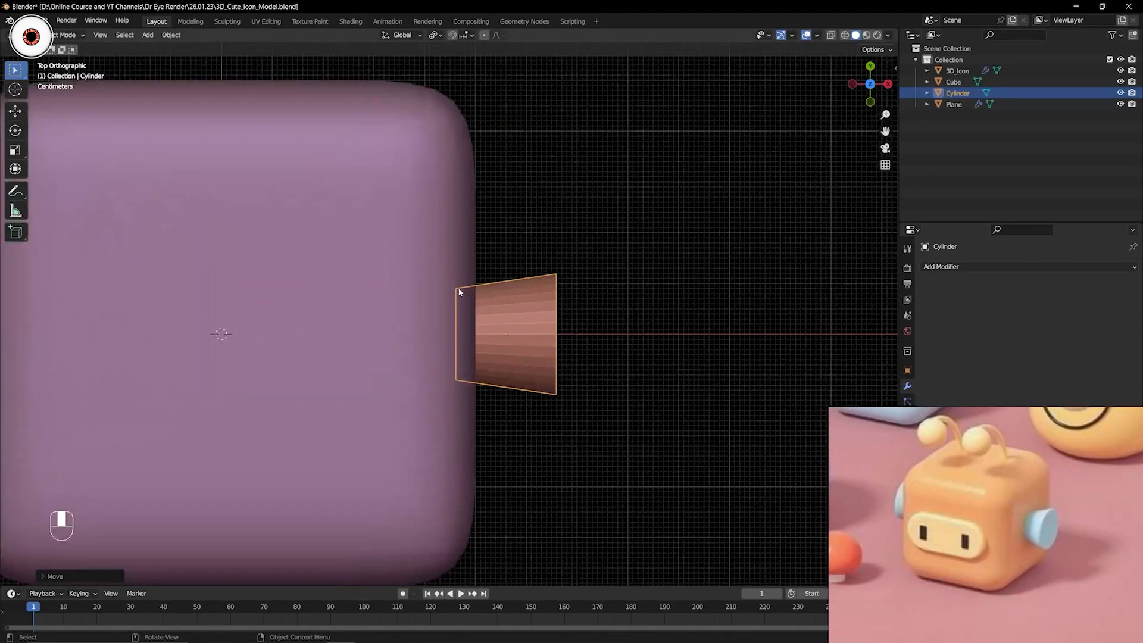
middle_drag(566, 327, 494, 278)
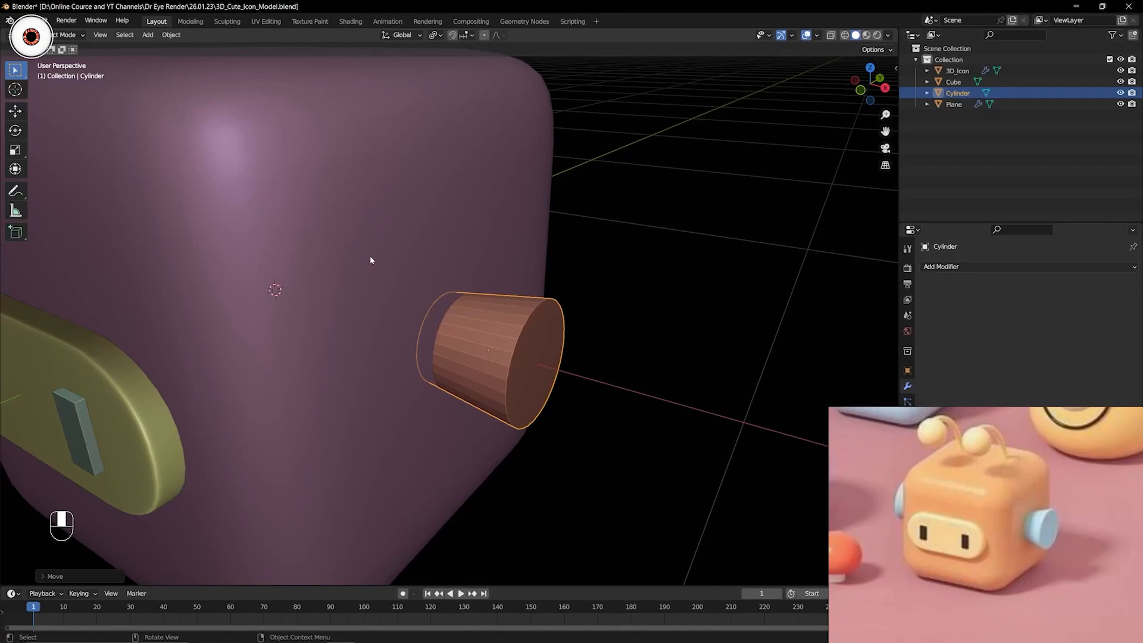
key(KP_7)
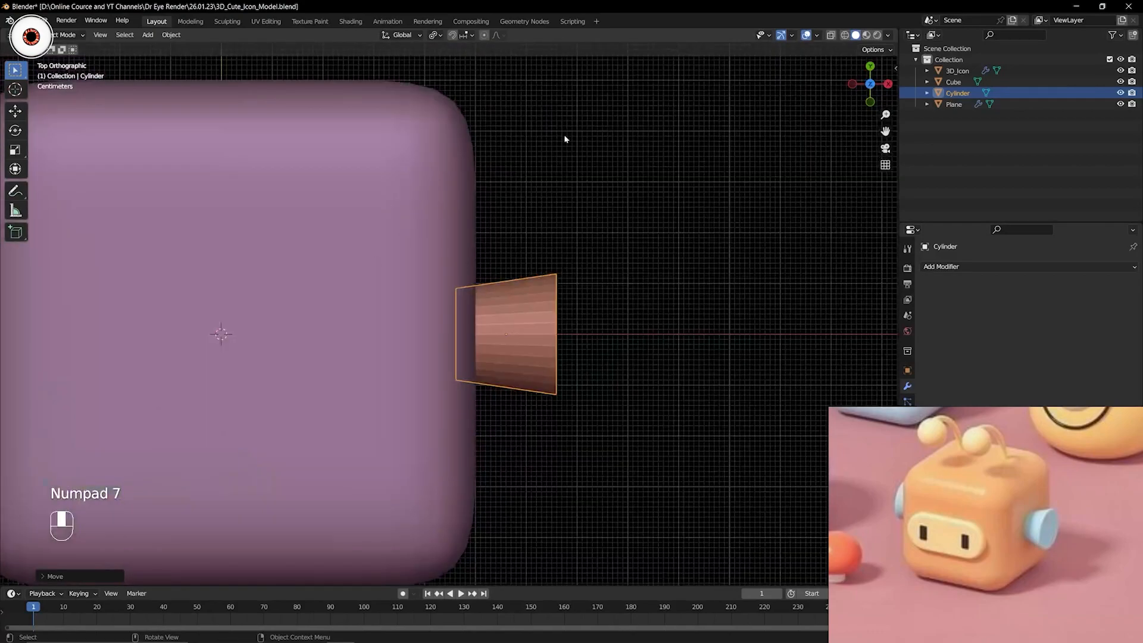
click(831, 36)
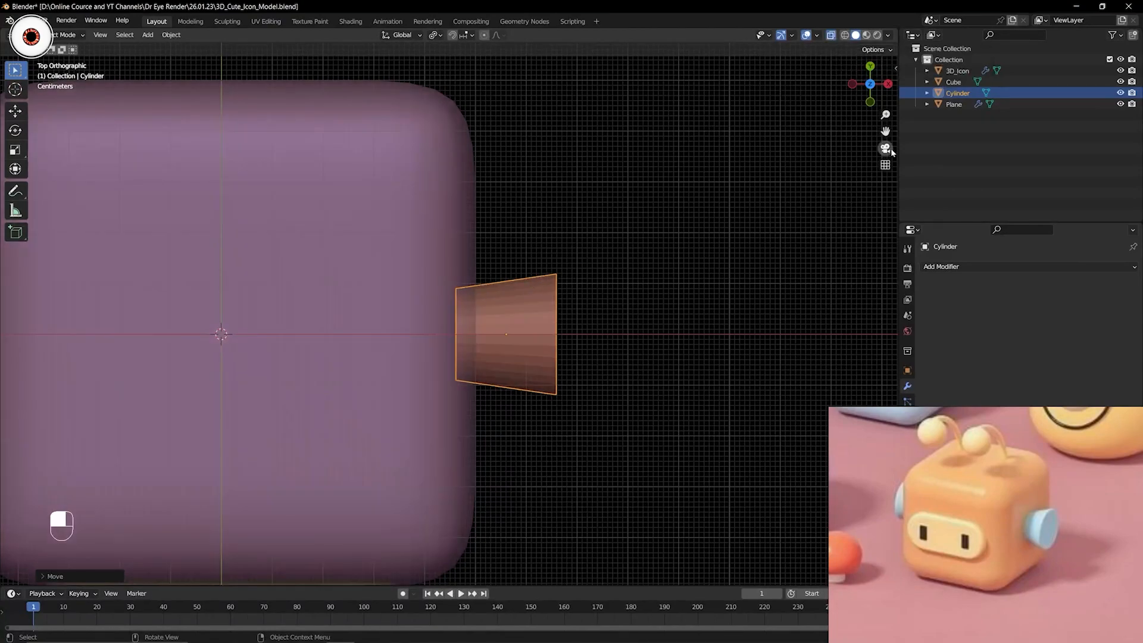
drag(885, 131, 903, 131)
click(832, 37)
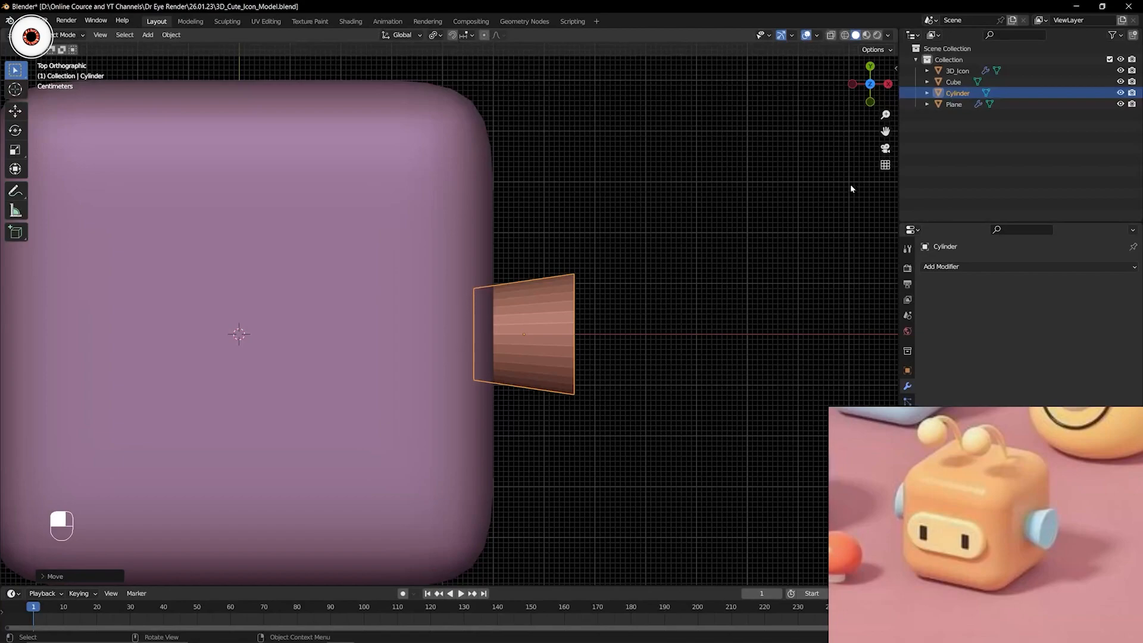
Check the cylinder's overlap with the cube in top view with X-ray toggled on and off, and inspect the robot in perspective.
drag(886, 131, 908, 132)
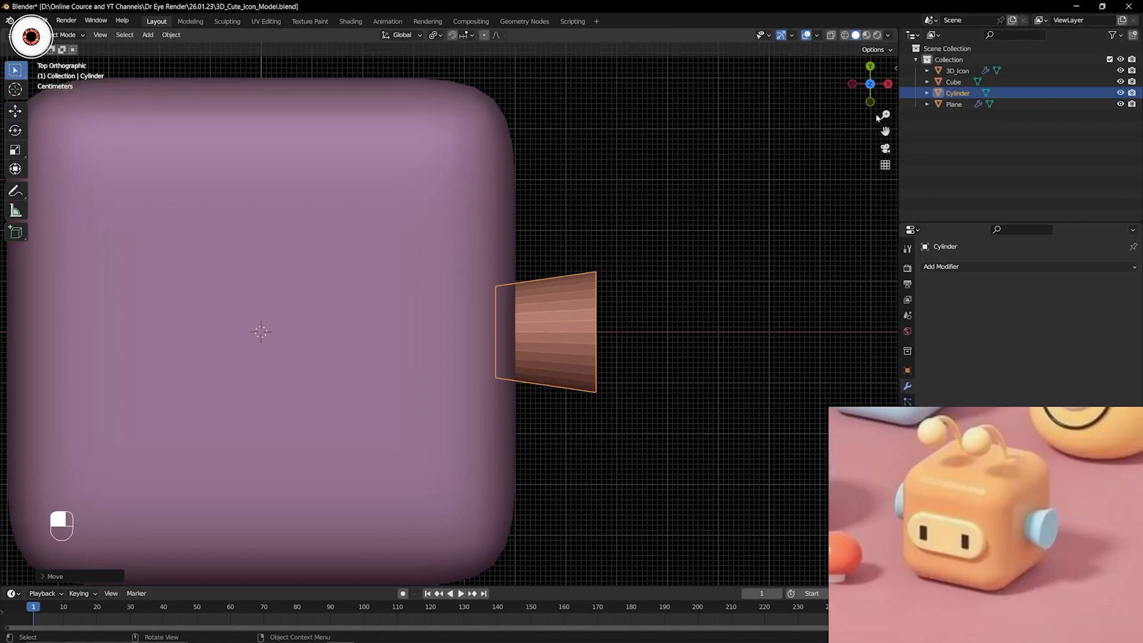
drag(886, 131, 882, 142)
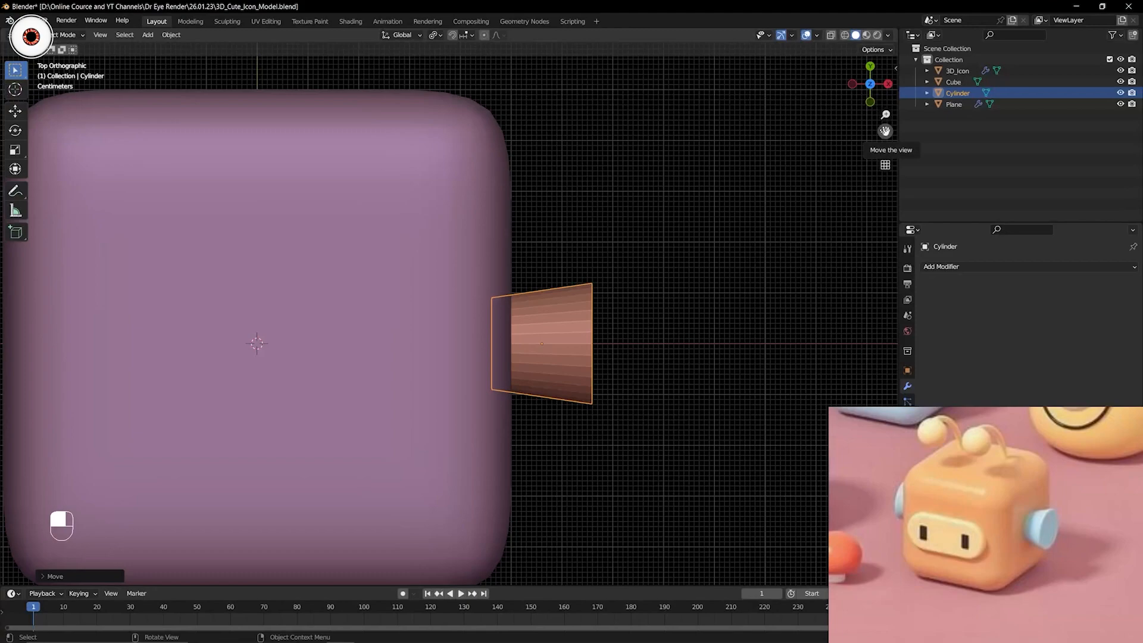
drag(885, 131, 902, 113)
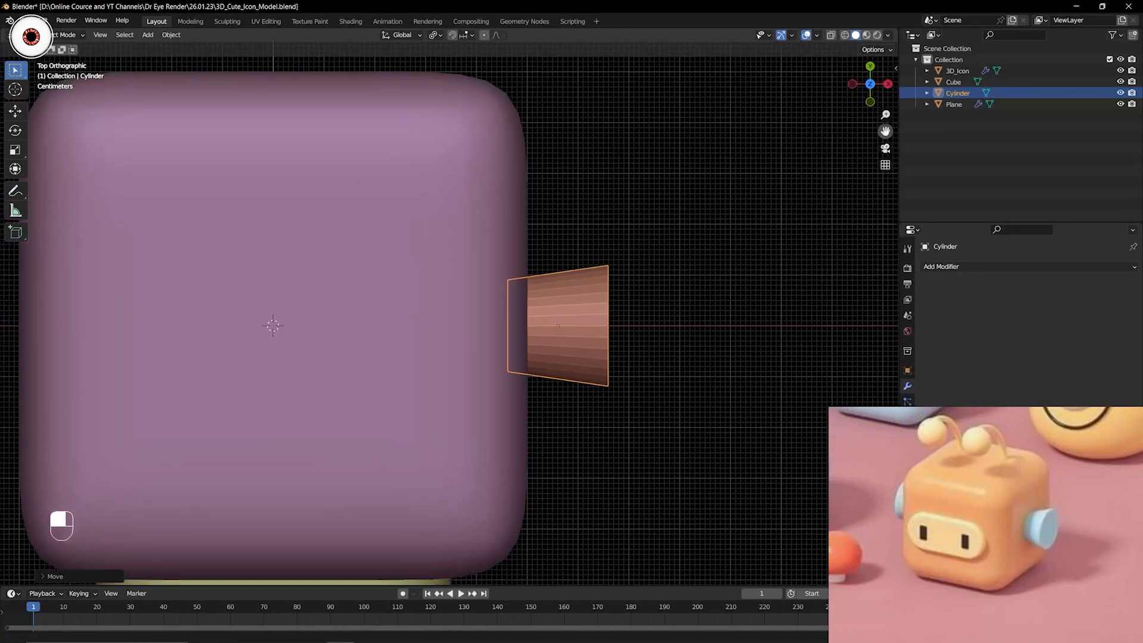
click(834, 36)
click(834, 36)
drag(885, 131, 860, 131)
drag(870, 83, 845, 7)
scroll(678, 260, up, 3)
scroll(669, 301, down, 7)
middle_drag(644, 315, 653, 299)
scroll(653, 303, up, 4)
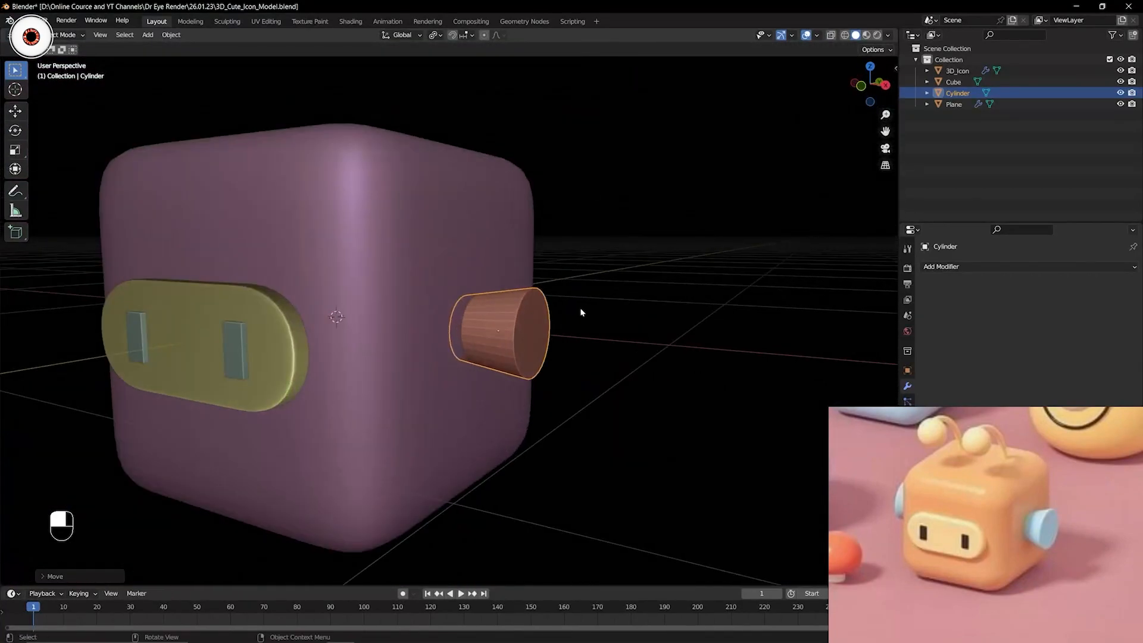
Scale up the cylinder's outer end face slightly in Edit Mode with face selection and return to Object Mode.
click(412, 246)
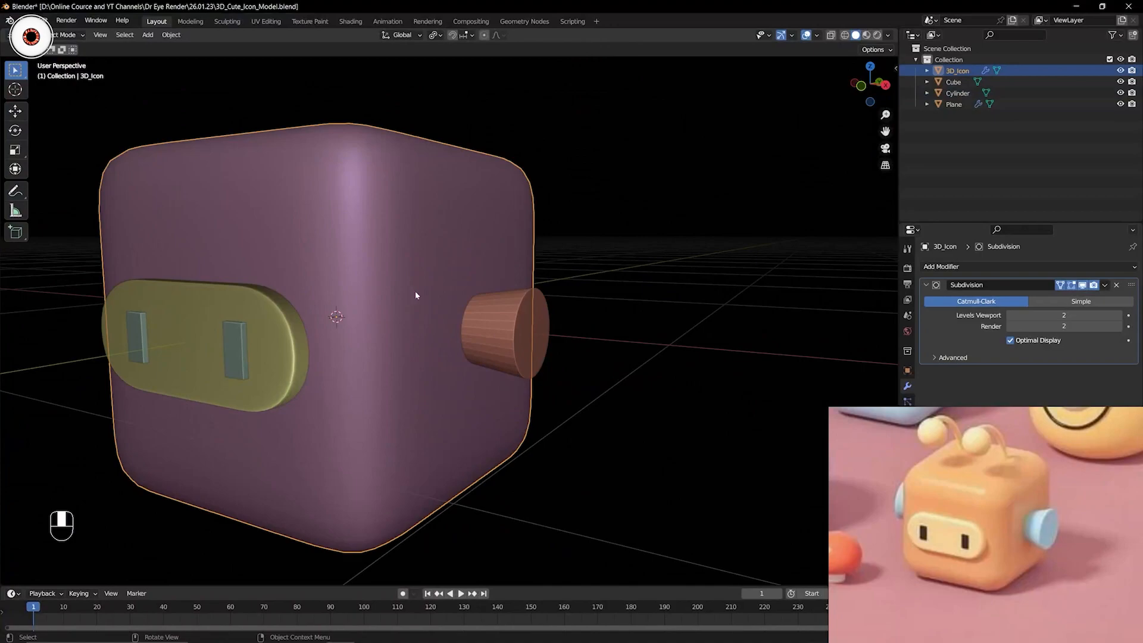
click(505, 324)
scroll(531, 322, up, 3)
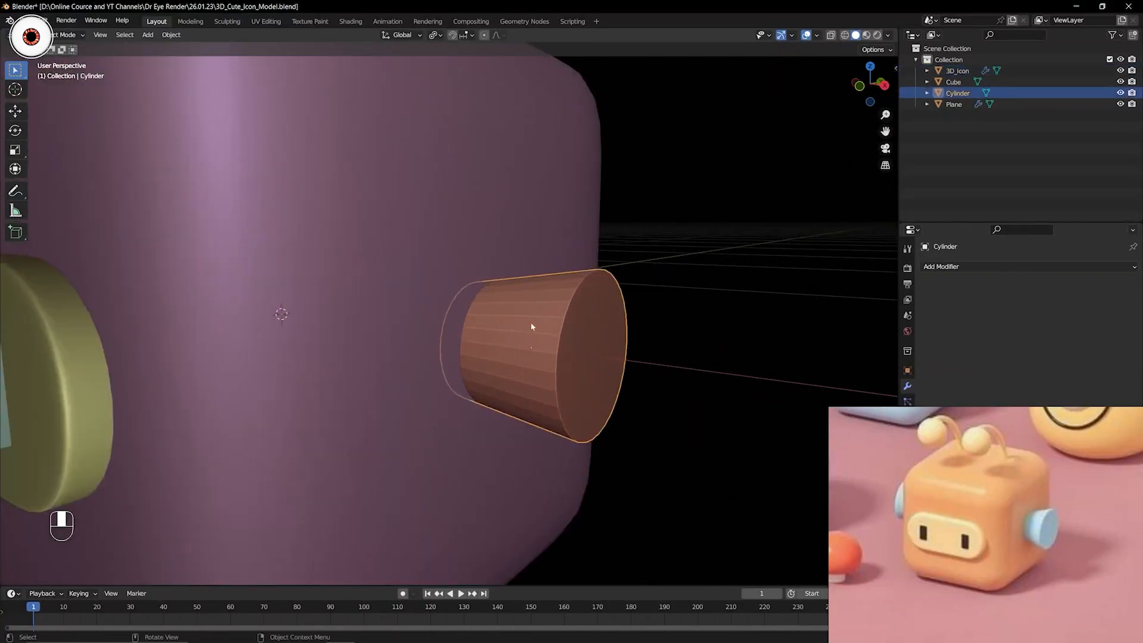
key(Tab)
key(3)
click(586, 331)
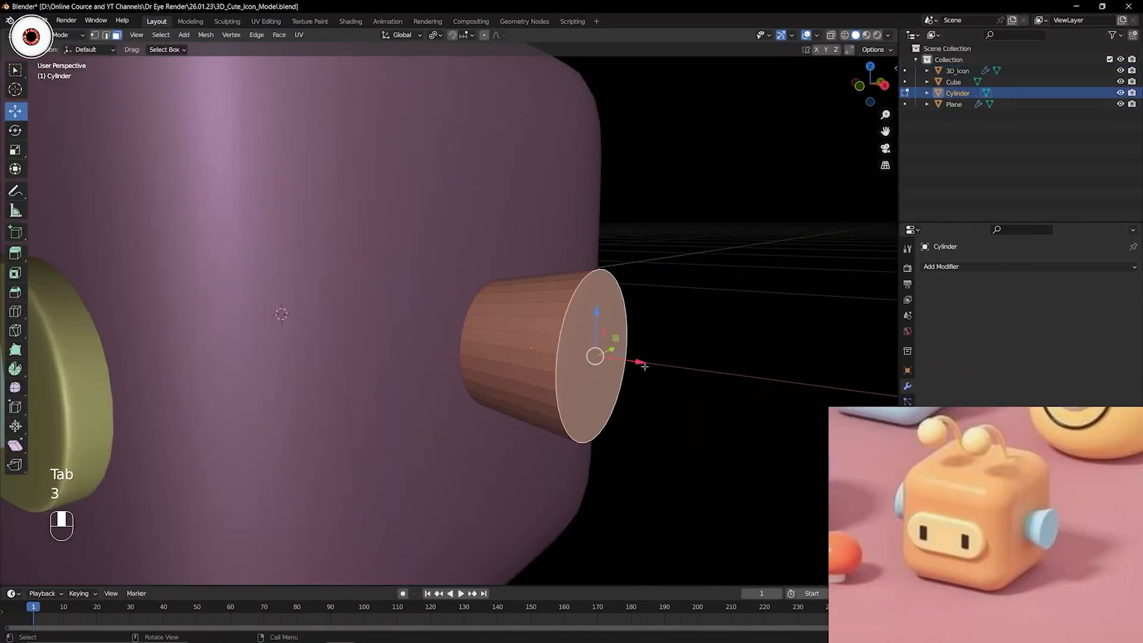
key(s)
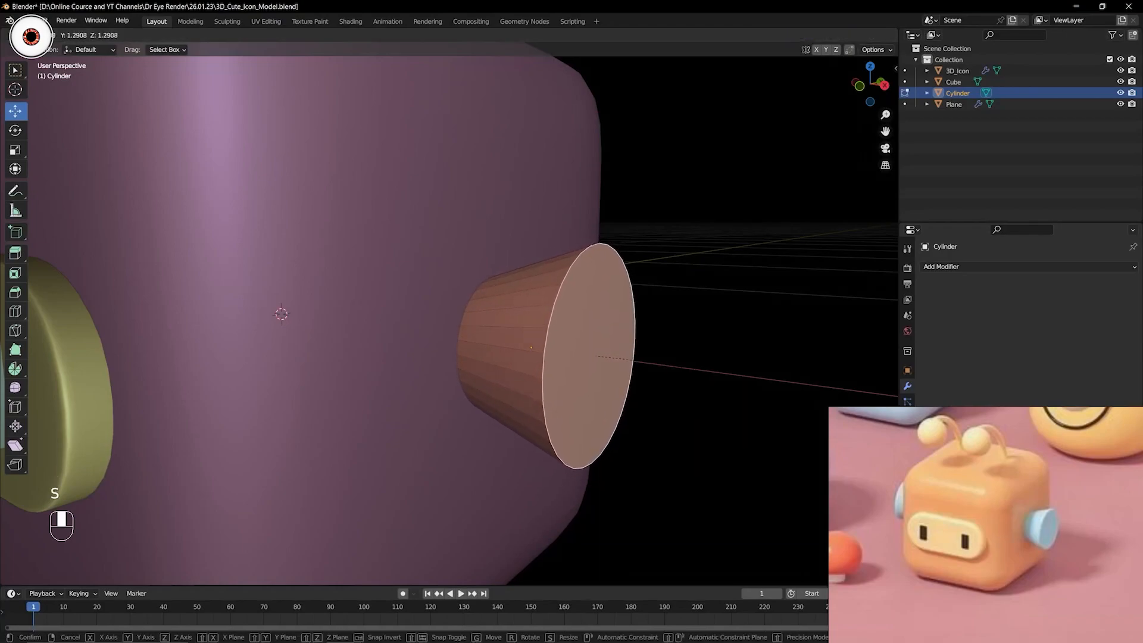
click(680, 363)
key(ctrl+Tab)
click(611, 325)
Examine the cylinder's faceted surface up close, toggling the viewport shading's Cavity option off and back on.
scroll(612, 329, down, 6)
shift+middle_drag(613, 331, 550, 328)
scroll(620, 344, up, 6)
scroll(631, 337, up, 4)
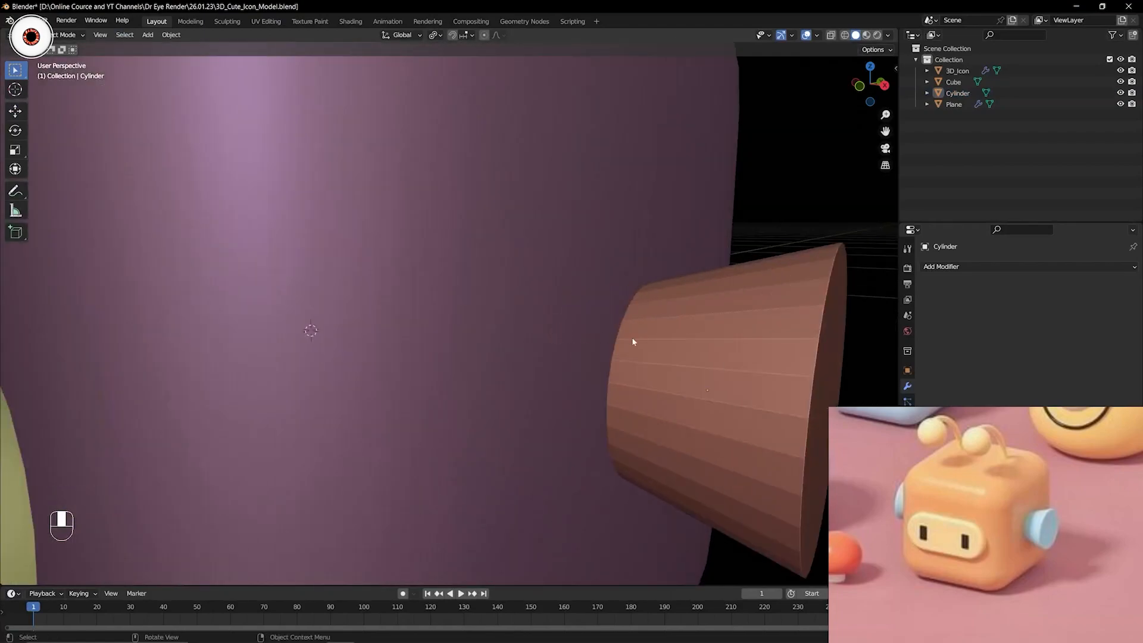
shift+middle_drag(631, 337, 602, 327)
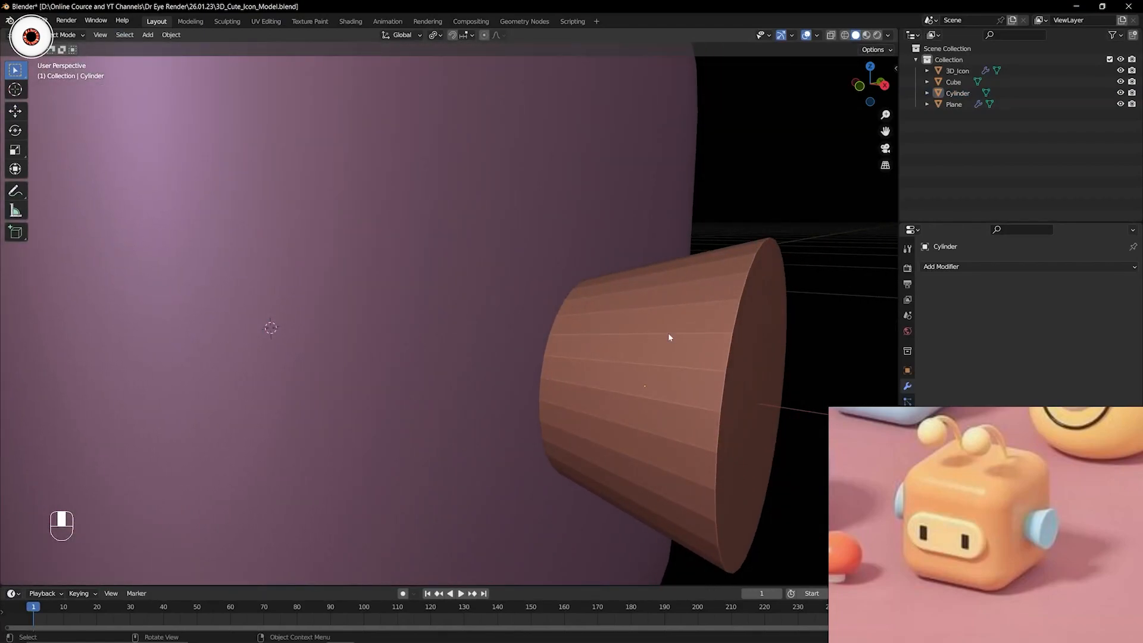
click(888, 35)
click(840, 283)
click(840, 283)
click(840, 283)
click(840, 283)
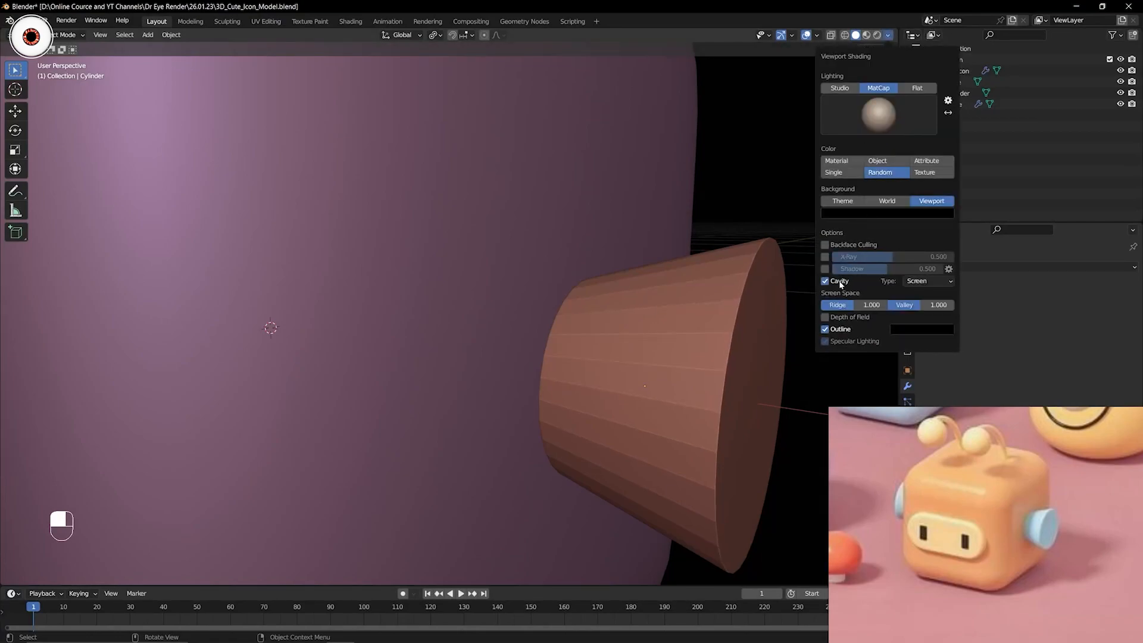
scroll(685, 296, down, 4)
shift+middle_drag(671, 302, 649, 286)
scroll(661, 285, down, 4)
scroll(659, 286, up, 2)
scroll(598, 313, up, 3)
In Edit Mode, use X-ray to select the cylinder's edge loop embedded in the cube and scale it up by about 1.09.
click(574, 314)
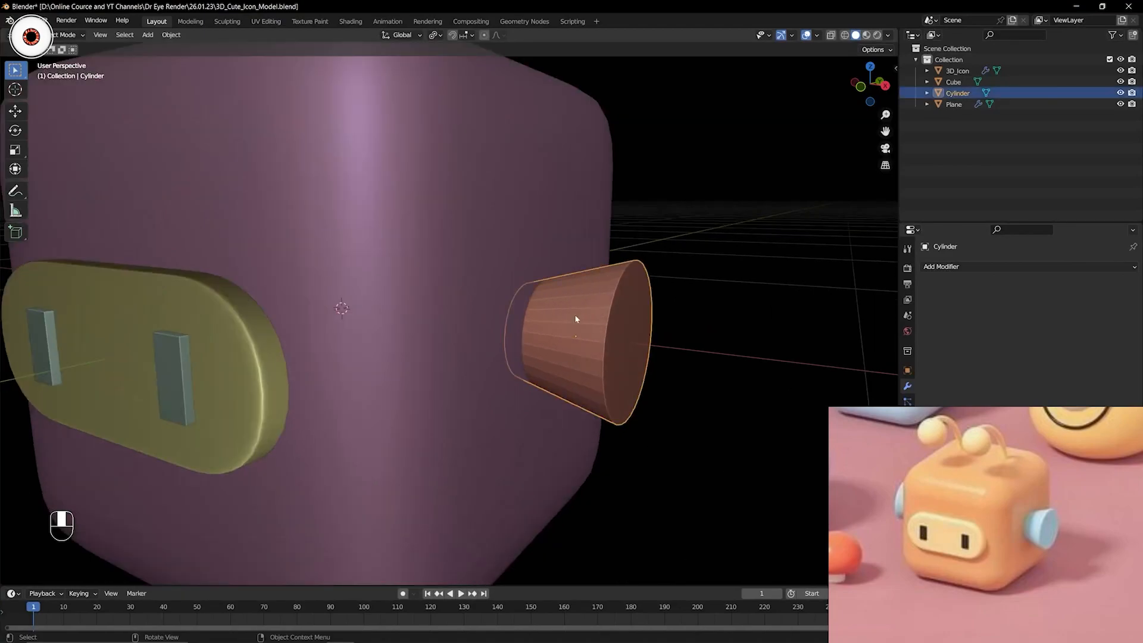
key(Tab)
key(1)
click(831, 34)
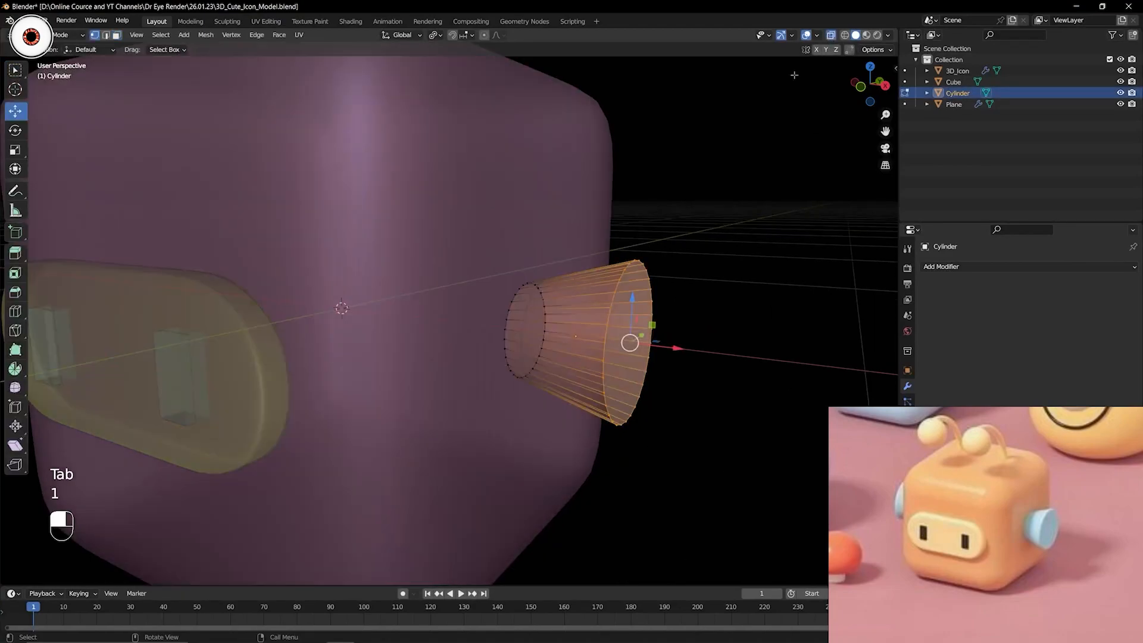
middle_drag(631, 334, 536, 316)
key(2)
alt+click(520, 311)
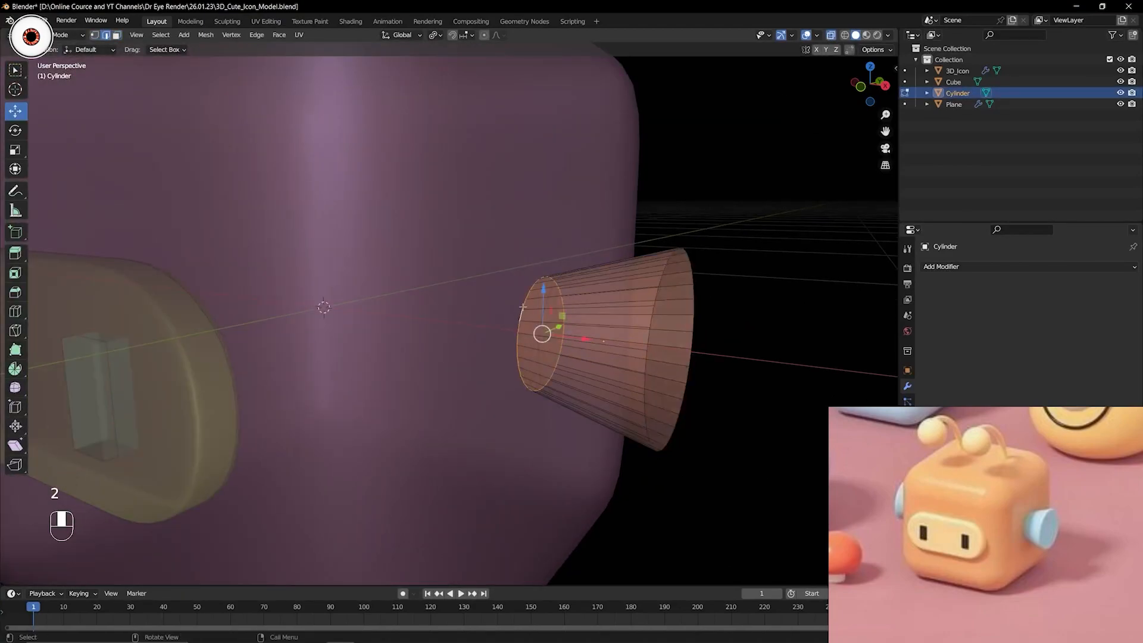
scroll(610, 333, down, 1)
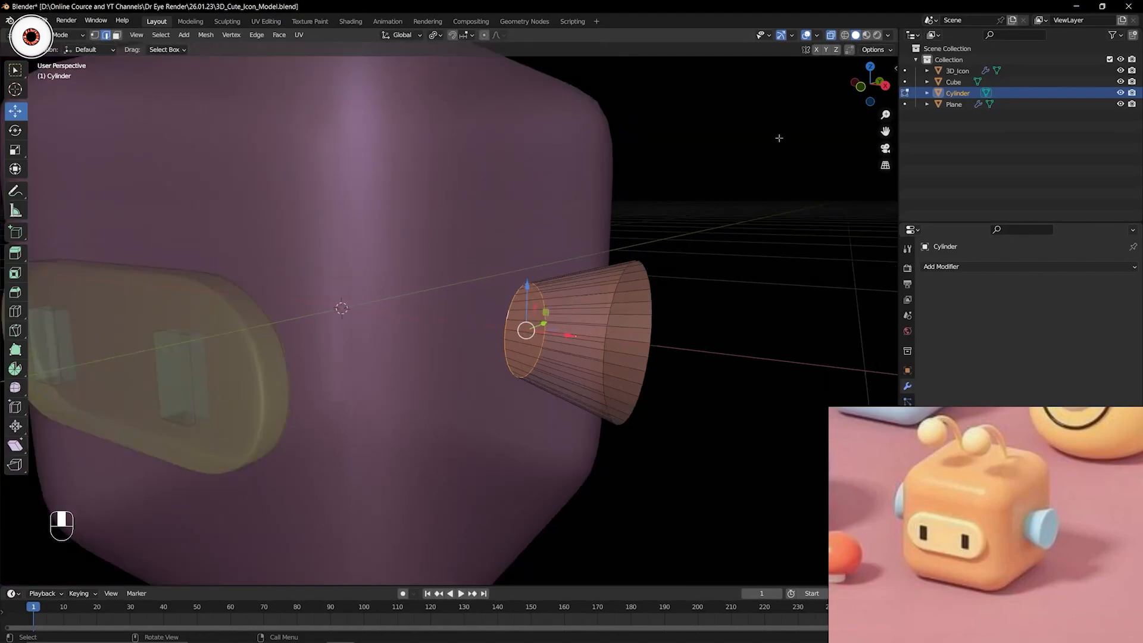
click(832, 34)
key(s)
click(631, 344)
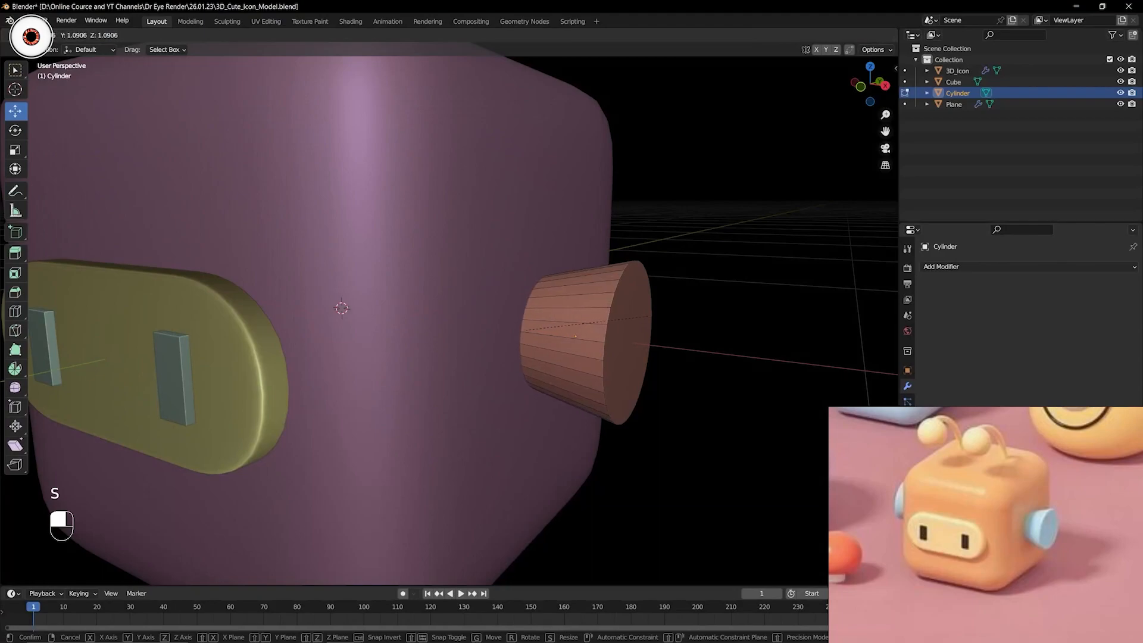
Scale the cylinder's embedded edge loop up again by about 1.05, return to Object Mode and clear the selection.
middle_drag(699, 340, 655, 352)
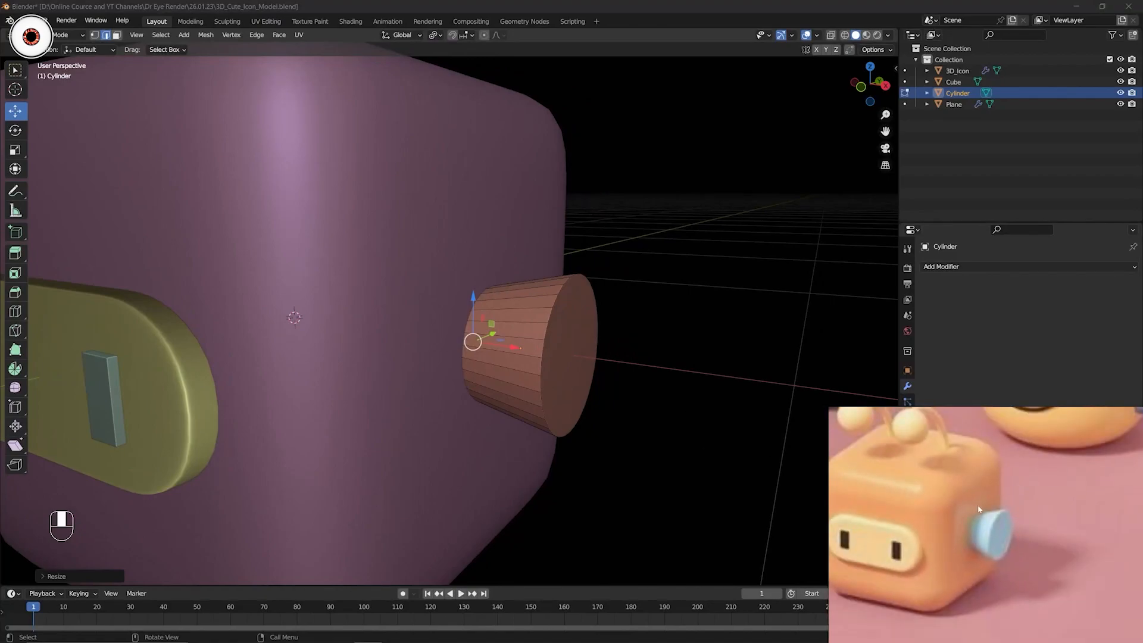
click(628, 373)
click(831, 36)
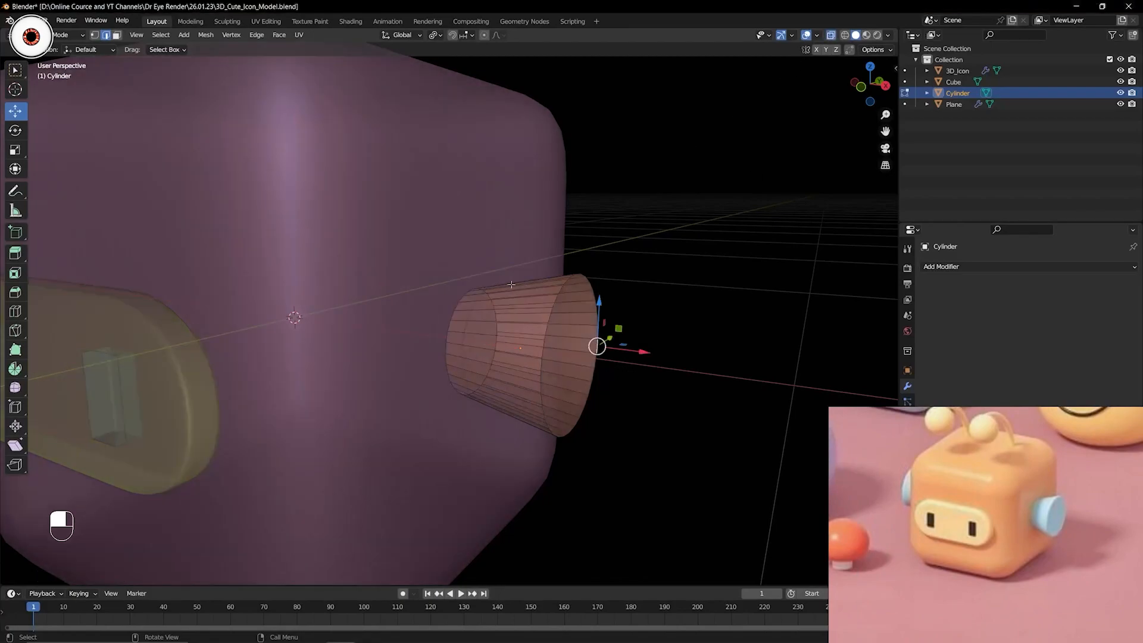
scroll(529, 270, up, 2)
key(alt+a)
alt+click(455, 315)
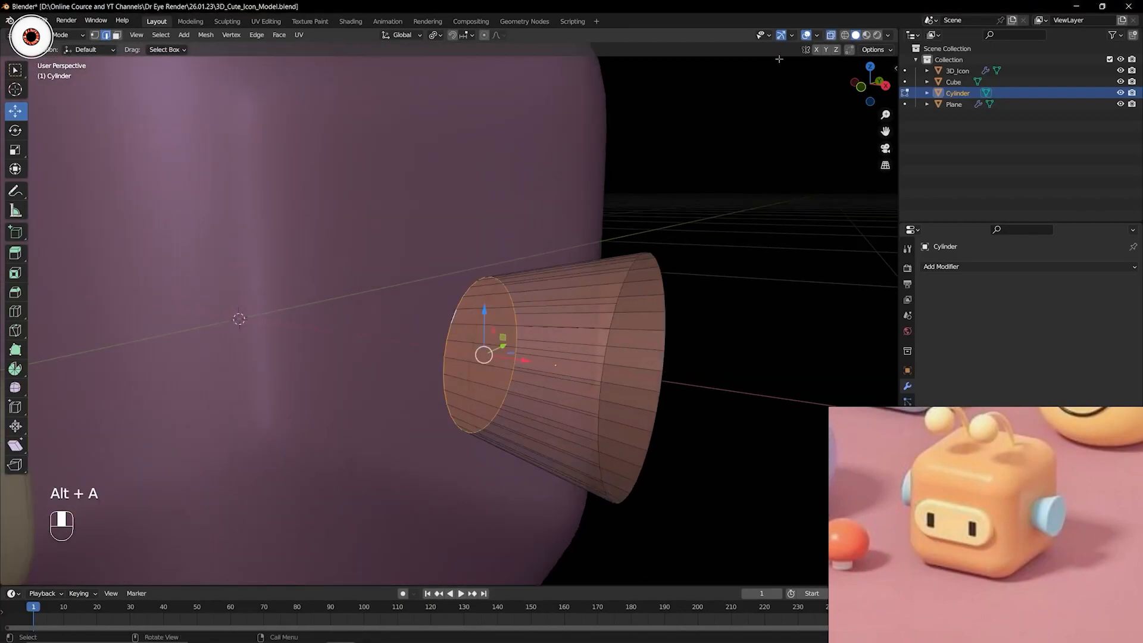
click(831, 35)
scroll(676, 261, down, 2)
key(s)
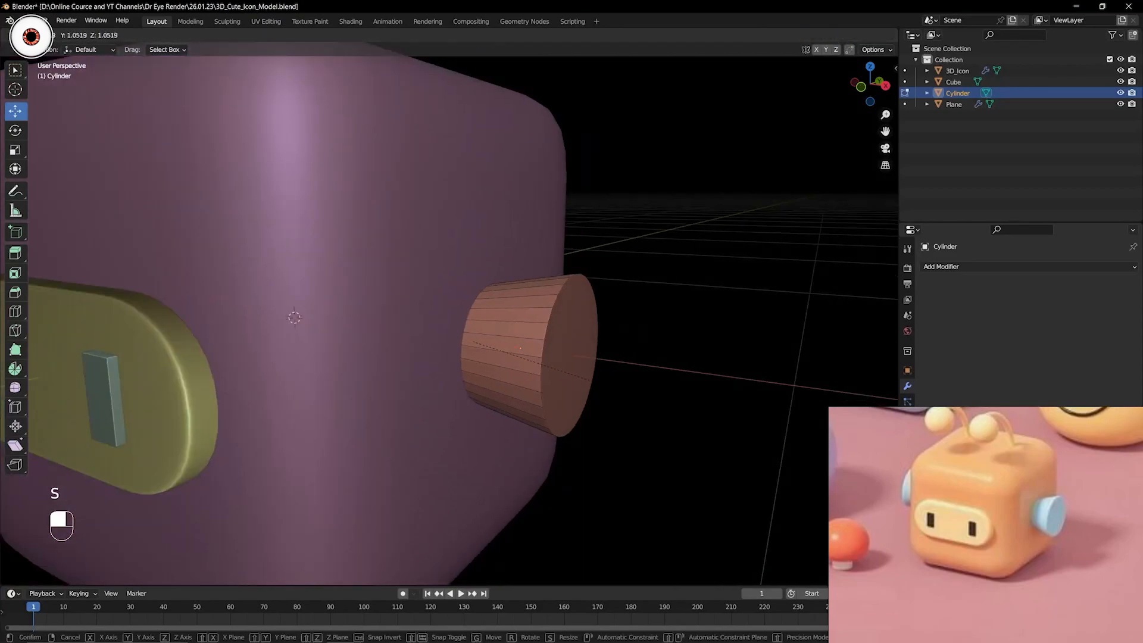
click(592, 383)
scroll(627, 380, down, 2)
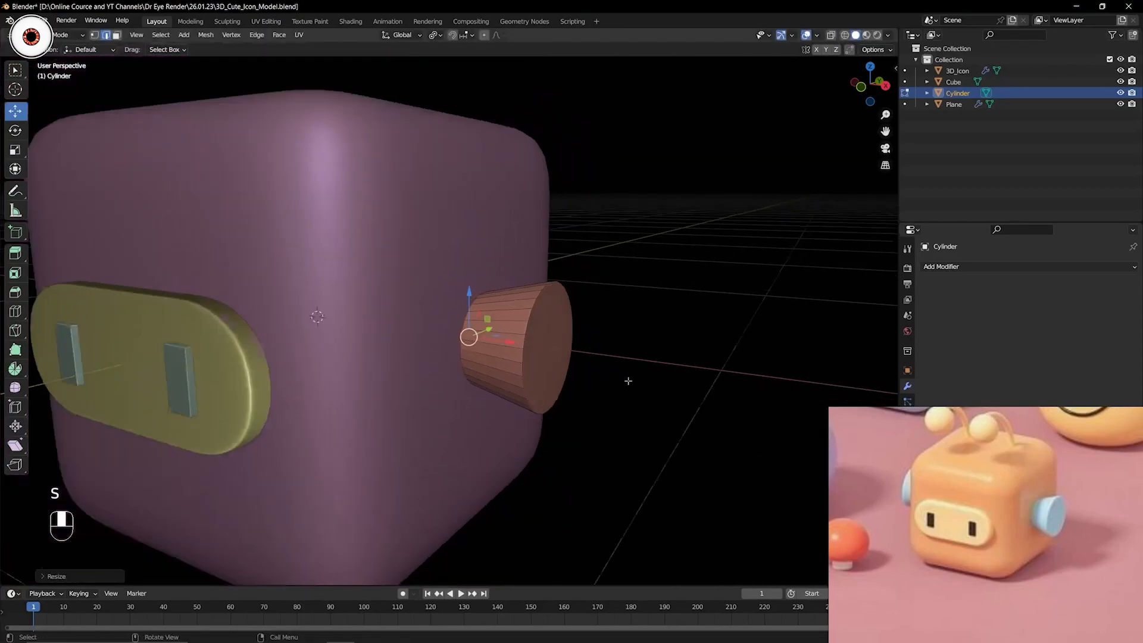
key(ctrl+Tab)
click(563, 388)
key(alt+a)
Compare the cylinder with the reference image's side knob and apply Shade Smooth to the cylinder.
scroll(600, 367, down, 1)
scroll(984, 492, up, 4)
middle_drag(984, 491, 874, 468)
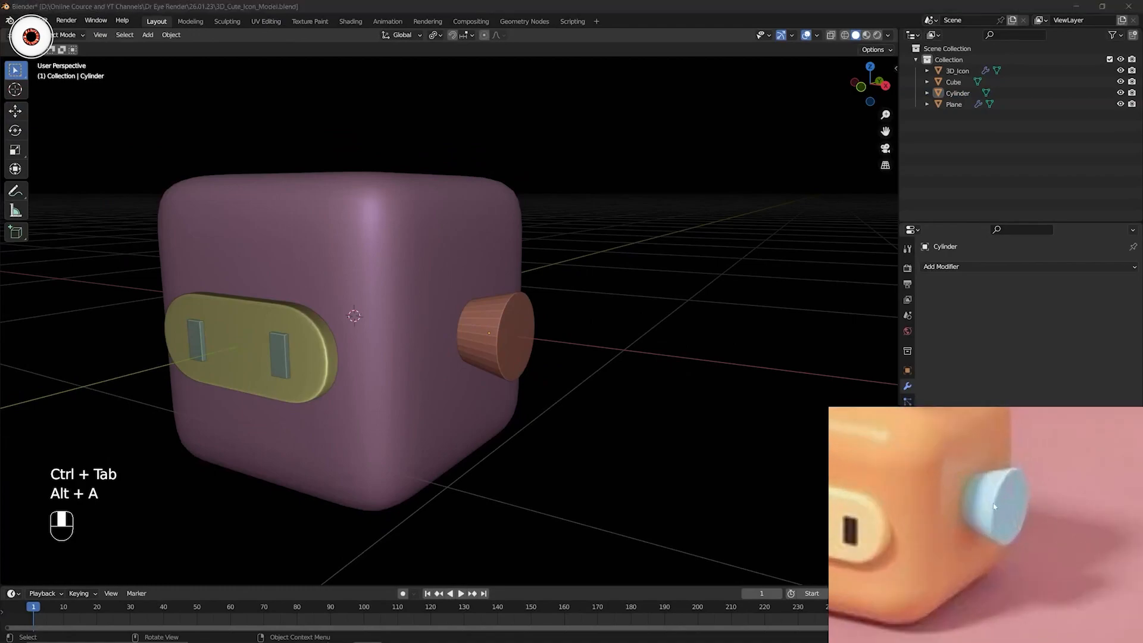
middle_drag(578, 377, 599, 378)
shift+middle_drag(599, 377, 524, 356)
scroll(587, 366, up, 4)
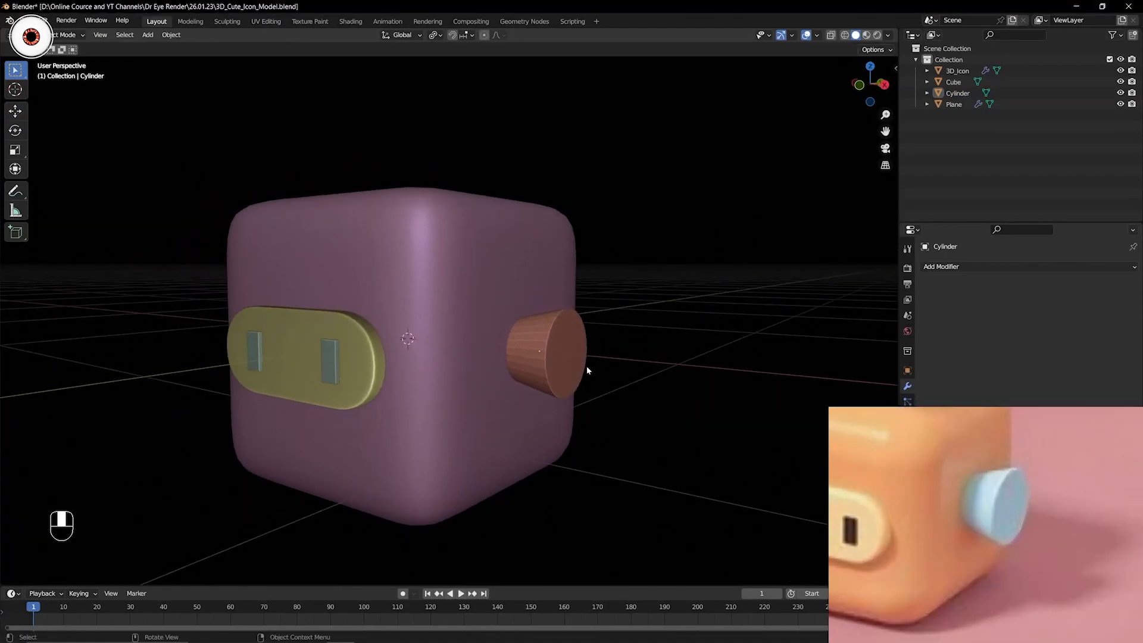
click(588, 363)
right_click(607, 355)
click(606, 355)
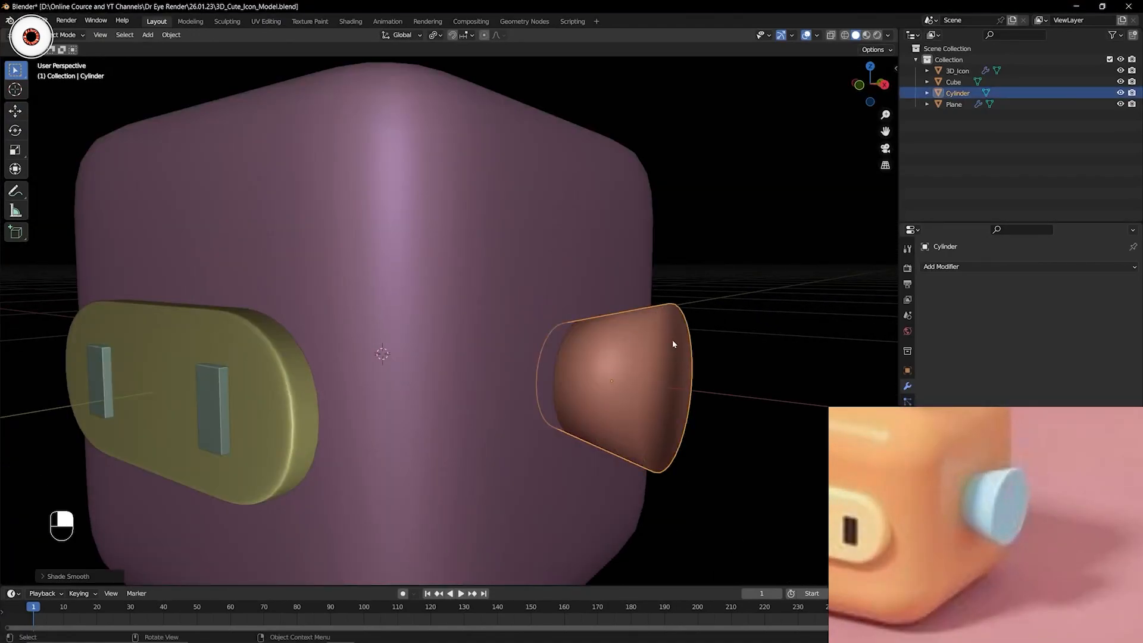
scroll(953, 485, down, 3)
click(976, 485)
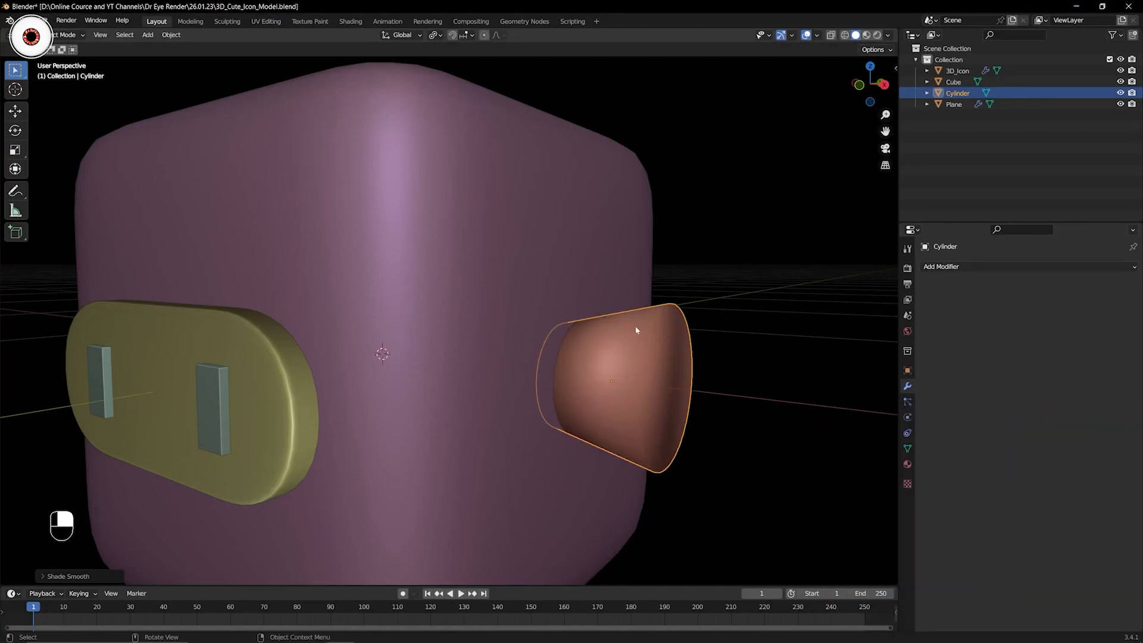
Select the cube body and apply Shade Smooth to it.
scroll(636, 332, down, 3)
middle_drag(633, 331, 462, 308)
click(544, 320)
right_click(544, 320)
click(544, 321)
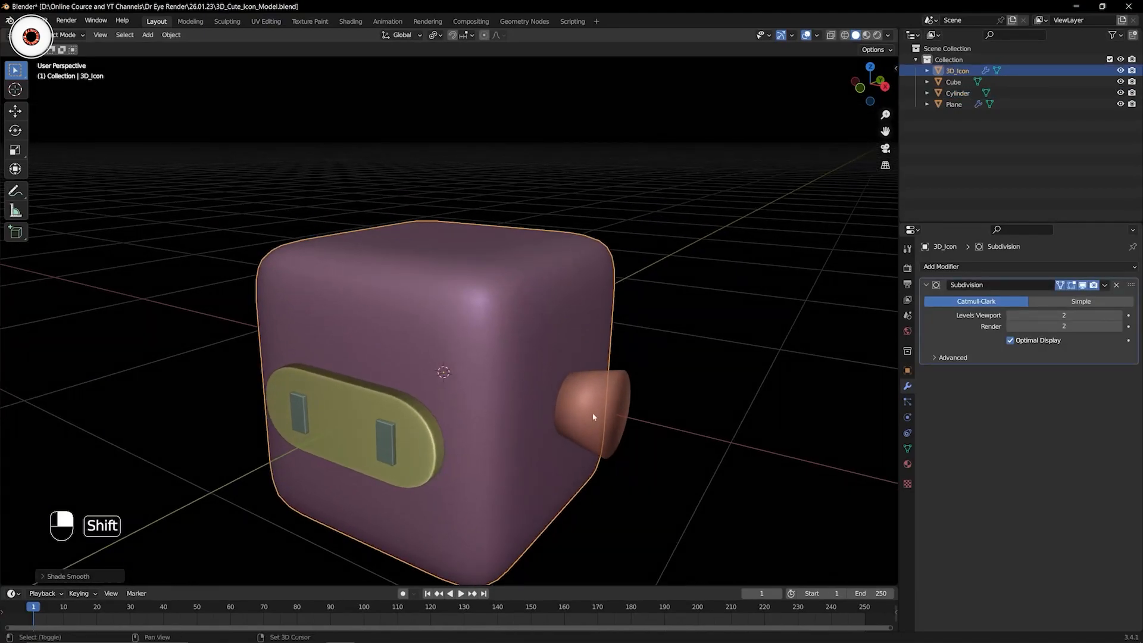
Switch the cylinder to flat shading and back to smooth shading to compare how its surface looks.
shift+middle_drag(584, 421, 513, 378)
scroll(513, 378, up, 3)
click(597, 366)
right_click(599, 366)
click(576, 387)
shift+middle_drag(632, 365, 672, 342)
click(670, 343)
click(597, 343)
right_click(598, 342)
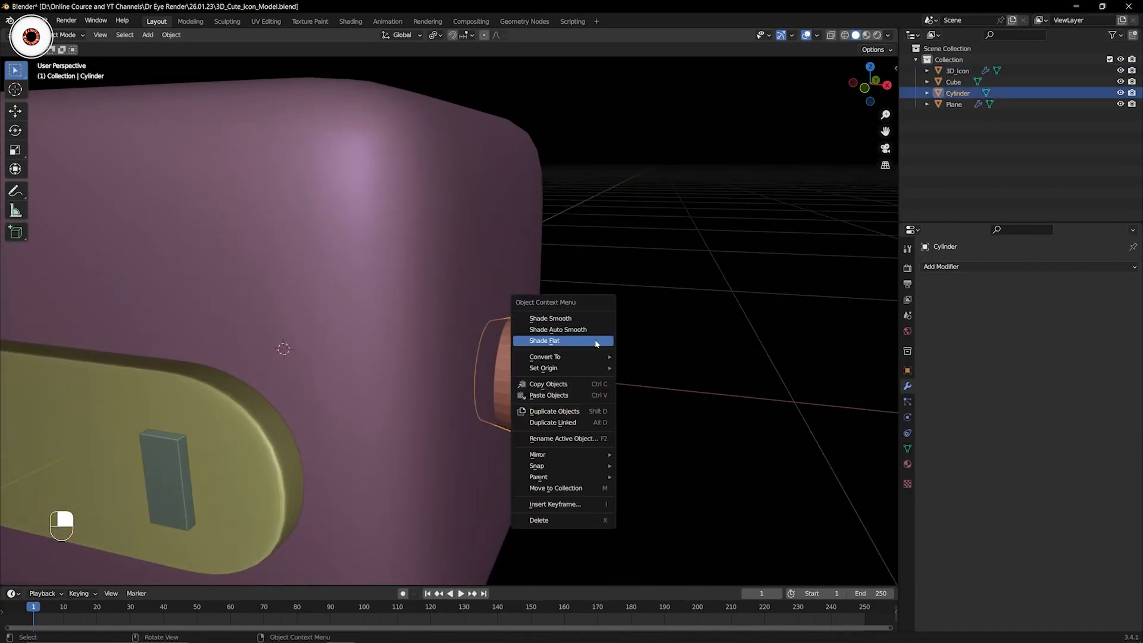
click(570, 318)
middle_drag(578, 317, 565, 379)
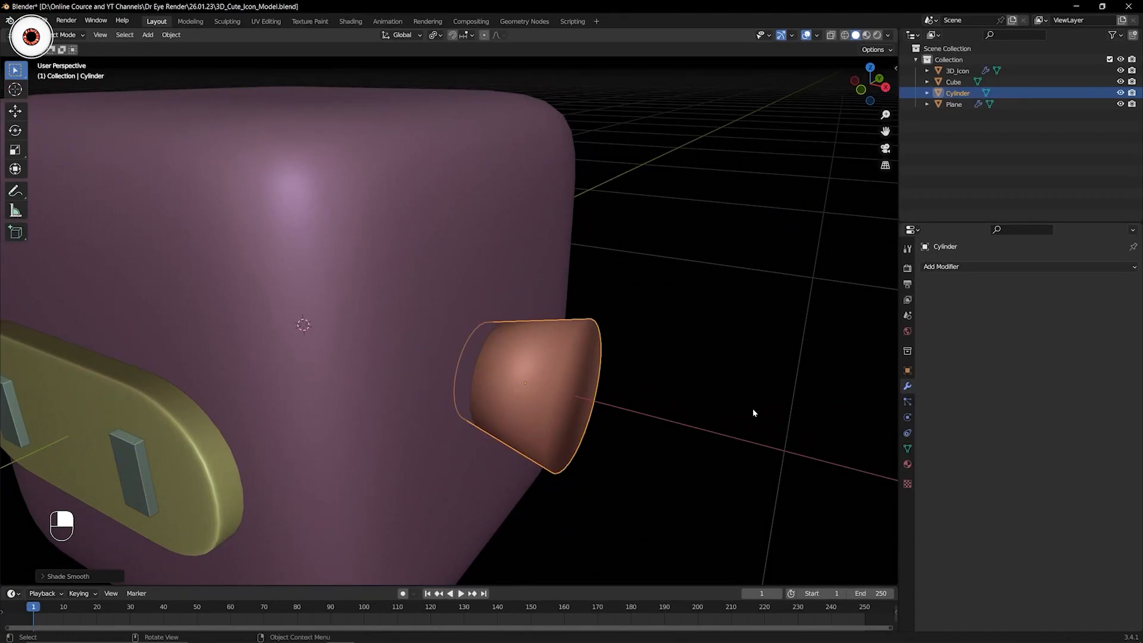
Enable Auto Smooth at 30° in the Normals settings of the cylinder's mesh data and deselect the cylinder.
click(907, 449)
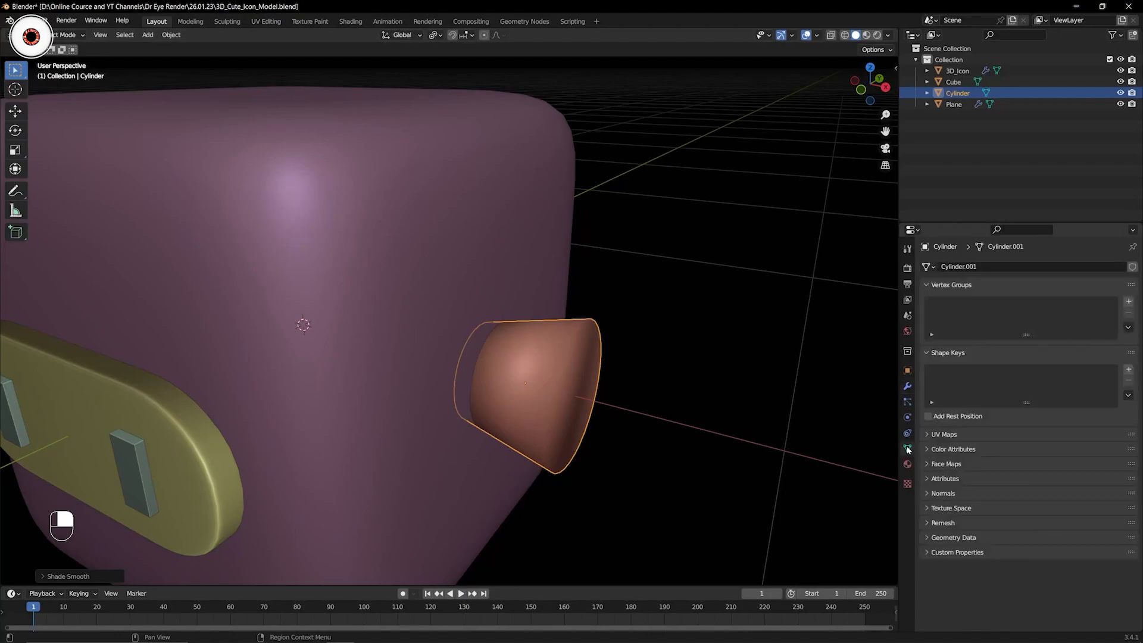
click(931, 494)
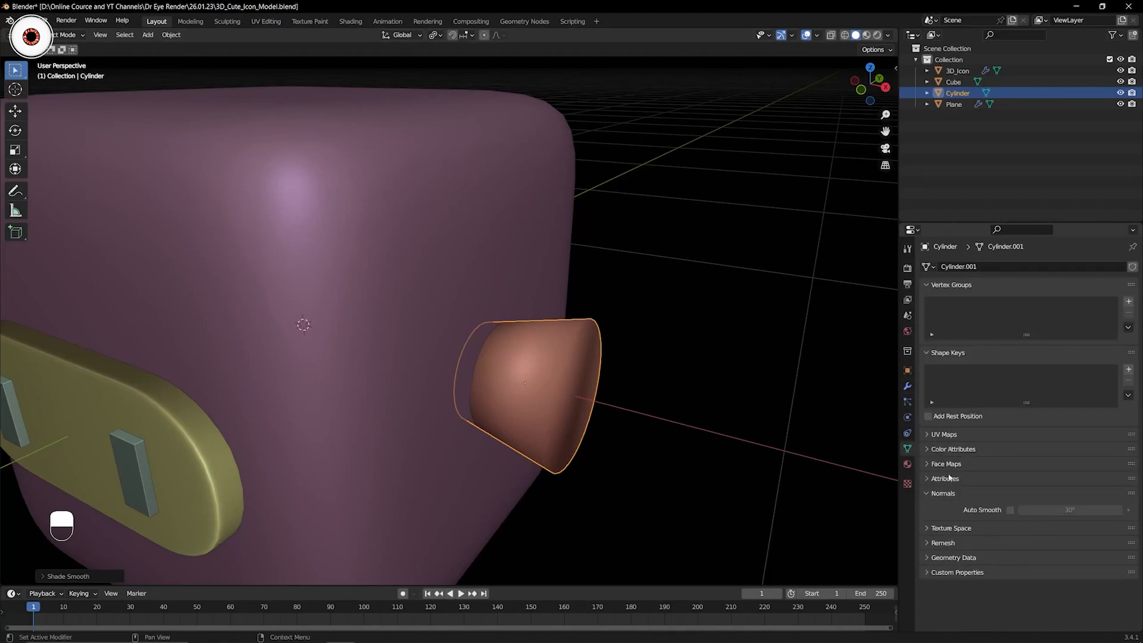
click(1009, 511)
middle_drag(835, 400, 796, 367)
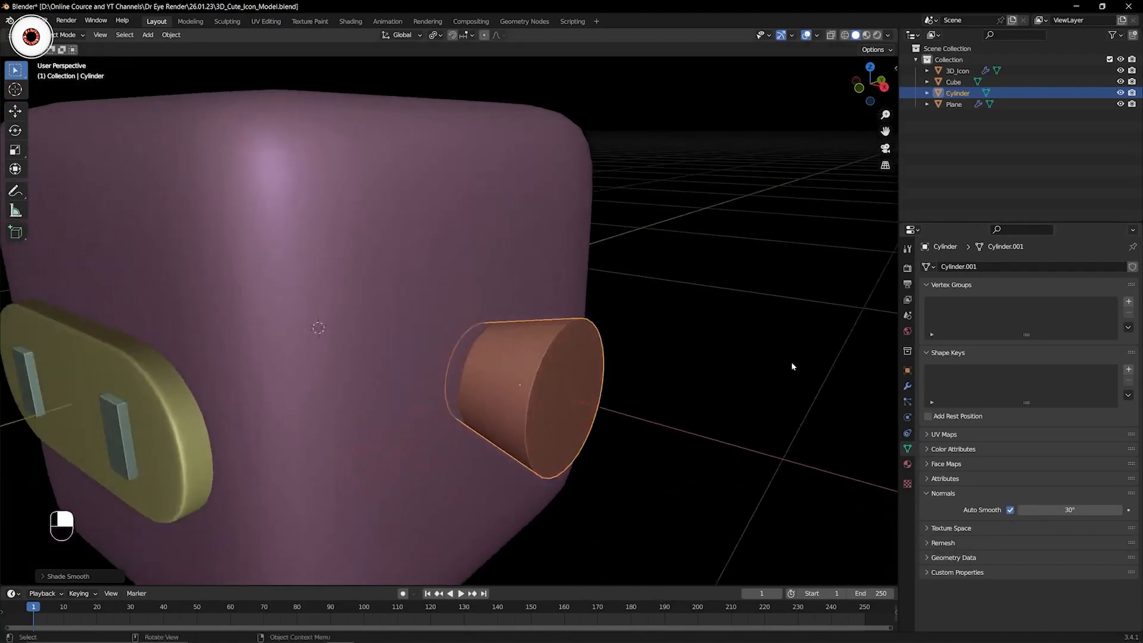
click(717, 327)
Try an Auto Smooth angle of 60° on the cylinder and set it back to 30°.
click(1066, 511)
text(60)
key(Return)
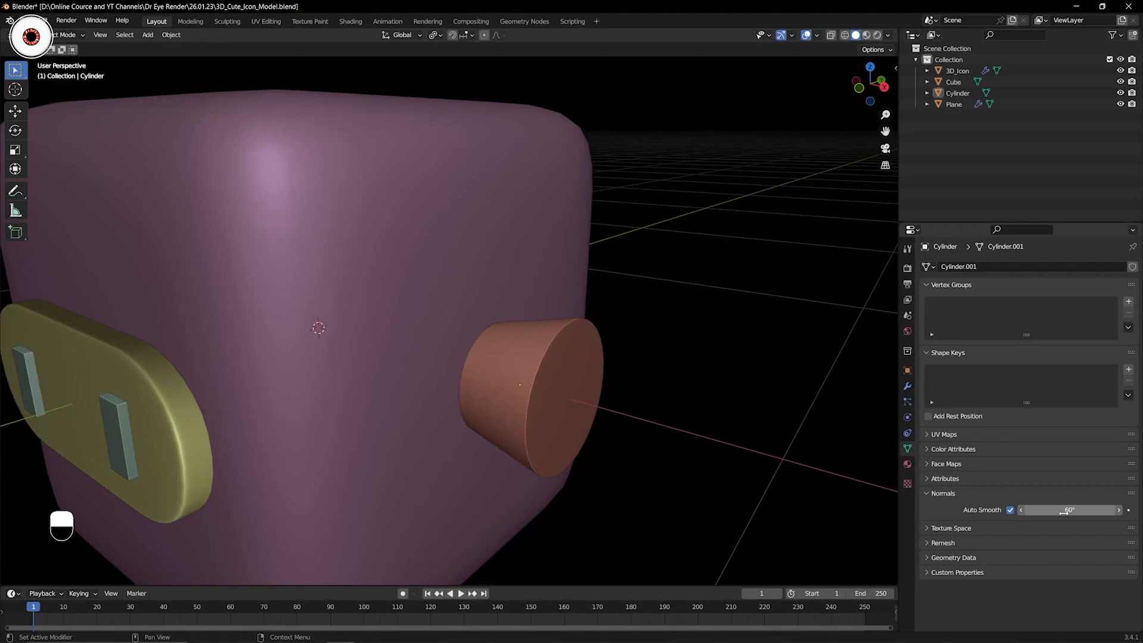
click(1064, 510)
text(30)
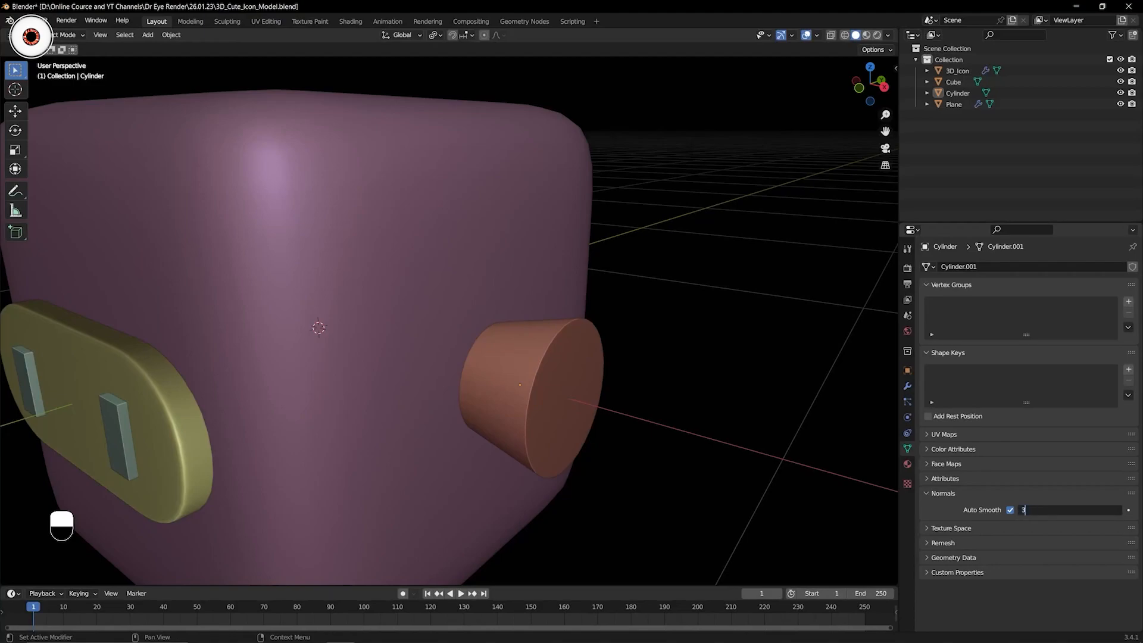
key(Return)
Switch to PureRef to bring up the robot reference image beside the model.
scroll(751, 366, down, 3)
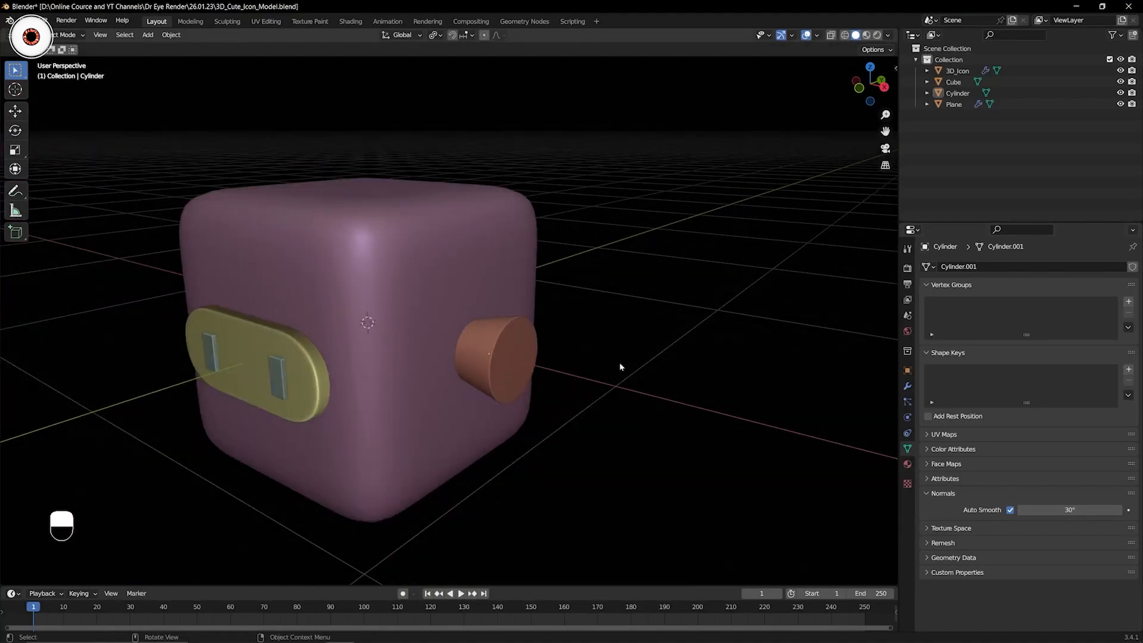
key(super)
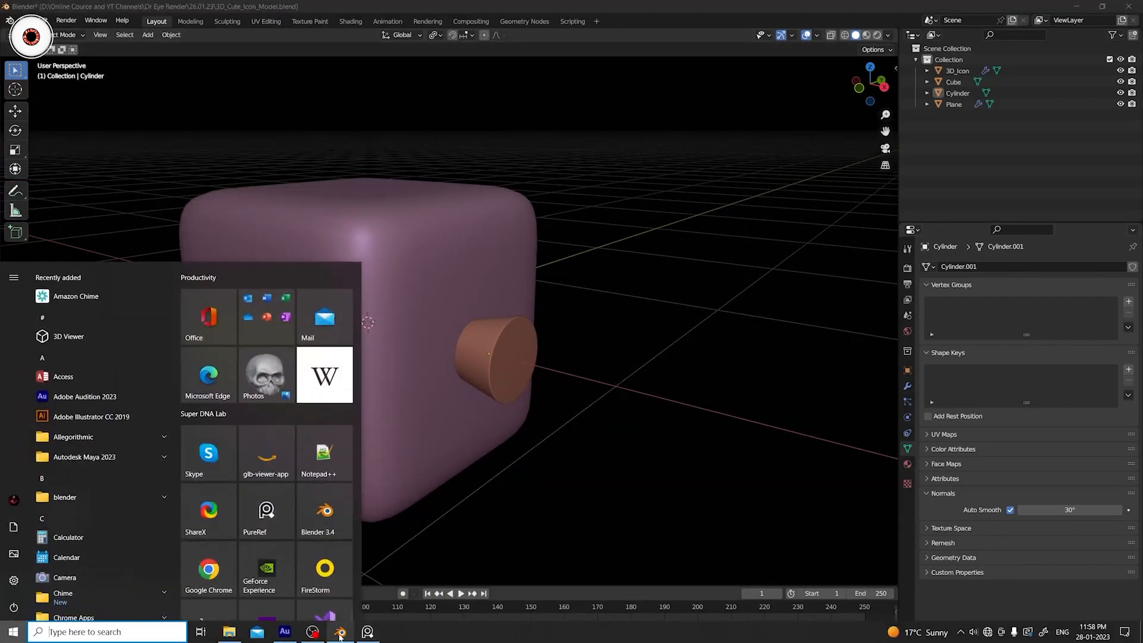
click(374, 636)
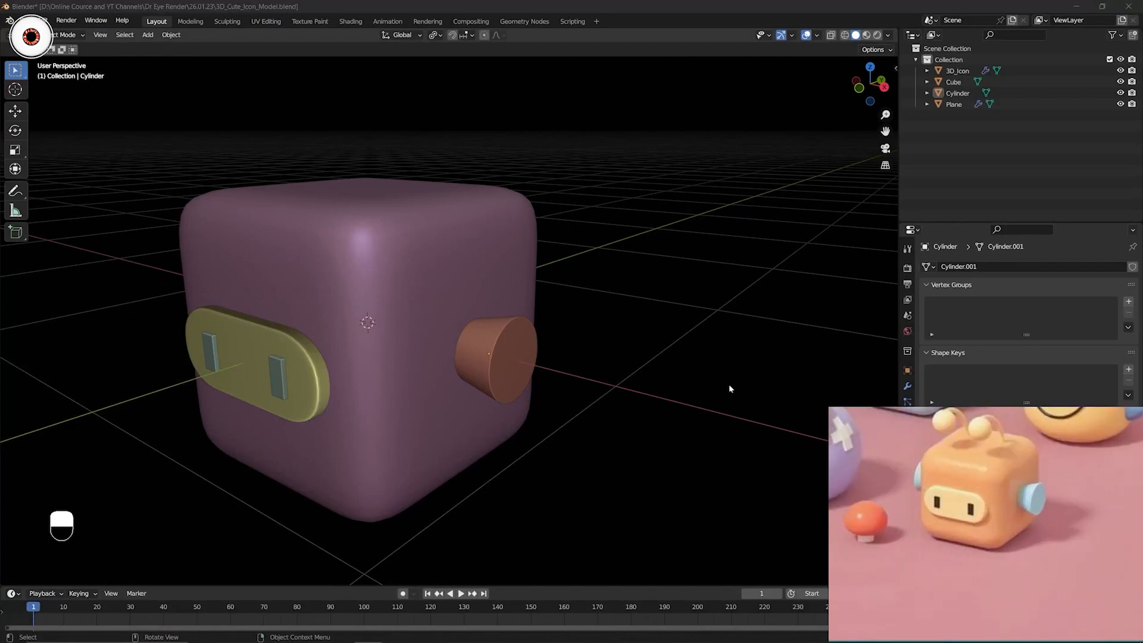
shift+middle_drag(566, 309, 626, 293)
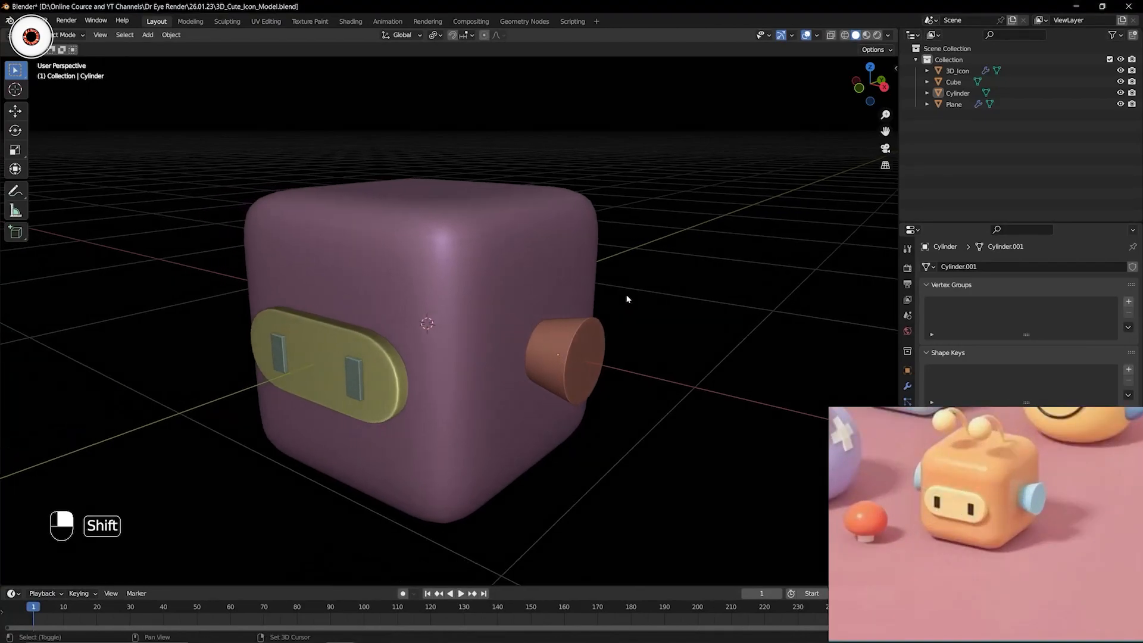
Scale the side cylinder up slightly to match the reference, deselect it and save the file.
key(ctrl+Tab)
click(534, 295)
middle_drag(534, 295, 624, 315)
scroll(624, 315, up, 2)
click(596, 357)
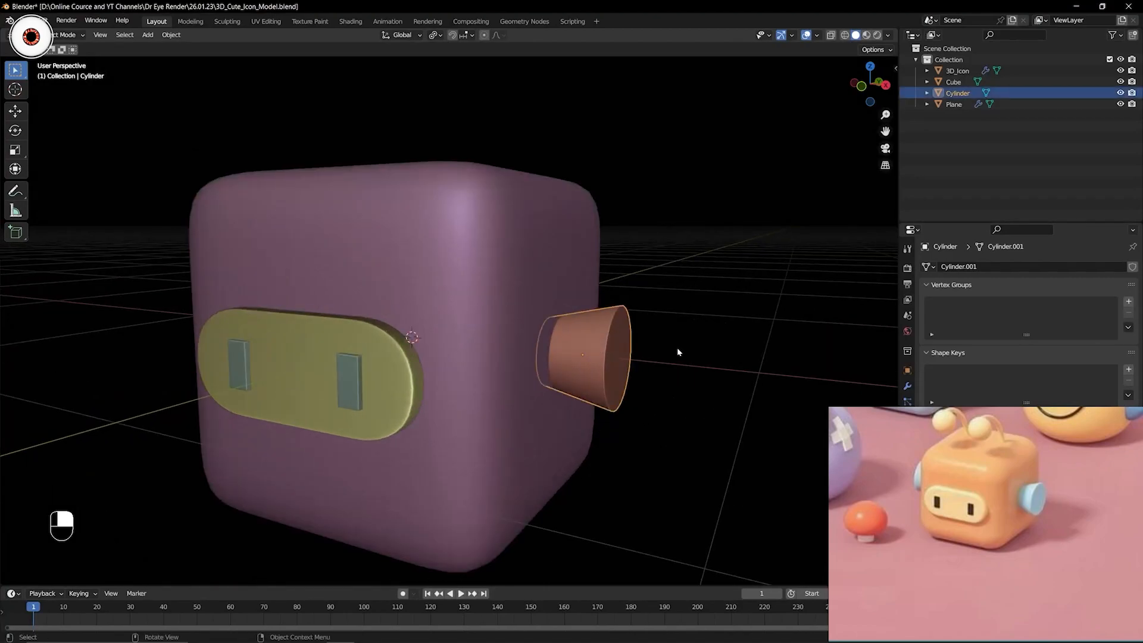
key(s)
click(706, 340)
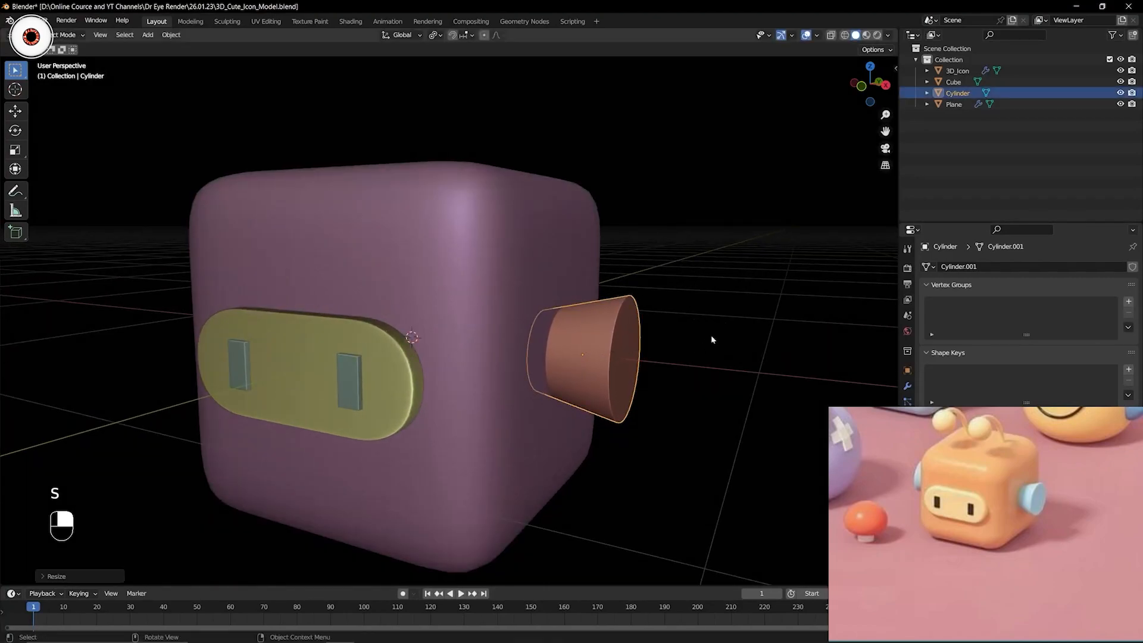
scroll(706, 339, down, 3)
click(693, 328)
middle_drag(693, 328, 648, 334)
scroll(689, 319, up, 2)
key(ctrl+s)
Add a Mirror modifier to the side cylinder.
middle_drag(527, 317, 324, 339)
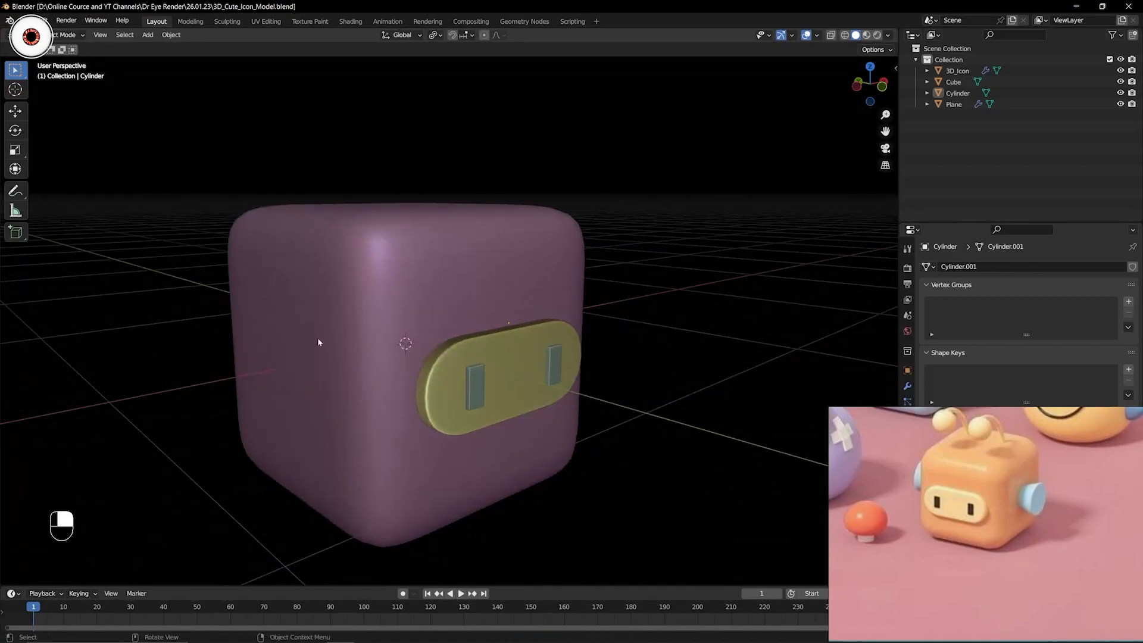
middle_drag(780, 350, 686, 347)
click(907, 386)
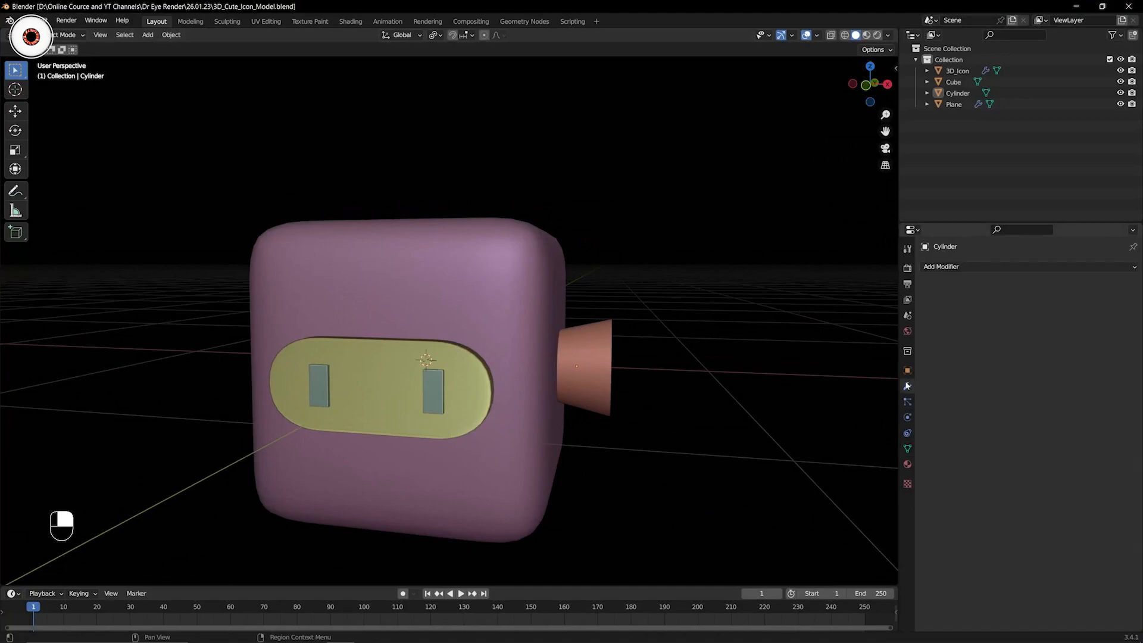
middle_drag(783, 336, 765, 352)
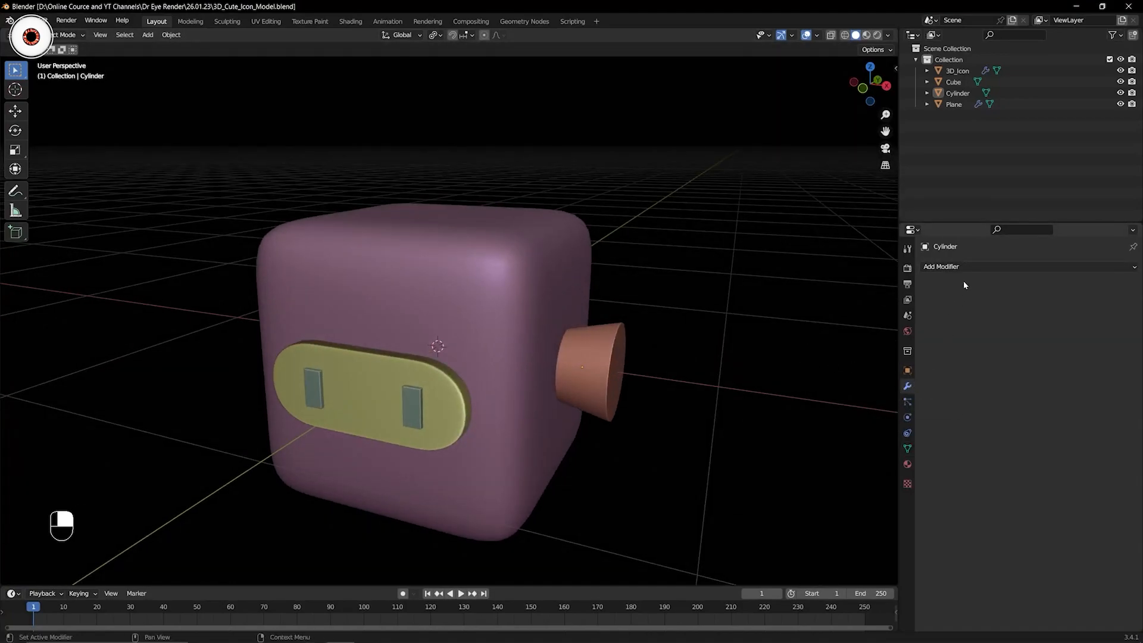
click(971, 268)
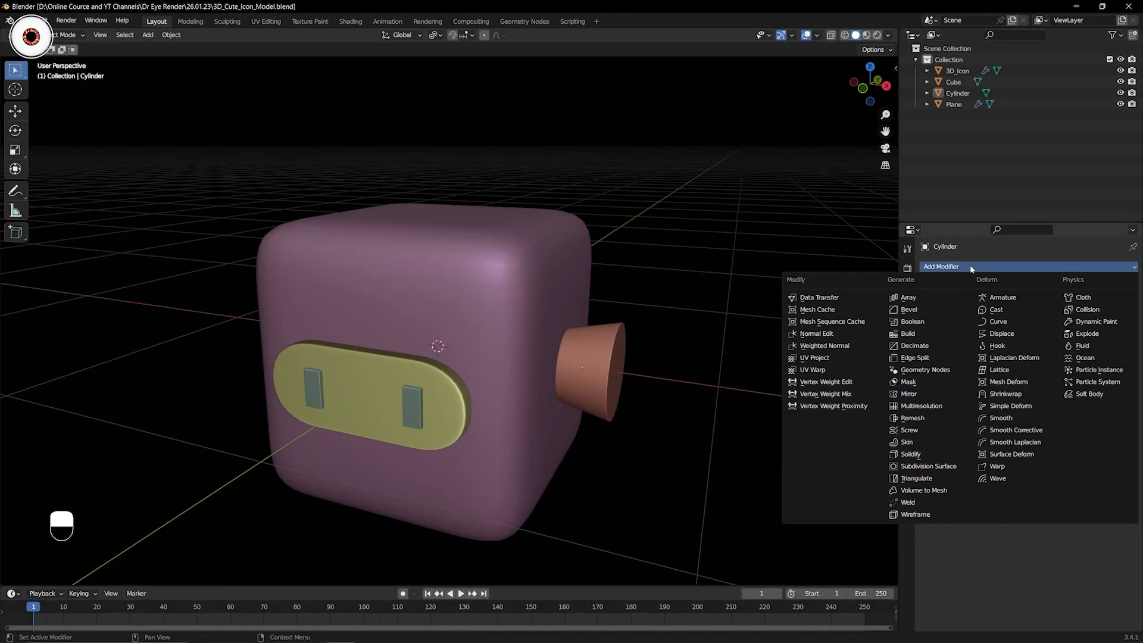
click(917, 395)
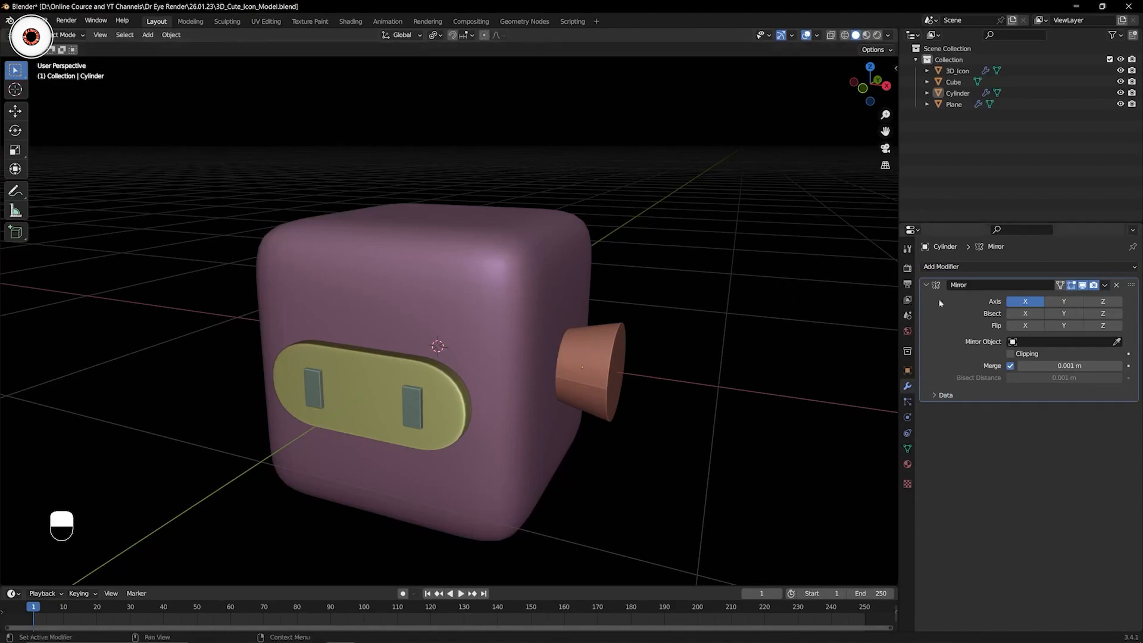
middle_drag(686, 347, 618, 329)
scroll(618, 329, up, 2)
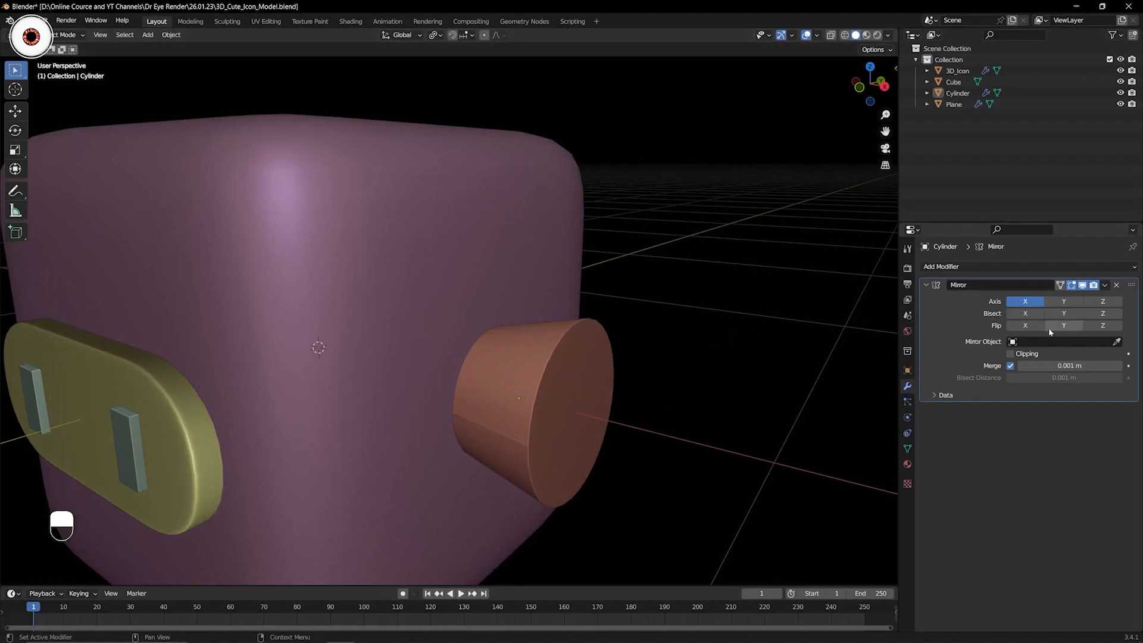
click(1117, 342)
right_click(688, 199)
click(1031, 340)
click(942, 334)
click(1030, 342)
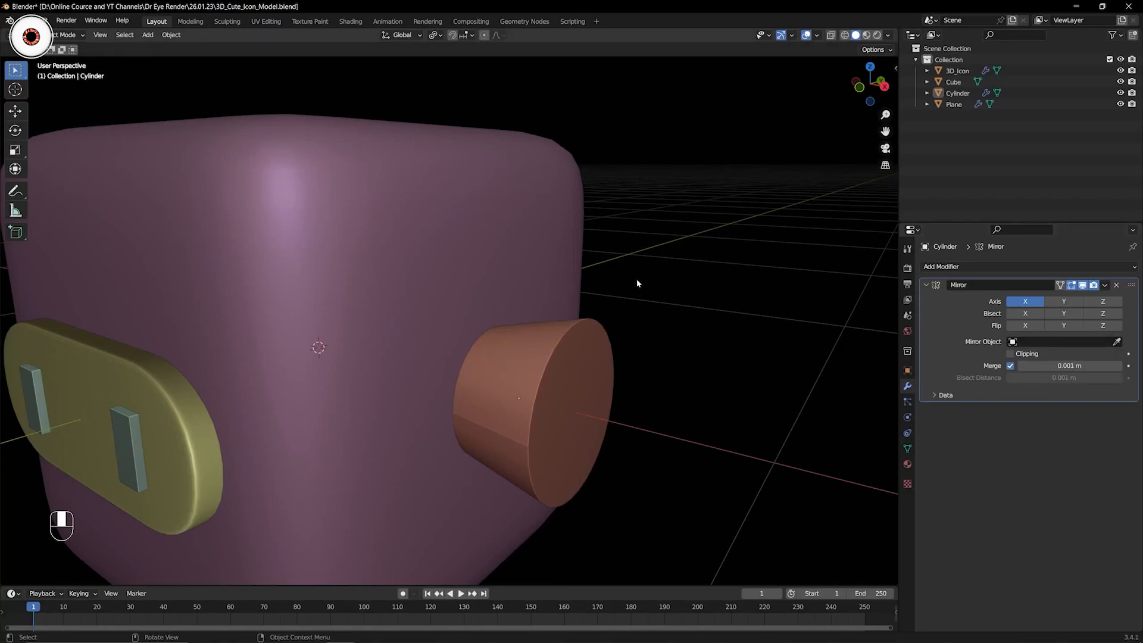
scroll(641, 280, down, 3)
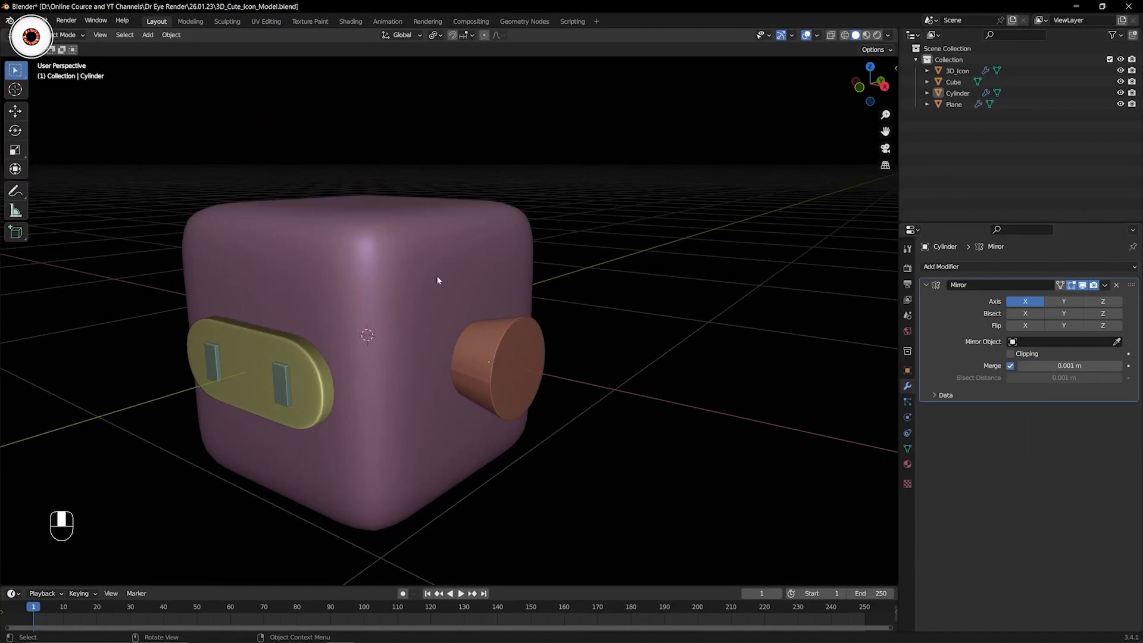
click(1048, 342)
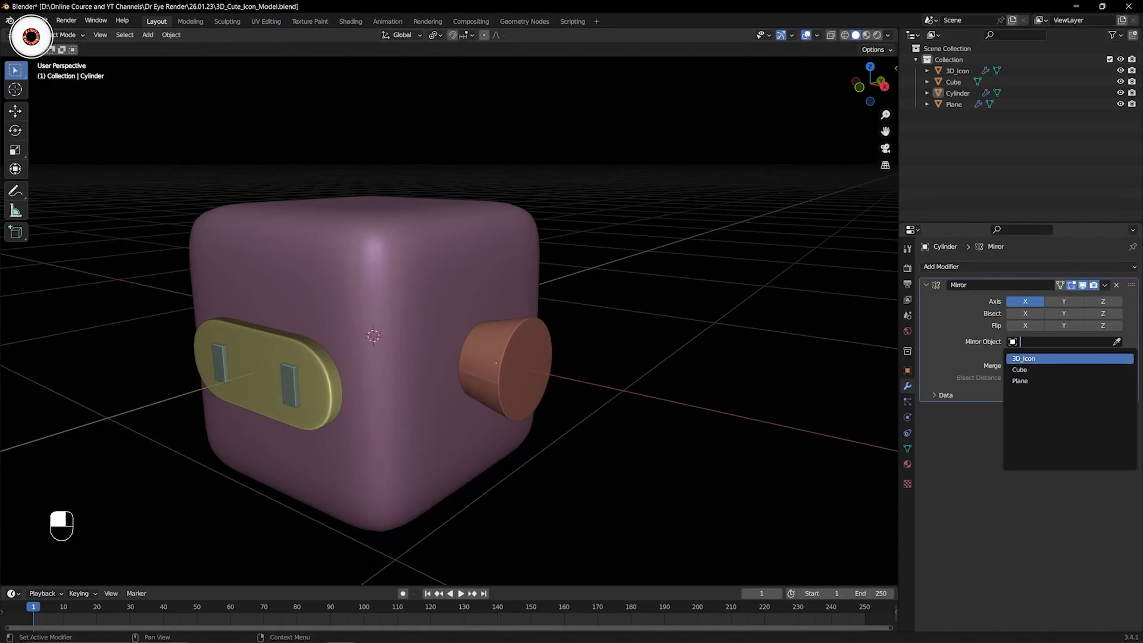
click(966, 352)
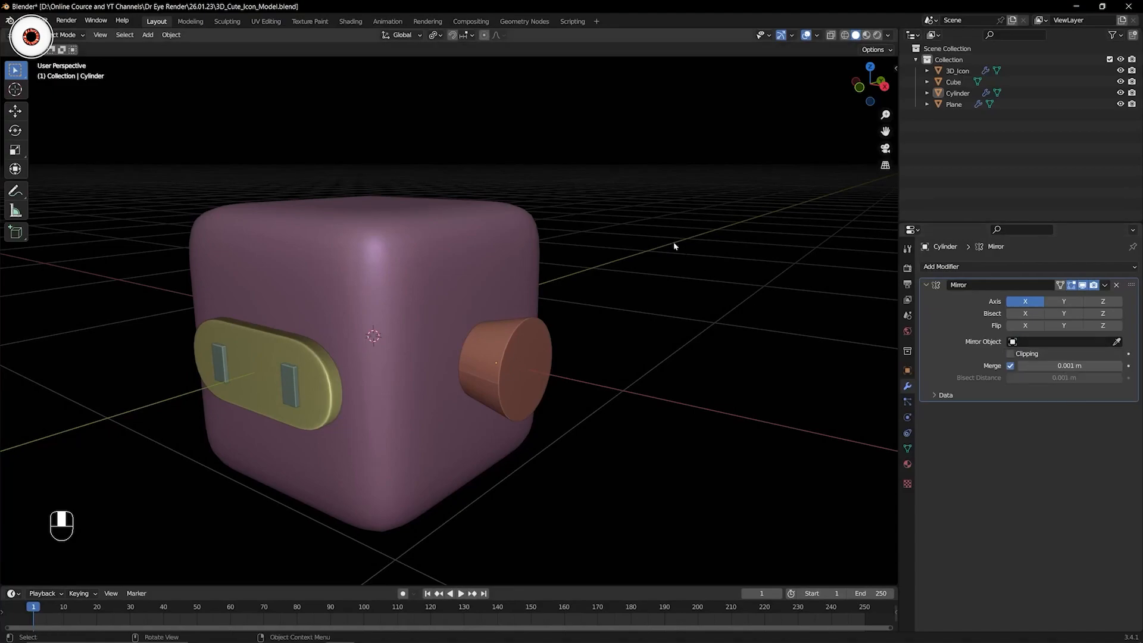
Pick the cube body 3D_Icon as the Mirror Object of the cylinder's Mirror modifier.
shift+middle_drag(669, 234, 694, 239)
scroll(695, 240, up, 2)
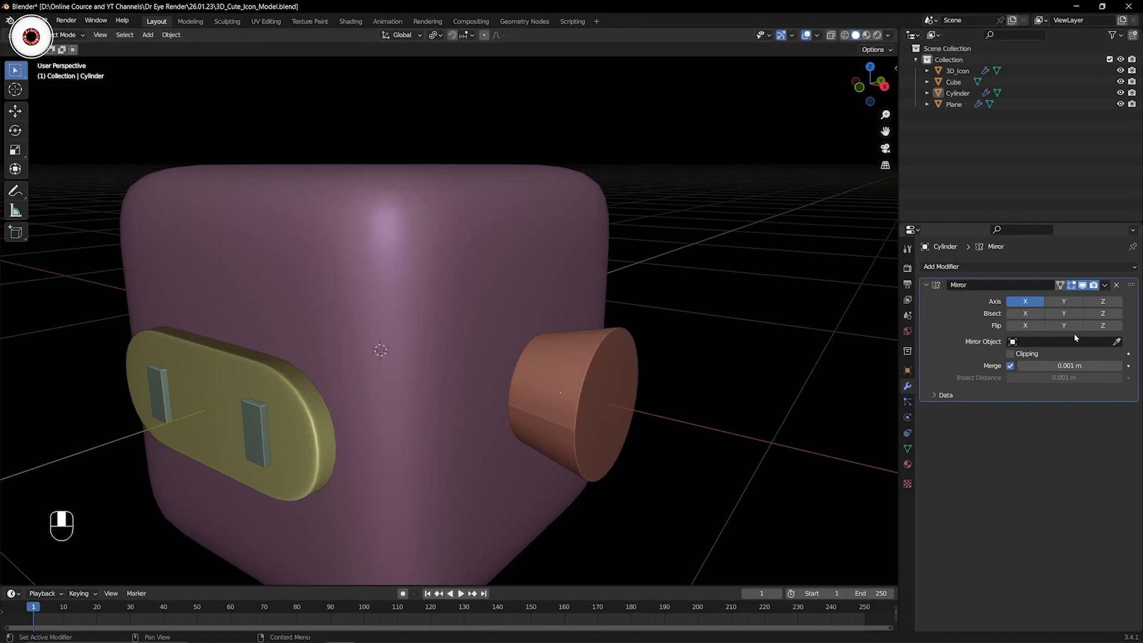
click(1116, 343)
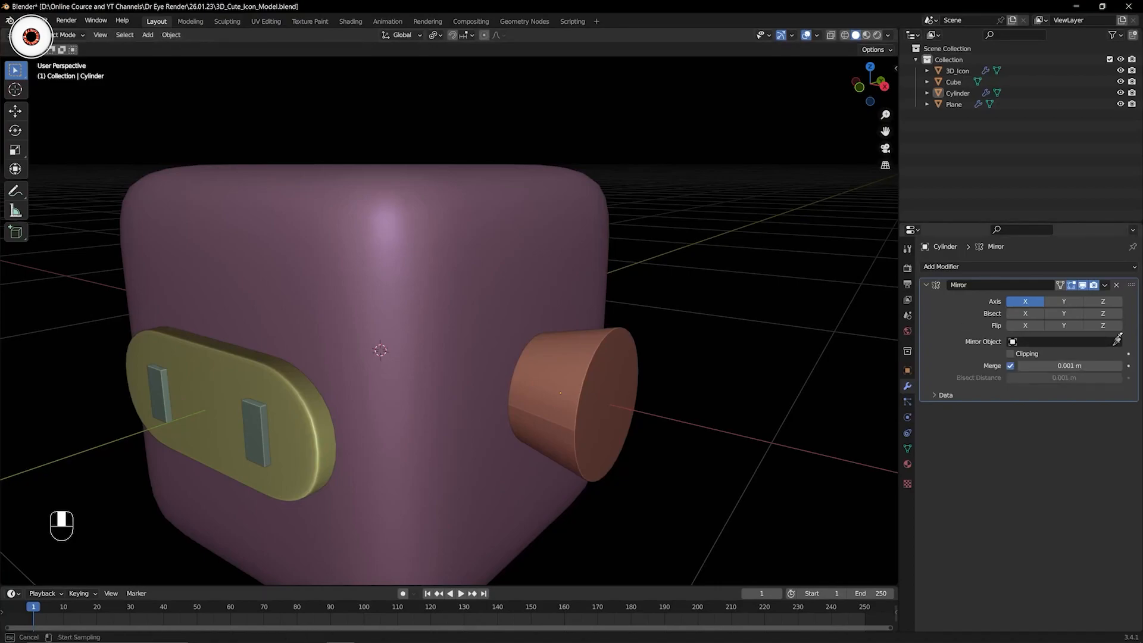
click(453, 231)
scroll(449, 237, down, 4)
middle_drag(449, 237, 511, 246)
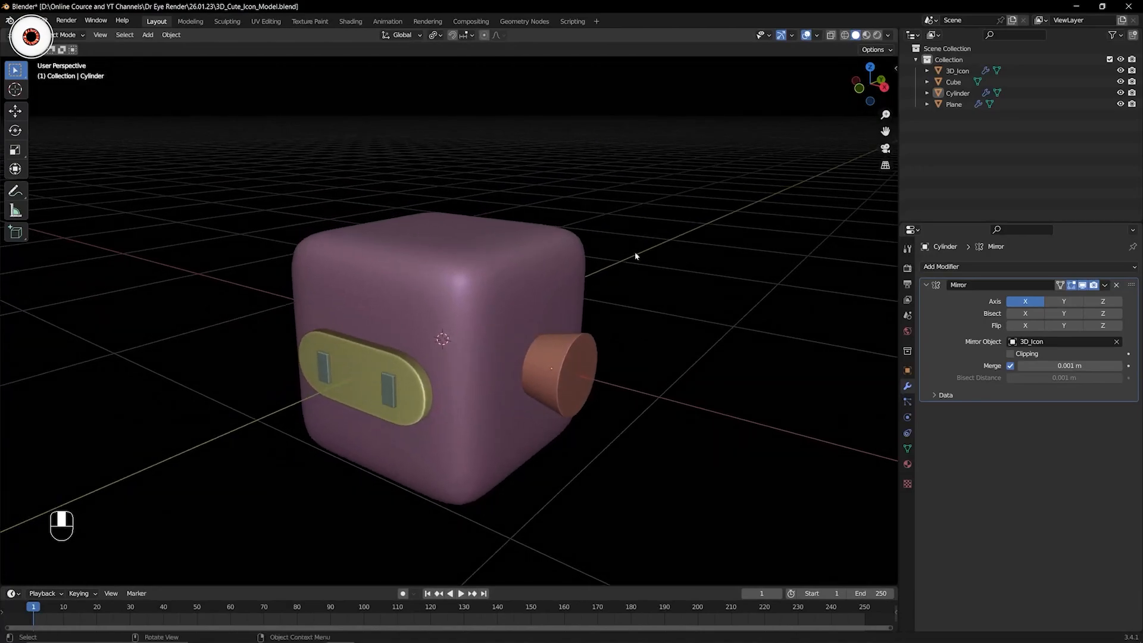
Try mirroring the cylinder on the Y axis in addition to X, and turn Y off again.
click(1064, 302)
middle_drag(859, 263, 720, 248)
scroll(719, 246, up, 2)
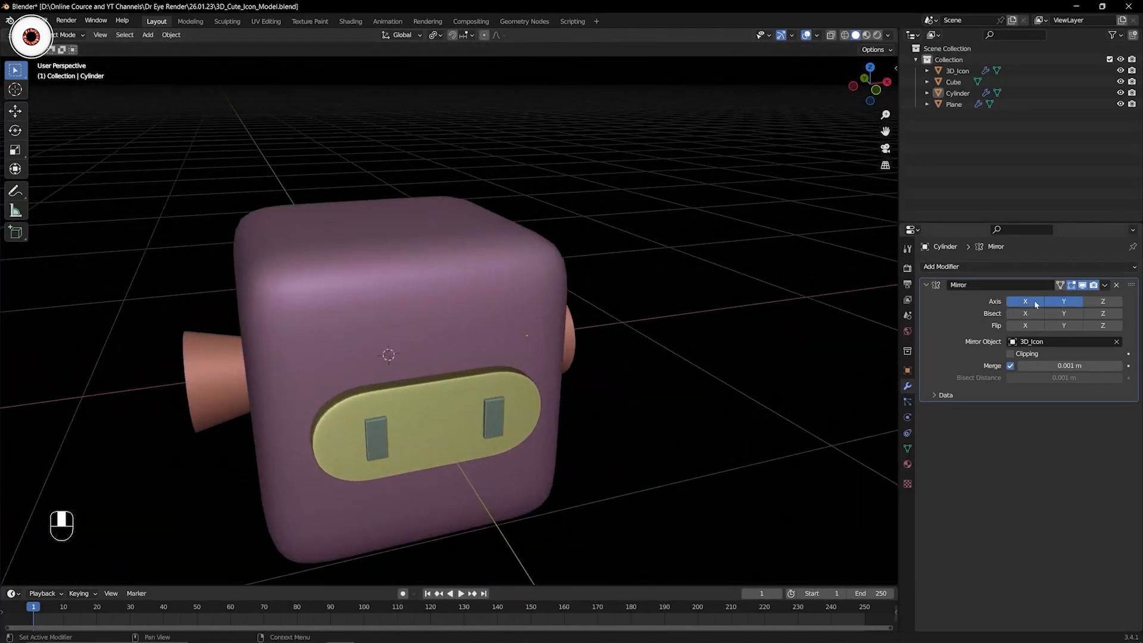
click(1065, 301)
middle_drag(810, 250, 767, 260)
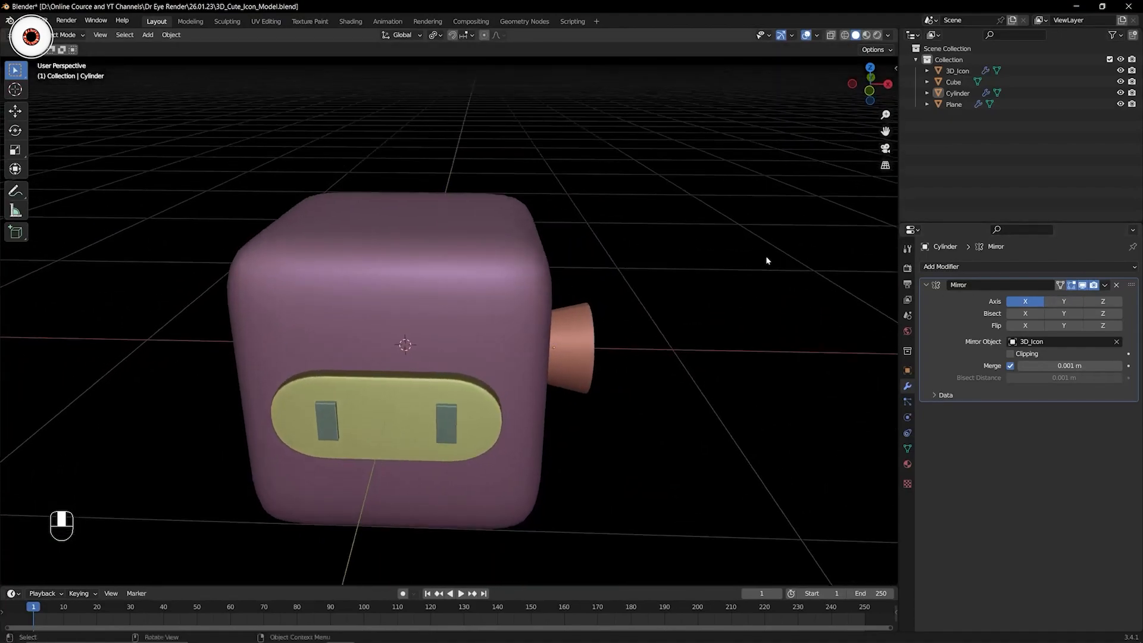
Switch the cylinder's mirror axis from X to Y only and save the file.
middle_drag(617, 244, 589, 246)
click(1025, 302)
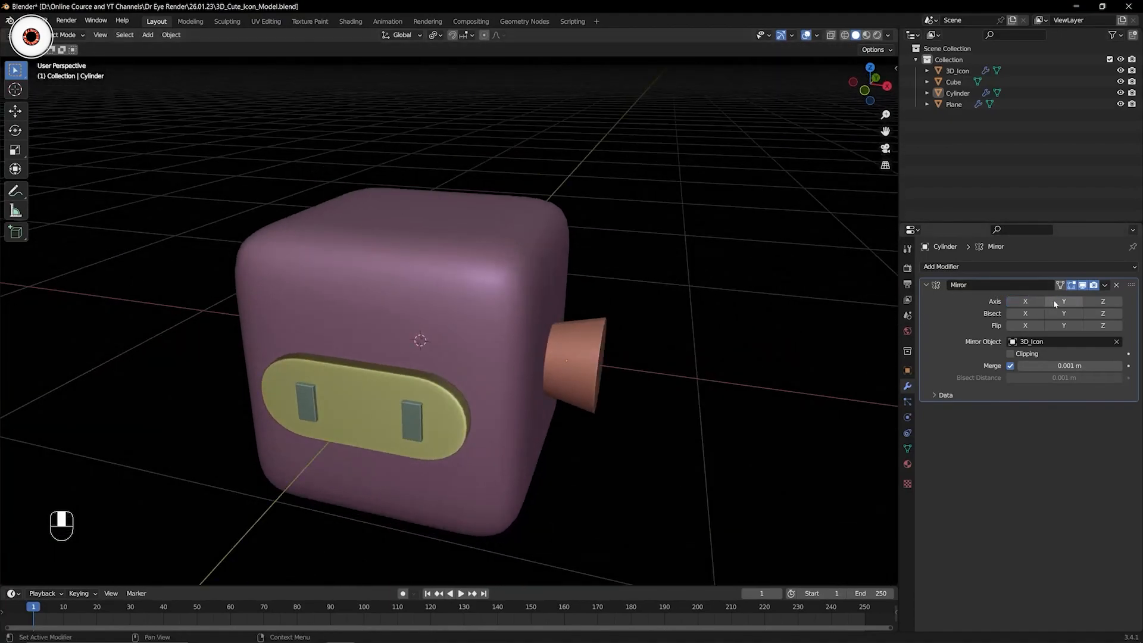
middle_drag(633, 284, 138, 385)
middle_drag(532, 309, 598, 295)
key(ctrl+s)
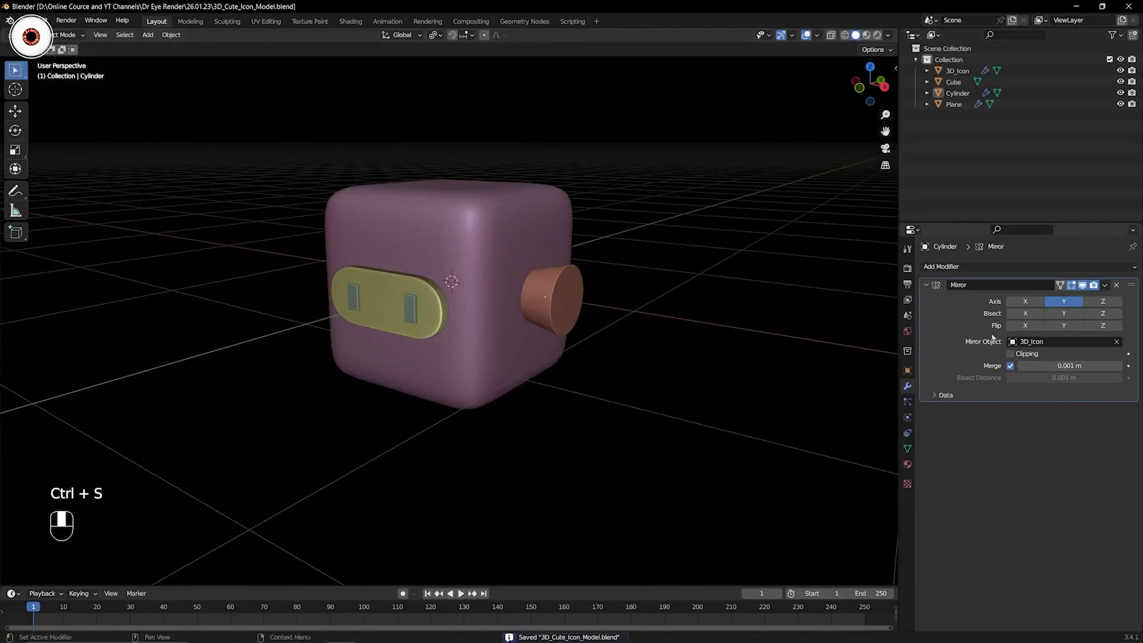
Clear the Mirror Object of the cylinder's Mirror modifier and sample the cube body 3D_Icon for it again.
click(1118, 342)
middle_drag(685, 265, 588, 271)
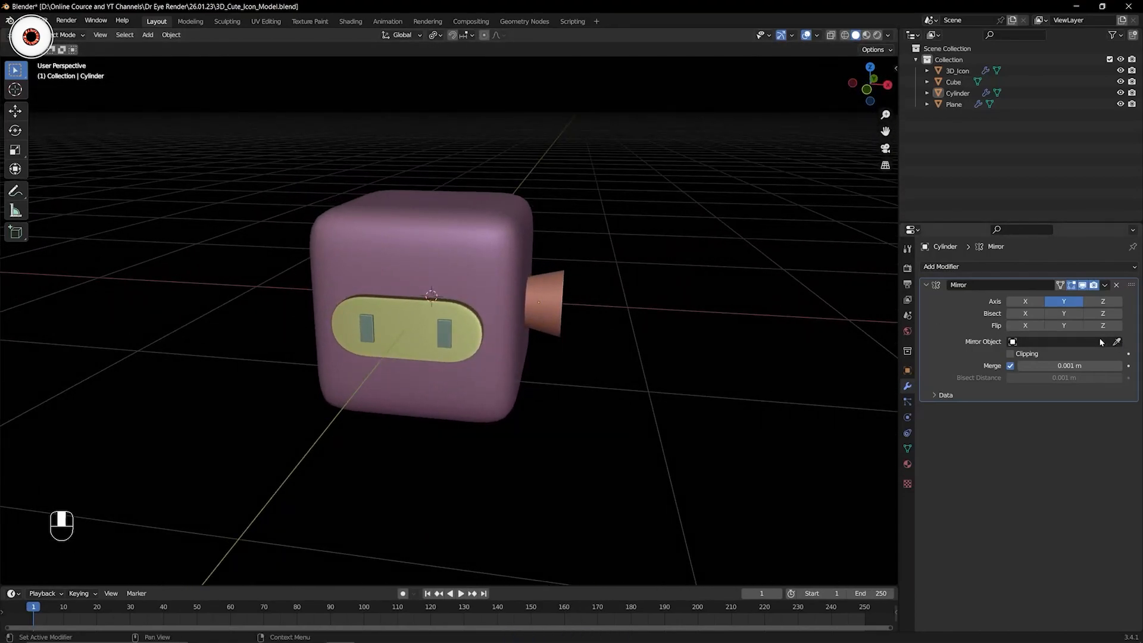
click(1098, 342)
click(985, 344)
click(1116, 342)
click(483, 247)
middle_drag(483, 247, 623, 357)
Bring the reference image back up beside the model to examine the robot's antennas.
key(super)
key(super)
key(shift)
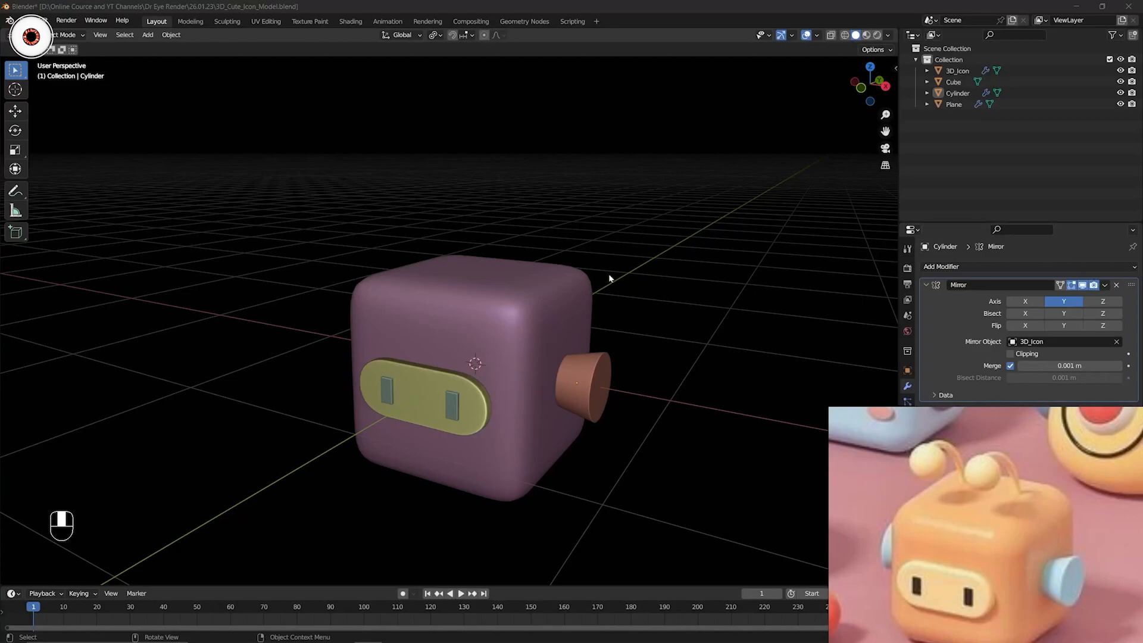
shift+middle_drag(649, 275, 595, 263)
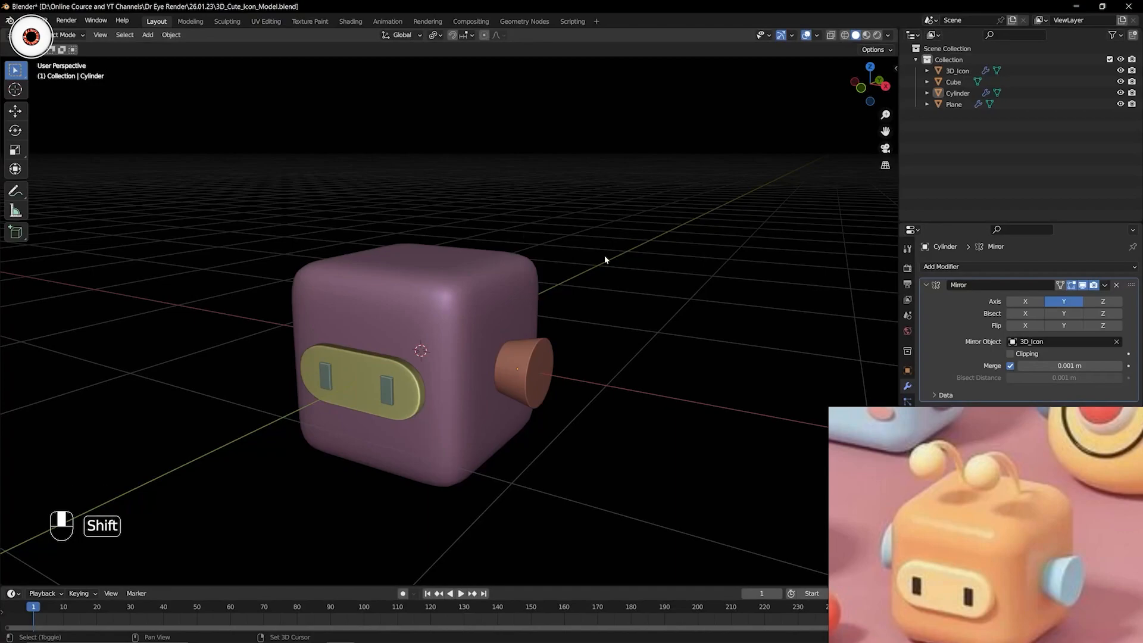
Try a scaled-down UV sphere placed above the cube body, and delete it again.
key(shift+a)
mouse_move(606, 258)
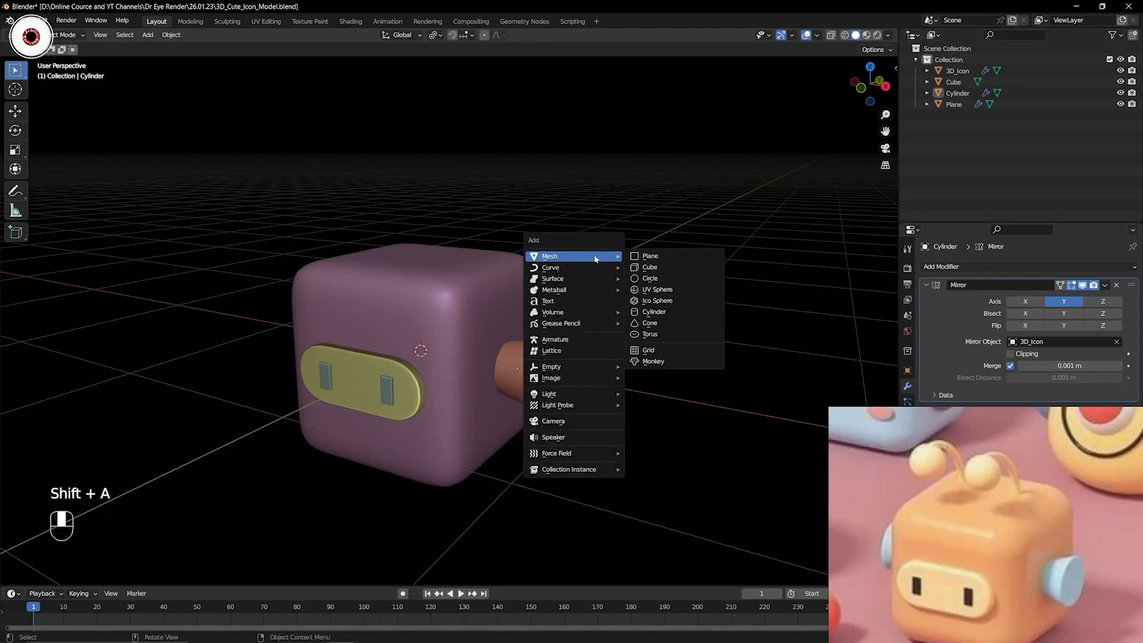
click(658, 289)
key(s)
click(523, 377)
key(g)
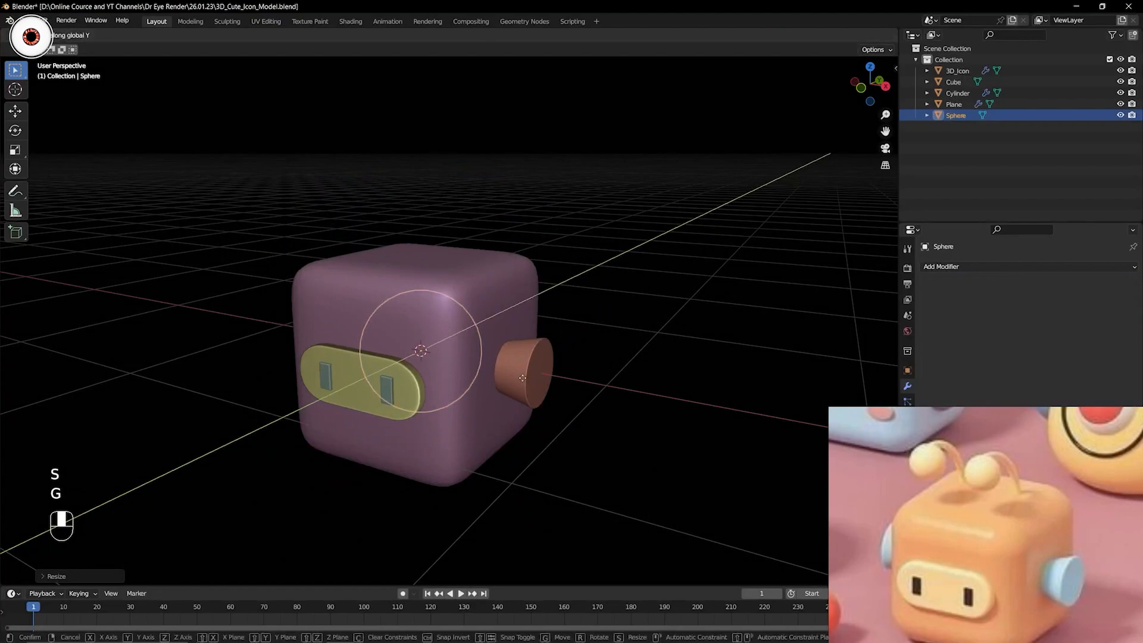
click(501, 188)
scroll(532, 242, up, 2)
key(x)
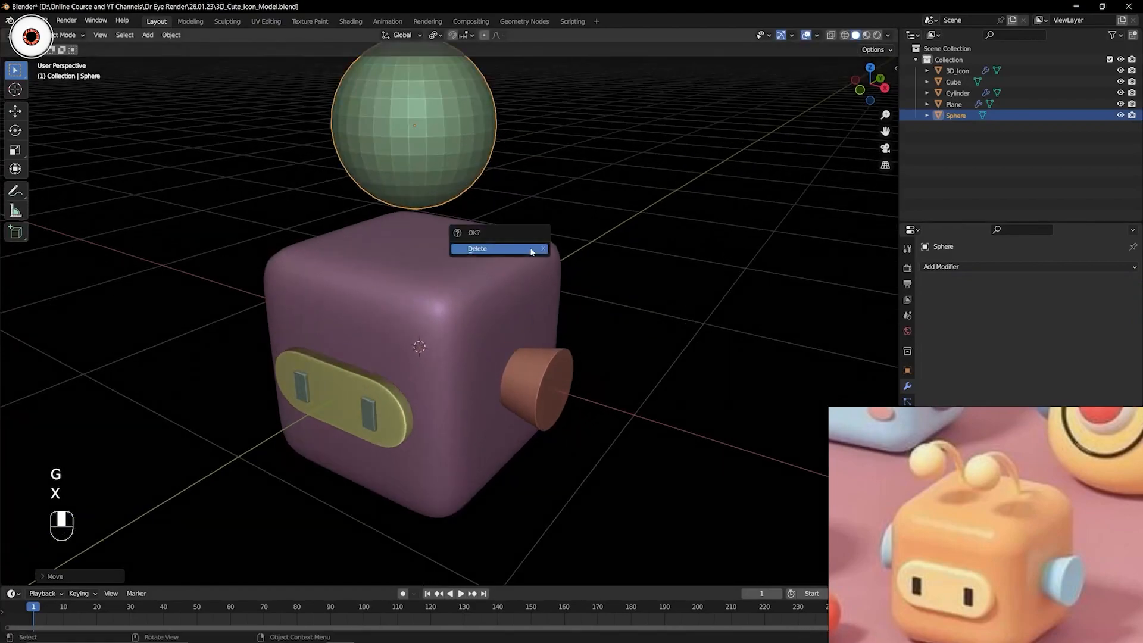
click(532, 250)
shift+middle_drag(540, 231, 469, 259)
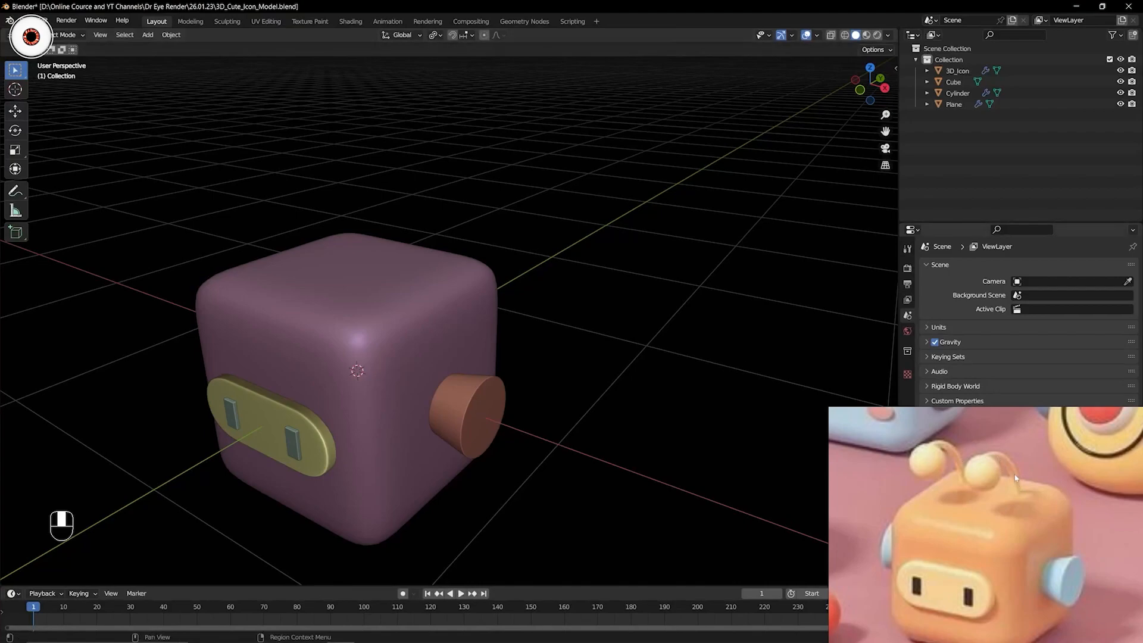
Save 3D_Cute_Icon_Model.blend and view the robot body from its knob side.
key(ctrl+s)
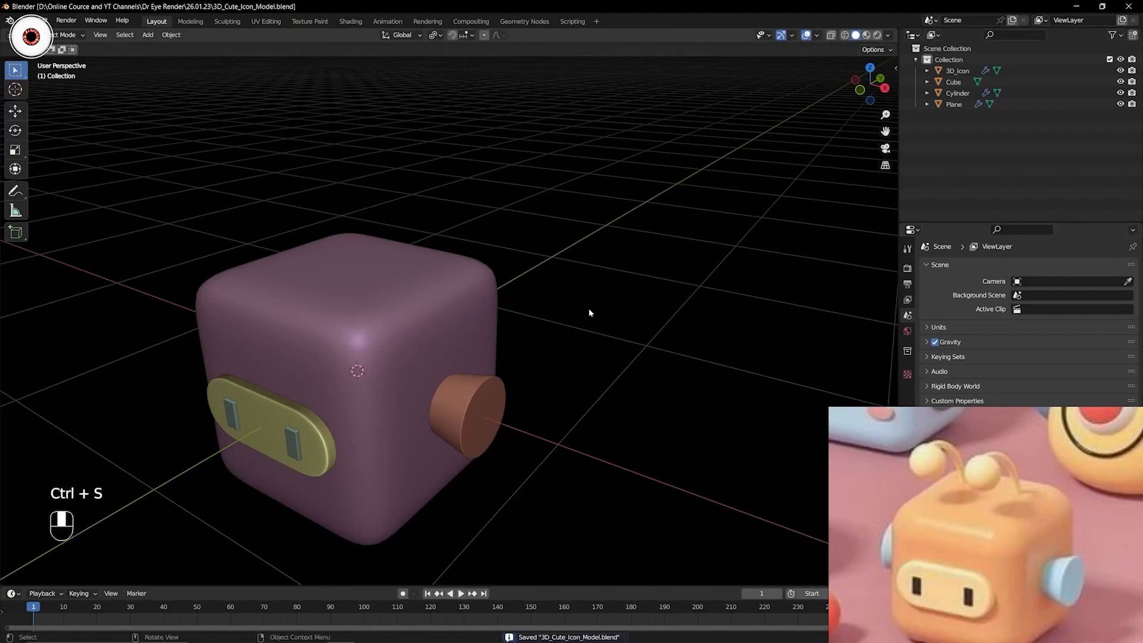
middle_drag(590, 314, 694, 366)
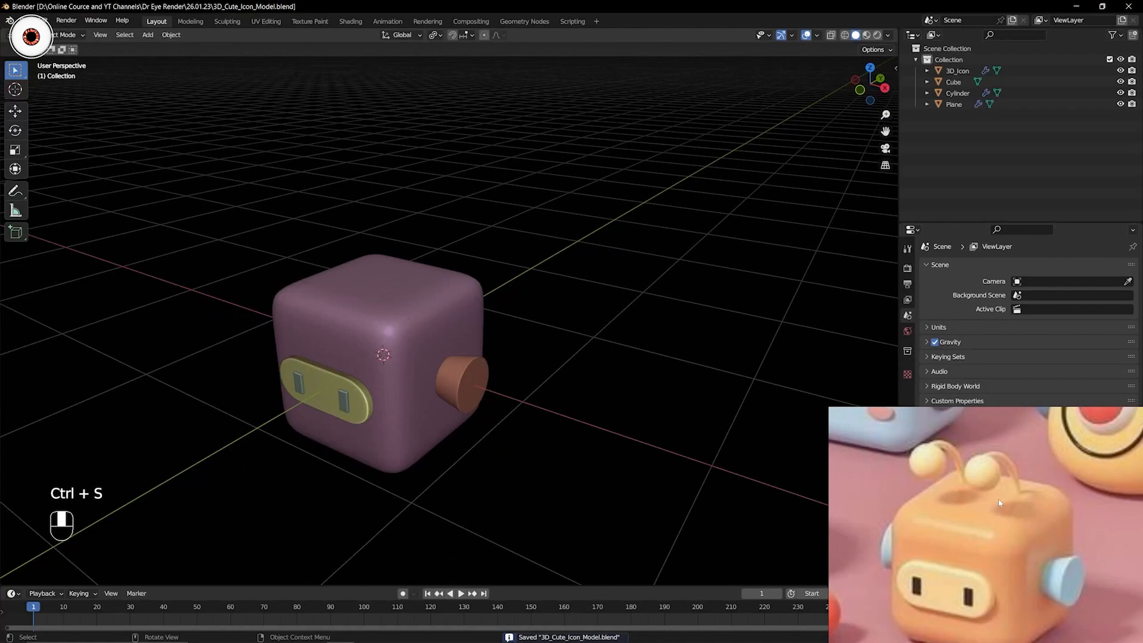
shift+middle_drag(615, 355, 702, 322)
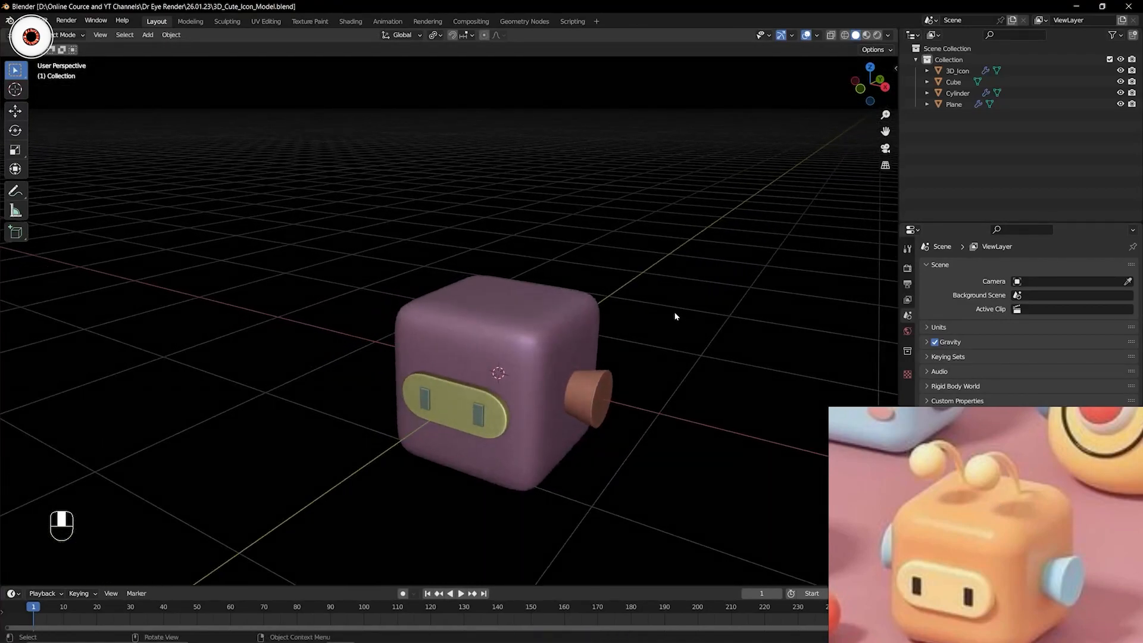
key(KP_3)
middle_drag(675, 316, 595, 287)
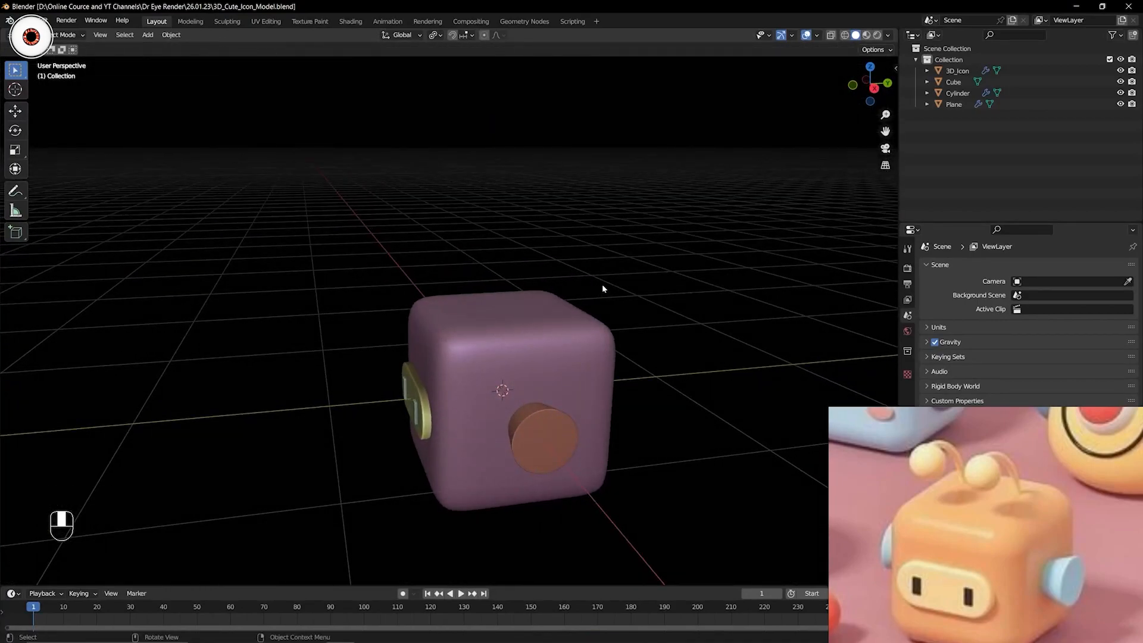
key(ctrl+s)
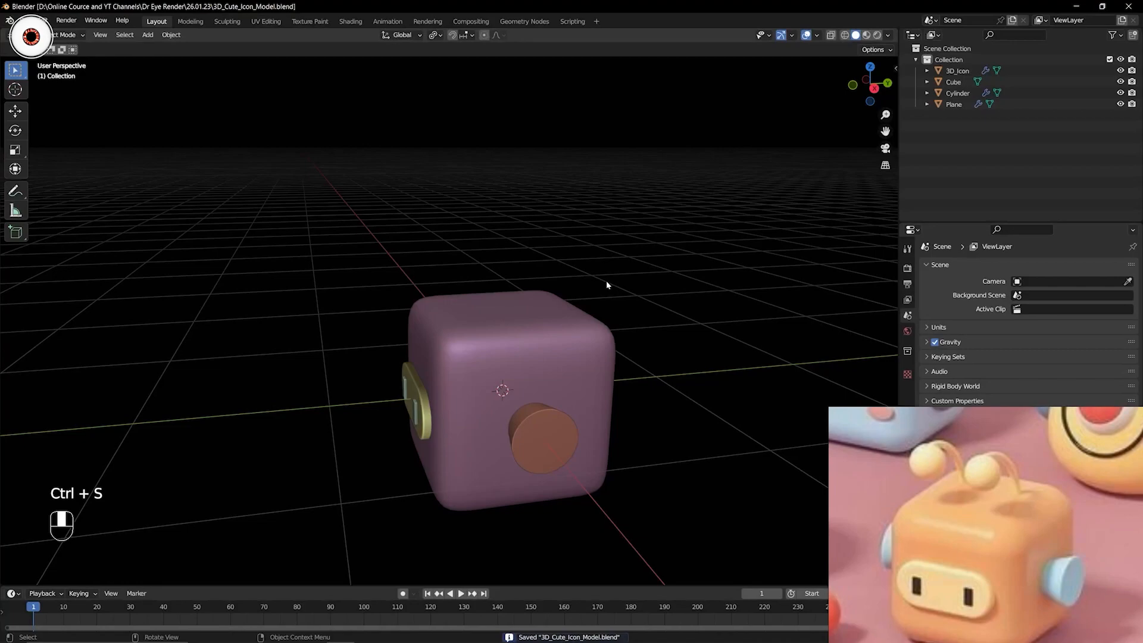
Add a Bezier curve and move it straight up above the cube body.
click(958, 59)
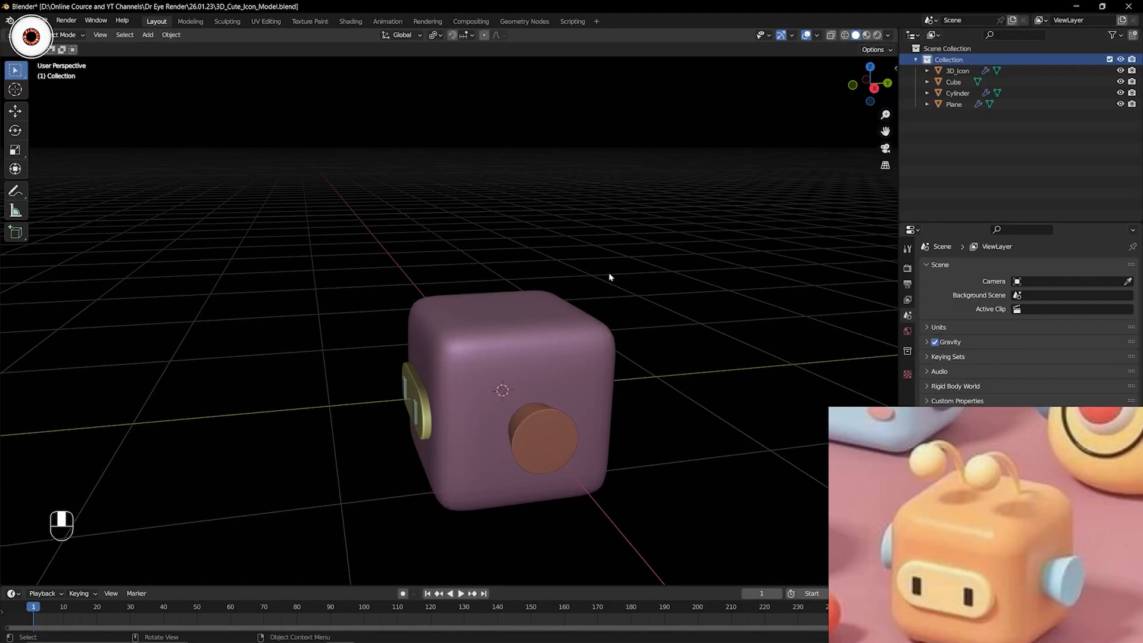
key(shift+a)
mouse_move(594, 285)
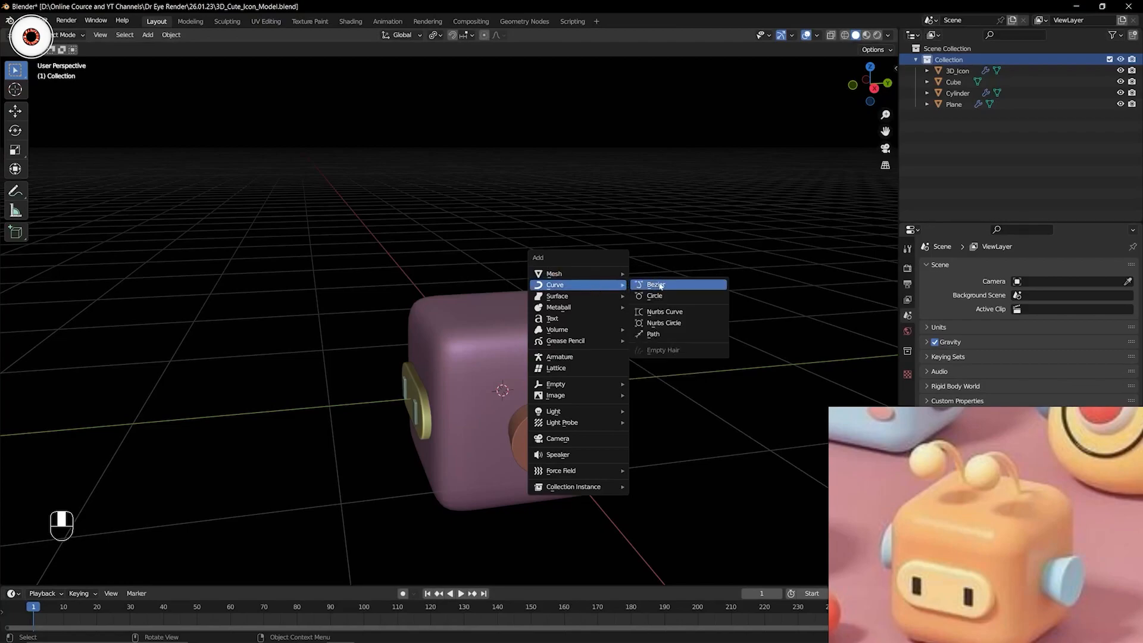
click(658, 286)
scroll(656, 285, down, 4)
middle_drag(595, 279, 629, 308)
key(g)
click(567, 243)
shift+middle_drag(566, 242, 564, 283)
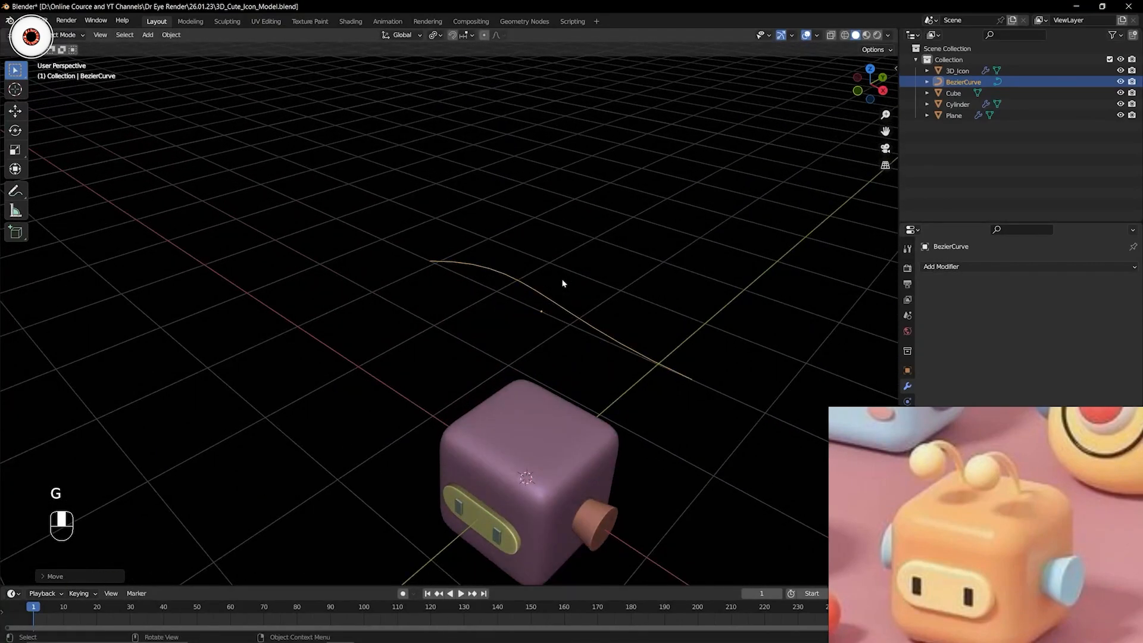
Enter Edit Mode on the Bezier curve and lighten the viewport background to dark grey with a Value of 0.041.
key(Tab)
key(1)
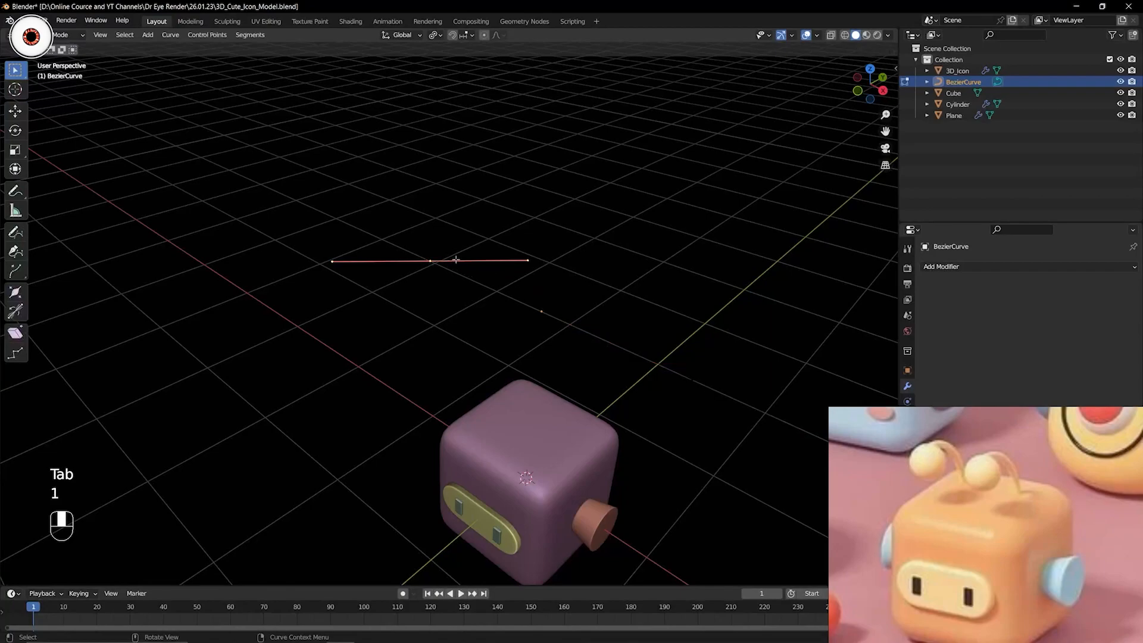
middle_drag(453, 261, 474, 296)
click(888, 35)
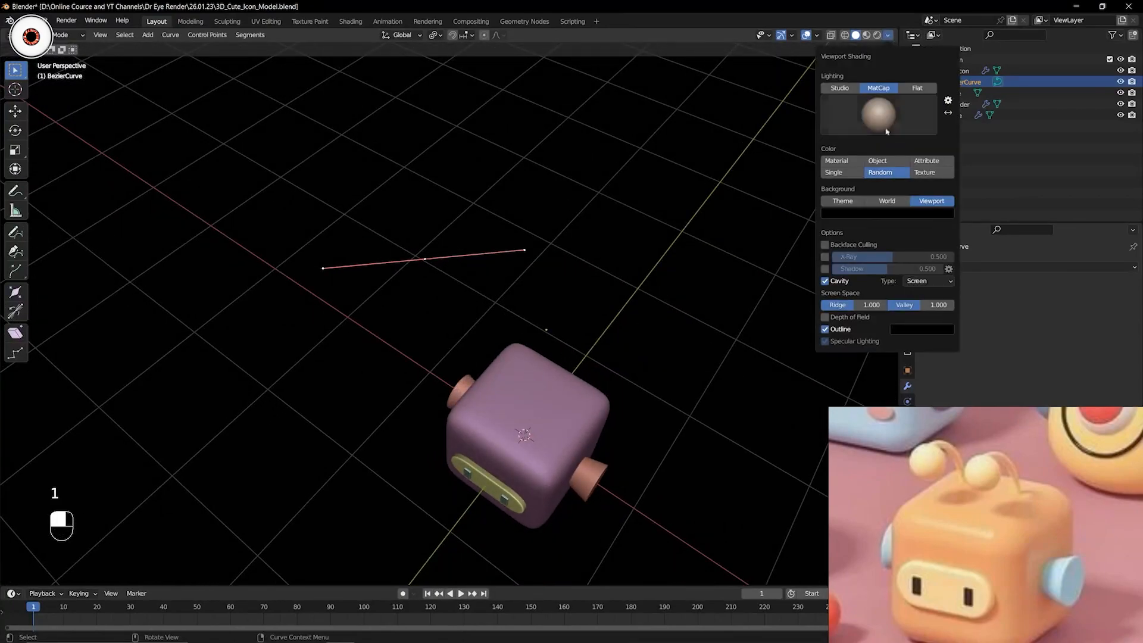
click(884, 213)
drag(920, 140, 917, 119)
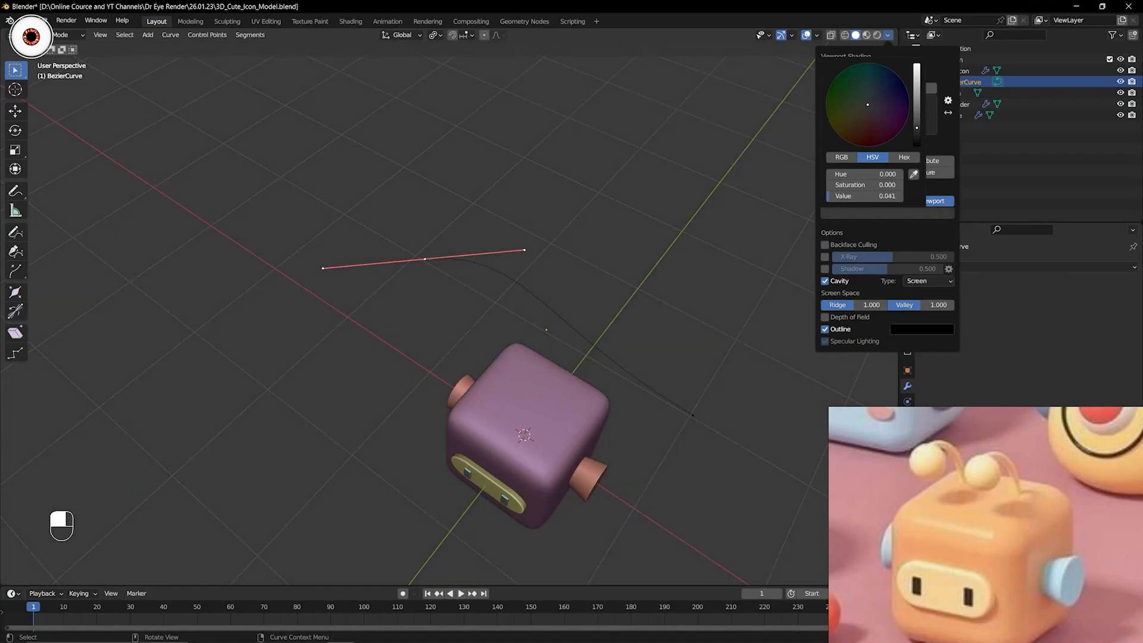
From the top view in Object Mode, move the Bezier curve along the Y axis to behind the cube body.
key(KP_7)
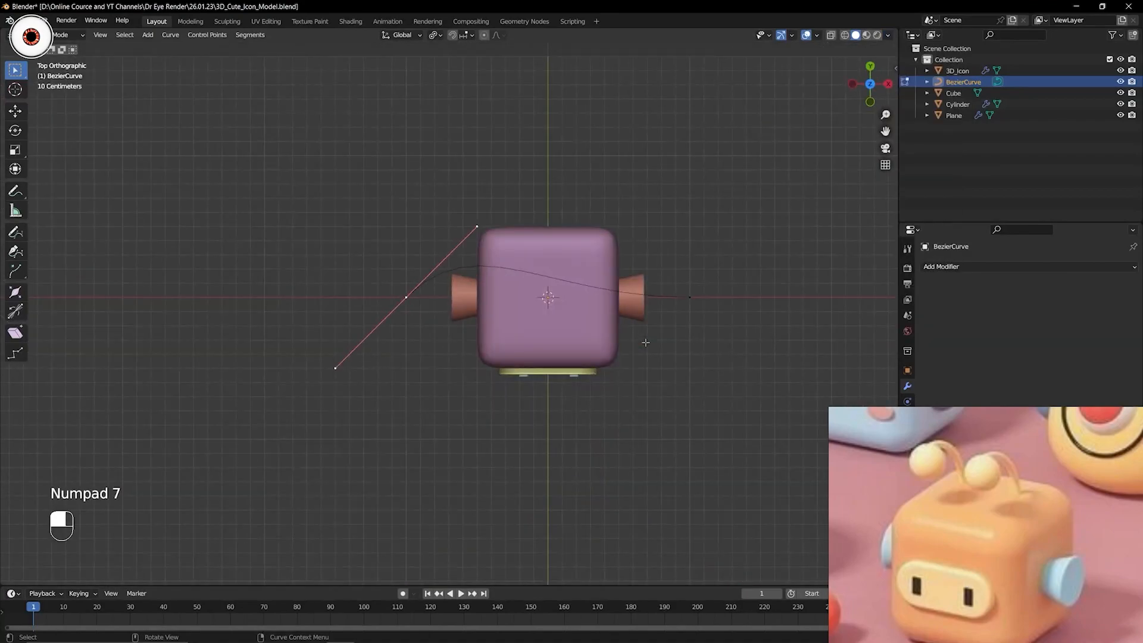
key(a)
scroll(442, 313, down, 2)
key(ctrl+Tab)
click(577, 292)
click(575, 298)
key(g)
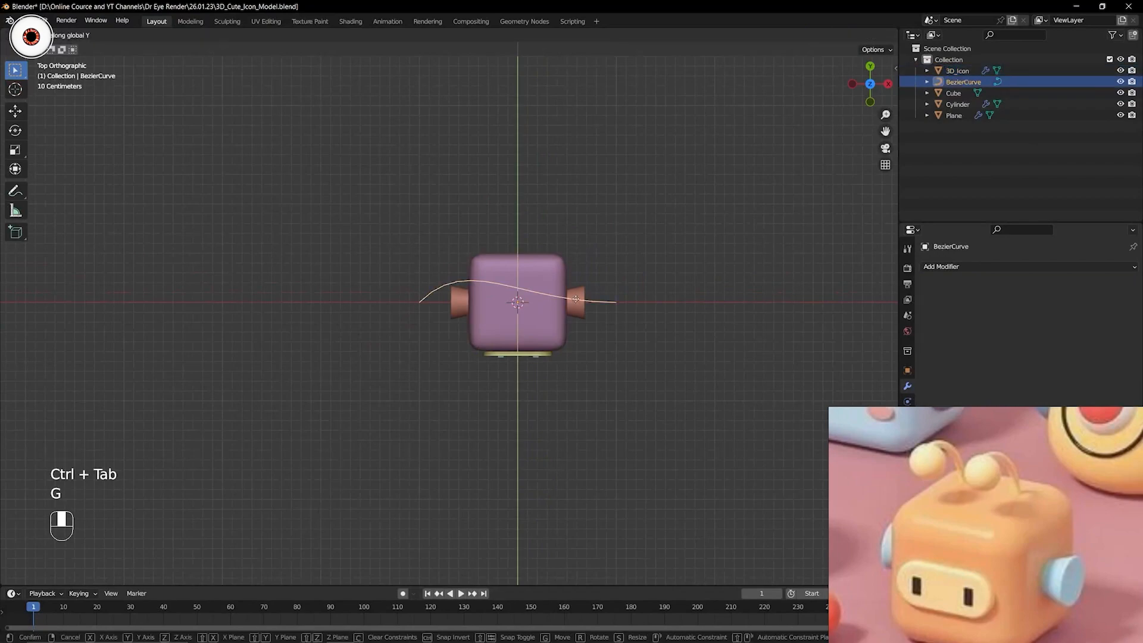
click(582, 178)
shift+middle_drag(582, 178, 559, 286)
scroll(554, 295, up, 3)
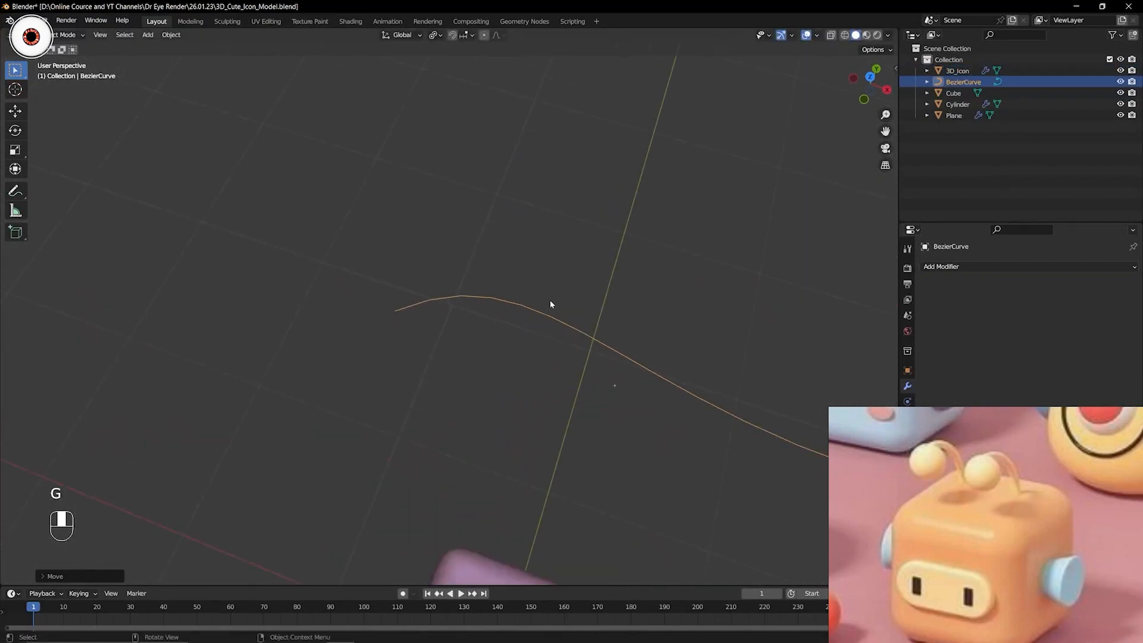
Try moving one end control point of the Bezier curve in Edit Mode, and undo the move.
scroll(510, 273, down, 3)
key(Tab)
key(a)
click(242, 250)
key(g)
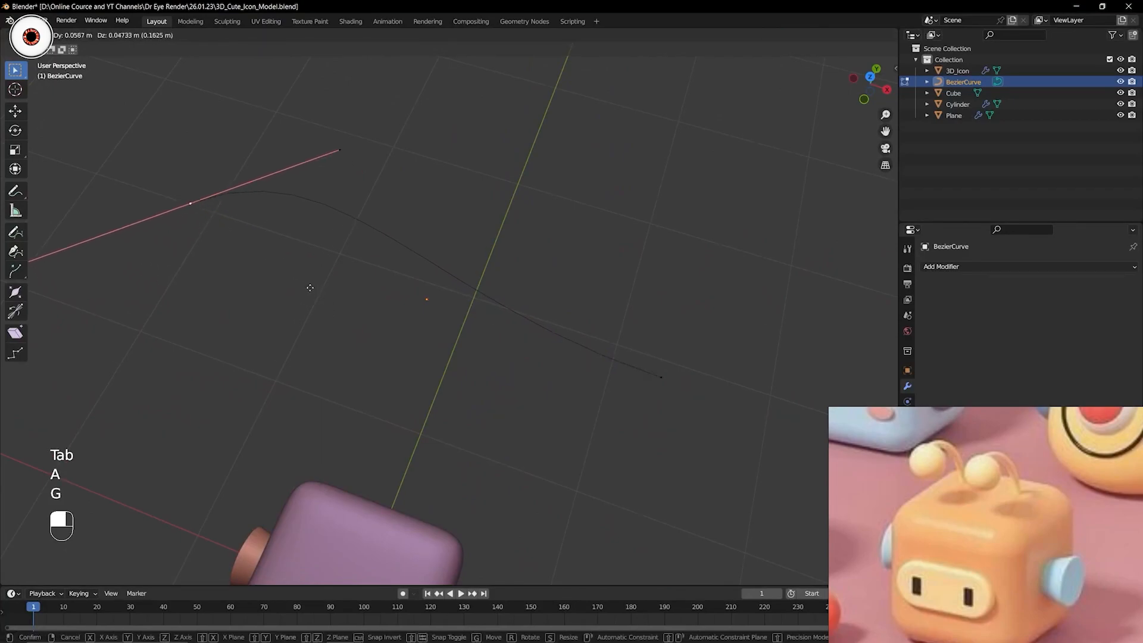
click(342, 275)
key(ctrl+z)
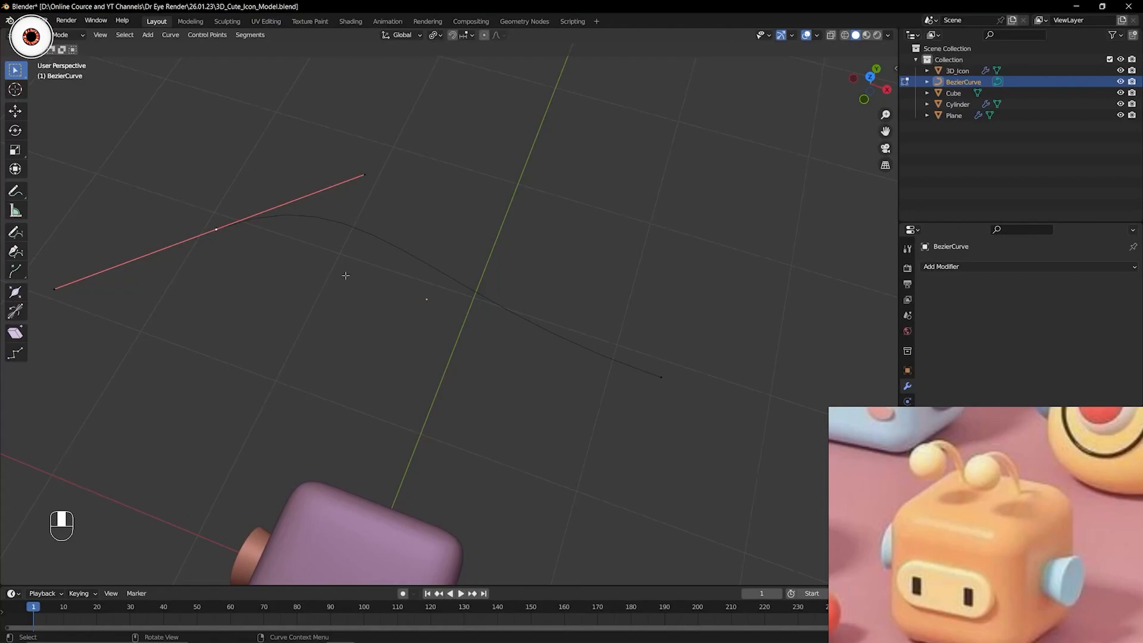
Move the end control point on the curve's far side inward and rotate its handles.
middle_drag(355, 278, 518, 339)
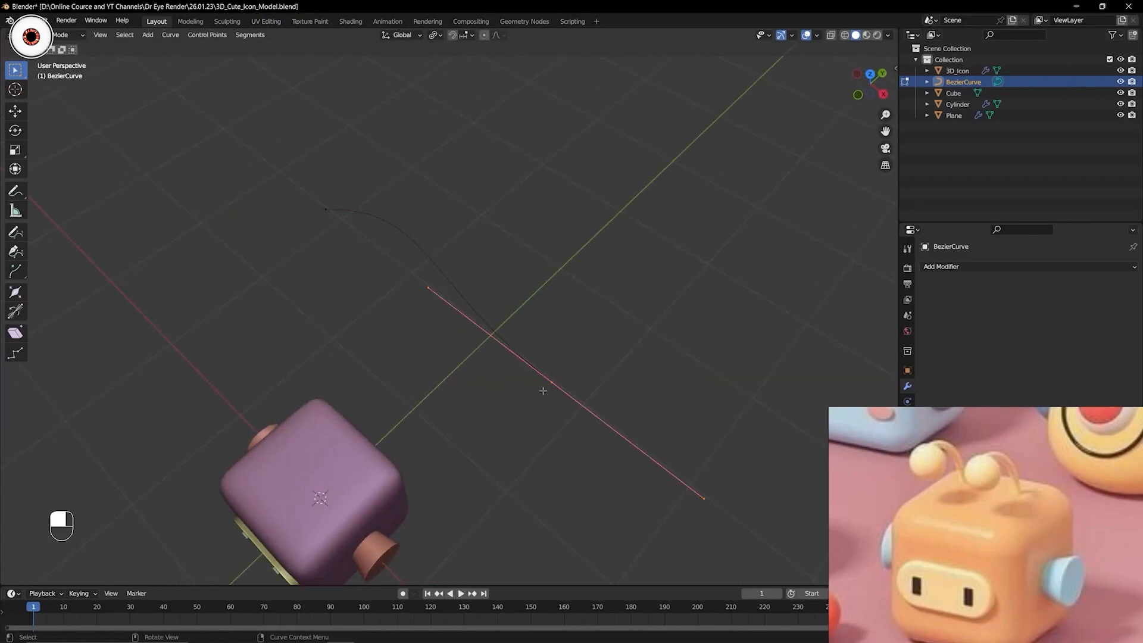
key(g)
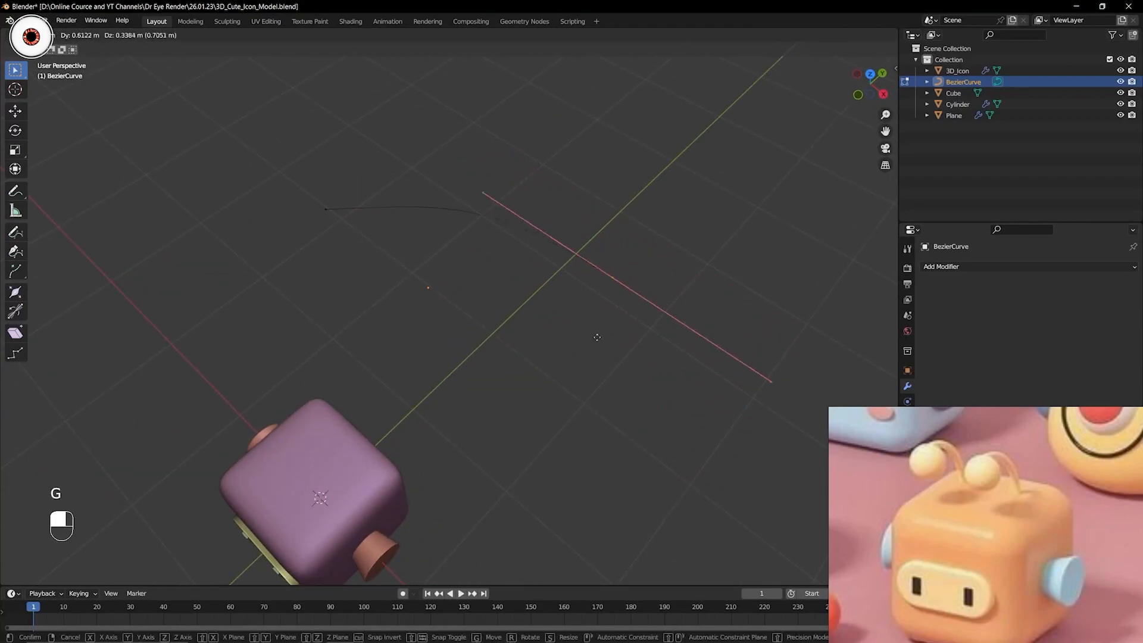
click(530, 382)
key(r)
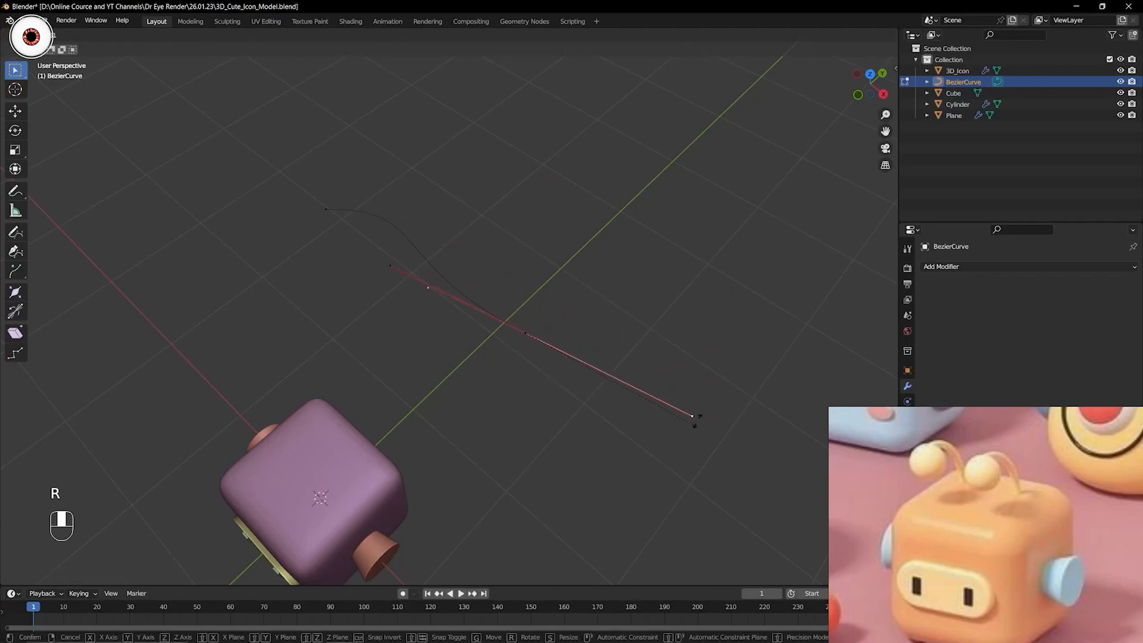
click(549, 465)
Rotate the handles of the curve's opposite end point to form an arch, and return to Object Mode with nothing selected.
click(326, 210)
key(r)
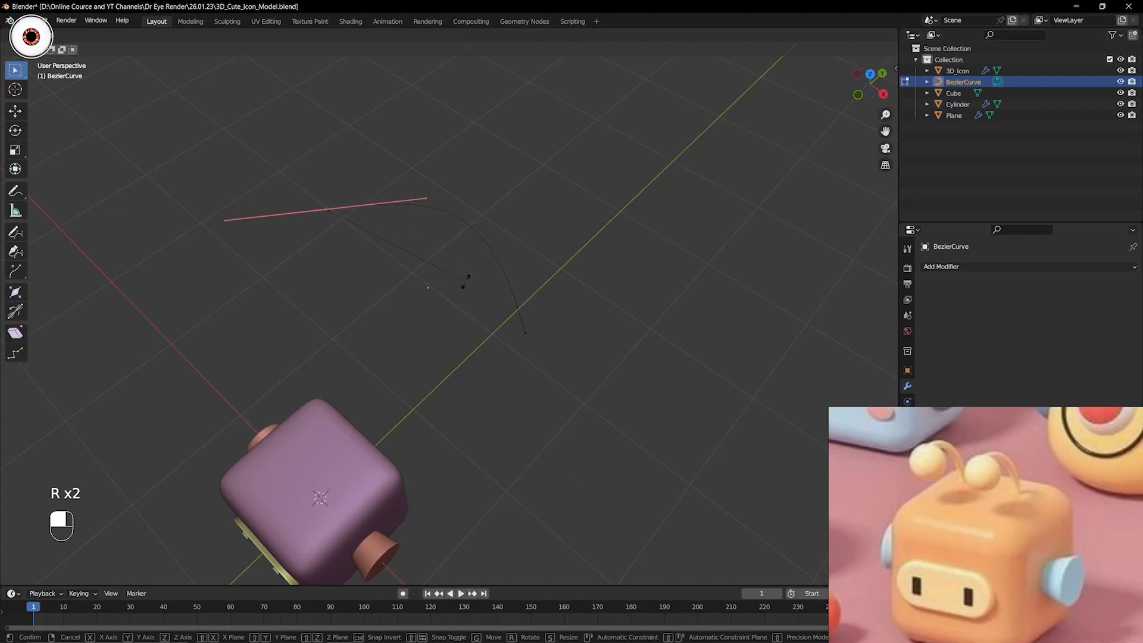
click(466, 279)
key(ctrl+Tab)
click(496, 299)
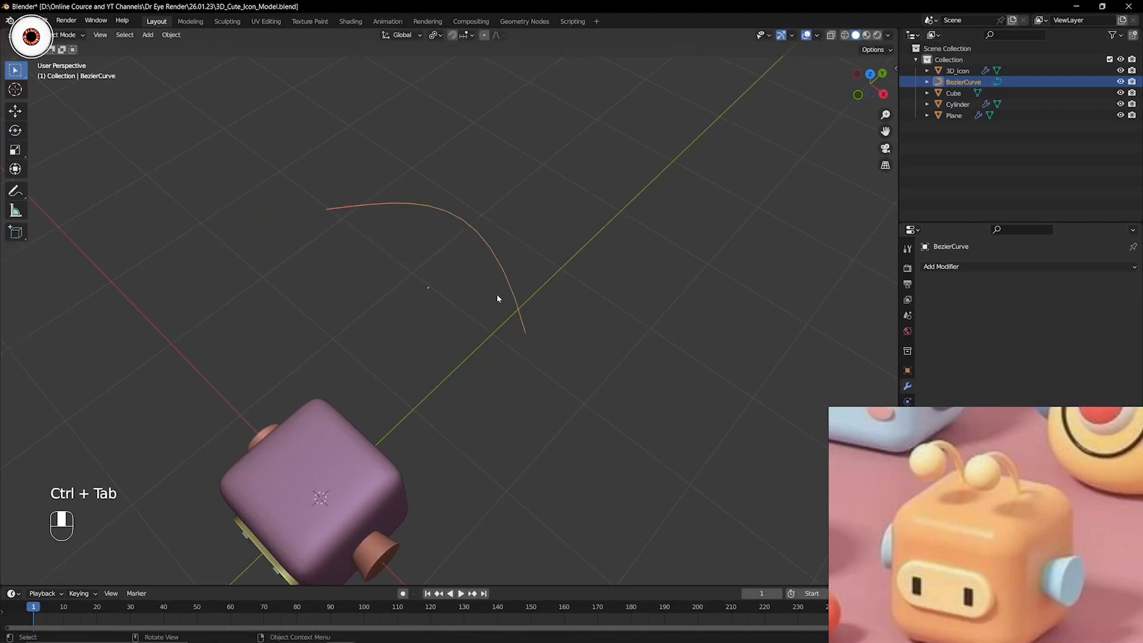
click(562, 253)
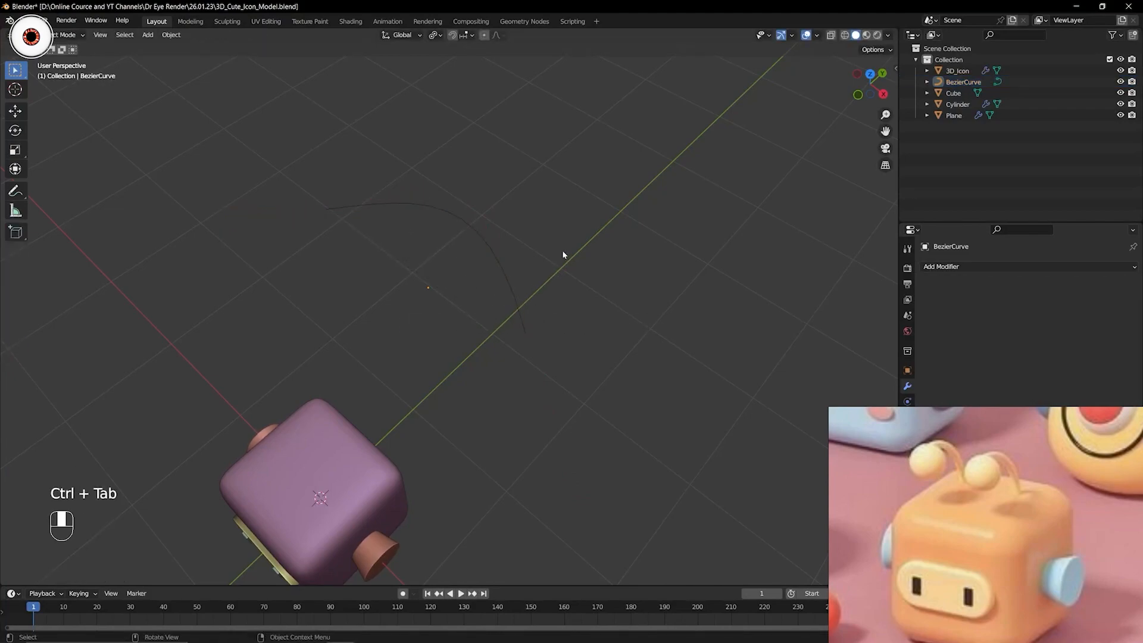
Add a mesh plane and move it along the Y axis to open space behind the cube body.
shift+middle_drag(600, 255, 483, 258)
key(shift+a)
mouse_move(488, 262)
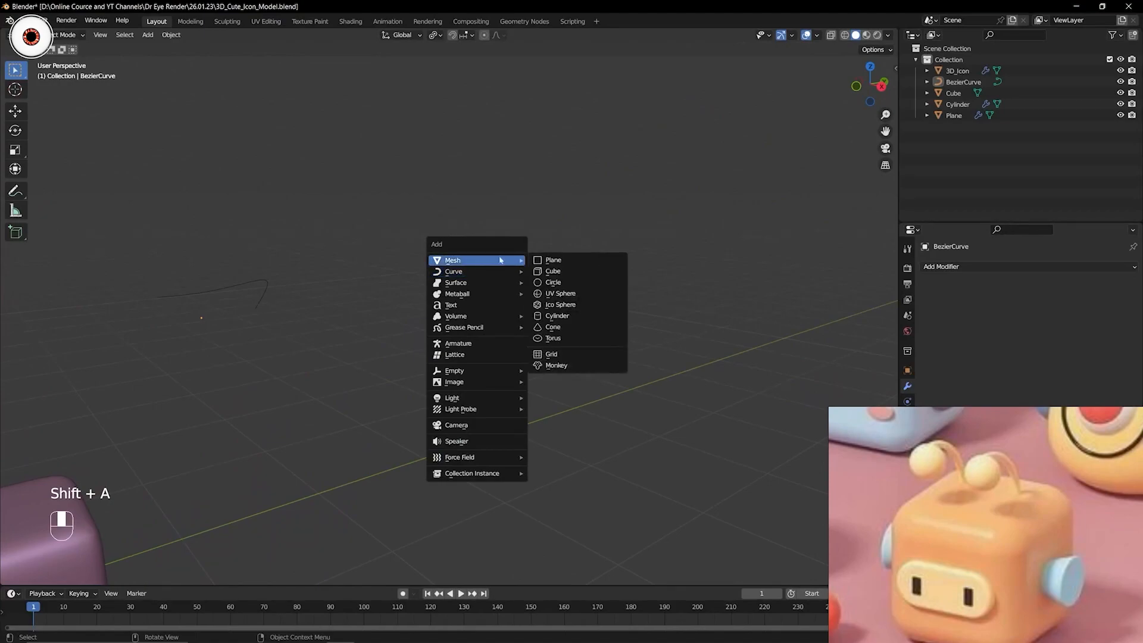
click(559, 262)
scroll(512, 298, down, 4)
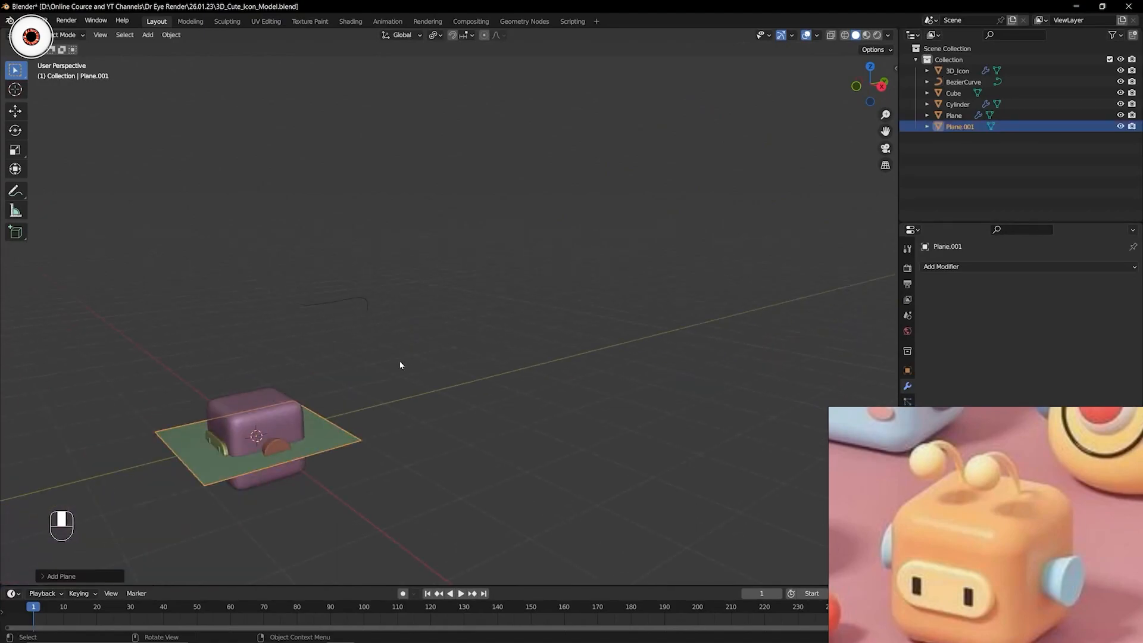
key(h)
key(ctrl+z)
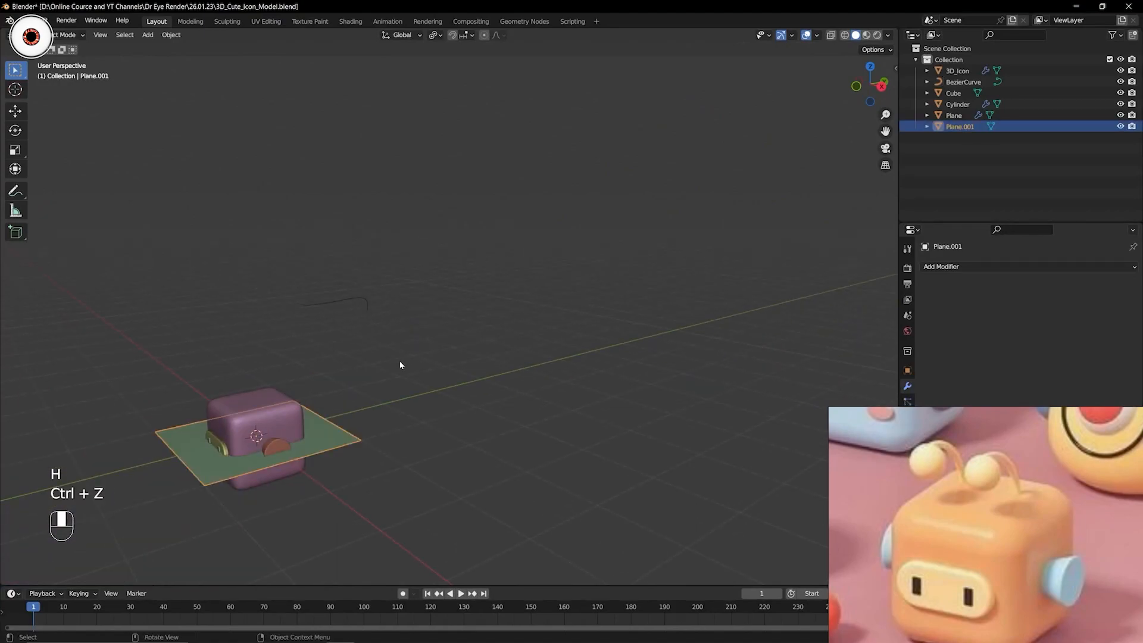
key(g)
key(y)
click(571, 325)
middle_drag(571, 325, 551, 356)
shift+middle_drag(551, 356, 497, 342)
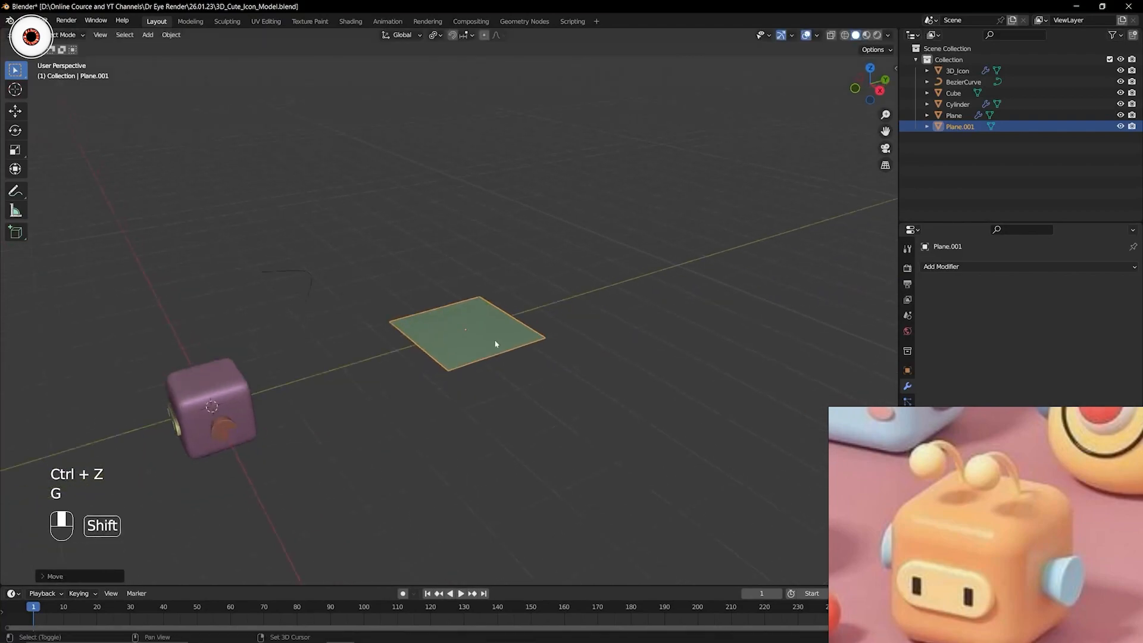
In Edit Mode, delete all of the new plane's vertices except the corner nearest the Bezier curve.
scroll(511, 341, up, 3)
key(1)
key(1)
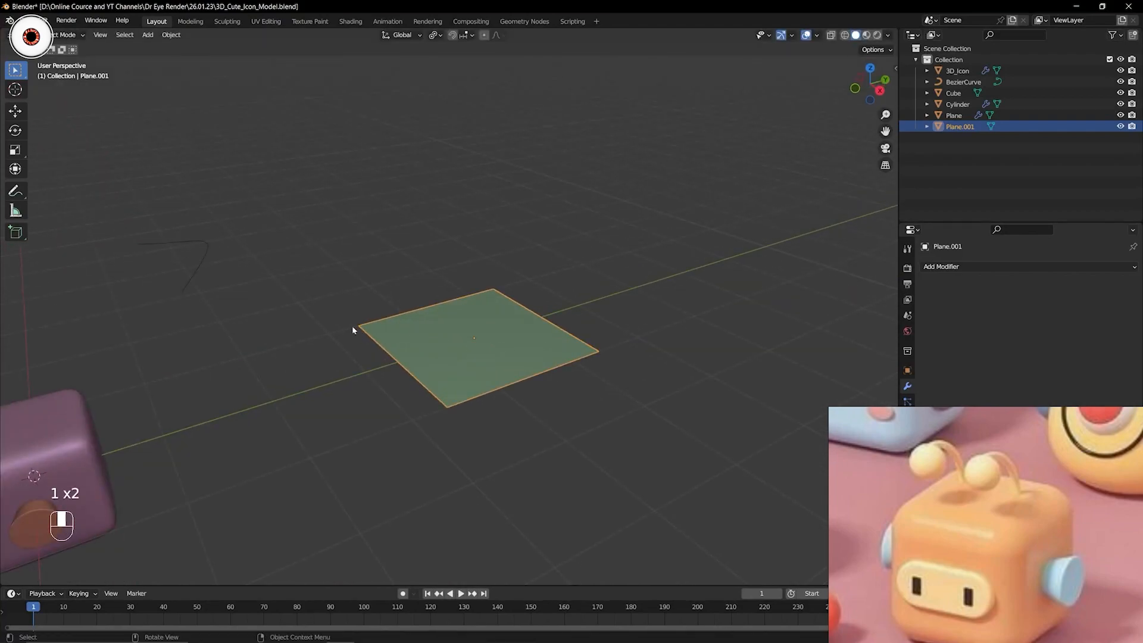
key(Tab)
key(a)
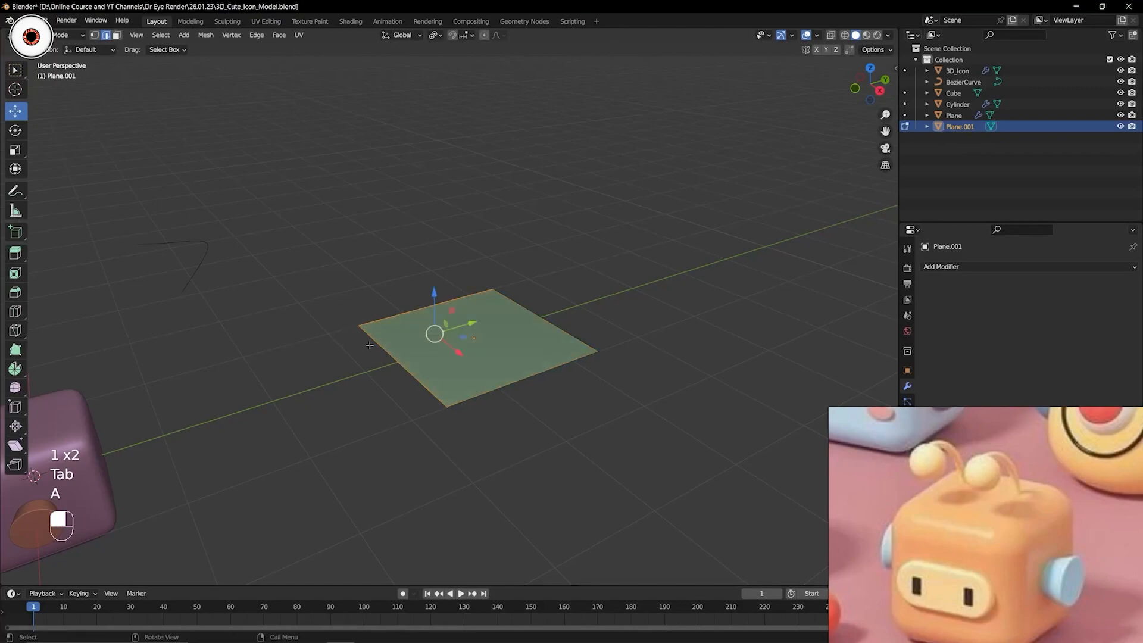
key(1)
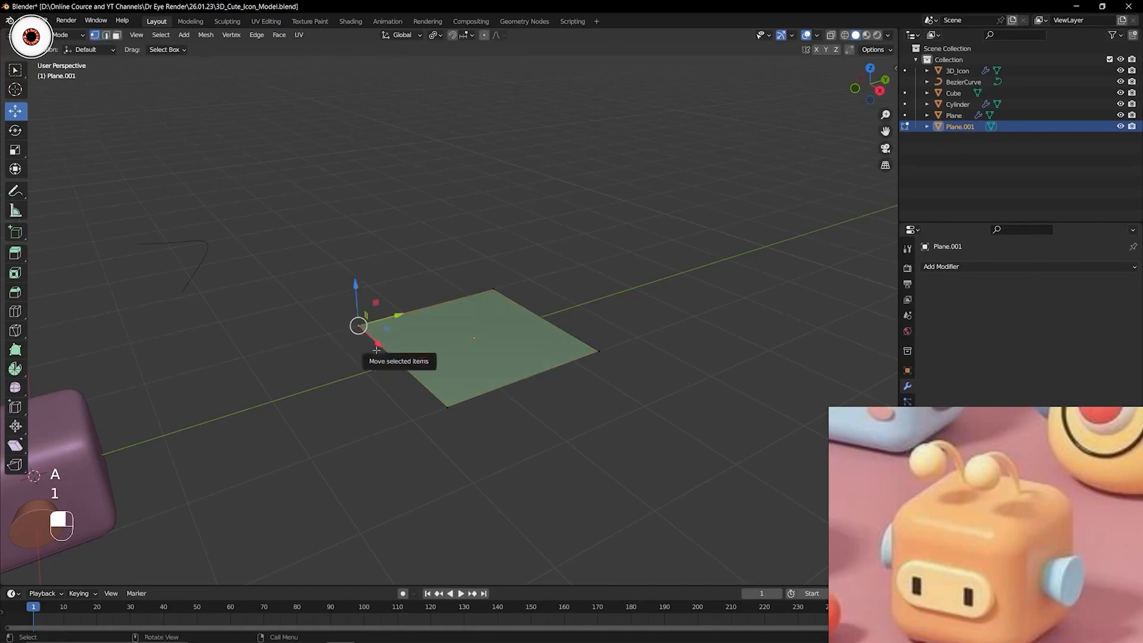
key(ctrl+i)
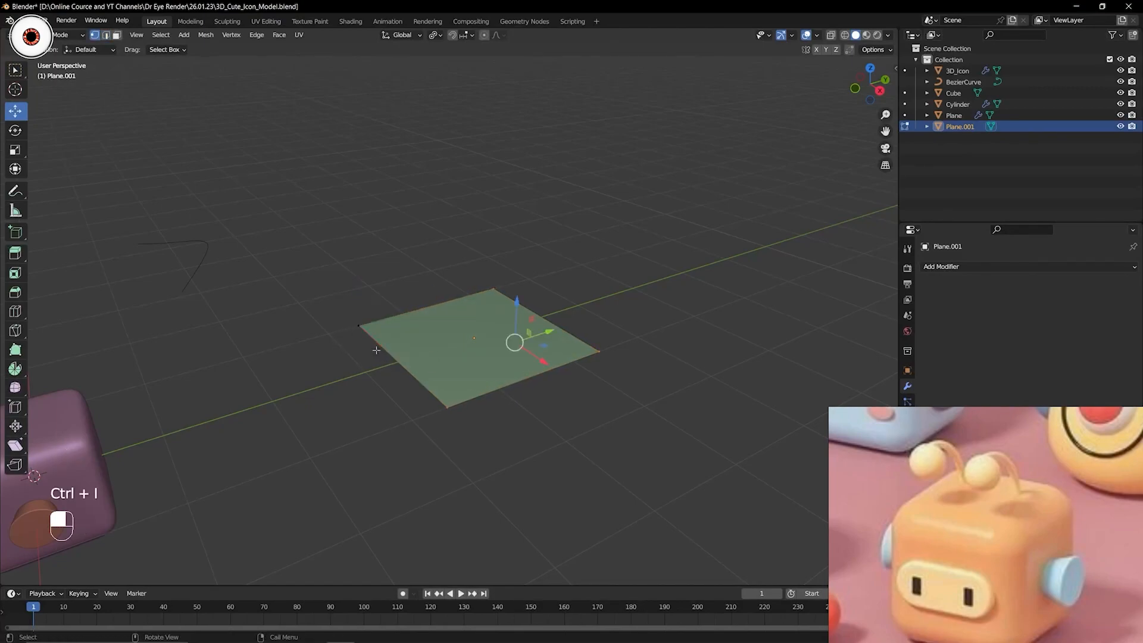
key(x)
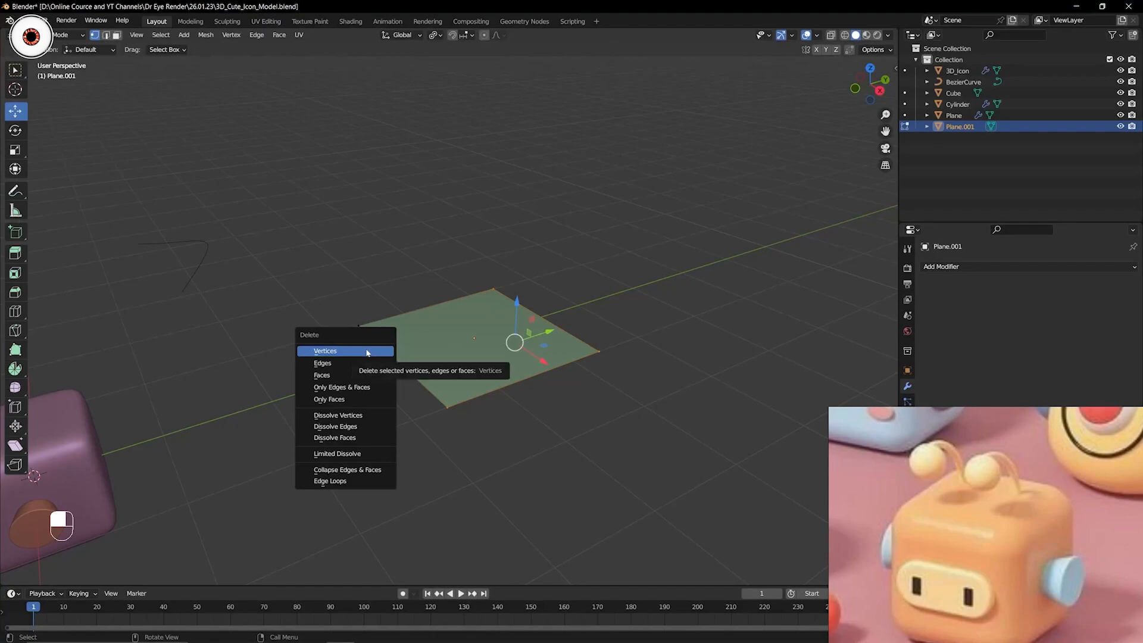
click(367, 352)
click(358, 326)
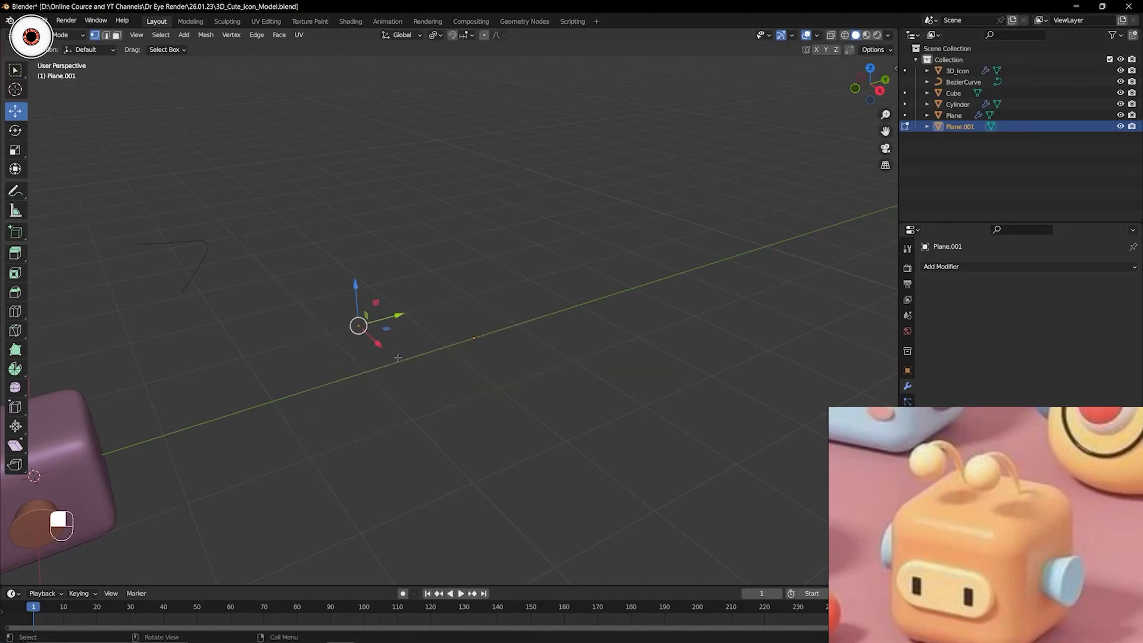
Extrude the remaining vertex straight up along Z into a tall vertical edge.
key(KP_Decimal)
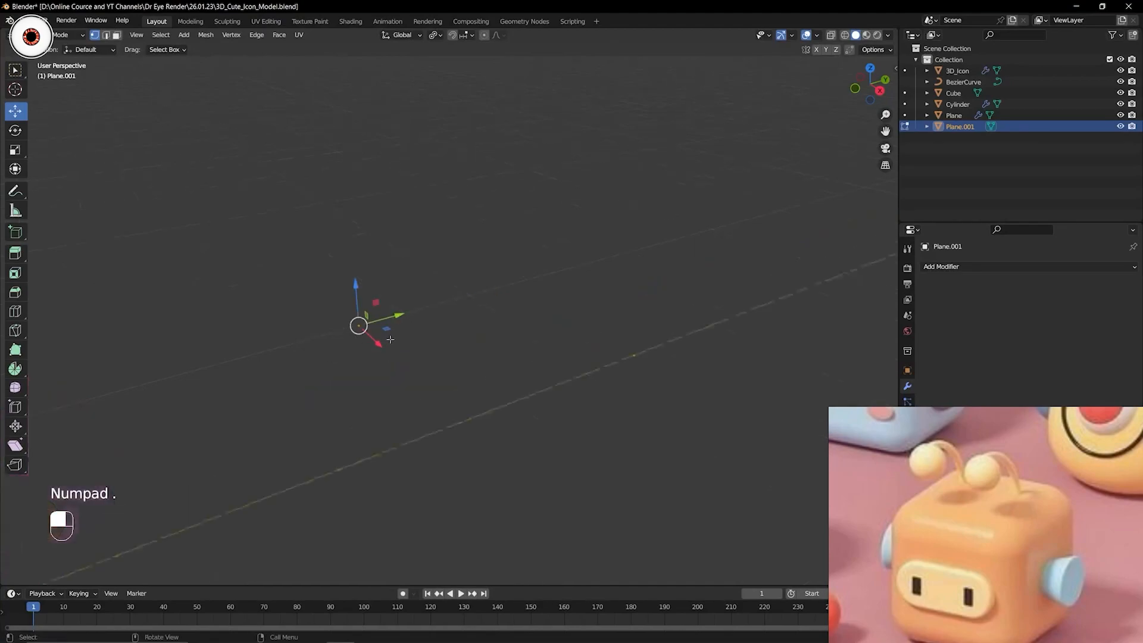
scroll(481, 340, down, 15)
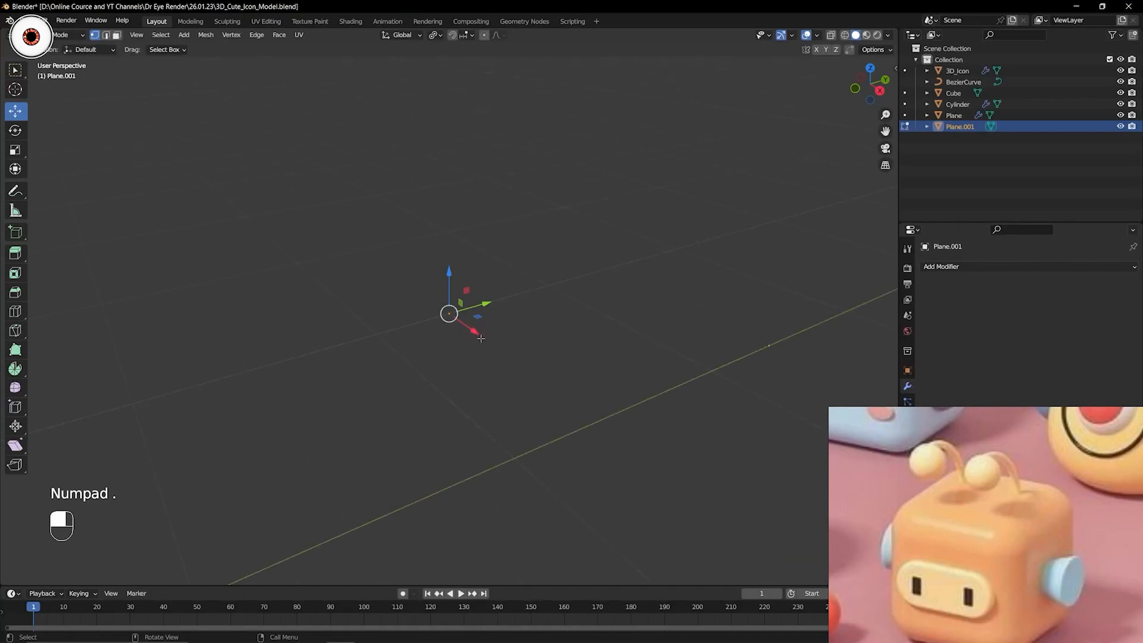
mouse_move(463, 328)
middle_down()
mouse_move(434, 310)
mouse_move(458, 313)
middle_up()
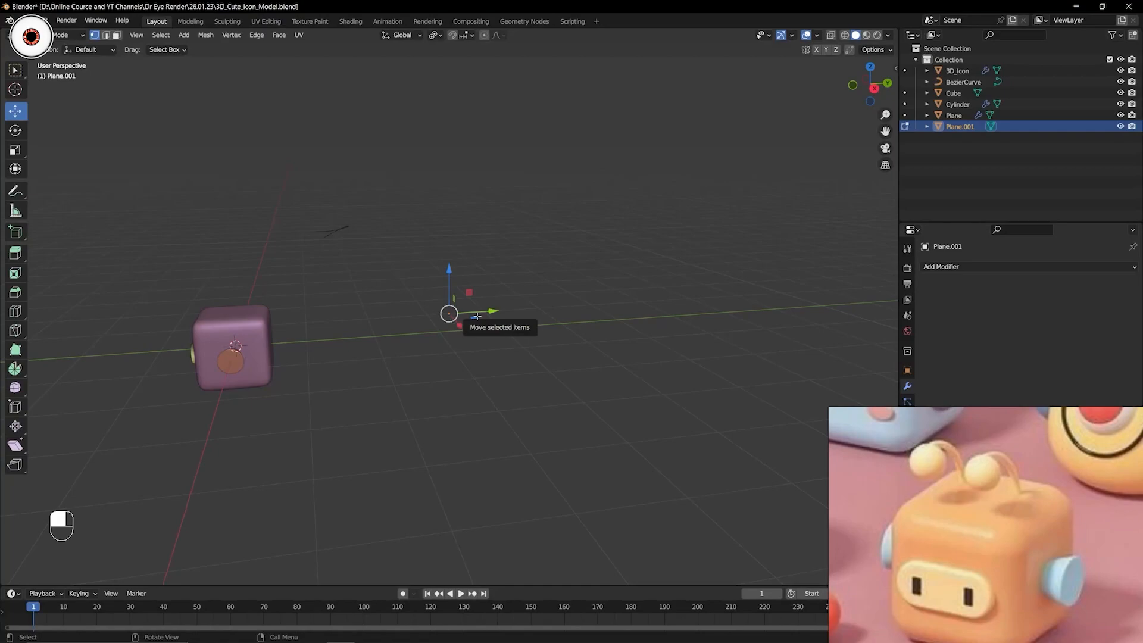
key(e)
right_click(477, 316)
drag(451, 272, 437, 160)
middle_drag(517, 249, 497, 238)
shift+middle_drag(496, 238, 498, 298)
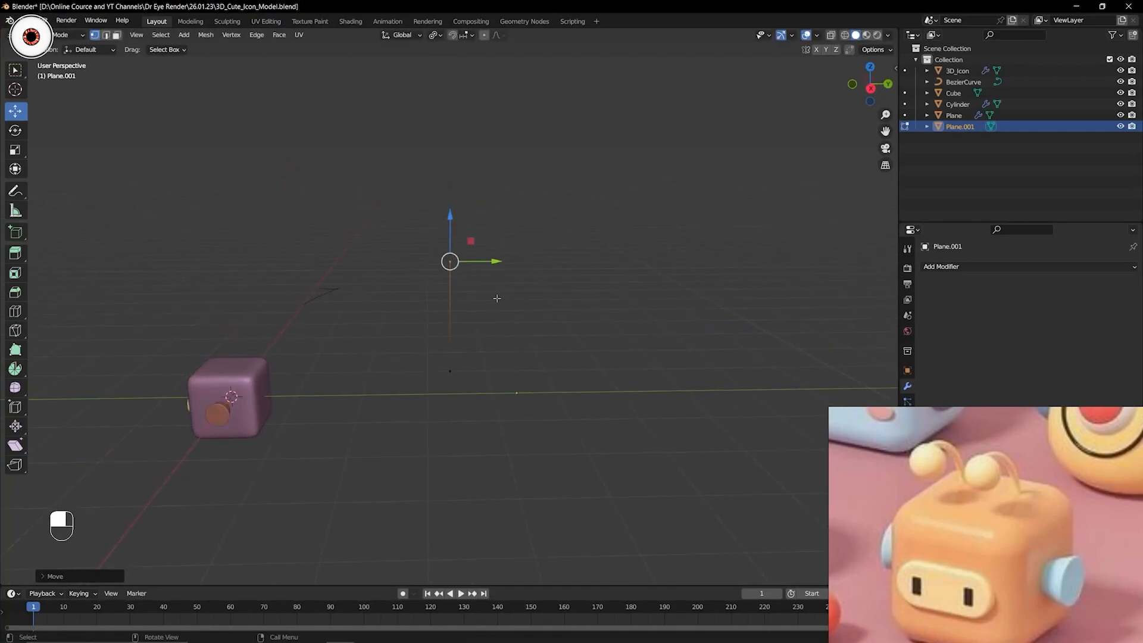
Extrude the upper vertex again into a shorter edge slanting up toward the cube's side, and return to Object Mode.
key(e)
right_click(504, 311)
key(g)
click(444, 281)
key(ctrl+tab)
shift+middle_drag(453, 248, 400, 259)
scroll(453, 368, up, 3)
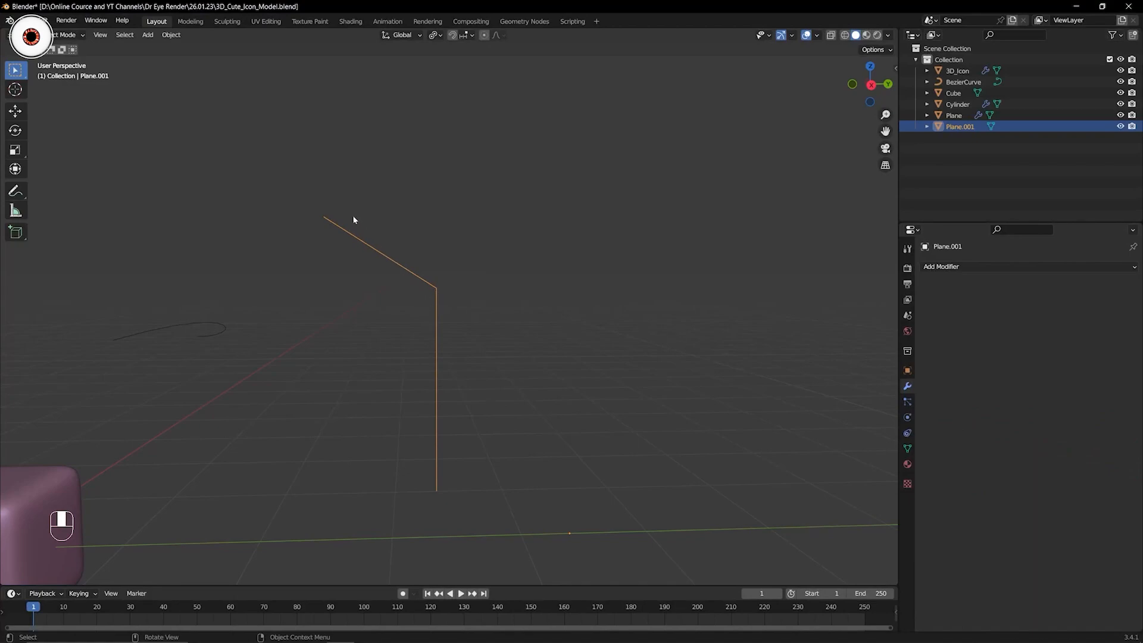
Compare the object types of the Bezier curve and the bent line made from extruded vertices, and review the addable curve types.
drag(307, 180, 523, 537)
middle_drag(322, 417, 669, 242)
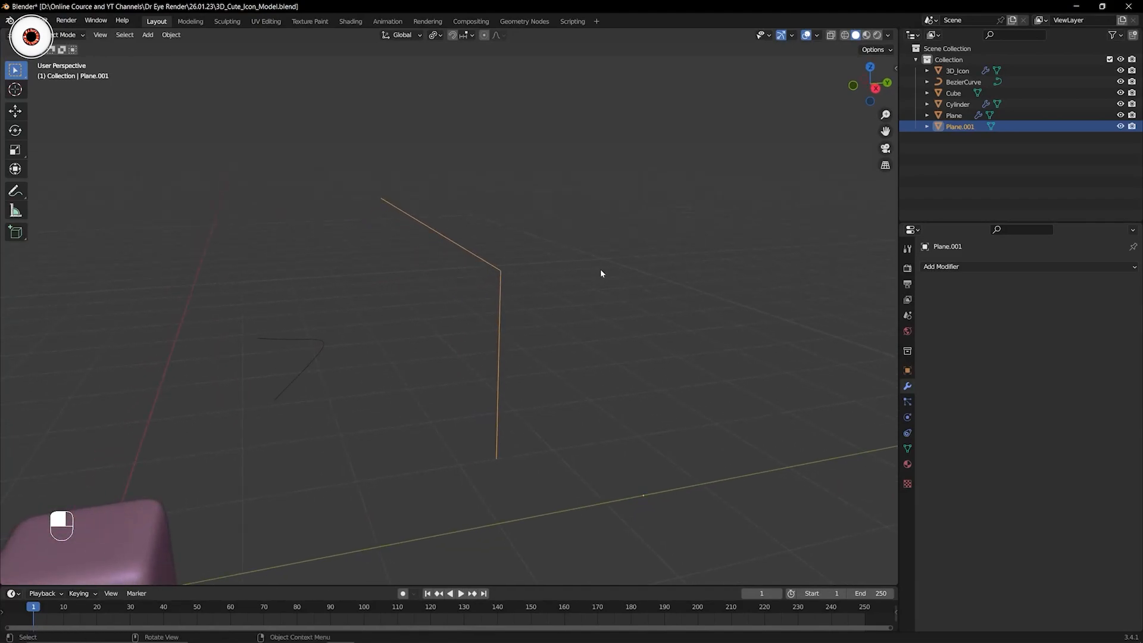
key(shift+a)
mouse_move(600, 271)
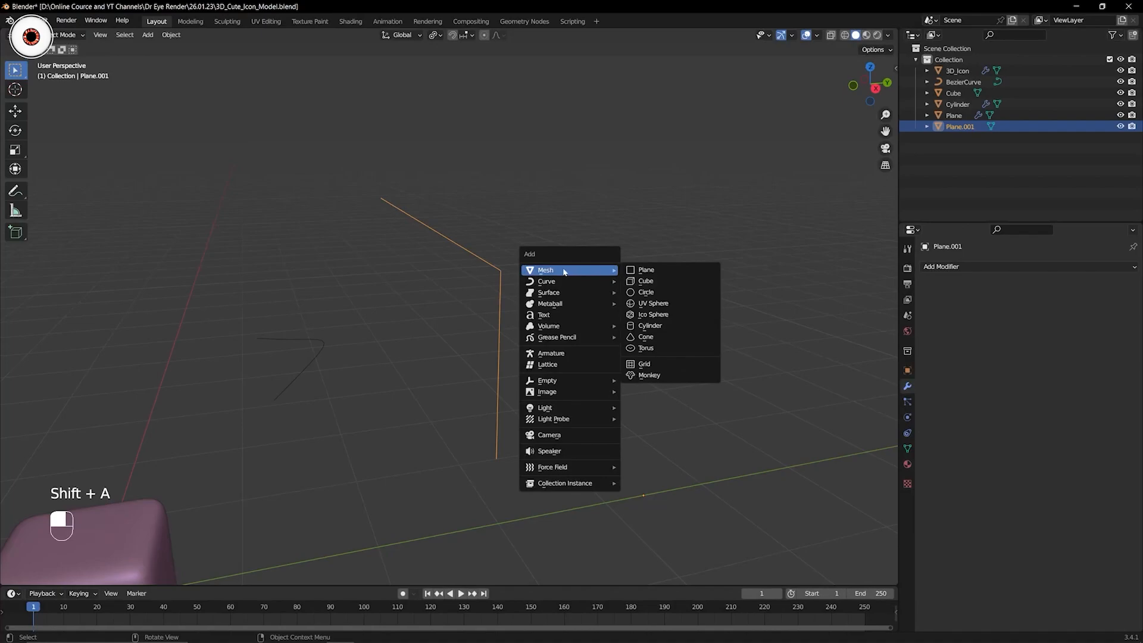
mouse_move(562, 282)
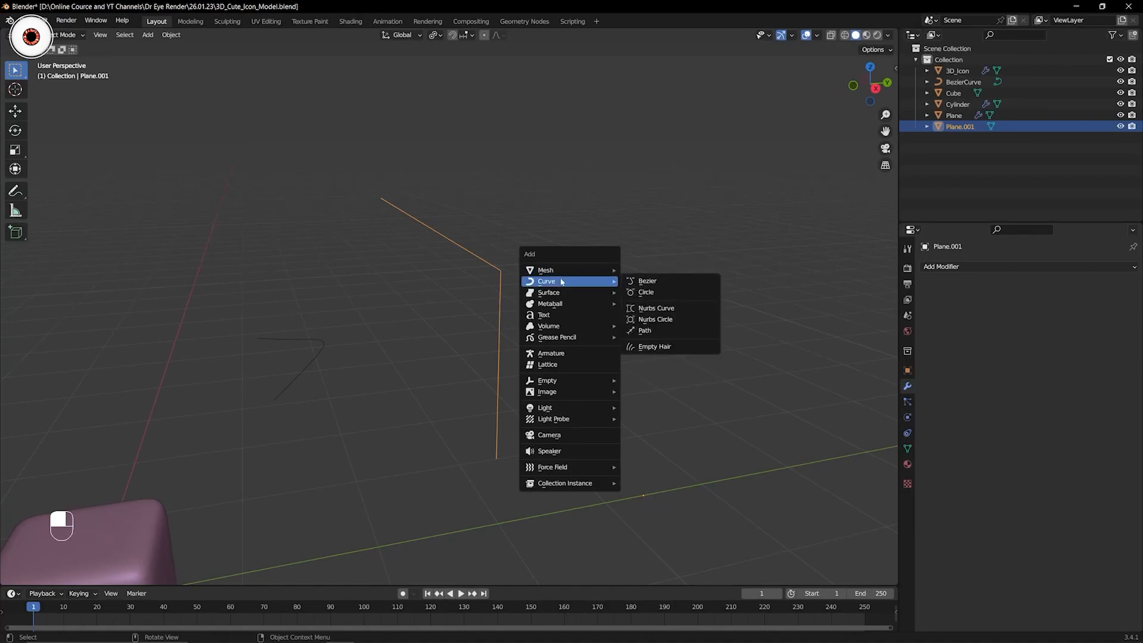
click(316, 358)
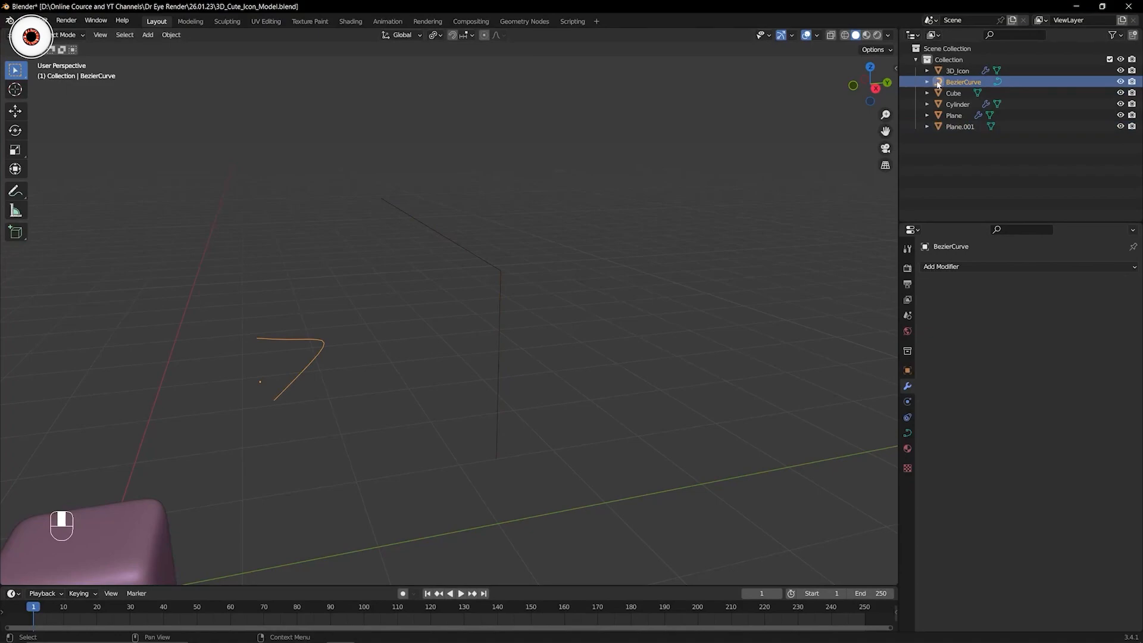
click(499, 274)
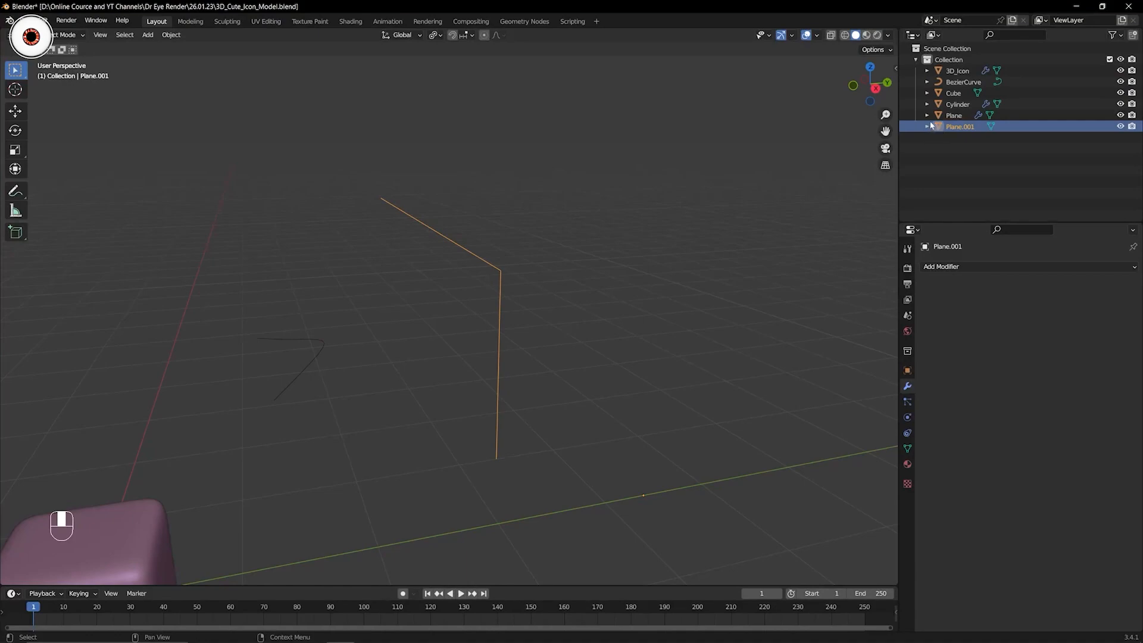
click(314, 360)
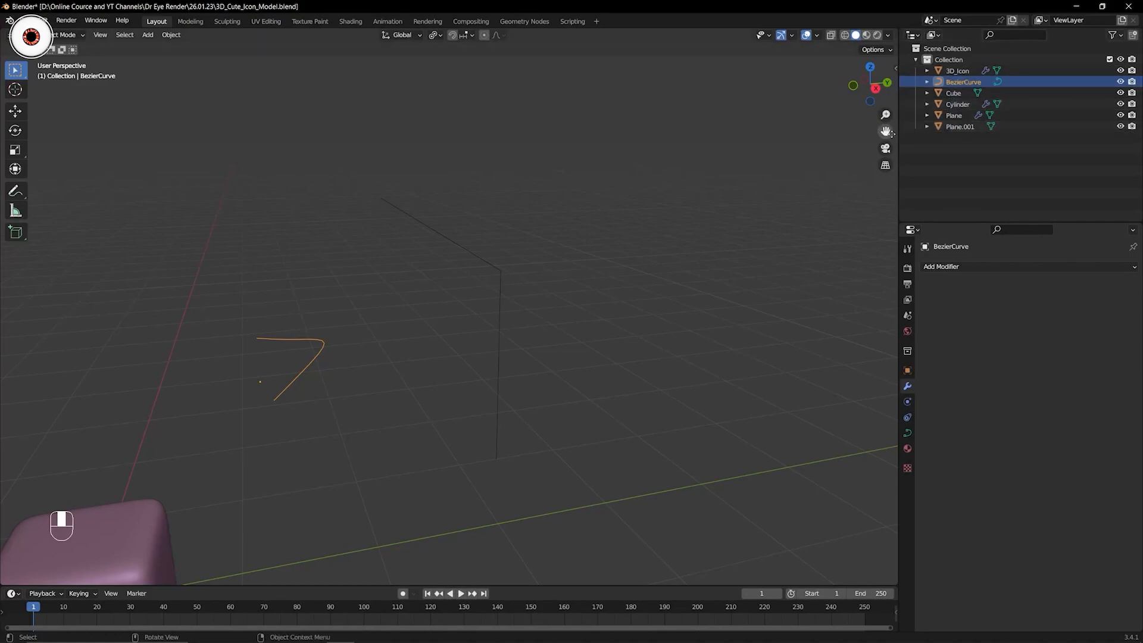
drag(870, 84, 861, 91)
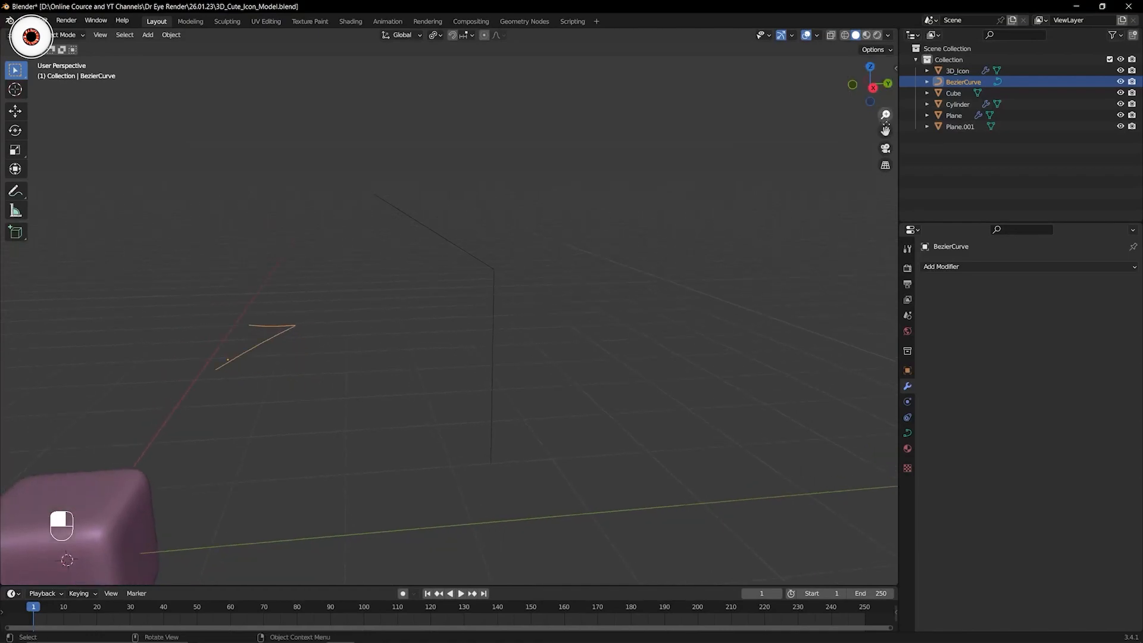
click(498, 278)
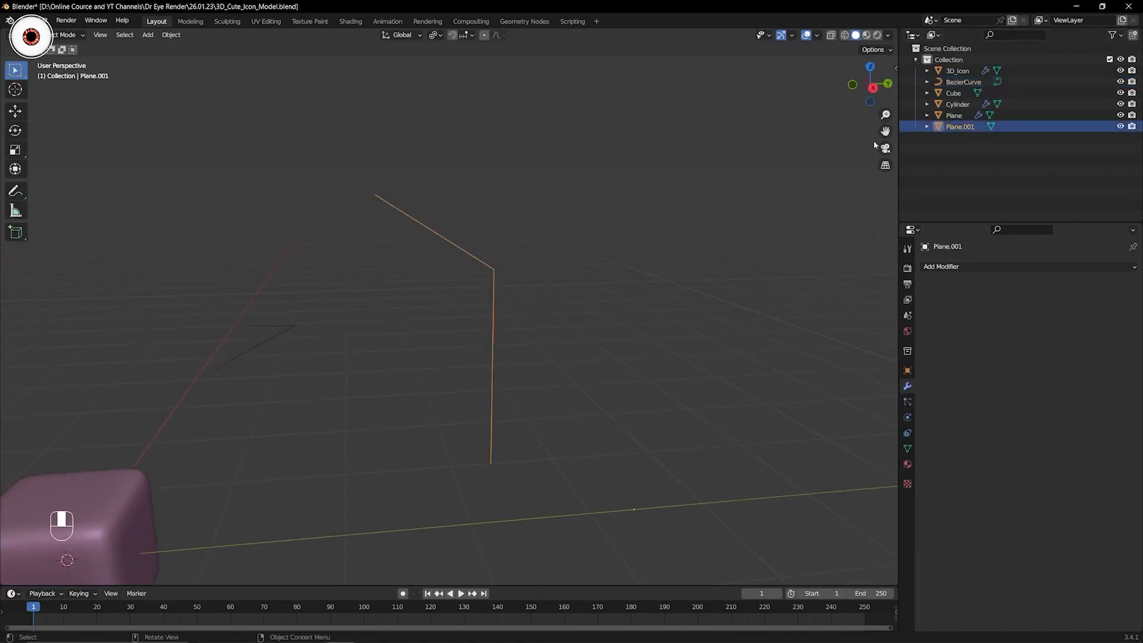
mouse_move(870, 94)
mouse_down()
mouse_move(867, 107)
mouse_move(854, 97)
mouse_up()
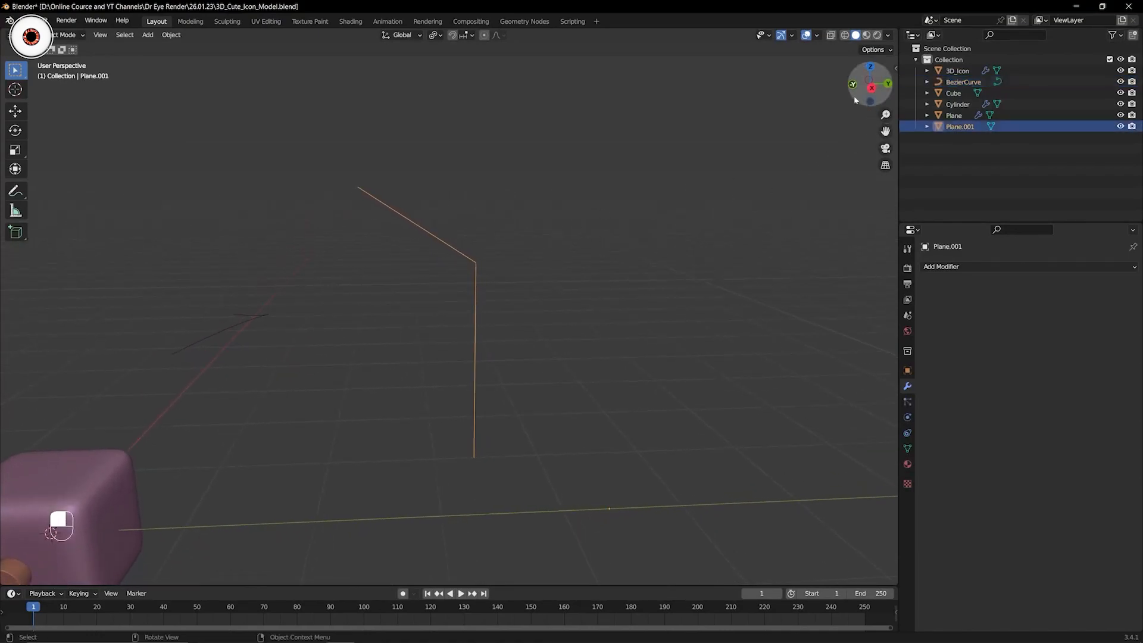
drag(334, 159, 549, 445)
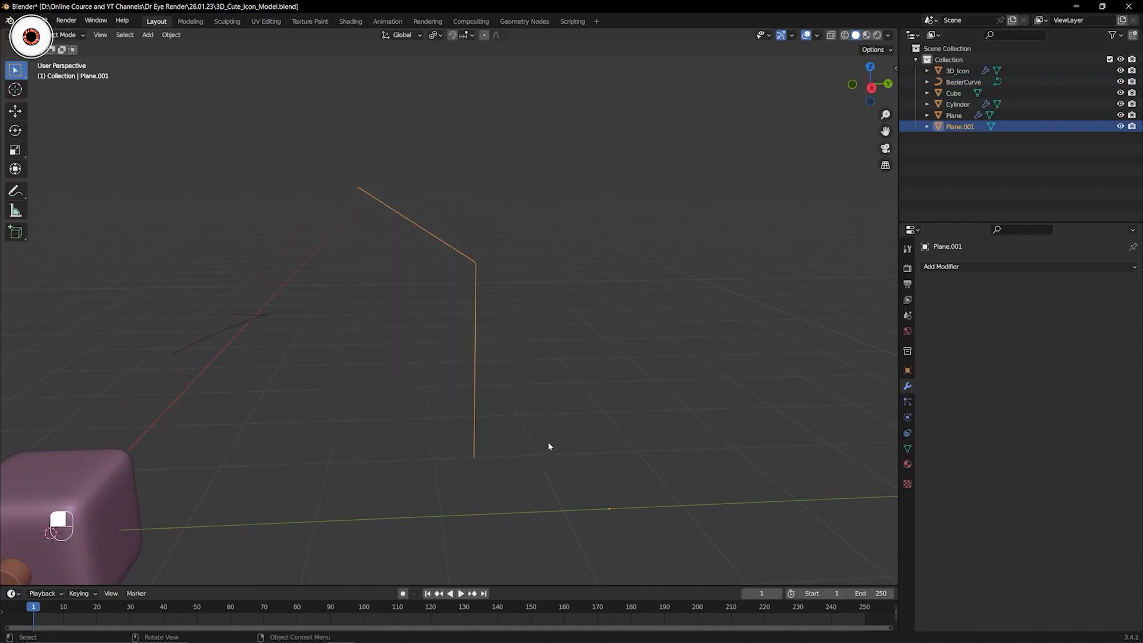
Select the bent line and run Convert to Mesh on it through the command search.
click(523, 382)
click(475, 303)
key(F3)
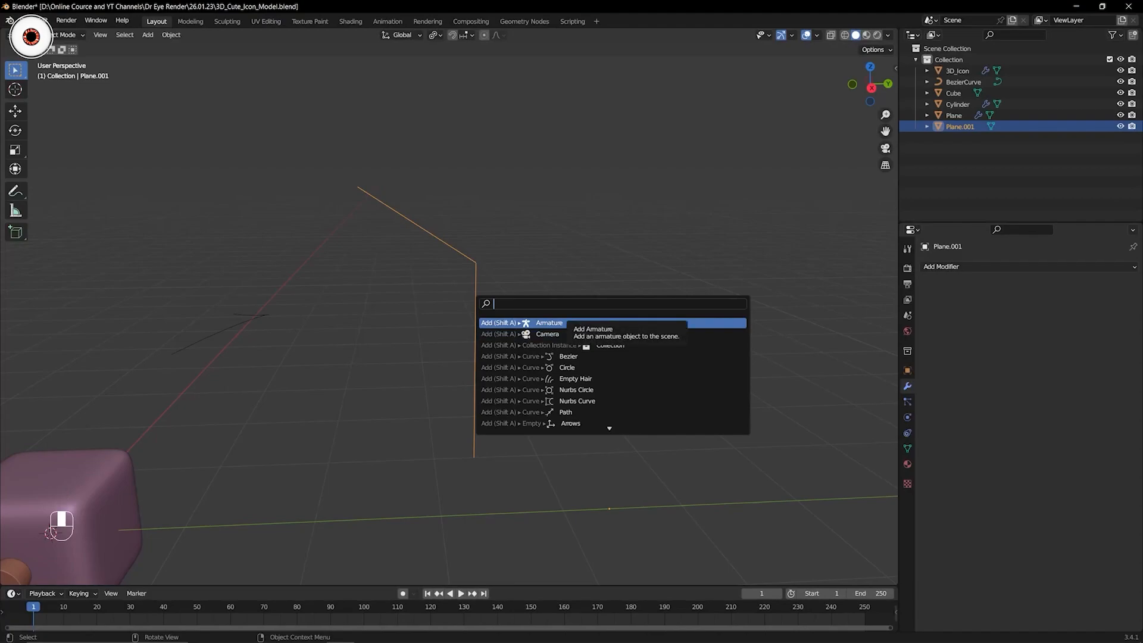
text(mesh)
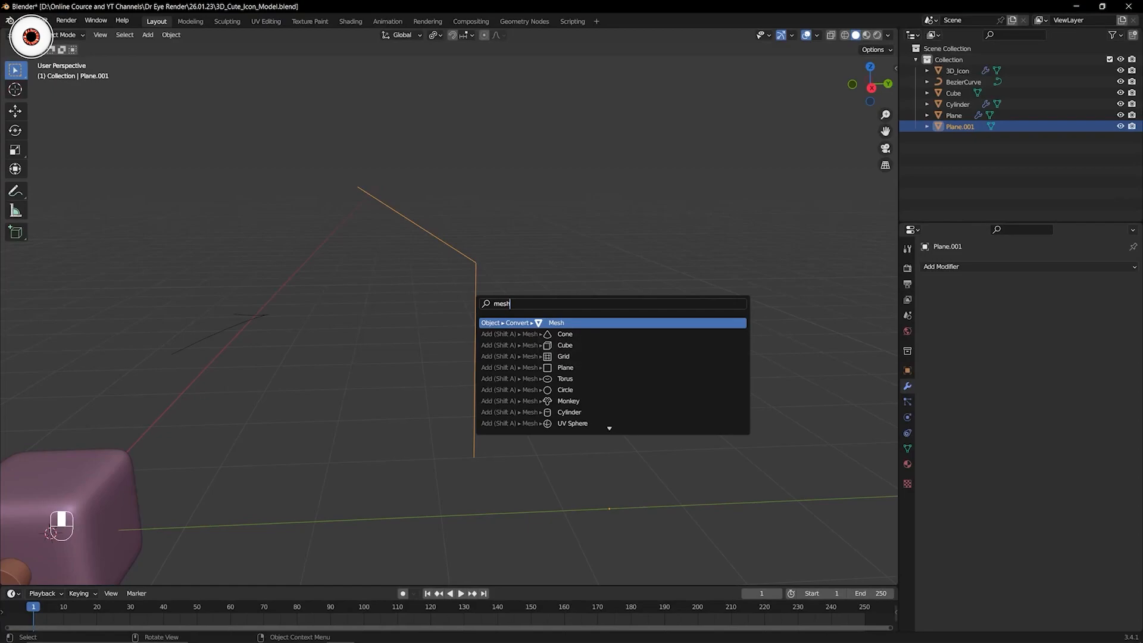
click(551, 323)
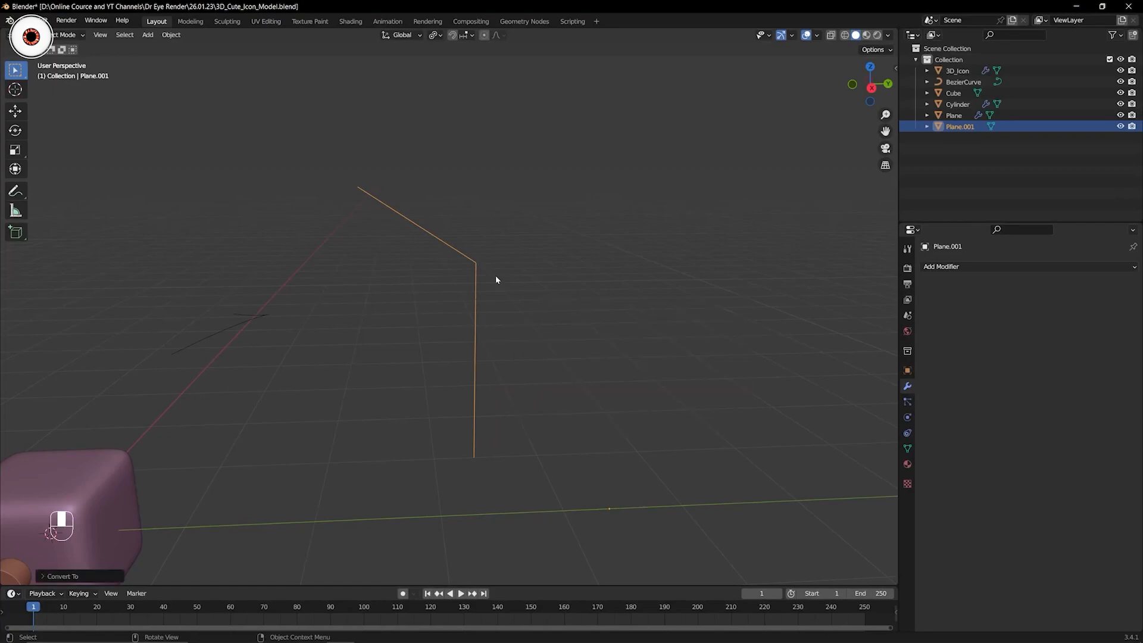
Convert the bent line to a curve, and undo that conversion.
key(F3)
text(curve)
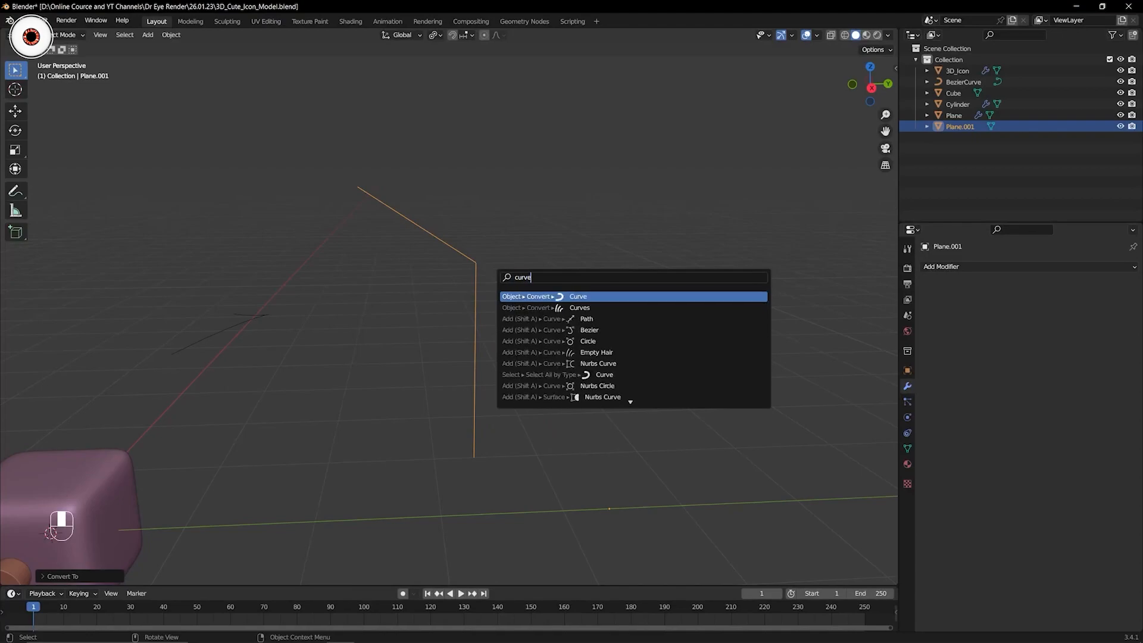
key(Return)
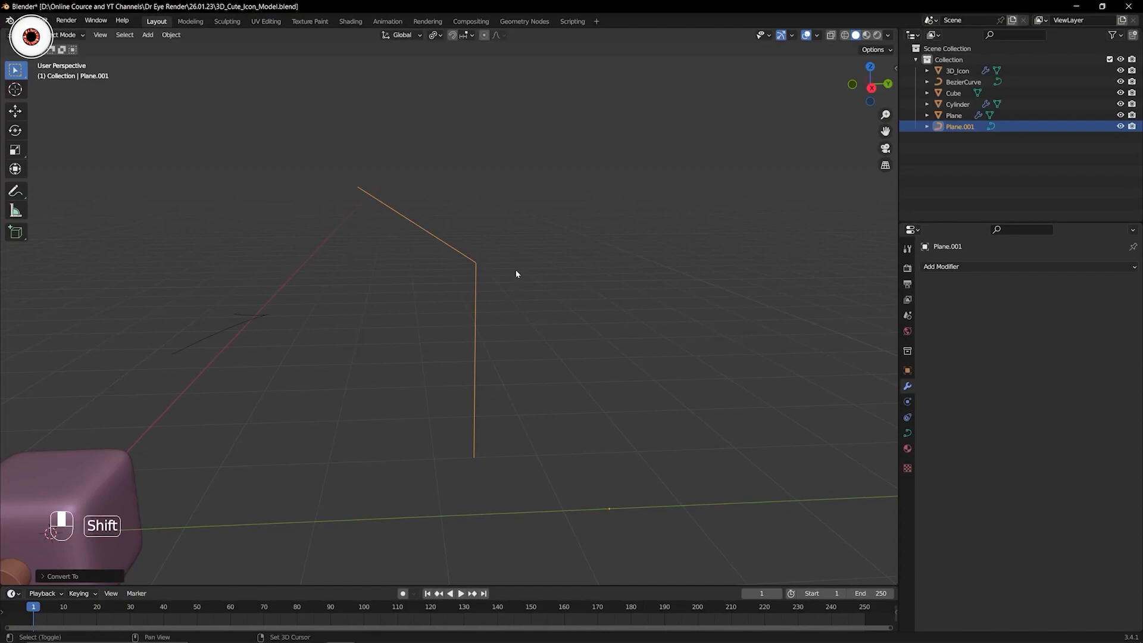
shift+middle_drag(516, 266, 516, 274)
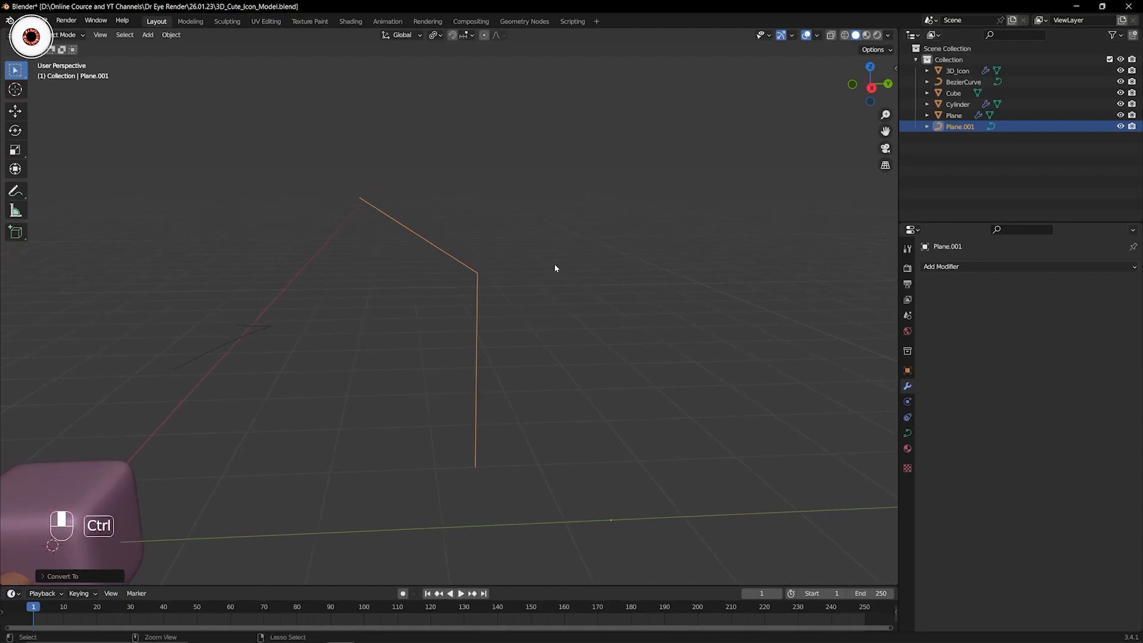
key(ctrl+z)
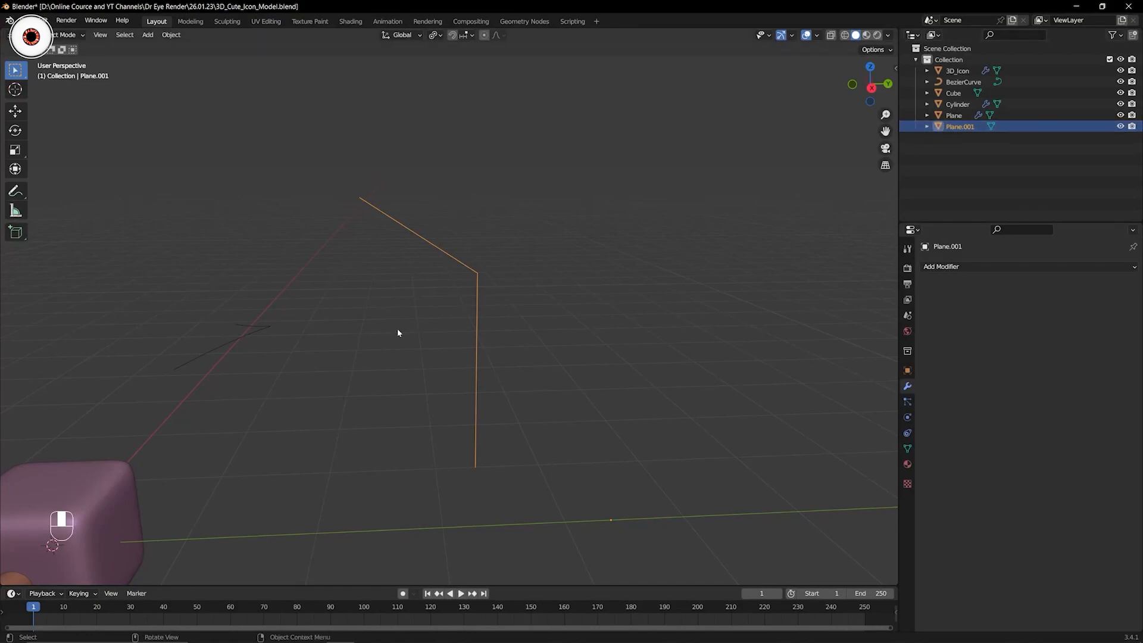
Convert the bent line from a mesh to a curve object using the command search.
key(F3)
key(BackSpace)
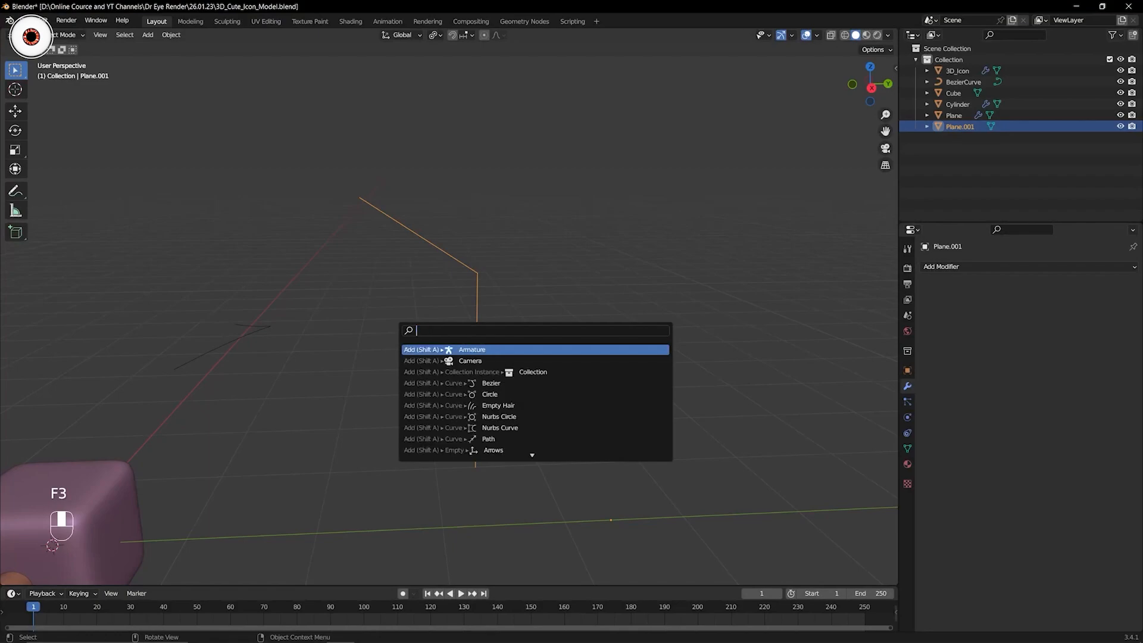
text(cur)
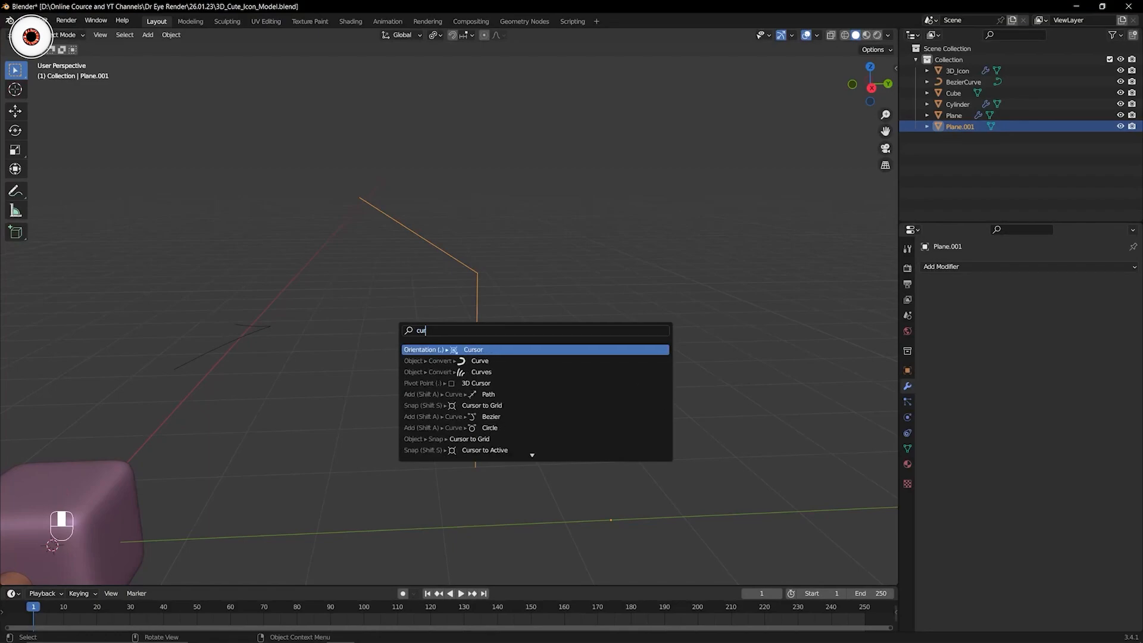
text(ve)
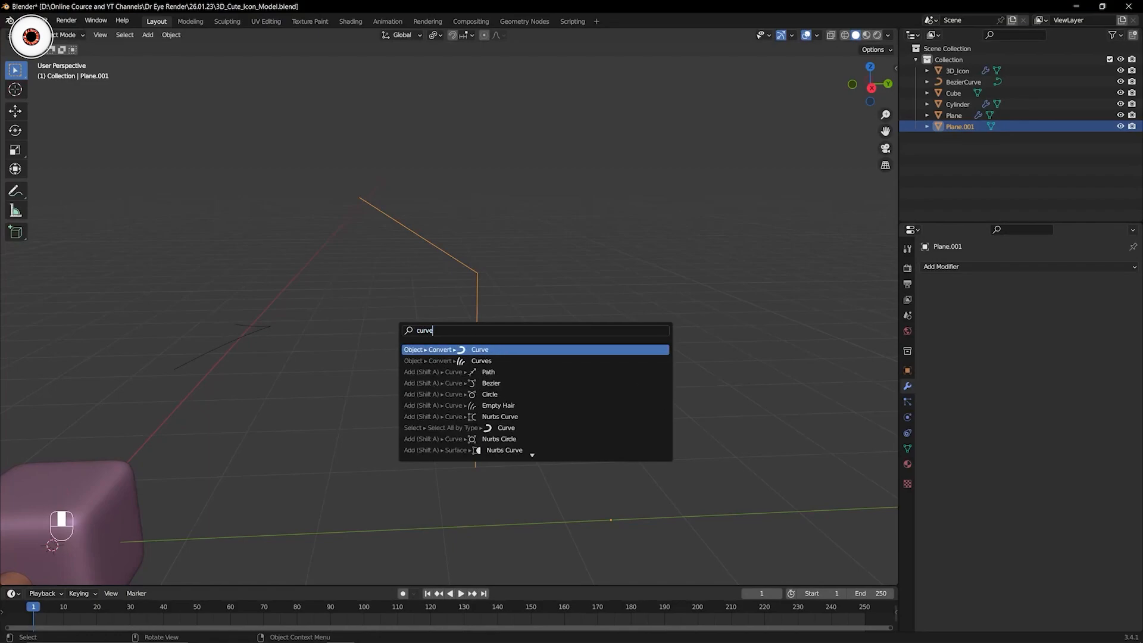
key(Return)
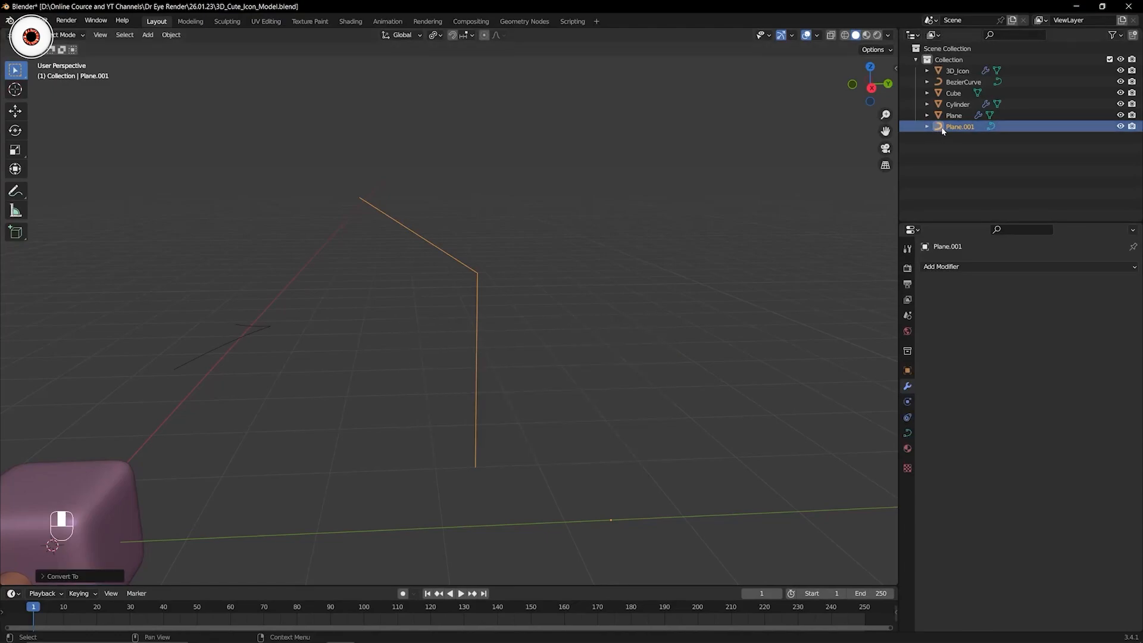
key(ctrl+Tab)
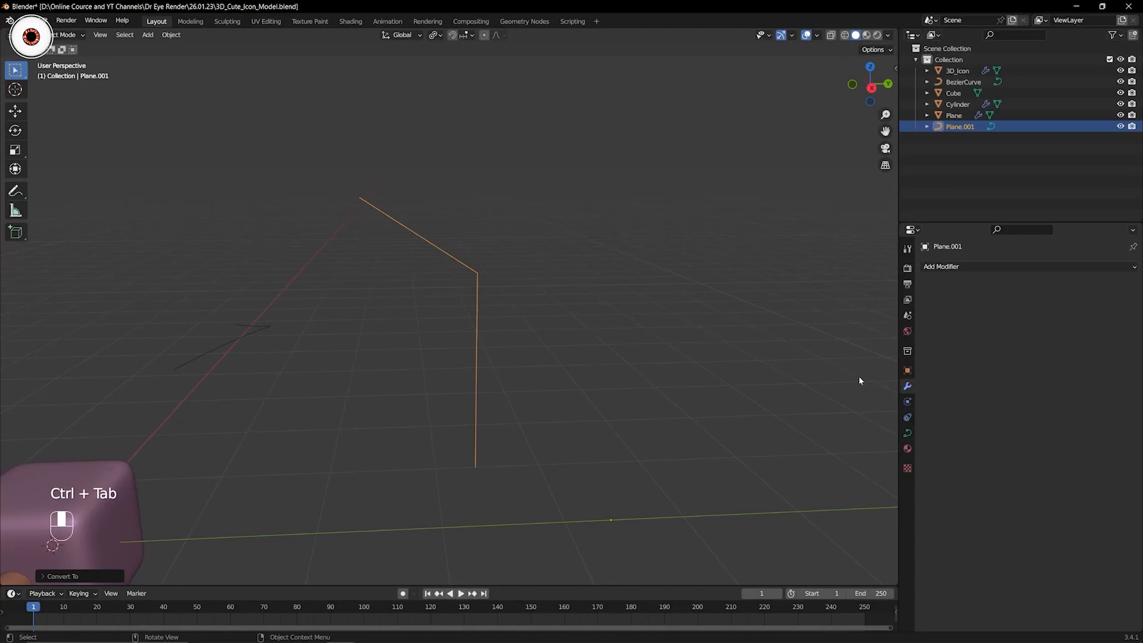
Compare the modifiers available for the converted curve with those available for the cube body mesh.
click(974, 266)
click(665, 301)
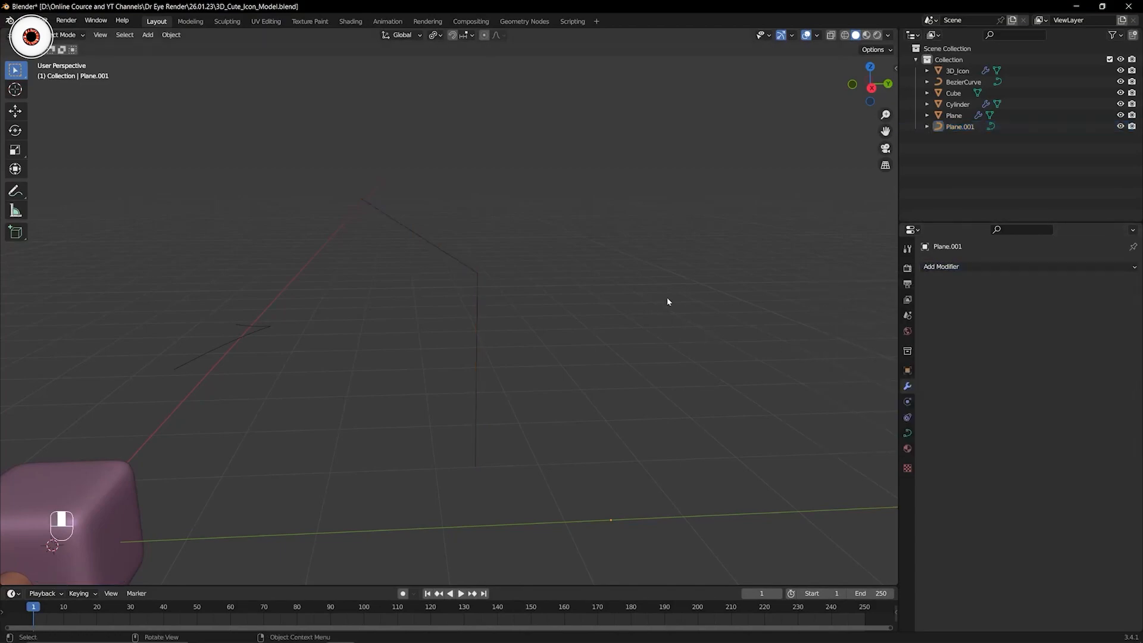
click(948, 268)
shift+middle_drag(270, 377, 360, 293)
click(214, 392)
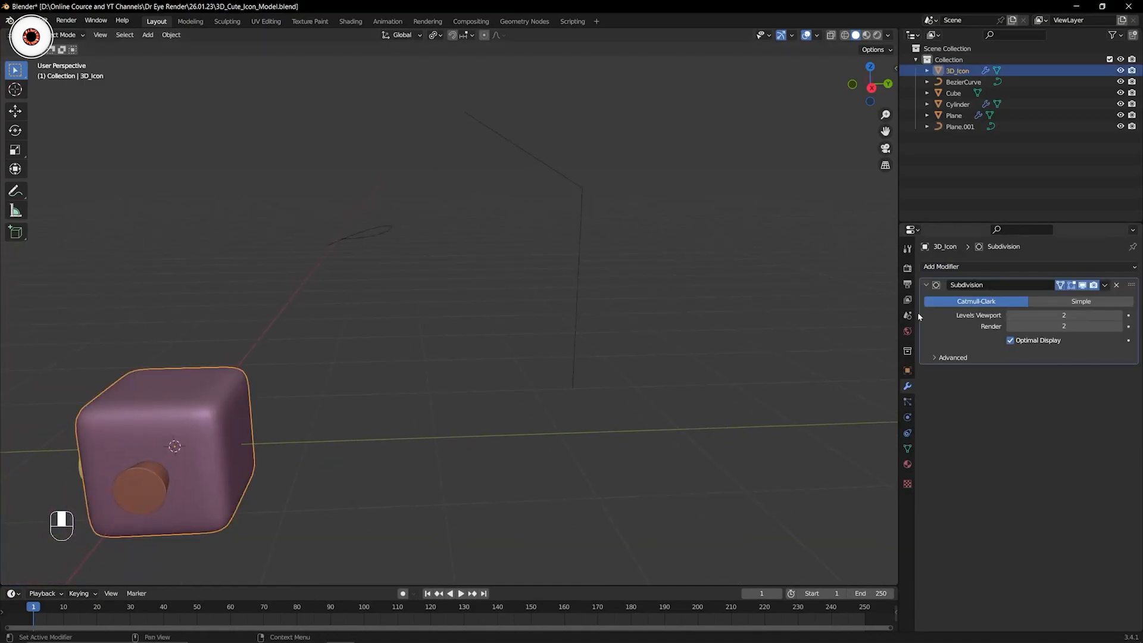
click(985, 267)
shift+middle_drag(634, 263, 576, 282)
click(520, 257)
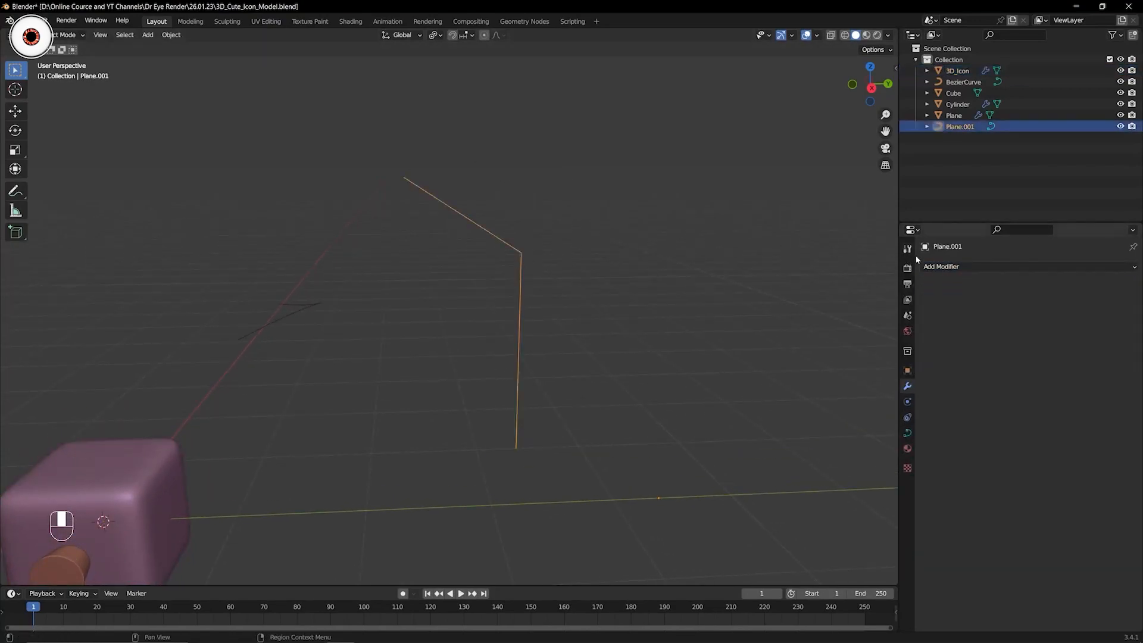
click(949, 266)
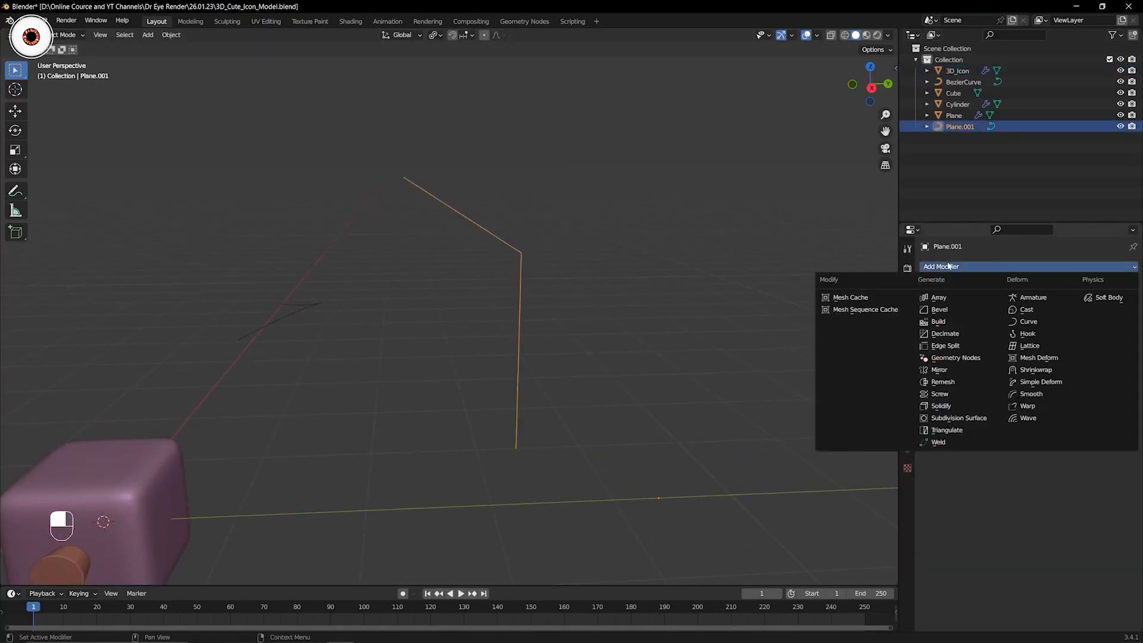
key(Escape)
key(ctrl+z)
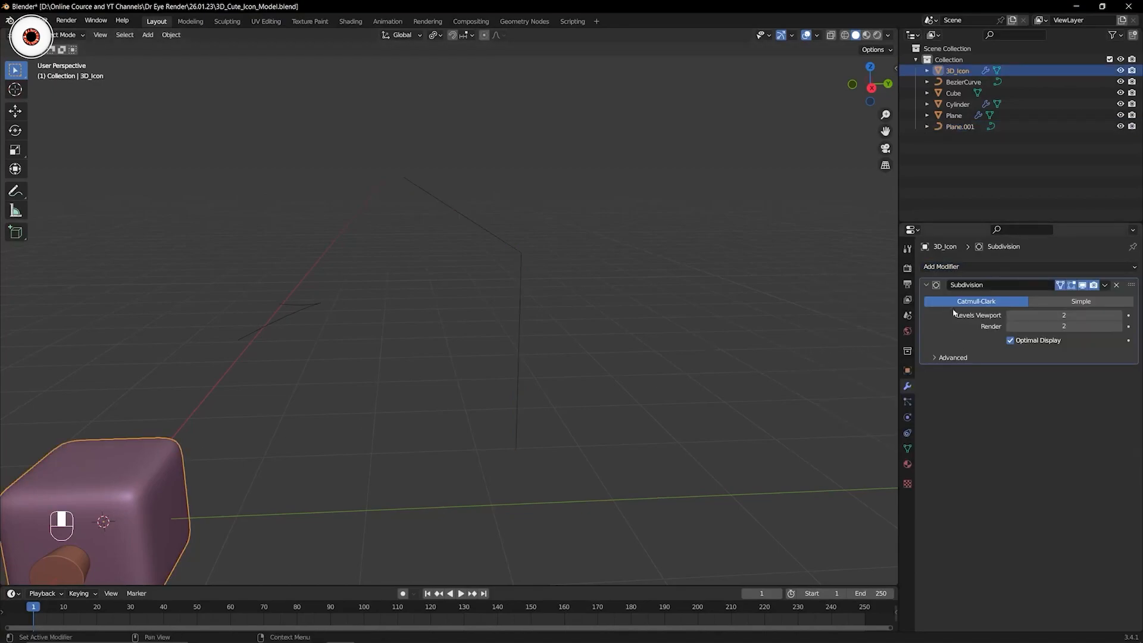
click(980, 268)
Add a Subdivision Surface modifier to the converted bent line and set its viewport level to 2.
click(523, 261)
click(977, 267)
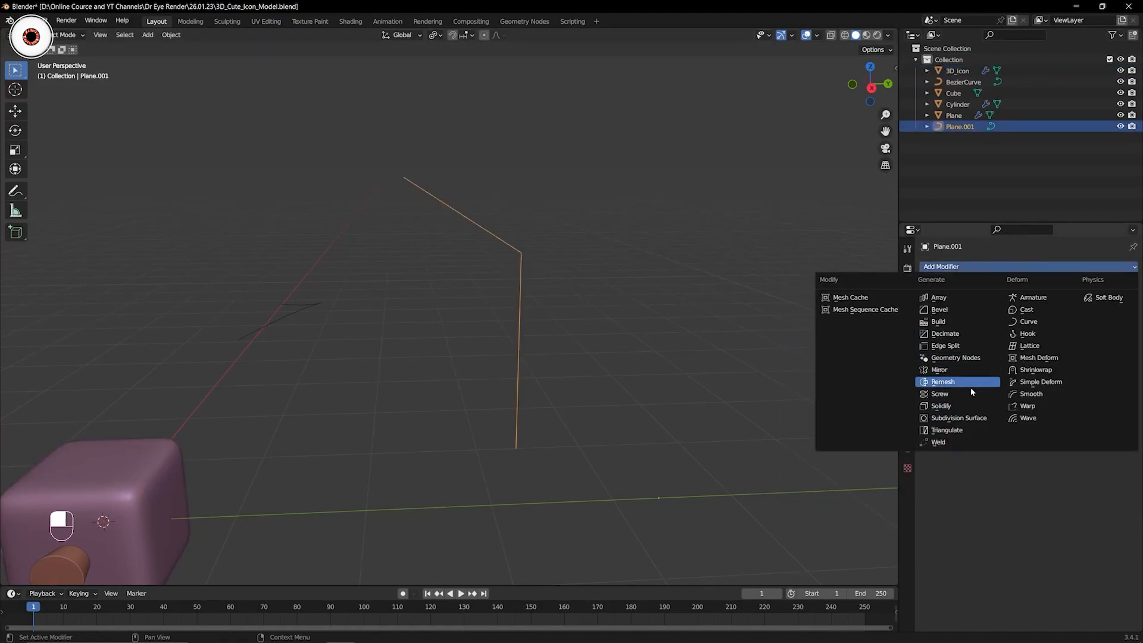
click(963, 418)
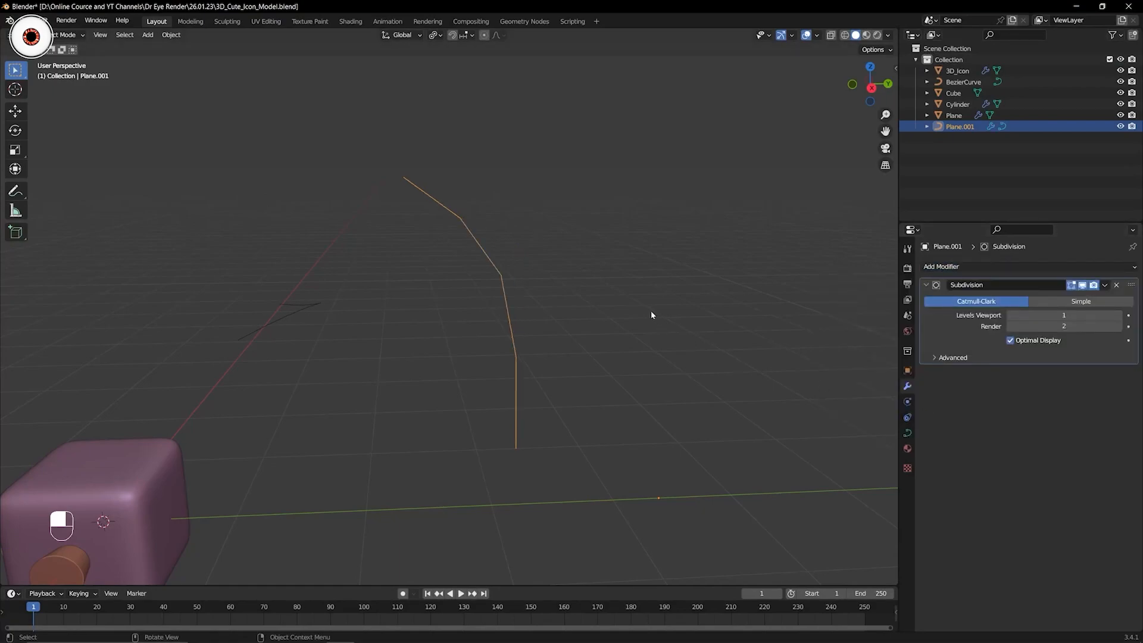
key(KP_1)
key(KP_3)
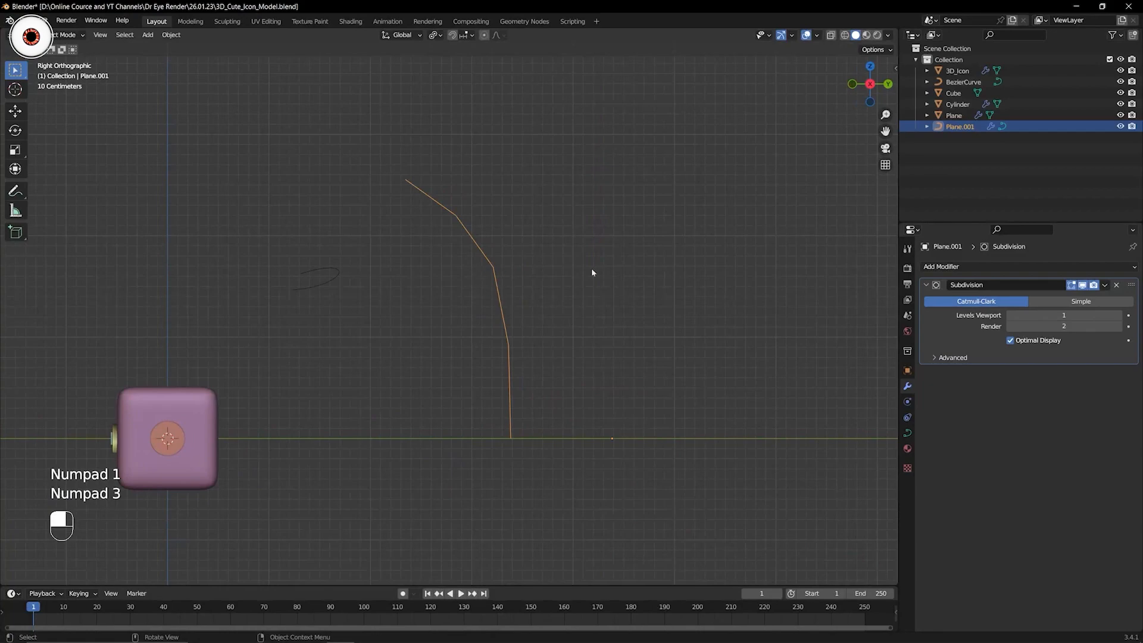
click(1119, 315)
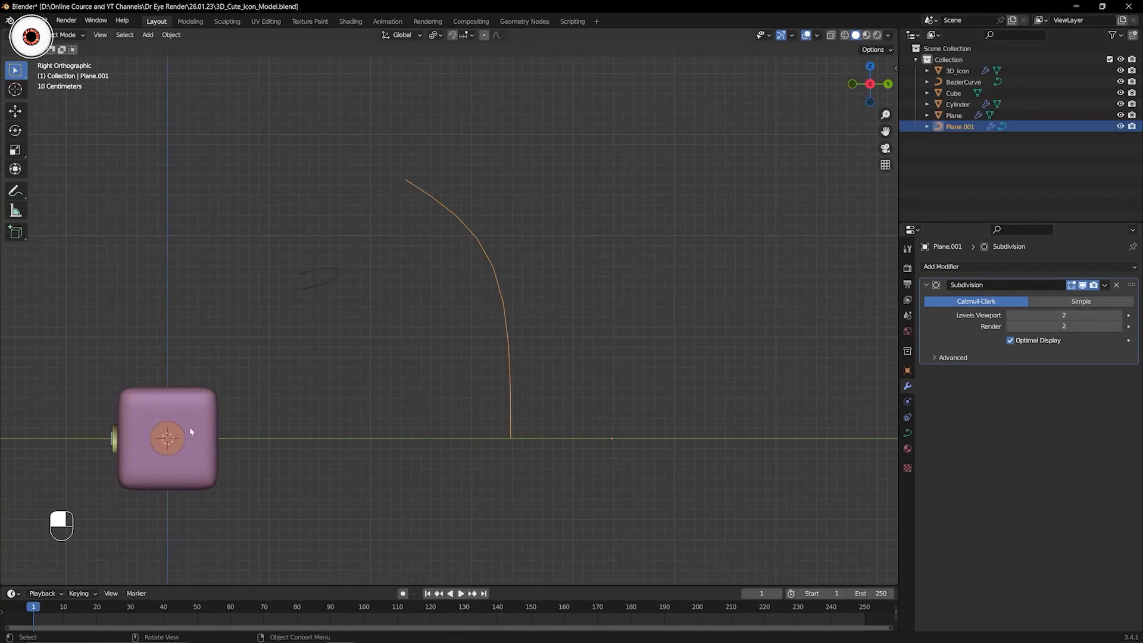
Give the bent curve thickness with a round geometry bevel depth of 0.064 m.
click(202, 401)
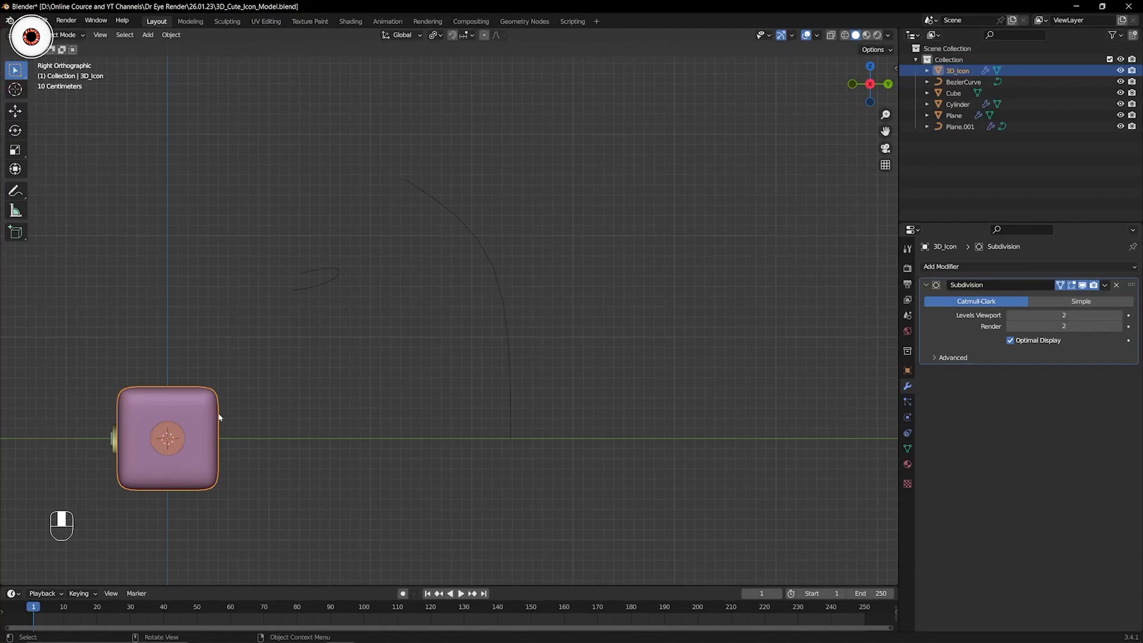
click(499, 293)
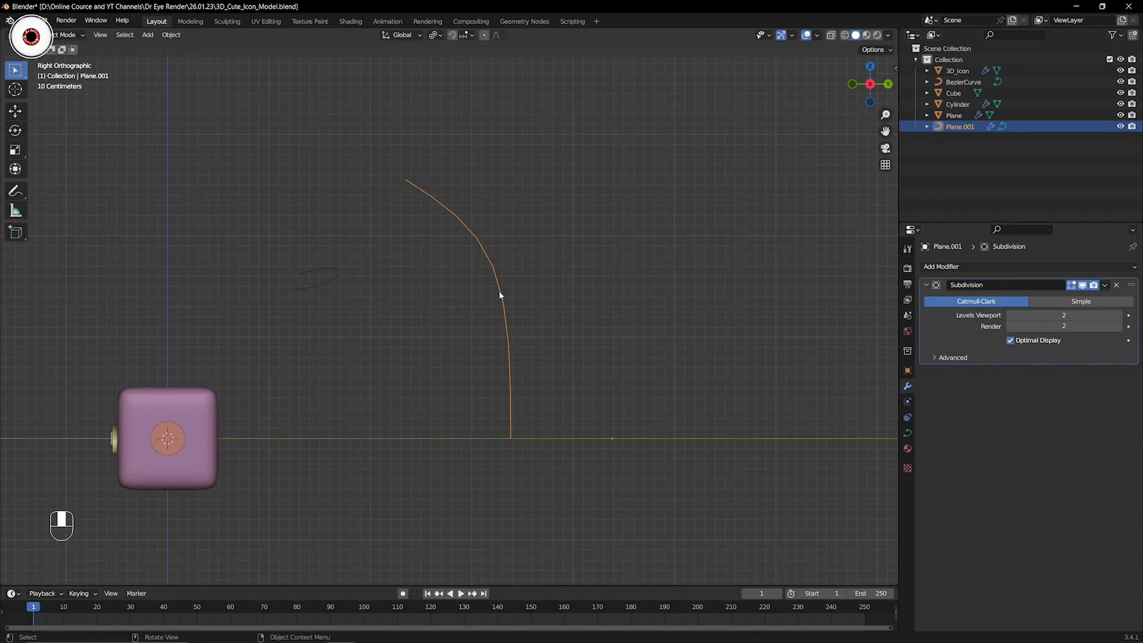
click(908, 434)
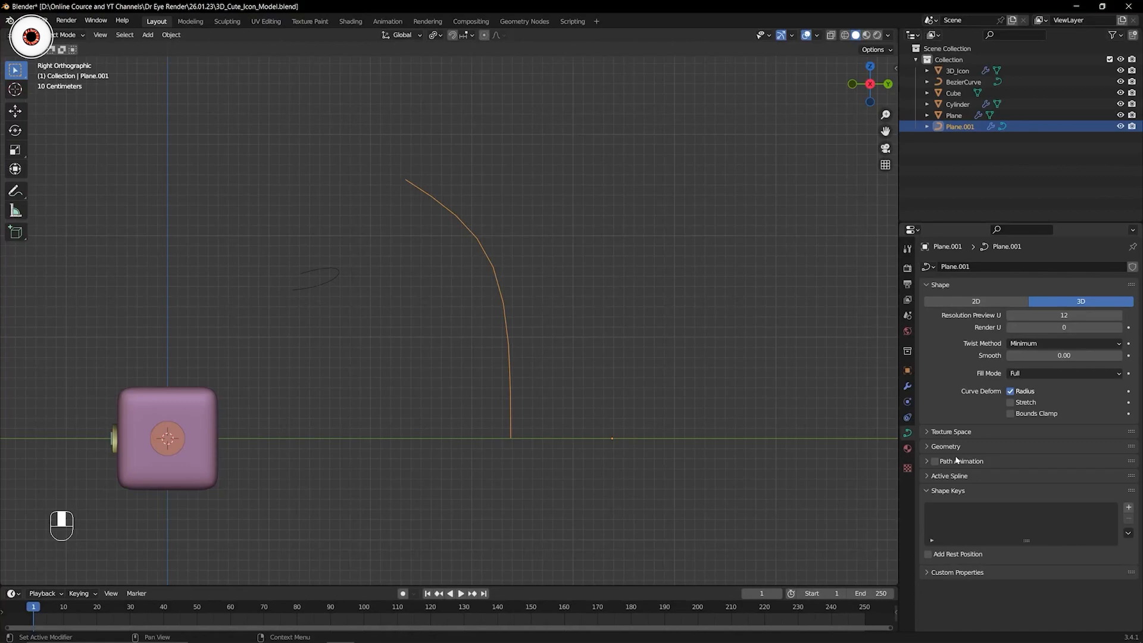
click(930, 447)
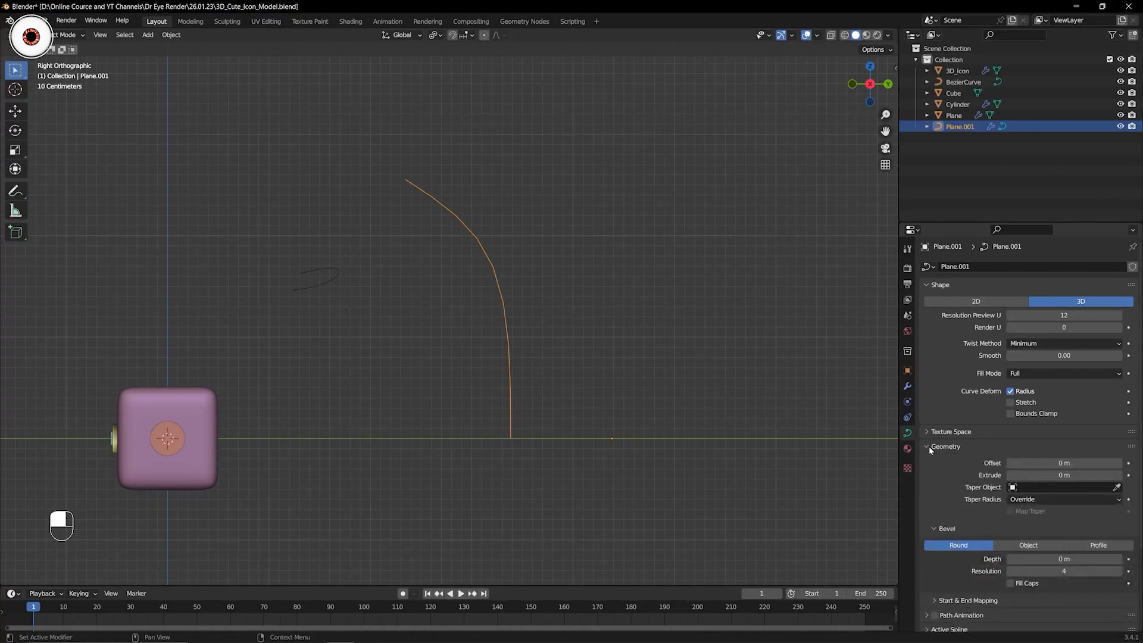
scroll(960, 456, down, 3)
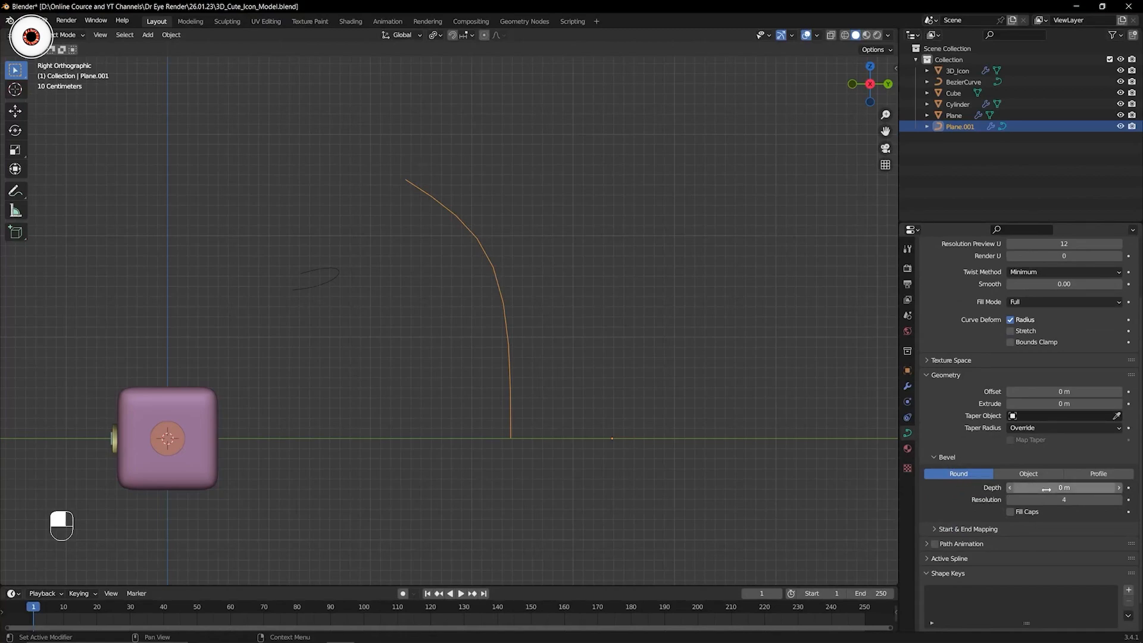
shift+middle_drag(563, 230, 609, 281)
scroll(609, 281, up, 1)
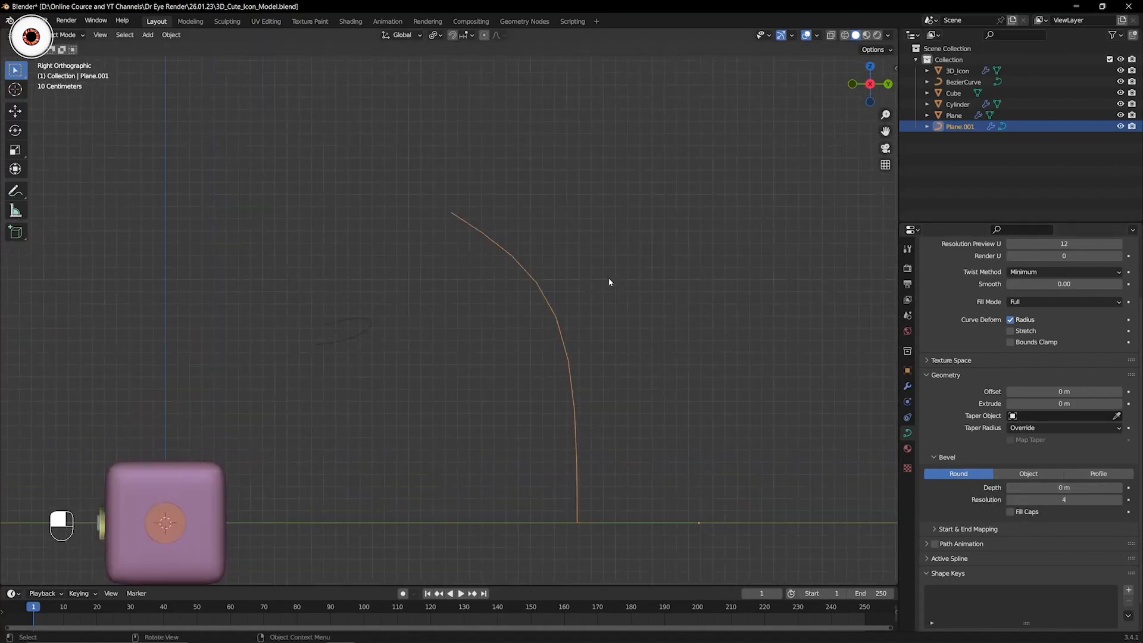
scroll(608, 281, up, 1)
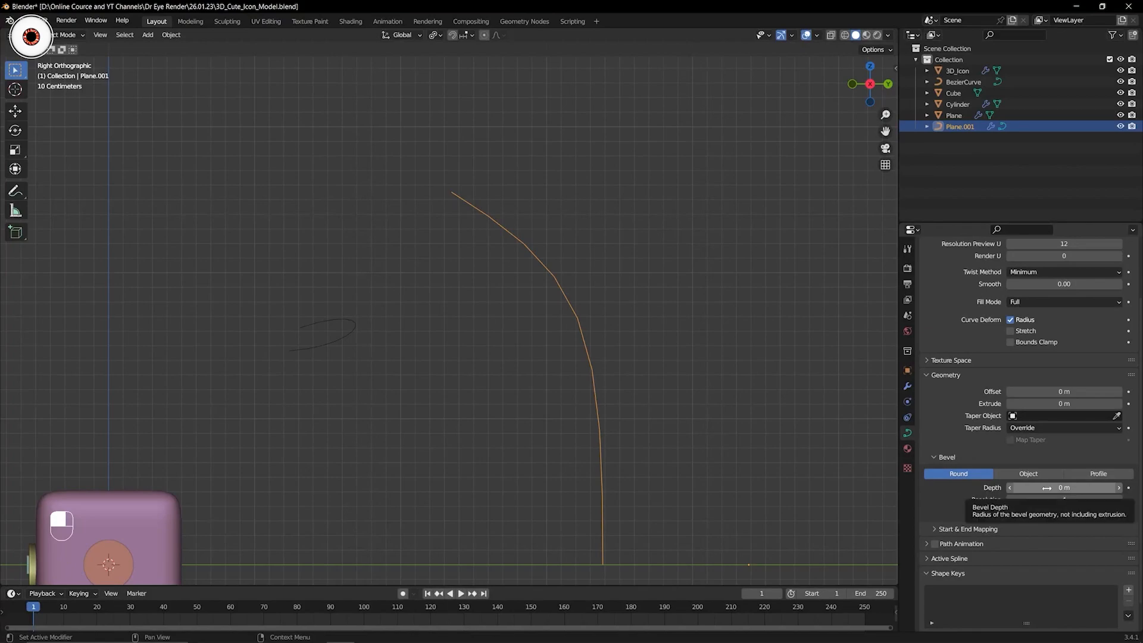
shift+drag(1047, 488, 1085, 488)
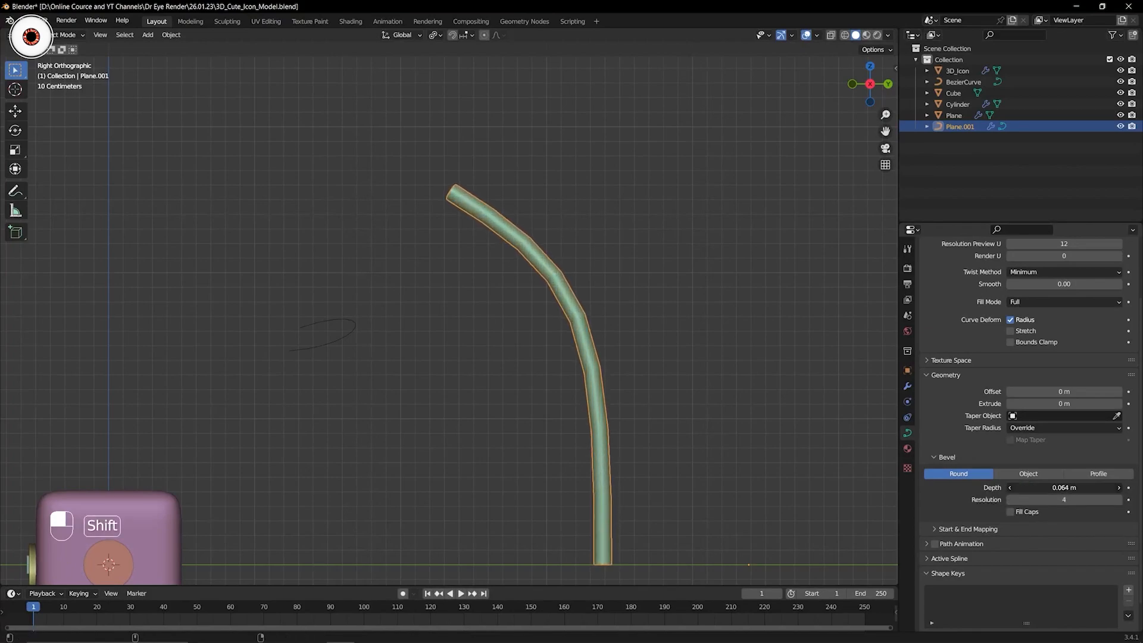
Raise the bent tube's Subdivision viewport level to 3 and deselect the tube.
click(908, 386)
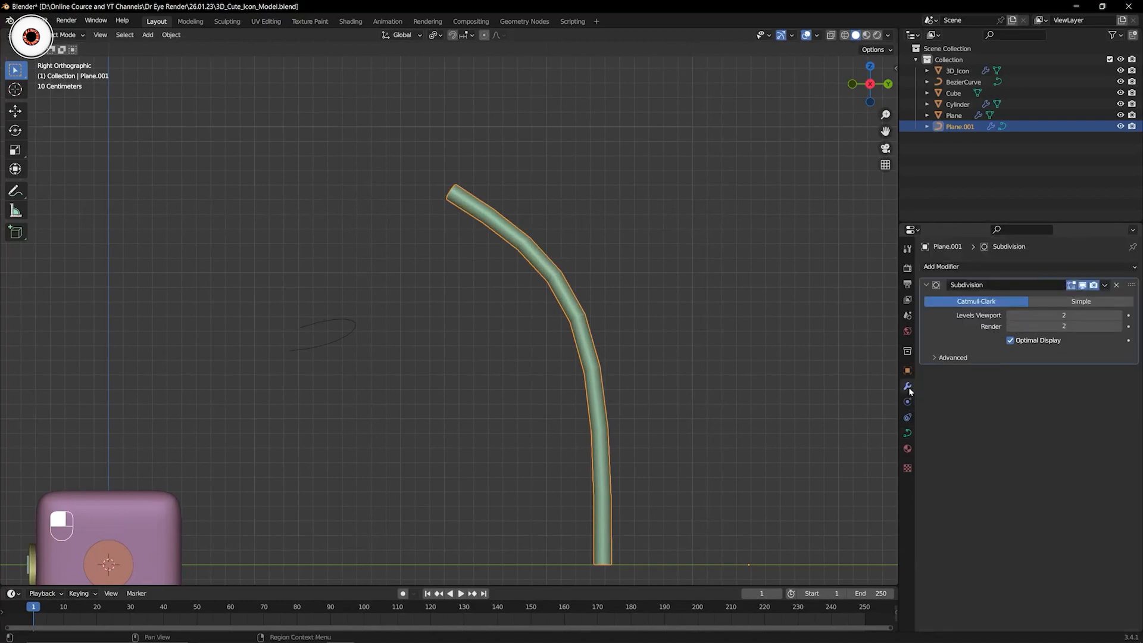
click(1118, 315)
shift+middle_drag(734, 364, 677, 327)
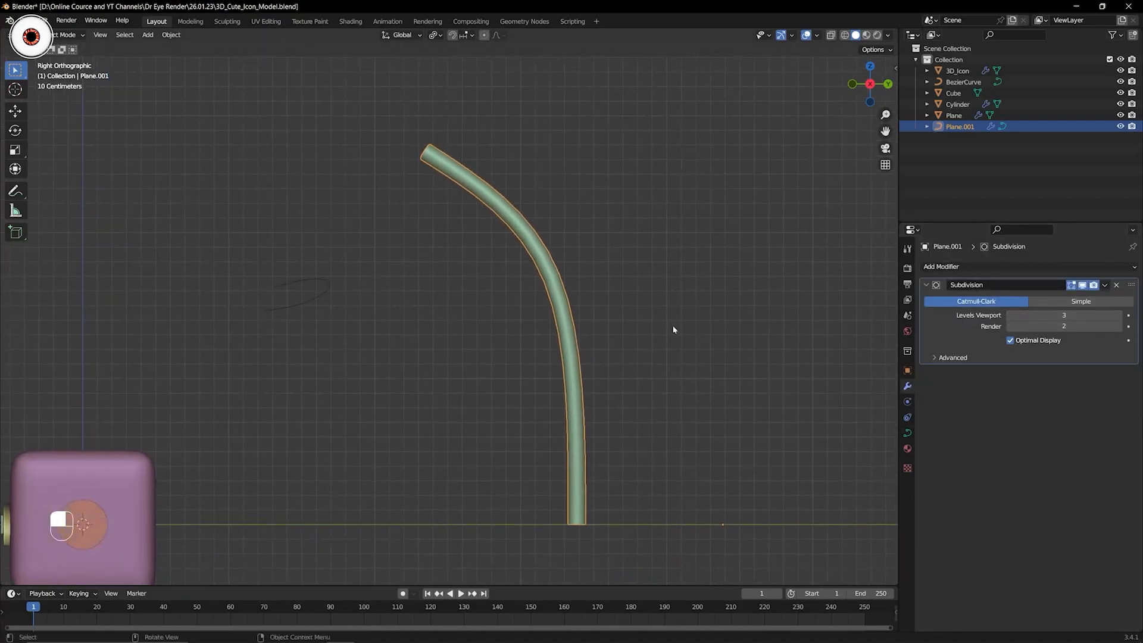
click(666, 332)
Give the separate Bezier curve thickness with a bevel depth of 0.033 m.
click(316, 295)
middle_drag(321, 295, 339, 279)
key(shift+a)
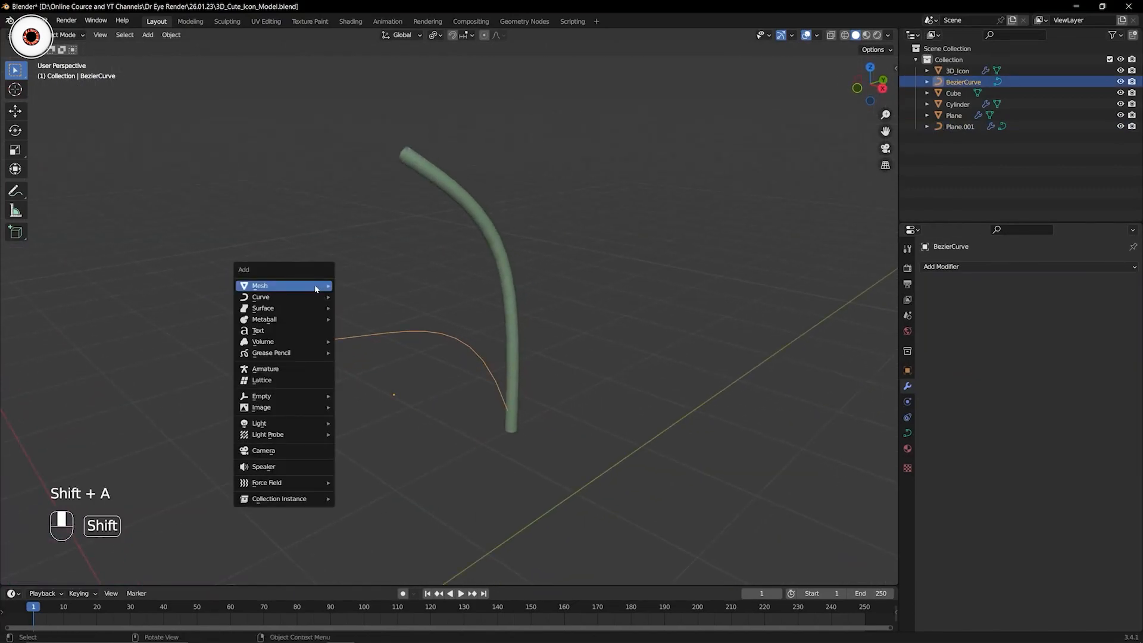
click(908, 434)
scroll(979, 431, down, 5)
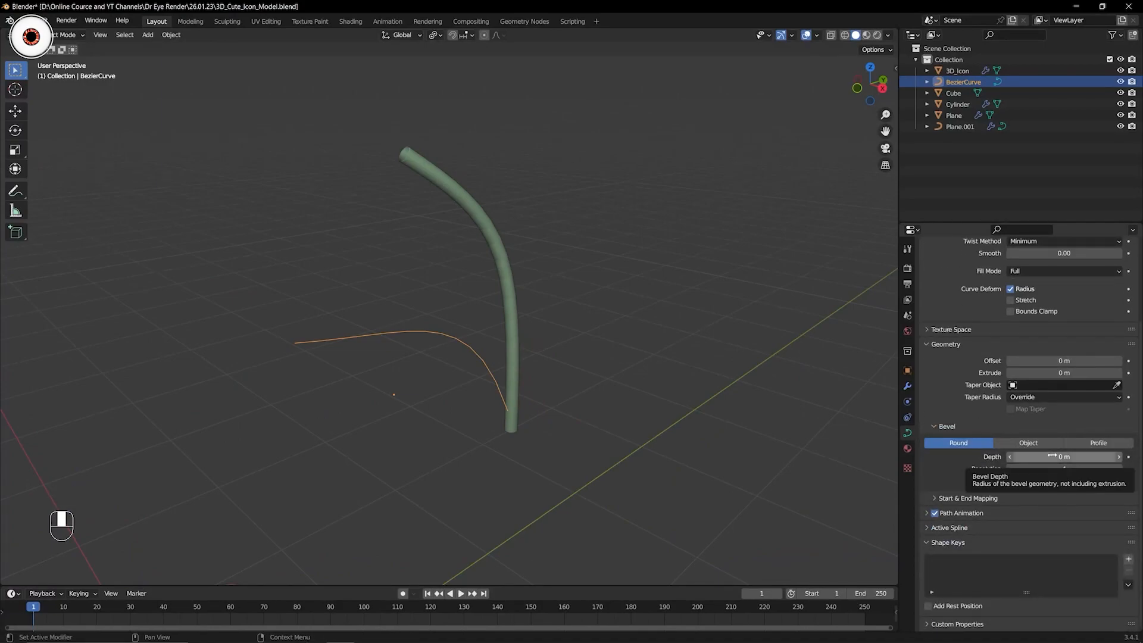
shift+drag(1052, 456, 1066, 456)
middle_drag(744, 369, 700, 388)
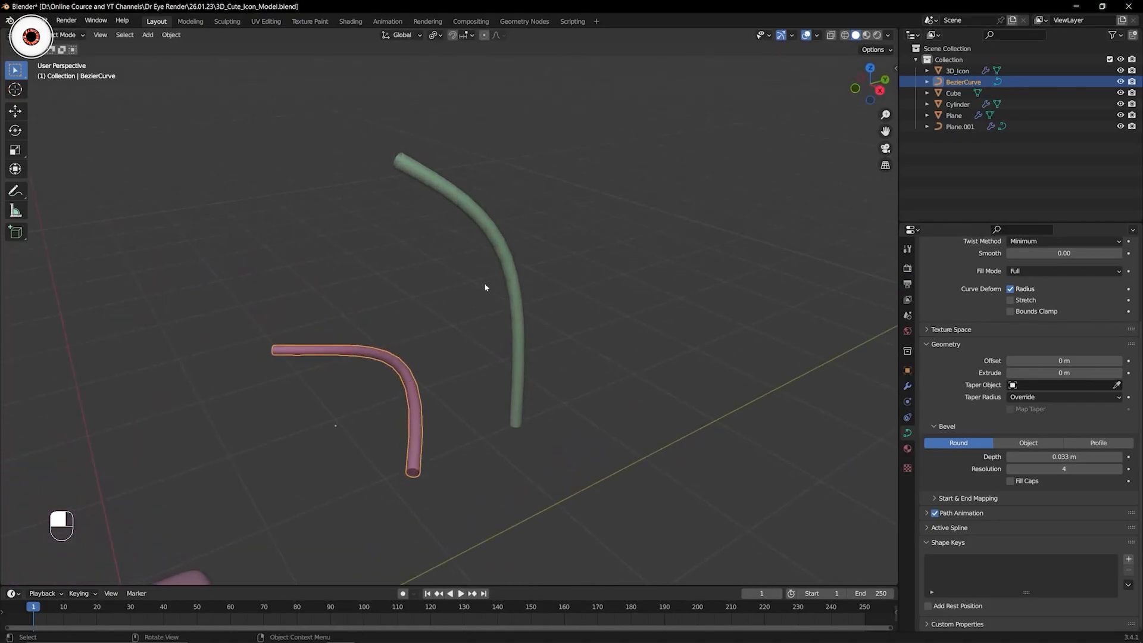
click(510, 268)
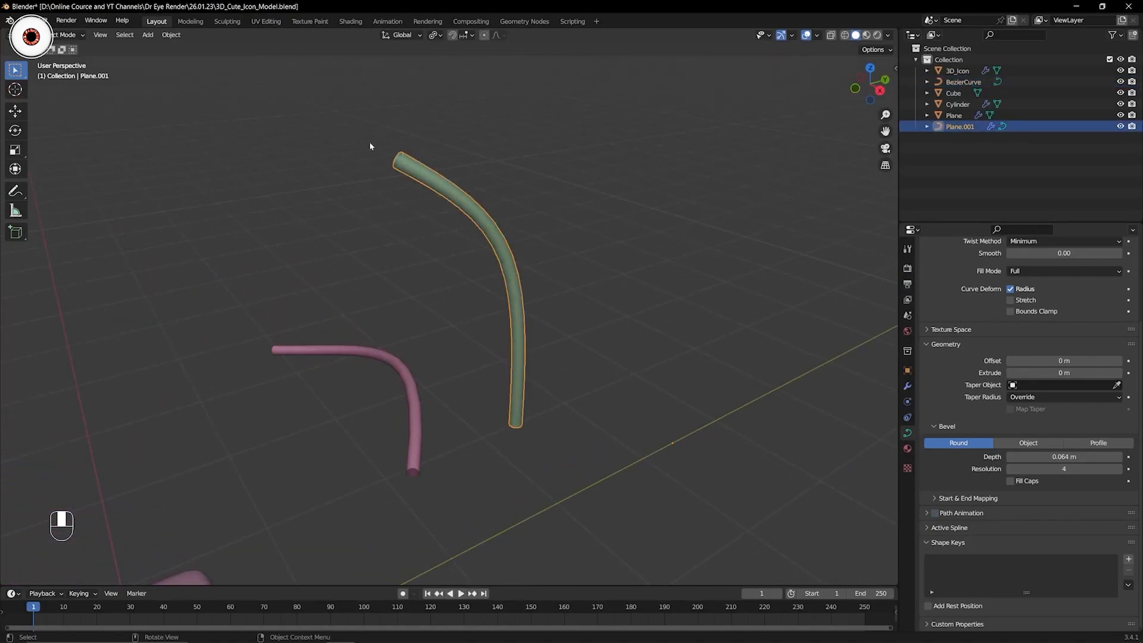
click(532, 252)
drag(351, 137, 503, 235)
Move the end control point of the Bezier curve to a new position to reshape its bend.
click(405, 404)
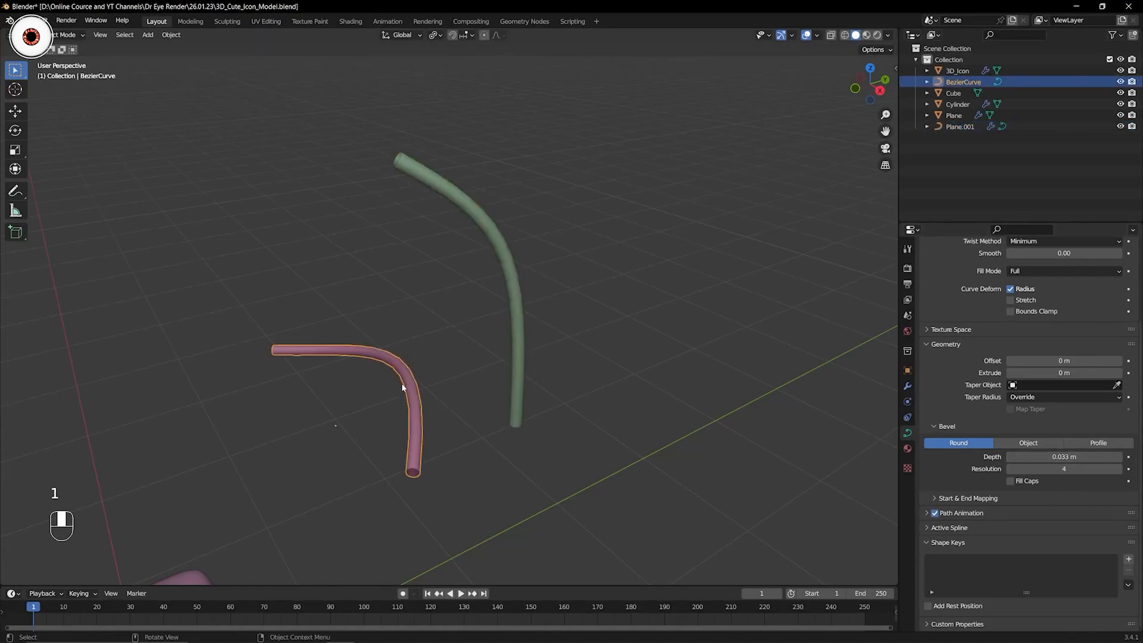
key(Tab)
key(alt+a)
drag(233, 322, 298, 367)
scroll(309, 365, down, 2)
middle_drag(334, 363, 371, 362)
key(g)
click(437, 346)
key(KP_3)
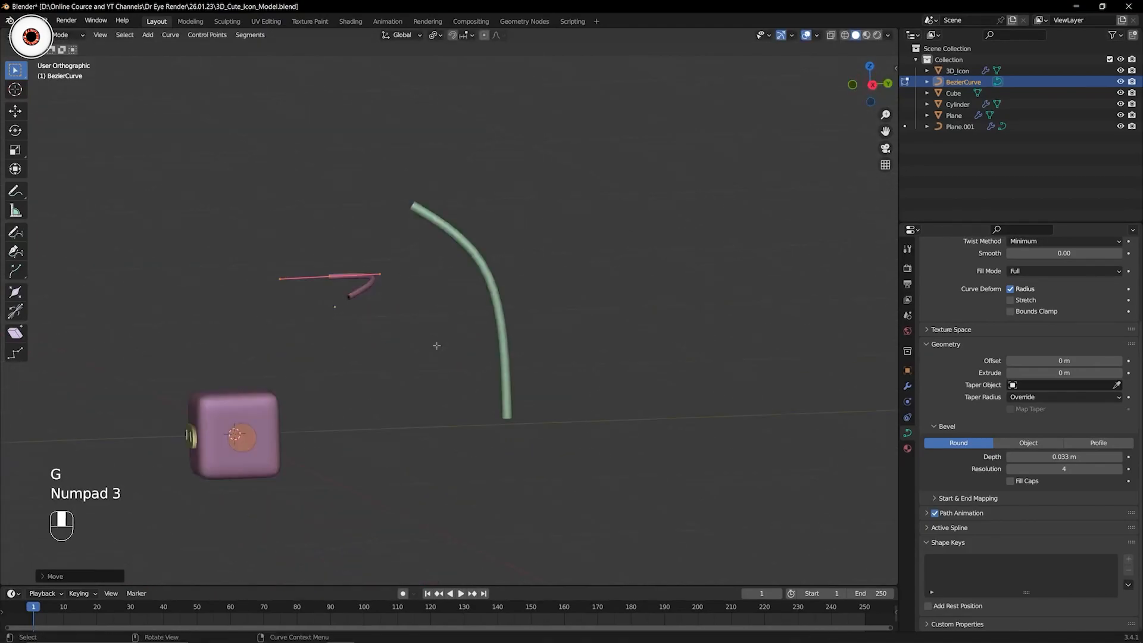
middle_drag(403, 321, 421, 357)
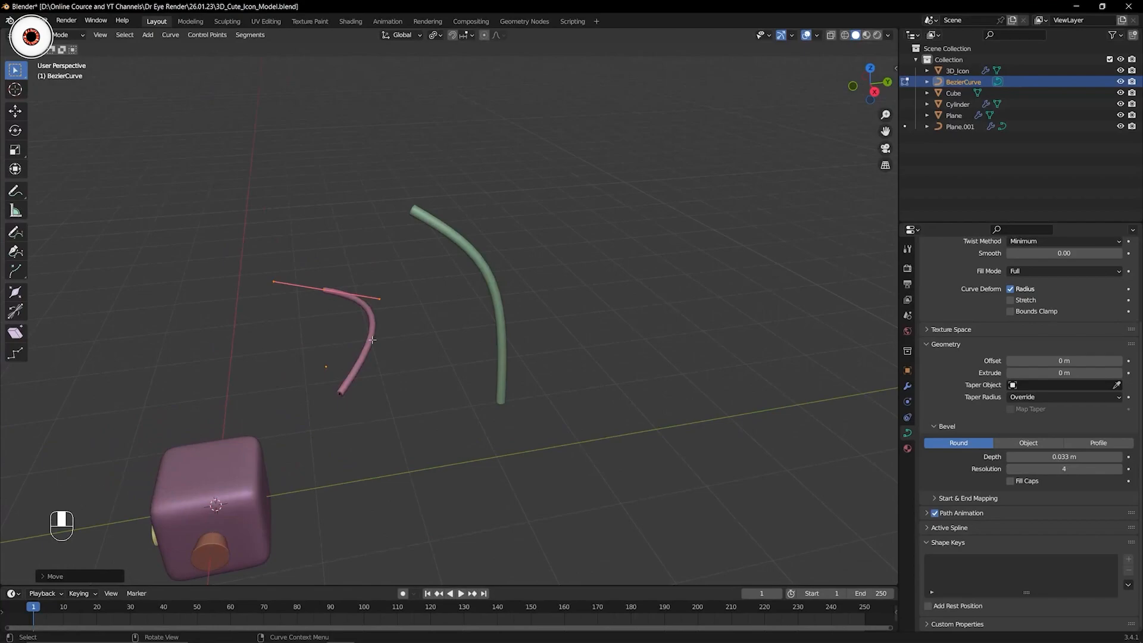
Return the Bezier curve to Object Mode and delete it.
key(ctrl+Tab)
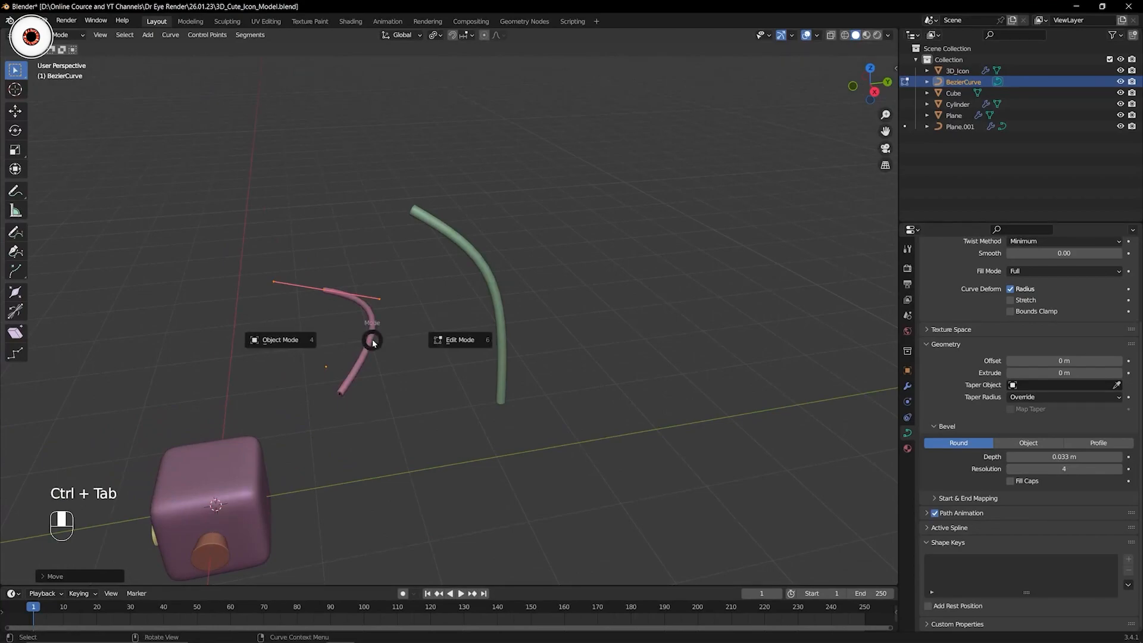
click(325, 341)
key(x)
click(358, 337)
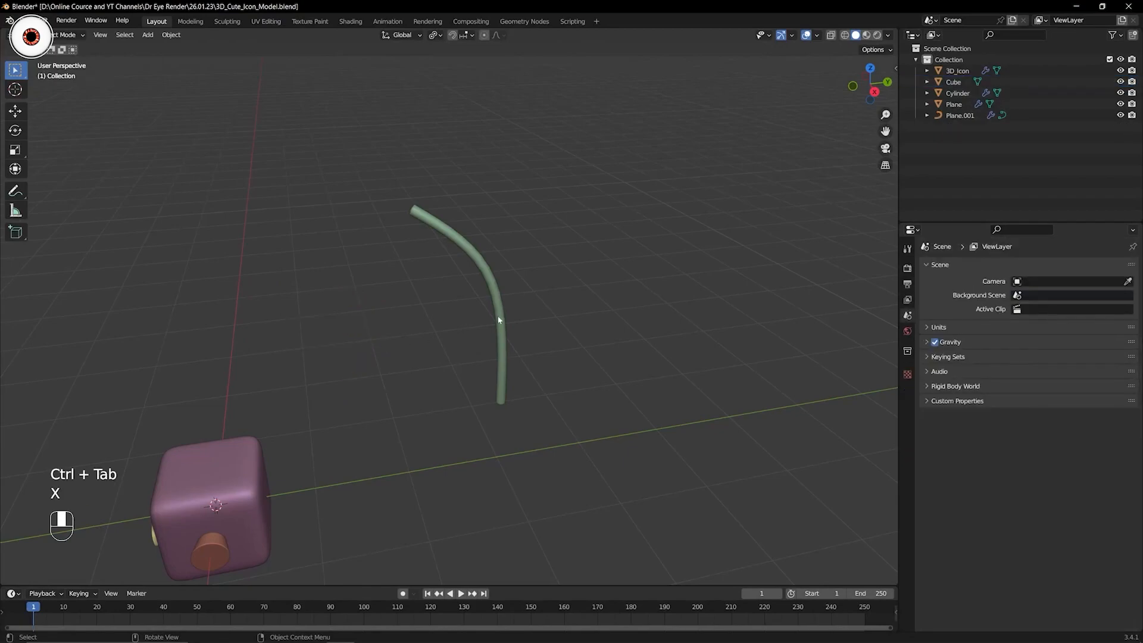
Try lowering the upper end point of the green tube in the right side view, and undo the move.
click(505, 314)
key(KP_3)
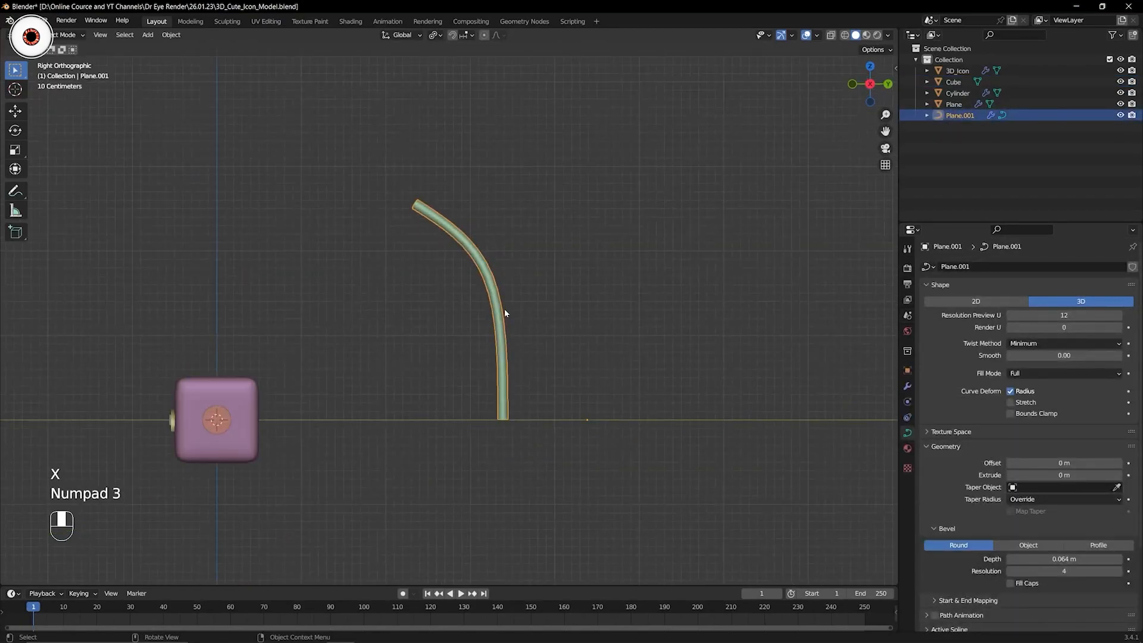
shift+middle_drag(505, 308, 543, 307)
key(Tab)
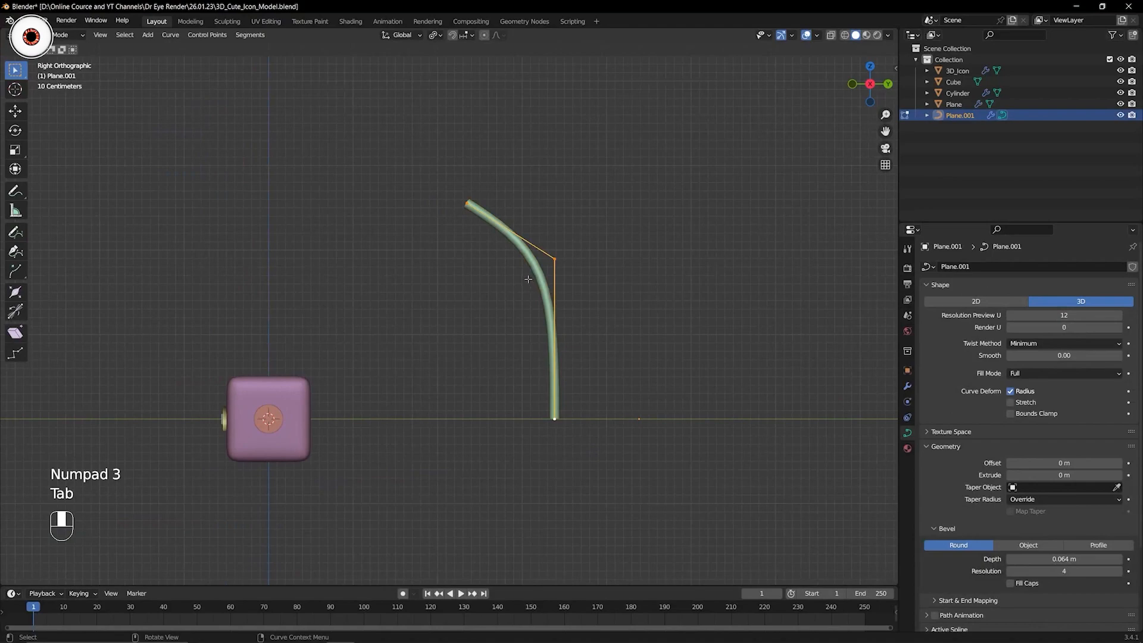
drag(433, 168, 497, 223)
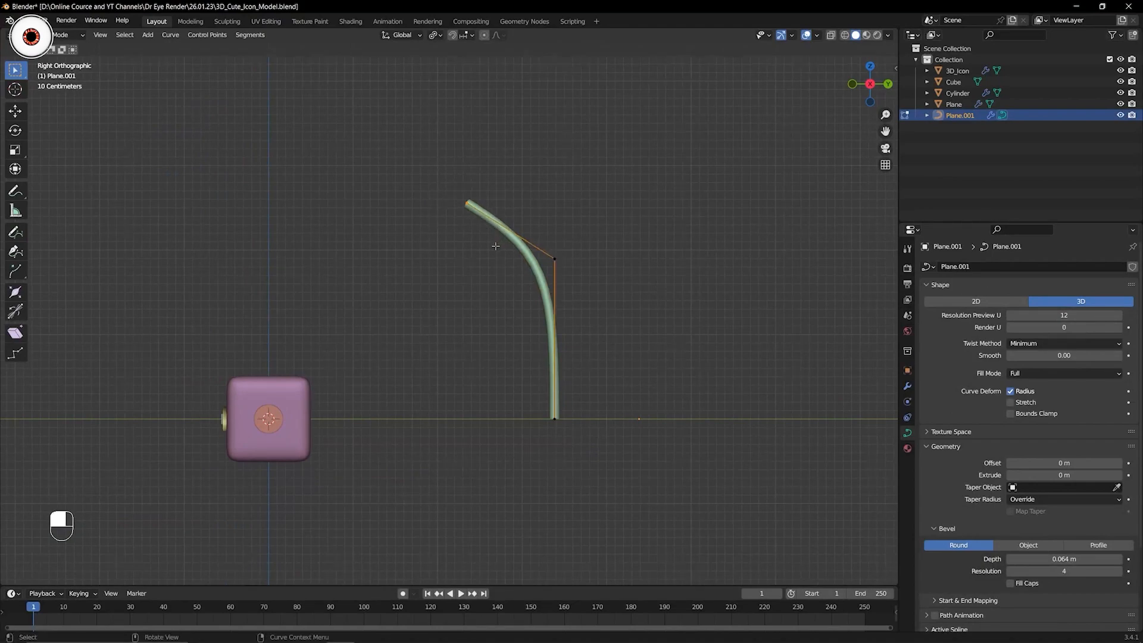
key(g)
click(478, 277)
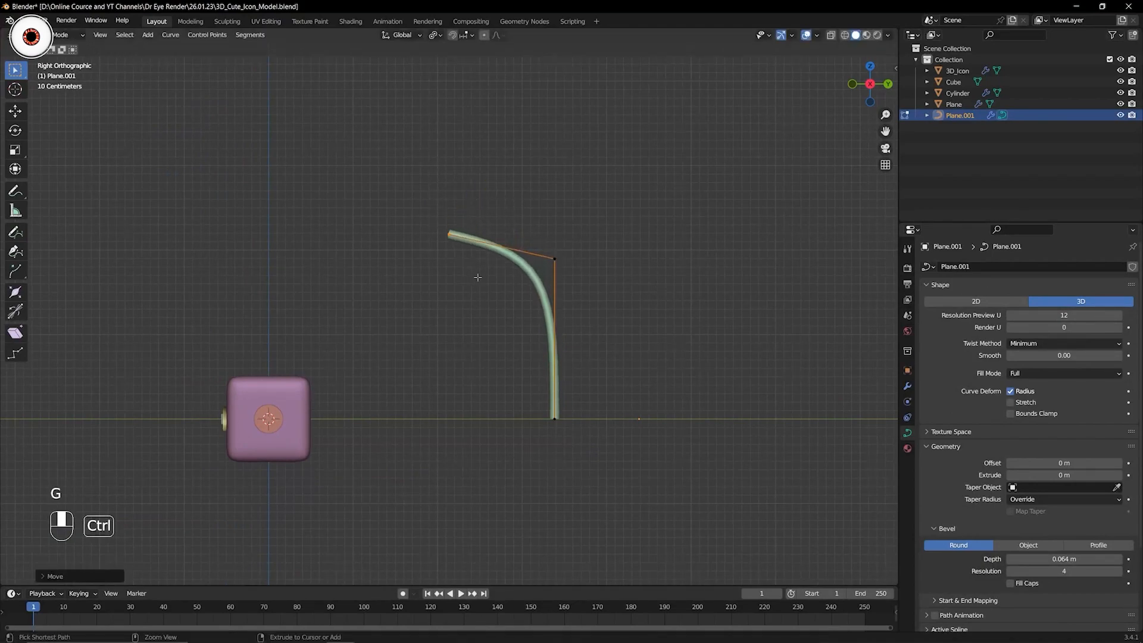
key(ctrl+z)
key(ctrl+Tab)
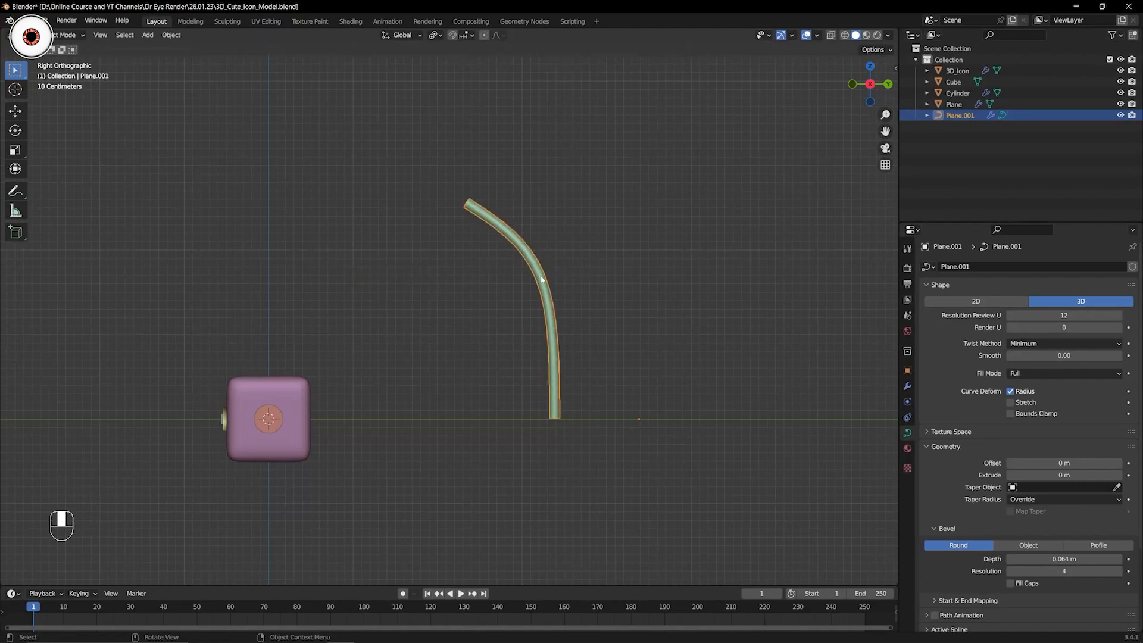
Set the green tube's origin to its geometry.
key(KP_7)
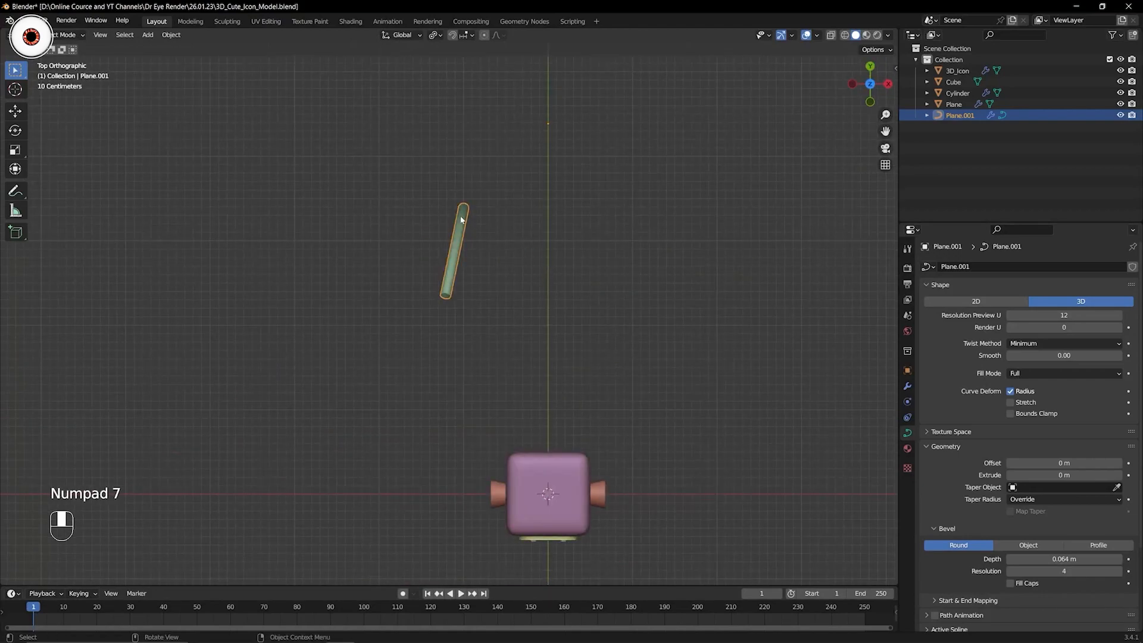
mouse_move(515, 233)
middle_down()
mouse_move(551, 245)
mouse_move(530, 245)
middle_up()
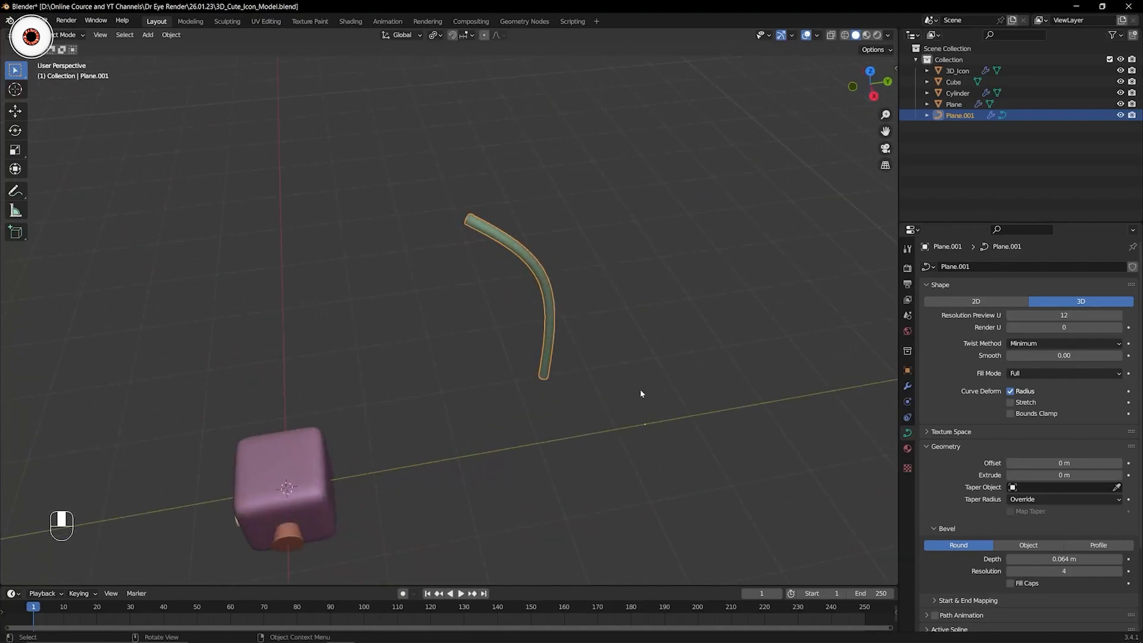
drag(628, 404, 660, 436)
key(Tab)
key(a)
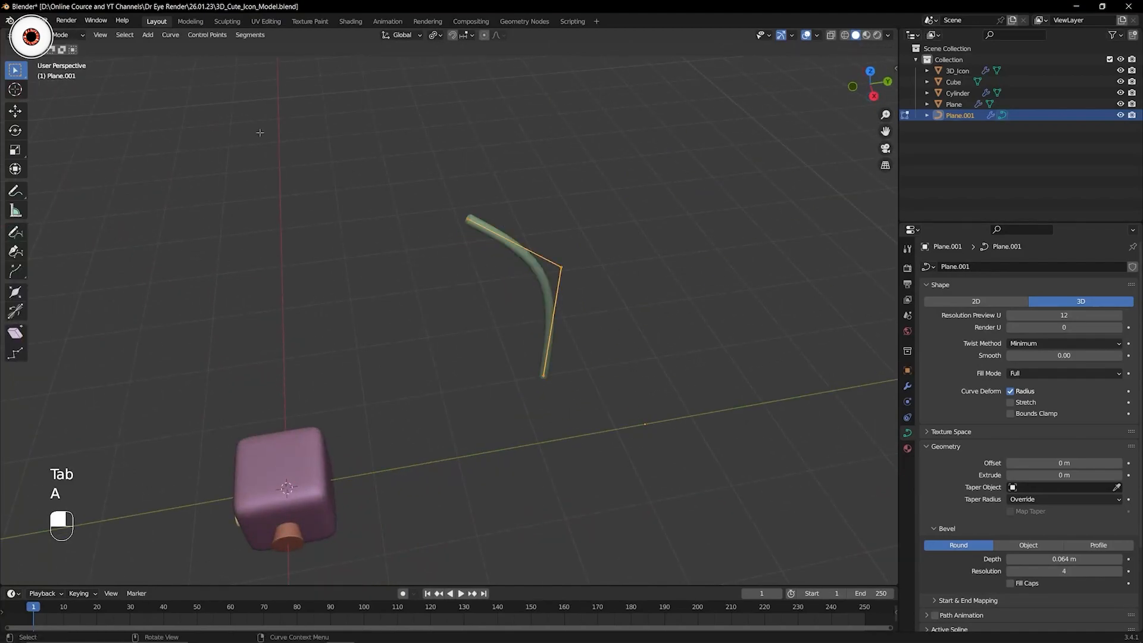
key(ctrl+Tab)
click(202, 131)
click(172, 35)
mouse_move(202, 58)
click(318, 70)
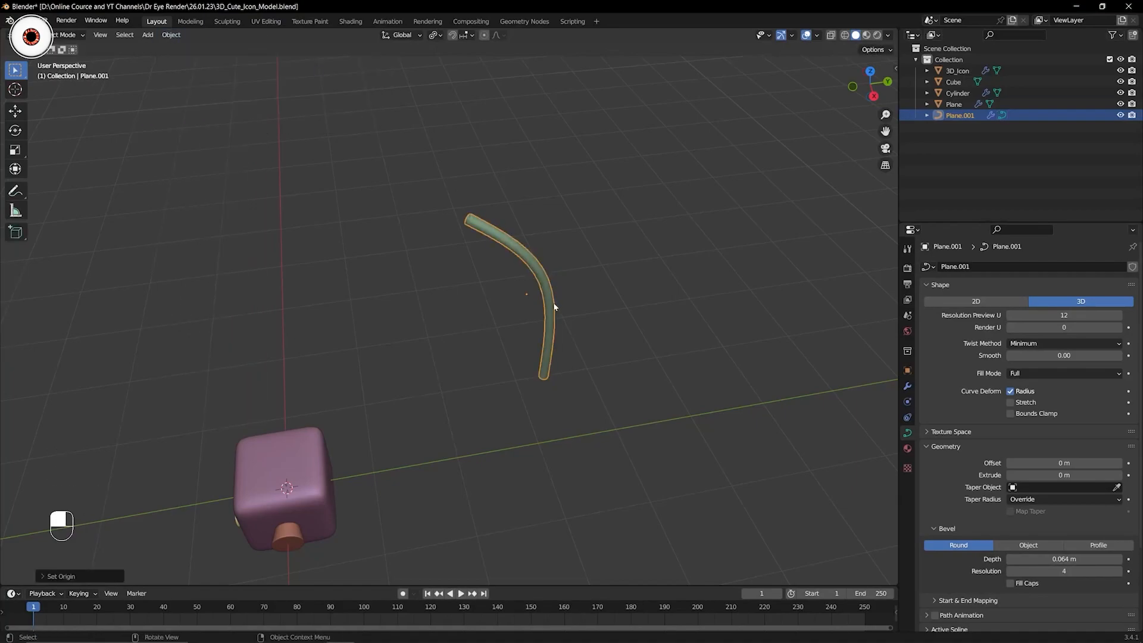
Rotate the green tube in the top view until it is parallel to the Y axis.
key(KP_1)
key(KP_7)
key(r)
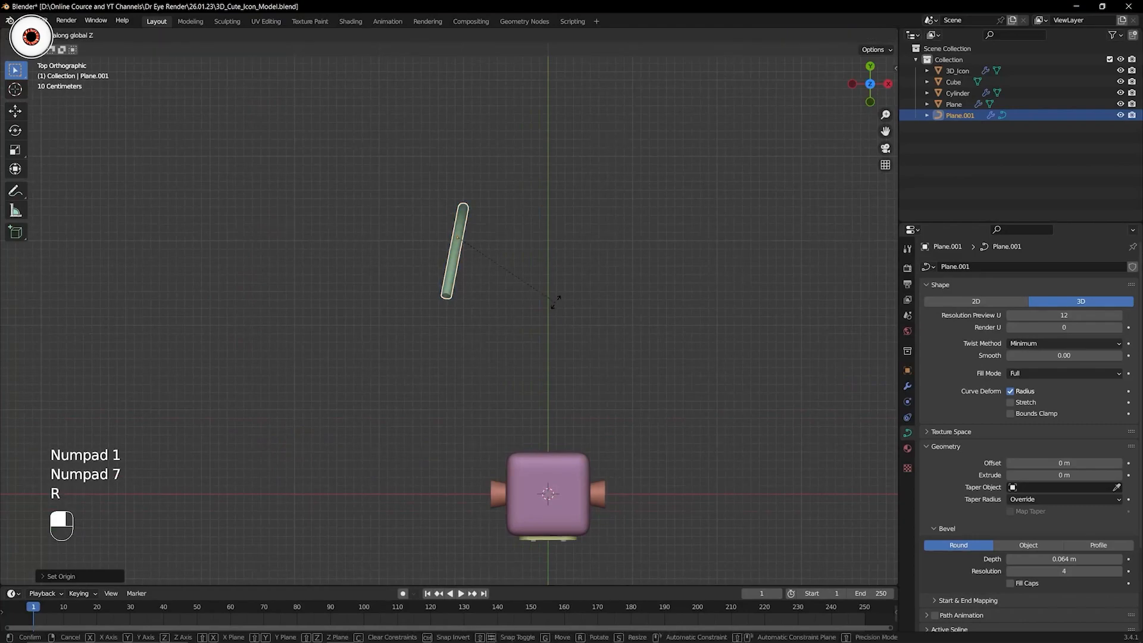
key(shift)
click(570, 277)
Move the green tube along the X axis to the cube's centre line.
key(g)
click(570, 277)
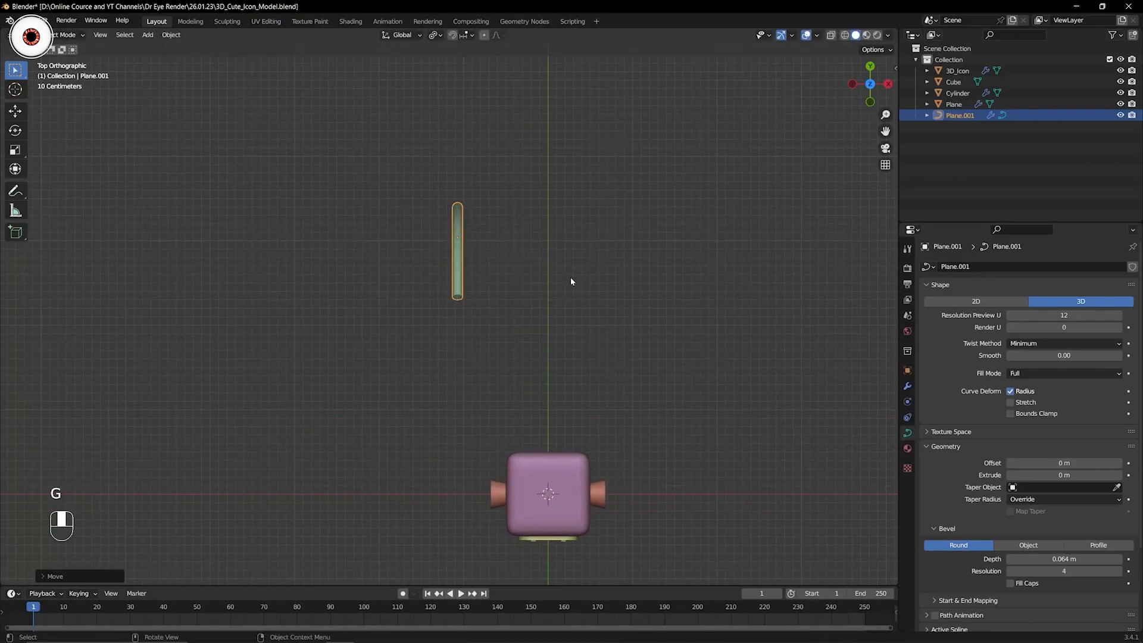
key(g)
key(x)
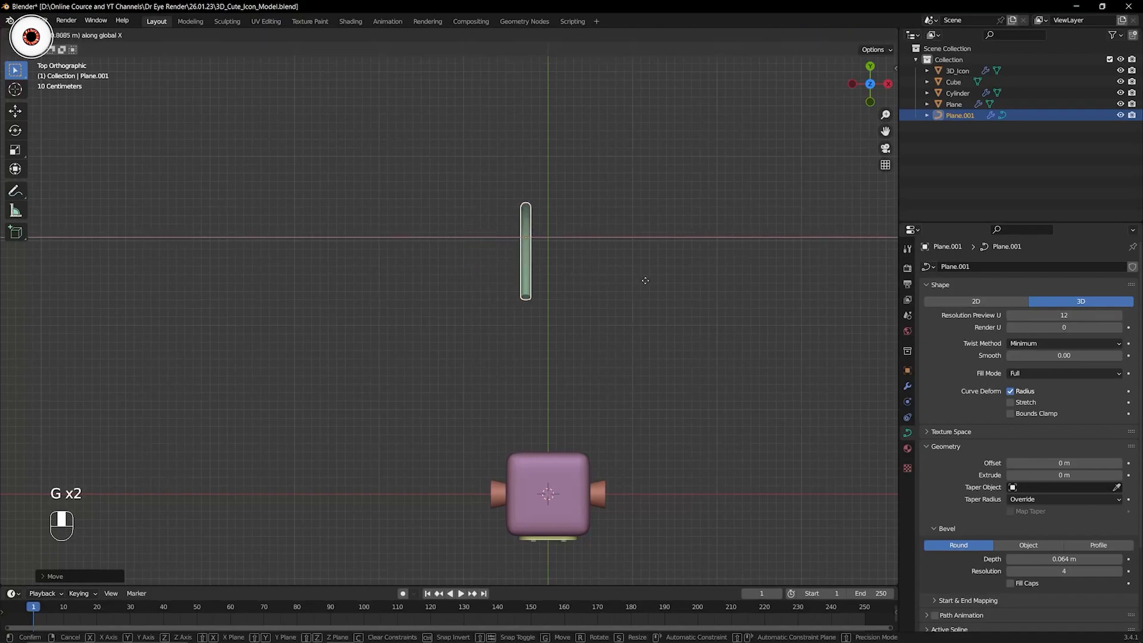
click(658, 298)
Scale the green tube down to about half its size in the right side view.
key(KP_3)
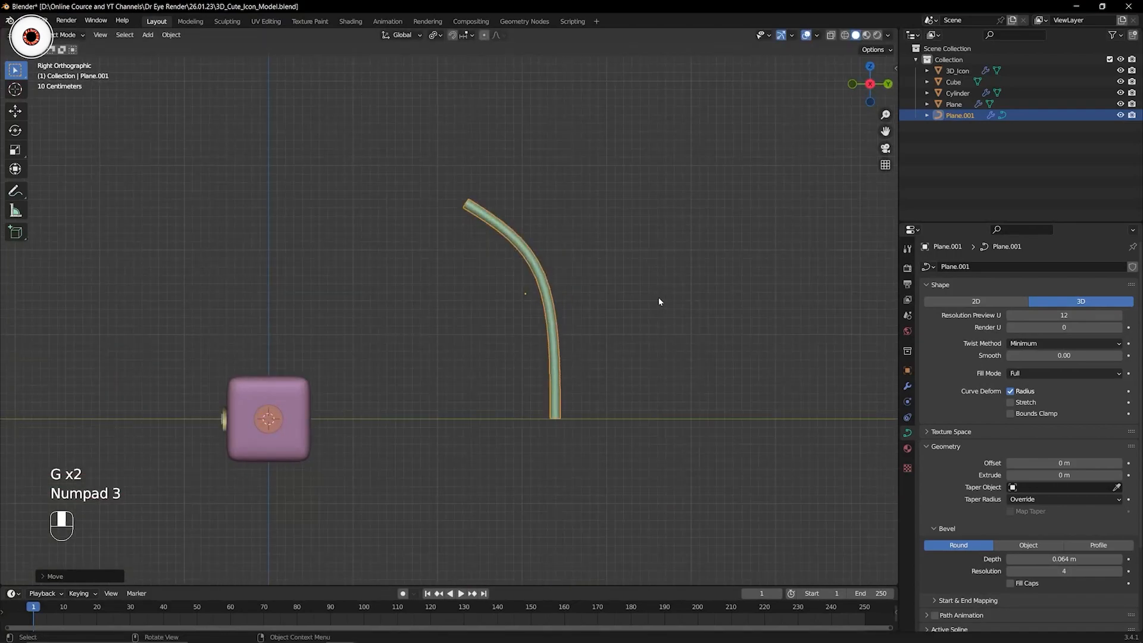
key(s)
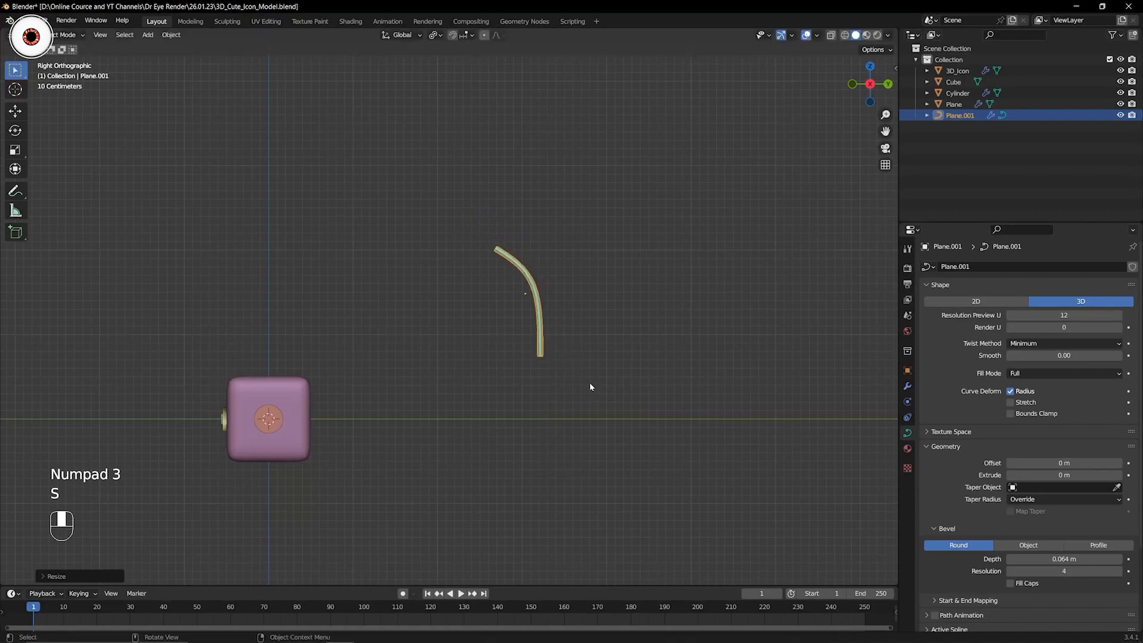
click(589, 383)
Move the green tube along the Y axis until it stands above the cube, and bring up the robot reference image for comparison.
key(g)
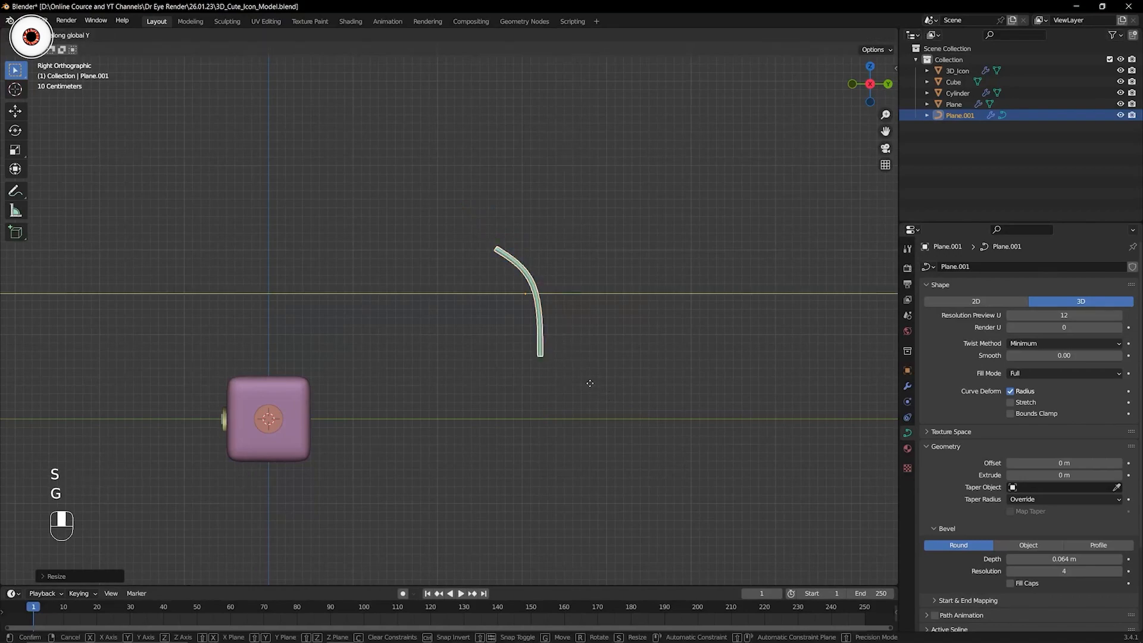
click(326, 376)
scroll(476, 276, up, 1)
shift+middle_drag(326, 376, 483, 387)
key(super)
click(397, 619)
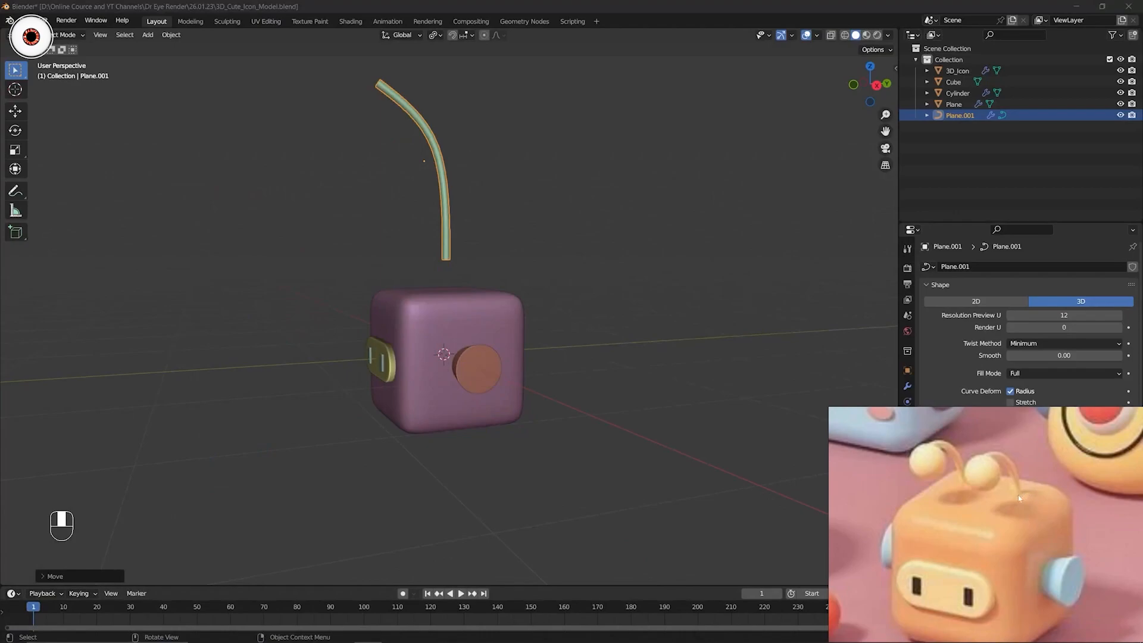
Move the green tube along the Y axis towards the rear of the cube in the top view.
click(619, 283)
key(KP_7)
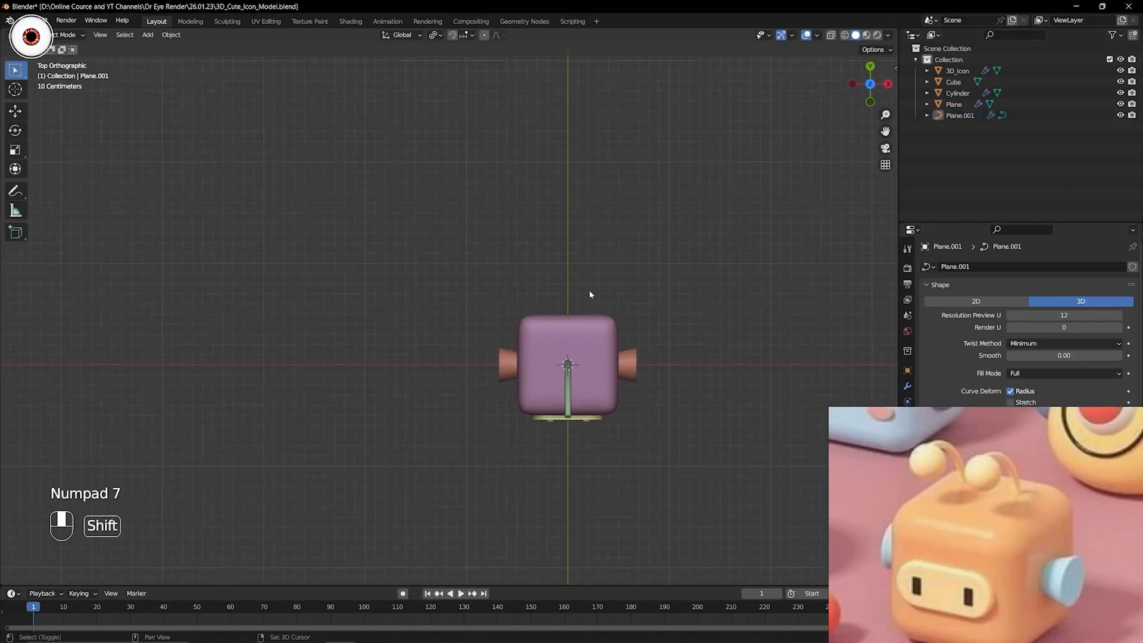
shift+middle_drag(588, 295, 501, 198)
scroll(511, 362, up, 3)
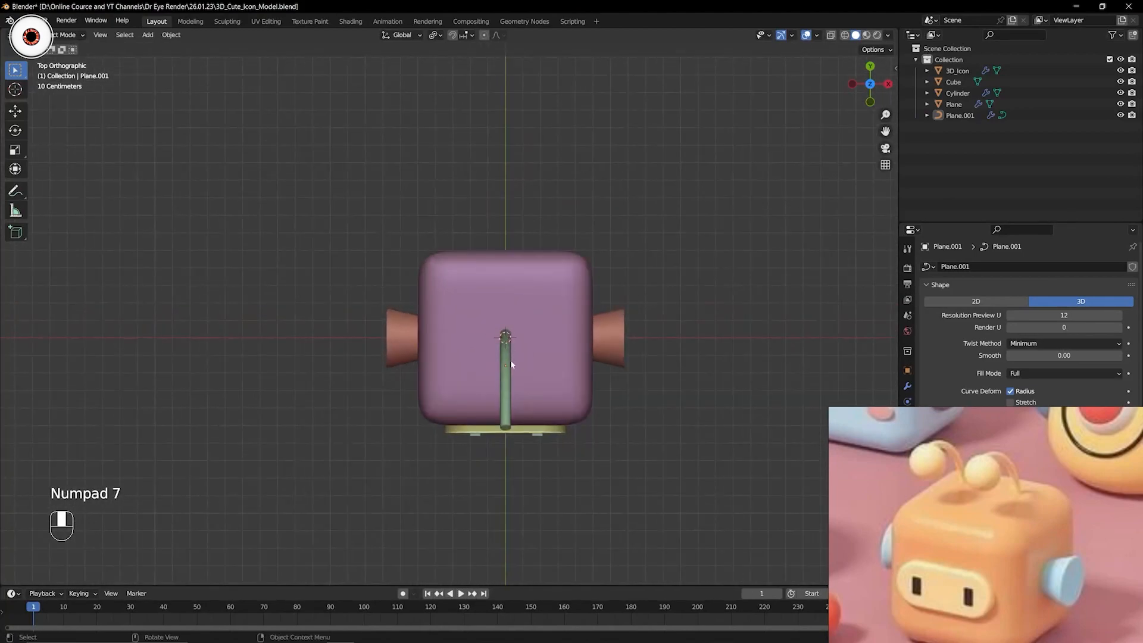
click(509, 362)
shift+middle_drag(555, 309, 476, 312)
scroll(464, 315, up, 2)
key(g)
key(y)
click(466, 251)
Move the green tube along the X axis to one side of the cube's centre line and fine-tune its Y position.
key(g)
key(x)
click(471, 251)
click(21, 114)
drag(460, 339, 511, 340)
drag(466, 296, 466, 295)
Lower the green tube along the Z axis until its base meets the cube's top face.
middle_drag(530, 304, 550, 204)
shift+middle_drag(545, 159, 536, 274)
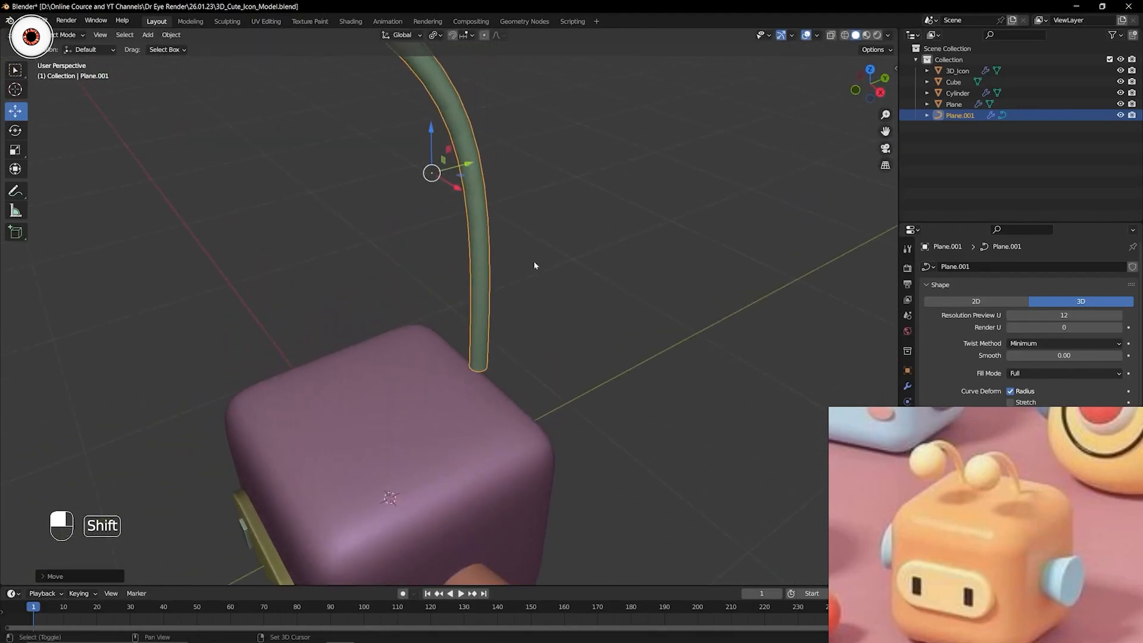
drag(436, 134, 498, 191)
scroll(503, 191, up, 2)
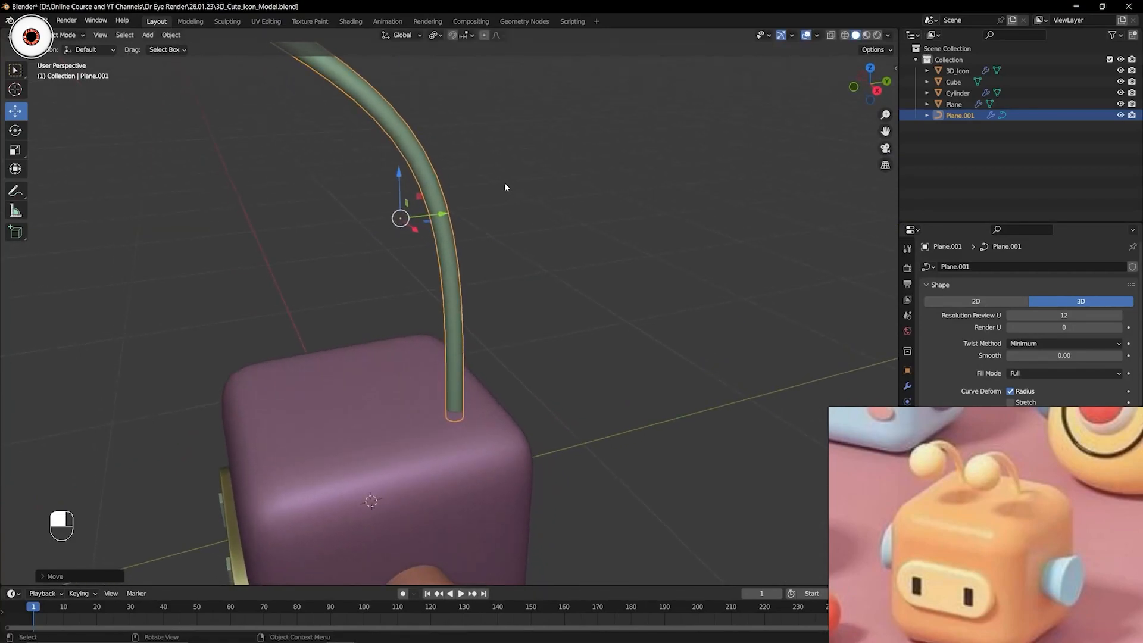
Open the green tube's curve for point editing in the right side view.
key(KP_3)
scroll(518, 173, down, 2)
shift+middle_drag(485, 197, 509, 236)
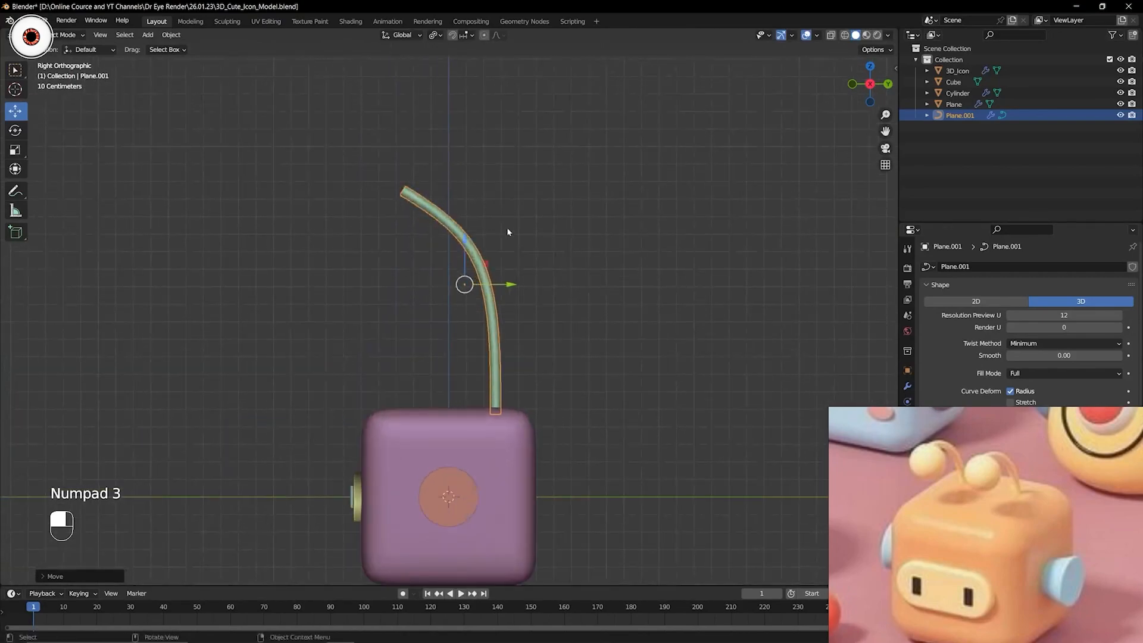
scroll(506, 232, up, 2)
key(Tab)
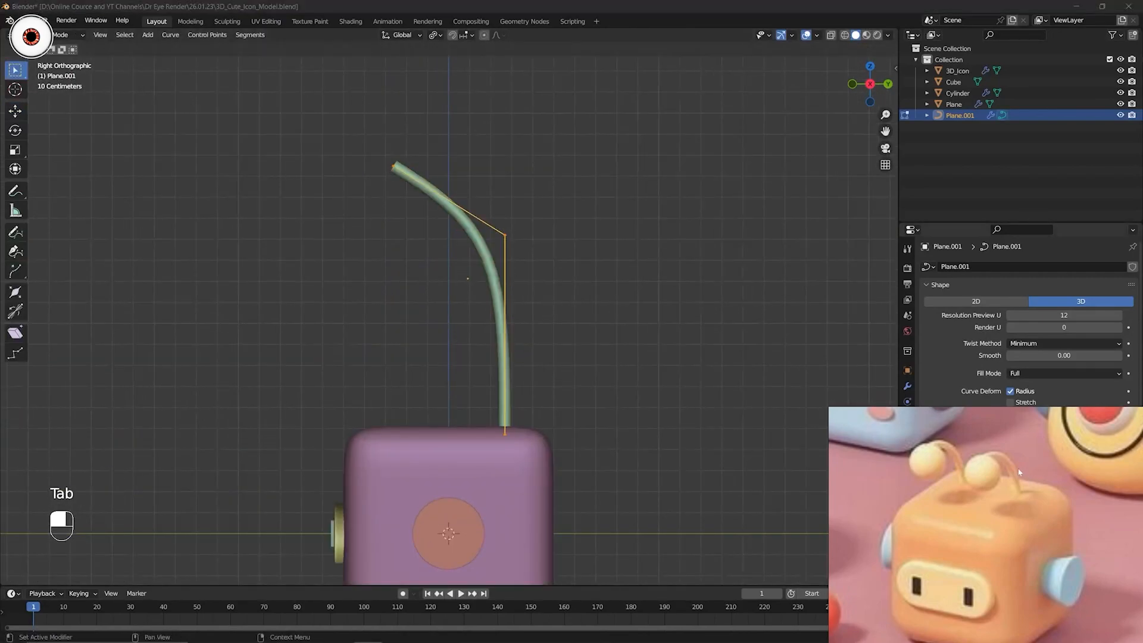
Compare the green tube with and without its Subdivision modifier in the viewport, leaving the modifier displayed.
click(908, 386)
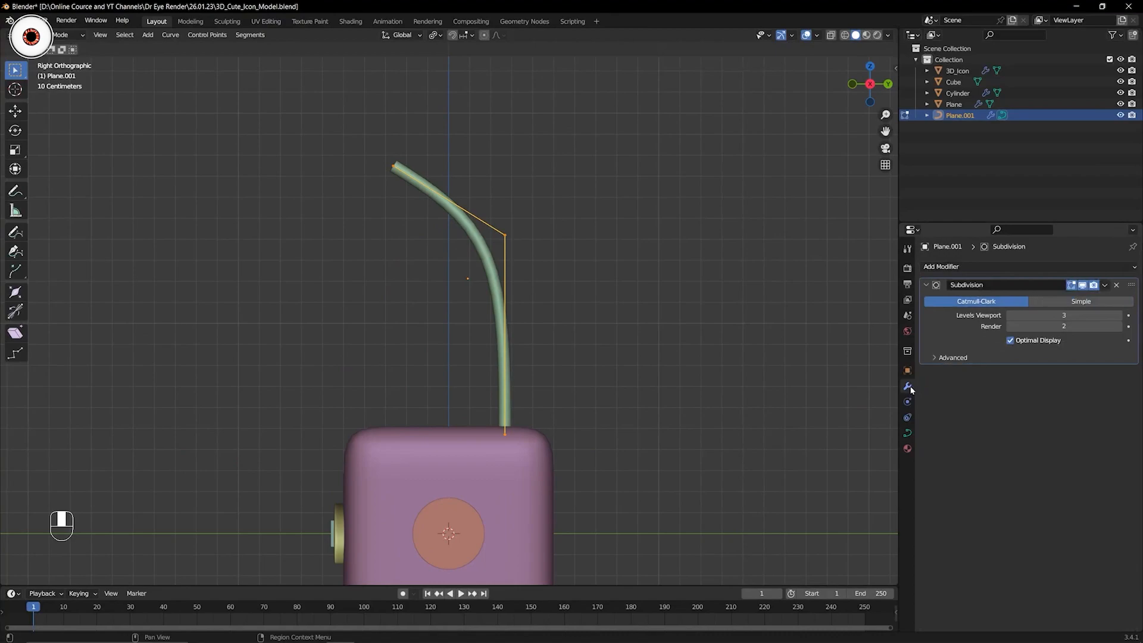
click(1083, 285)
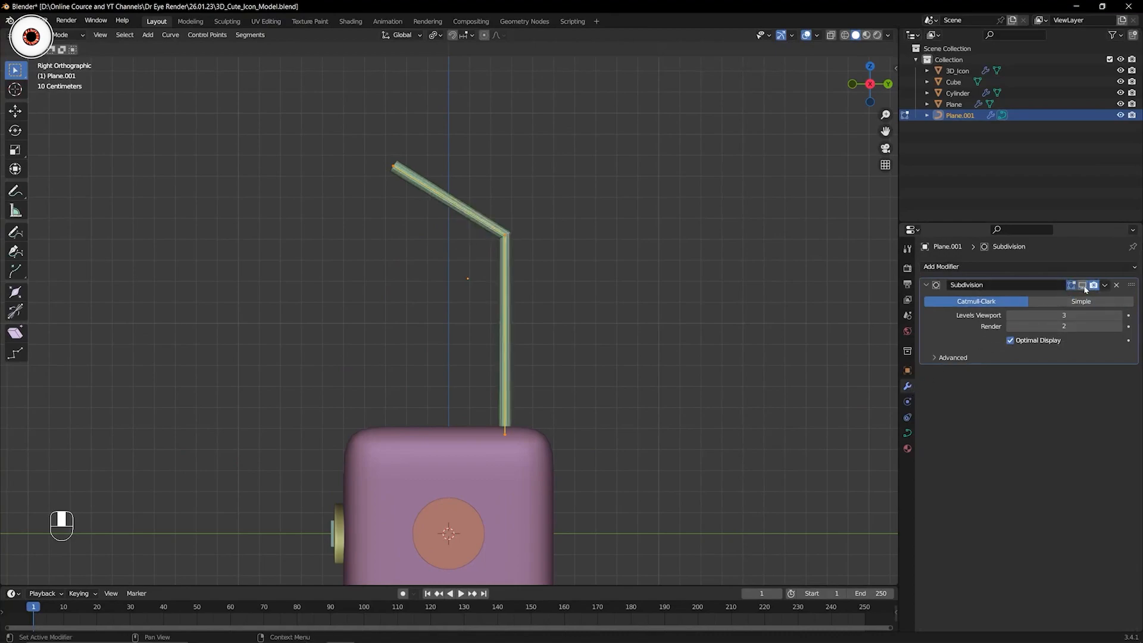
click(1084, 290)
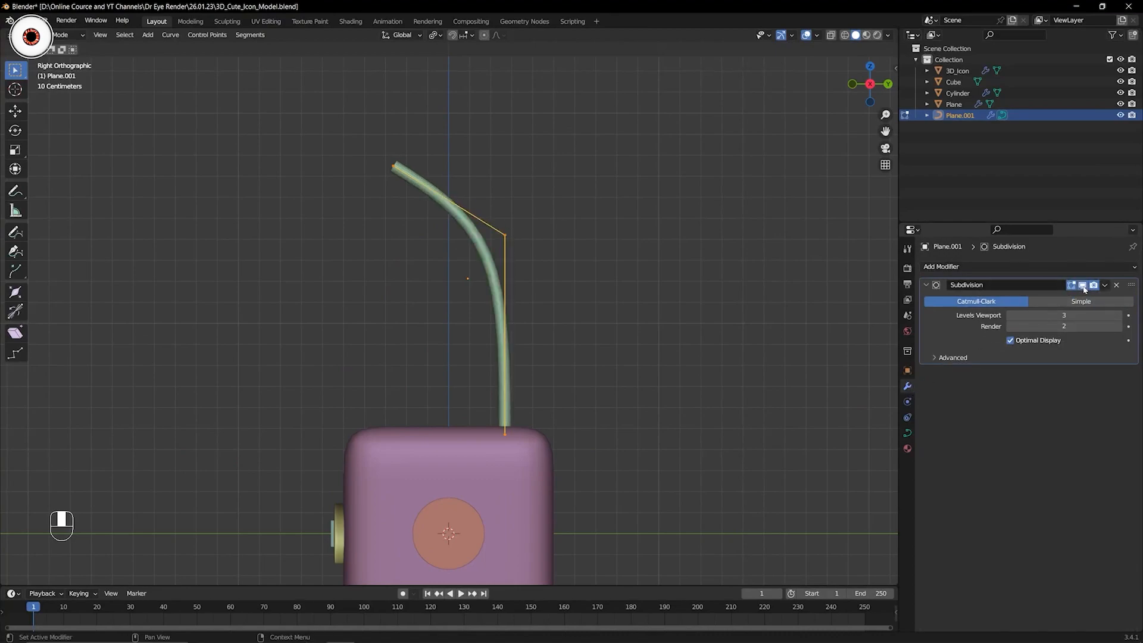
click(1083, 288)
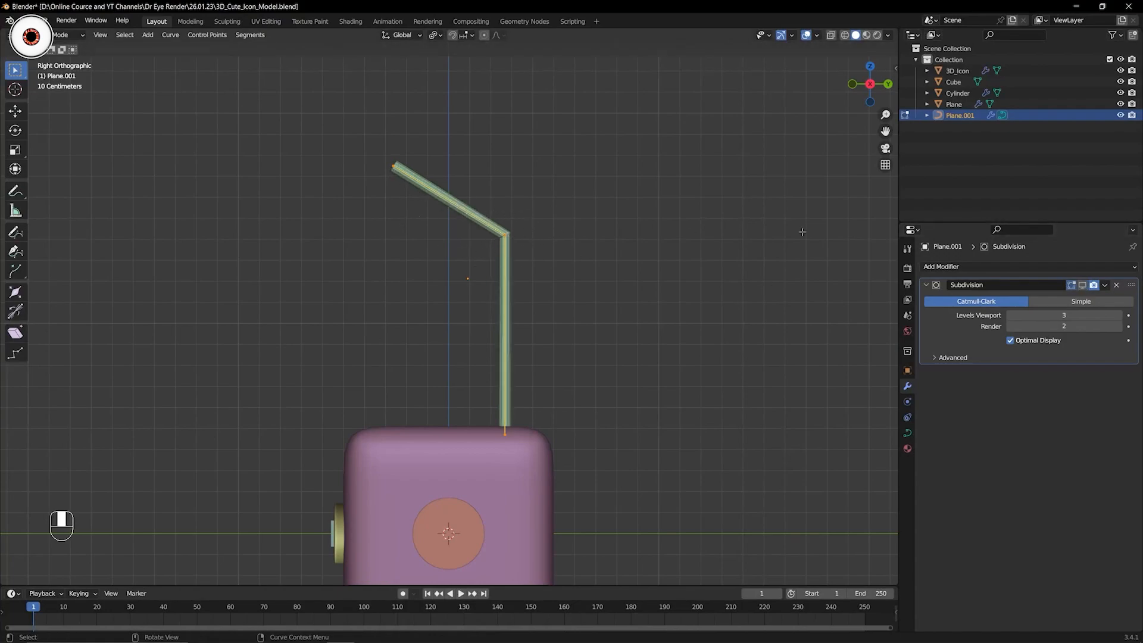
click(1083, 289)
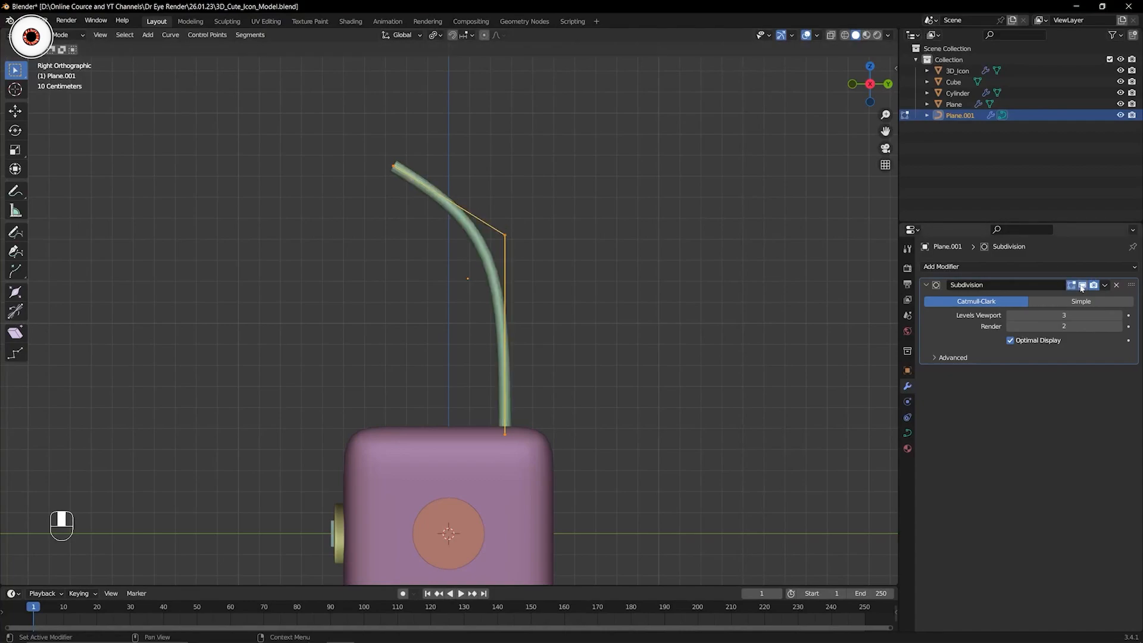
Bring back the robot reference image and lower the tube's bend control point closer to the cube.
key(super)
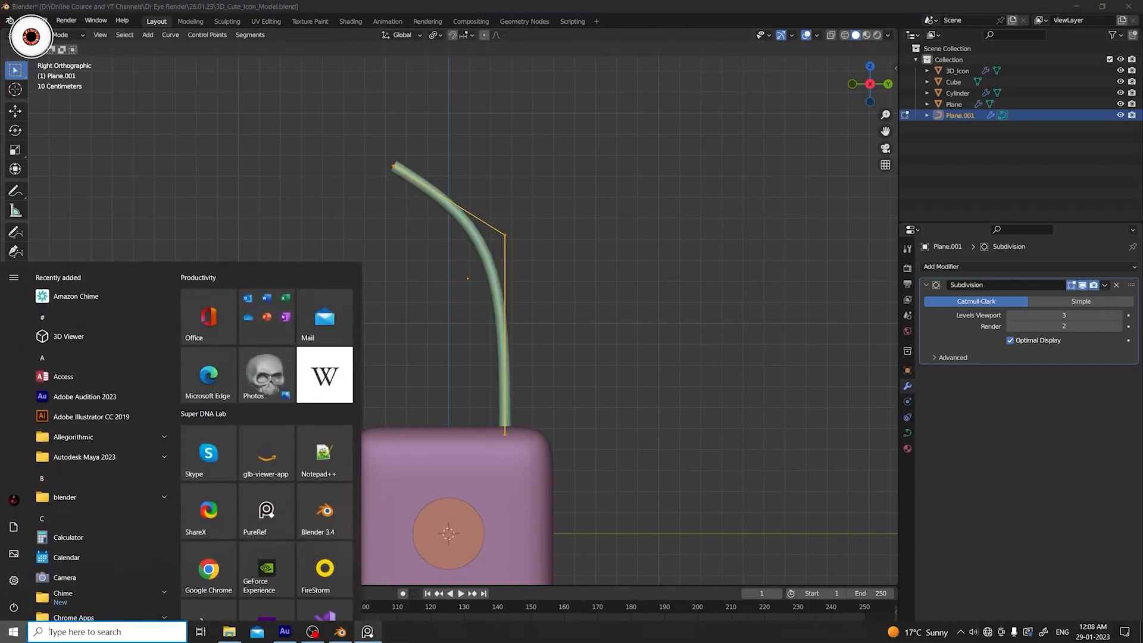
click(368, 632)
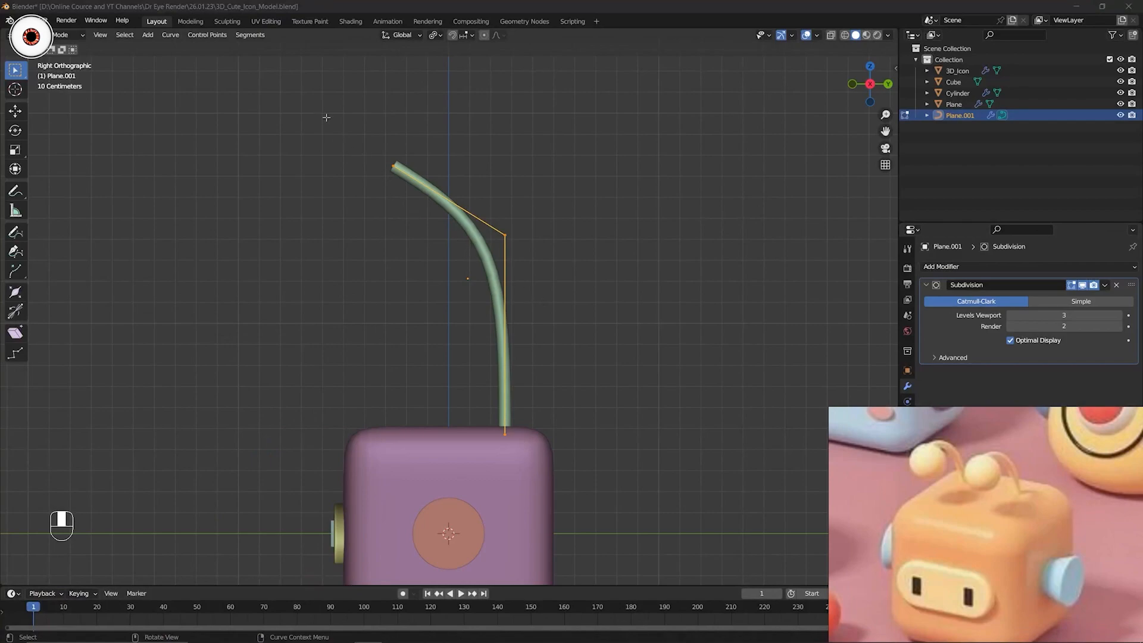
drag(481, 222, 525, 256)
key(g)
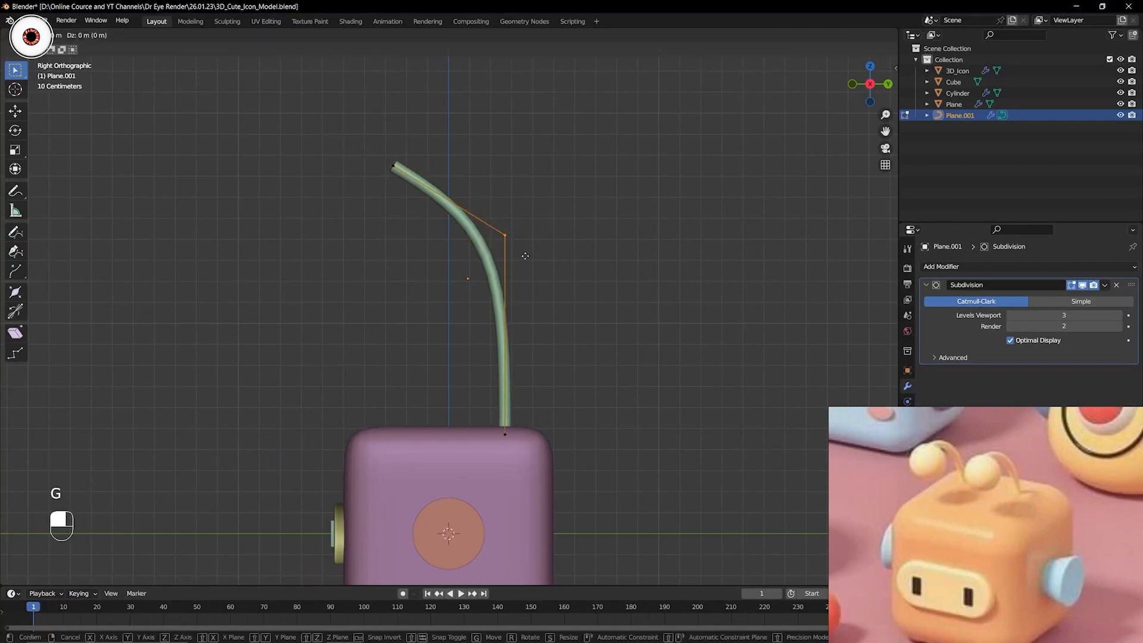
click(532, 312)
Lower the tube's tip control point along Z and extend it along Y towards the robot's face side.
drag(351, 160, 412, 203)
key(g)
key(z)
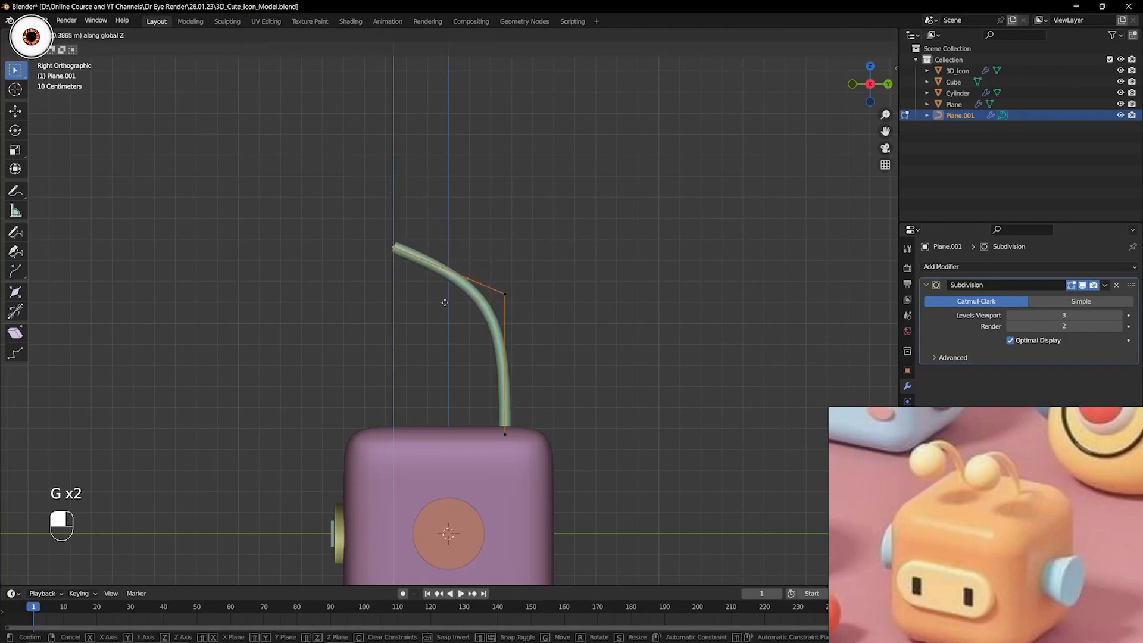
click(445, 305)
key(g)
key(y)
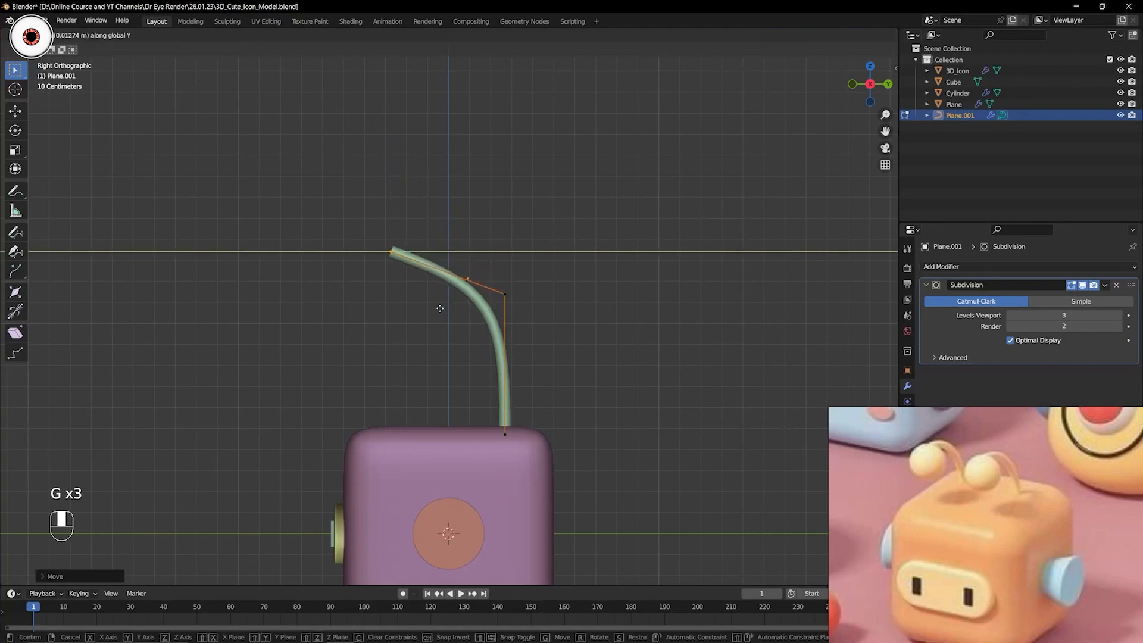
click(402, 309)
Move the tube's bend control point slightly up and outward towards the rear to round the arch.
click(505, 294)
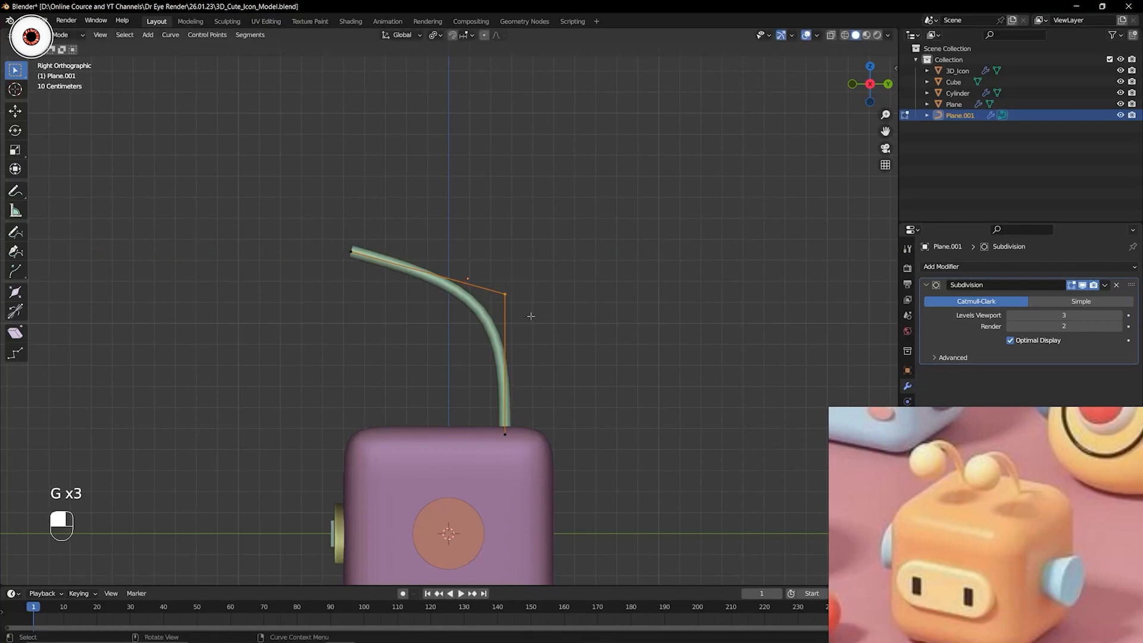
key(g)
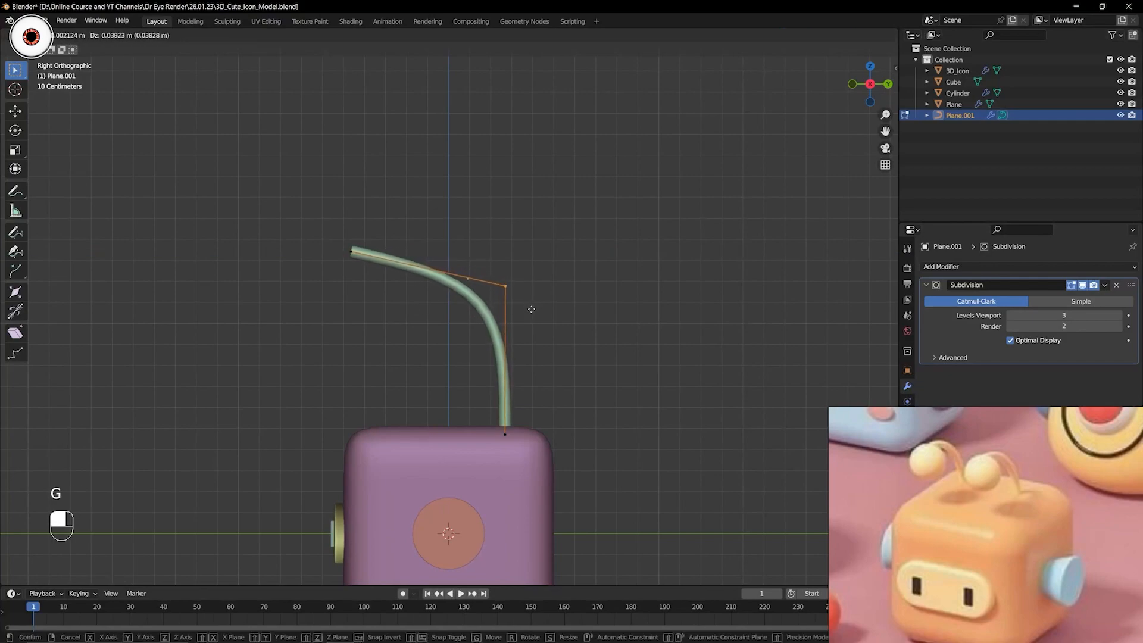
click(536, 296)
key(g)
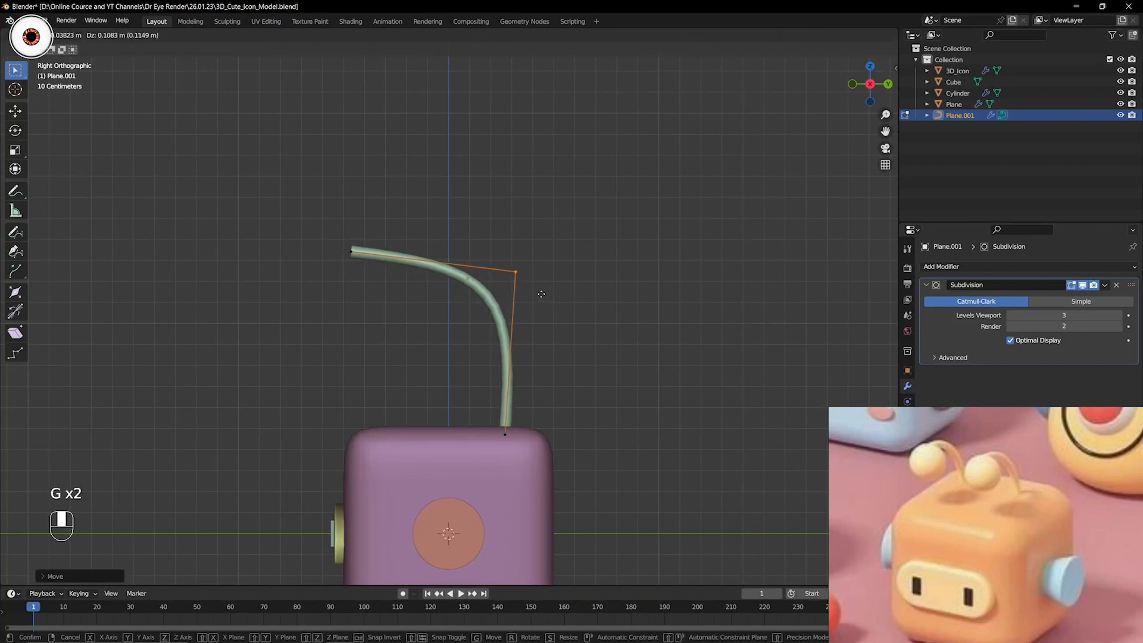
click(536, 293)
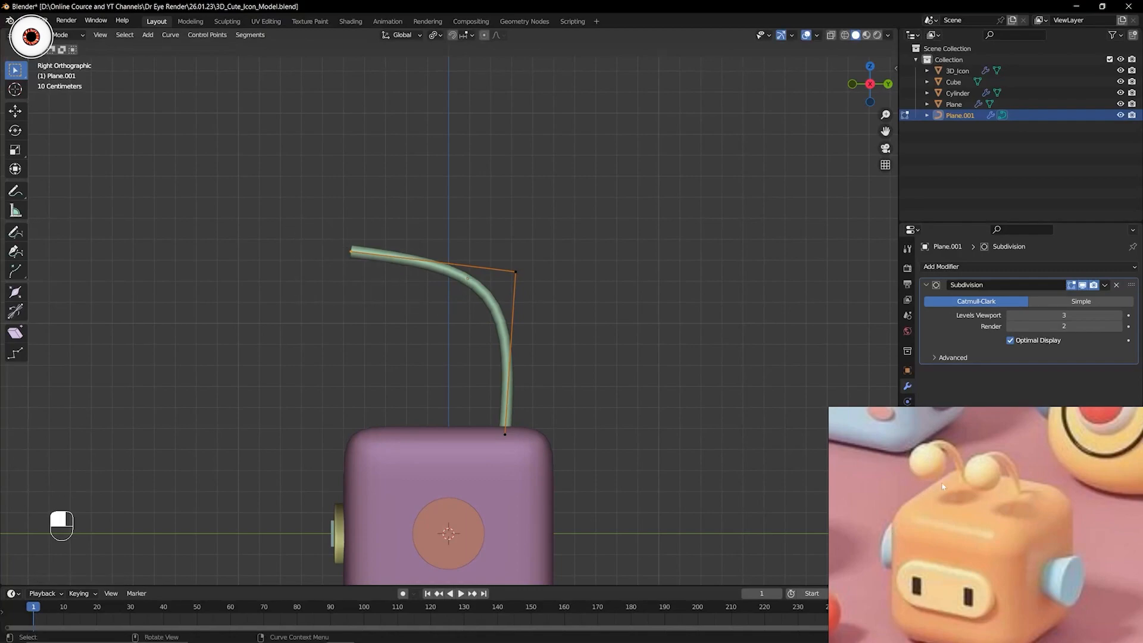
Leave point editing and scale the whole green tube down, refining its size in the right side view.
scroll(695, 309, down, 4)
middle_drag(694, 310, 625, 309)
scroll(507, 322, up, 3)
key(ctrl+Tab)
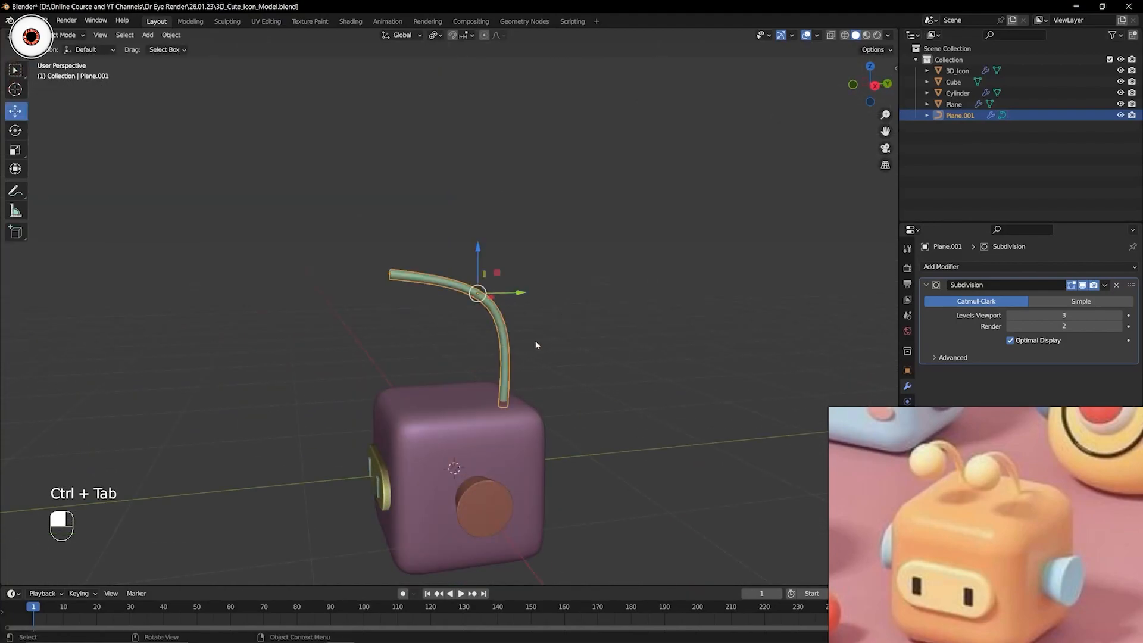
scroll(505, 295, up, 1)
key(s)
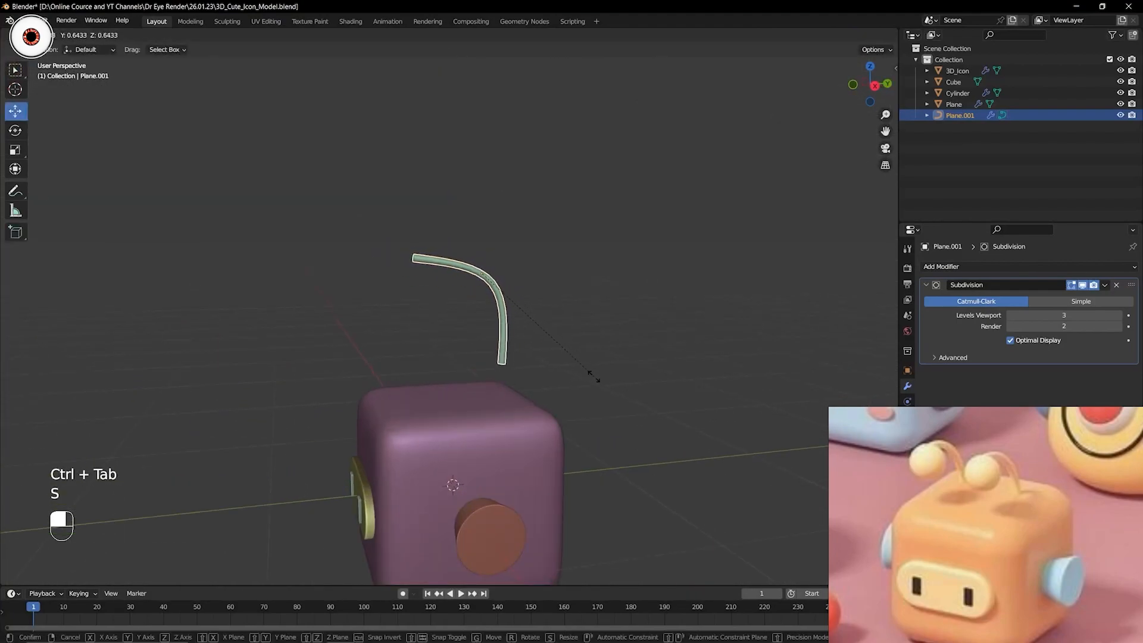
click(588, 373)
key(KP_3)
key(s)
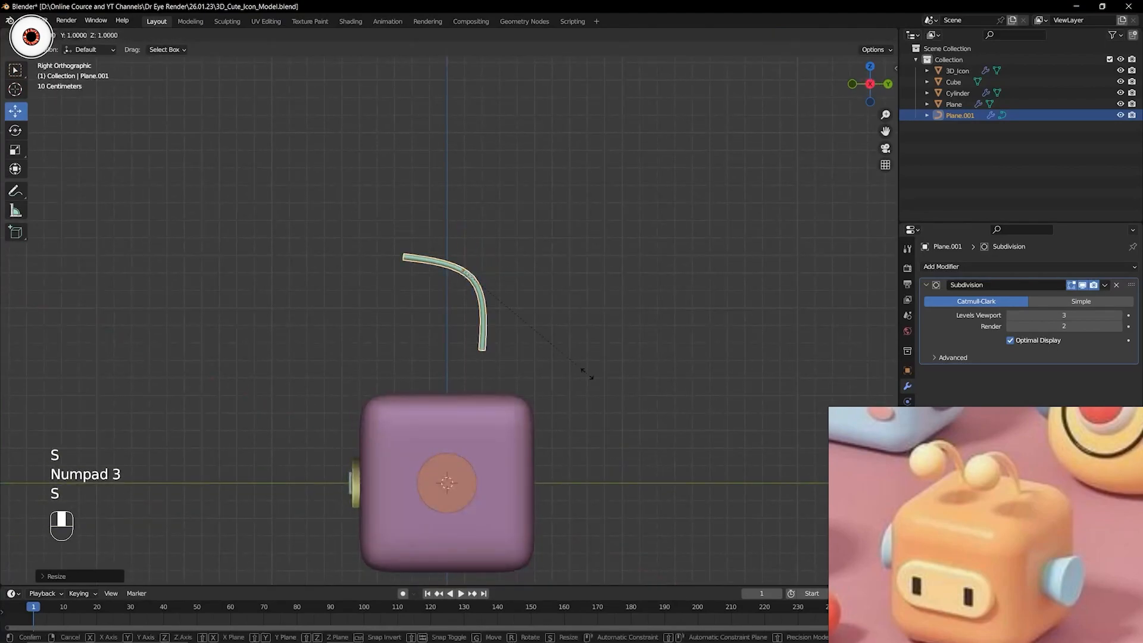
click(520, 352)
Lower the green tube along the Z axis until its base sinks slightly into the cube's top.
key(g)
key(z)
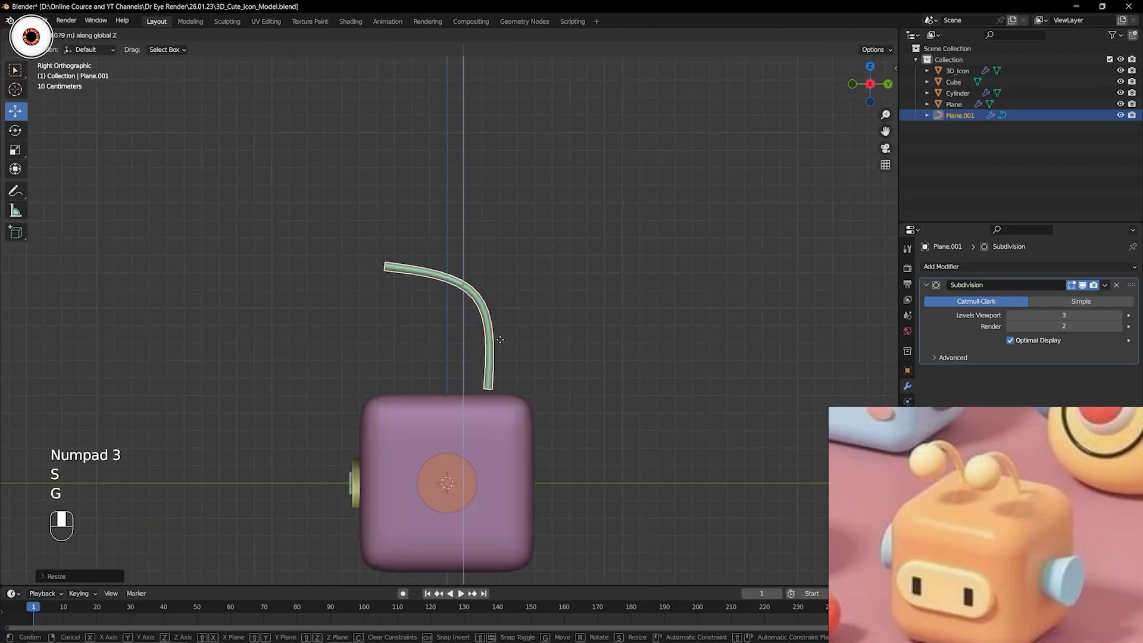
click(493, 324)
Rotate the green tube slightly about the X axis so that its lower stem stands upright.
middle_drag(493, 324, 487, 355)
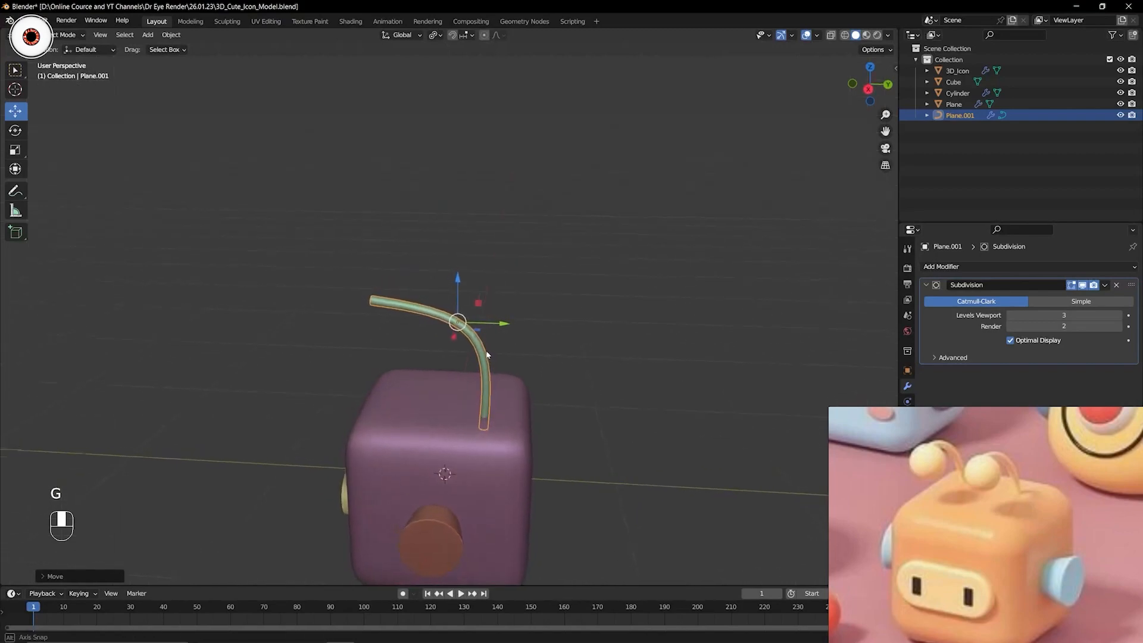
key(r)
key(x)
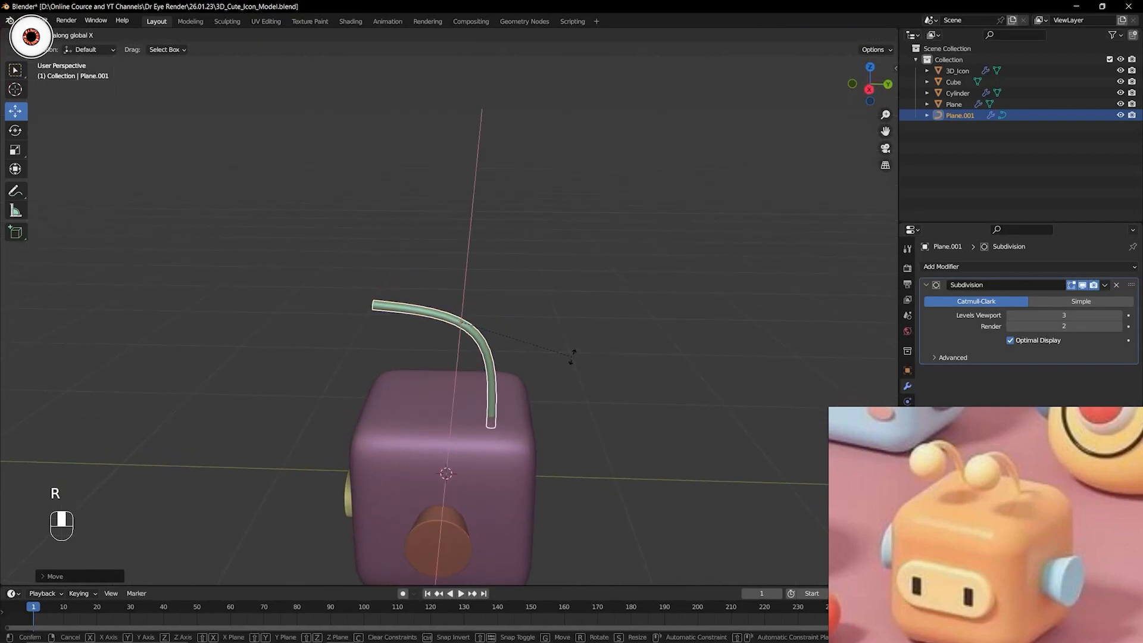
click(573, 355)
Reopen the tube's curve for editing in the right side view and move its tip control point slightly outward.
key(KP_3)
key(Tab)
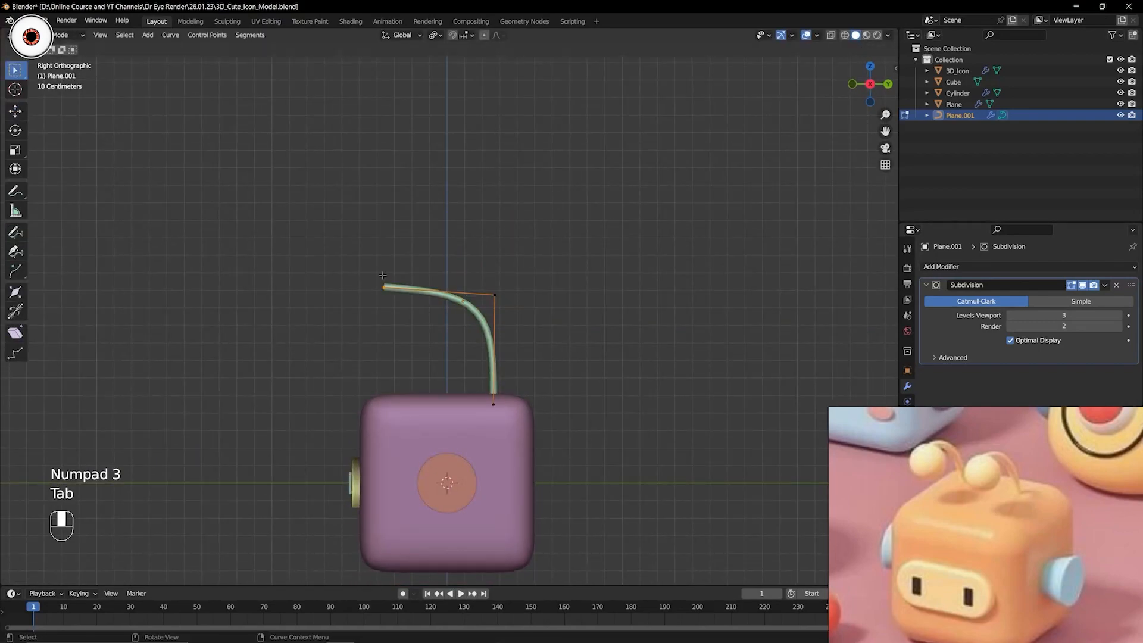
key(g)
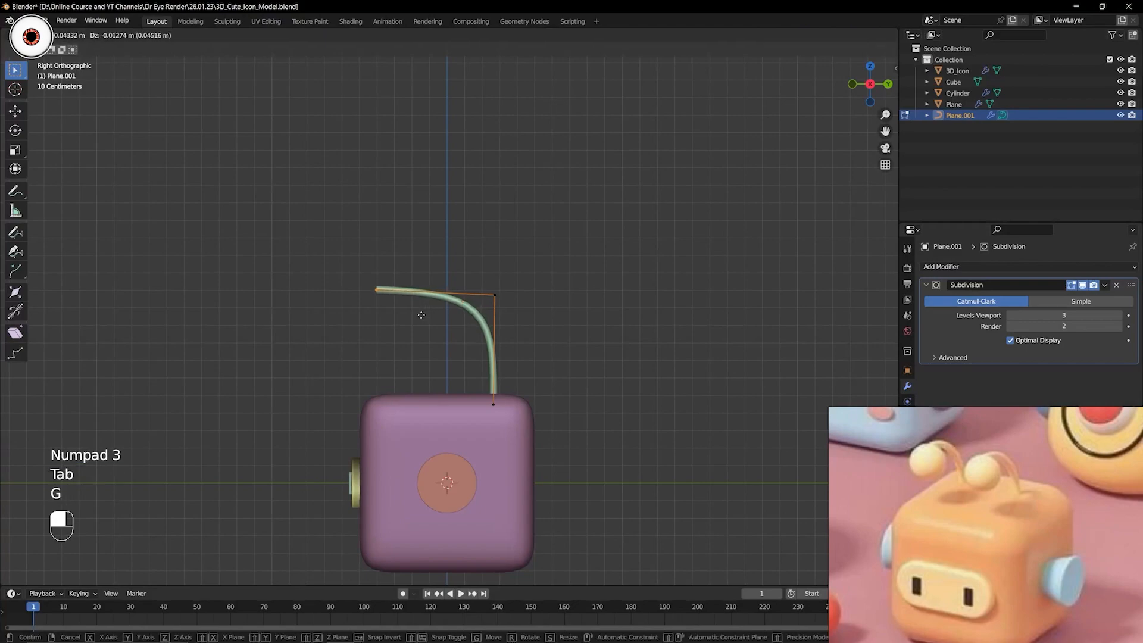
Reshape the antenna curve in side view by shifting its bend point slightly toward the front and lowering its tip point.
click(412, 332)
key(r)
click(475, 323)
drag(474, 272, 526, 317)
key(g)
click(512, 319)
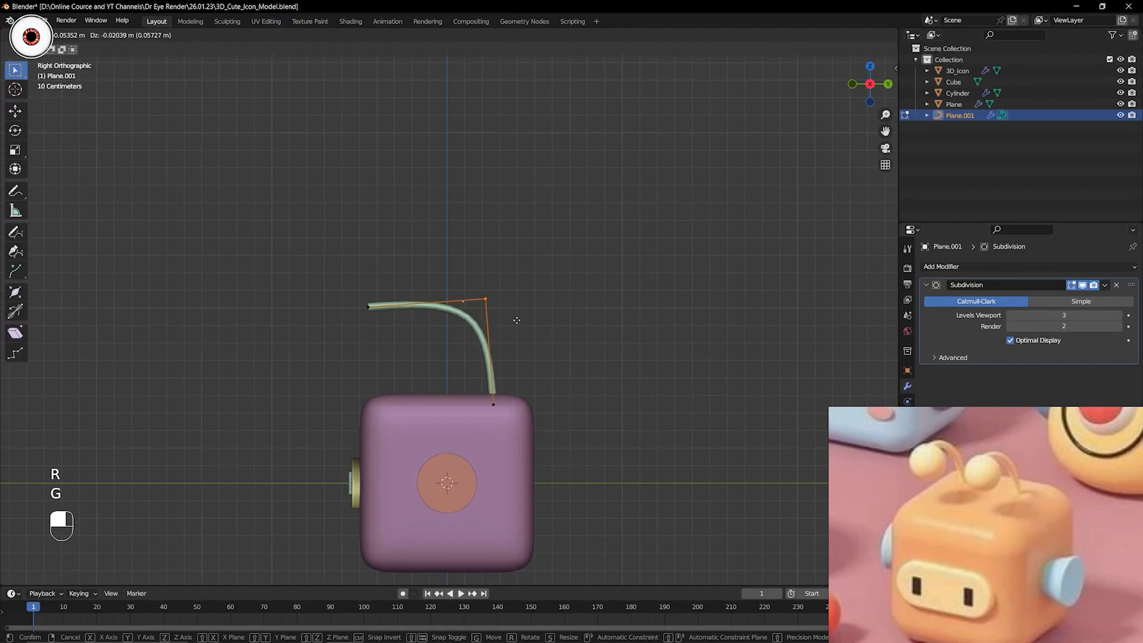
click(414, 355)
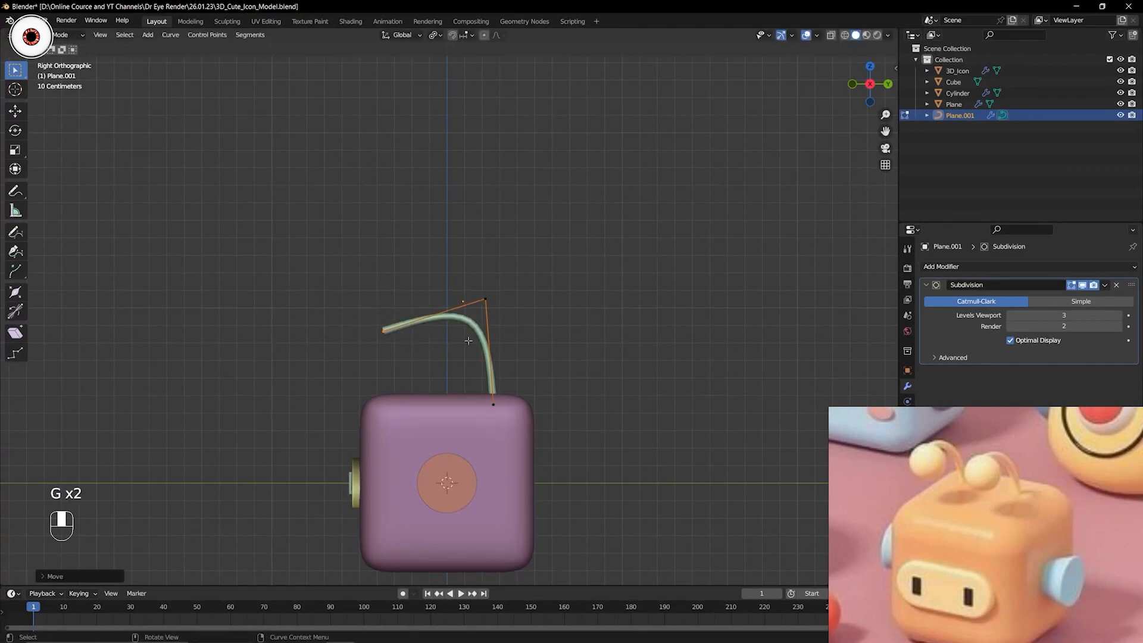
Nudge the antenna's bend point slightly down and forward, lower its tip a little more, and leave curve editing.
key(g)
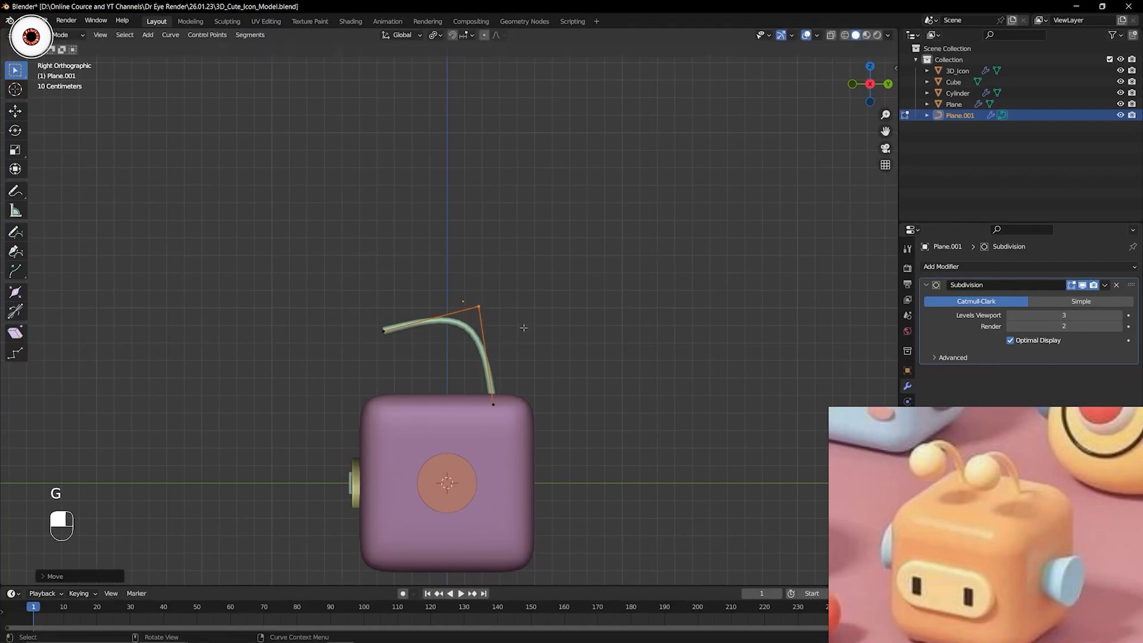
key(g)
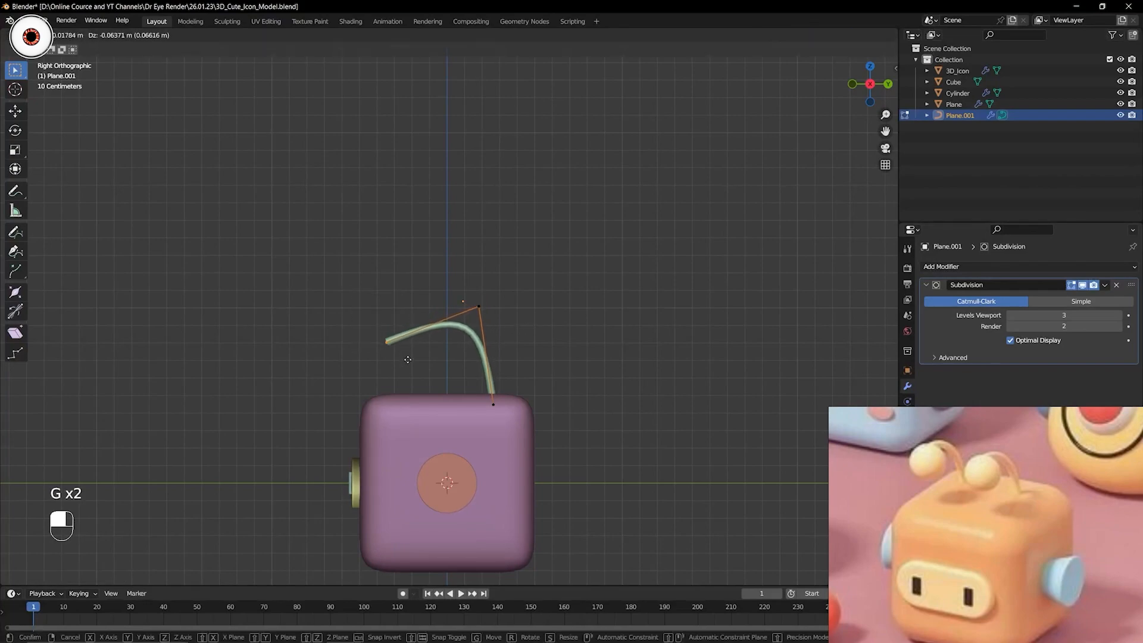
click(408, 360)
middle_drag(408, 360, 493, 369)
key(ctrl+Tab)
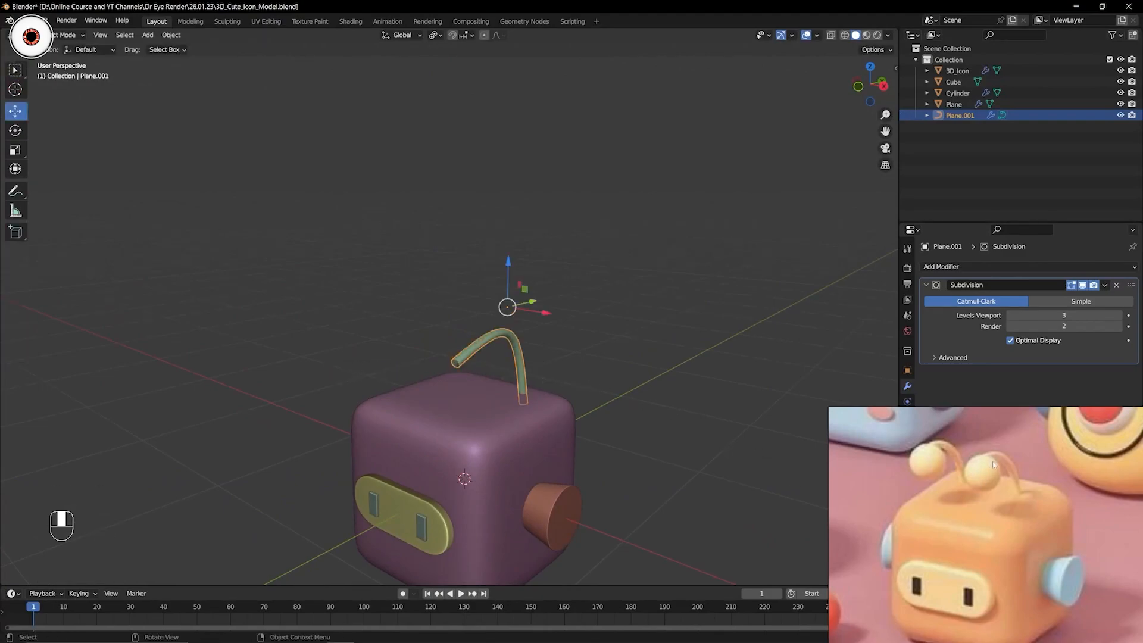
click(663, 348)
Reopen the antenna curve for editing in right view and adjust its tip point's height along Z.
key(KP_7)
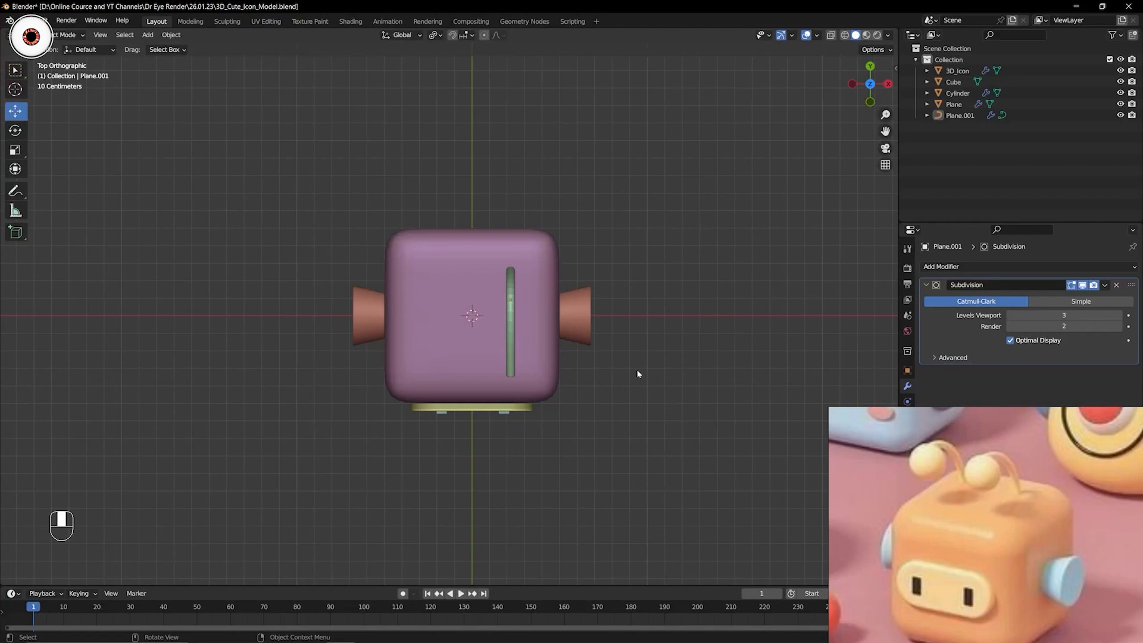
key(KP_3)
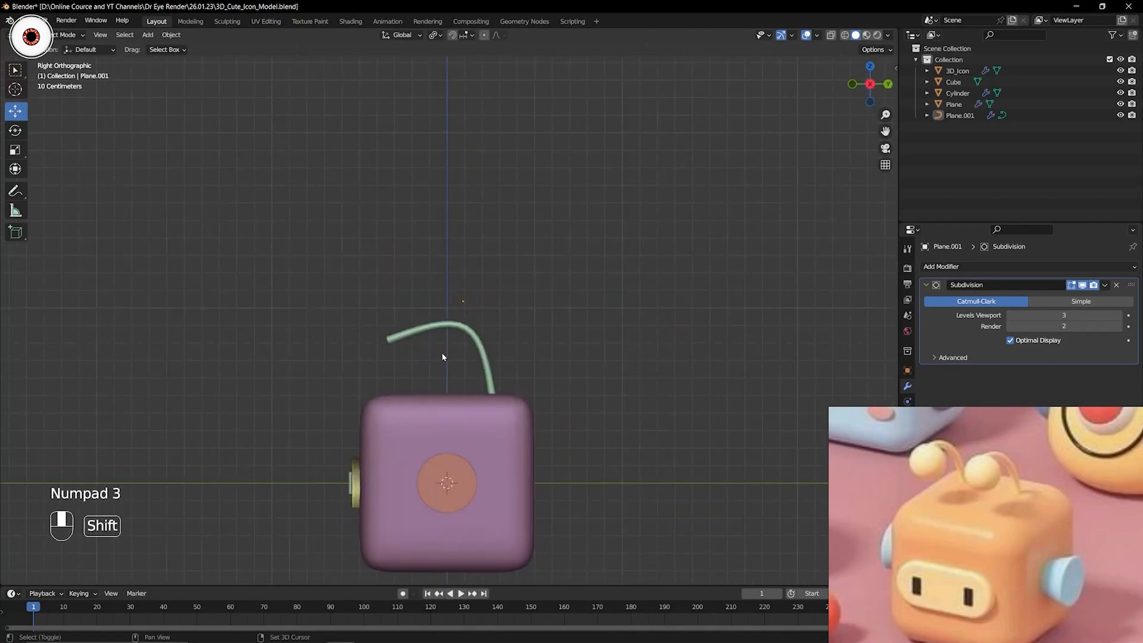
shift+middle_drag(442, 353, 508, 284)
scroll(509, 279, up, 3)
click(521, 237)
key(Tab)
drag(464, 225, 495, 265)
key(g)
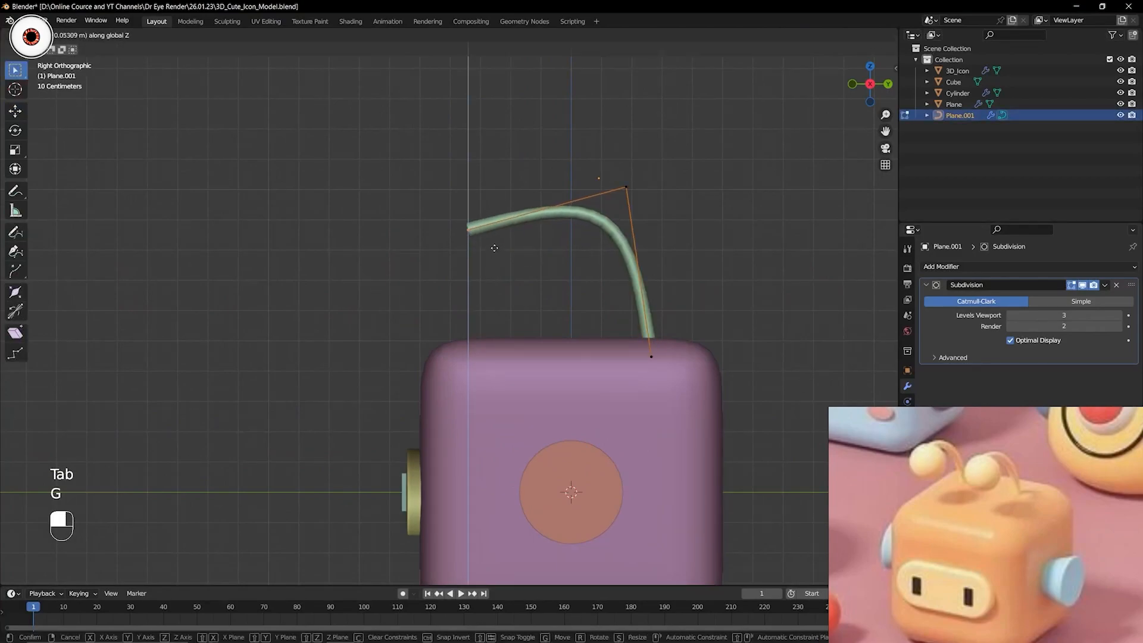
click(528, 226)
Raise the antenna's bend point a little, keep the tip at its height, and leave curve editing.
key(g)
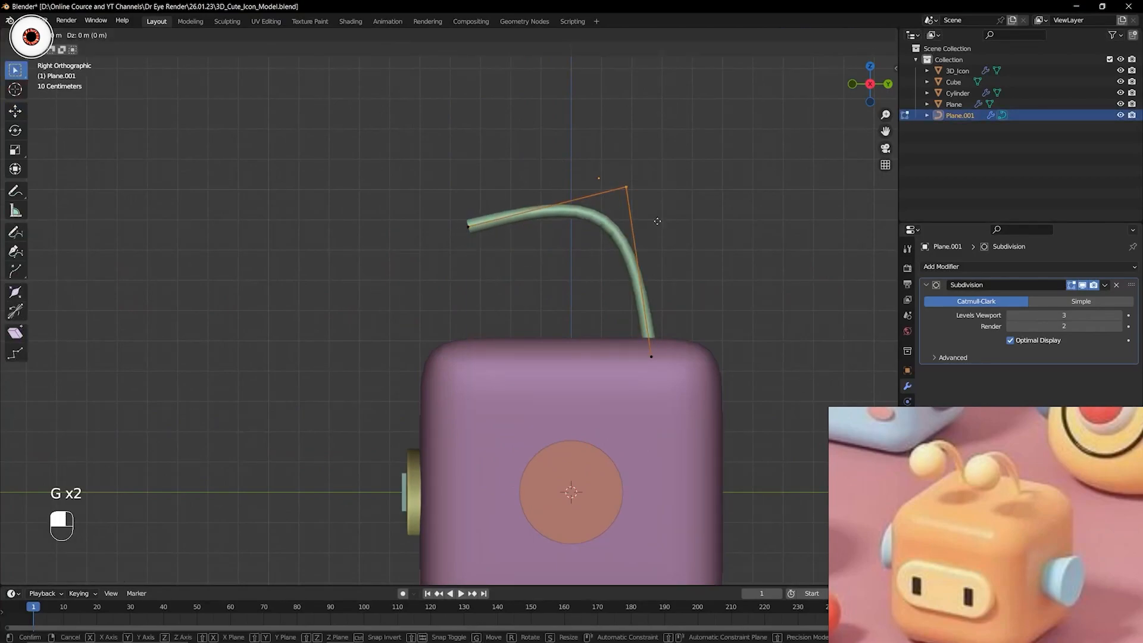
click(657, 203)
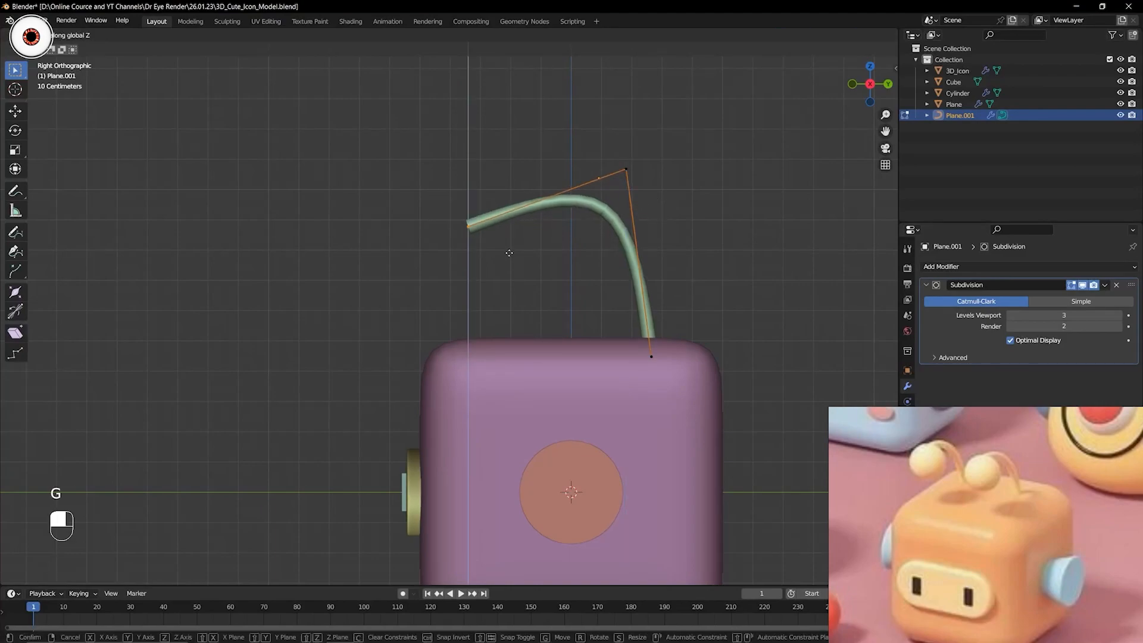
key(ctrl+Tab)
click(430, 253)
middle_drag(430, 253, 580, 248)
click(694, 213)
middle_drag(659, 215, 607, 212)
Edit the antenna curve in right view, lowering its bend point and its tip point along Z.
key(KP_3)
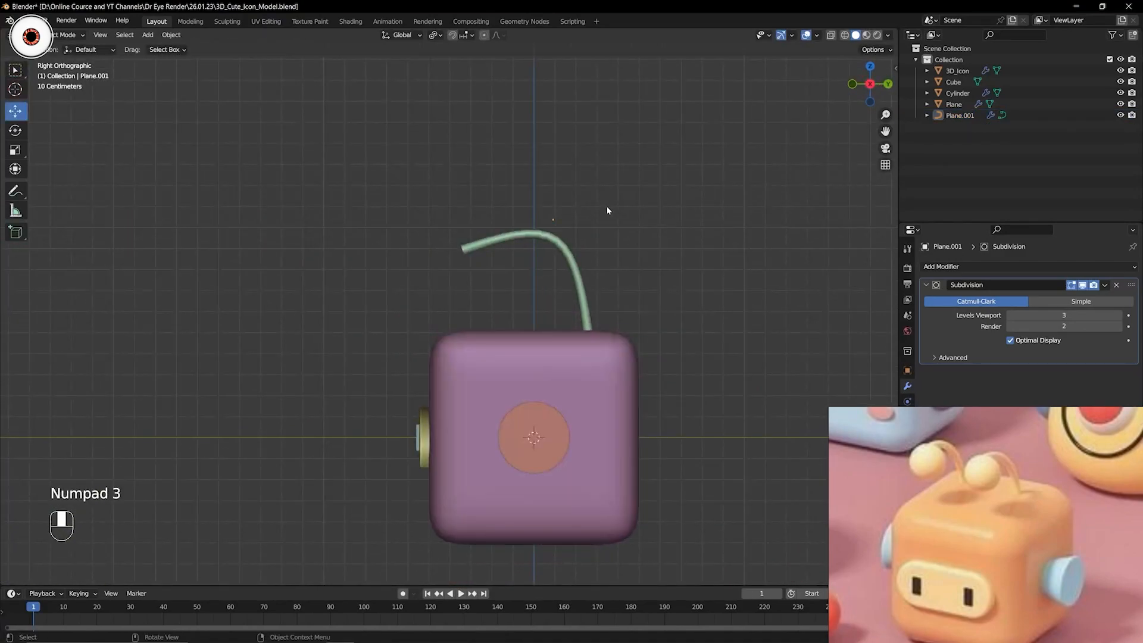
key(Tab)
key(g)
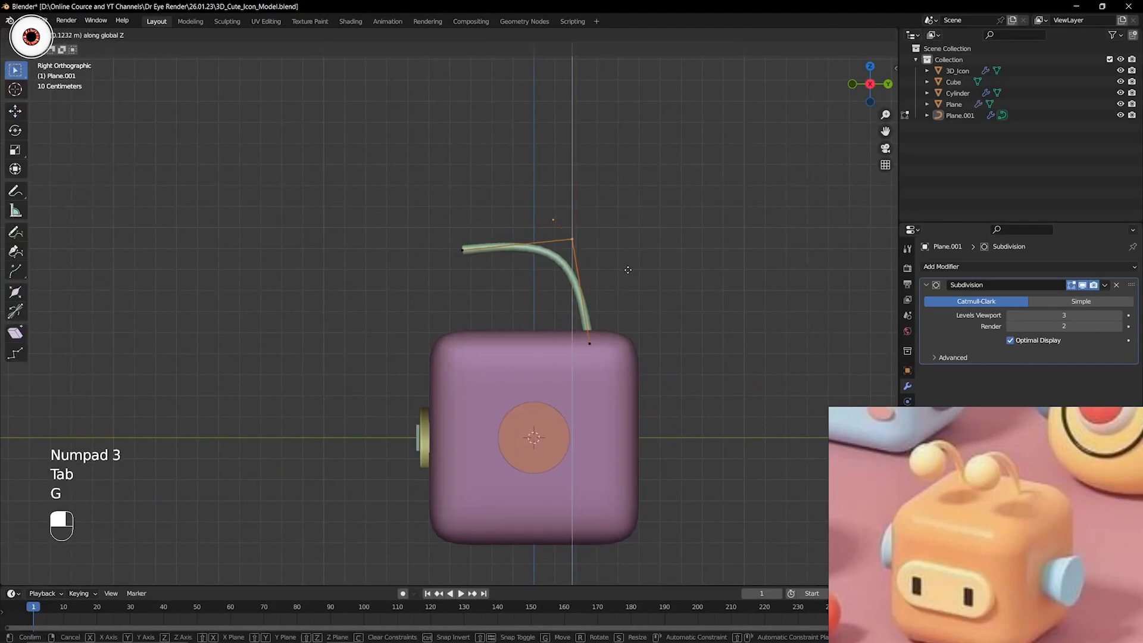
click(628, 271)
click(464, 252)
key(g)
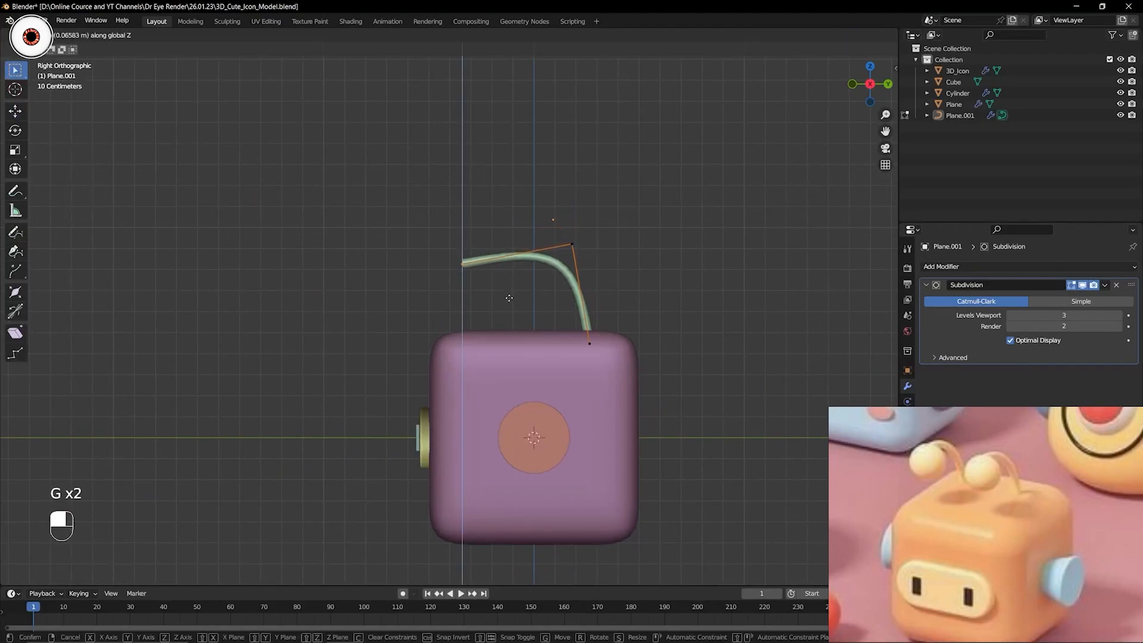
click(509, 297)
Try moving the antenna's bend point freely up and toward the front, and undo the move.
click(553, 232)
key(g)
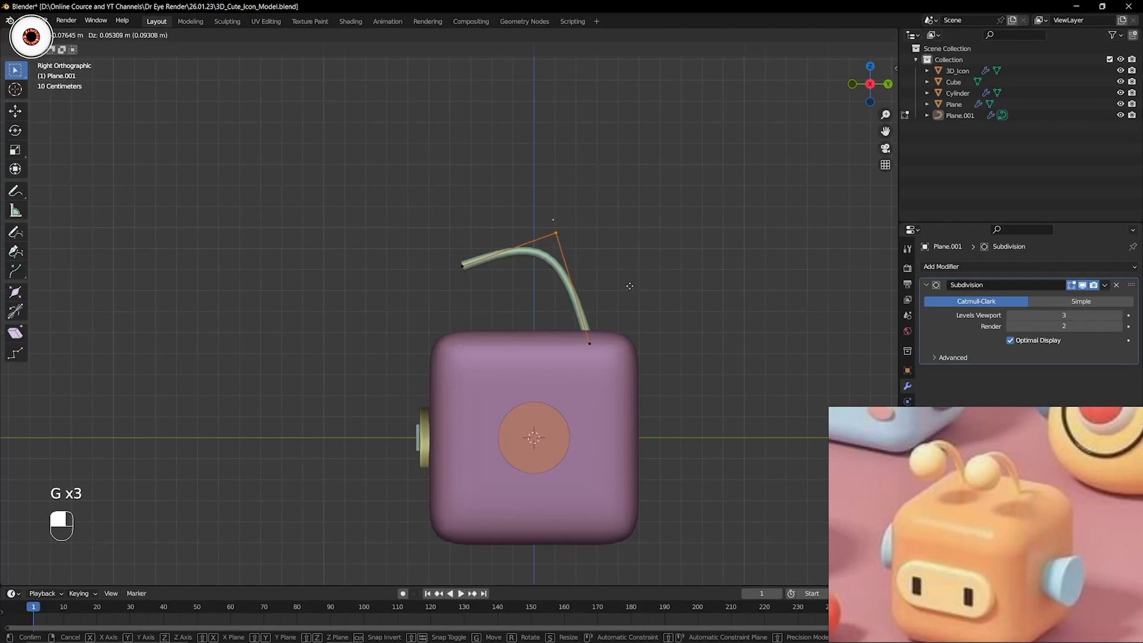
click(620, 280)
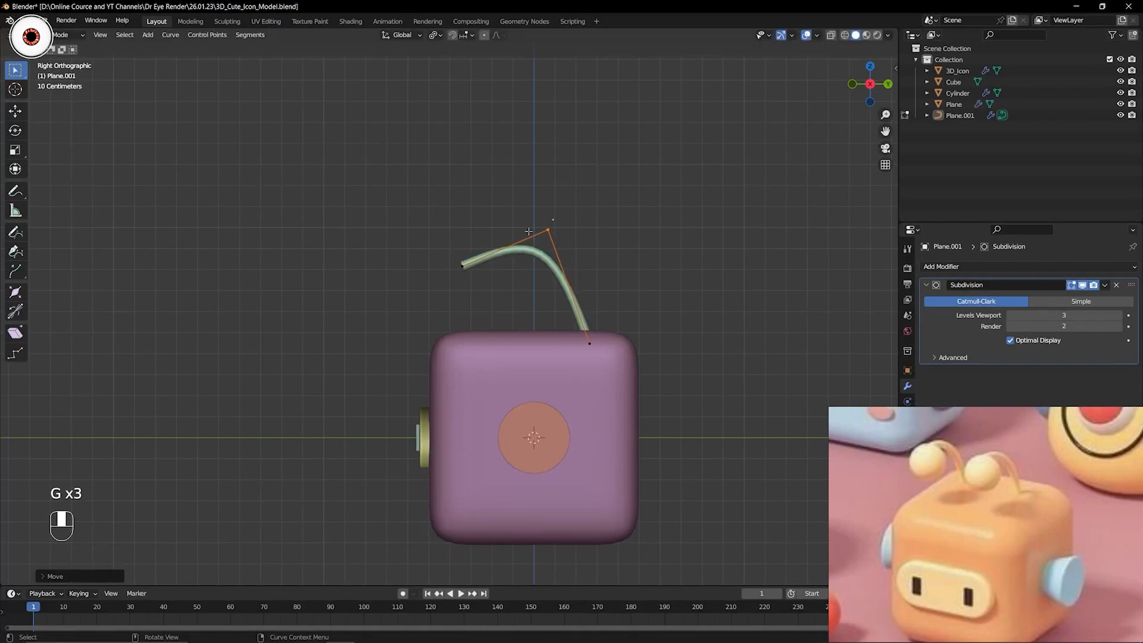
key(ctrl+z)
Raise the antenna's bend point along Z and shift it along Y toward the robot's front.
key(g)
key(z)
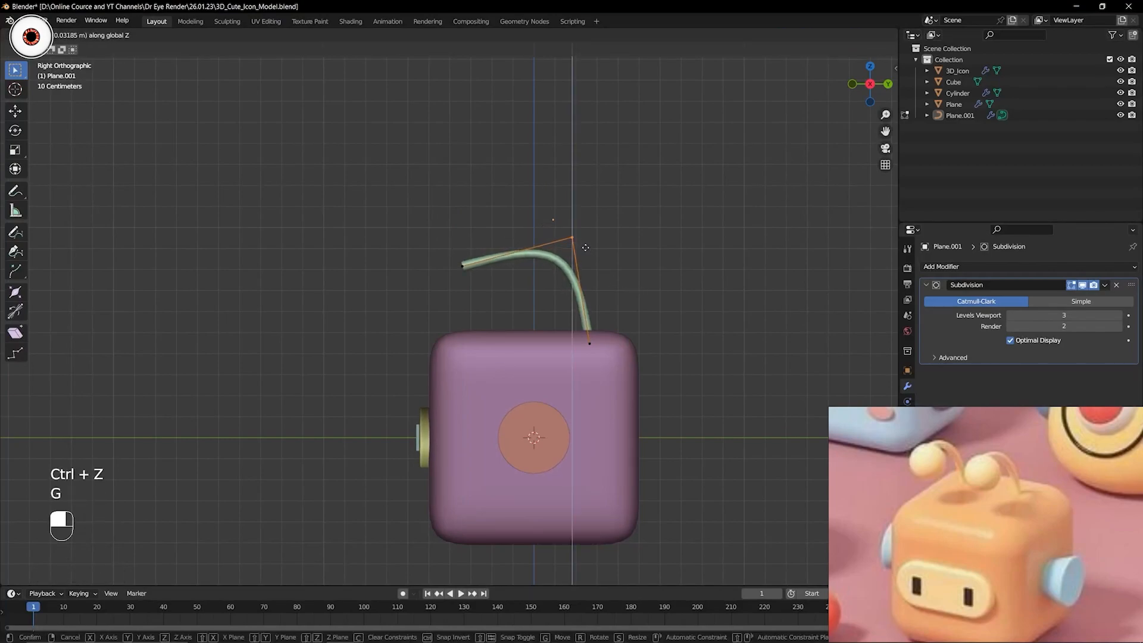
click(586, 246)
key(g)
middle_click(573, 240)
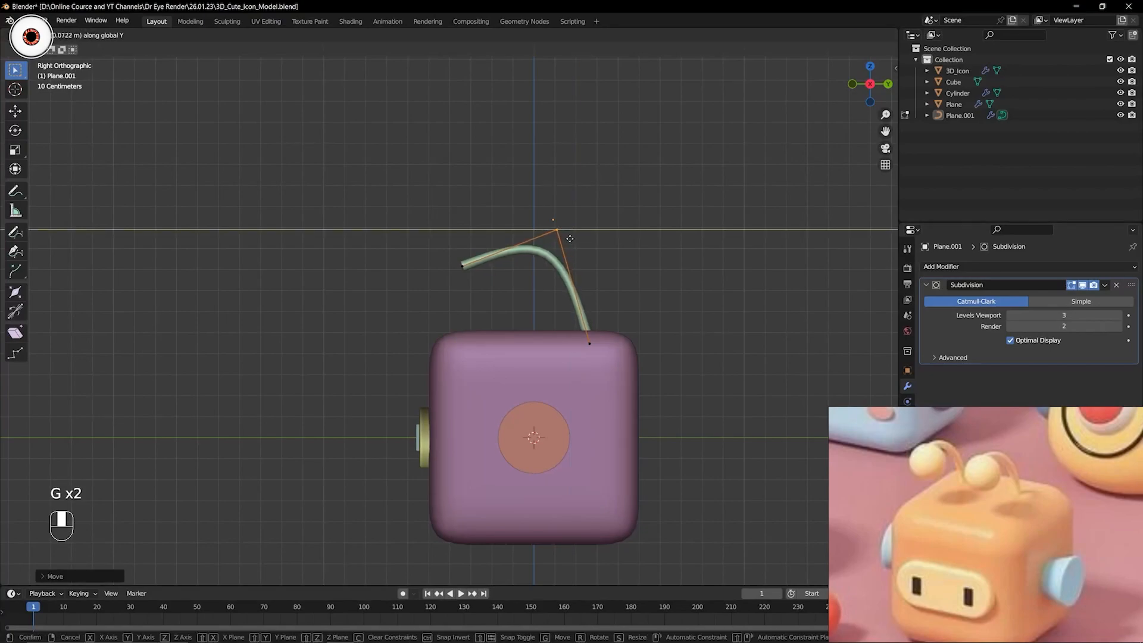
click(570, 238)
Shorten the antenna's overhang by moving its tip point inward along Y, and raise the tip slightly along Z.
key(g)
middle_click(485, 286)
click(496, 279)
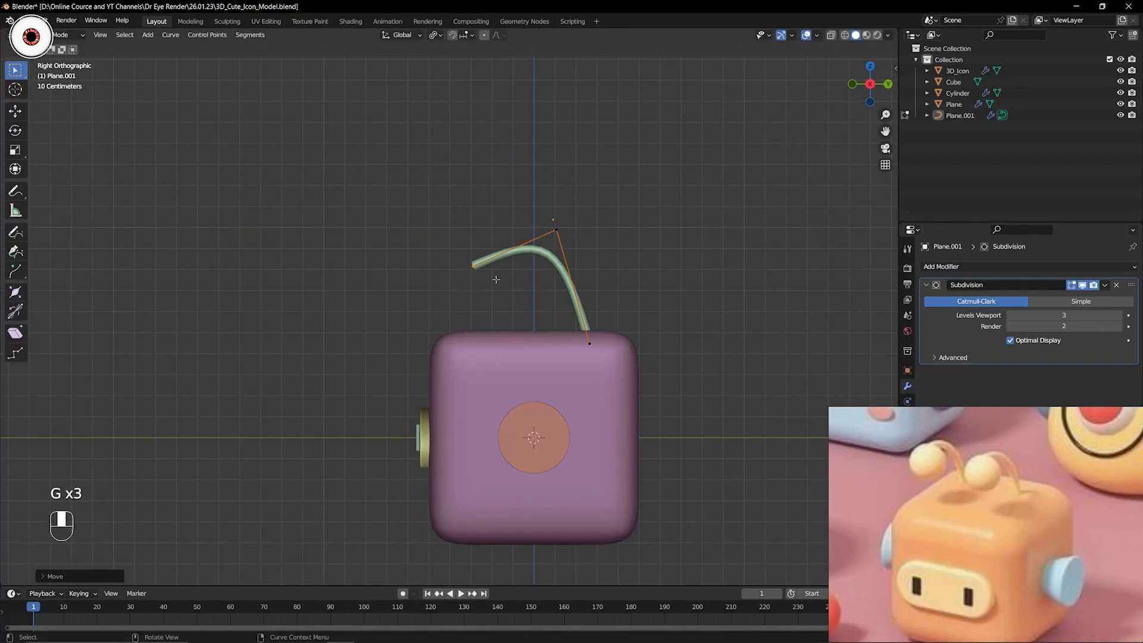
key(g)
middle_click(496, 278)
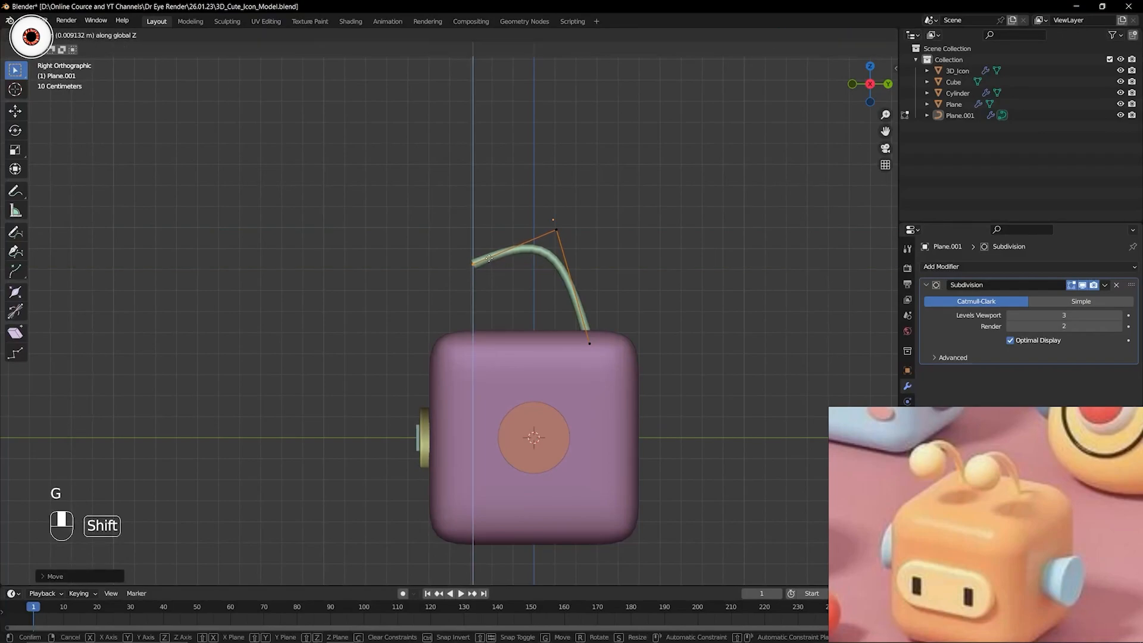
click(495, 275)
Leave curve editing, deselect the antenna and save the file.
key(ctrl+Tab)
click(442, 268)
middle_drag(442, 268, 525, 301)
key(ctrl+s)
middle_drag(598, 302, 559, 291)
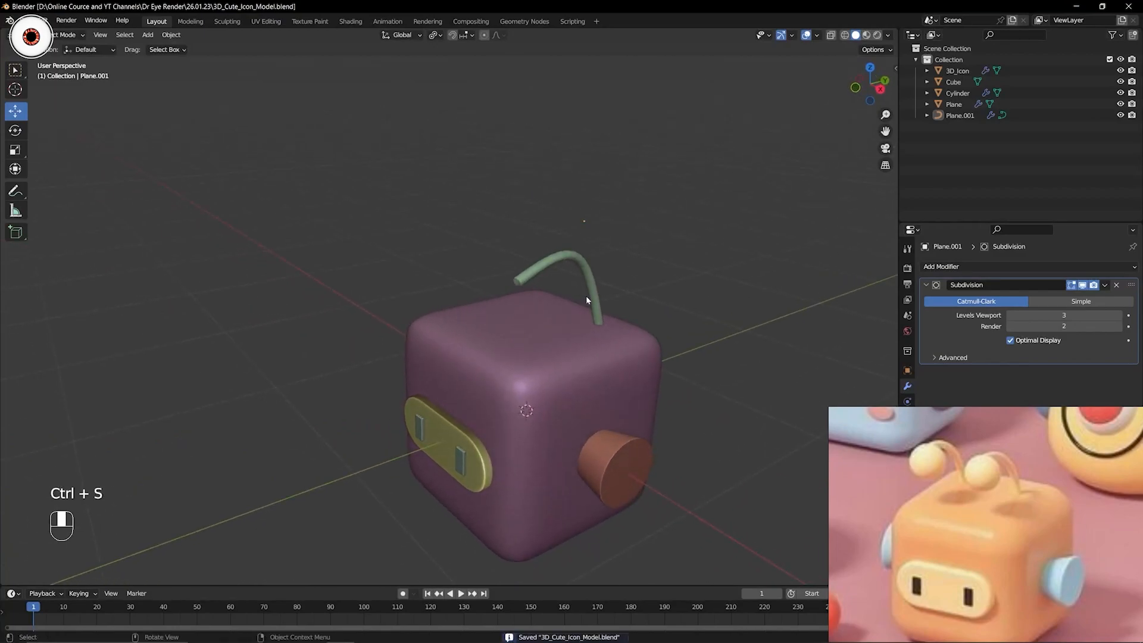
Examine the antenna's open tip up close with the Subdivision modifier's viewport display temporarily off, and switch the display back on.
shift+middle_drag(544, 325, 497, 295)
scroll(528, 384, up, 3)
scroll(606, 335, up, 3)
click(469, 302)
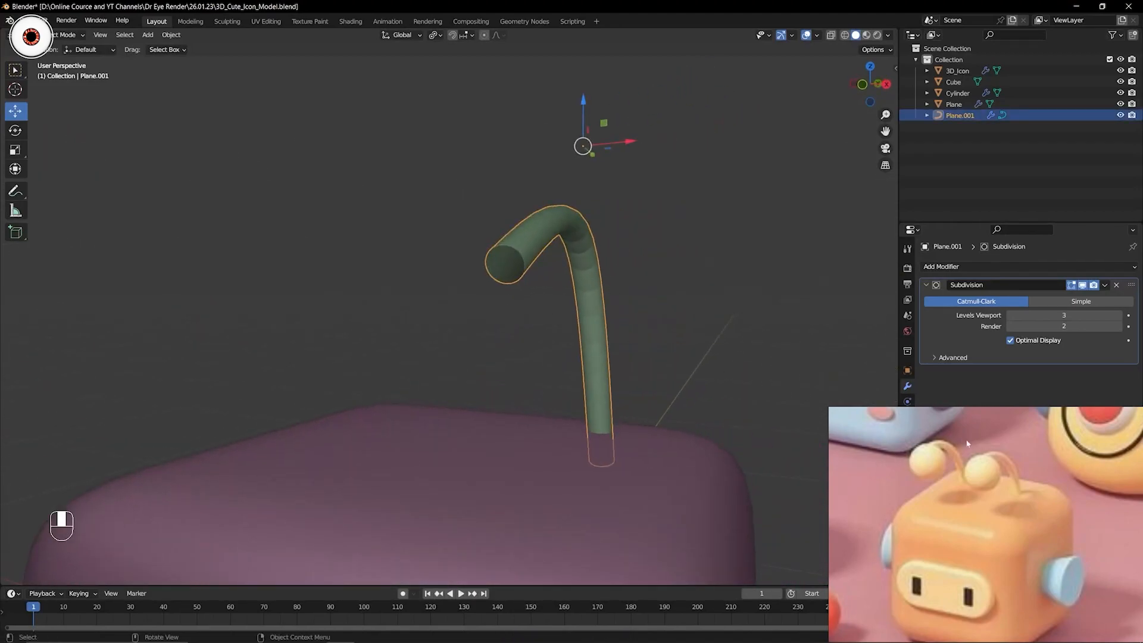
shift+middle_drag(611, 256, 490, 290)
scroll(576, 271, up, 2)
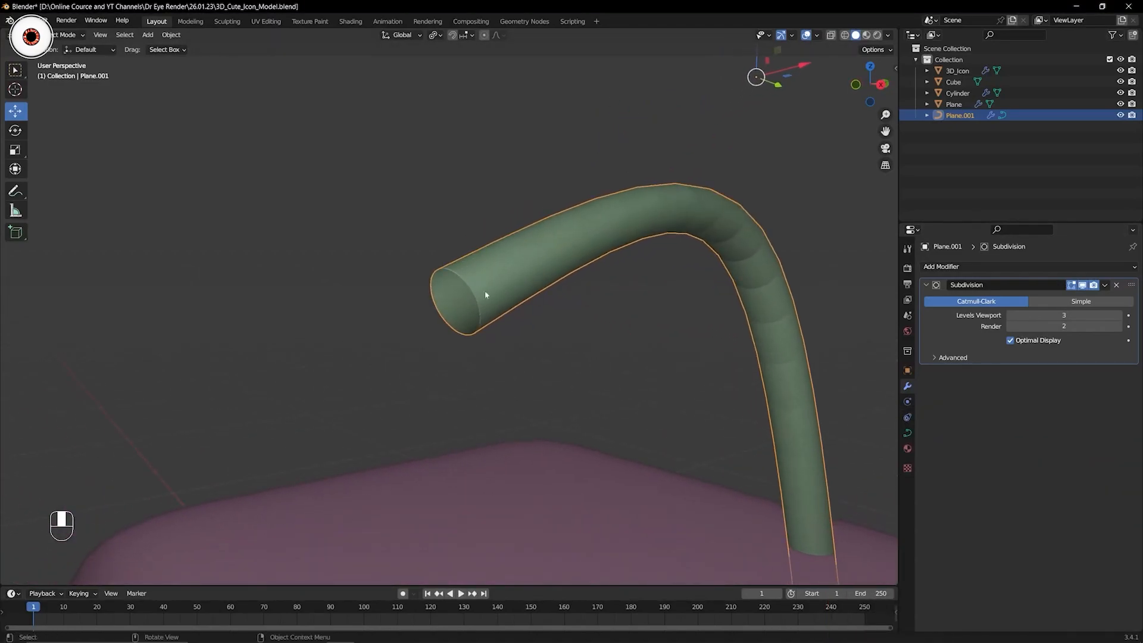
key(alt+a)
click(493, 289)
click(1082, 285)
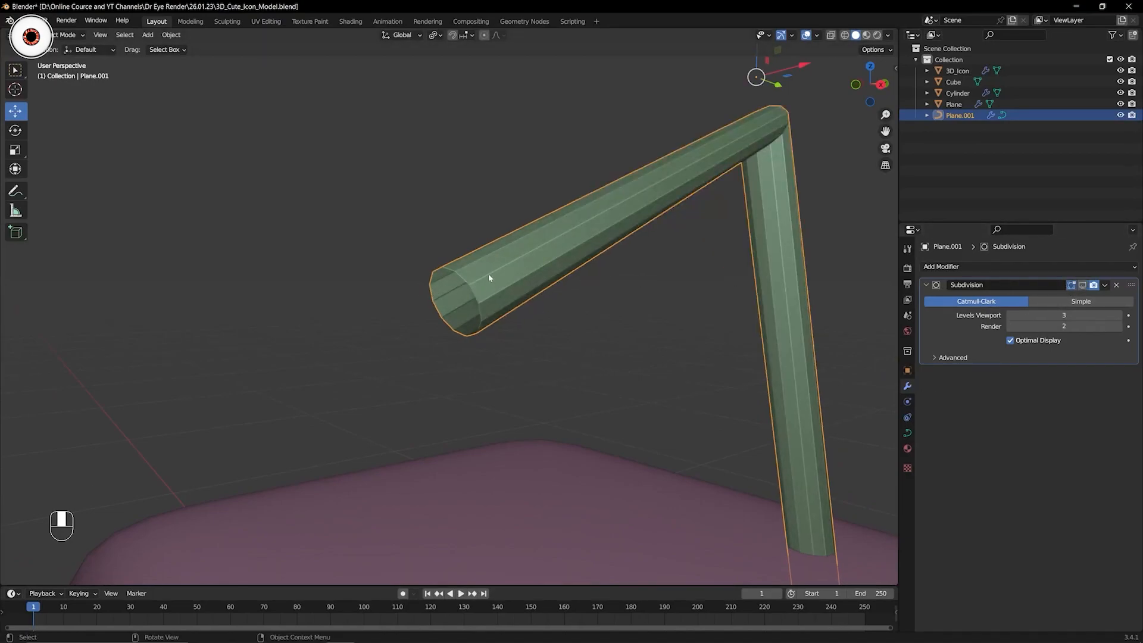
middle_drag(490, 279, 460, 265)
click(888, 37)
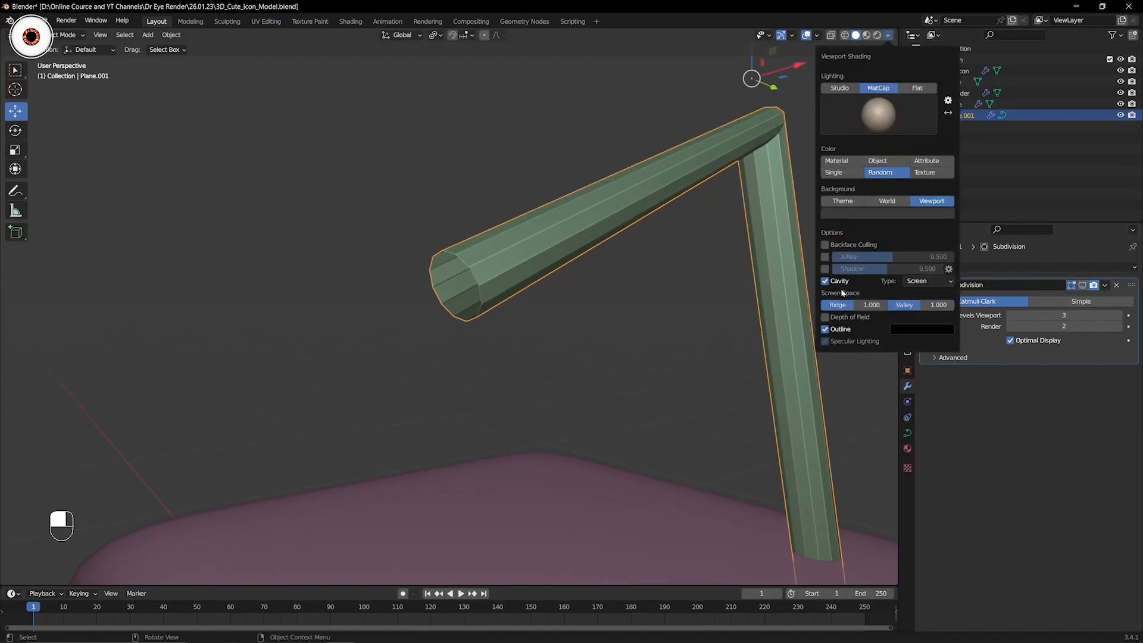
click(1083, 285)
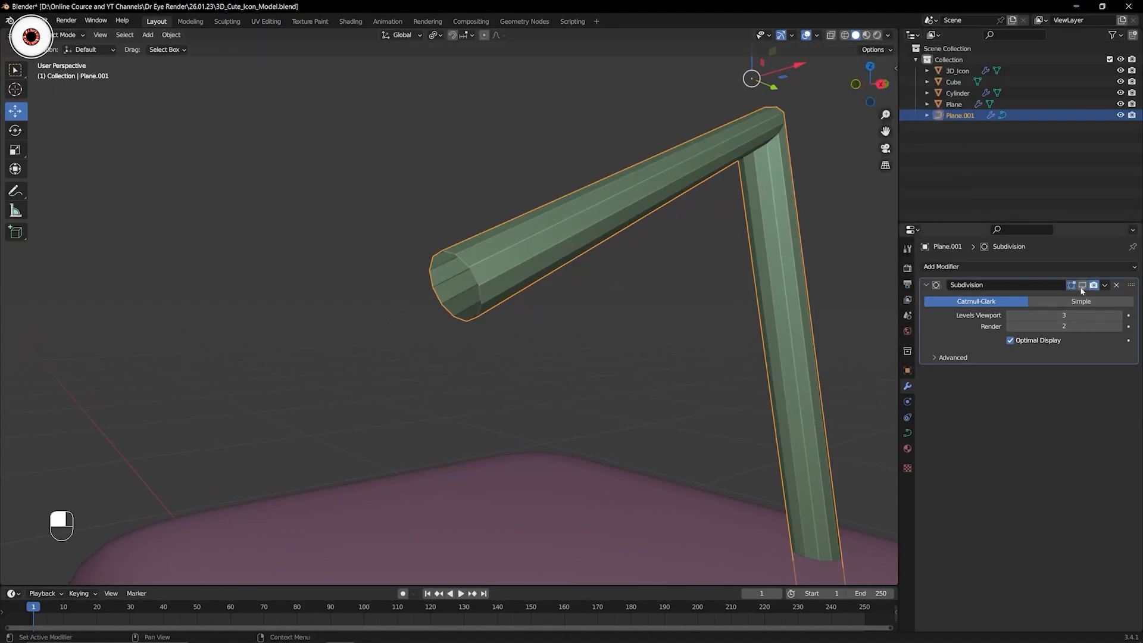
Close the antenna tube's open ends by enabling Fill Caps in the curve's bevel settings.
click(909, 433)
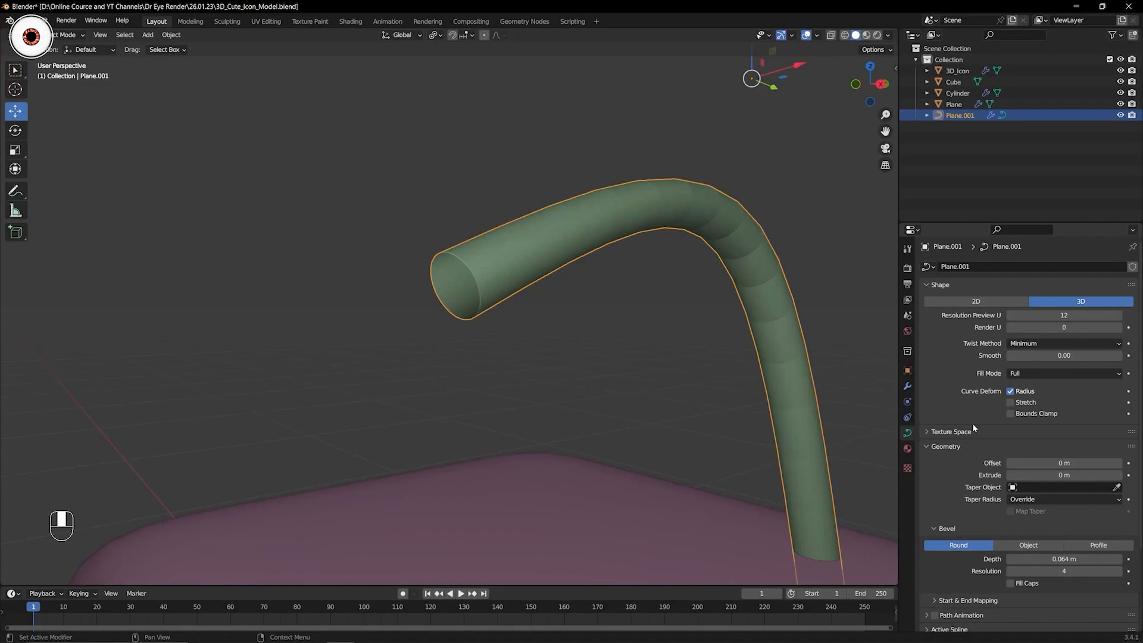
scroll(974, 416, down, 5)
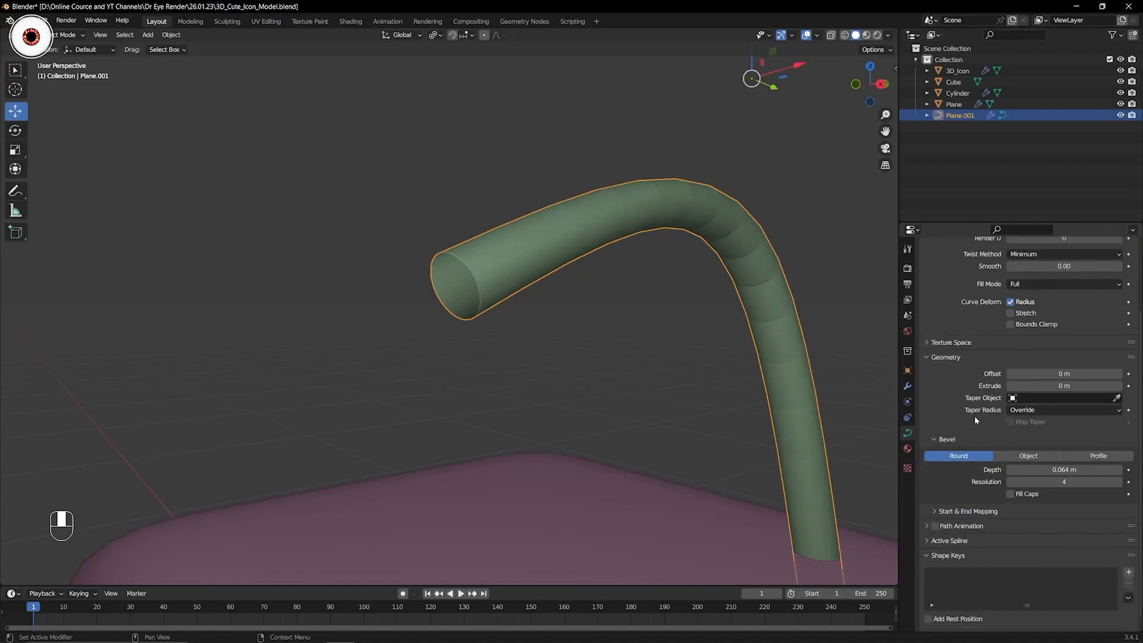
click(1011, 494)
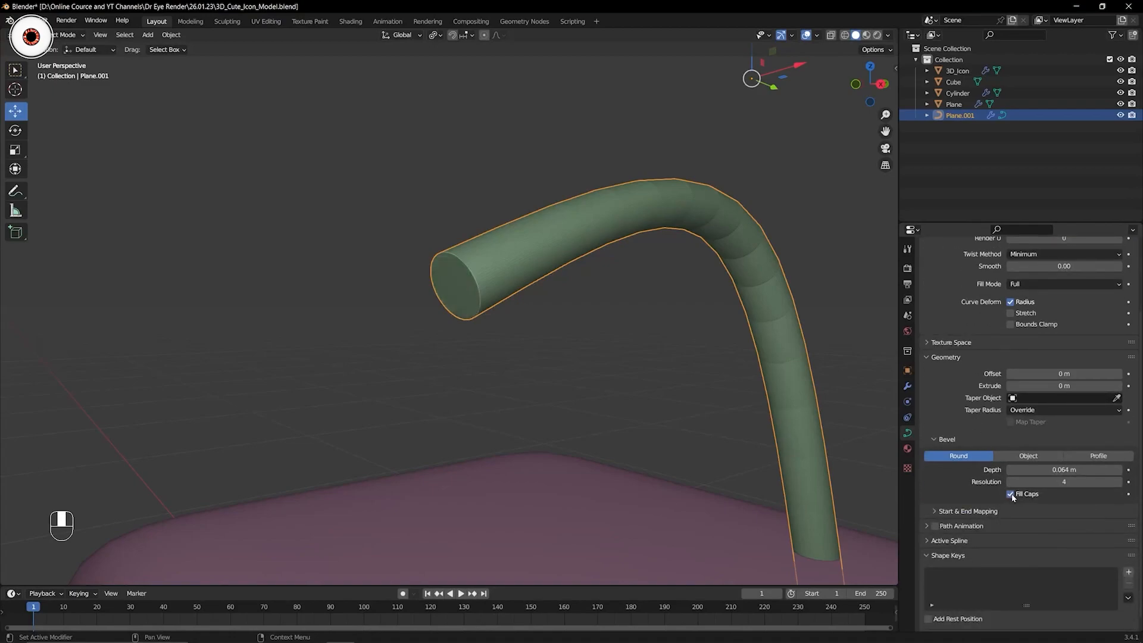
click(523, 151)
middle_drag(523, 152, 540, 143)
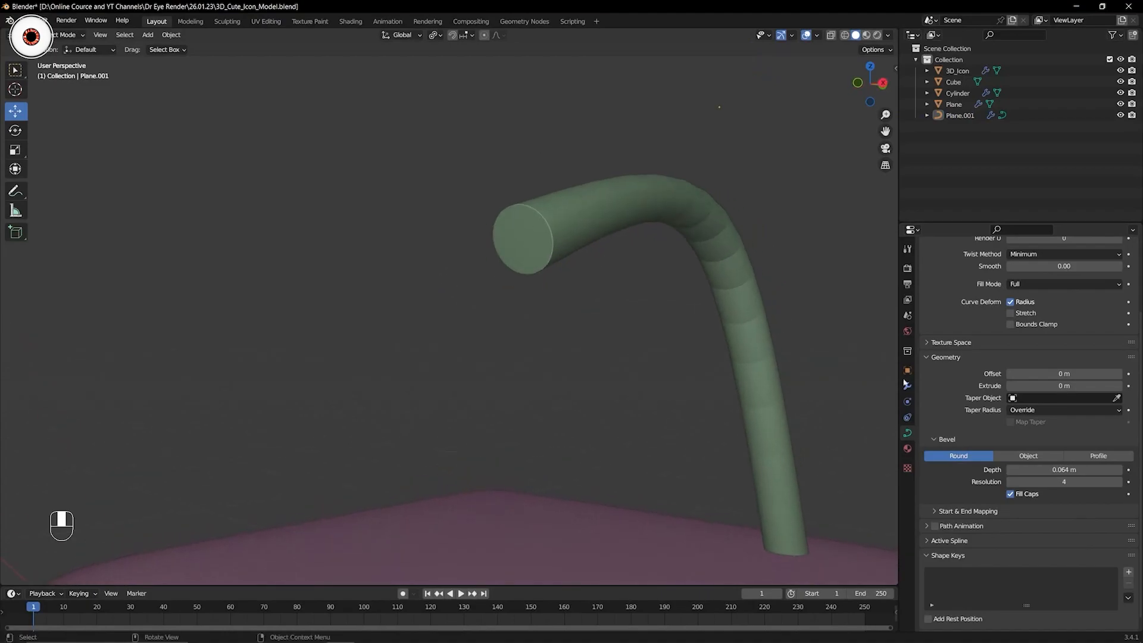
click(1013, 495)
click(1013, 496)
Apply Shade Smooth to the antenna and clear the selection.
middle_drag(774, 291, 642, 286)
click(655, 271)
right_click(658, 272)
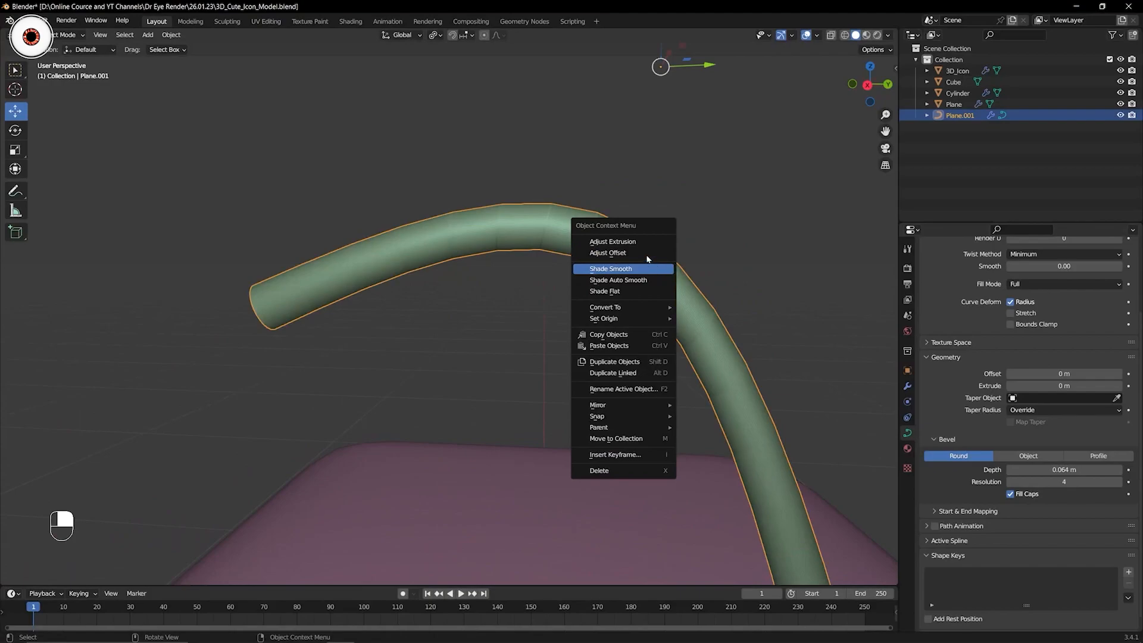
click(626, 268)
key(alt+a)
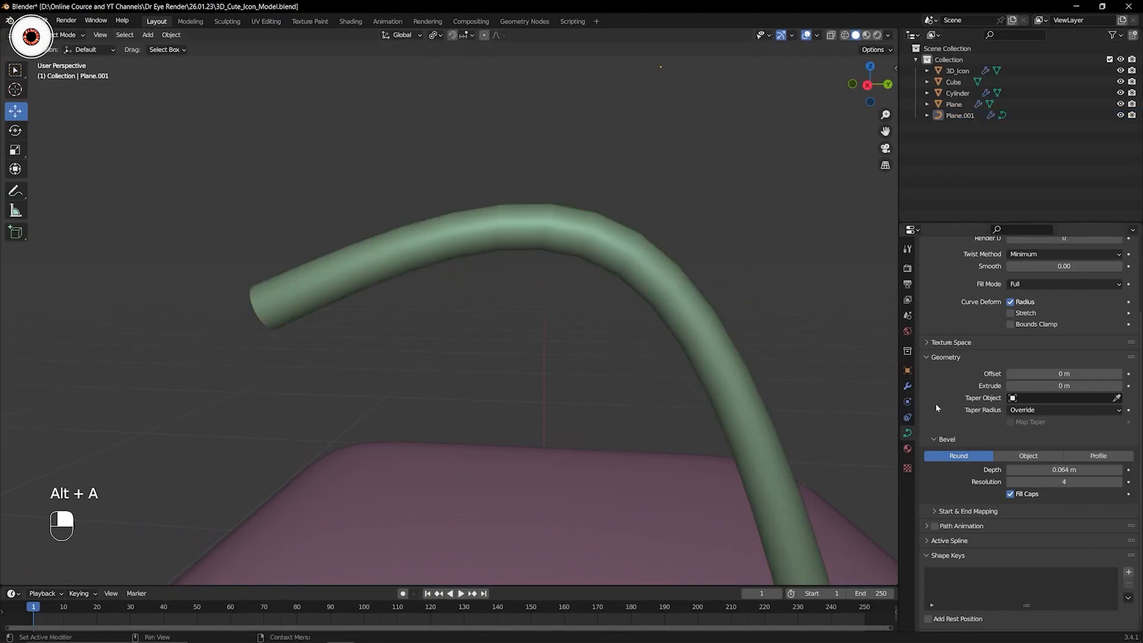
Reduce the antenna's Subdivision modifier to a viewport level of 1.
click(907, 386)
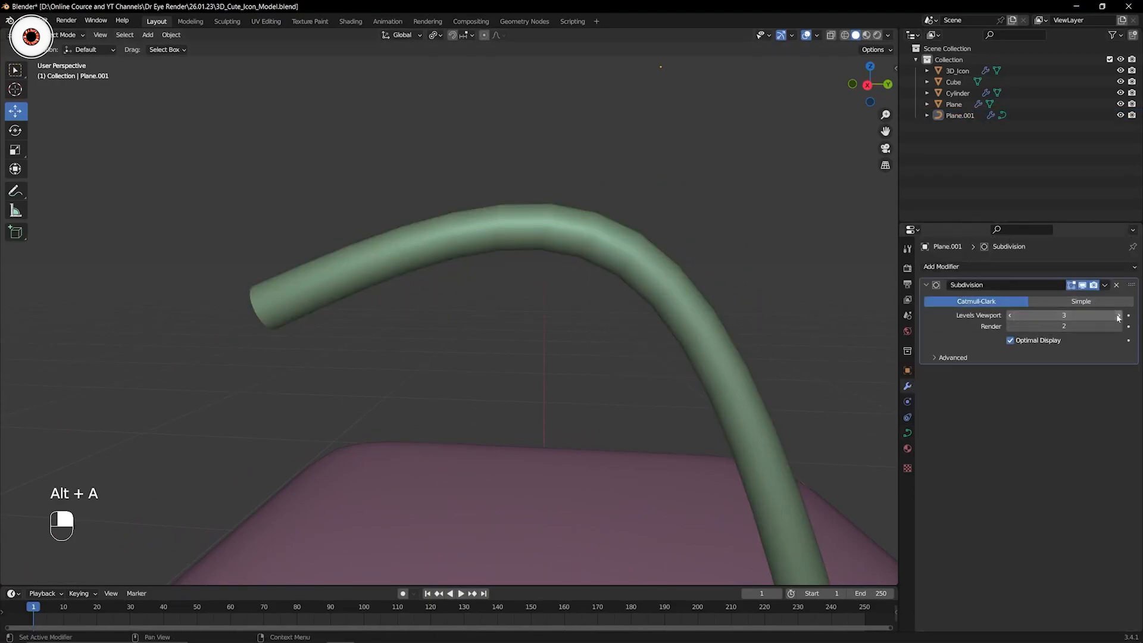
click(1011, 316)
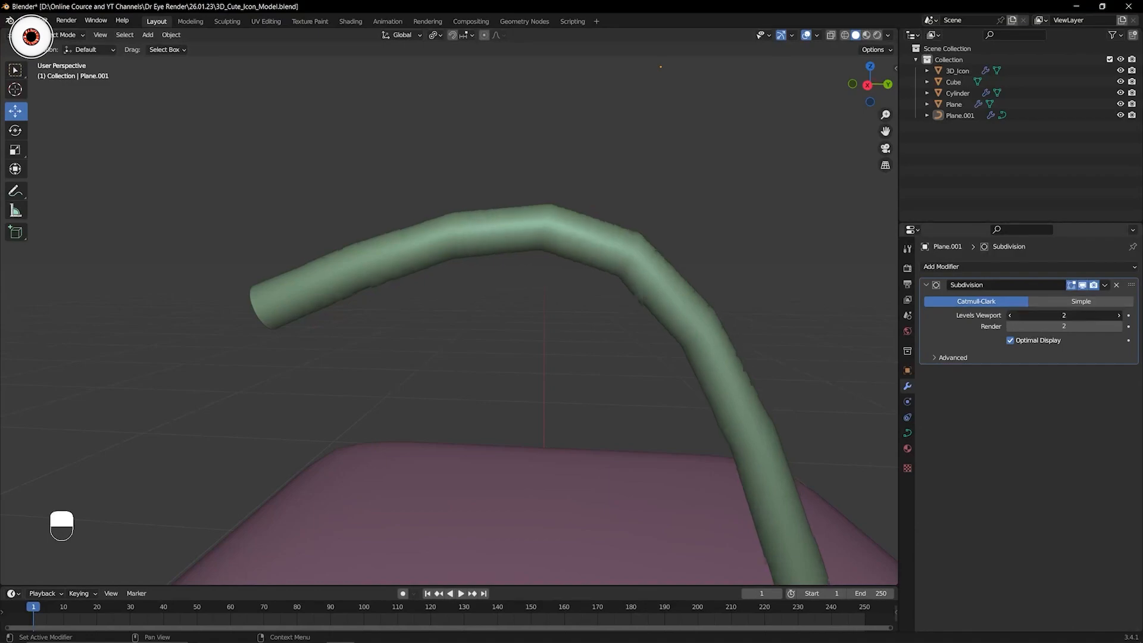
click(1010, 315)
Duplicate the antenna's Subdivision modifier and set the first one to Simple.
click(1105, 285)
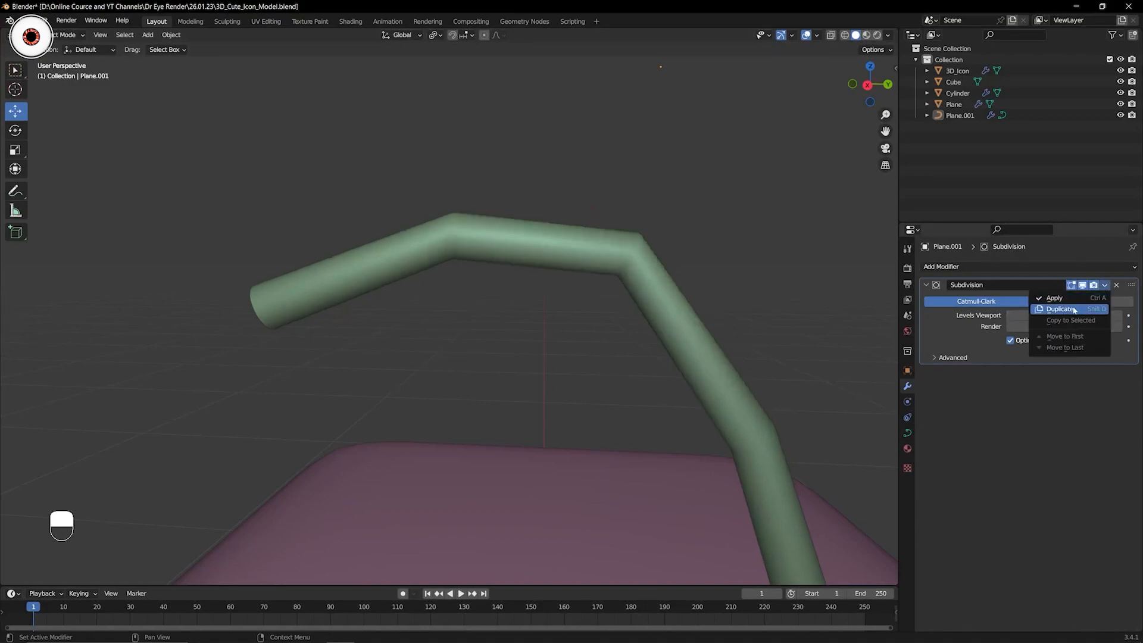
click(1075, 309)
click(1081, 301)
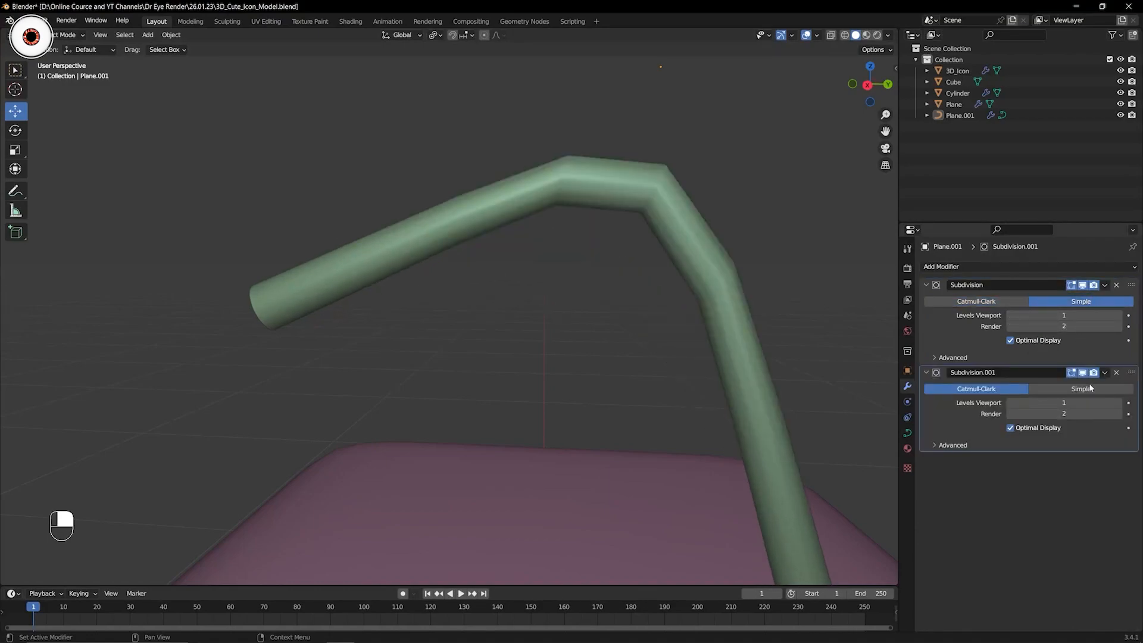
Delete the antenna's duplicate Subdivision modifier and set the remaining one to Catmull-Clark with a viewport level of 4.
click(1118, 402)
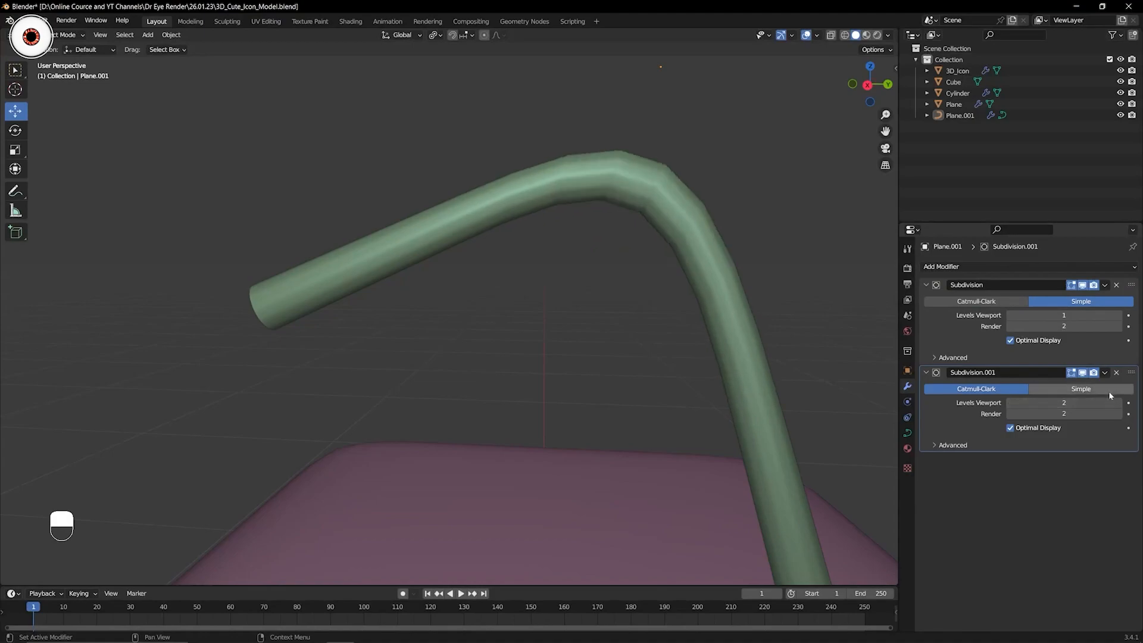
click(1117, 372)
click(977, 302)
click(1119, 316)
click(1118, 315)
click(1119, 315)
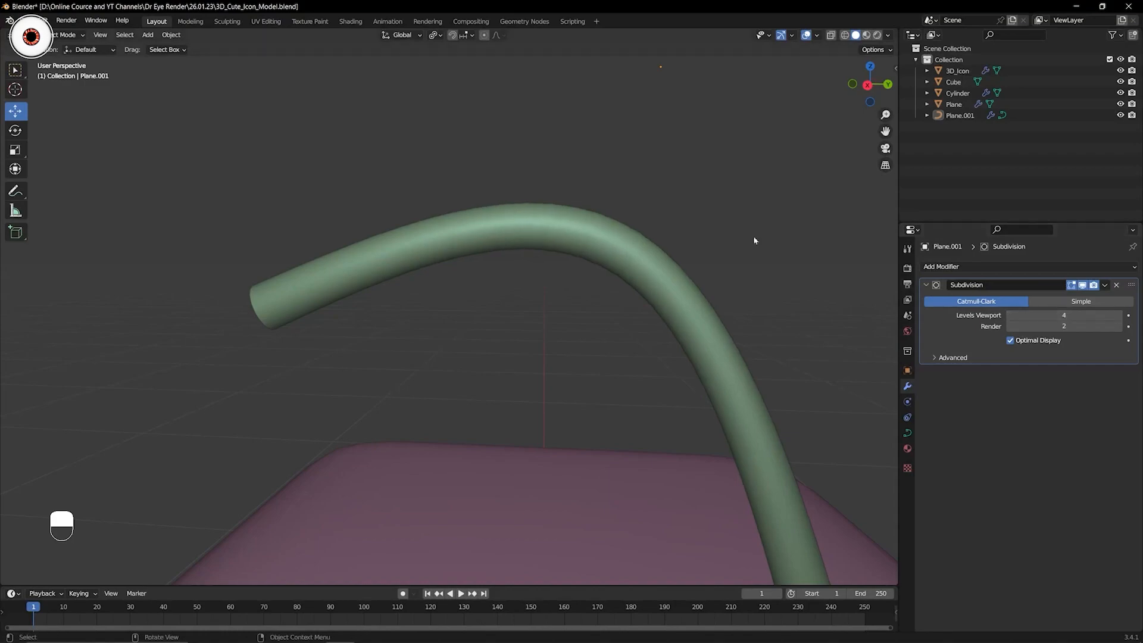
scroll(774, 238, down, 2)
middle_drag(707, 276, 671, 255)
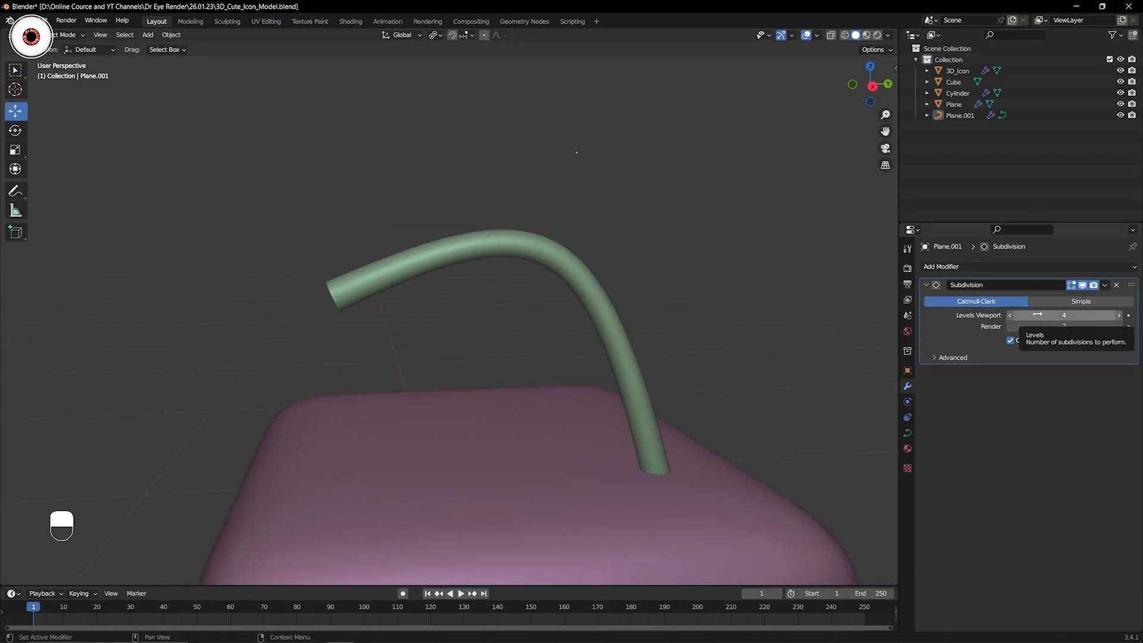
Return the antenna to Object Mode with nothing selected and save the file.
key(Tab)
scroll(597, 262, up, 2)
key(ctrl+Tab)
click(506, 259)
key(alt+a)
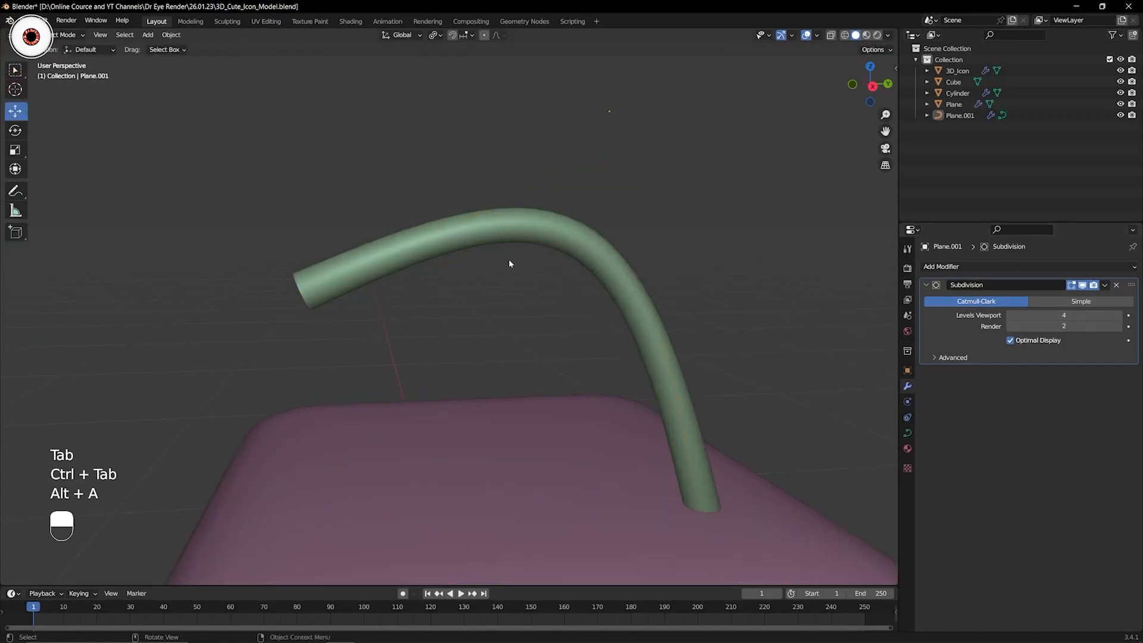
key(ctrl+s)
scroll(511, 264, down, 3)
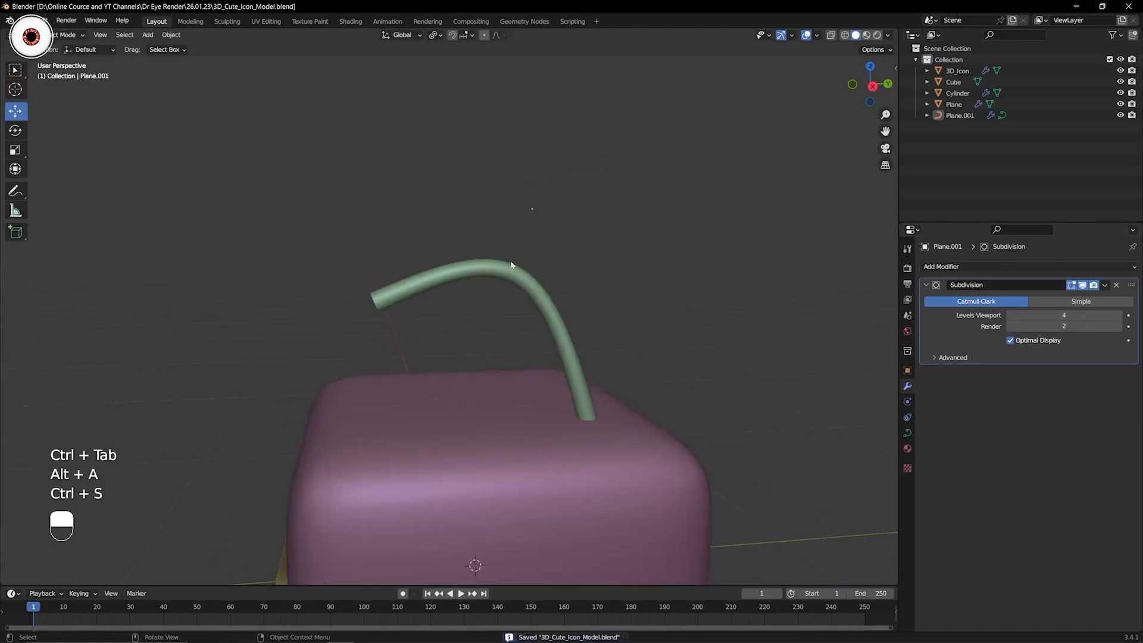
middle_drag(510, 265, 533, 238)
Switch to PureRef to bring up the robot-head reference image over the viewport, and frame the antenna's tip.
key(super)
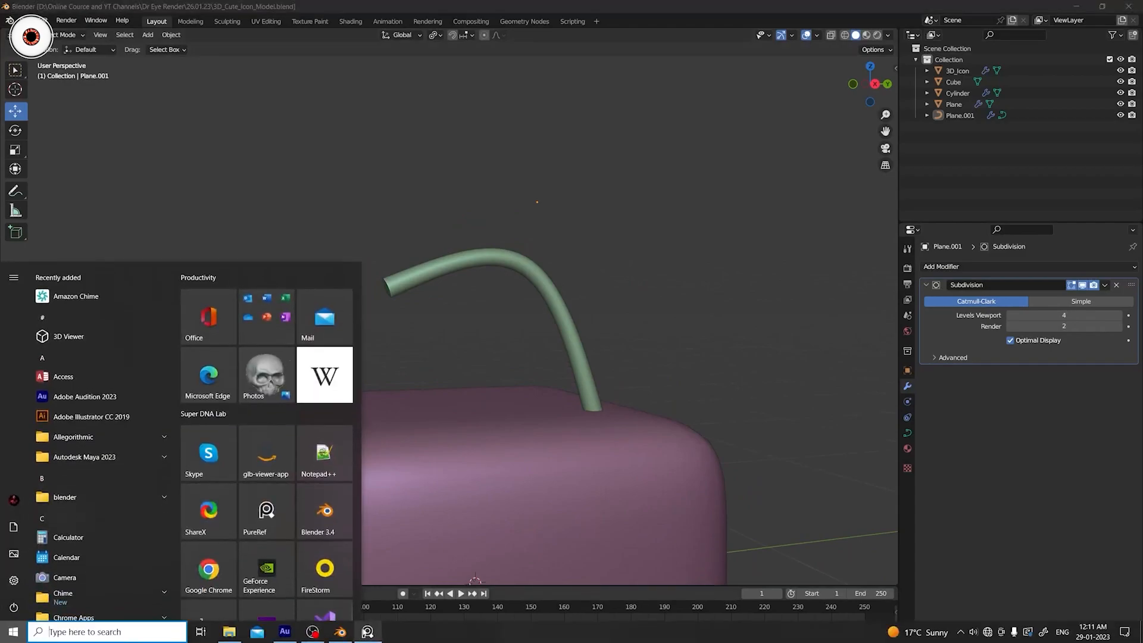
click(365, 630)
middle_drag(850, 536, 861, 522)
middle_drag(572, 365, 607, 370)
mouse_move(525, 321)
shift+middle_down()
mouse_move(577, 384)
mouse_move(545, 328)
shift+middle_up()
scroll(577, 387, up, 2)
click(581, 362)
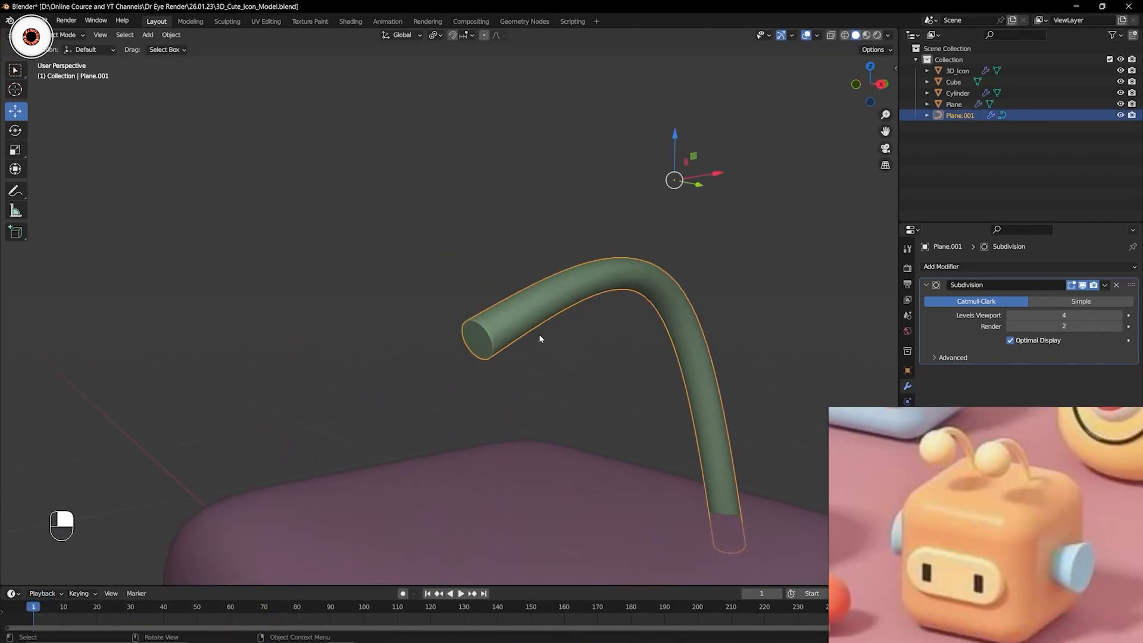
key(Tab)
key(ctrl+Tab)
click(461, 337)
key(Tab)
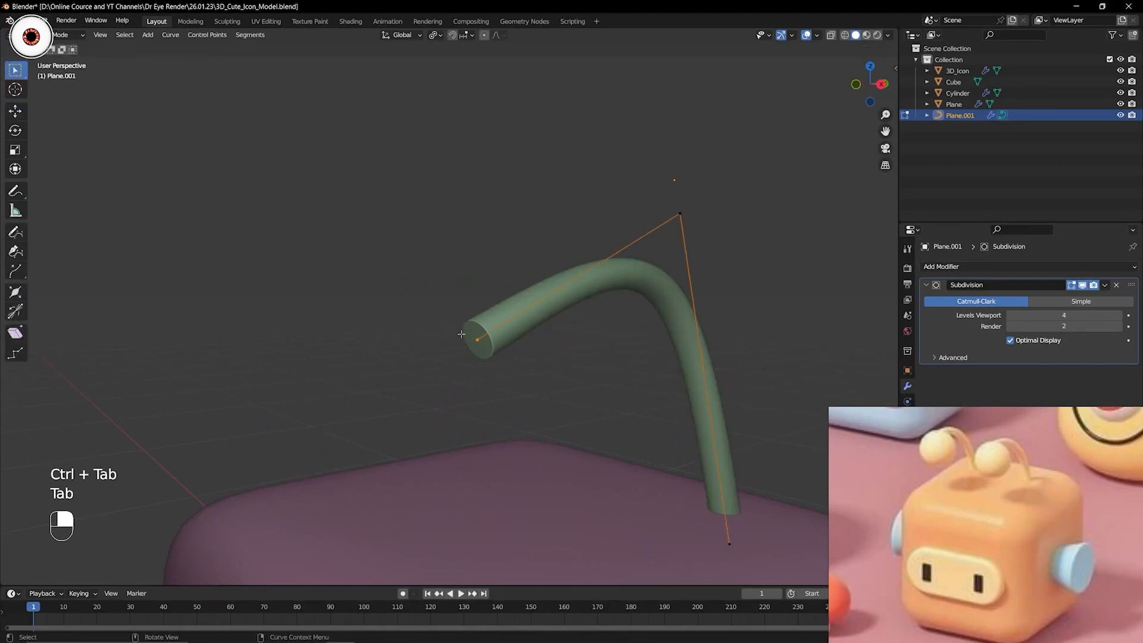
key(ctrl+Tab)
click(423, 320)
scroll(423, 320, up, 4)
key(shift+a)
mouse_move(442, 322)
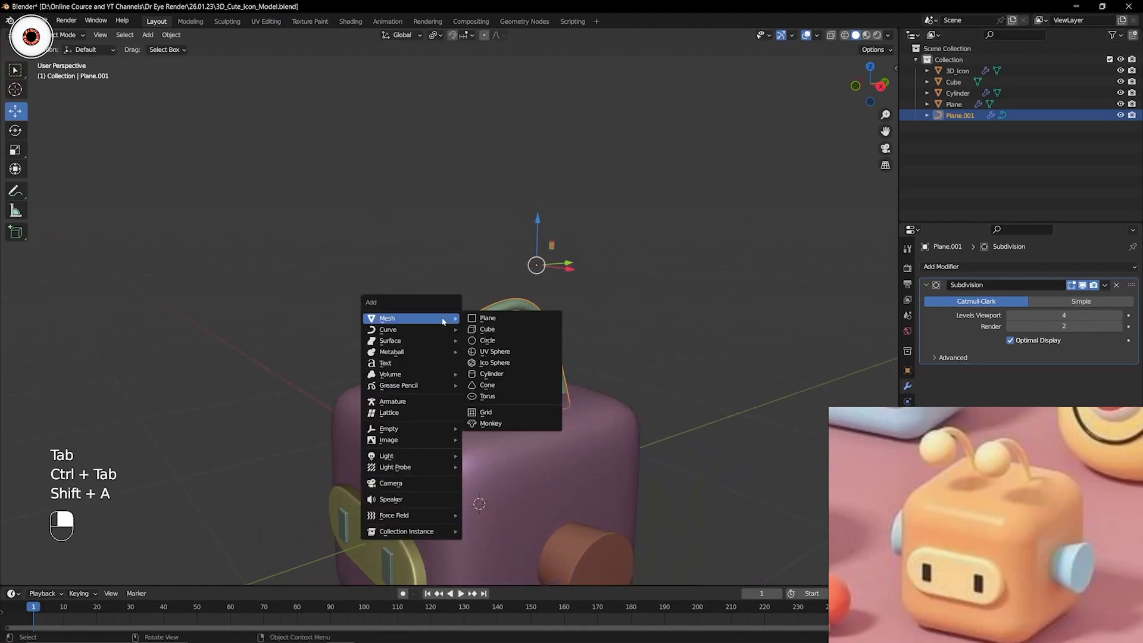
click(499, 351)
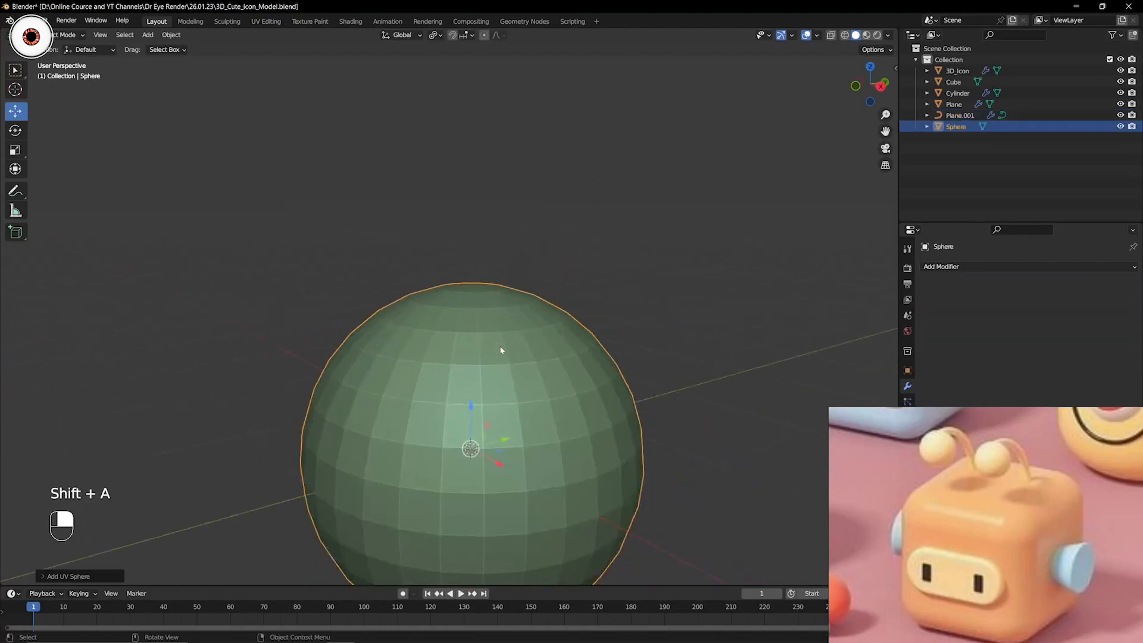
key(s)
click(468, 429)
key(x)
click(473, 432)
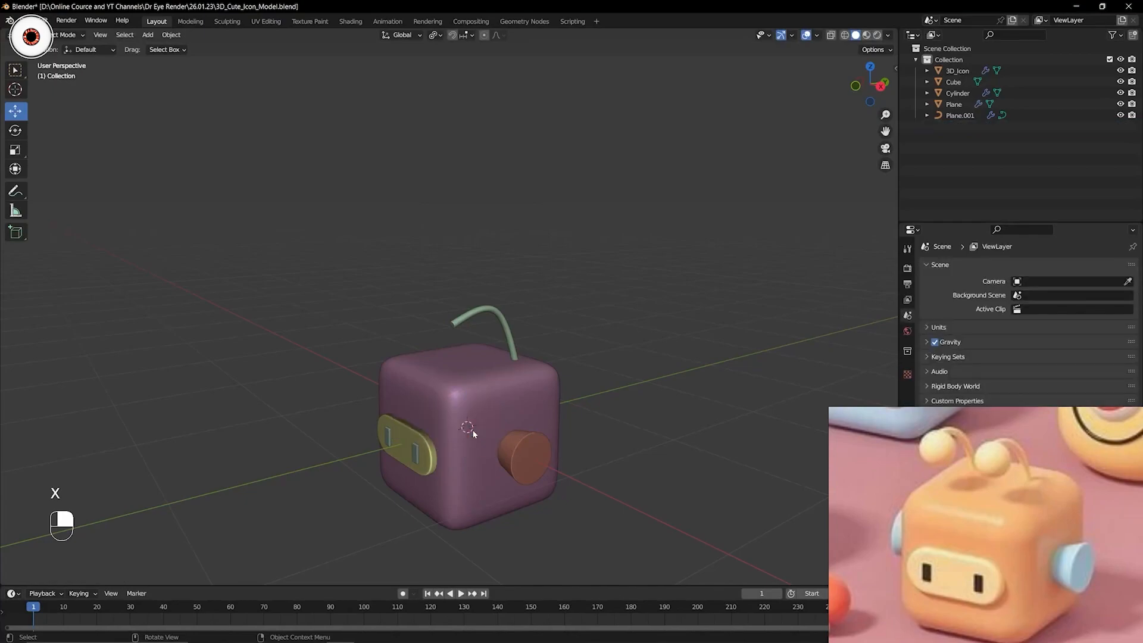
Select the control point at the antenna's free end in Edit Mode and snap the 3D cursor to it.
shift+middle_drag(473, 358, 474, 333)
scroll(463, 352, up, 2)
shift+middle_drag(479, 330, 481, 324)
scroll(480, 328, up, 2)
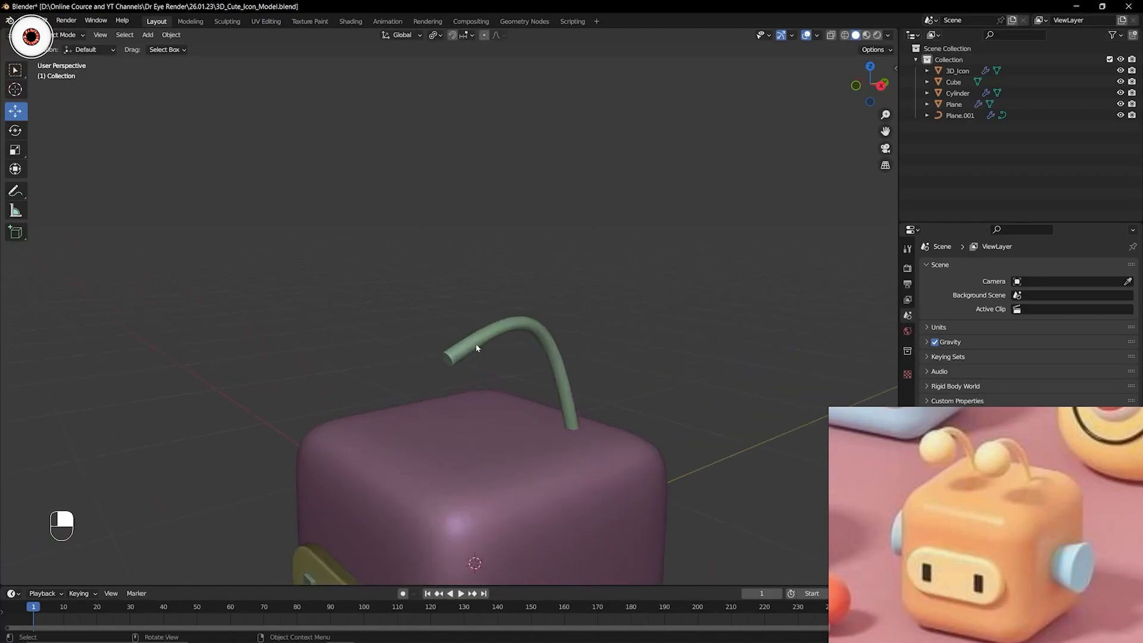
click(469, 351)
key(Tab)
scroll(452, 355, up, 3)
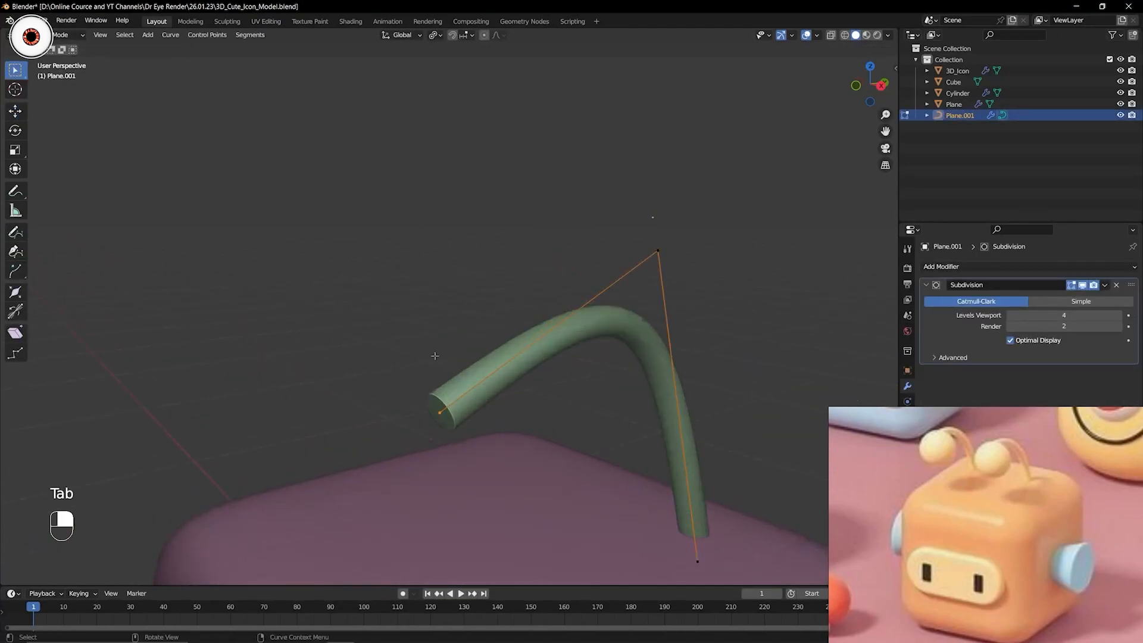
shift+middle_drag(419, 398, 411, 373)
scroll(411, 373, up, 1)
drag(373, 373, 465, 435)
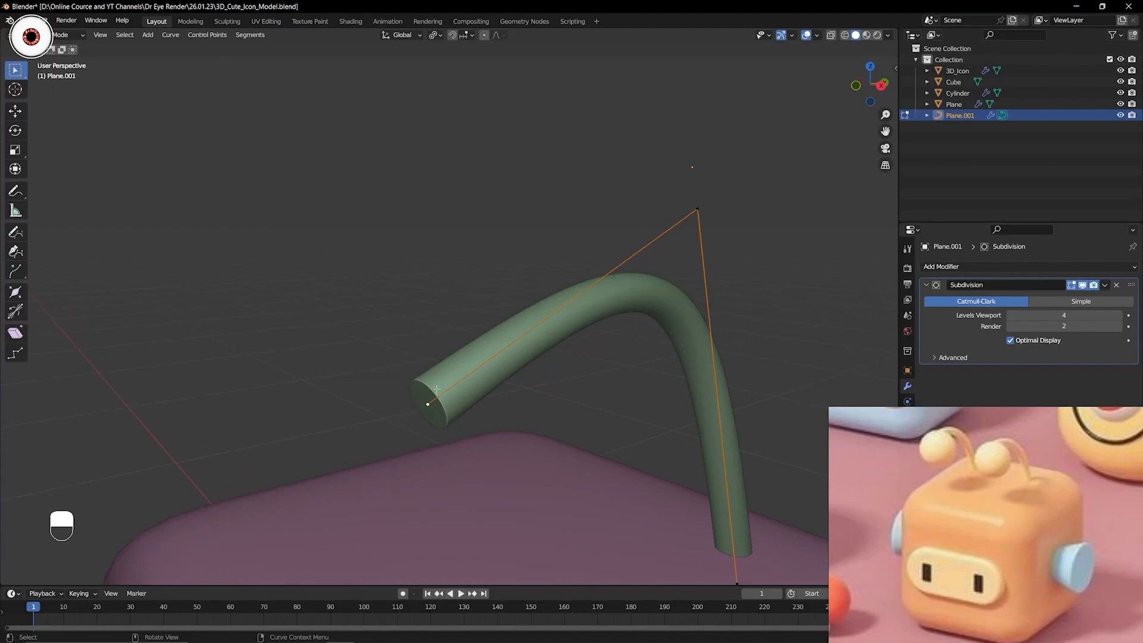
key(shift+s)
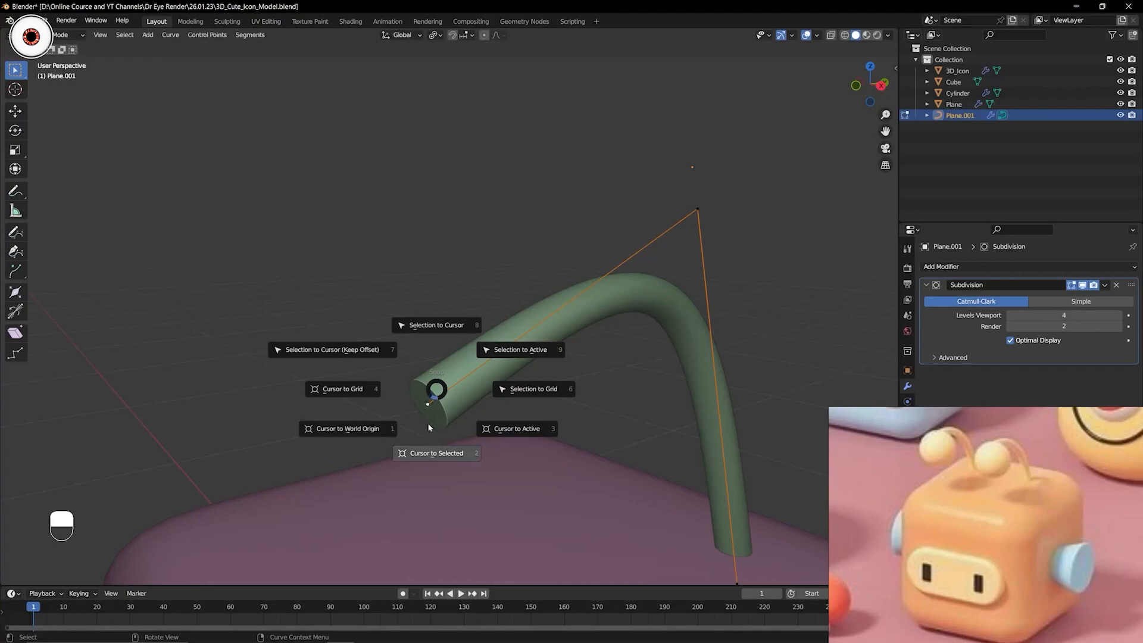
click(432, 444)
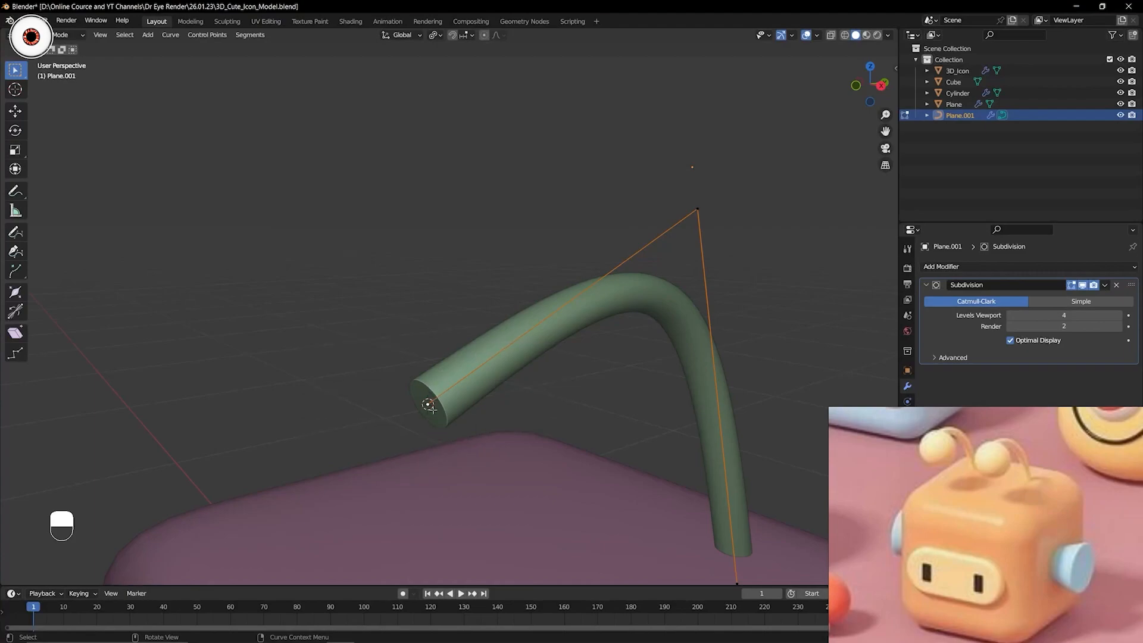
Return to Object Mode and add a UV sphere at the 3D cursor on the antenna's tip.
key(ctrl+Tab)
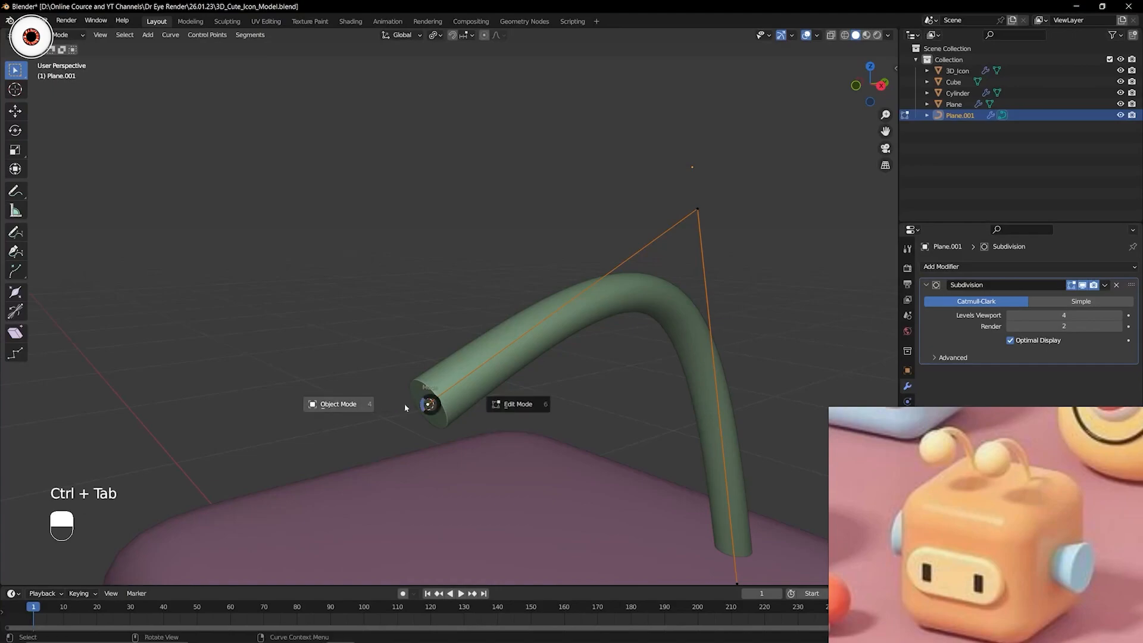
key(shift+a)
mouse_move(387, 343)
click(470, 255)
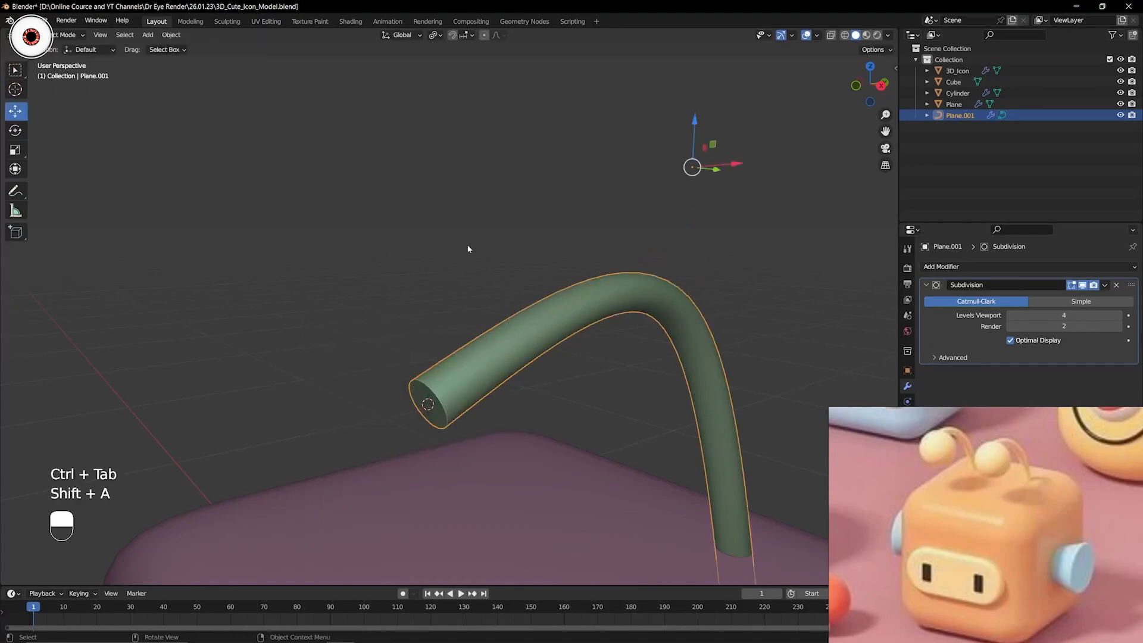
click(494, 337)
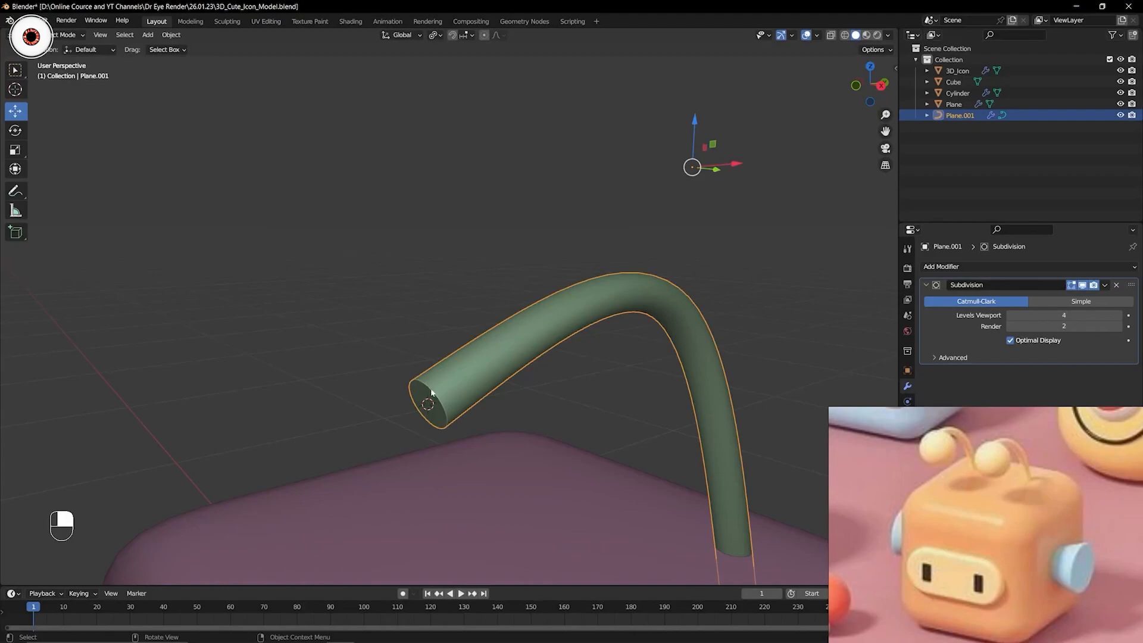
key(shift+a)
mouse_move(369, 317)
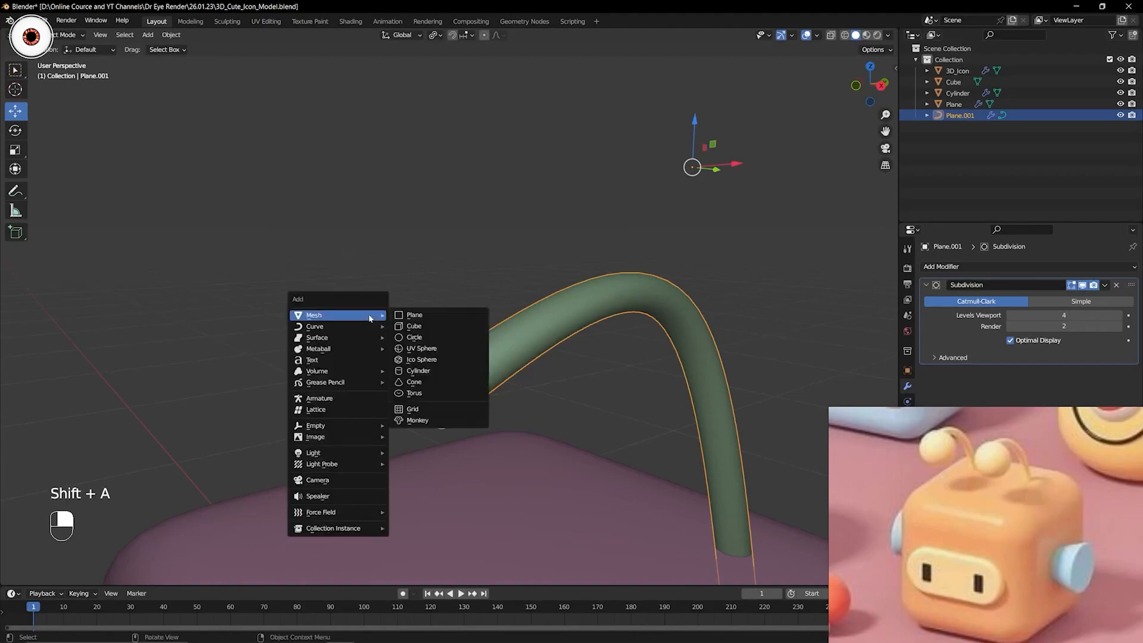
key(shift+a)
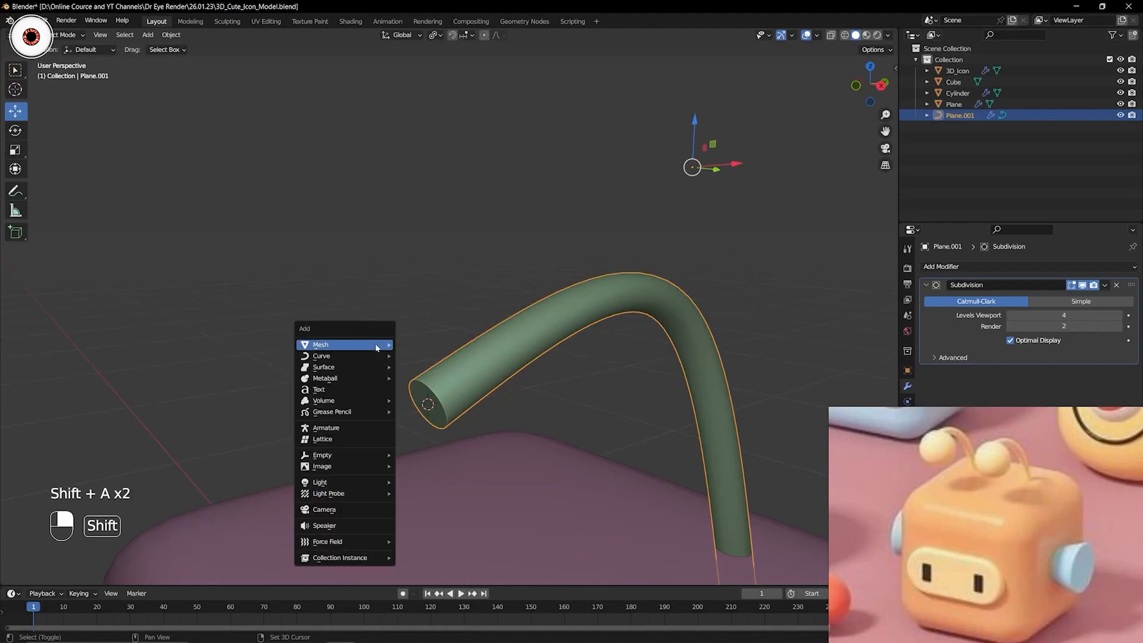
mouse_move(375, 345)
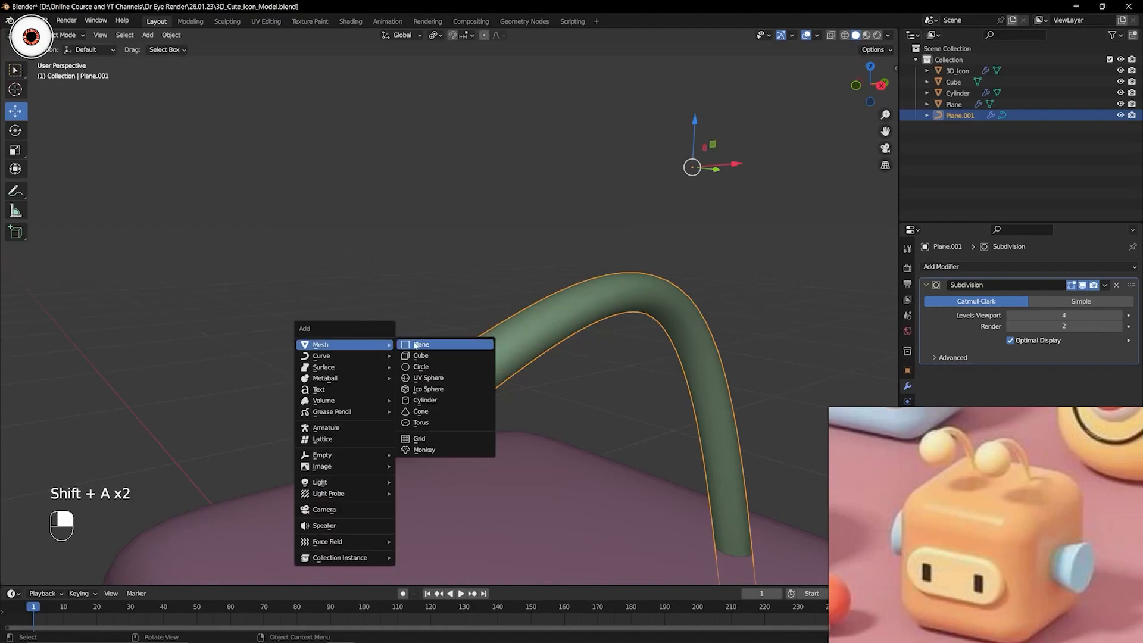
click(443, 382)
Scale the sphere down to a small ball about twice as wide as the antenna tube.
key(s)
key(s)
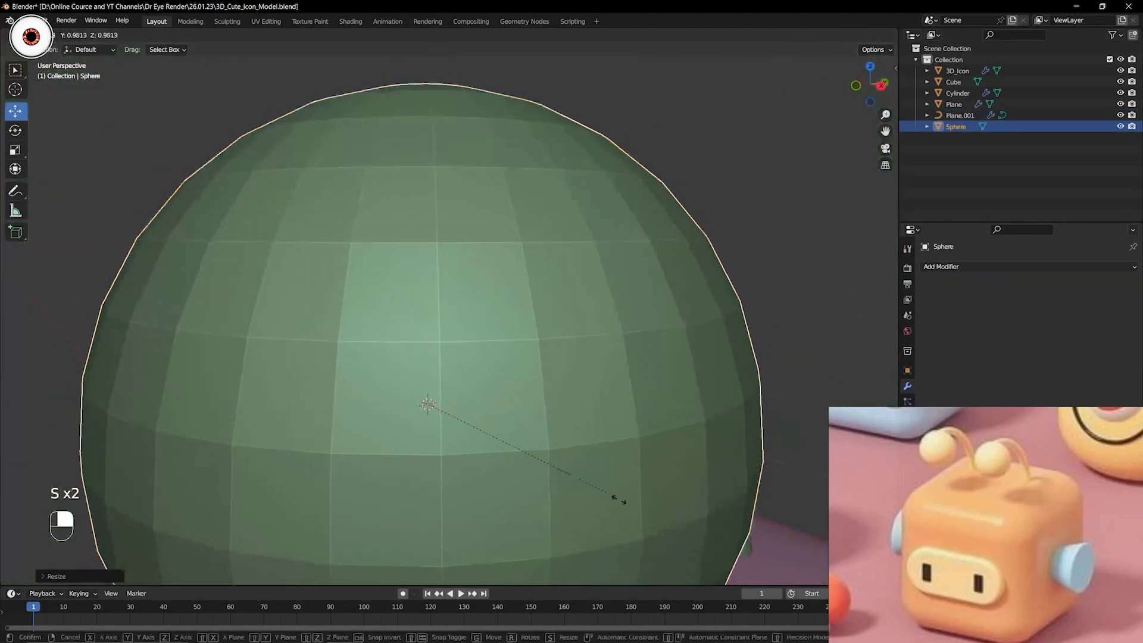
key(s)
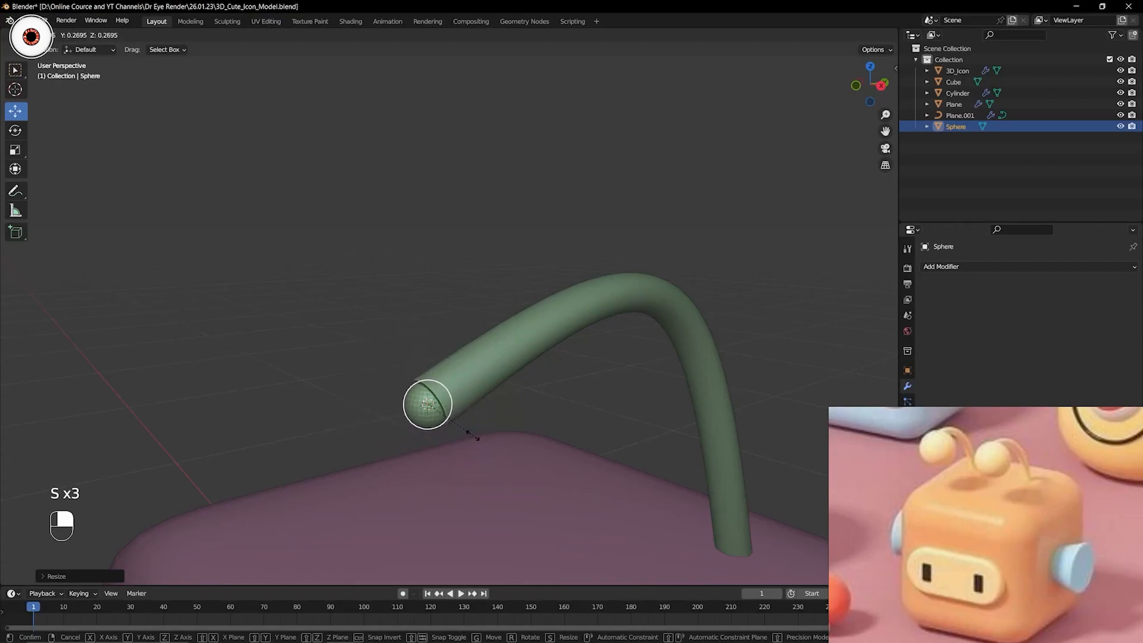
click(516, 461)
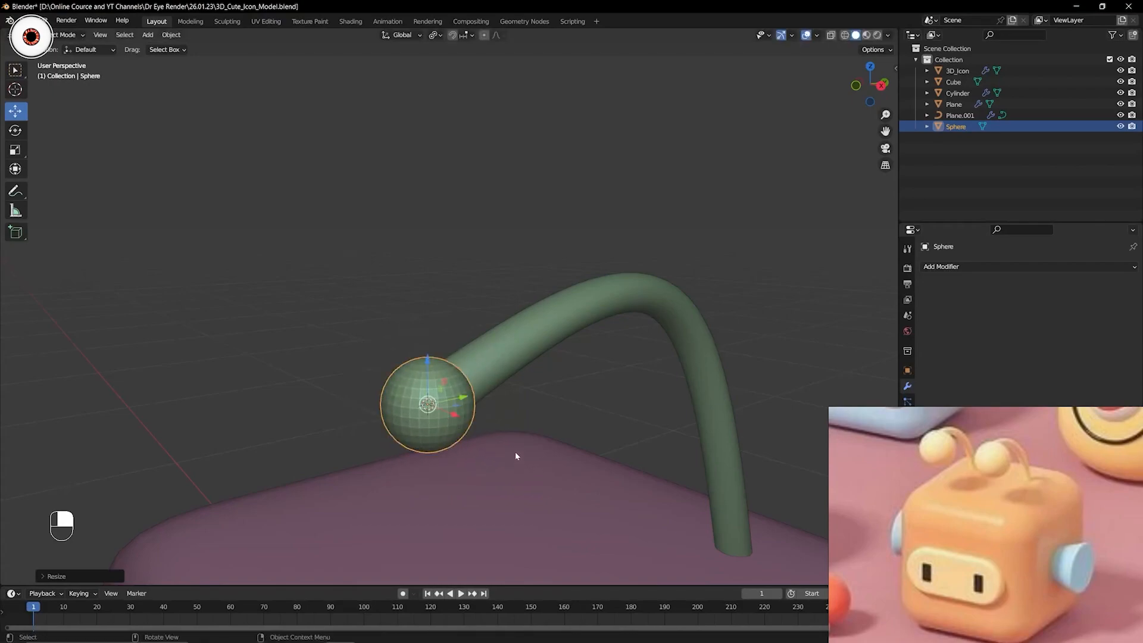
Rotate the sphere in the right orthographic view to follow the slope of the antenna's end.
key(KP_3)
shift+middle_drag(441, 360, 620, 320)
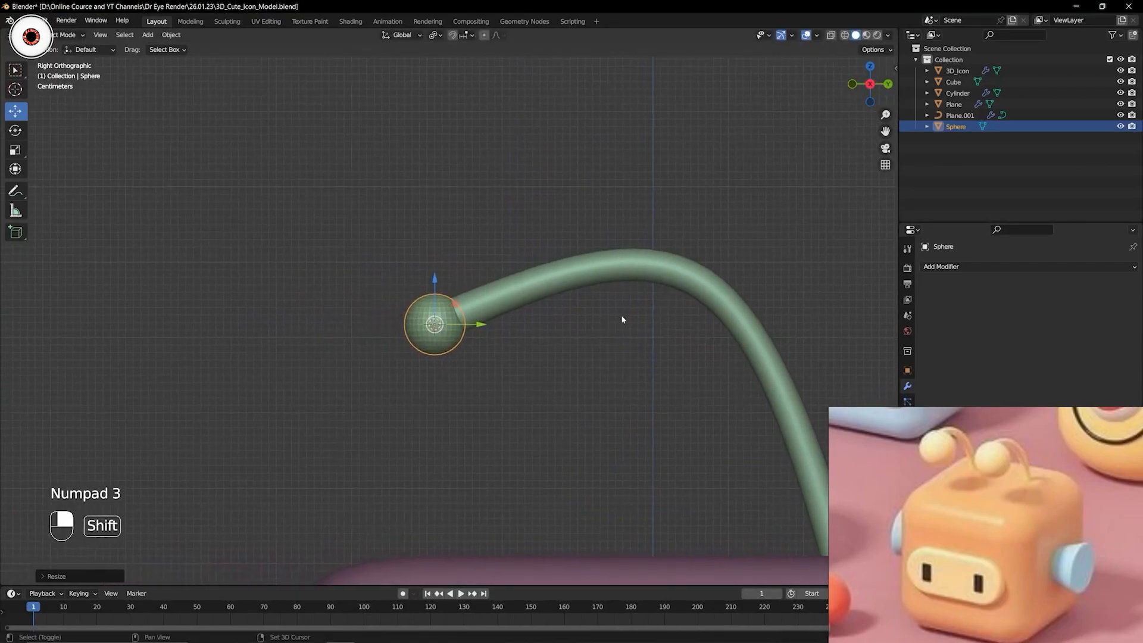
scroll(569, 315, up, 4)
scroll(572, 307, up, 2)
key(r)
click(552, 315)
middle_drag(553, 314, 563, 353)
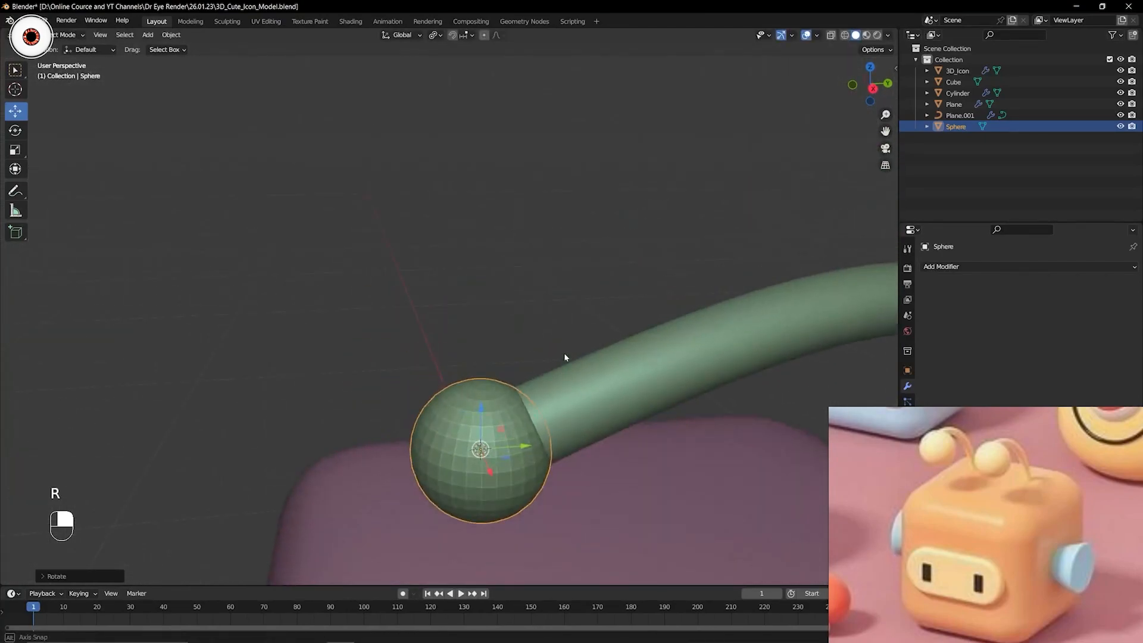
key(KP_3)
key(r)
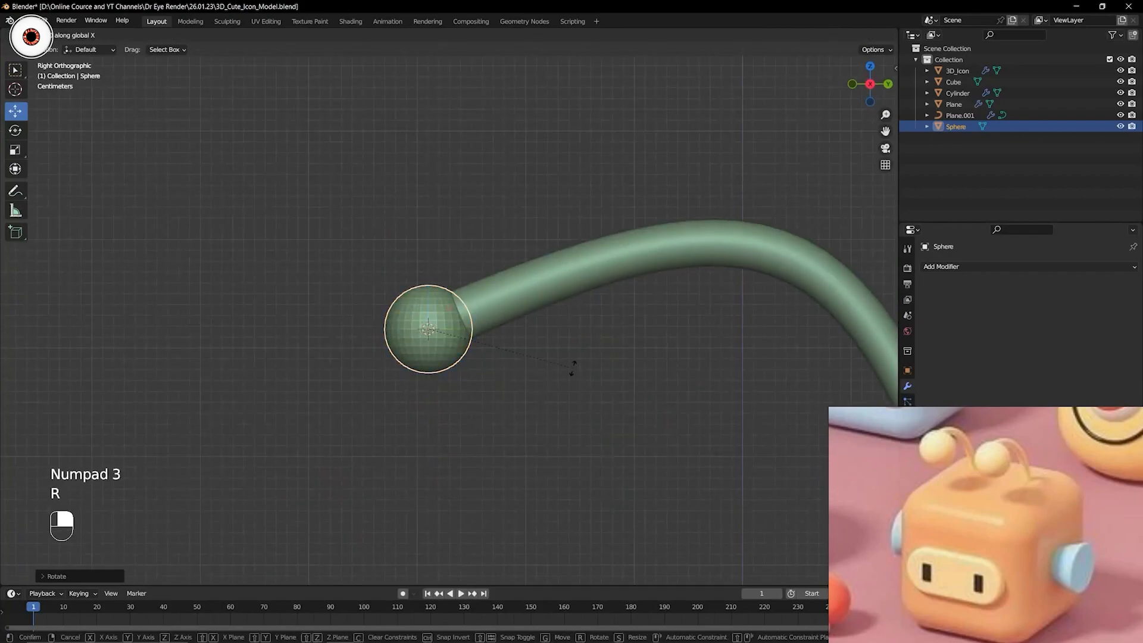
click(436, 438)
scroll(500, 313, up, 5)
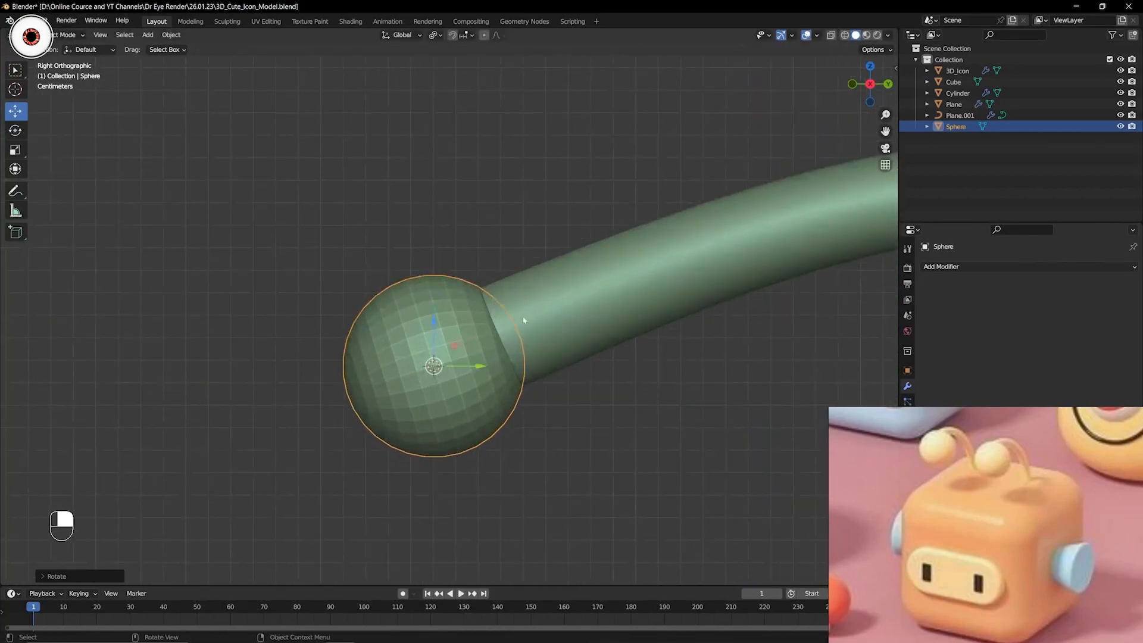
scroll(516, 316, up, 2)
Fine-tune the sphere's rotation in the right view to line its faces up with the antenna, undoing the first adjustment.
key(r)
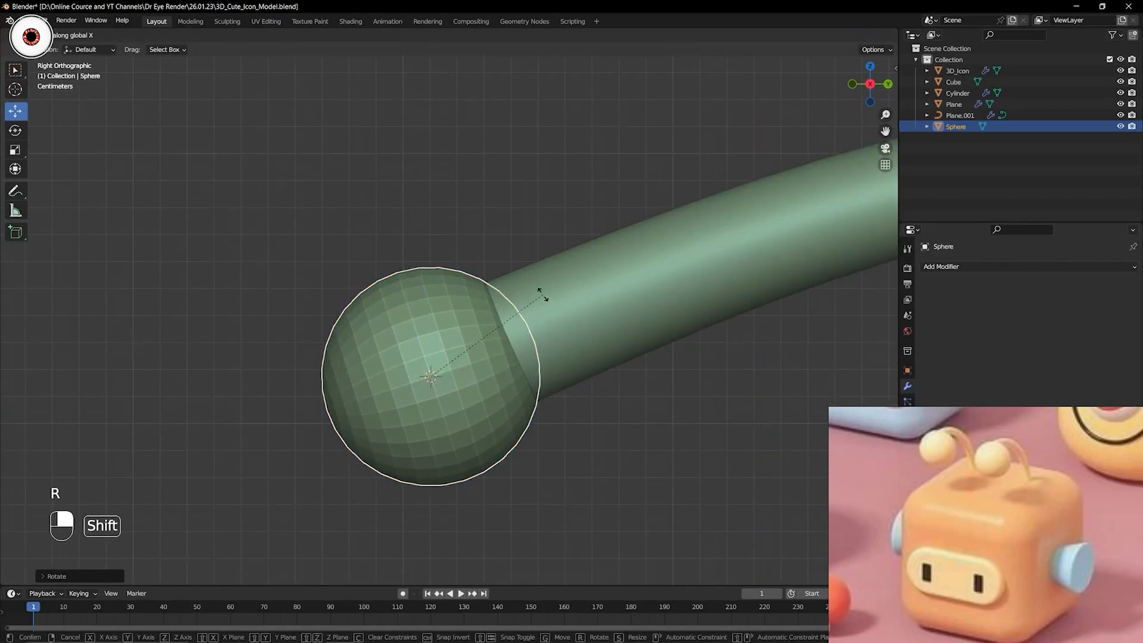
click(569, 319)
key(ctrl+z)
key(r)
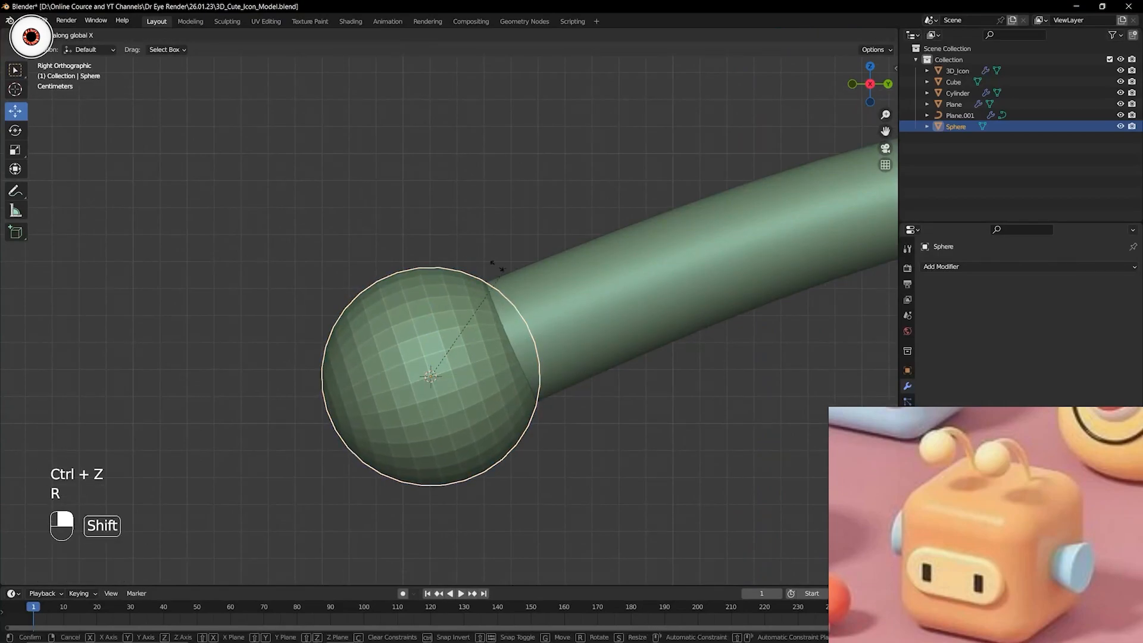
click(409, 266)
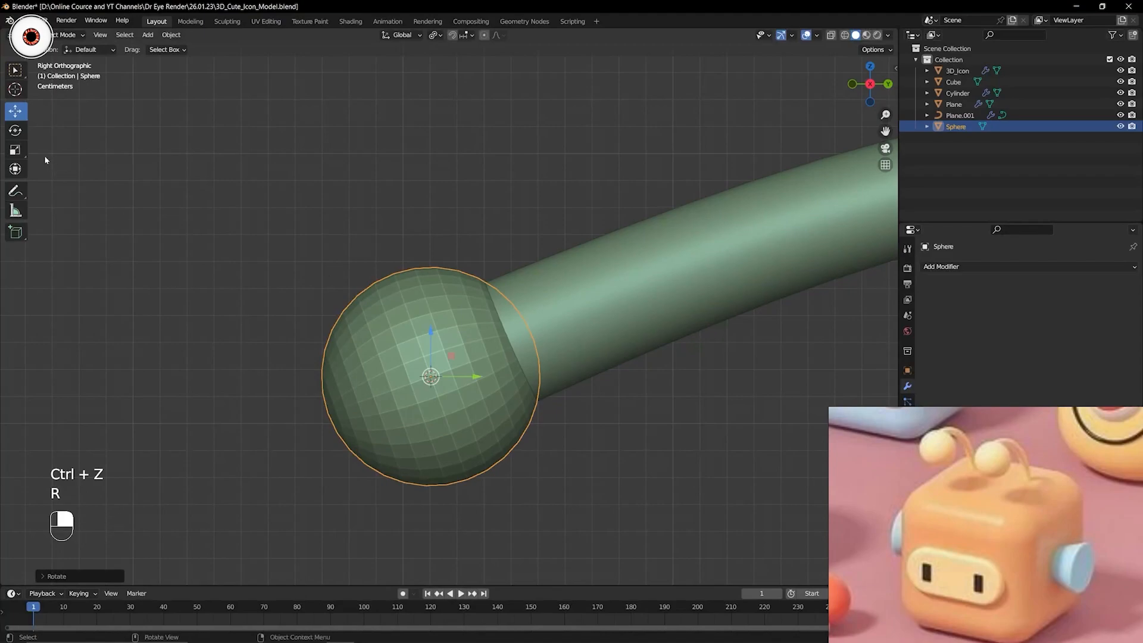
Activate the Rotate tool to view its gizmo and description, and switch to the Select Box tool.
click(20, 130)
drag(28, 130, 118, 131)
drag(102, 139, 24, 146)
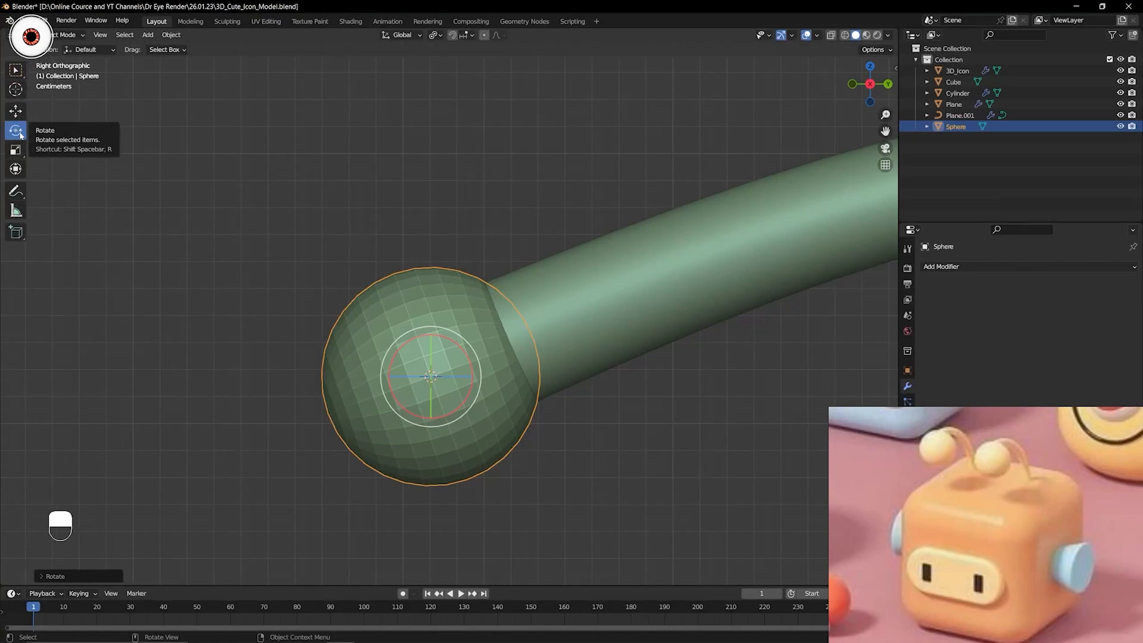
click(15, 70)
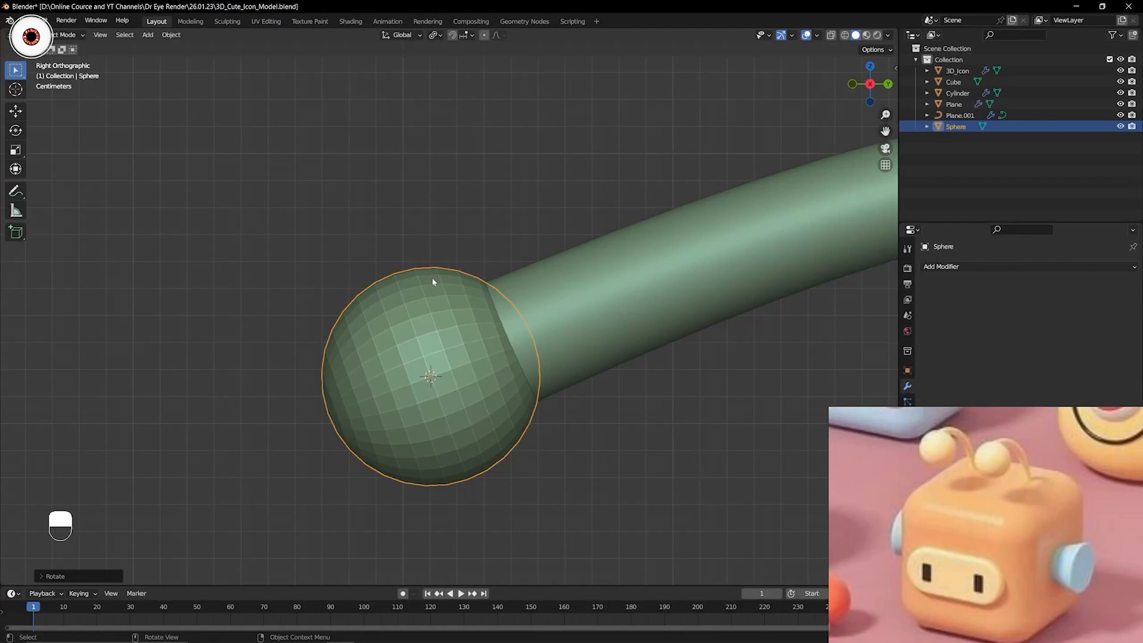
Clear the sphere's selection and save the file.
key(KP_1)
shift+middle_drag(460, 244, 526, 319)
scroll(503, 293, down, 3)
key(alt+a)
key(ctrl+s)
Scale up the sphere on the antenna's tip to match the larger balls in the reference image.
click(458, 293)
key(s)
click(560, 327)
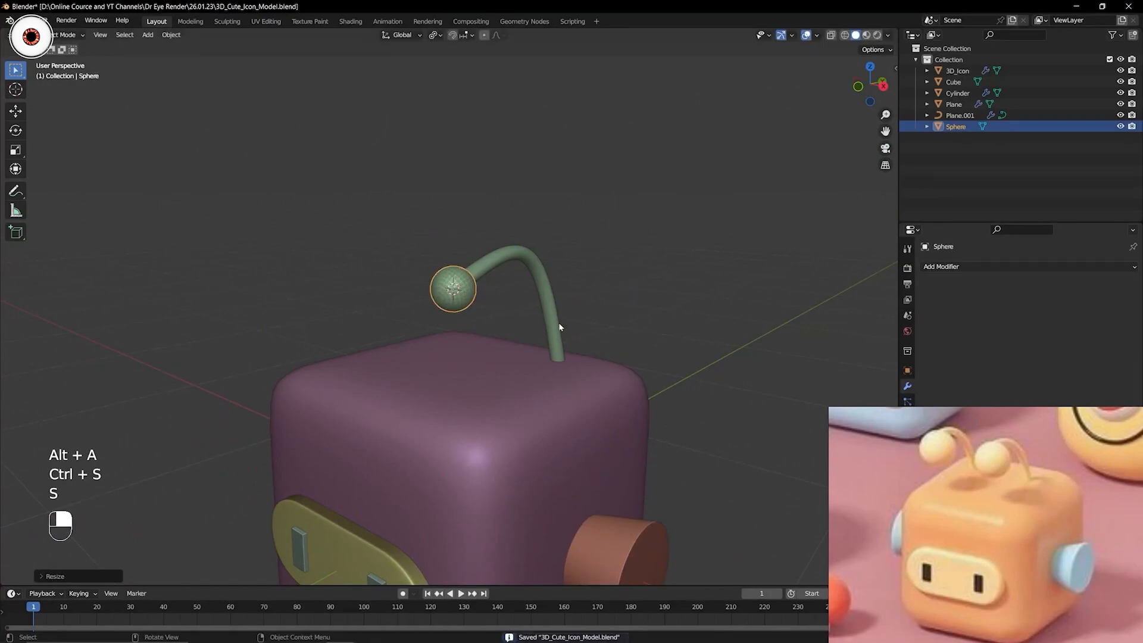
Scale the antenna's sphere up further in the right view.
key(KP_3)
scroll(559, 324, up, 4)
key(s)
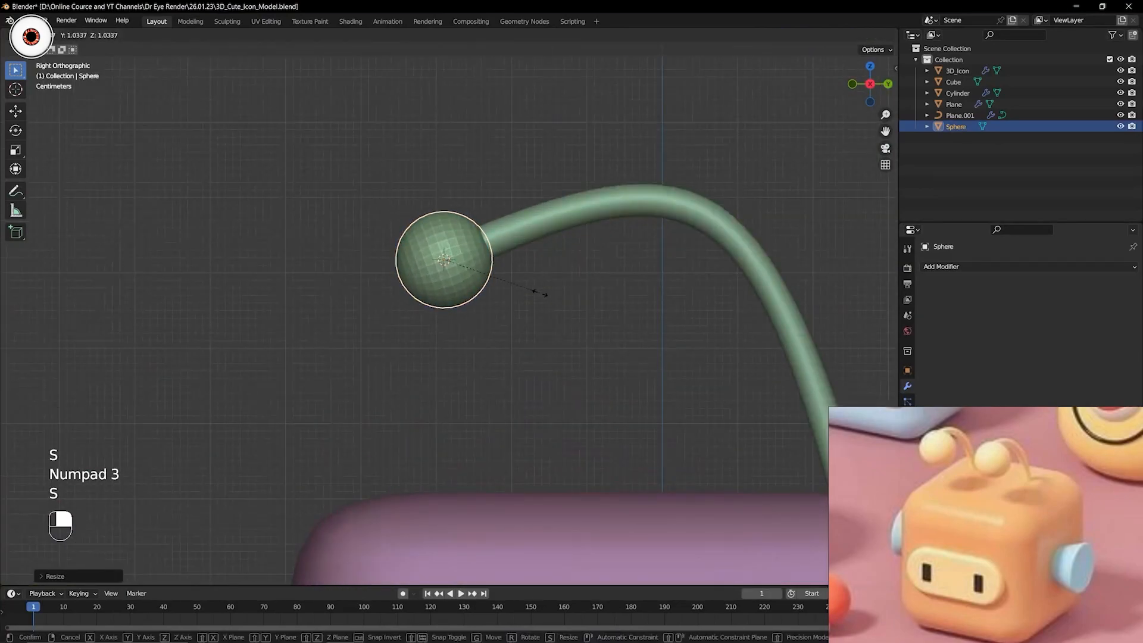
click(598, 313)
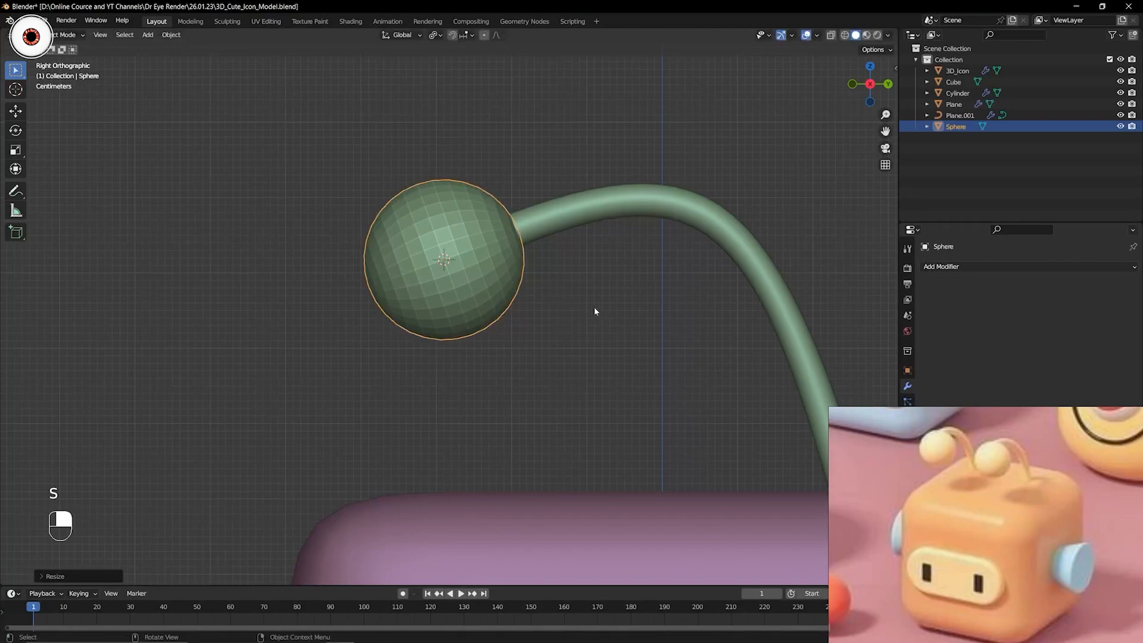
Turn on X-ray display and examine how the antenna's end sits inside the sphere.
click(832, 35)
shift+middle_drag(751, 86, 706, 149)
scroll(519, 264, up, 3)
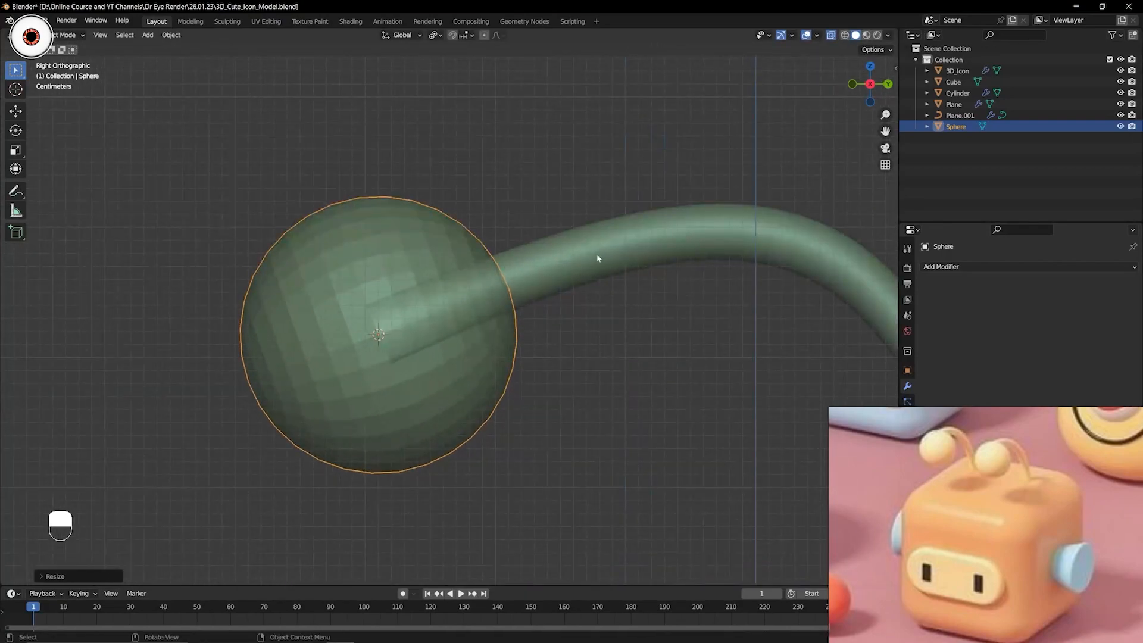
click(456, 267)
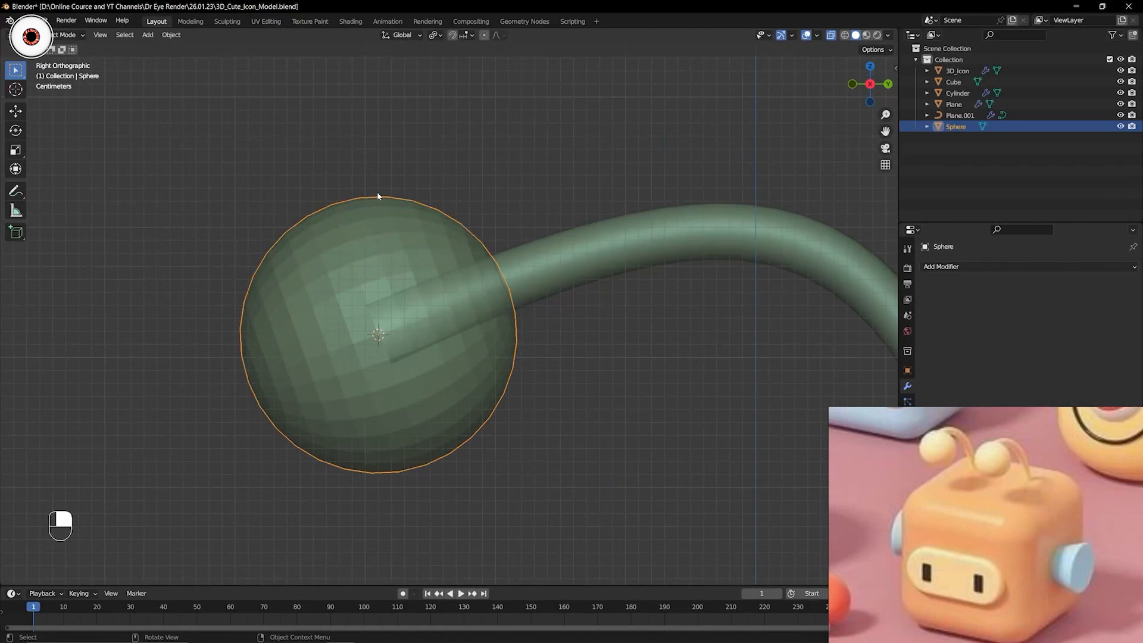
scroll(431, 260, down, 5)
scroll(443, 275, up, 3)
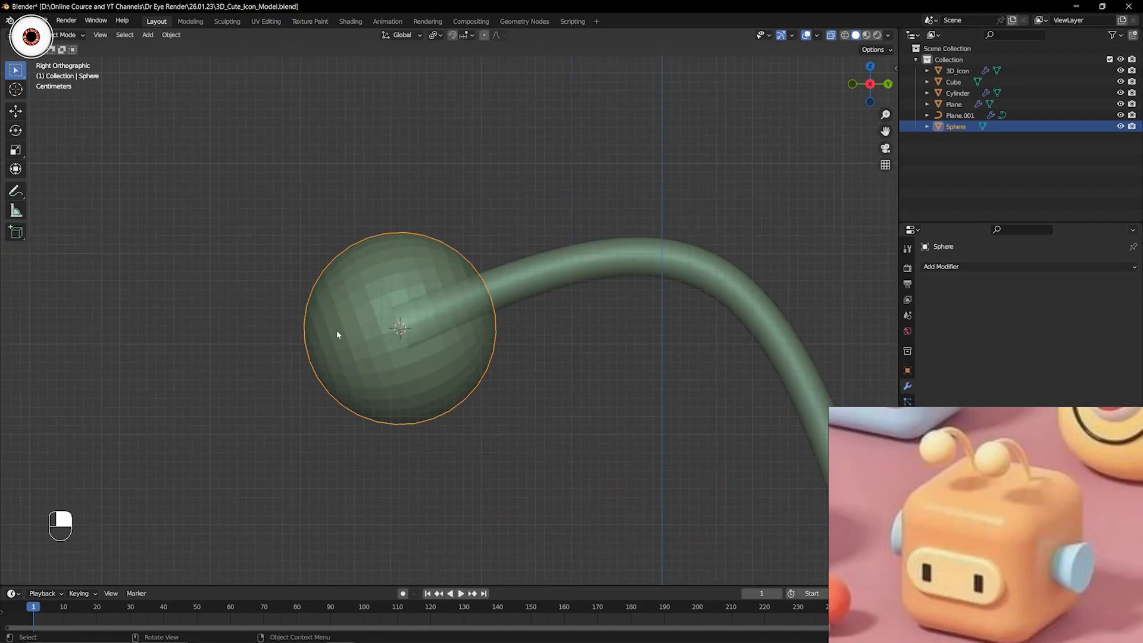
Activate the Move tool, set the transform orientation to Normal, and shift the sphere slightly along the antenna's direction.
click(12, 114)
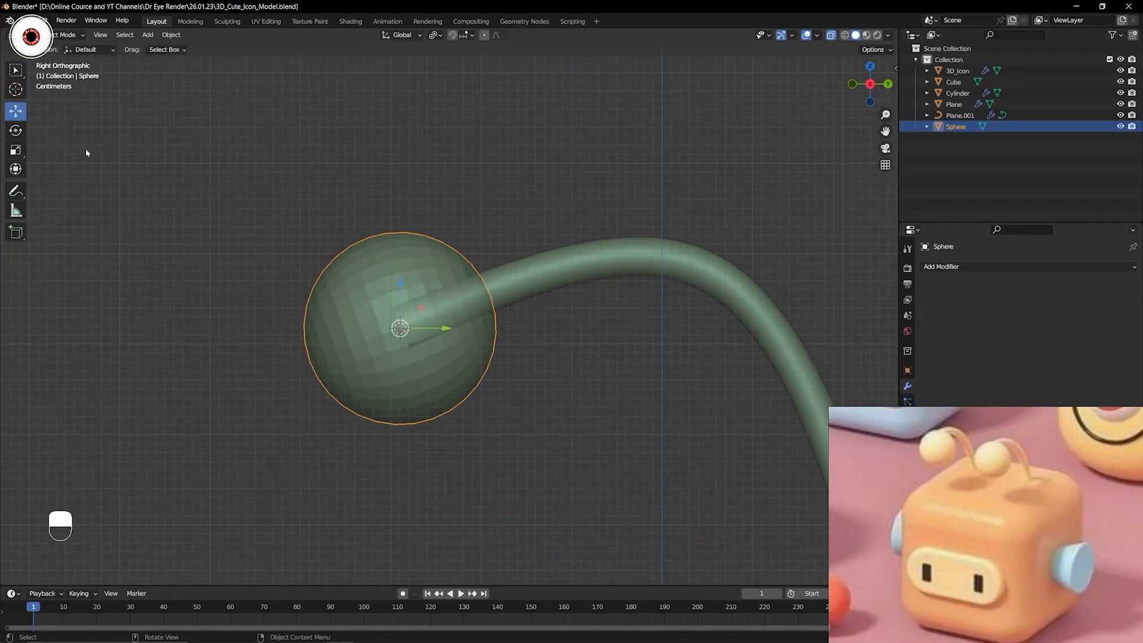
click(402, 36)
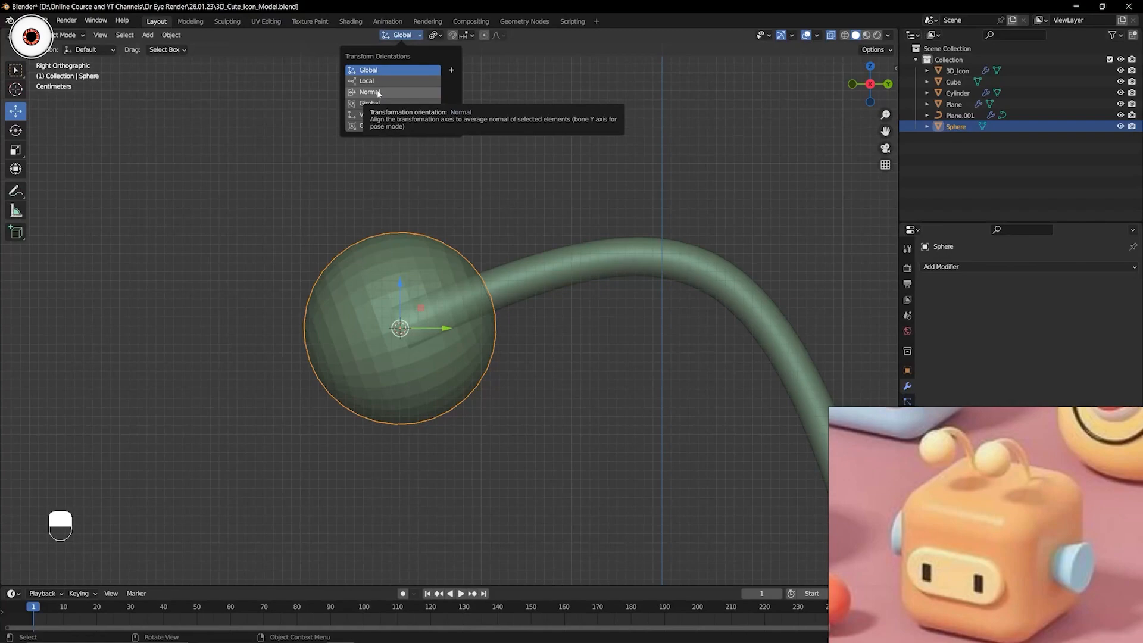
click(378, 93)
mouse_move(445, 315)
mouse_down()
mouse_move(403, 321)
mouse_move(443, 312)
mouse_up()
Switch the transform orientation to Global, choose the Median Point pivot, and return the orientation to Normal.
click(403, 35)
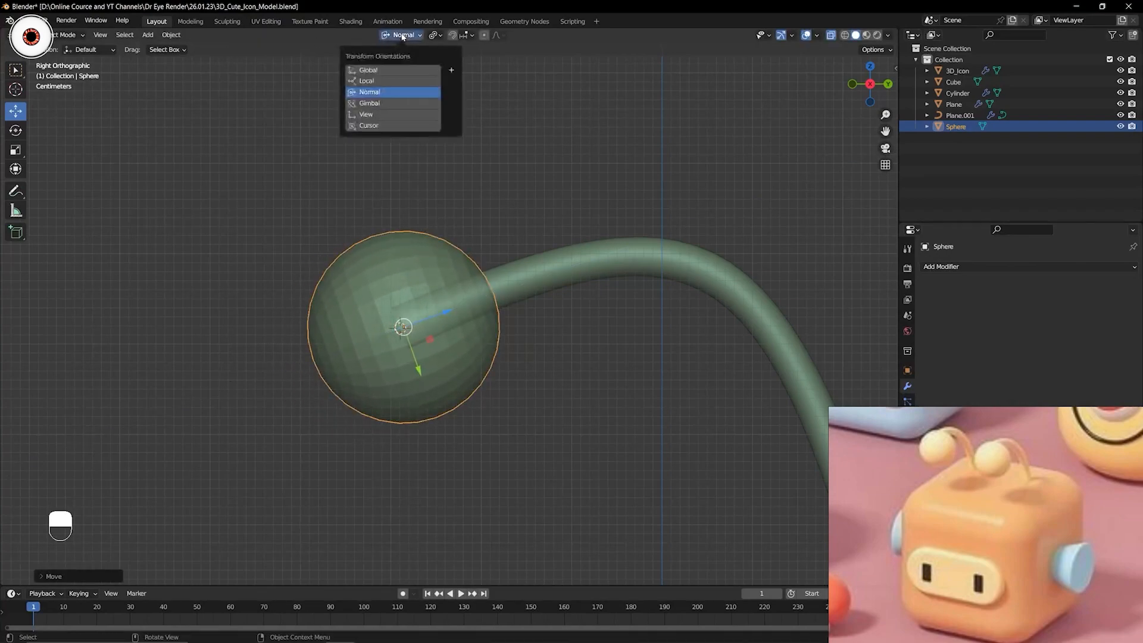
click(376, 71)
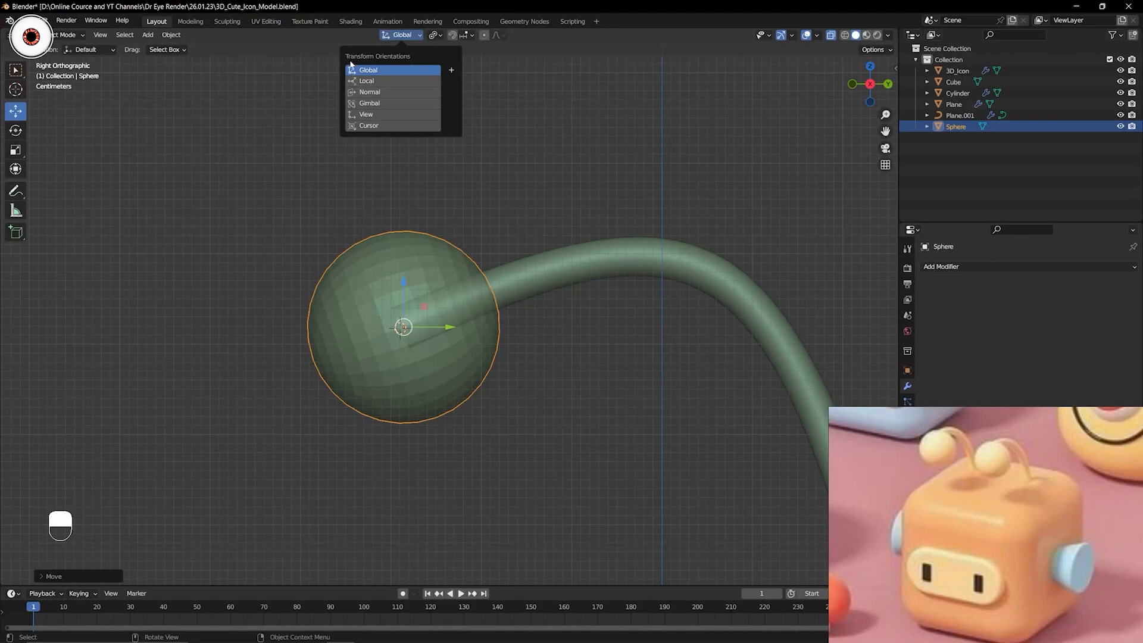
click(434, 34)
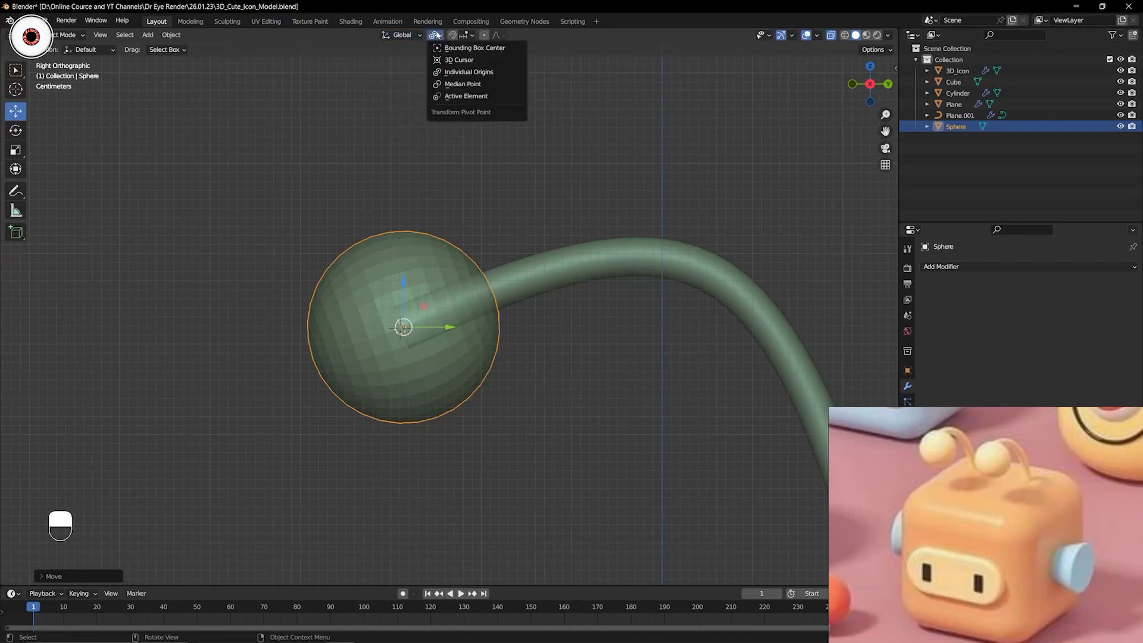
click(469, 85)
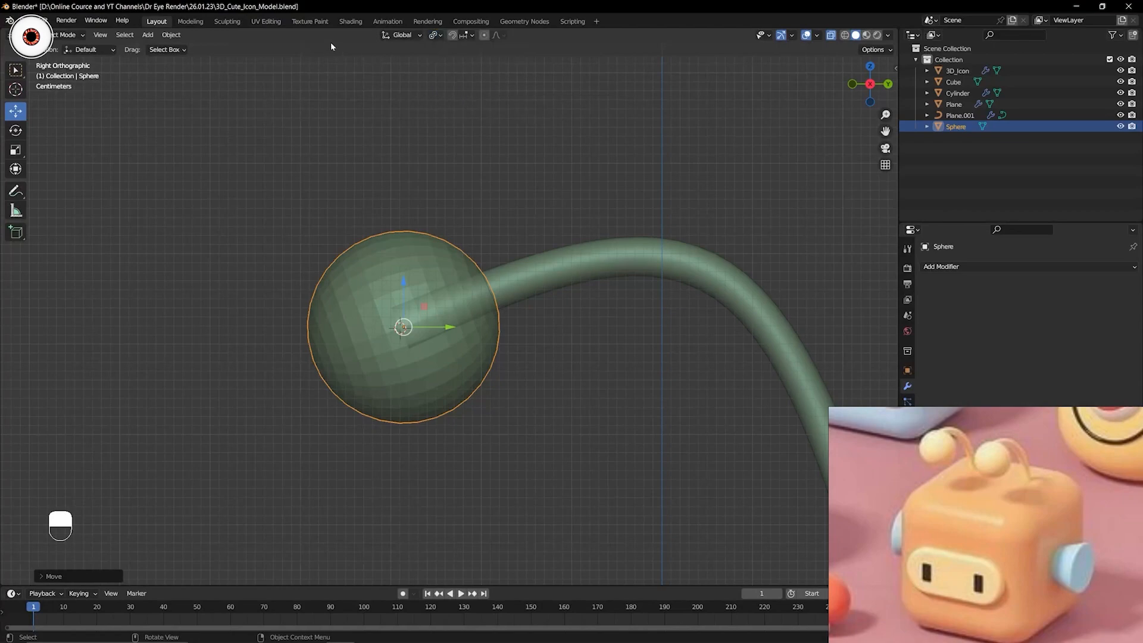
click(403, 36)
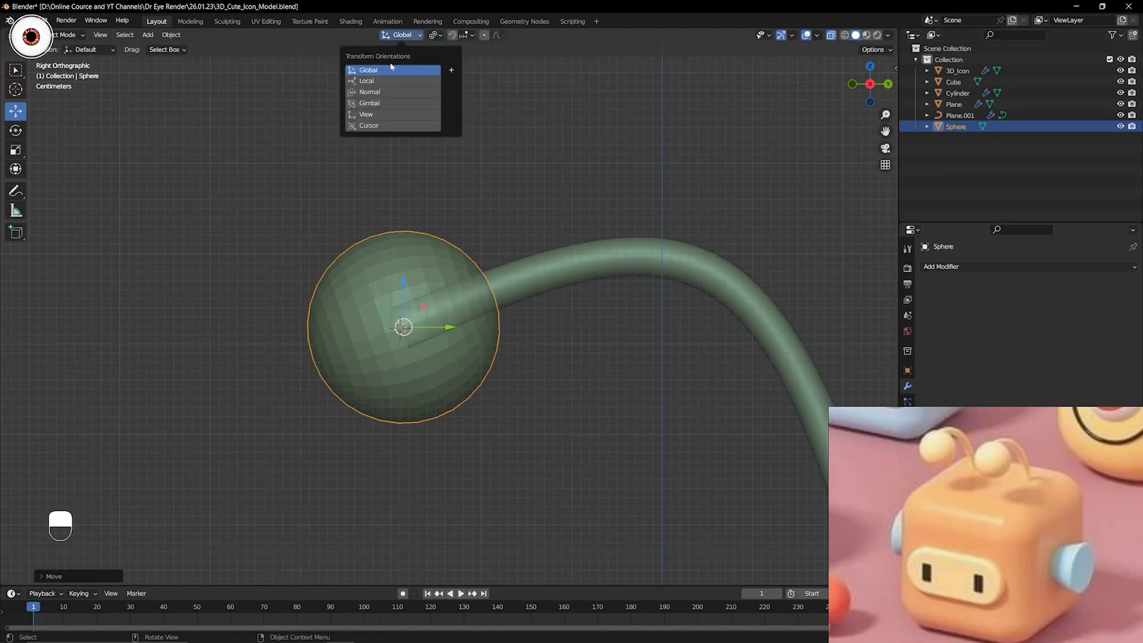
click(378, 93)
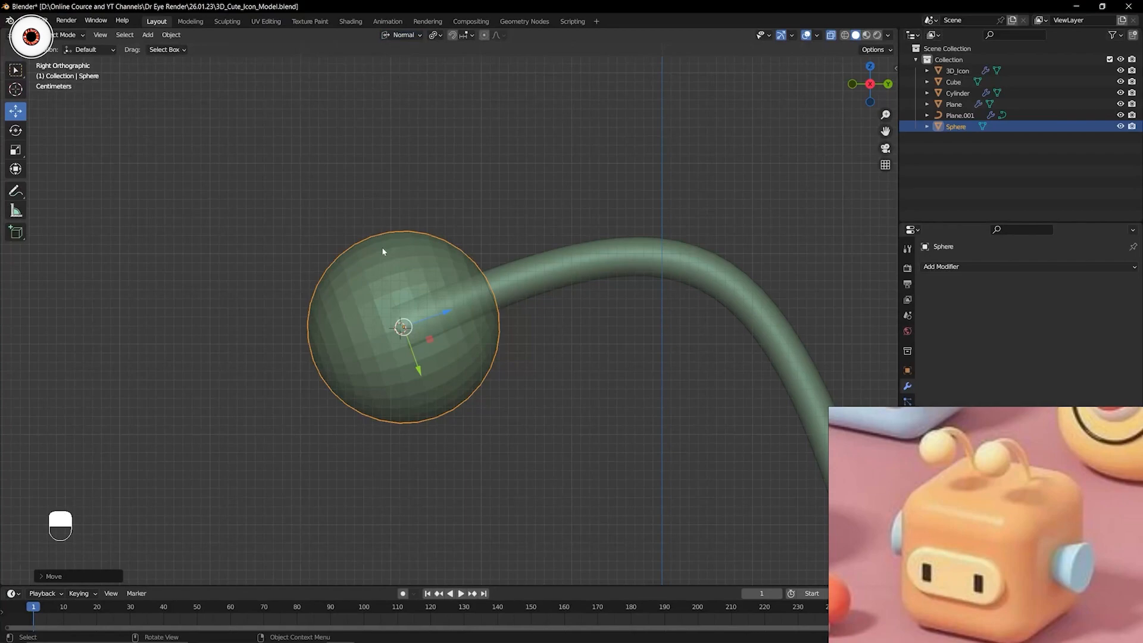
Turn off X-ray display from an angled perspective view and save the file.
key(ctrl+Tab)
middle_drag(452, 169, 387, 202)
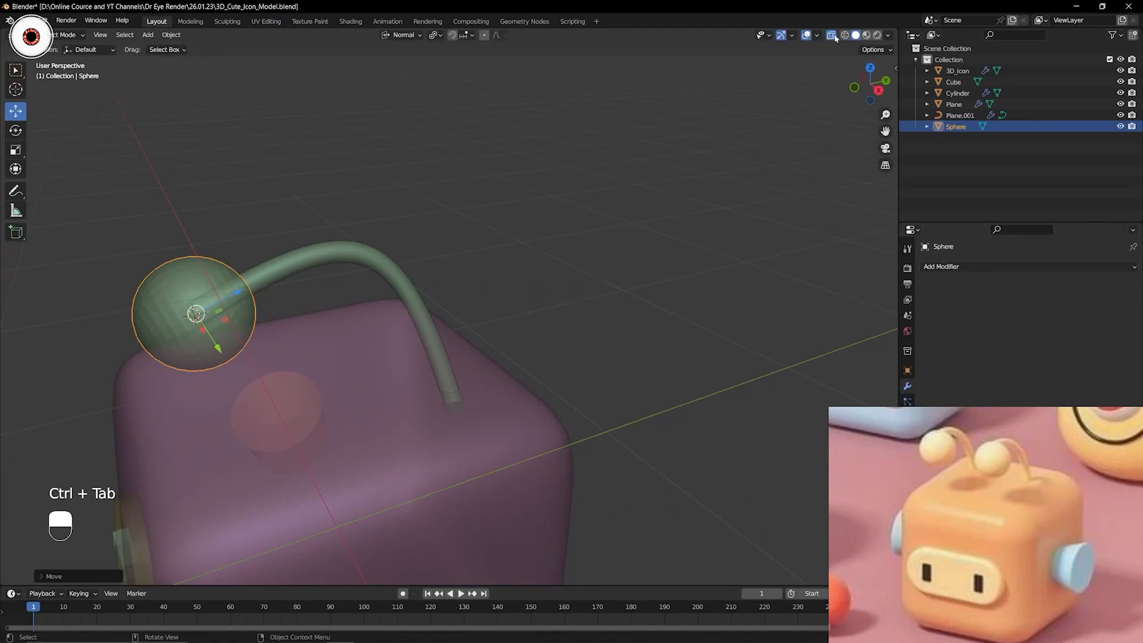
click(830, 35)
key(ctrl+s)
Add a cube, move it away from the robot head and scale it for a normals demonstration.
shift+middle_drag(640, 195, 433, 228)
key(shift+a)
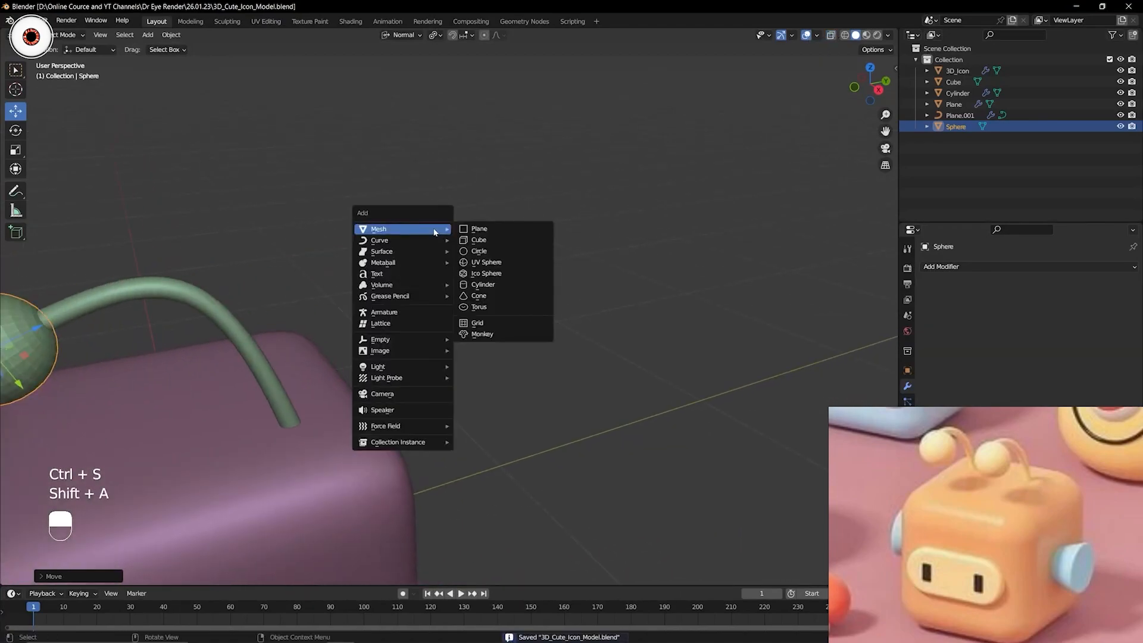
click(496, 238)
scroll(470, 234, down, 5)
key(g)
click(681, 196)
shift+middle_drag(703, 218, 580, 237)
scroll(581, 239, up, 3)
key(s)
click(602, 263)
Enter Edit Mode on the new cube, clear its selection and save the file.
scroll(602, 264, up, 3)
key(Tab)
key(a)
key(alt+a)
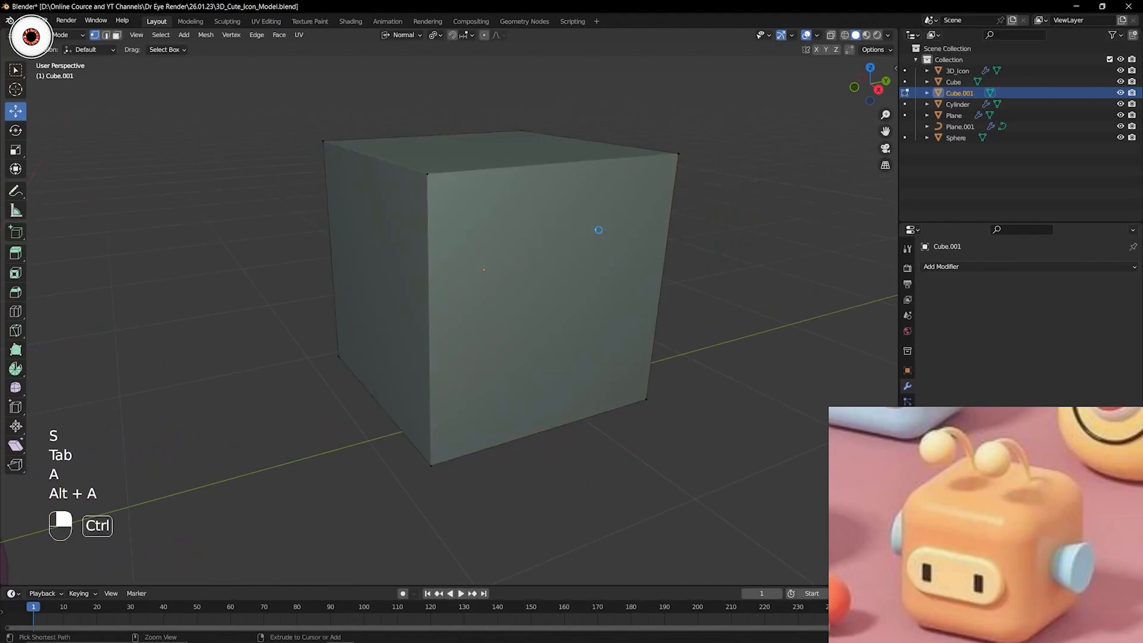
key(ctrl+s)
Display the cube's face normals as lines and set their size to 0.26.
click(817, 35)
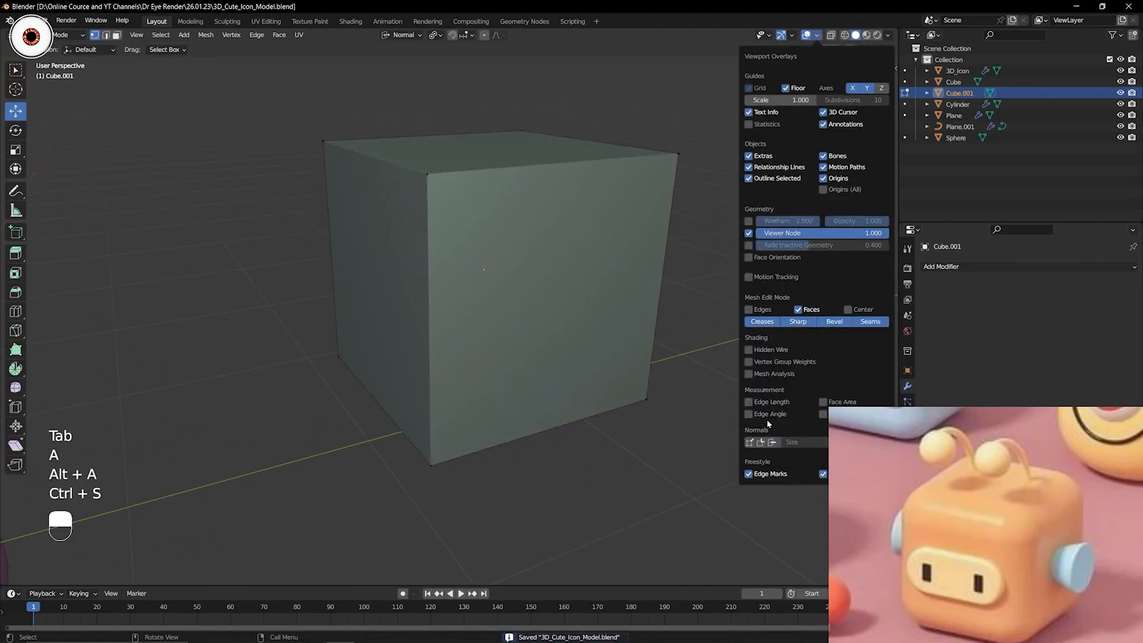
click(817, 35)
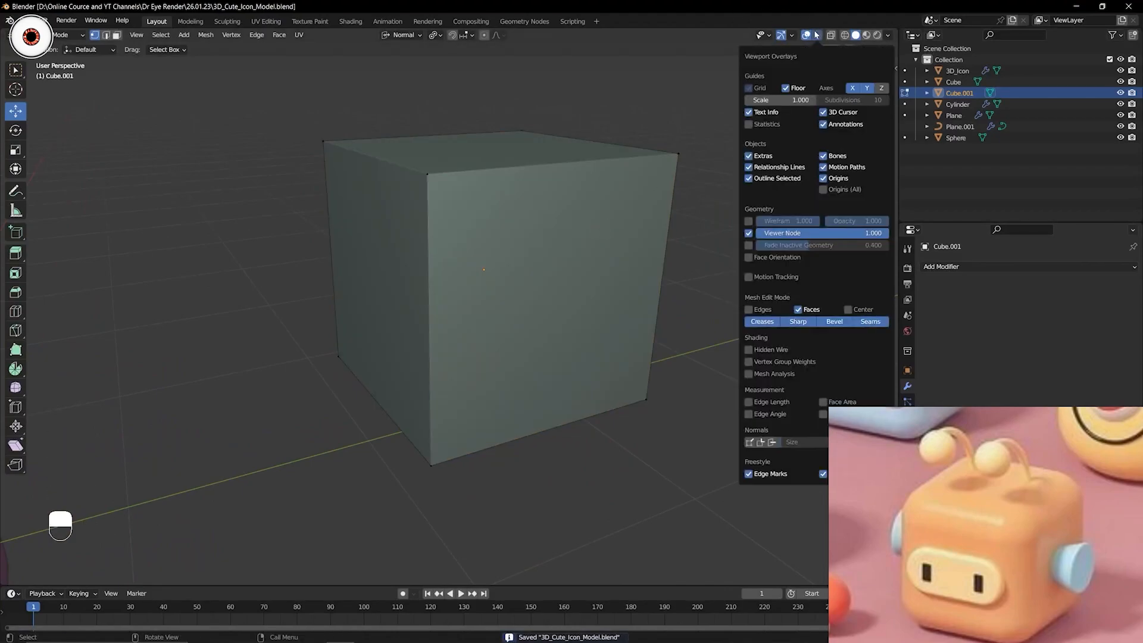
click(922, 476)
key(alt+Tab)
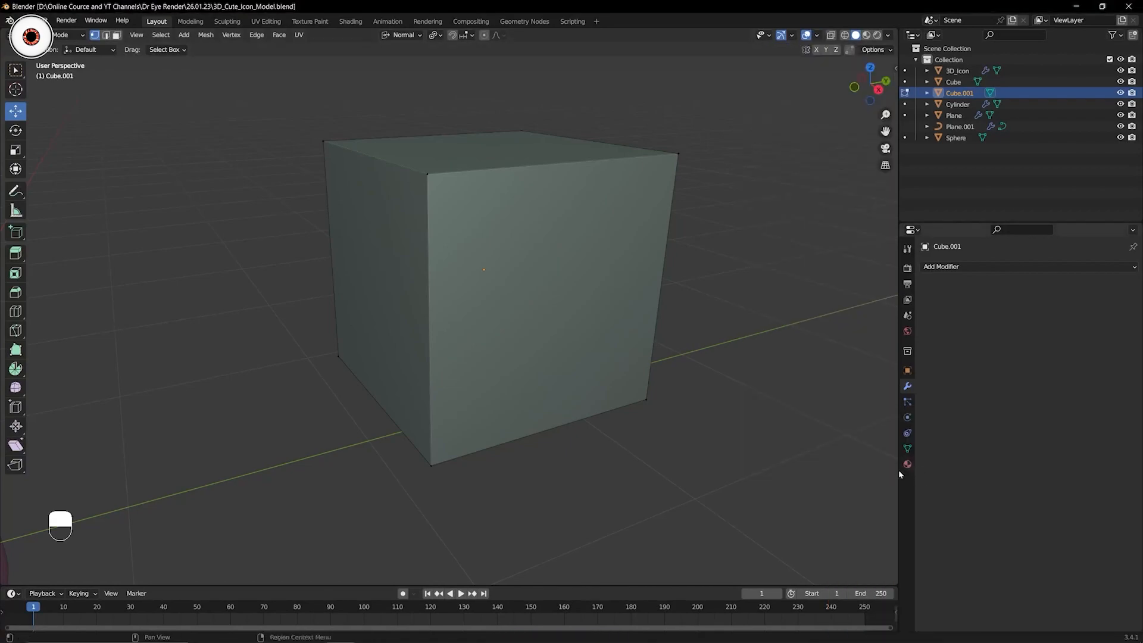
click(817, 36)
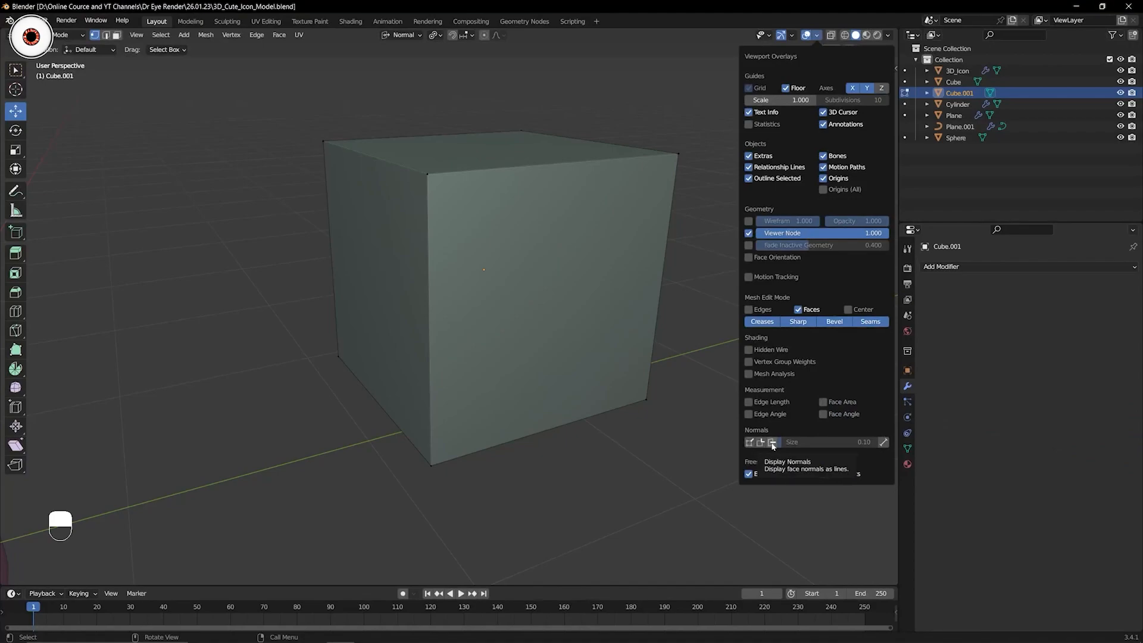
click(773, 444)
scroll(697, 208, down, 1)
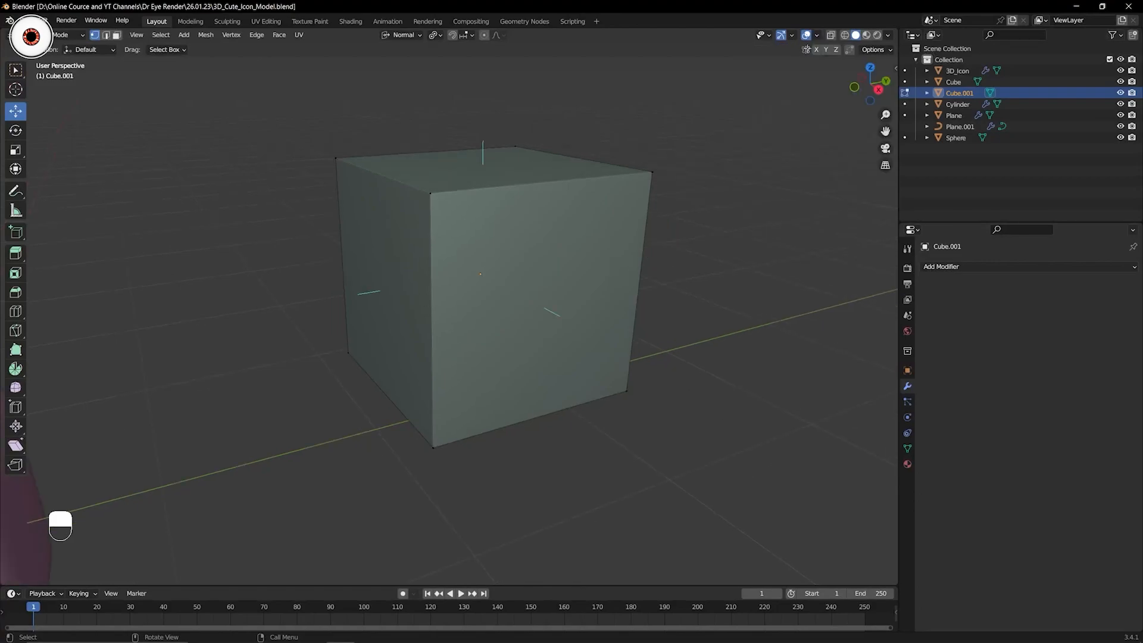
click(818, 37)
drag(813, 440, 840, 440)
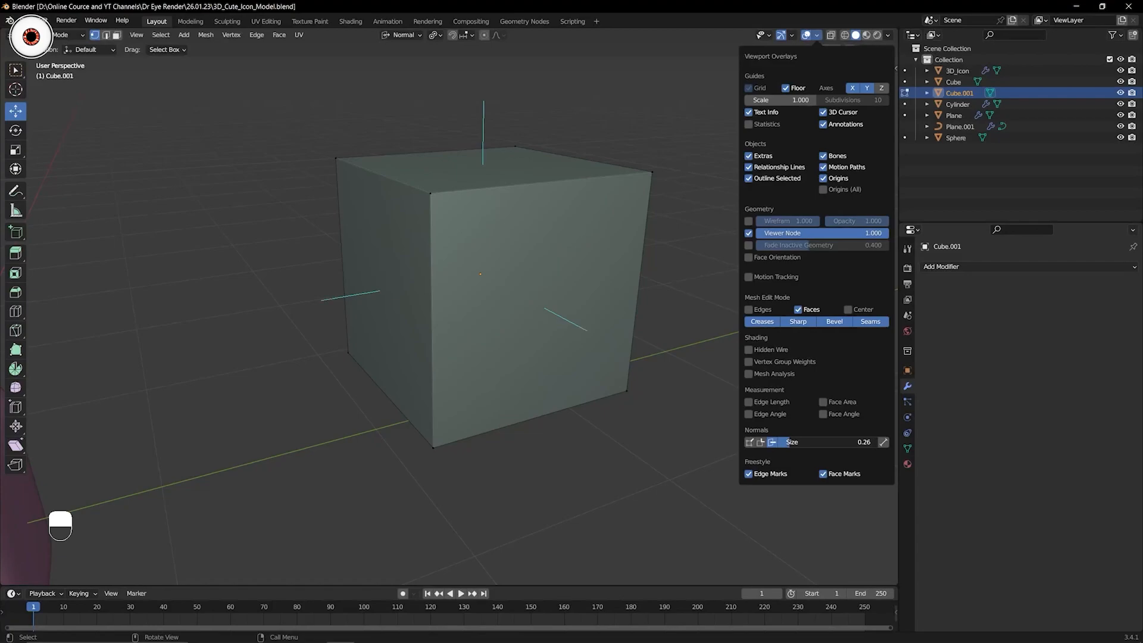
Examine the cube's face normals from several angles, leave Edit Mode and delete the cube.
scroll(590, 262, down, 2)
middle_drag(590, 262, 422, 202)
middle_drag(504, 428, 390, 304)
scroll(266, 338, down, 3)
scroll(390, 304, up, 3)
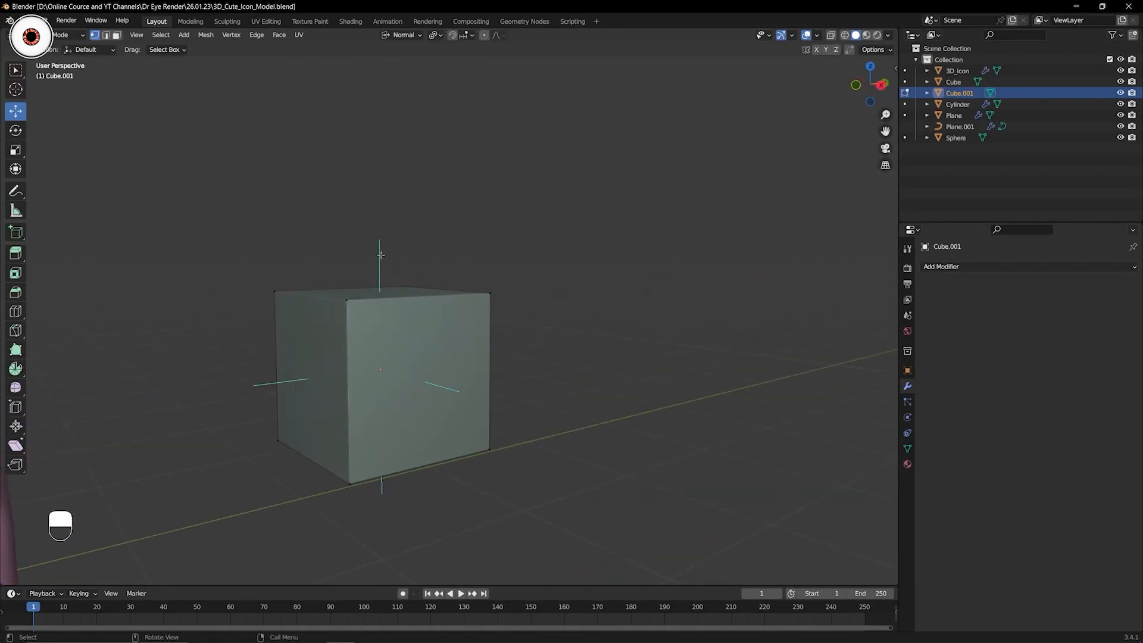
key(ctrl+Tab)
key(x)
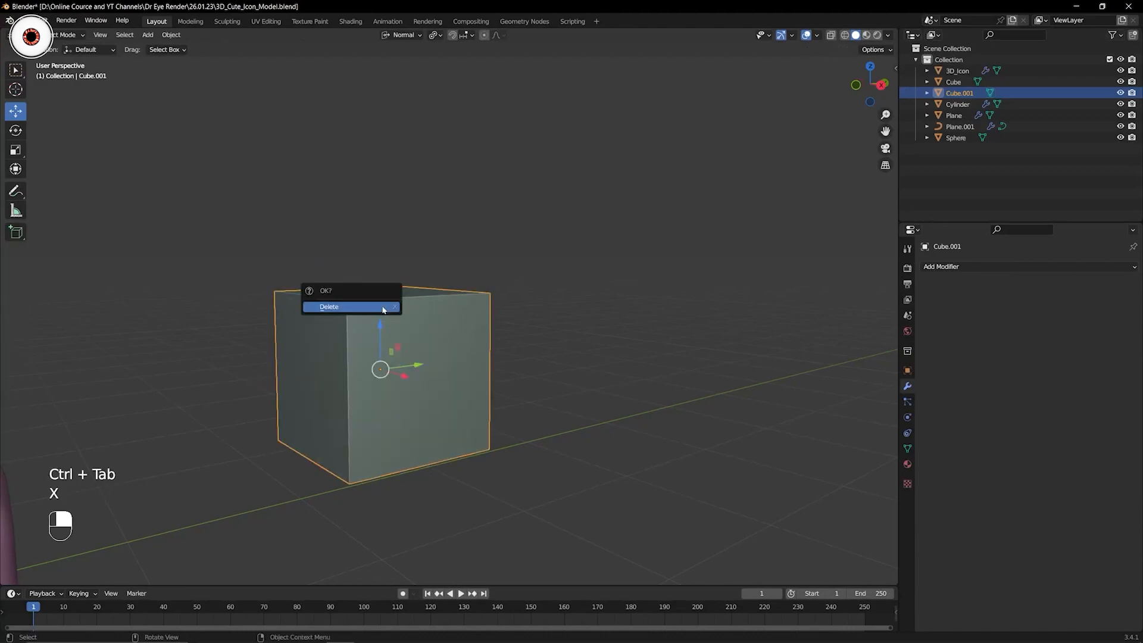
click(387, 307)
Select the sphere on the antenna and enter Edit Mode on it in the right view.
click(817, 36)
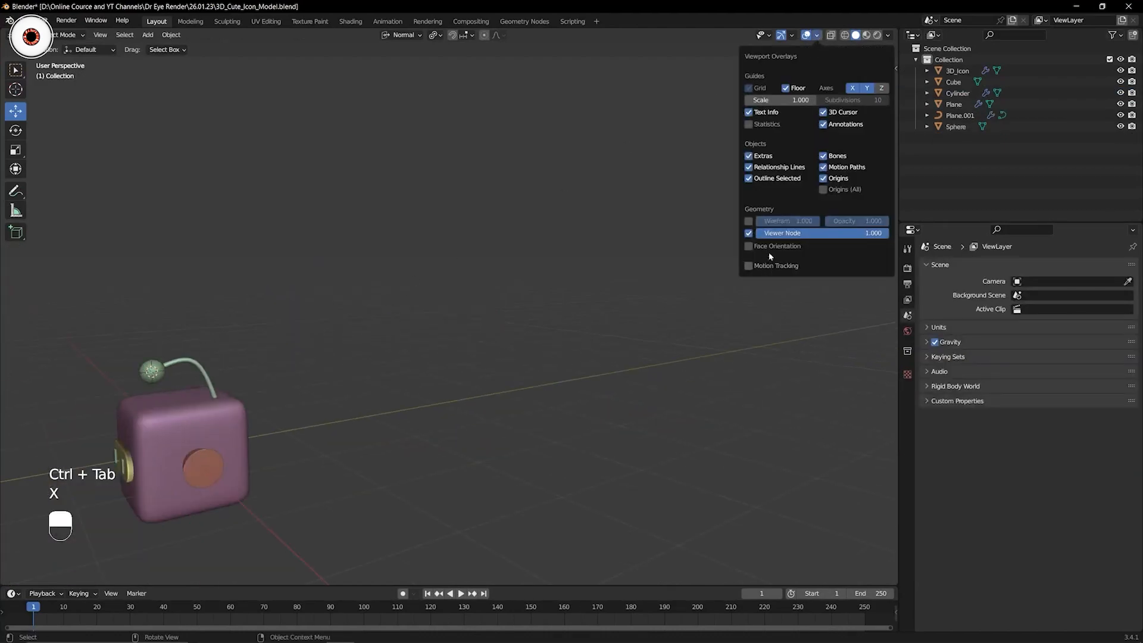
click(152, 370)
key(Tab)
shift+middle_drag(232, 311, 687, 331)
key(KP_1)
key(KP_3)
scroll(382, 241, up, 6)
scroll(687, 331, up, 4)
shift+middle_drag(830, 149, 817, 60)
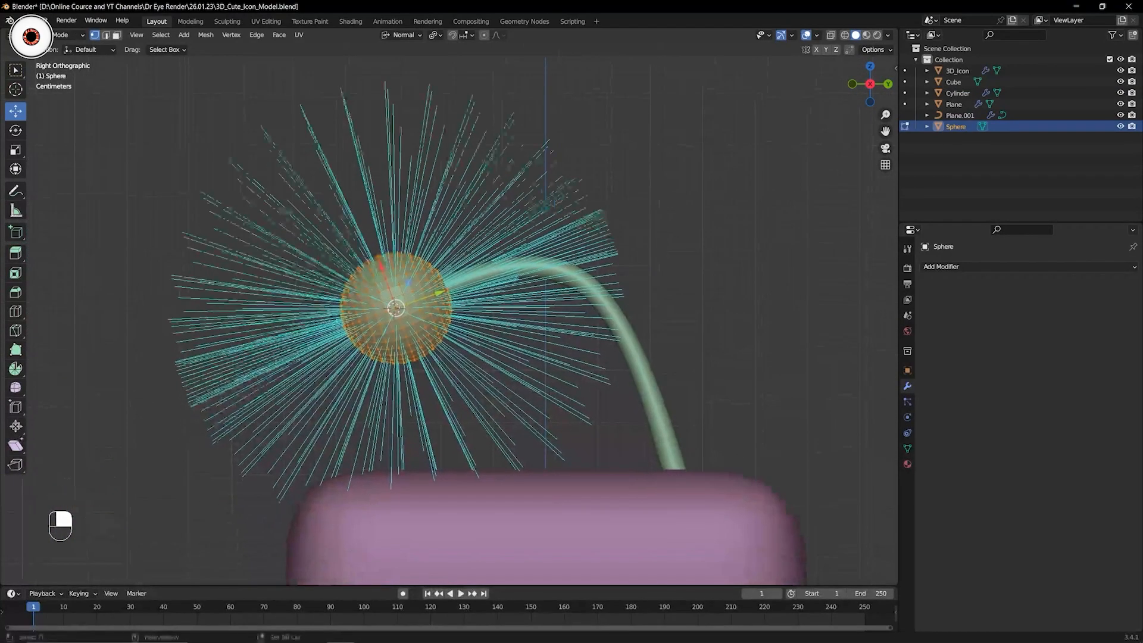
Shorten the face normal lines displayed on the sphere and view them up close.
click(818, 35)
mouse_move(782, 441)
mouse_down()
mouse_move(768, 441)
mouse_move(798, 442)
mouse_move(783, 442)
mouse_up()
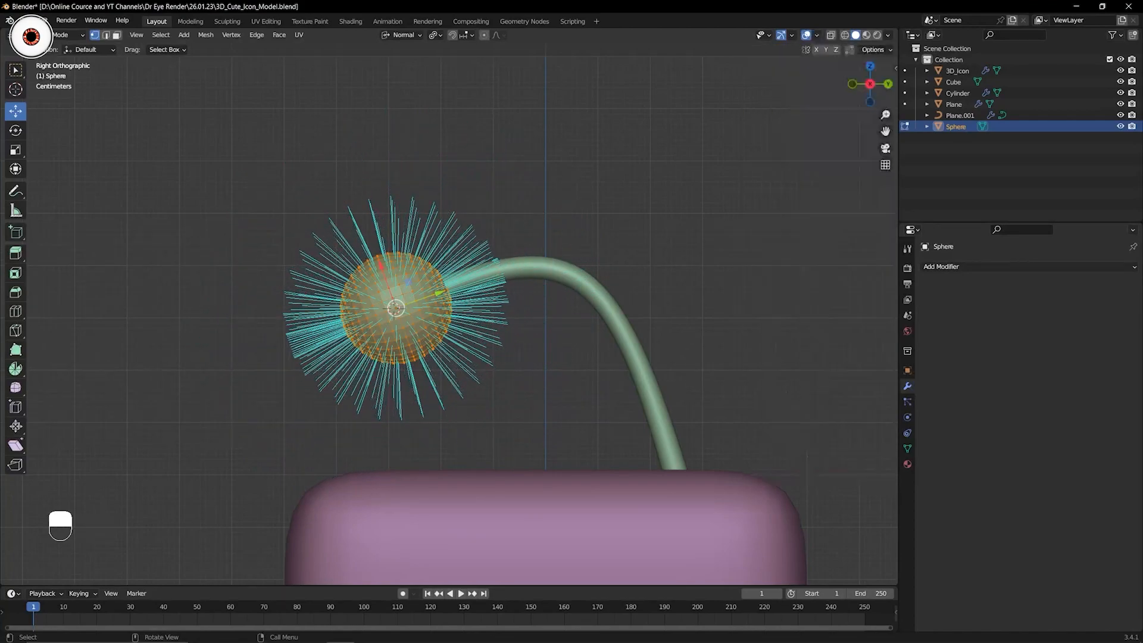
shift+middle_drag(342, 320, 397, 302)
scroll(397, 301, up, 3)
scroll(397, 302, up, 1)
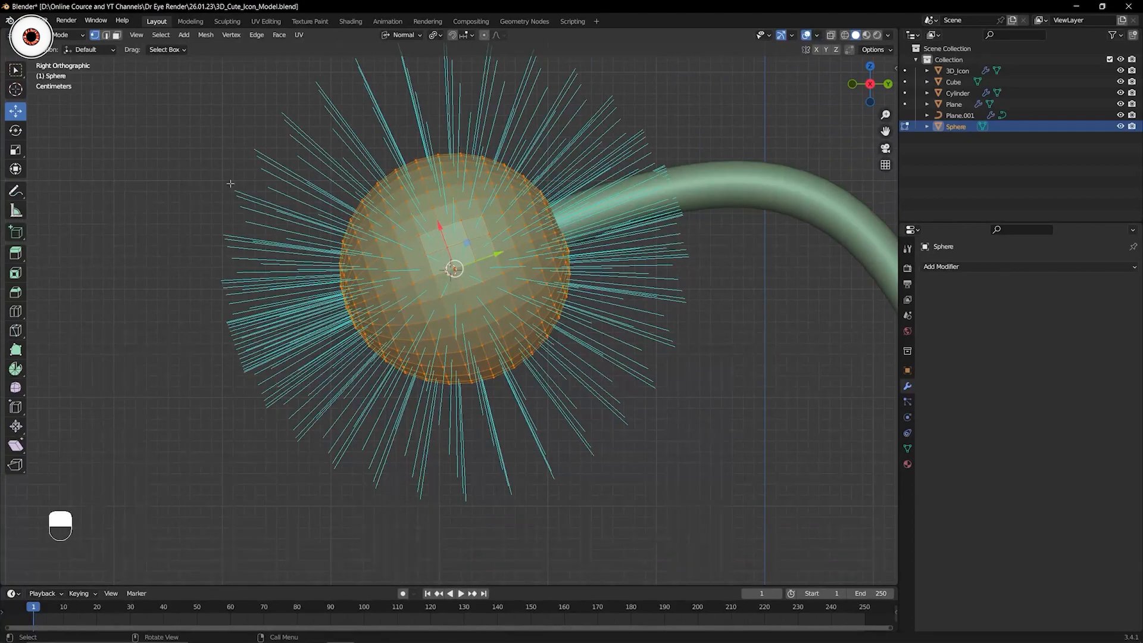
Compare the Global and Normal transform orientations on the sphere, and undo a trial move.
click(396, 34)
click(373, 70)
click(403, 35)
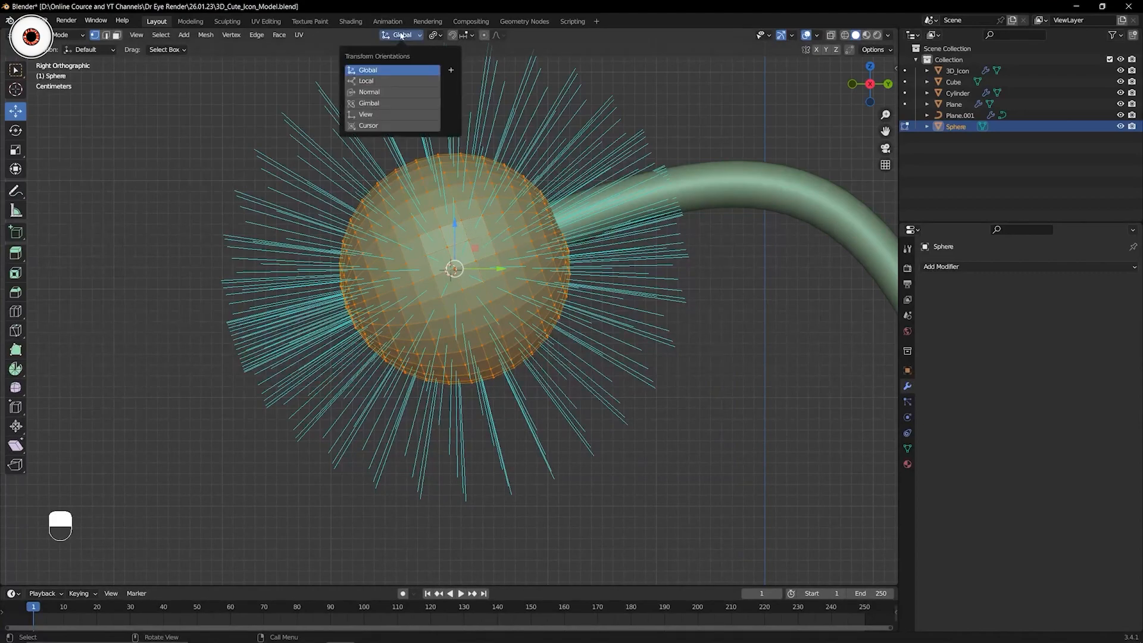
click(373, 93)
drag(441, 229, 438, 223)
key(ctrl+z)
Select all of the sphere's faces in face select mode and shift them slightly along the normal-oriented Y axis.
key(a)
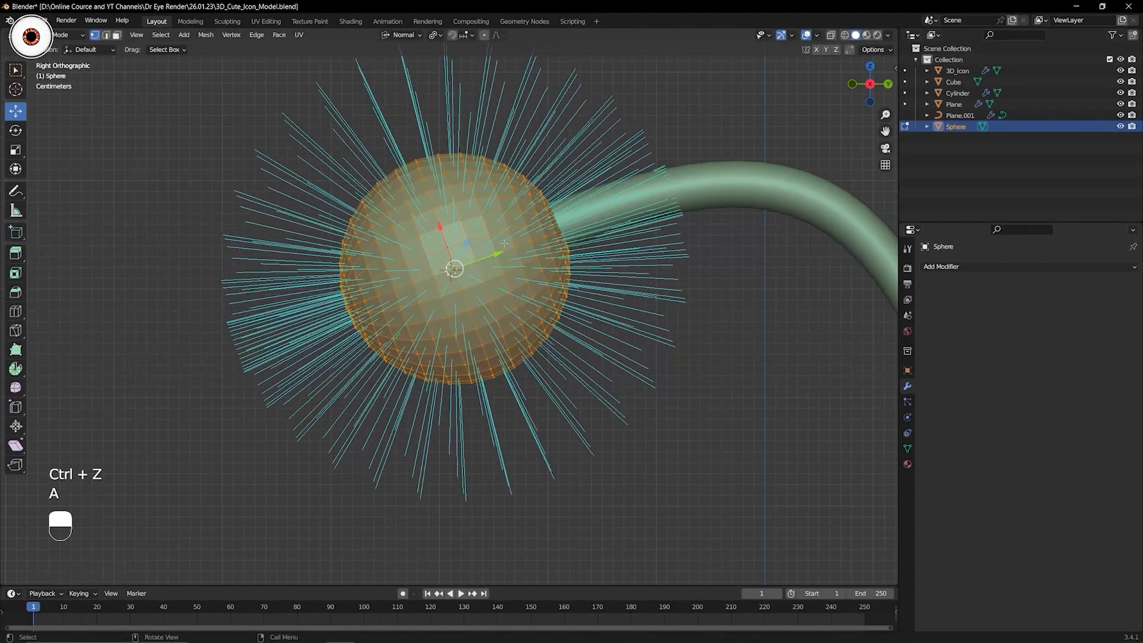
key(3)
drag(497, 253, 609, 219)
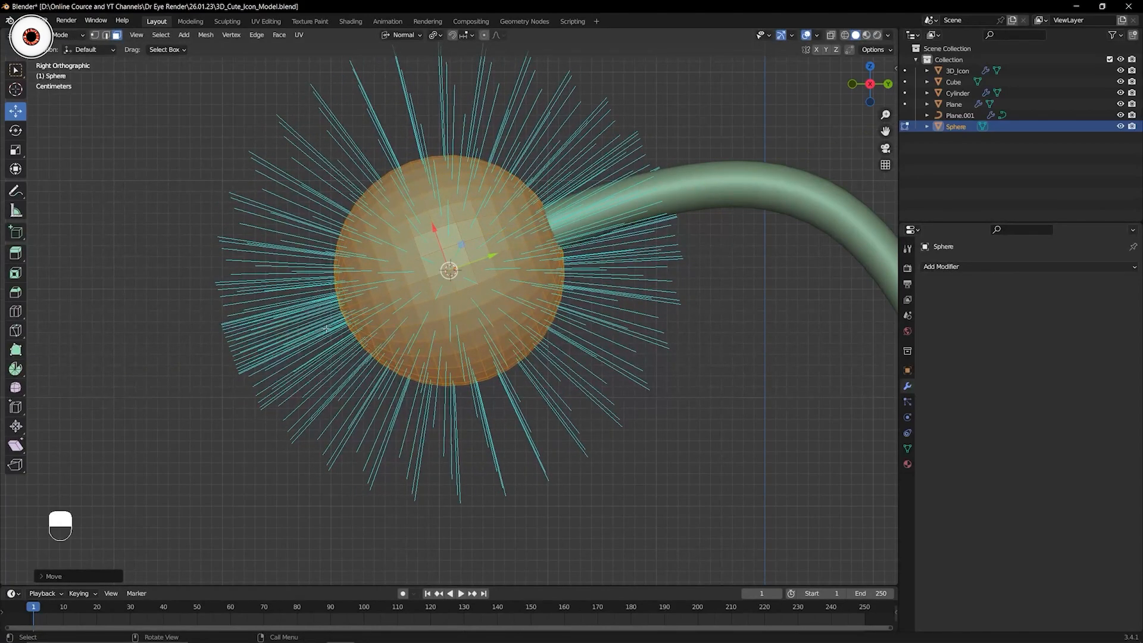
Activate the Annotate tool, undo the last stroke and view the list of interaction modes.
click(15, 191)
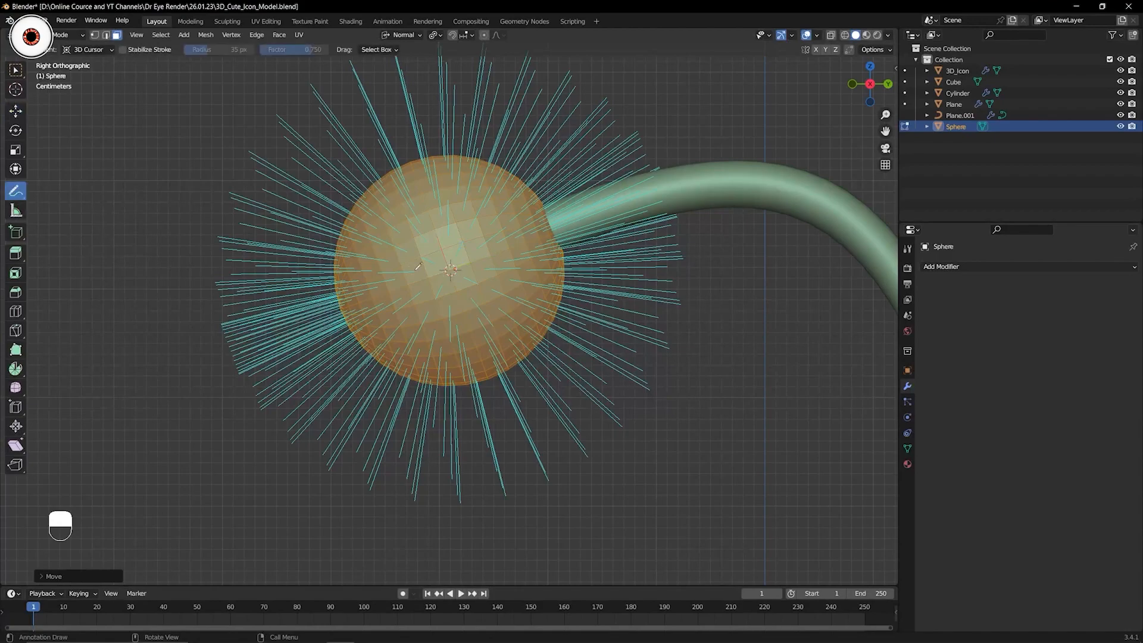
key(ctrl+z)
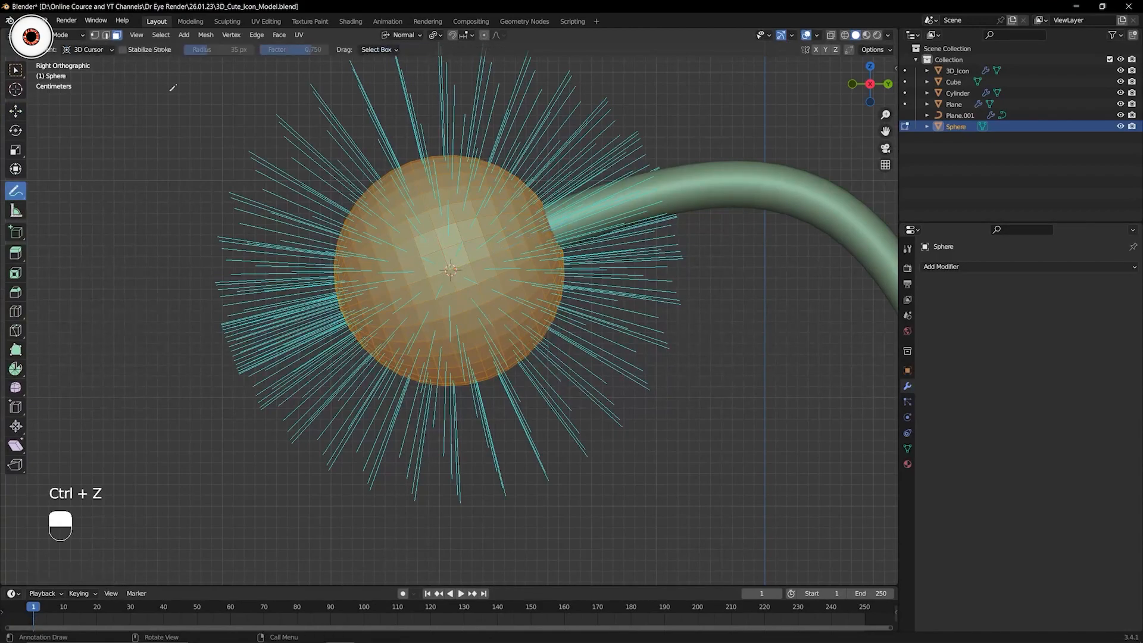
click(68, 37)
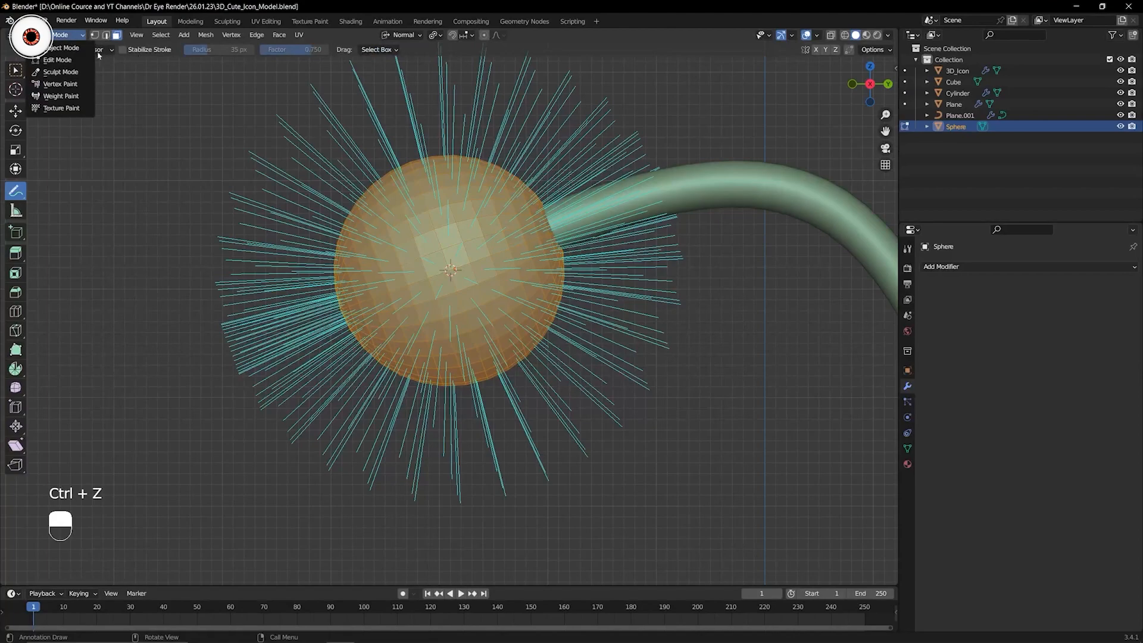
click(98, 52)
click(98, 52)
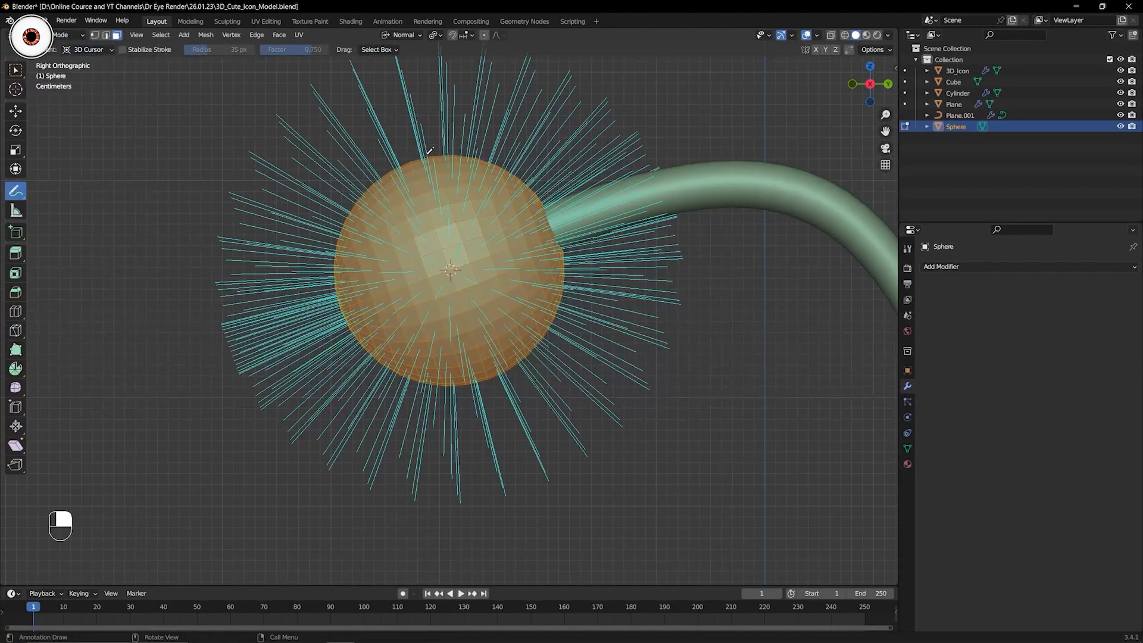
Expand the Annotations settings of the 3D view and set the Note layer's thickness to 8 px.
key(n)
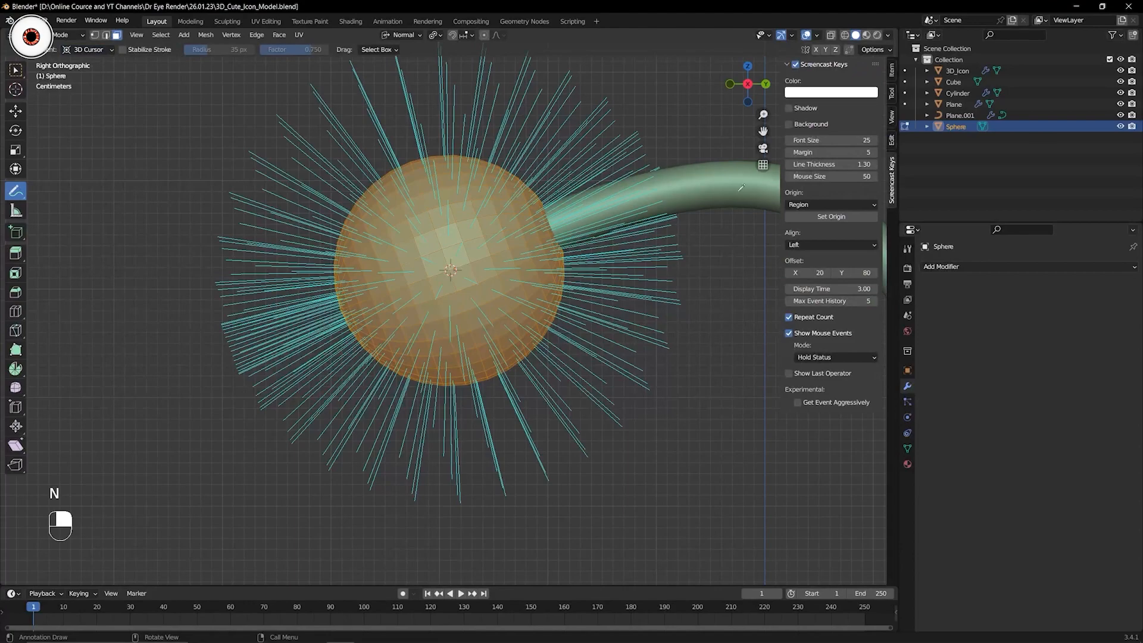
click(892, 141)
click(892, 118)
click(892, 95)
click(892, 116)
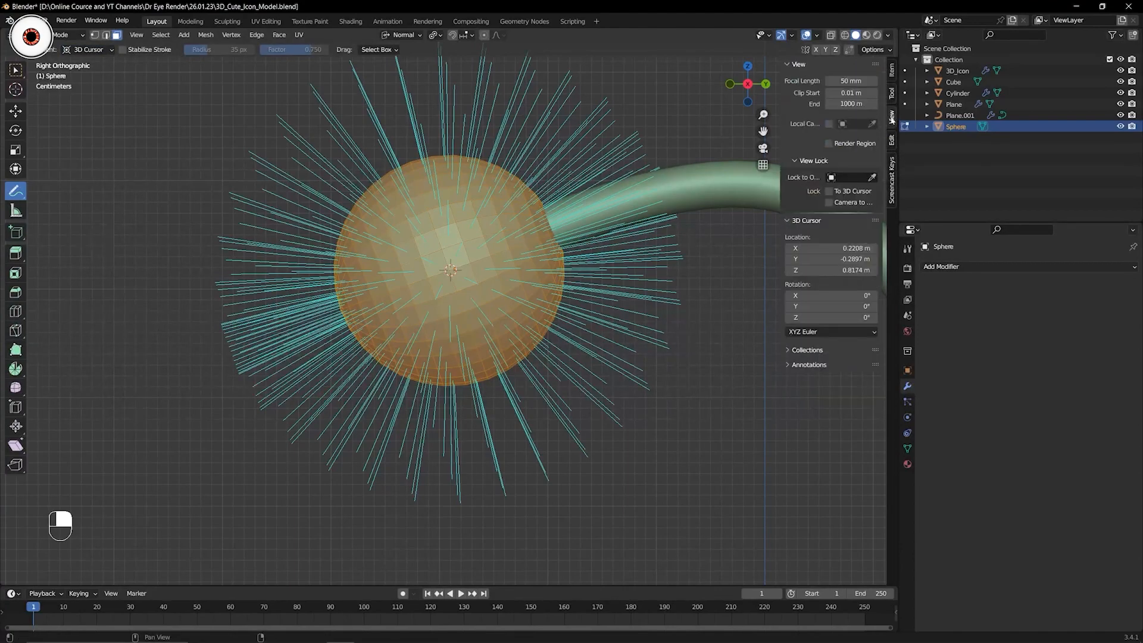
click(808, 364)
click(830, 381)
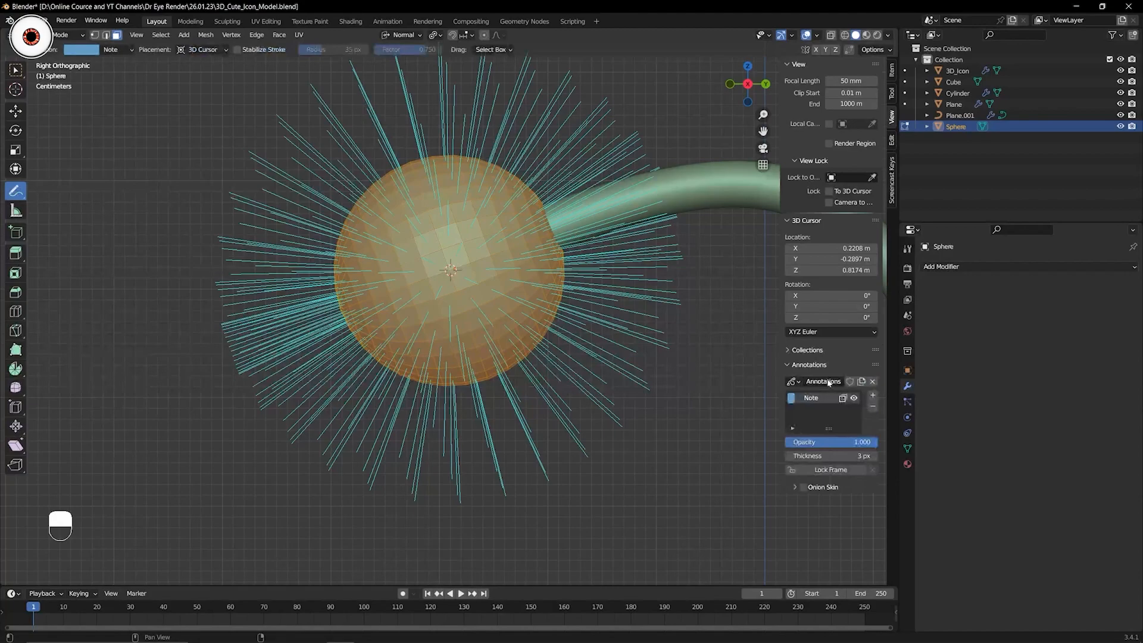
click(831, 456)
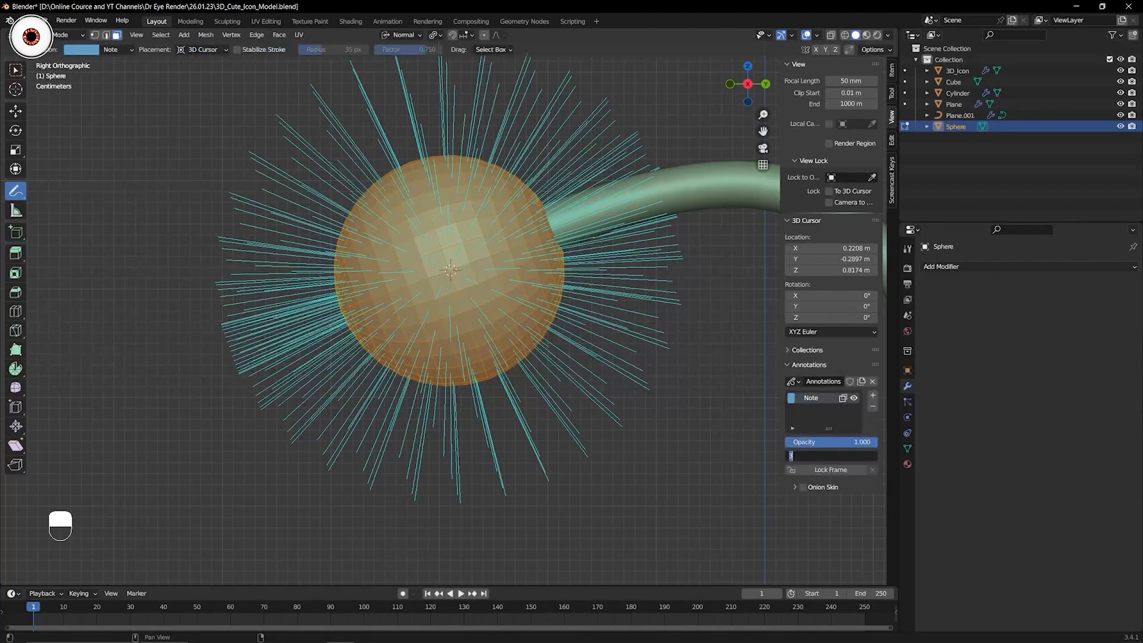
text(8)
key(Return)
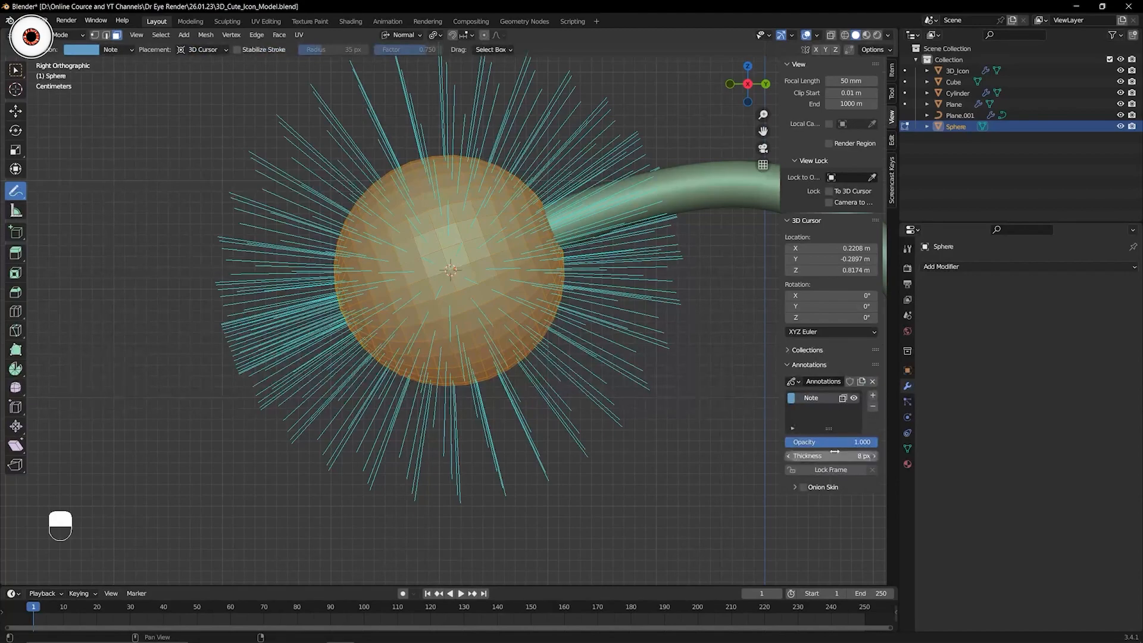
Change the Note annotation layer's colour to red and hide the sidebar.
click(793, 399)
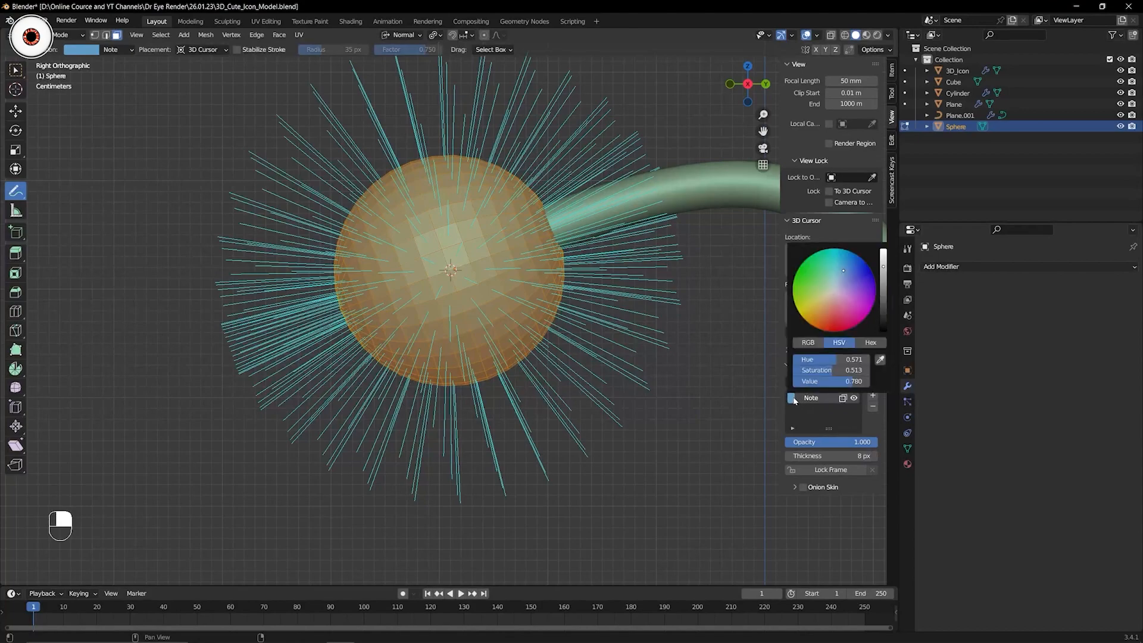
click(833, 324)
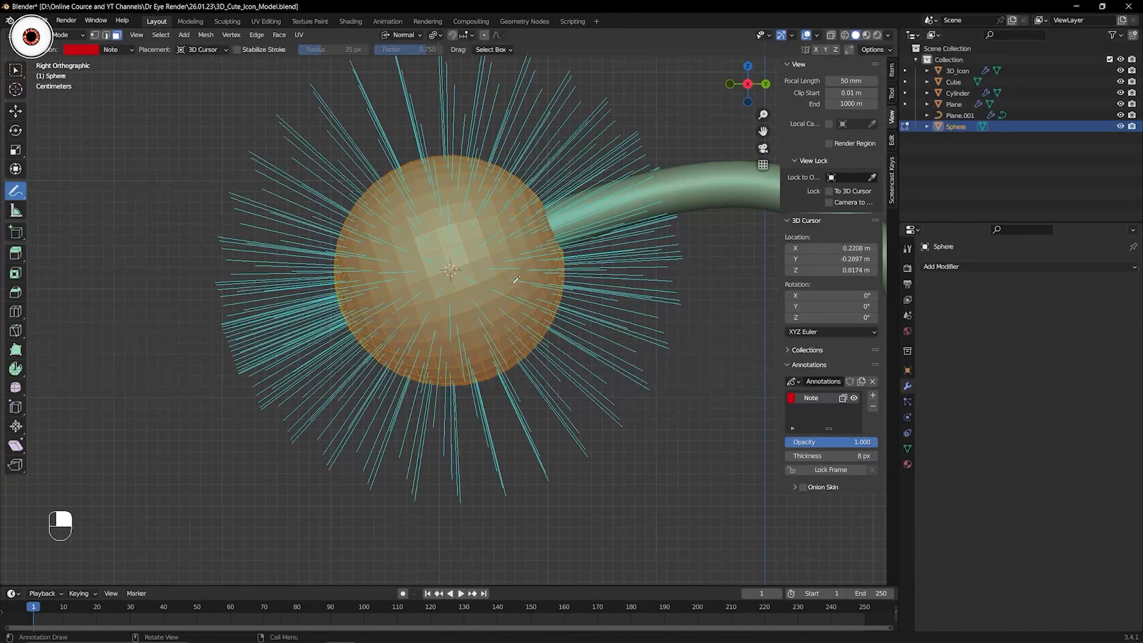
key(n)
Draw a straight arrow across the sphere along the antenna's direction with the Annotate Line tool.
drag(15, 191, 84, 212)
mouse_move(550, 227)
mouse_down()
mouse_move(342, 302)
mouse_move(356, 315)
mouse_up()
key(ctrl+z)
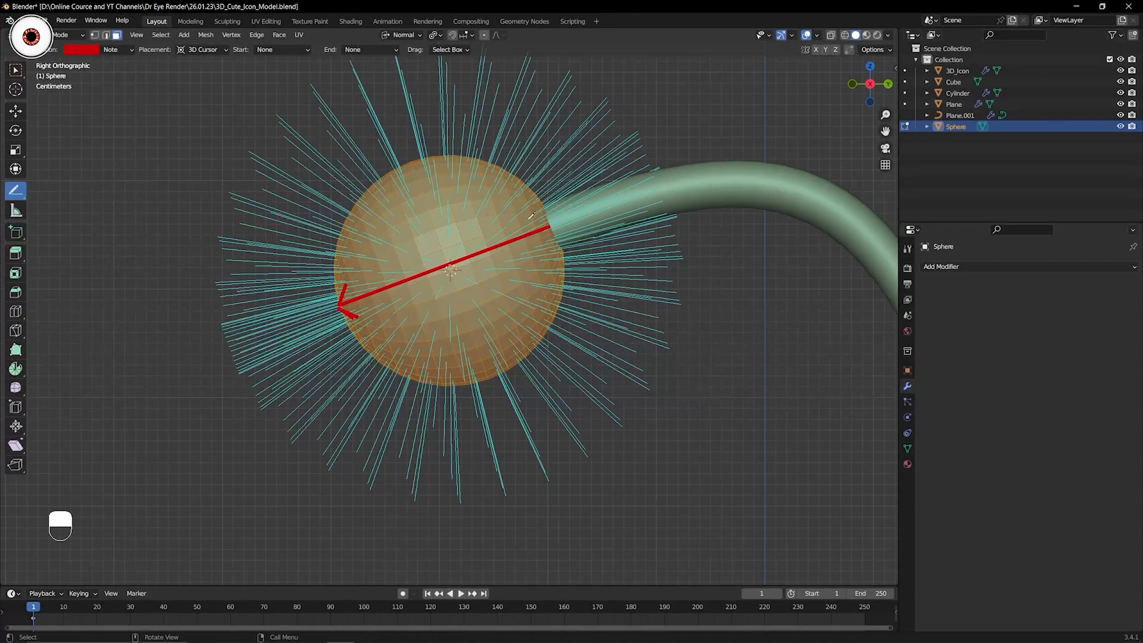
Enable X-ray and outline the end of the antenna tube inside the sphere with straight annotation lines.
click(832, 36)
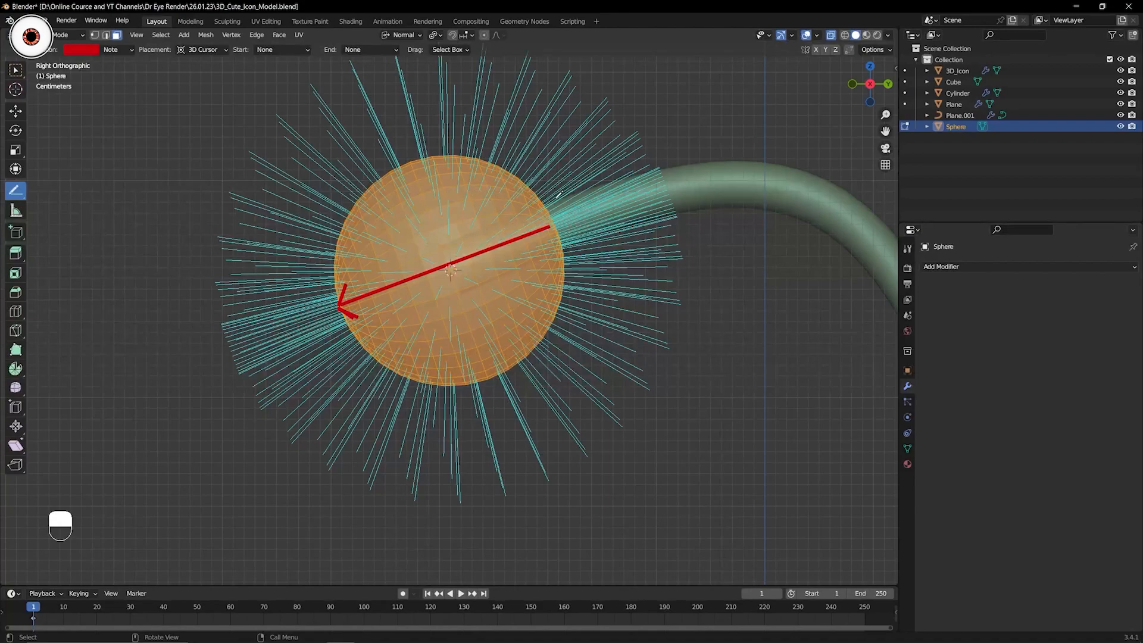
mouse_move(554, 203)
mouse_down()
mouse_move(428, 247)
mouse_move(444, 296)
mouse_move(623, 222)
mouse_up()
drag(552, 202, 602, 183)
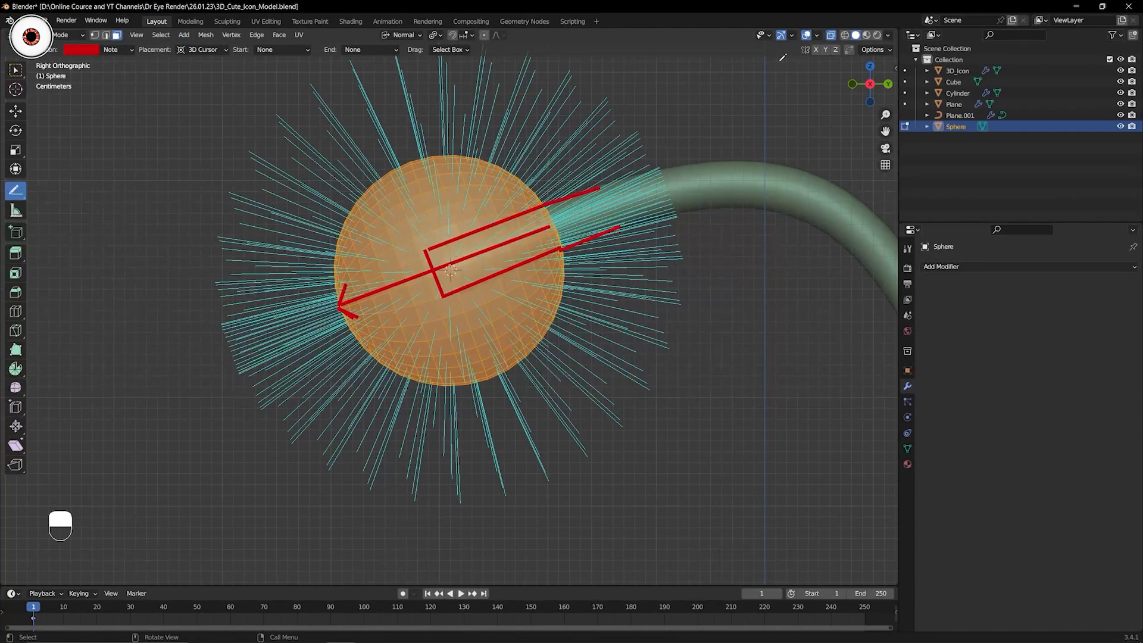
Erase all the annotation lines over the sphere with the Annotate Eraser.
click(818, 36)
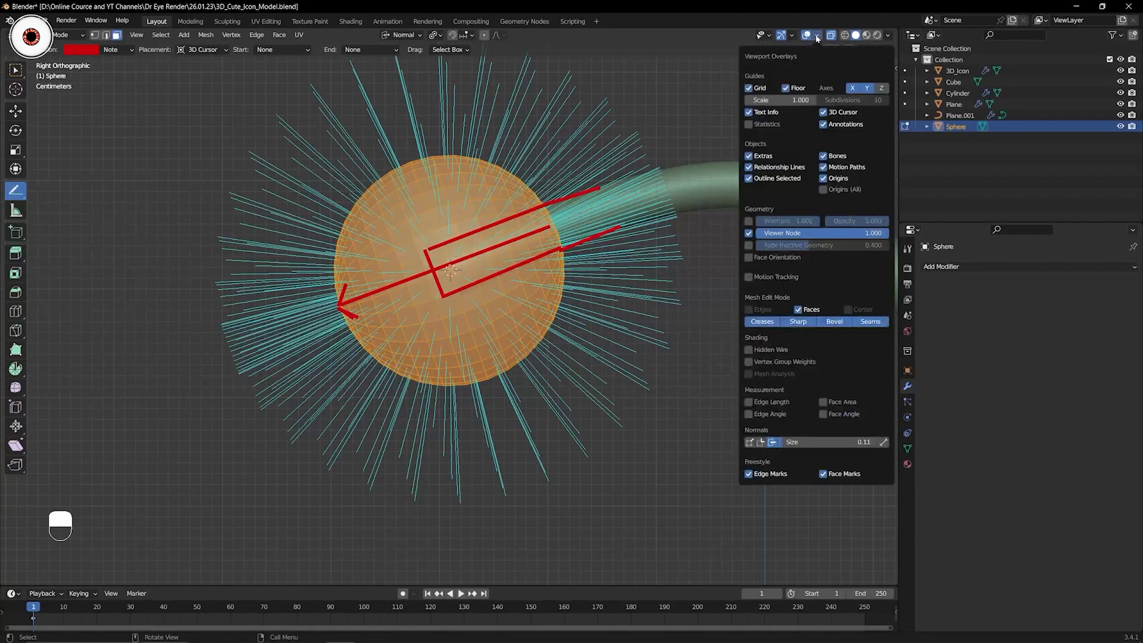
click(830, 126)
click(830, 126)
click(18, 191)
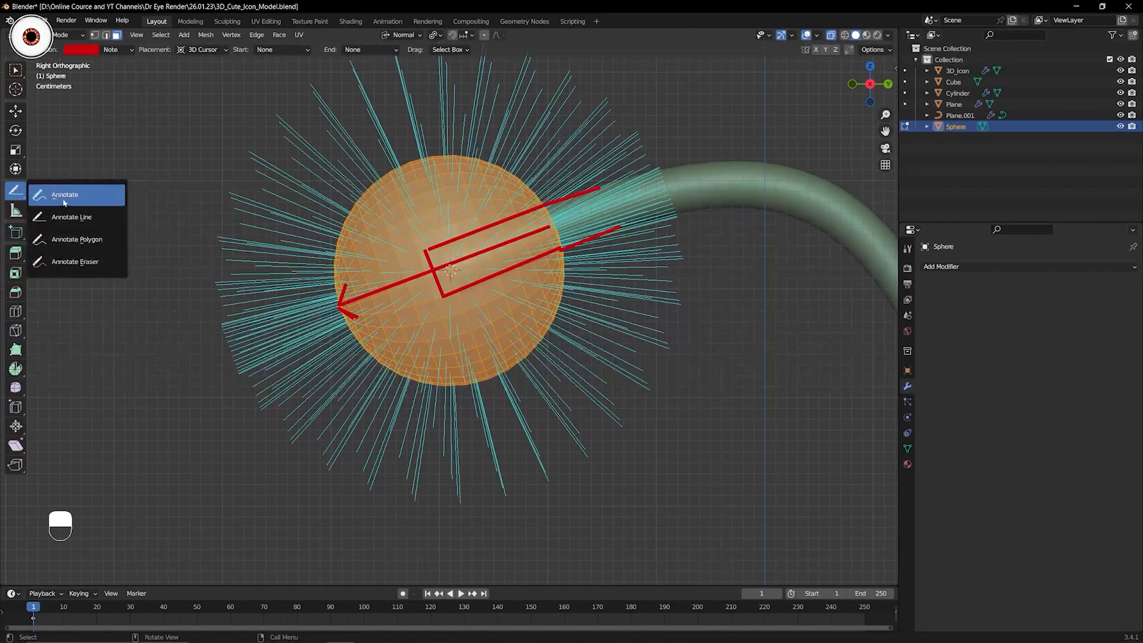
click(76, 263)
click(341, 282)
drag(342, 282, 490, 278)
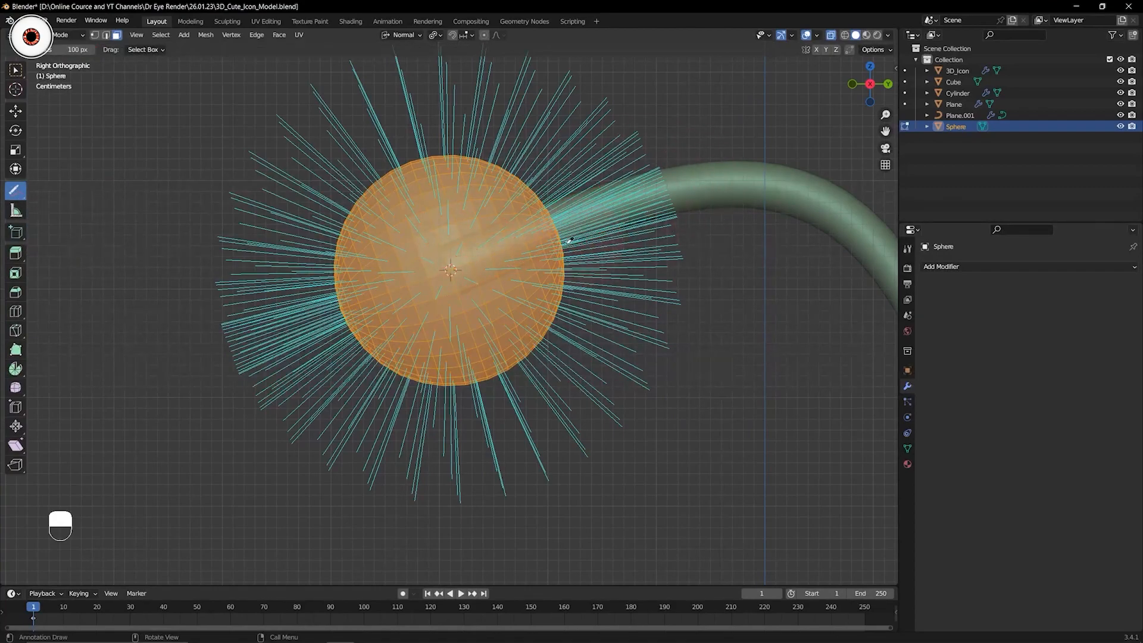
Select all of the sphere's faces in Edit Mode and hide the face normal lines.
click(13, 69)
key(ctrl+Tab)
click(373, 237)
click(452, 245)
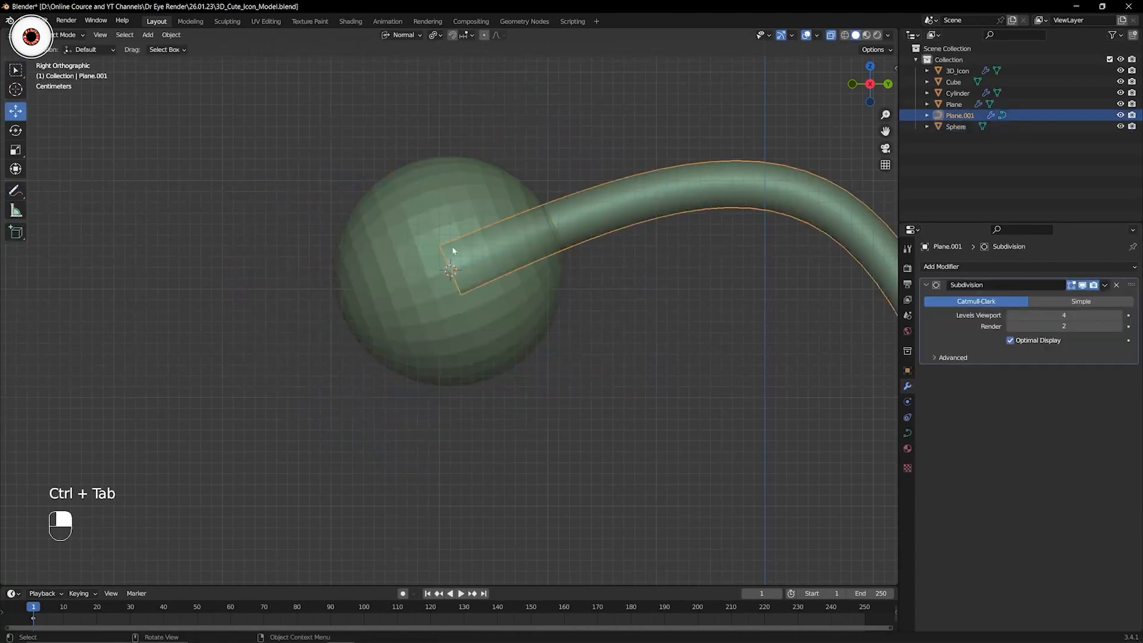
key(Tab)
key(ctrl+Tab)
click(395, 217)
key(Tab)
key(a)
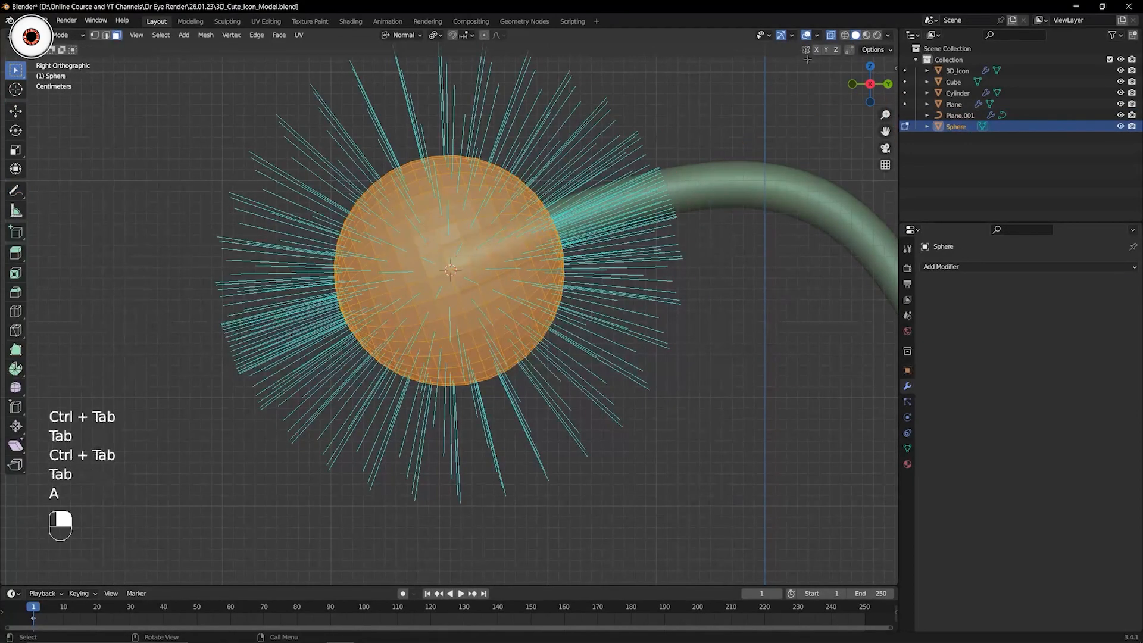
click(819, 35)
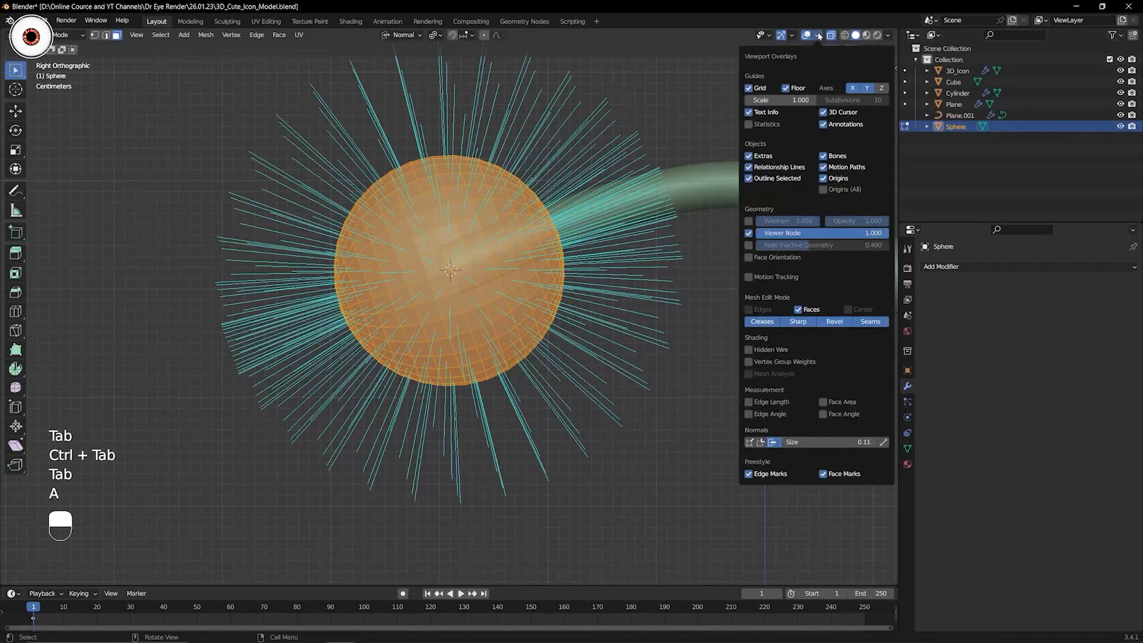
click(773, 442)
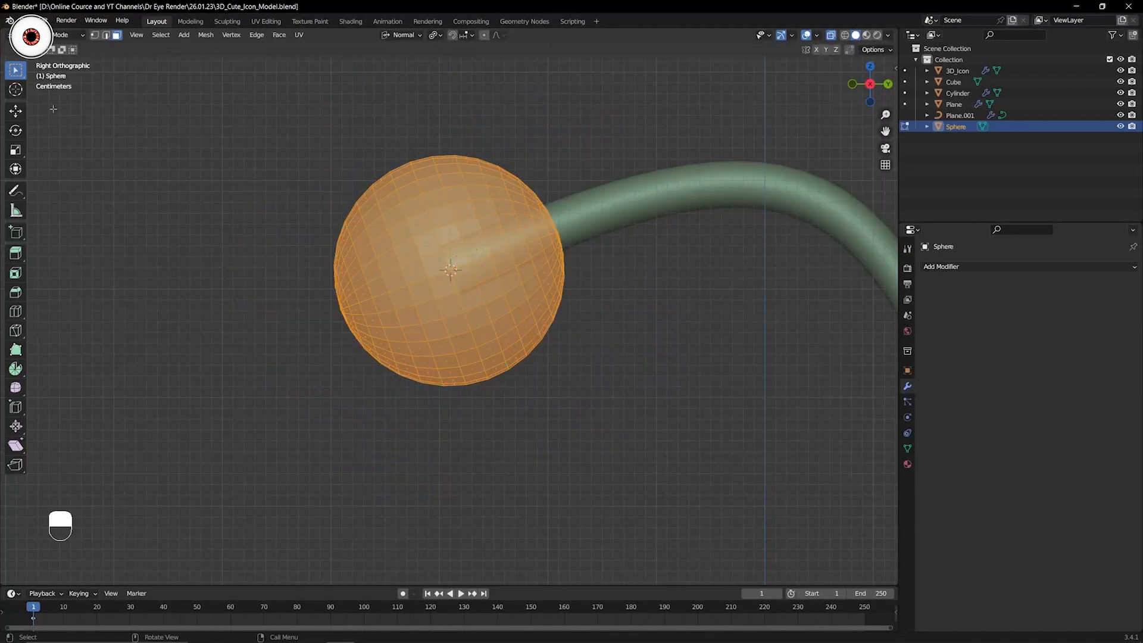
Move the sphere's faces along the antenna's direction until the tube's end sits just inside the sphere's edge, and return to Object Mode.
click(16, 112)
click(399, 35)
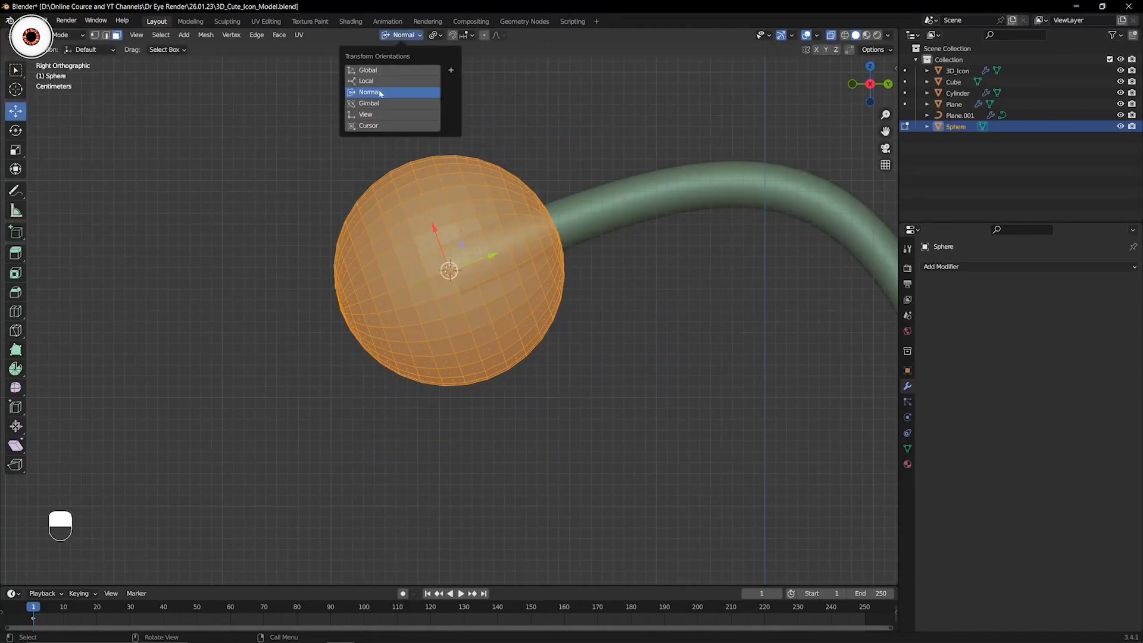
click(435, 35)
click(465, 84)
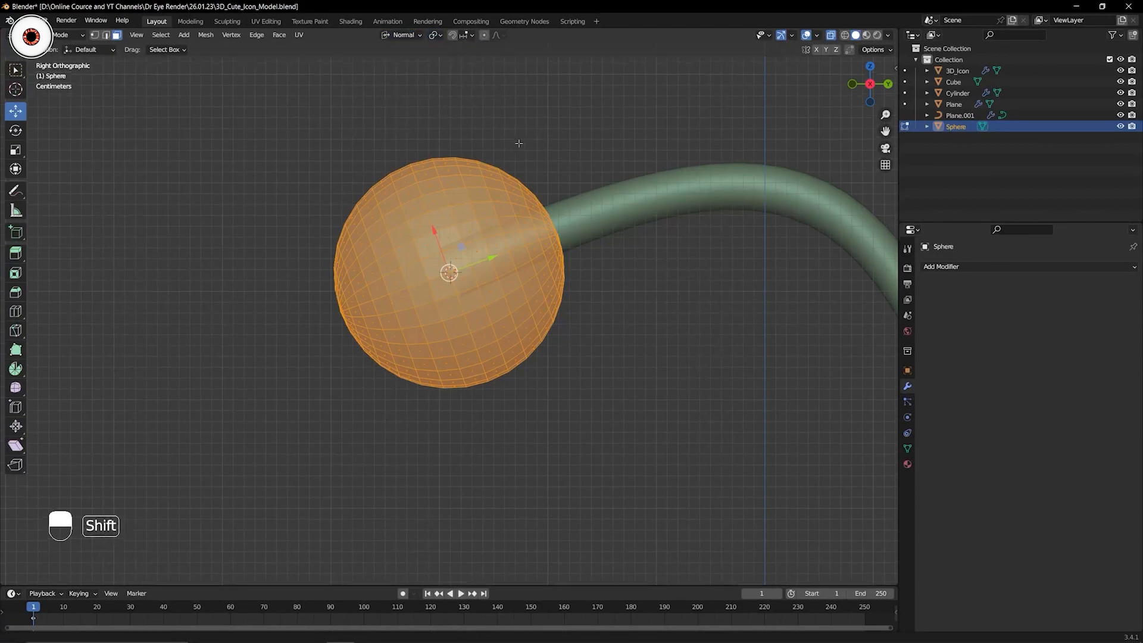
scroll(497, 241, up, 2)
drag(479, 277, 375, 341)
scroll(551, 250, down, 5)
key(ctrl+Tab)
click(513, 251)
Turn off X-ray, view the whole robot head and bring up the reference image in PureRef.
scroll(505, 228, down, 4)
middle_drag(506, 227, 576, 265)
key(super)
click(832, 36)
click(832, 36)
shift+middle_drag(509, 242, 597, 203)
key(super)
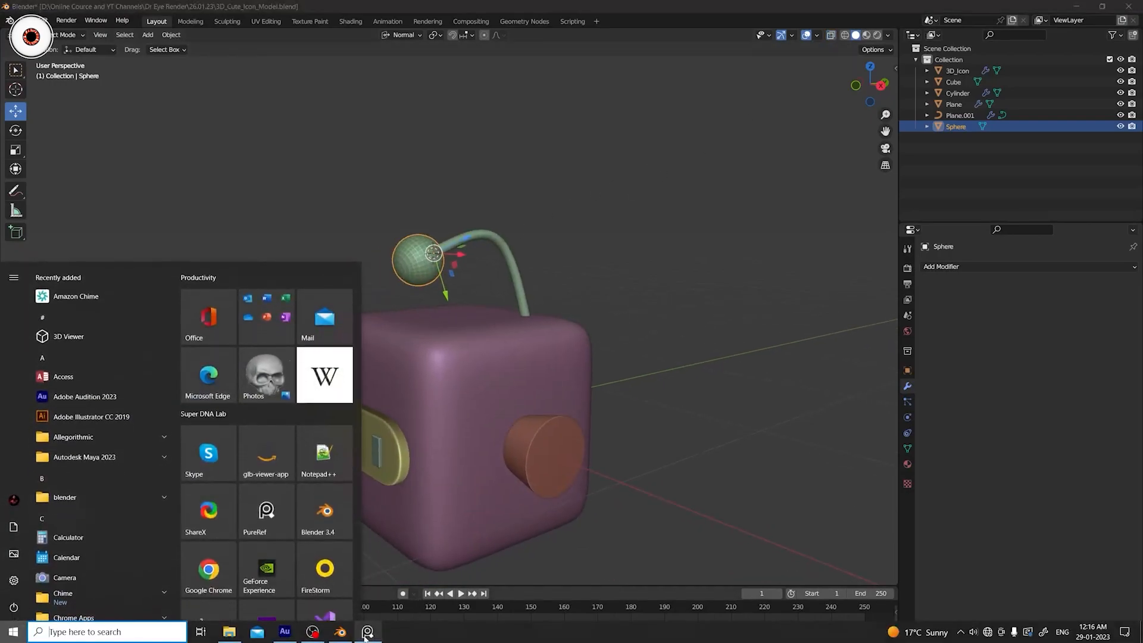
click(368, 632)
Adjust the antenna sphere's scale slightly to match the reference and save the file.
scroll(509, 321, down, 1)
middle_drag(510, 324, 593, 308)
scroll(594, 309, up, 2)
key(s)
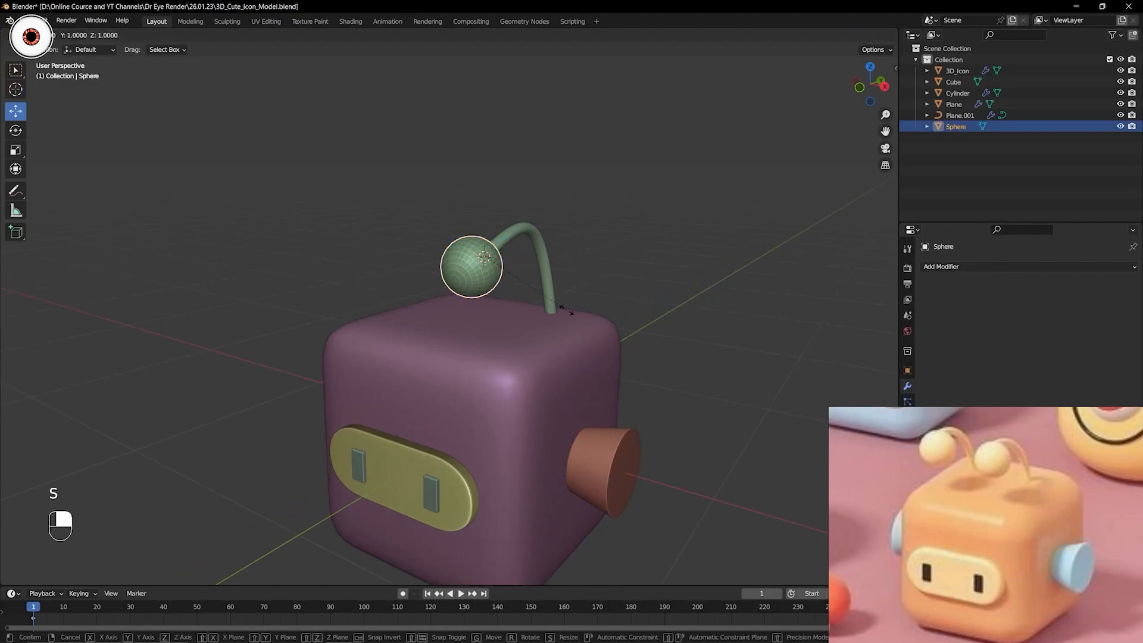
click(573, 312)
middle_drag(571, 312, 539, 304)
key(ctrl+s)
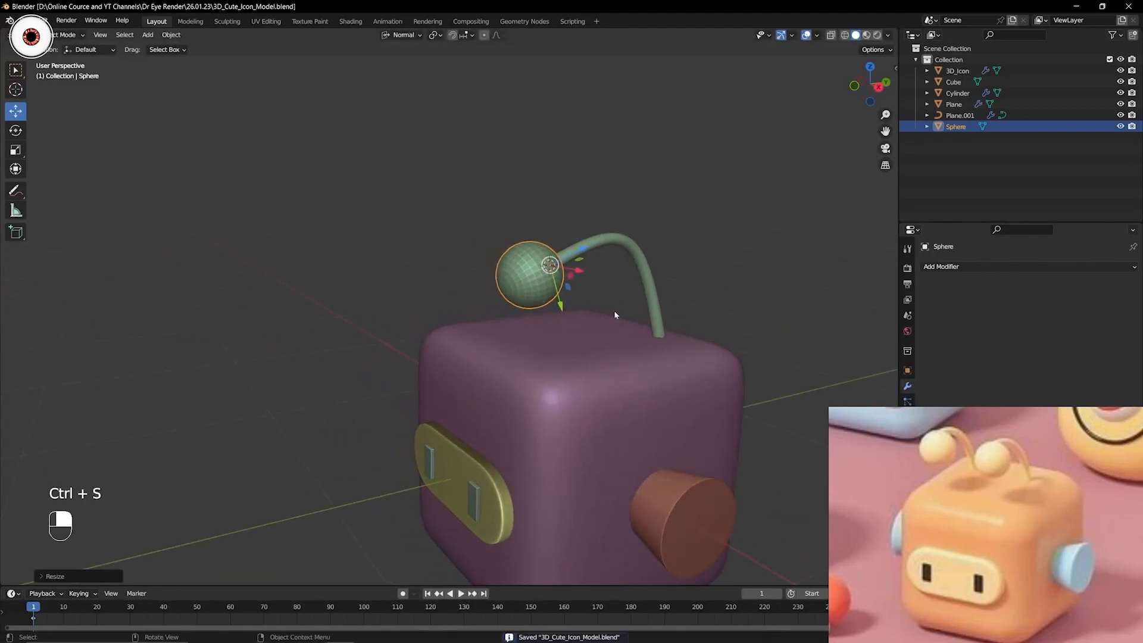
Hide the sphere and open the antenna tube's curve in Edit Mode, seen from the right.
shift+middle_drag(613, 312, 546, 290)
click(596, 262)
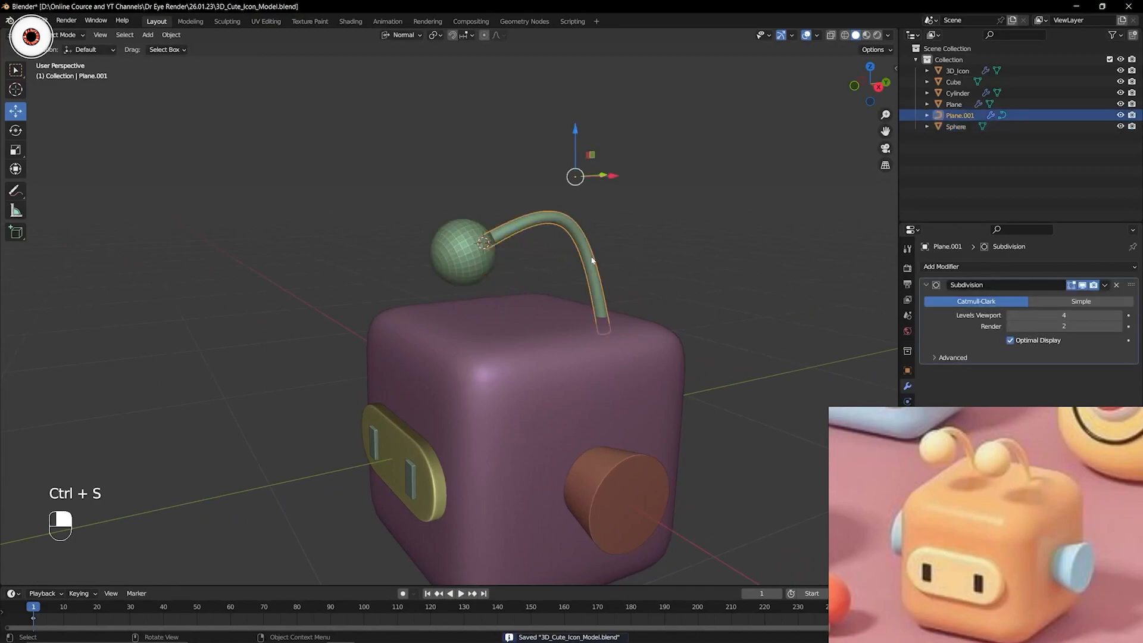
key(KP_3)
shift+middle_drag(637, 262, 476, 257)
scroll(298, 231, up, 4)
click(333, 231)
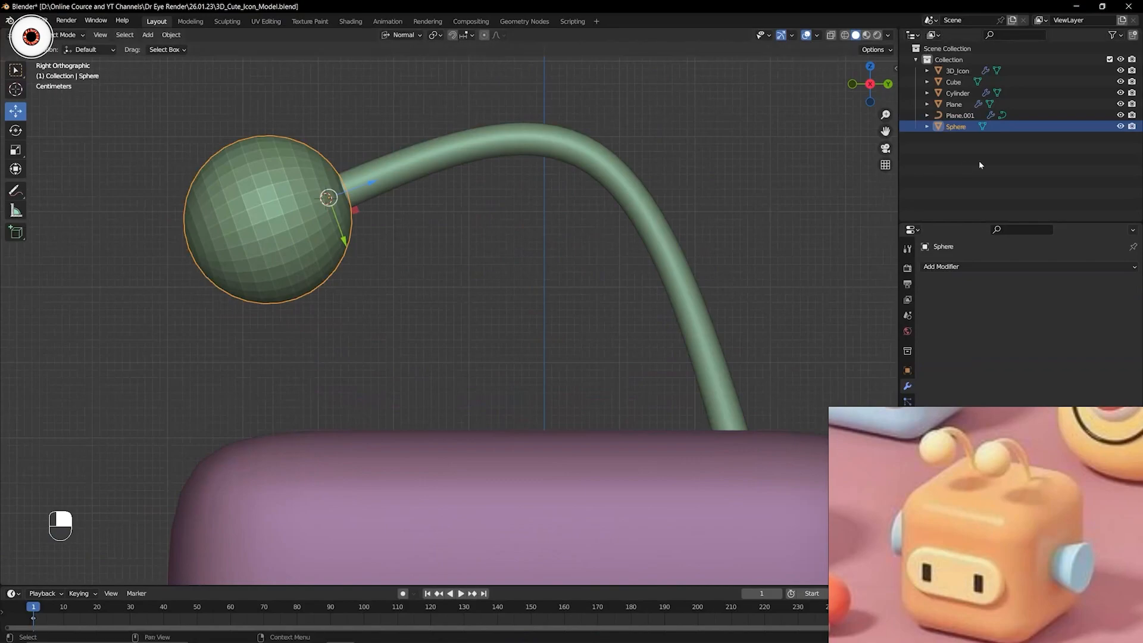
click(1121, 126)
click(651, 221)
key(Tab)
scroll(651, 221, down, 3)
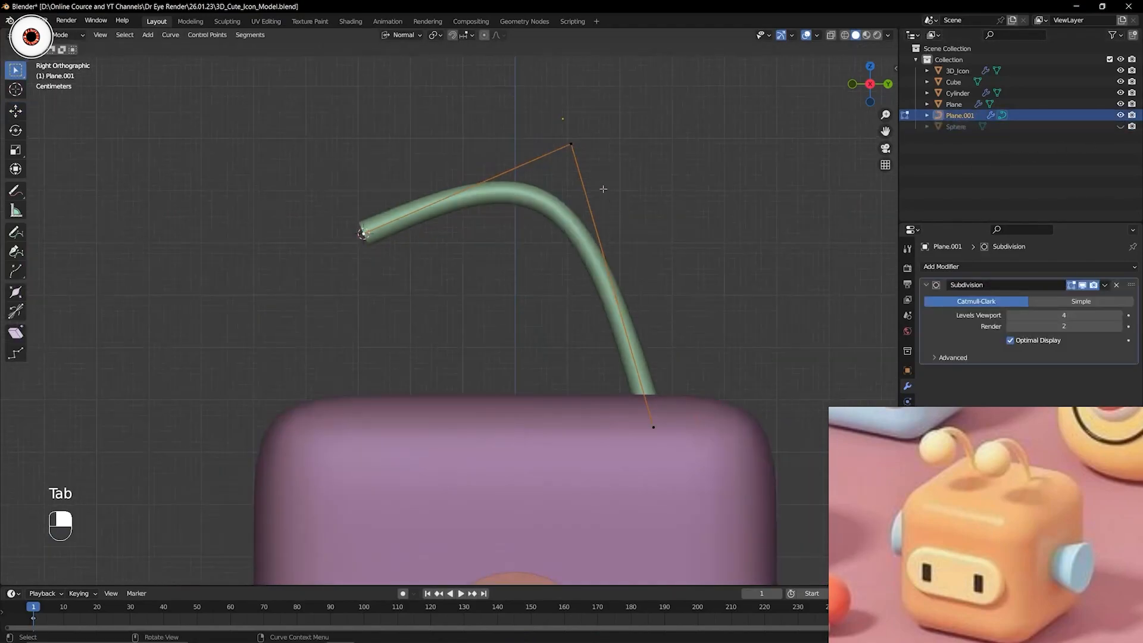
Try to move the antenna curve's two upper points along the normal-oriented Z axis.
scroll(599, 190, down, 2)
middle_drag(582, 228, 637, 242)
key(g)
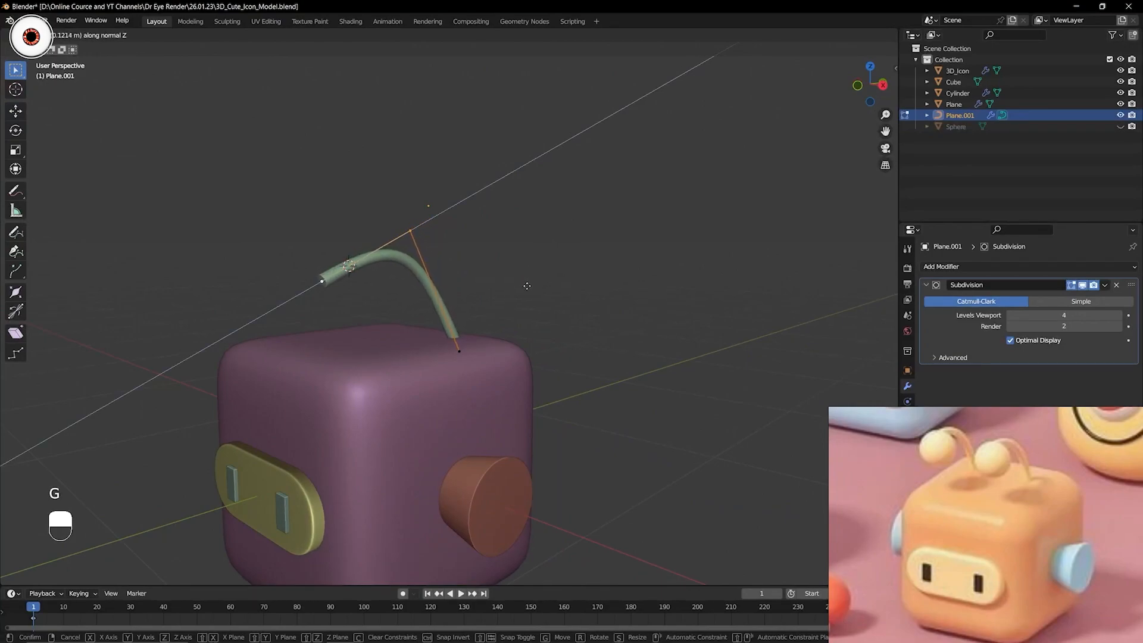
key(ctrl+z)
Switch the transform orientation to Global and lower the antenna curve's two upper points slightly along Z.
click(402, 35)
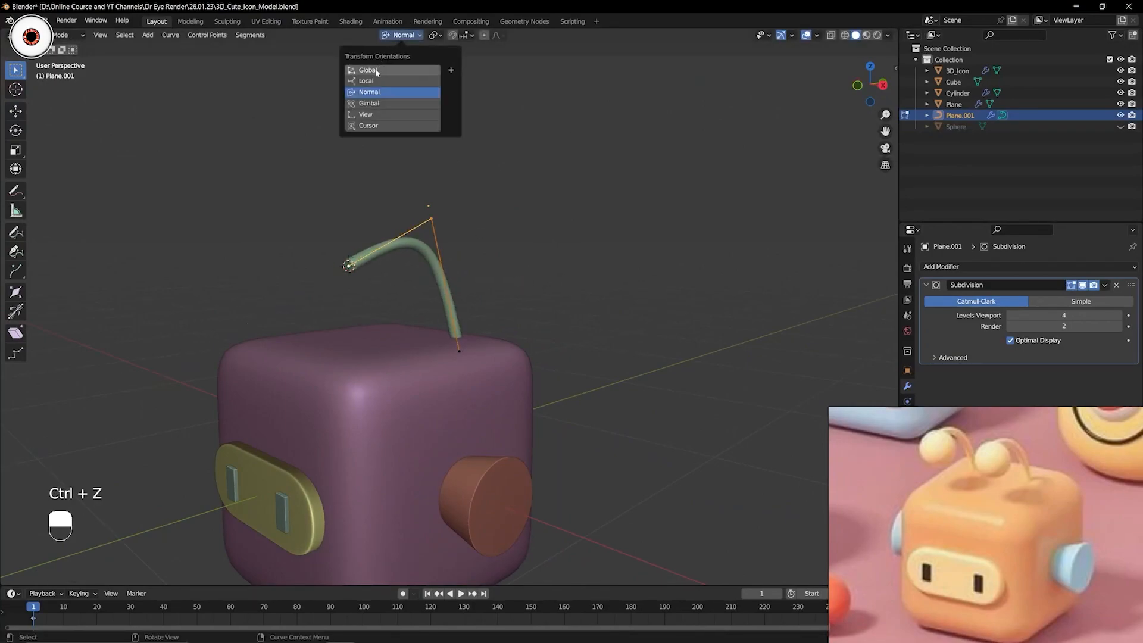
click(398, 71)
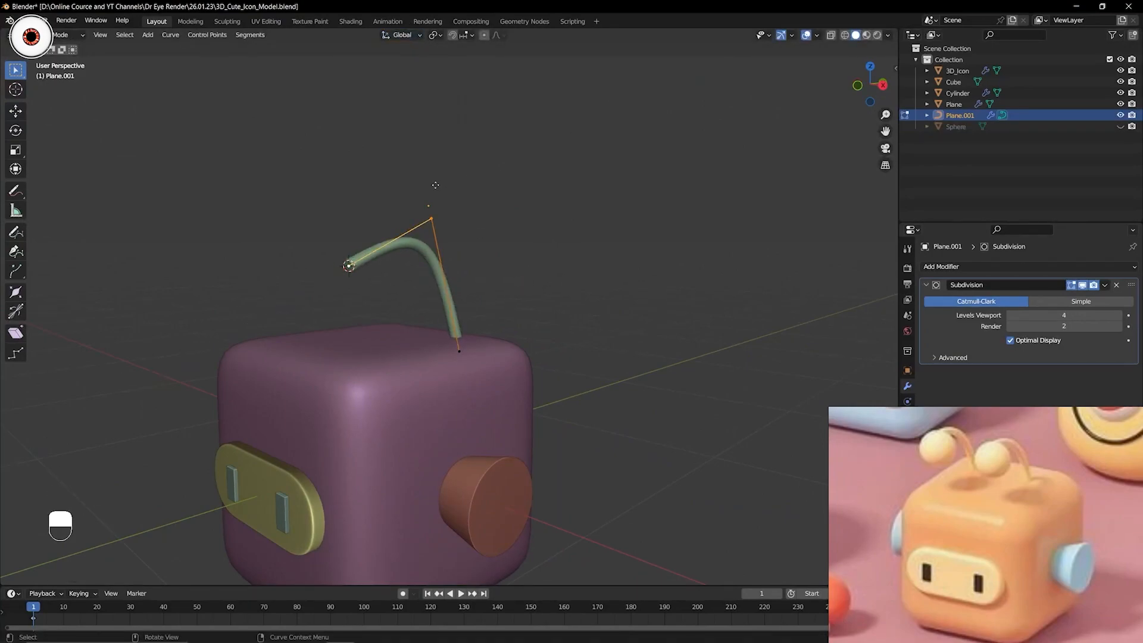
key(g)
key(z)
click(435, 185)
key(ctrl+z)
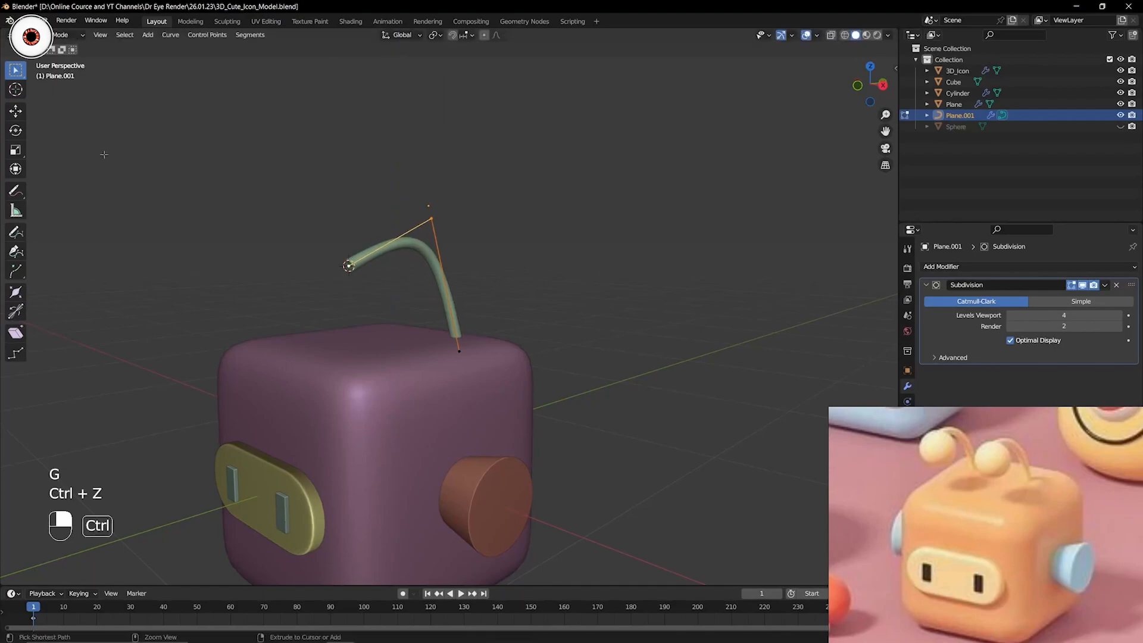
key(g)
key(z)
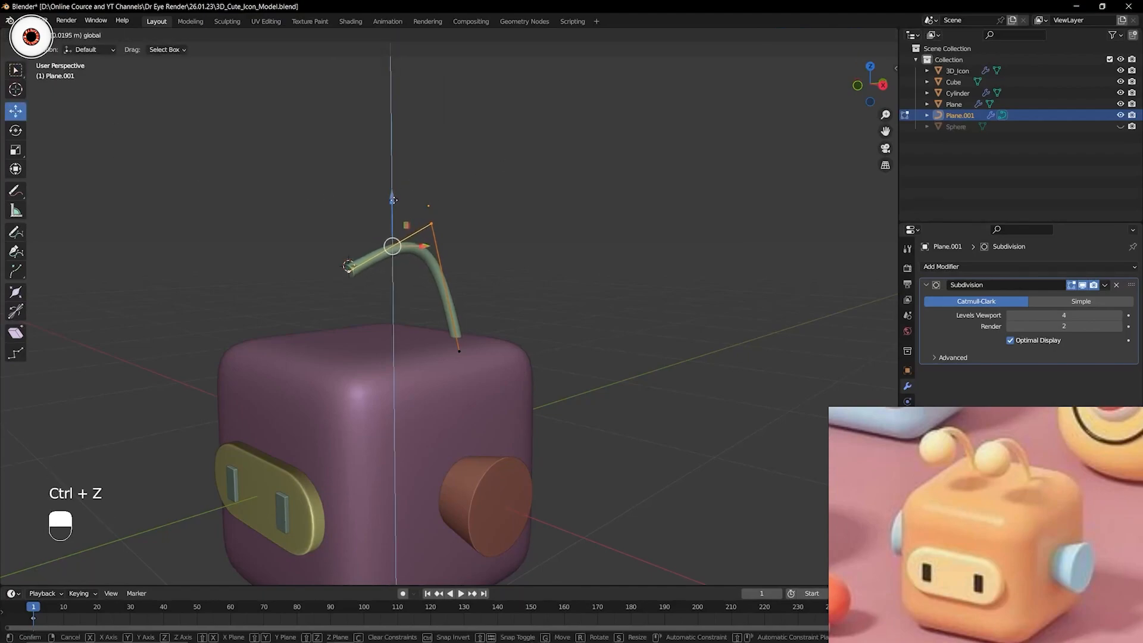
drag(391, 215, 391, 221)
Raise the antenna curve's free end point along Z to the height of the 3D cursor.
scroll(357, 268, up, 1)
click(330, 286)
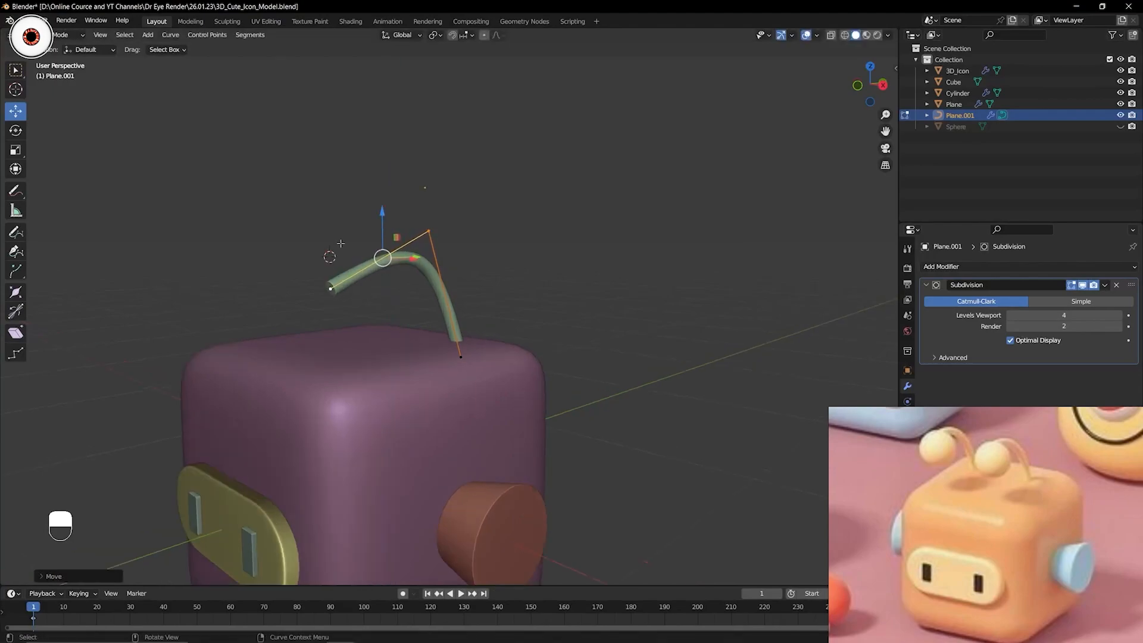
drag(330, 244, 340, 213)
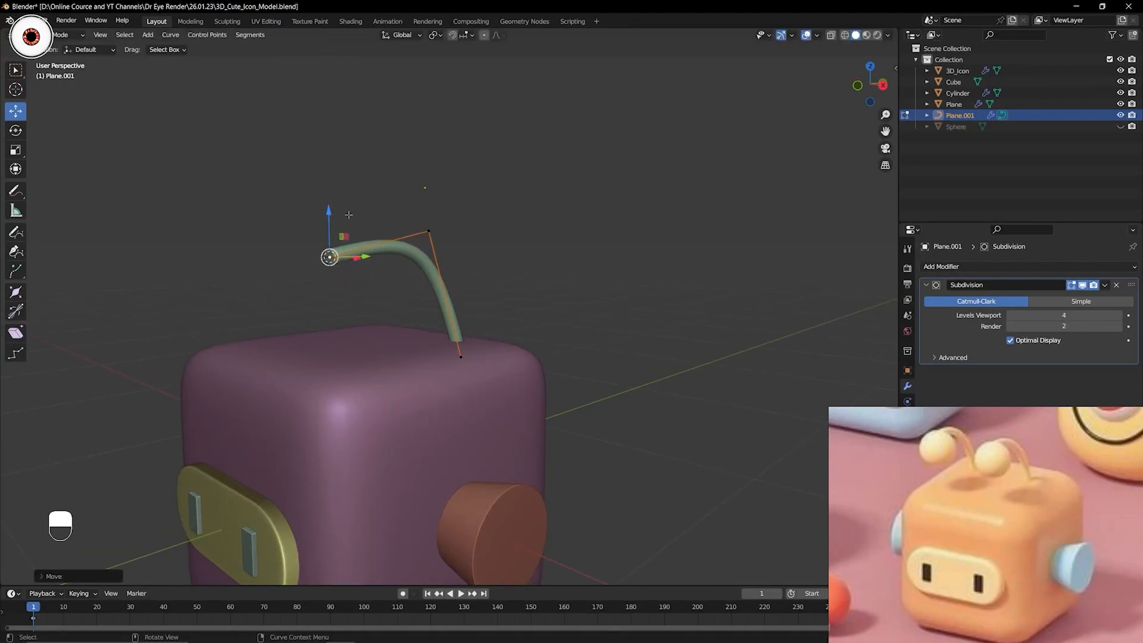
In right view with X-ray on, raise the antenna curve's base point slightly along Z, keeping it just inside the head's top.
key(KP_3)
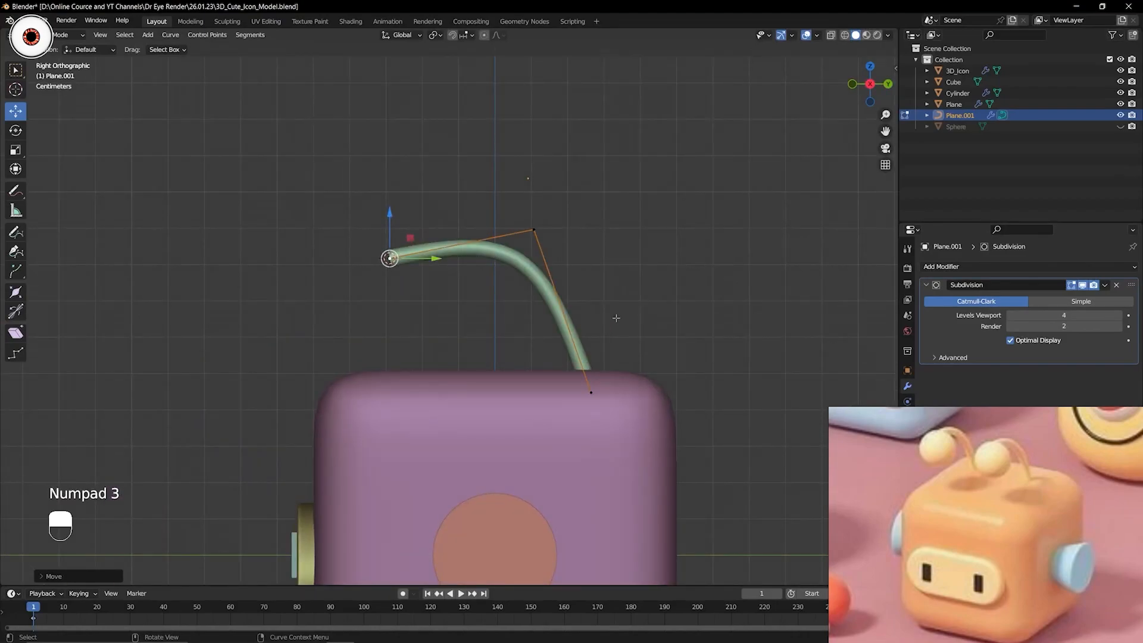
click(831, 36)
shift+middle_drag(596, 353, 605, 274)
scroll(605, 274, up, 3)
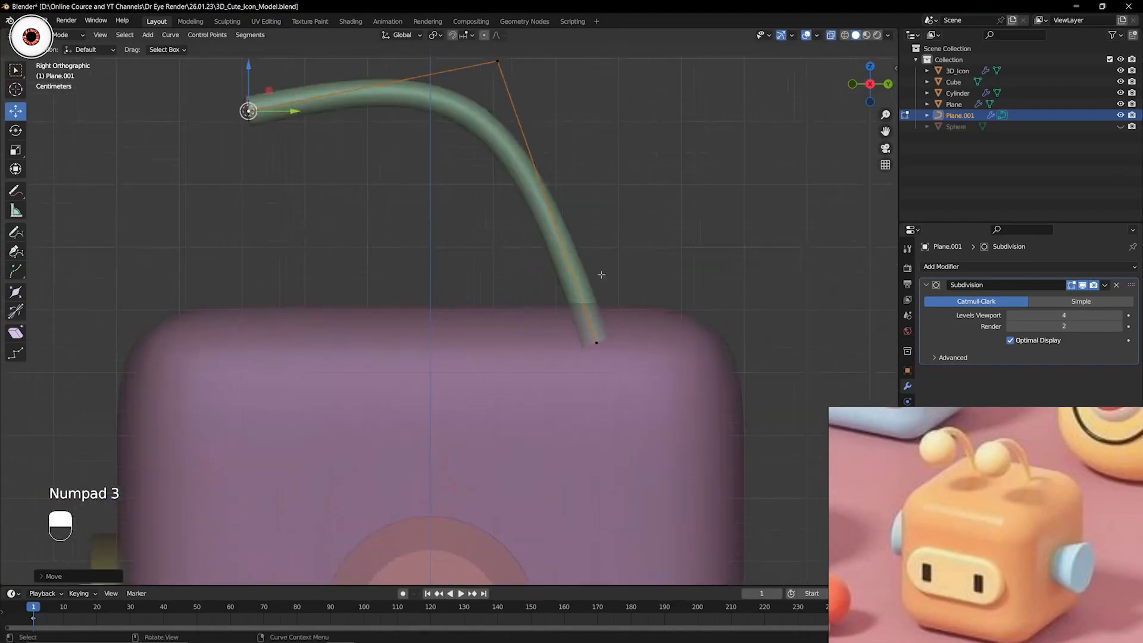
click(591, 349)
mouse_move(597, 297)
mouse_down()
mouse_move(598, 285)
mouse_move(597, 296)
mouse_up()
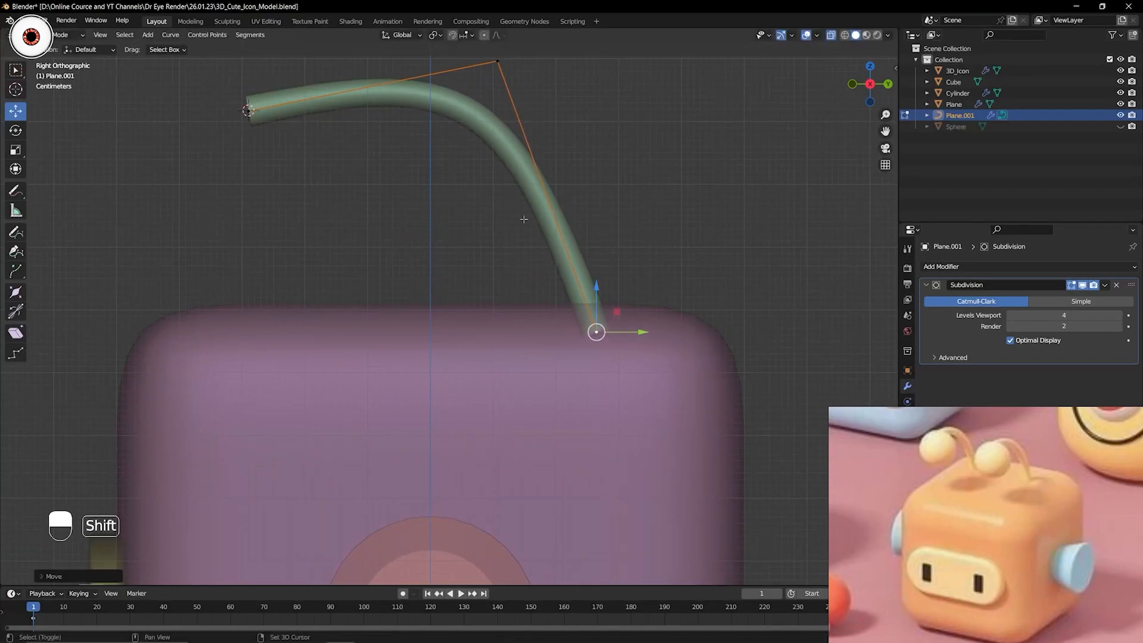
Nudge the antenna curve's free end point slightly along Z and turn X-ray off.
shift+middle_drag(516, 214, 553, 276)
scroll(476, 184, down, 2)
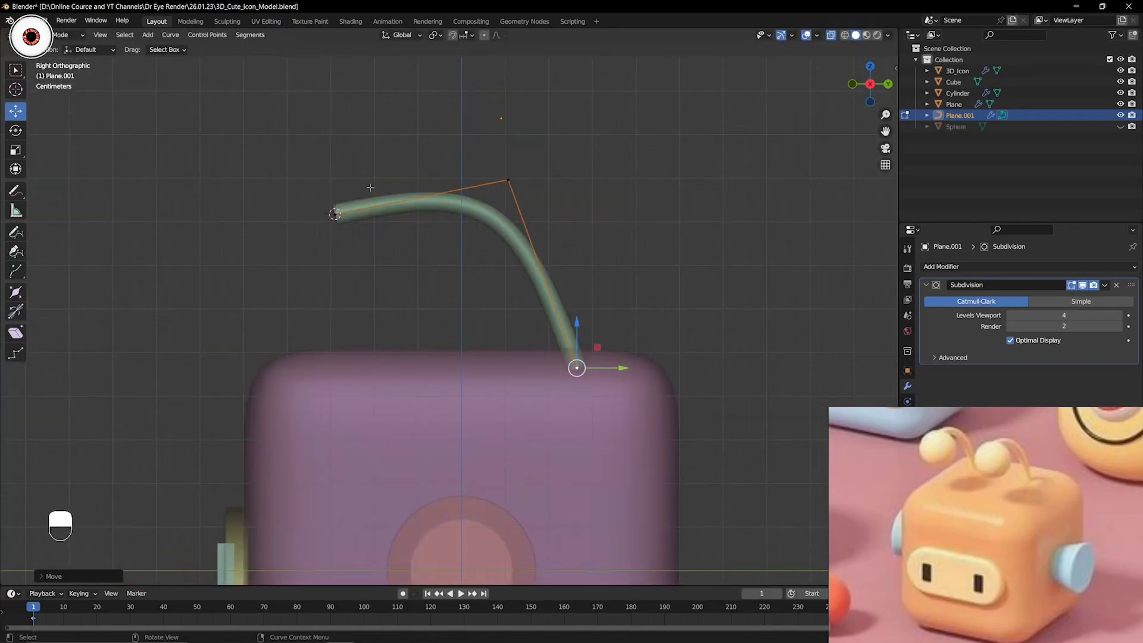
click(336, 214)
mouse_move(341, 171)
mouse_down()
mouse_move(343, 182)
mouse_move(344, 170)
mouse_up()
middle_drag(344, 171, 906, 21)
click(831, 35)
shift+scroll(678, 128, up, 3)
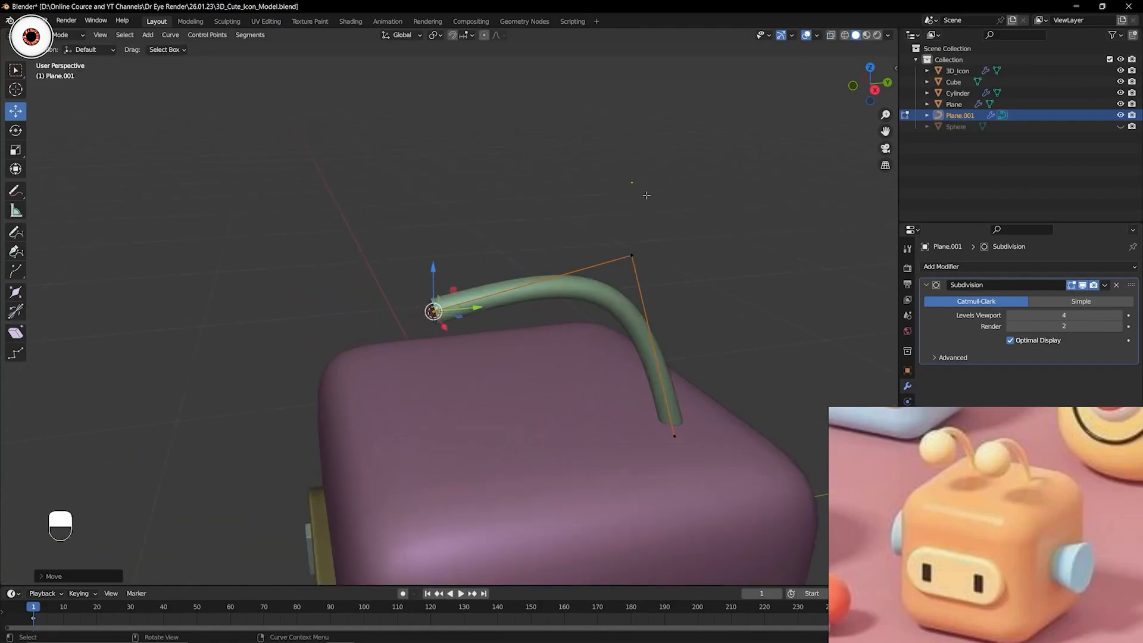
Subdivide the antenna curve's segment between its free end point and the neighbouring bend point.
scroll(655, 149, up, 3)
key(alt+a)
click(438, 322)
shift+click(646, 267)
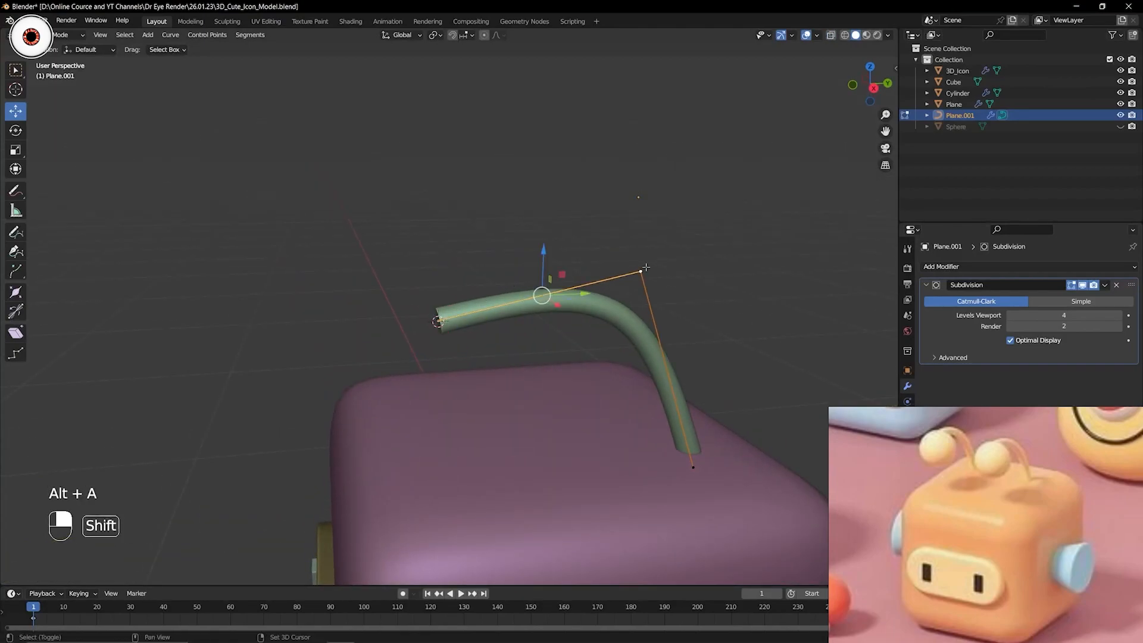
right_click(548, 269)
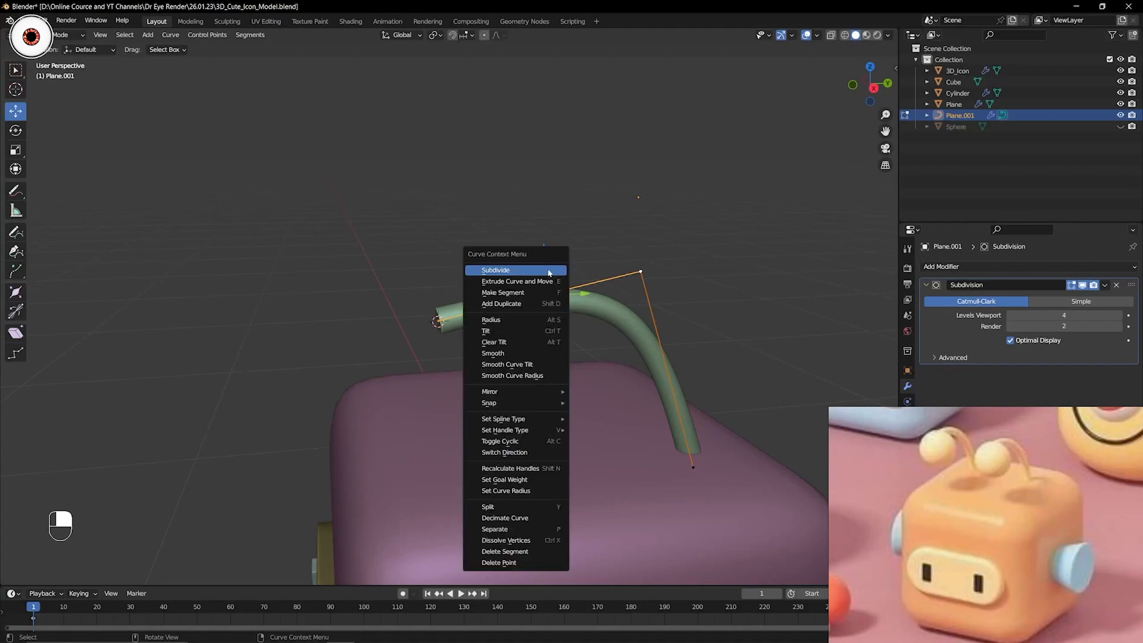
click(528, 270)
In right view, raise the newly added middle point of the antenna curve along Z to round the arc.
key(alt+a)
click(542, 295)
key(KP_3)
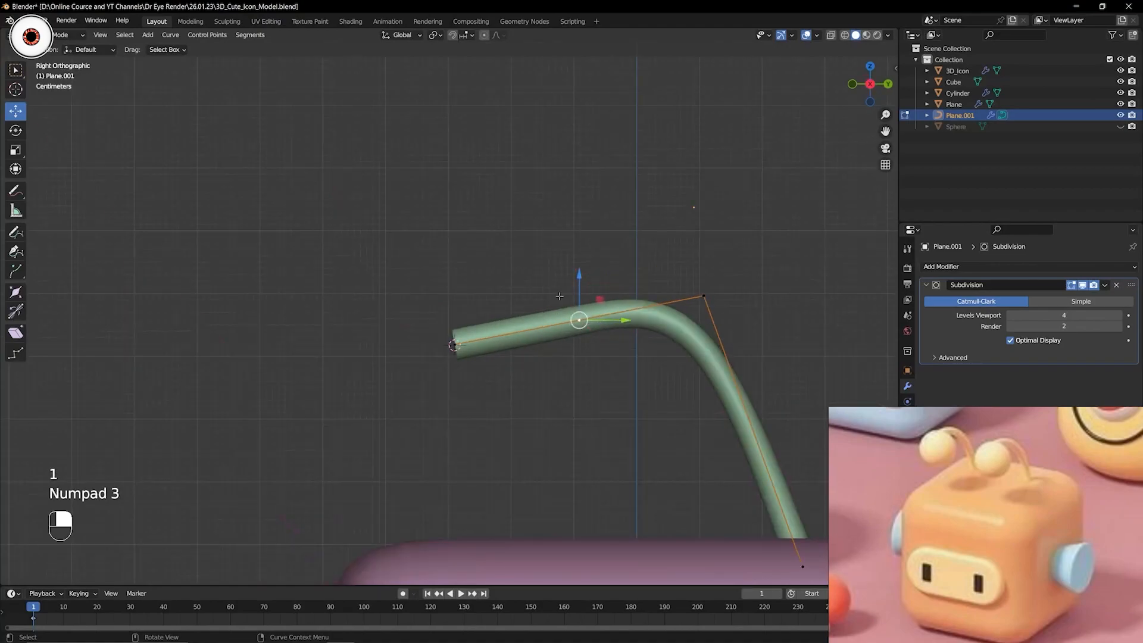
drag(583, 291, 576, 256)
shift+middle_drag(577, 256, 489, 240)
Nudge the antenna curve's bend point slightly up along Z and toward positive Y.
click(616, 279)
drag(620, 246, 622, 242)
drag(663, 280, 678, 287)
middle_drag(677, 287, 691, 306)
scroll(492, 305, up, 2)
Lower the antenna curve's free end point slightly along Z.
click(492, 305)
drag(492, 260, 492, 265)
scroll(573, 268, down, 2)
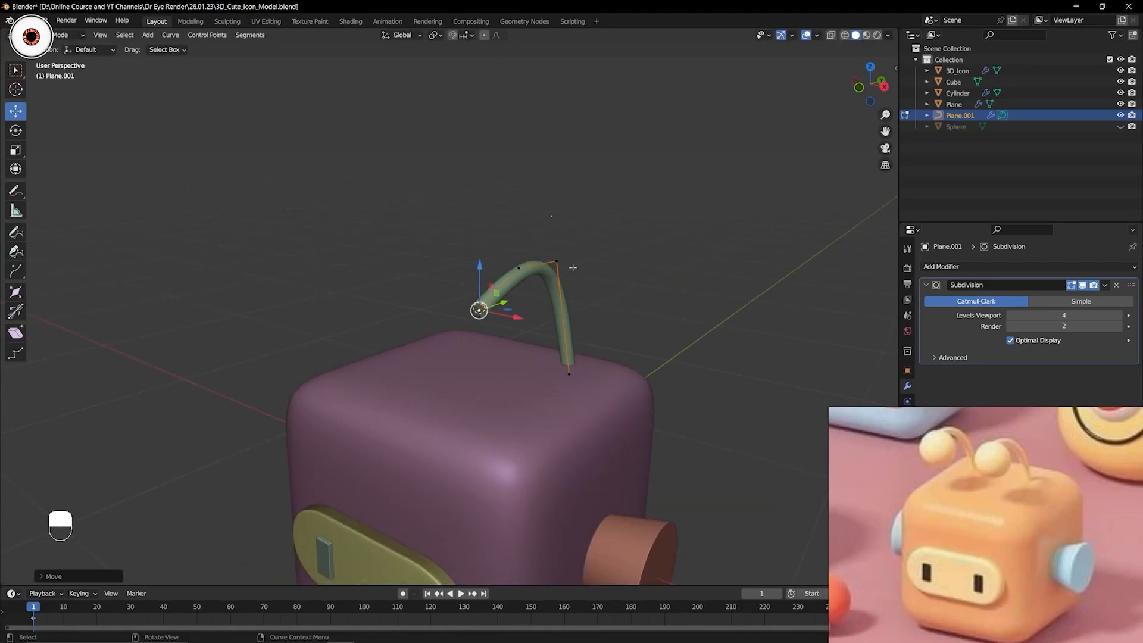
In right view, lower the antenna curve's bend point about 0.07 m along Z and slightly lower the added upper point.
key(KP_3)
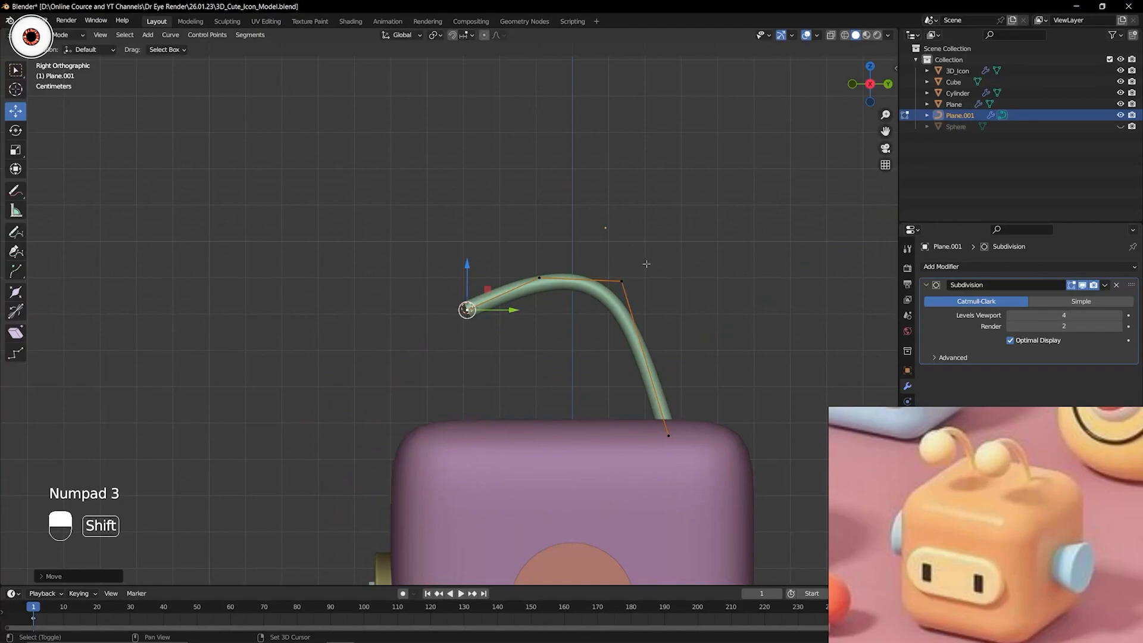
scroll(683, 272, up, 2)
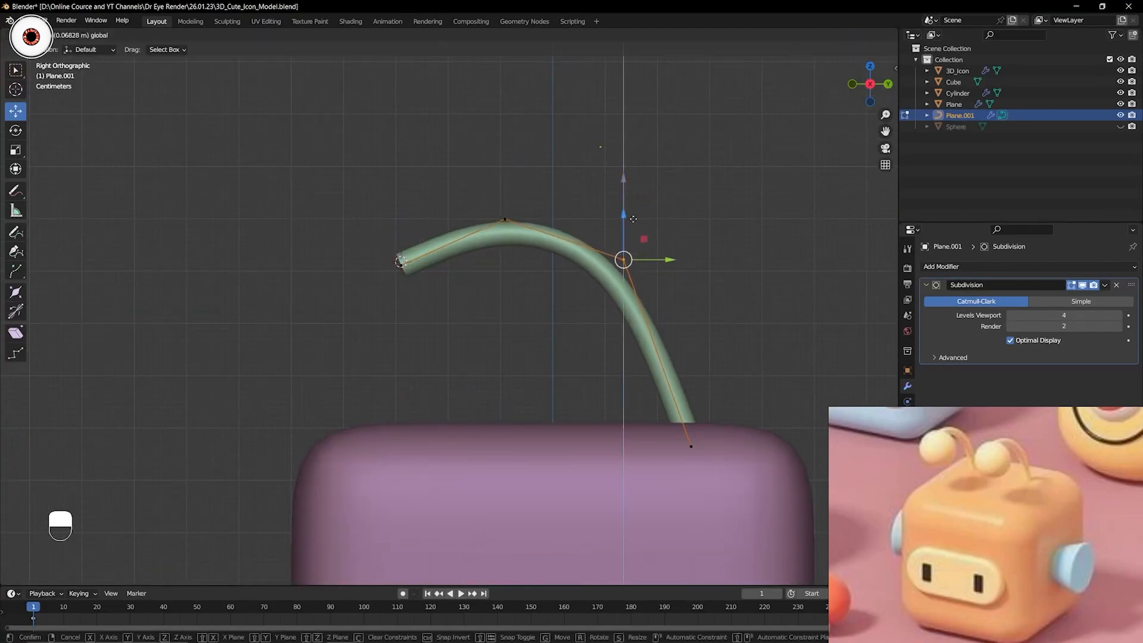
click(505, 218)
drag(505, 176, 503, 195)
Lower the free end point of the antenna curve a touch along Z and return to Object Mode.
drag(336, 220, 434, 312)
drag(401, 221, 406, 225)
key(ctrl+Tab)
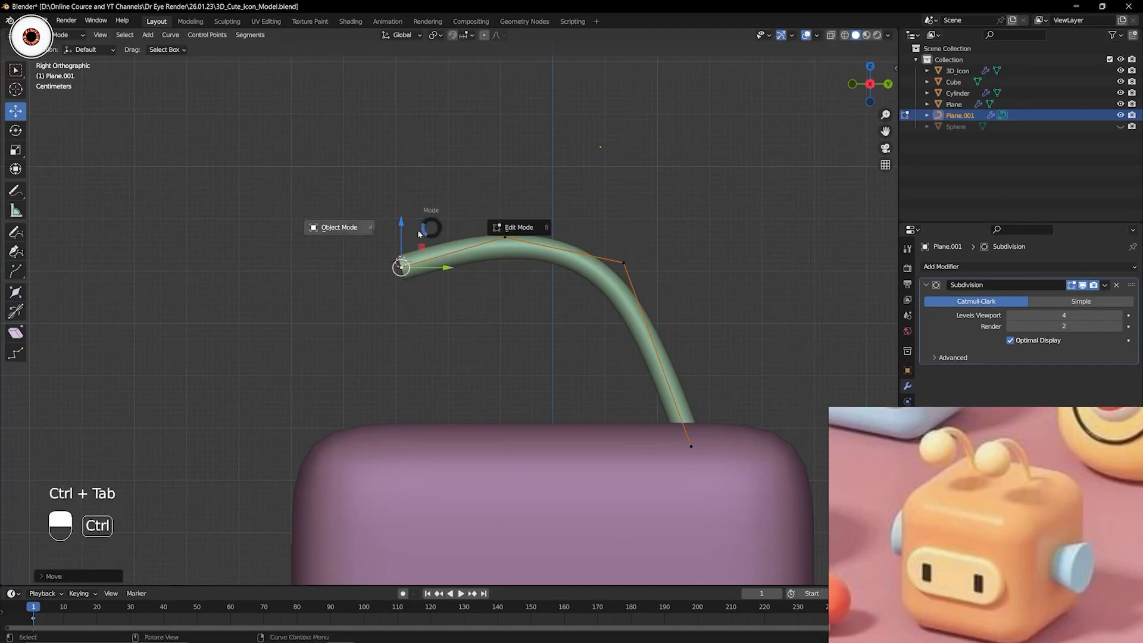
click(358, 228)
middle_drag(442, 209, 607, 228)
scroll(568, 255, down, 3)
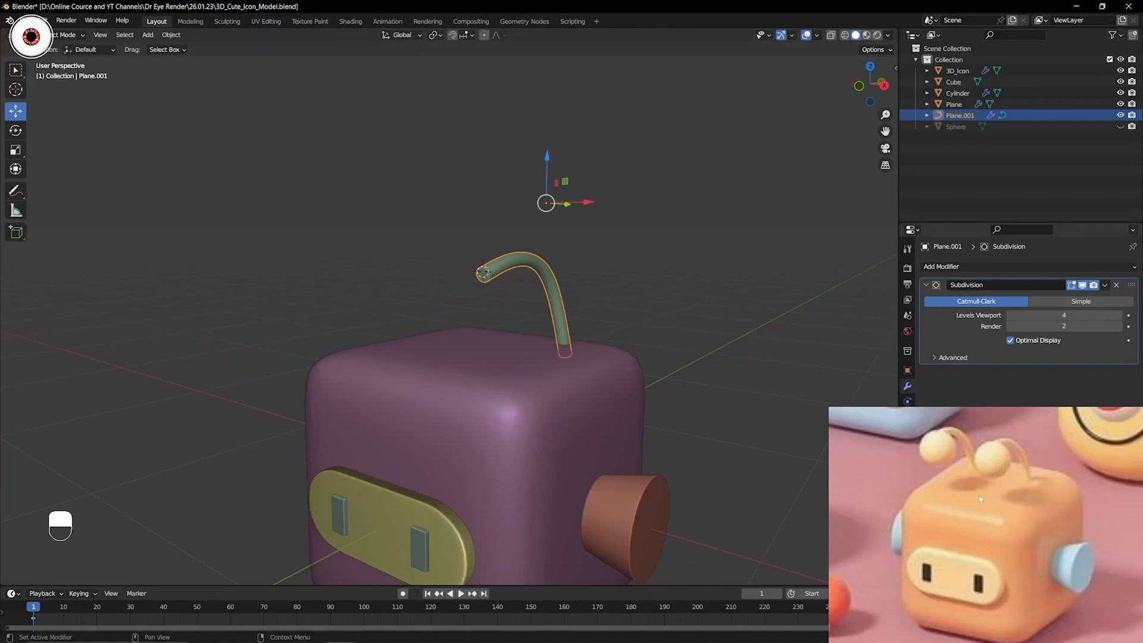
Unhide the antenna's sphere and move it clear of the tube's open end in right view.
click(1120, 126)
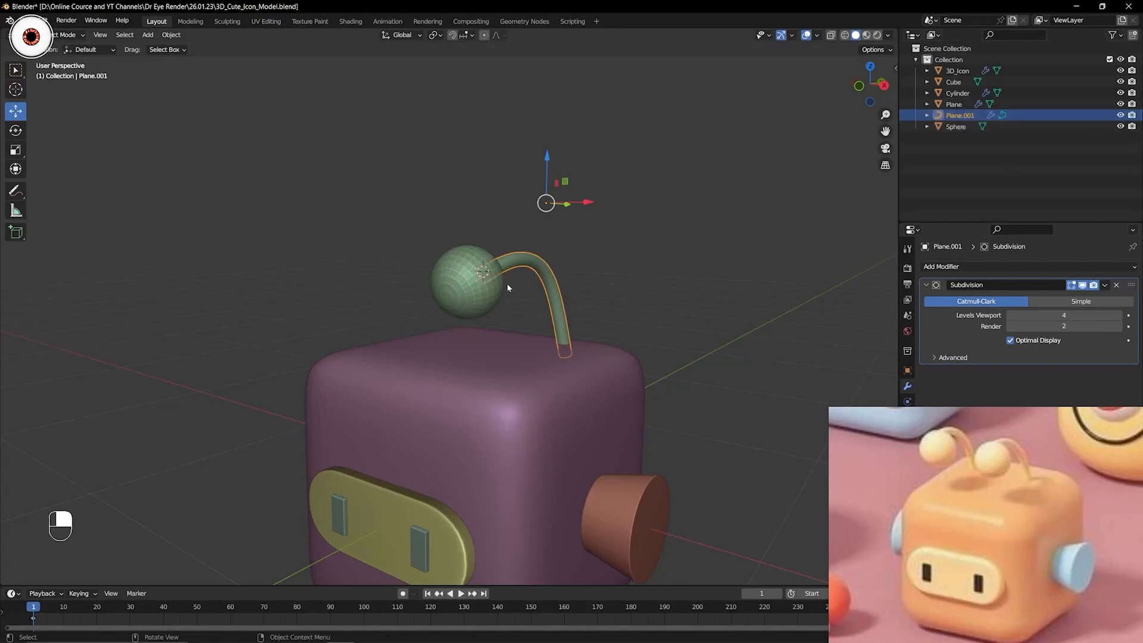
click(482, 284)
key(KP_3)
scroll(480, 285, up, 5)
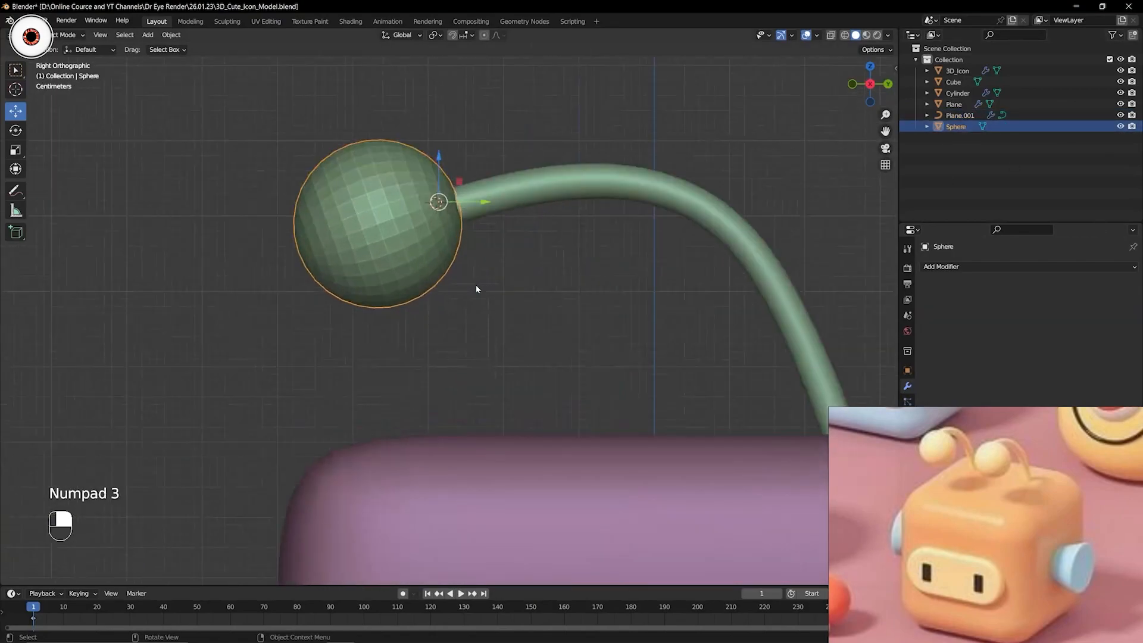
shift+middle_drag(476, 285, 525, 315)
scroll(525, 315, up, 4)
key(alt+a)
click(511, 256)
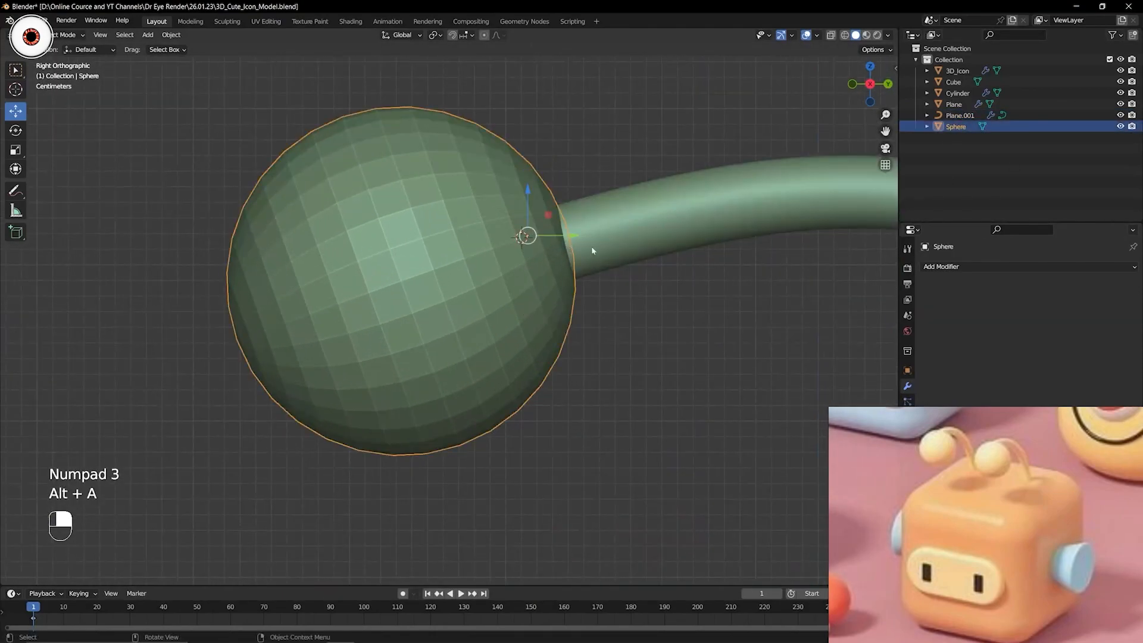
key(g)
click(362, 301)
Snap the 3D cursor to the antenna curve's free end point in Edit Mode and return to Object Mode.
click(556, 231)
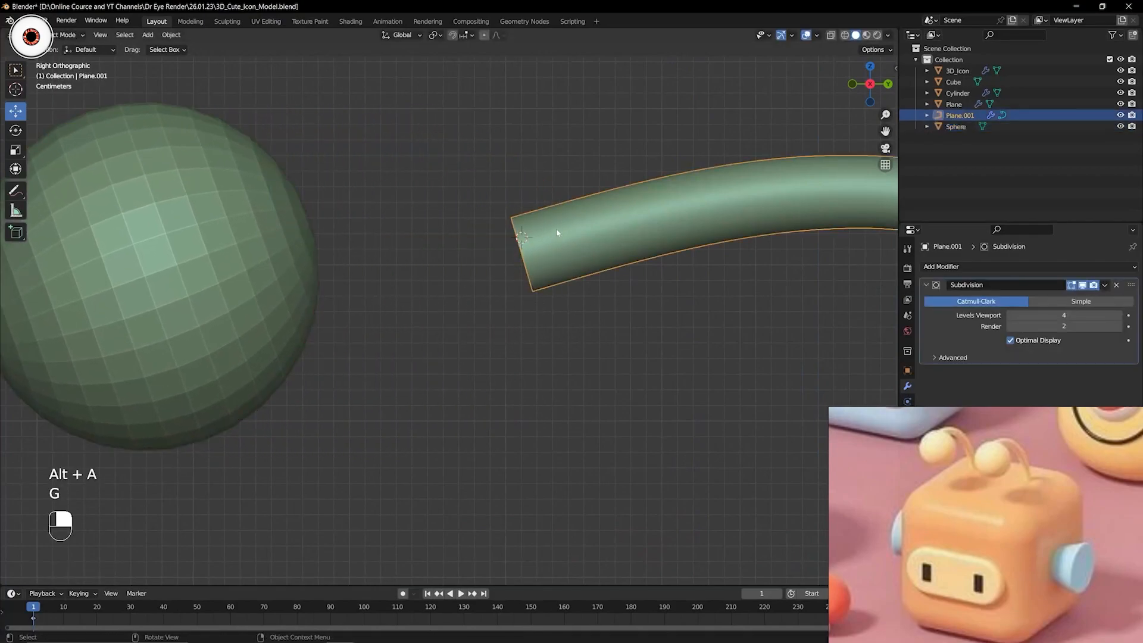
middle_drag(555, 230, 602, 232)
key(Tab)
key(3)
key(1)
key(shift+s)
click(681, 279)
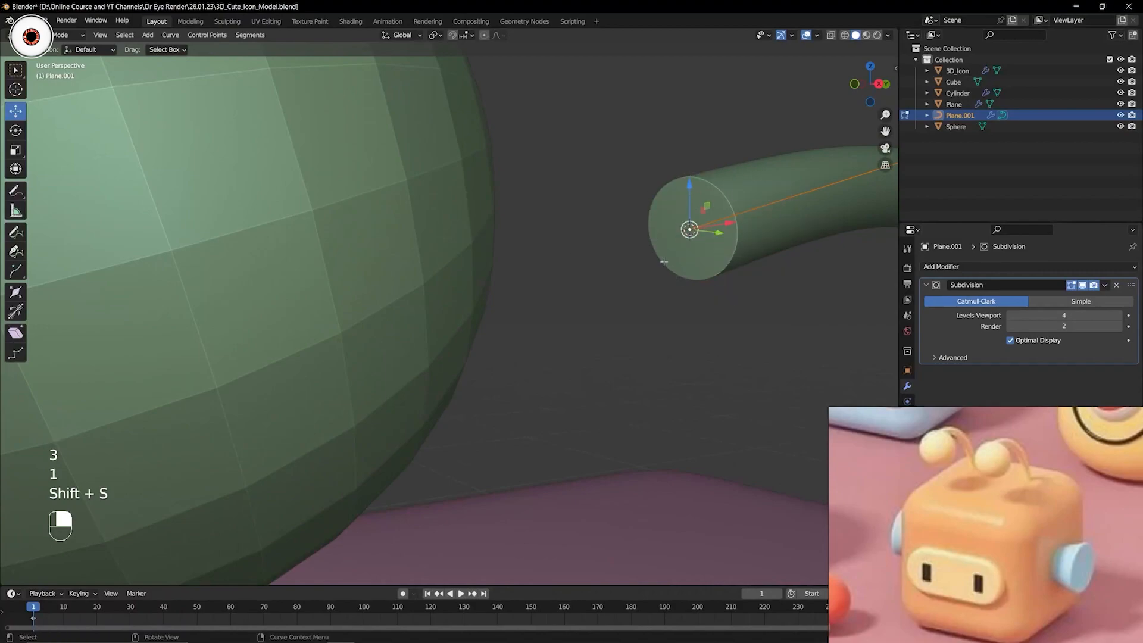
key(KP_3)
middle_drag(684, 257, 679, 241)
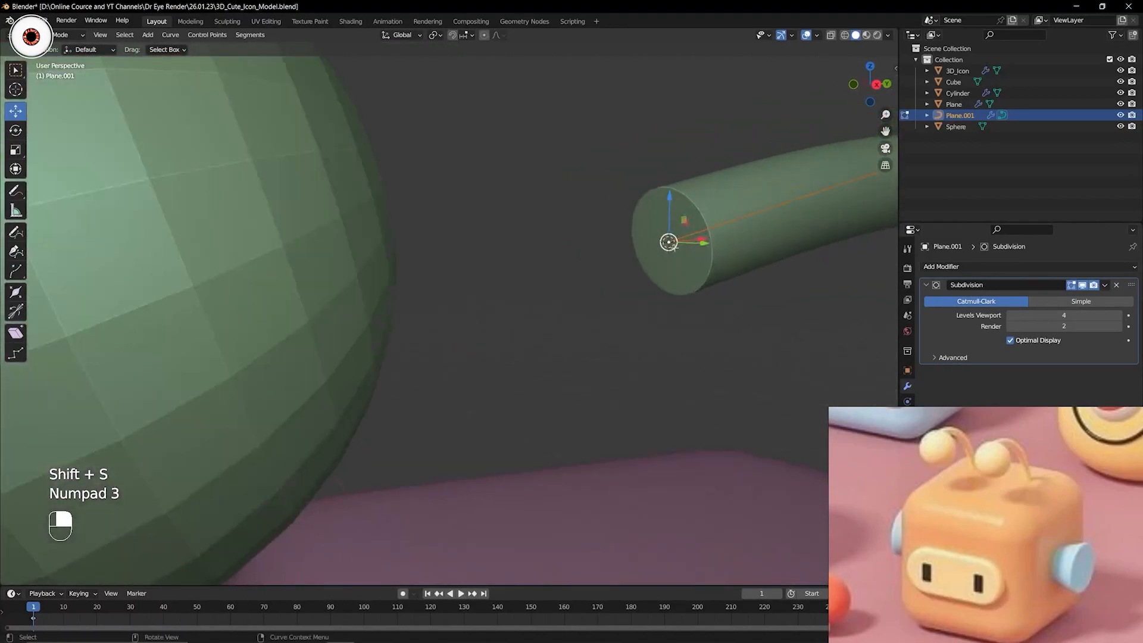
key(ctrl+Tab)
click(631, 230)
scroll(601, 244, down, 4)
middle_drag(551, 288, 521, 285)
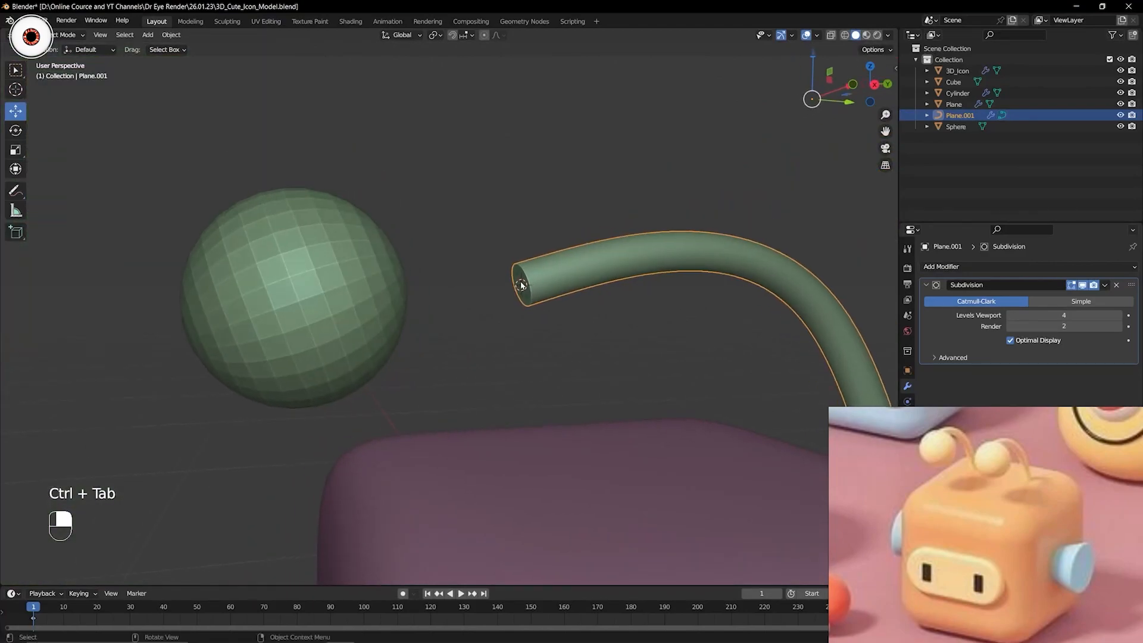
shift+middle_drag(442, 240, 466, 242)
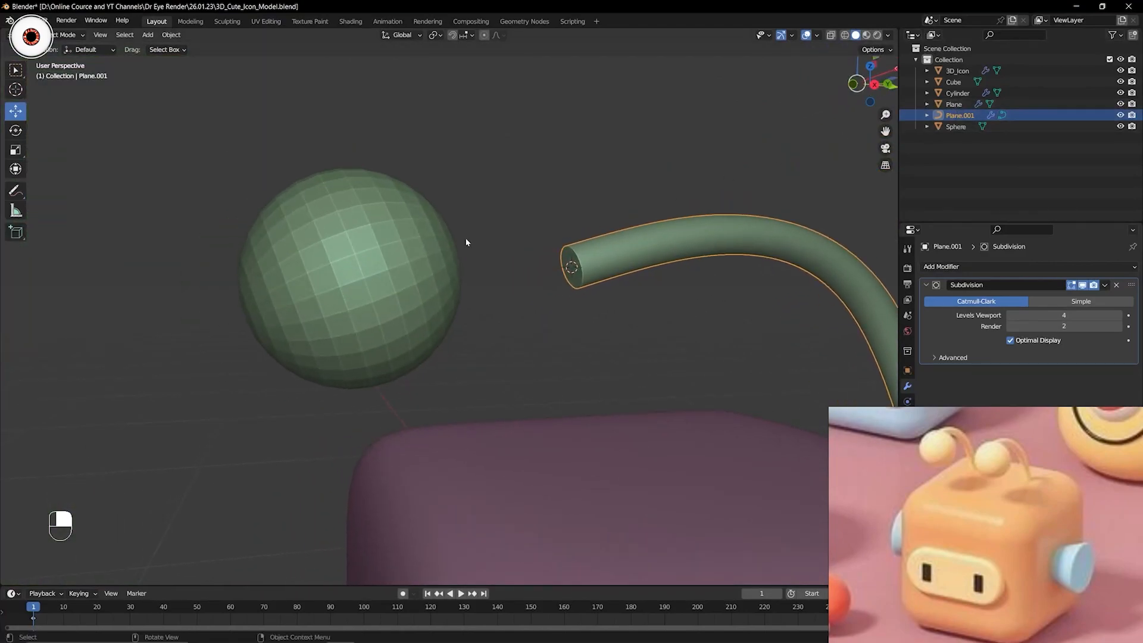
click(427, 246)
key(shift+s)
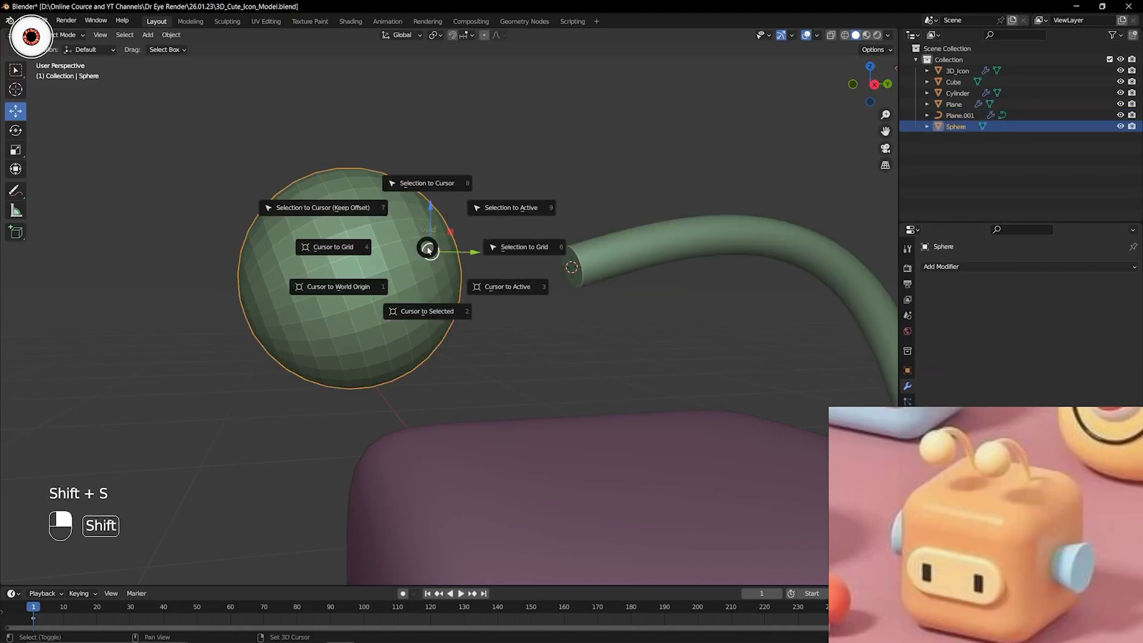
right_click(424, 193)
shift+middle_drag(533, 208, 476, 223)
scroll(517, 269, up, 3)
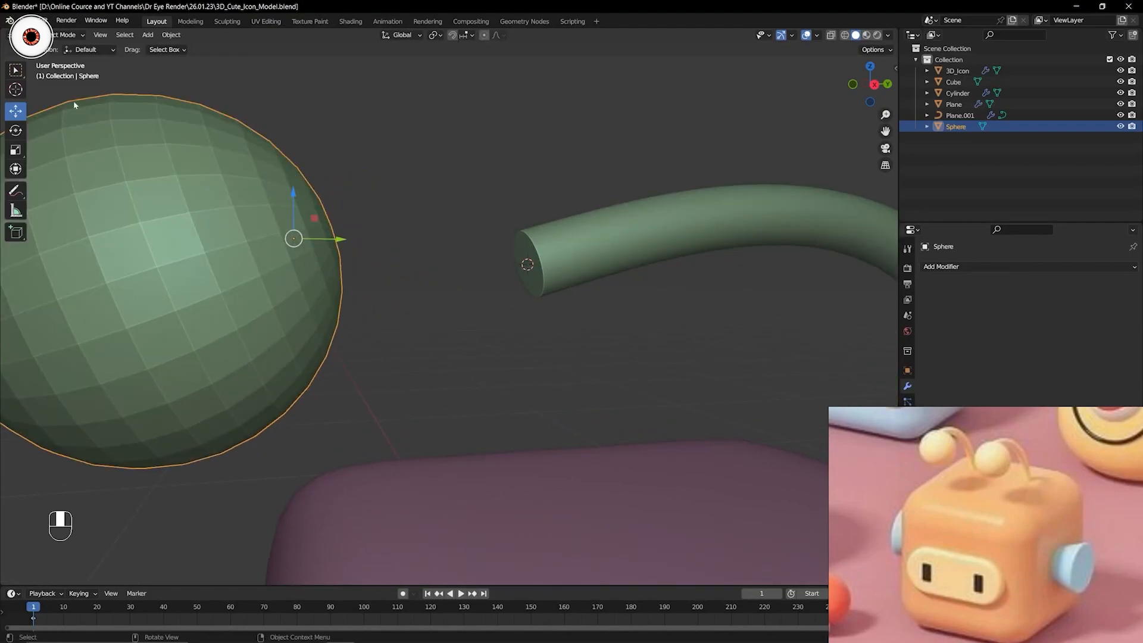
Try to place the 3D cursor by hand on the tube near its open end.
click(15, 90)
click(553, 244)
key(Tab)
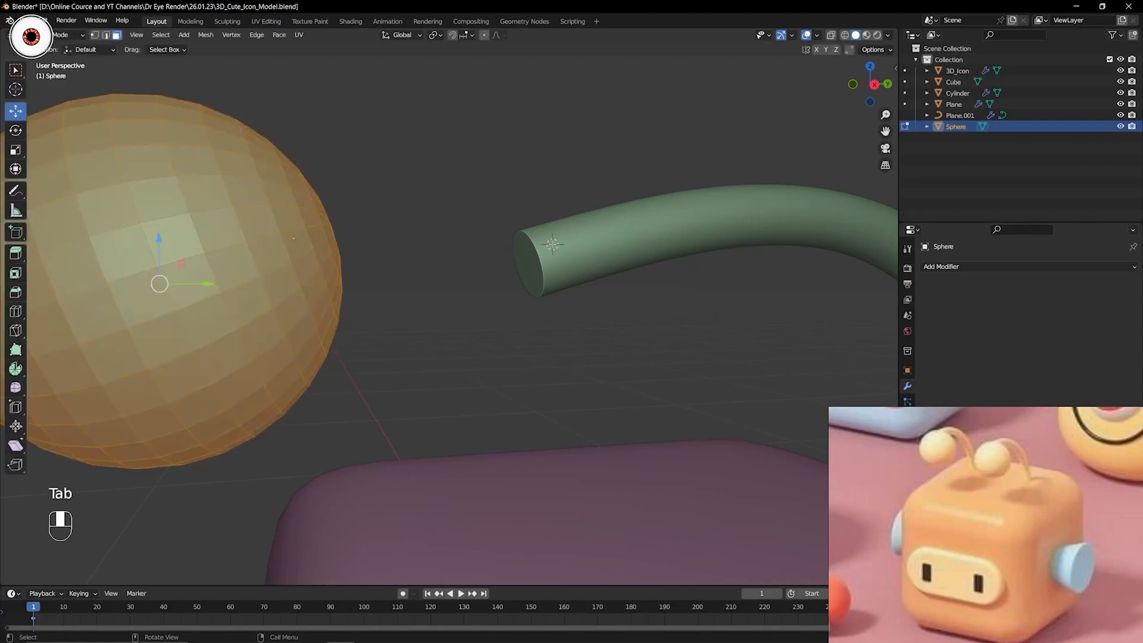
click(15, 70)
key(Tab)
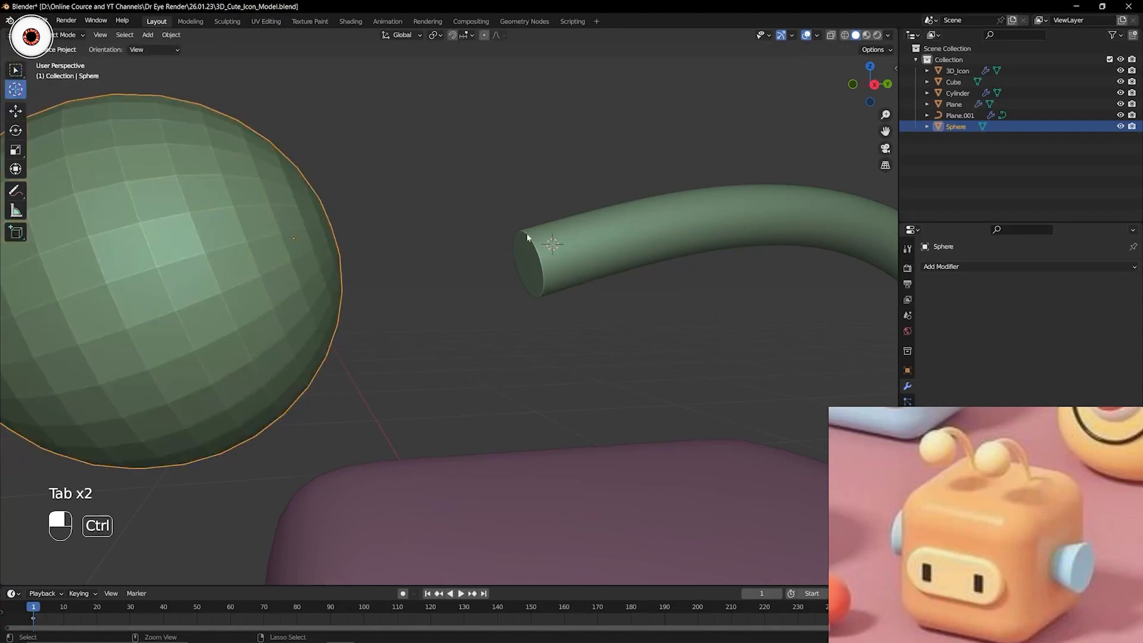
key(ctrl+Tab)
key(Tab)
key(ctrl+Tab)
key(Tab)
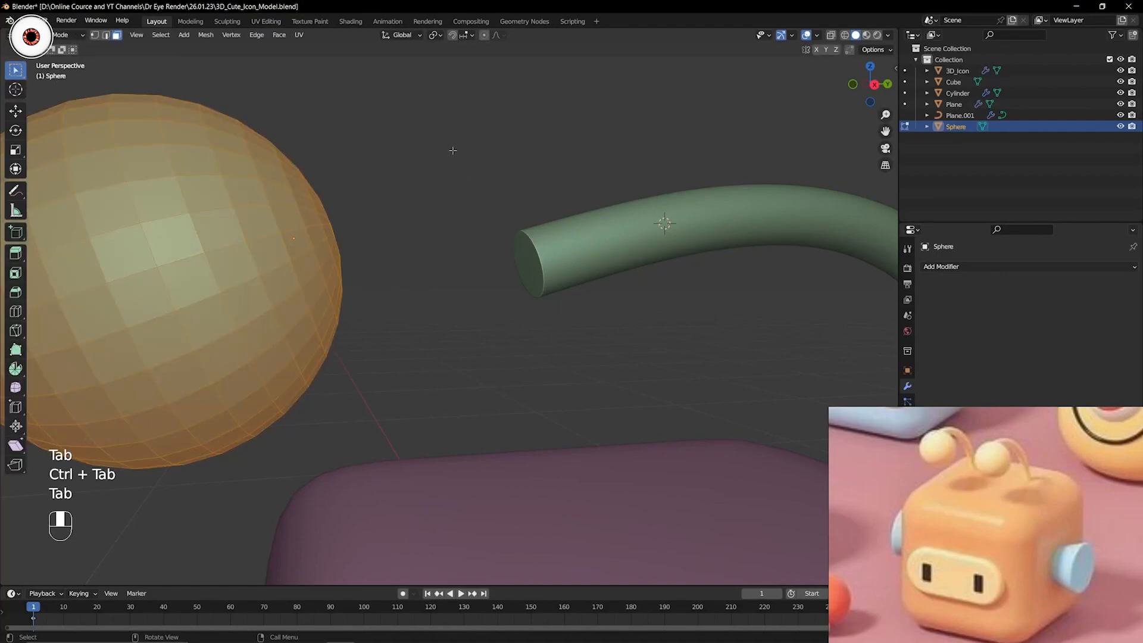
key(ctrl+Tab)
click(375, 153)
Snap the 3D cursor back onto the antenna curve's free end point and leave Edit Mode.
click(582, 230)
key(Tab)
middle_drag(582, 229, 581, 232)
key(shift+s)
click(585, 278)
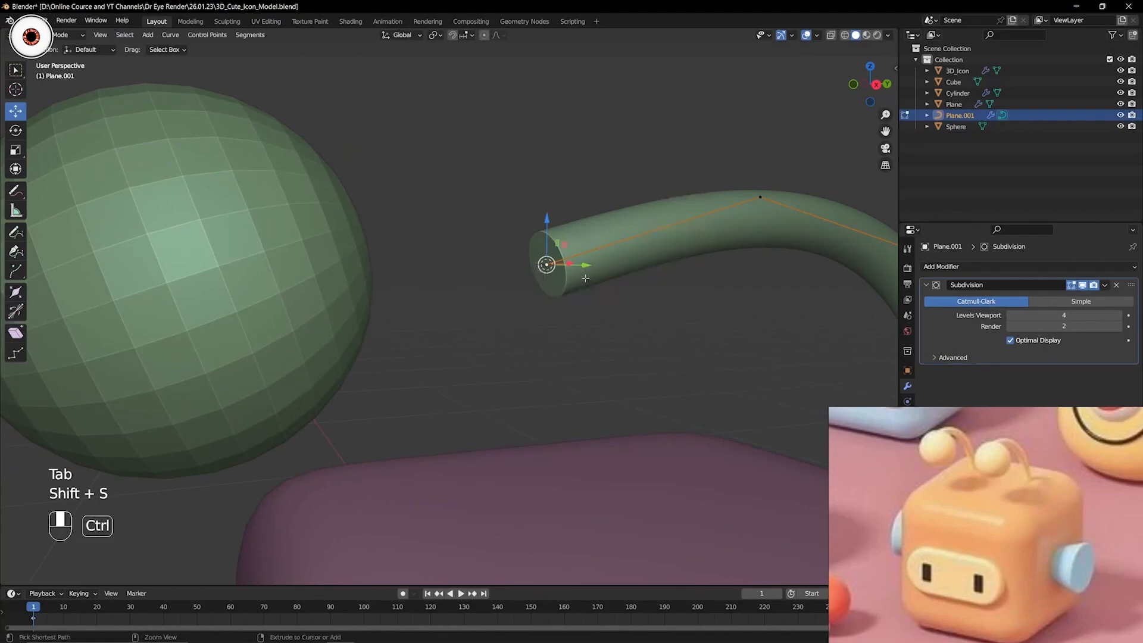
key(ctrl+Tab)
Snap the sphere to the 3D cursor, check it in right view and undo the snap.
scroll(512, 277, down, 4)
shift+click(319, 274)
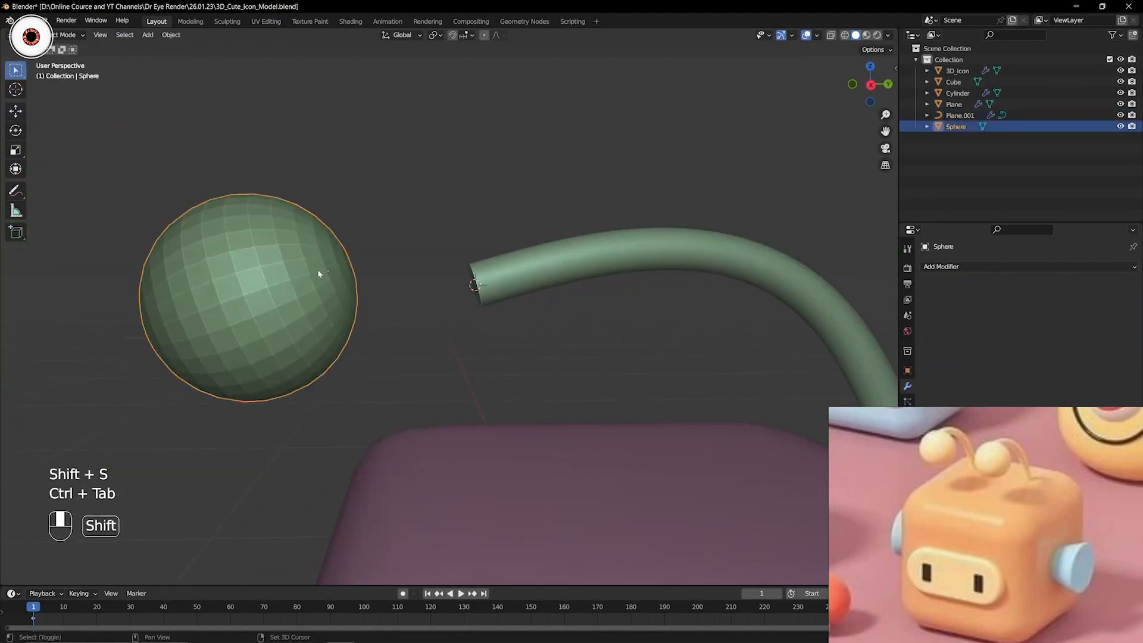
key(shift+s)
click(314, 204)
key(KP_3)
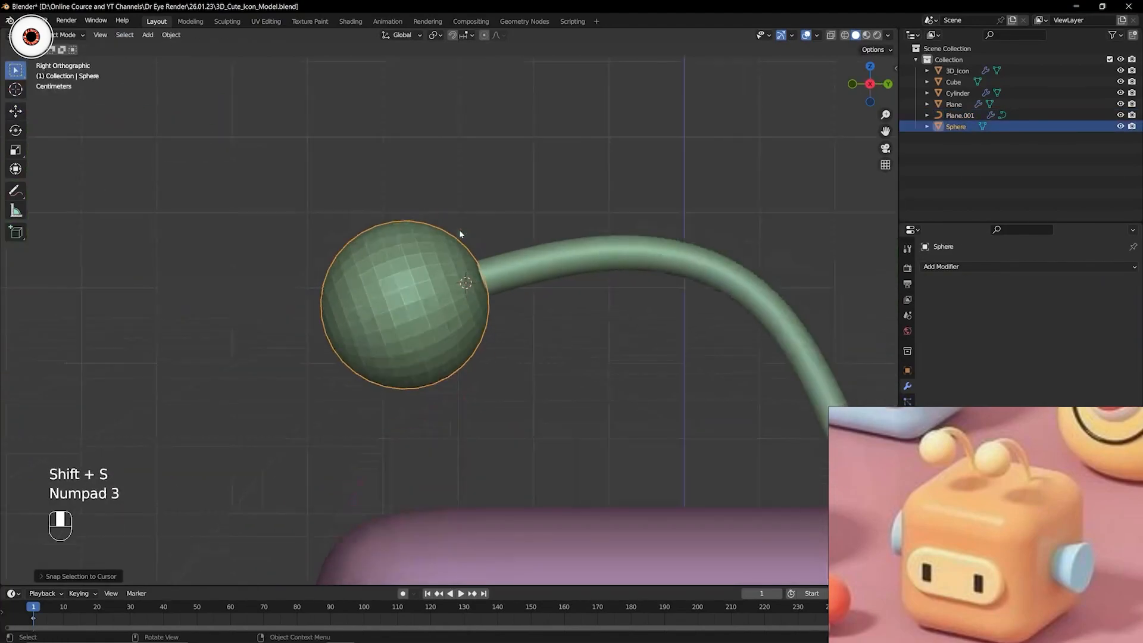
key(ctrl+z)
Snap the sphere's origin to the 3D cursor at the tube's end, deselect everything and save the file.
key(shift+s)
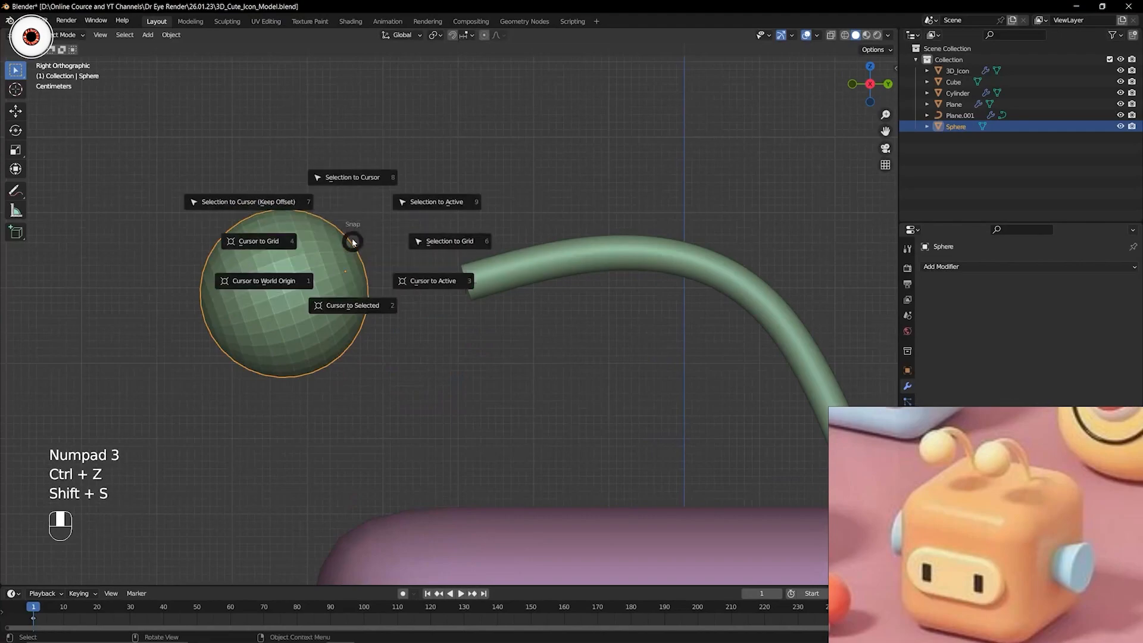
click(347, 243)
scroll(346, 243, up, 3)
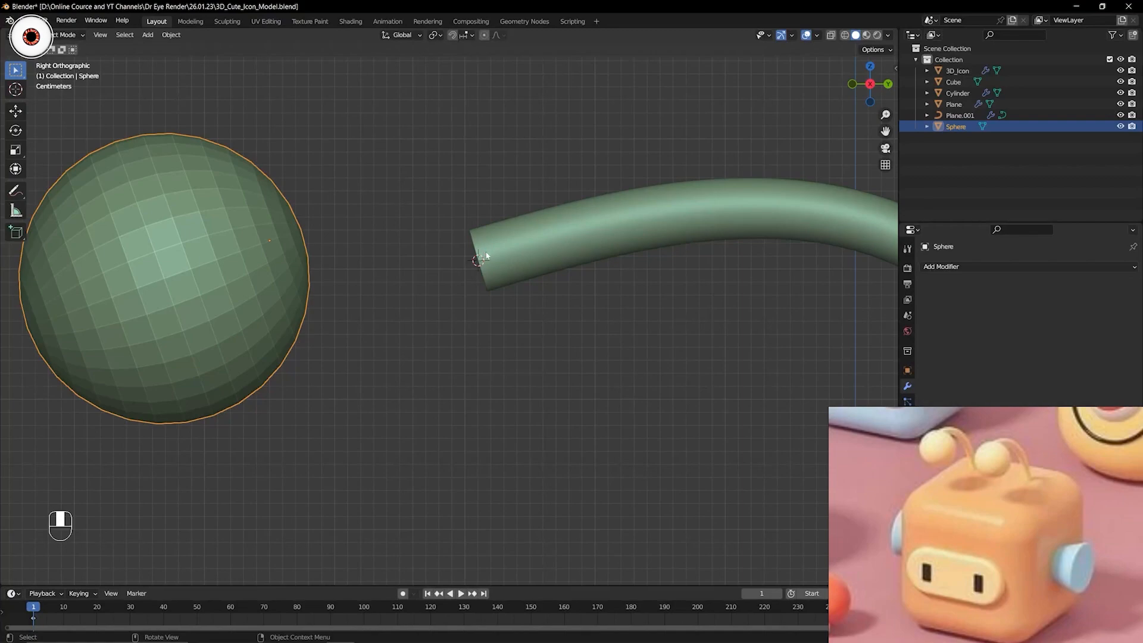
key(shift+a)
key(shift+a)
key(shift+s)
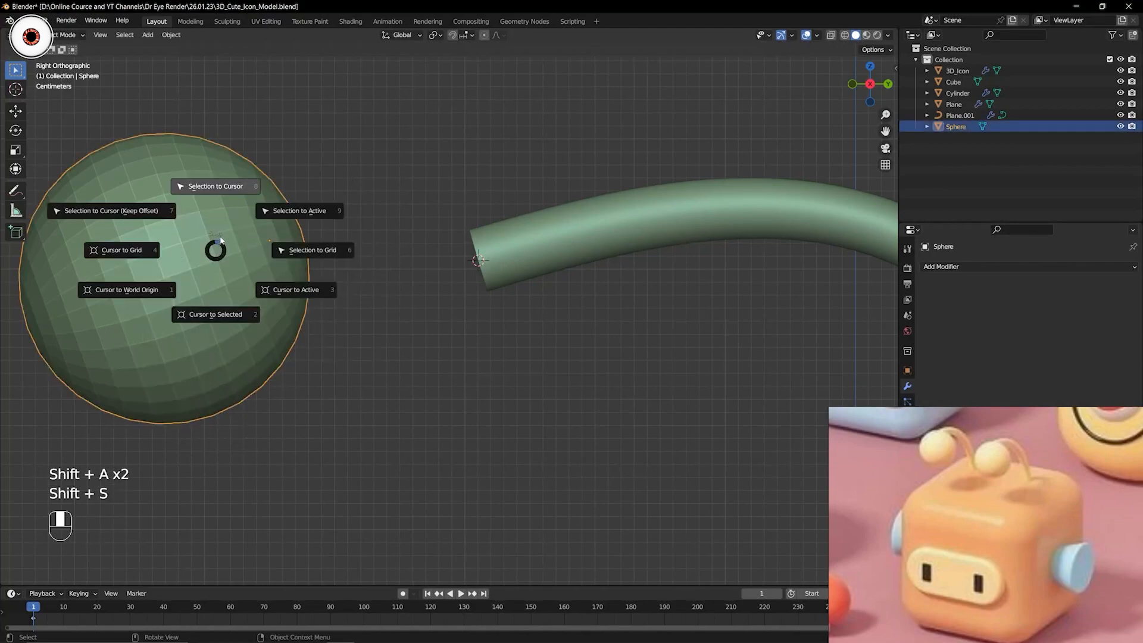
click(220, 191)
key(alt+a)
key(ctrl+s)
In right view, raise the antenna curve's free end point and its neighbouring point about 0.03 m along Z, finishing in Object Mode.
scroll(479, 234, down, 5)
middle_drag(470, 265, 540, 274)
scroll(586, 268, down, 4)
key(KP_3)
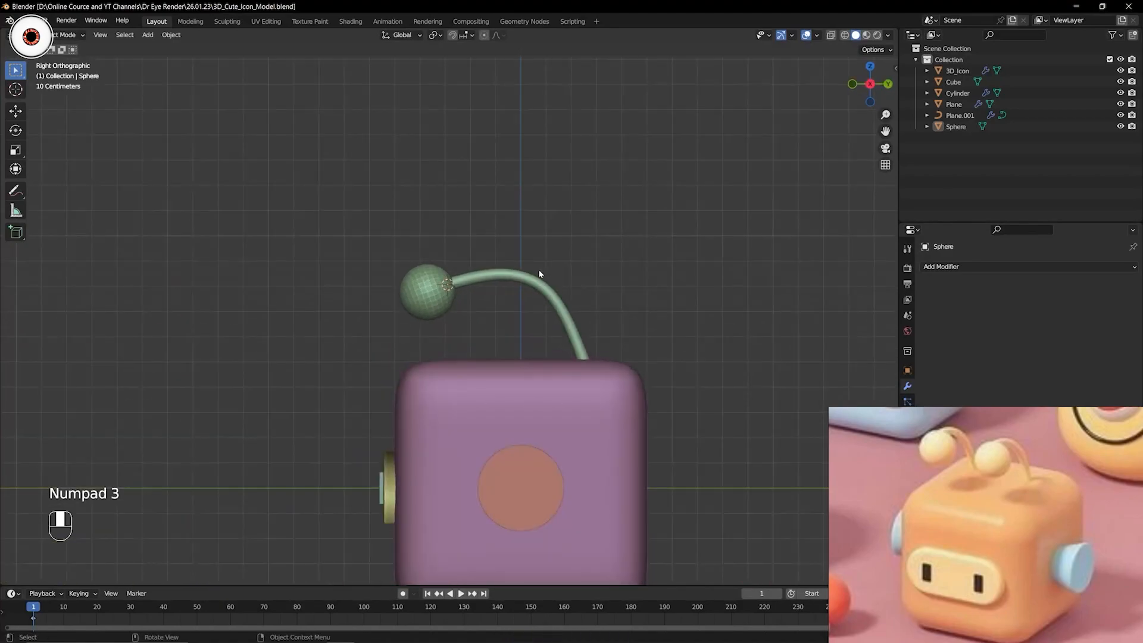
scroll(539, 271, up, 3)
click(498, 238)
key(Tab)
scroll(501, 240, up, 3)
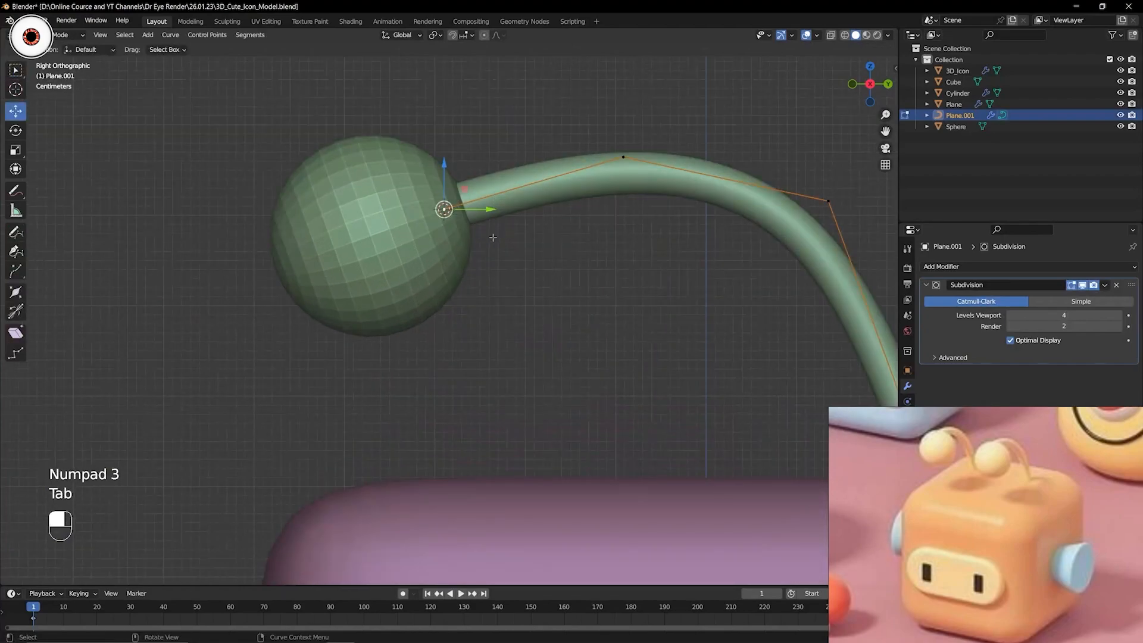
shift+drag(692, 136, 398, 258)
scroll(538, 179, down, 2)
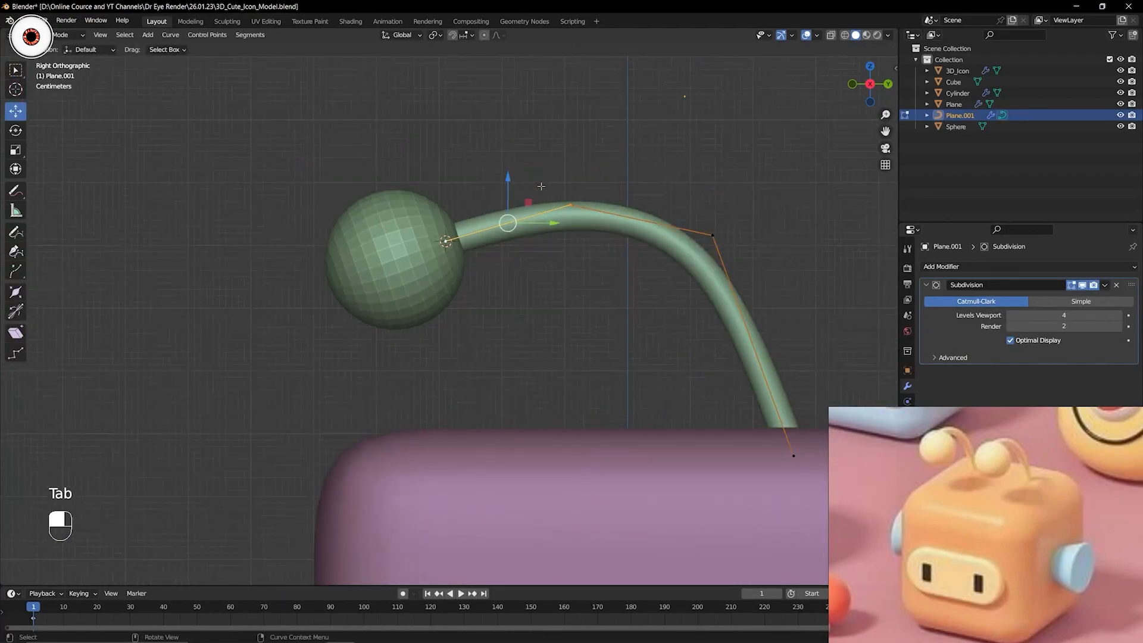
key(g)
key(z)
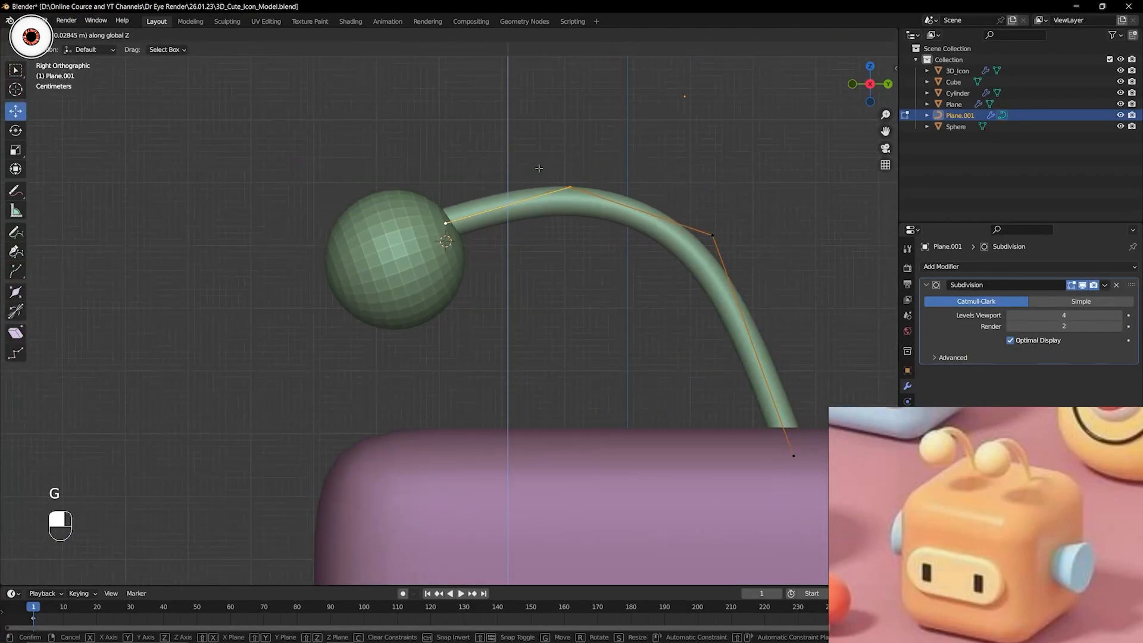
click(539, 168)
key(ctrl+Tab)
click(443, 175)
Move the sphere away from the raised tube end to expose the opening.
click(434, 251)
key(g)
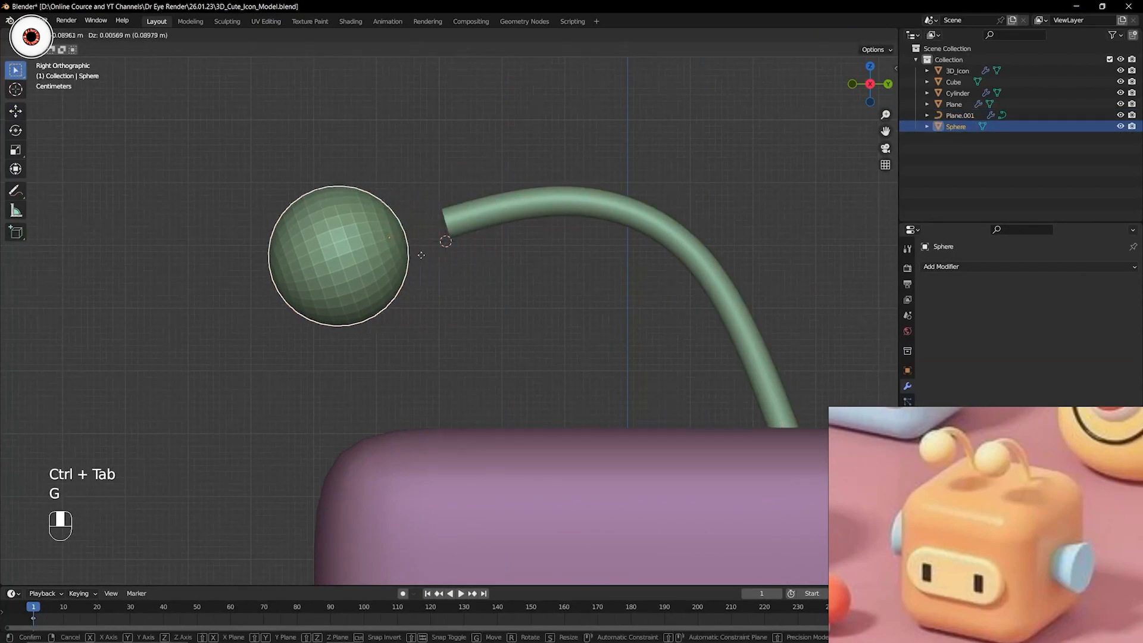
click(354, 246)
Snap the 3D cursor to the raised free end point of the antenna curve and go back to Object Mode.
scroll(432, 187, up, 4)
click(515, 225)
key(Tab)
middle_drag(515, 225, 542, 256)
click(548, 254)
key(shift+s)
click(549, 298)
key(ctrl+Tab)
click(507, 295)
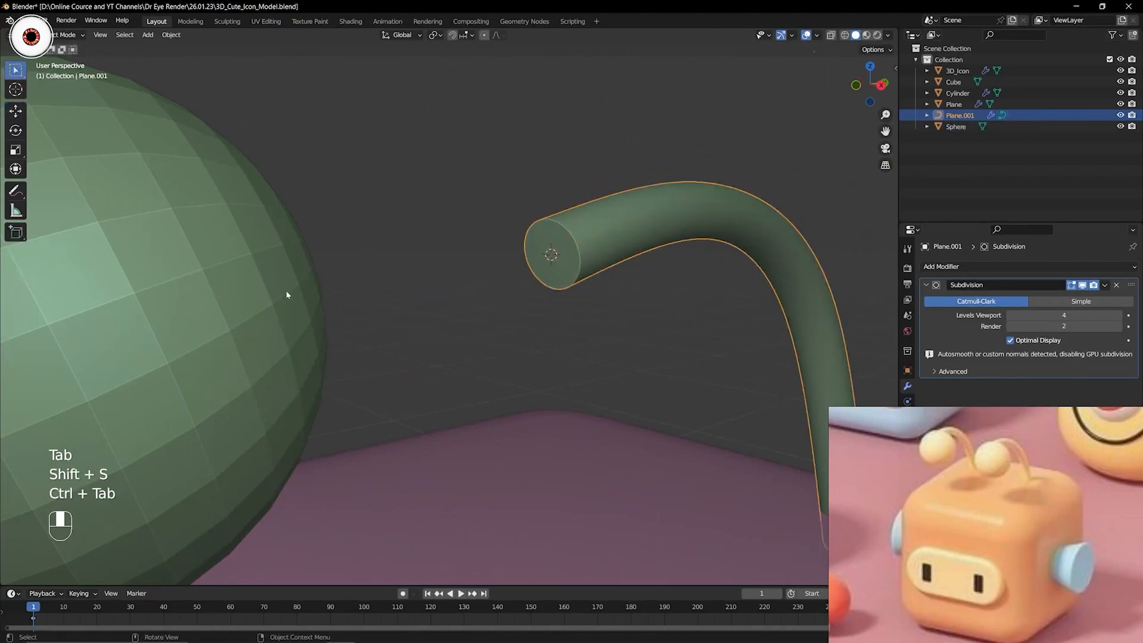
Snap the sphere to the 3D cursor at the antenna tube's end and save the file.
scroll(349, 320, down, 3)
click(349, 320)
key(shift+s)
click(356, 257)
scroll(534, 268, down, 4)
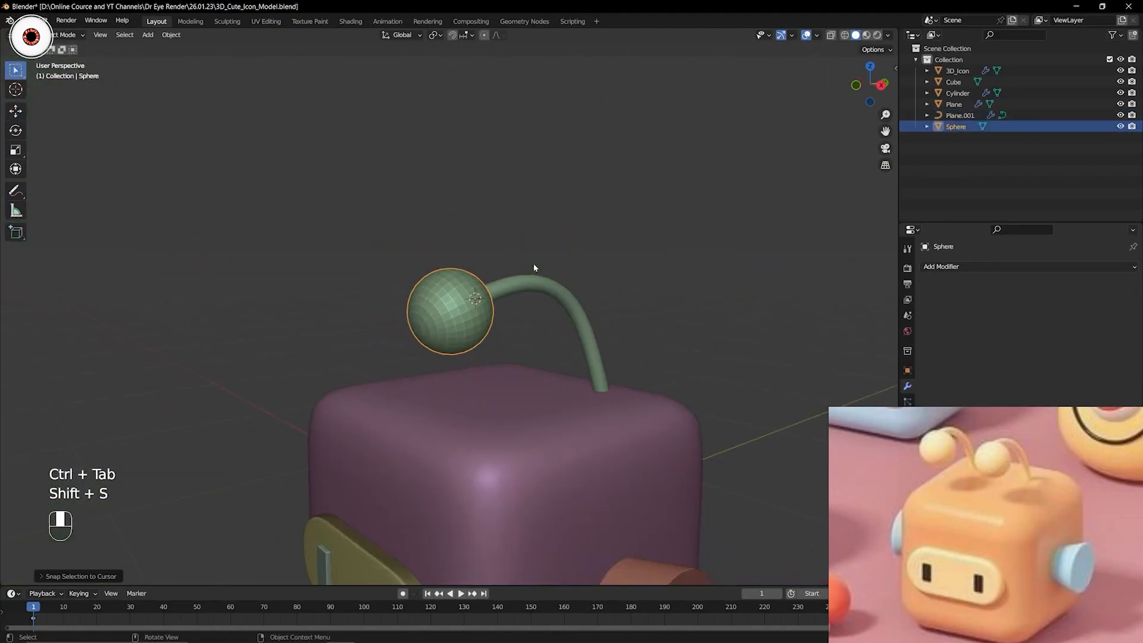
key(KP_3)
scroll(515, 265, up, 3)
key(ctrl+s)
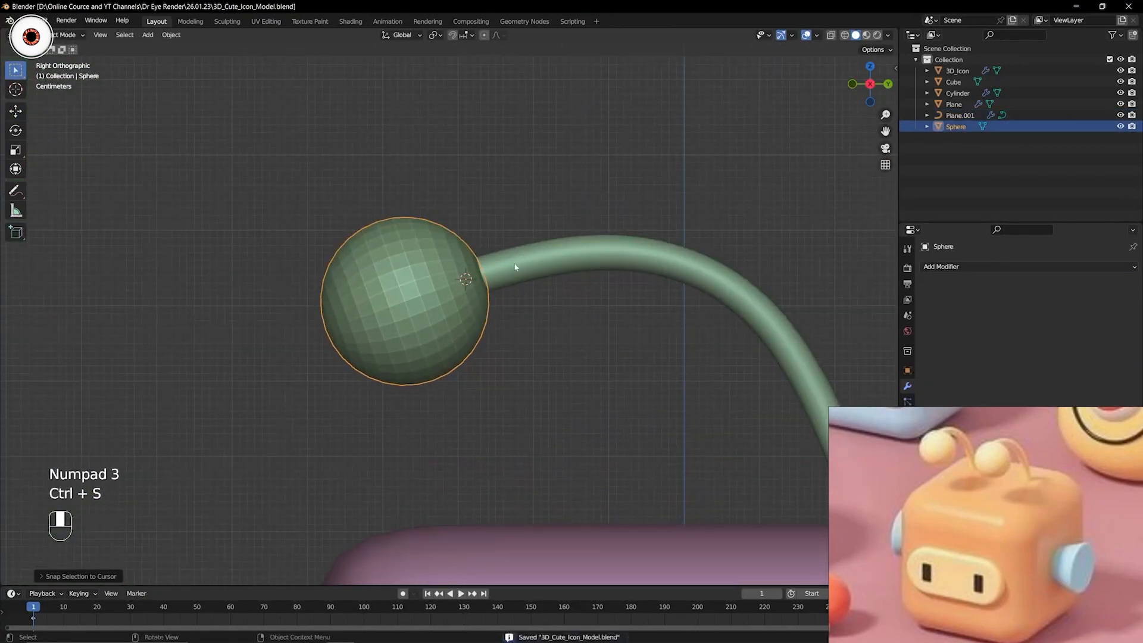
click(888, 35)
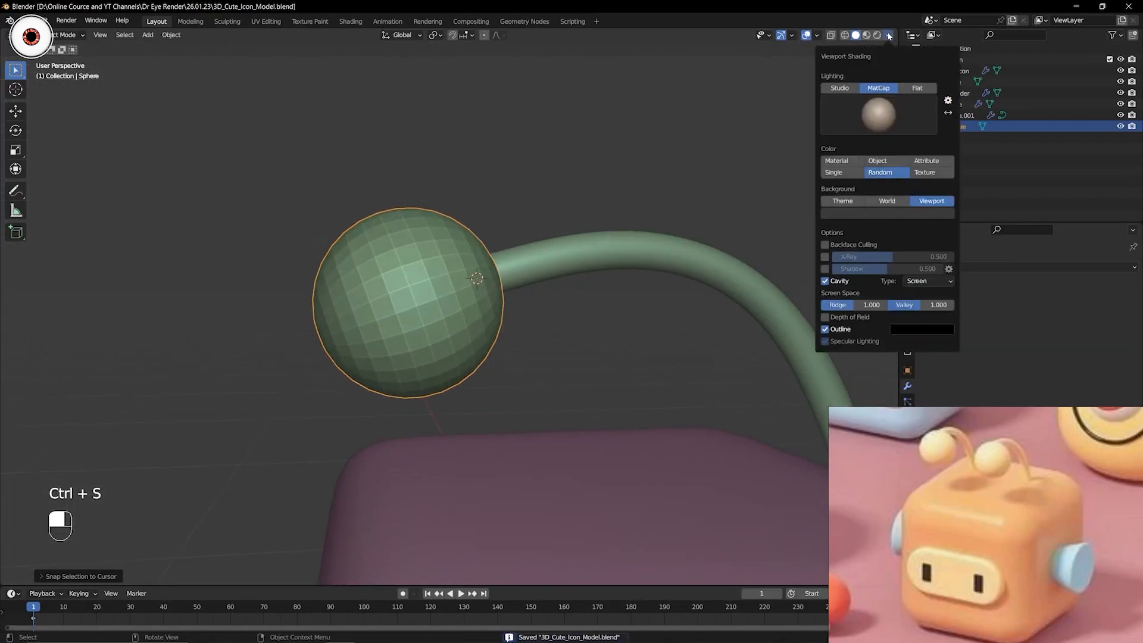
click(825, 281)
click(826, 281)
Apply smooth shading to the antenna's sphere, check it from several sides and save the file.
right_click(416, 258)
click(418, 259)
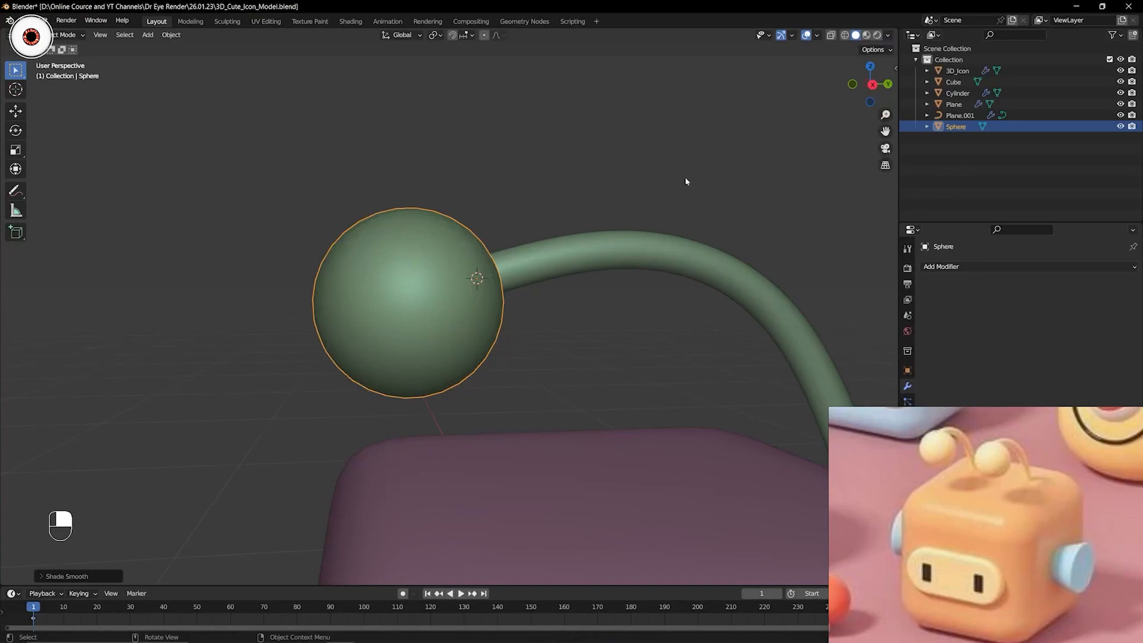
key(alt+a)
key(ctrl+s)
click(454, 262)
right_click(429, 269)
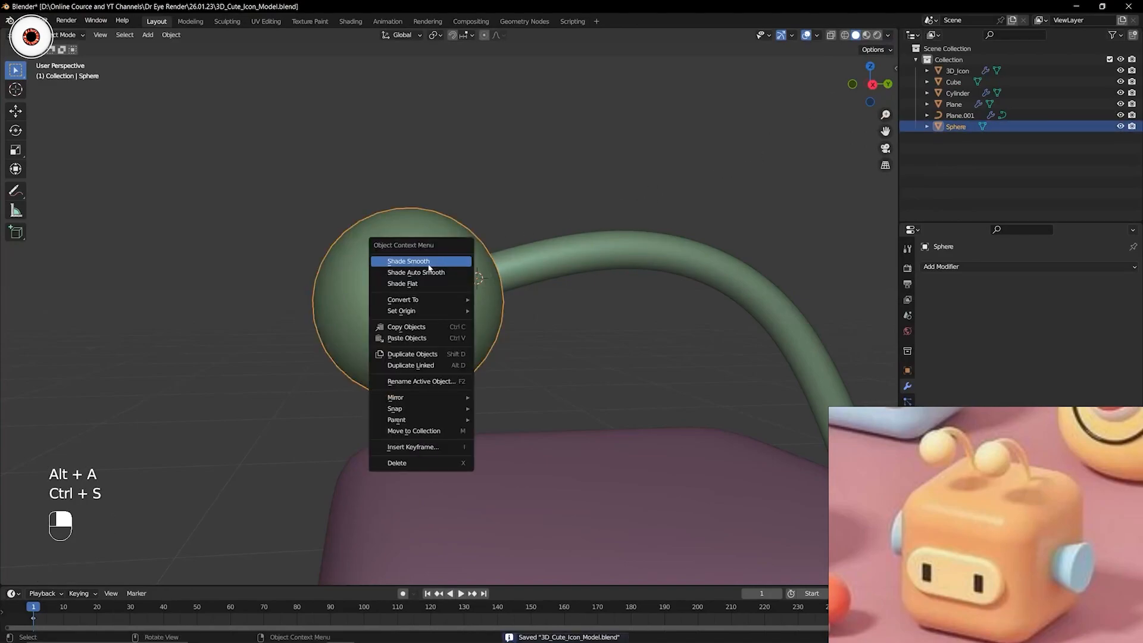
click(429, 266)
middle_drag(498, 227, 587, 240)
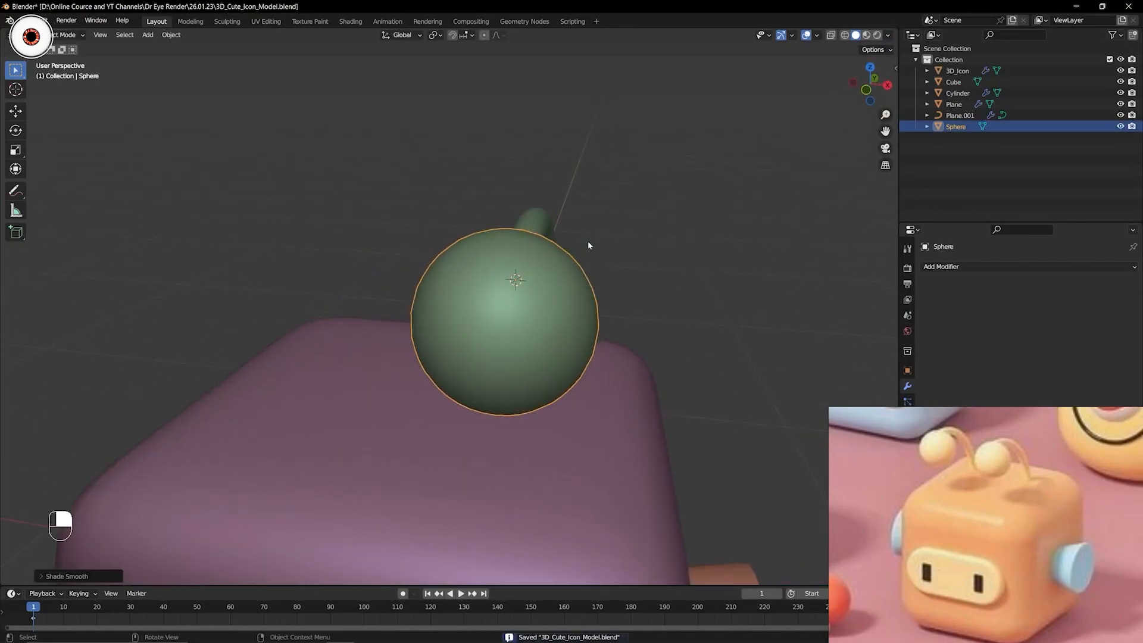
key(KP_7)
key(ctrl+s)
middle_drag(660, 275, 597, 215)
key(ctrl+s)
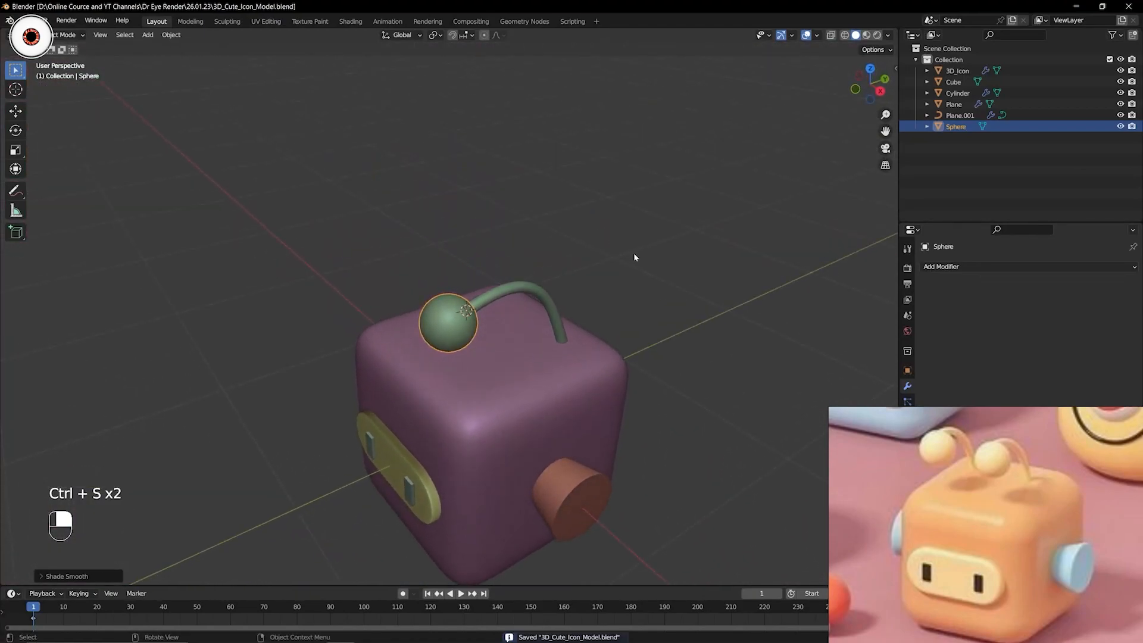
In top view, move the antenna tube and sphere together slightly along Y toward the face, deselect everything and save.
scroll(595, 247, up, 3)
key(alt+a)
click(516, 245)
shift+click(314, 290)
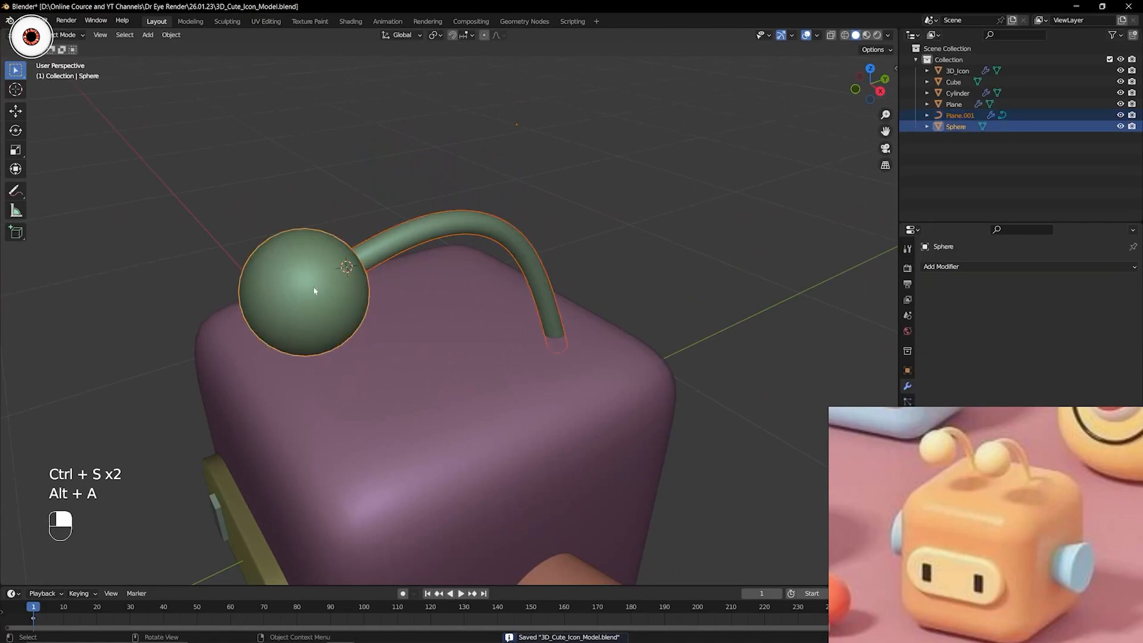
key(KP_7)
click(15, 111)
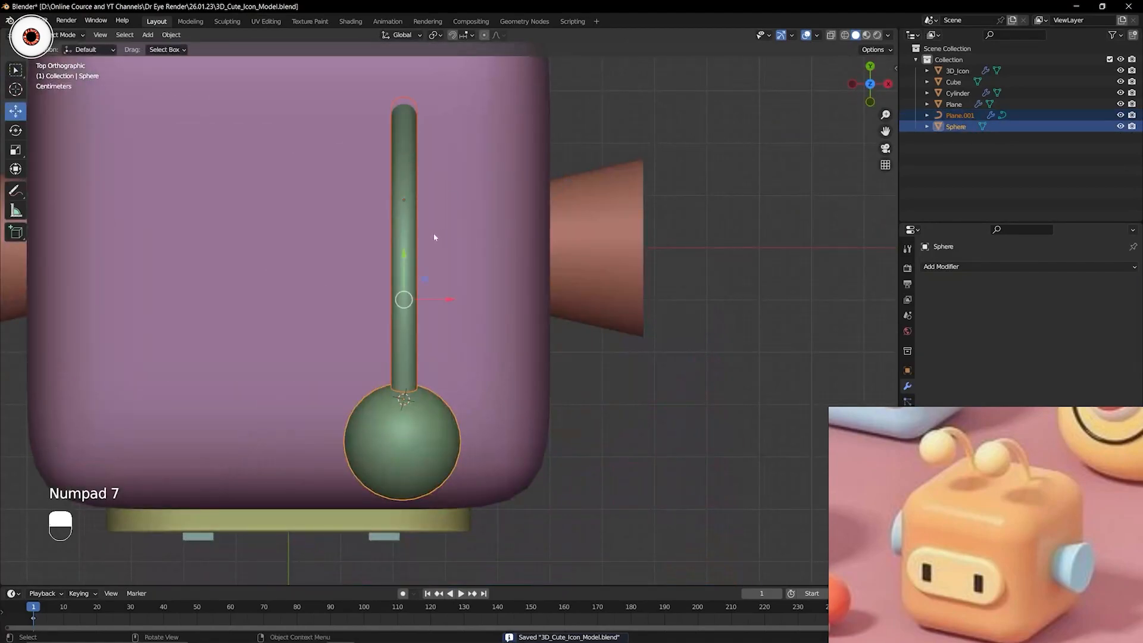
drag(401, 255, 401, 274)
middle_drag(513, 324, 465, 189)
key(alt+a)
scroll(463, 227, down, 5)
middle_drag(463, 235, 527, 268)
scroll(505, 248, up, 4)
key(ctrl+s)
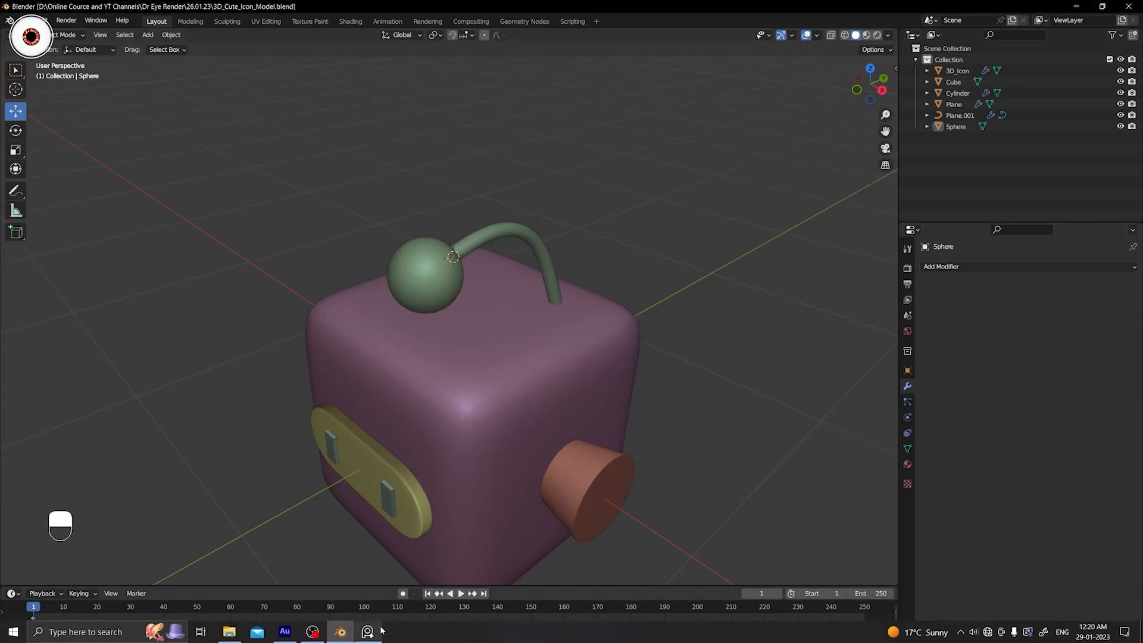
Bring up the reference image to compare its antennae with the modelled one, and return to the model.
click(374, 634)
middle_drag(659, 372, 683, 396)
click(1023, 494)
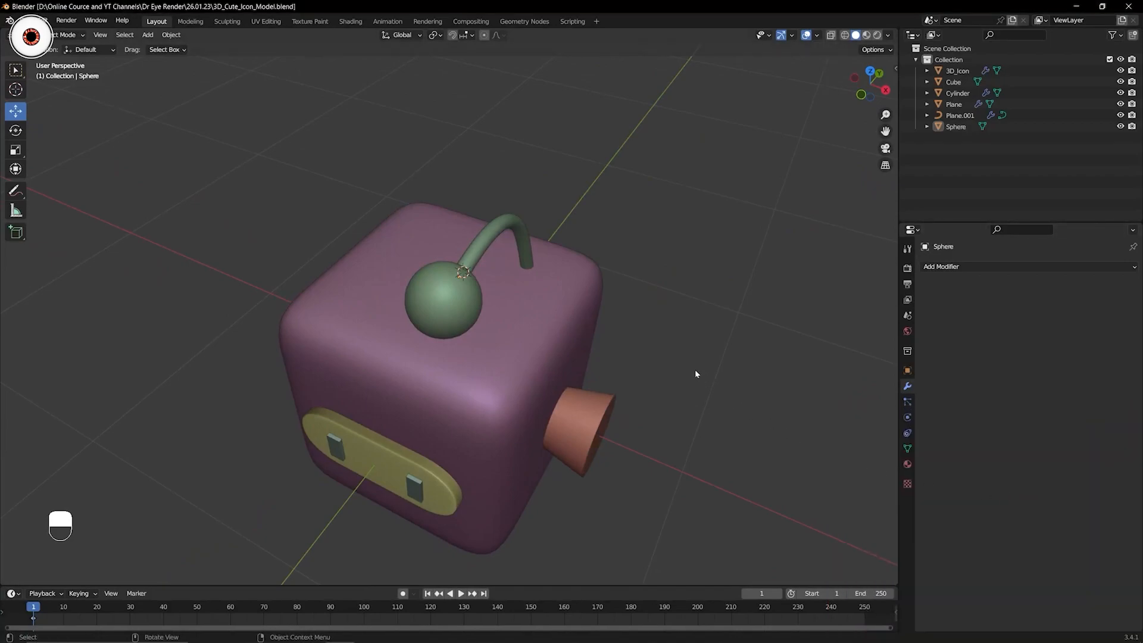
key(super)
click(366, 637)
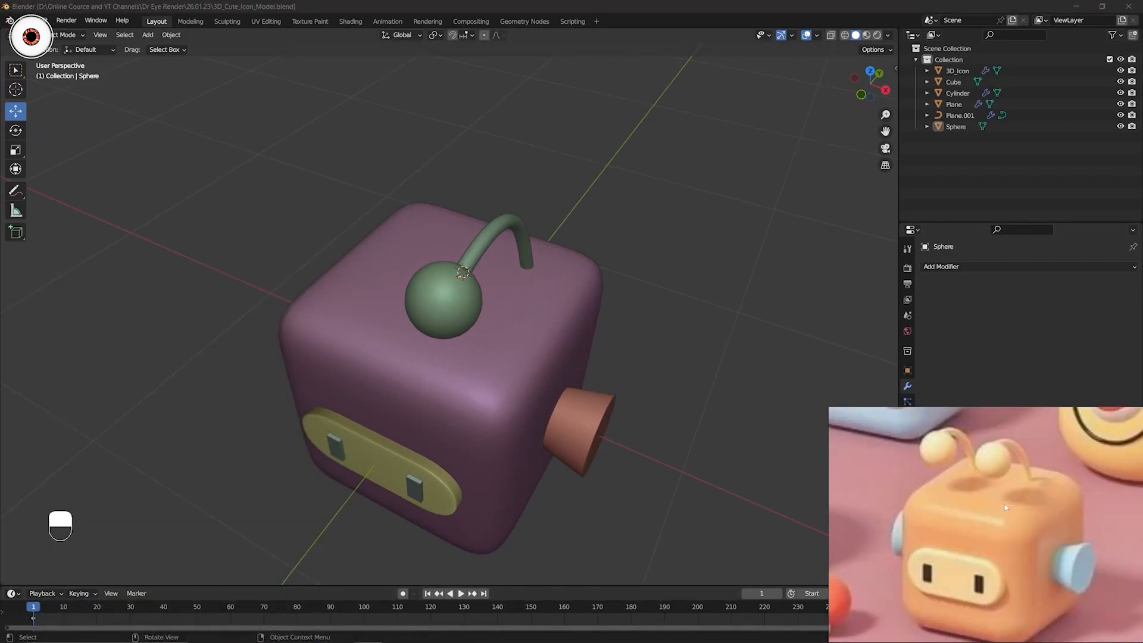
click(757, 407)
Try to join the antenna's tube curve and sphere into one object.
middle_drag(756, 407, 638, 303)
scroll(723, 336, up, 4)
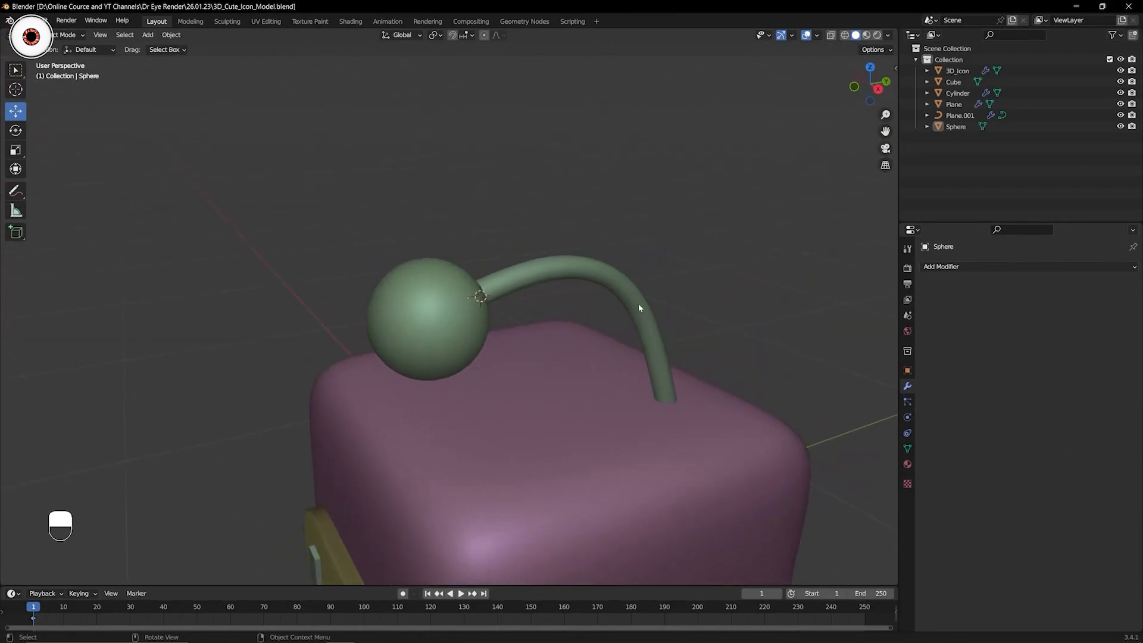
click(638, 302)
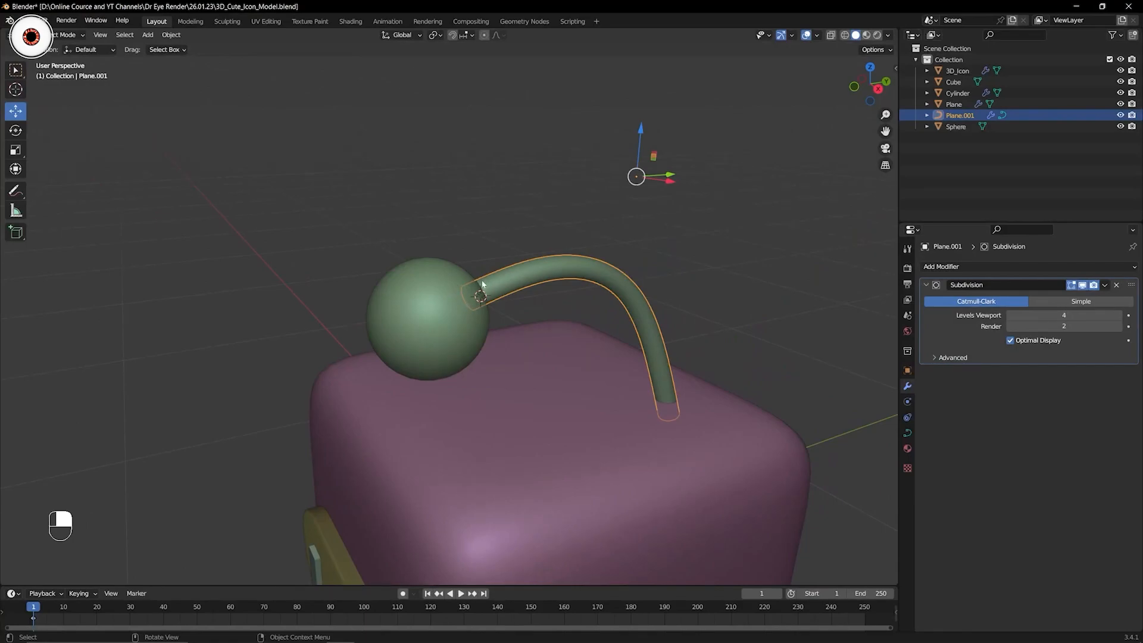
shift+click(451, 289)
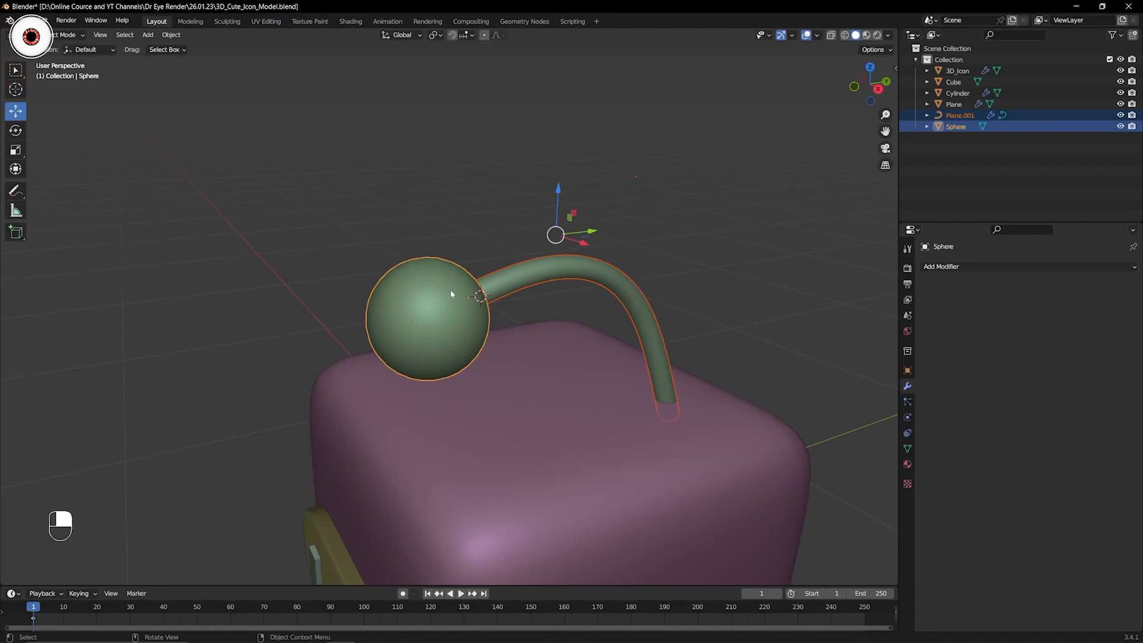
key(ctrl+j)
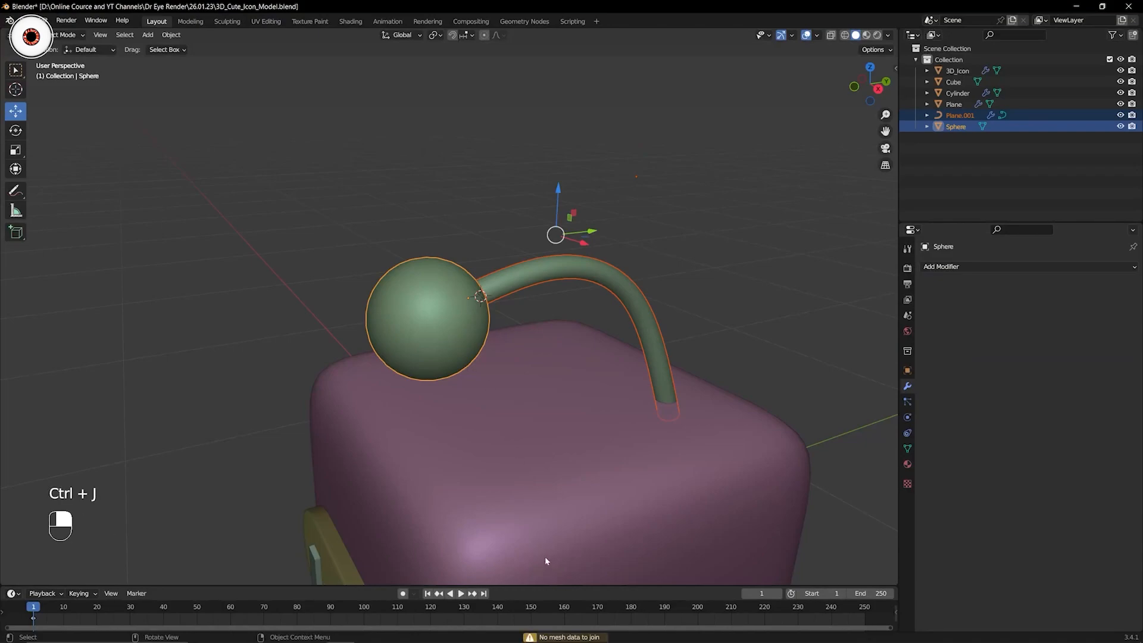
shift+middle_drag(528, 347, 428, 394)
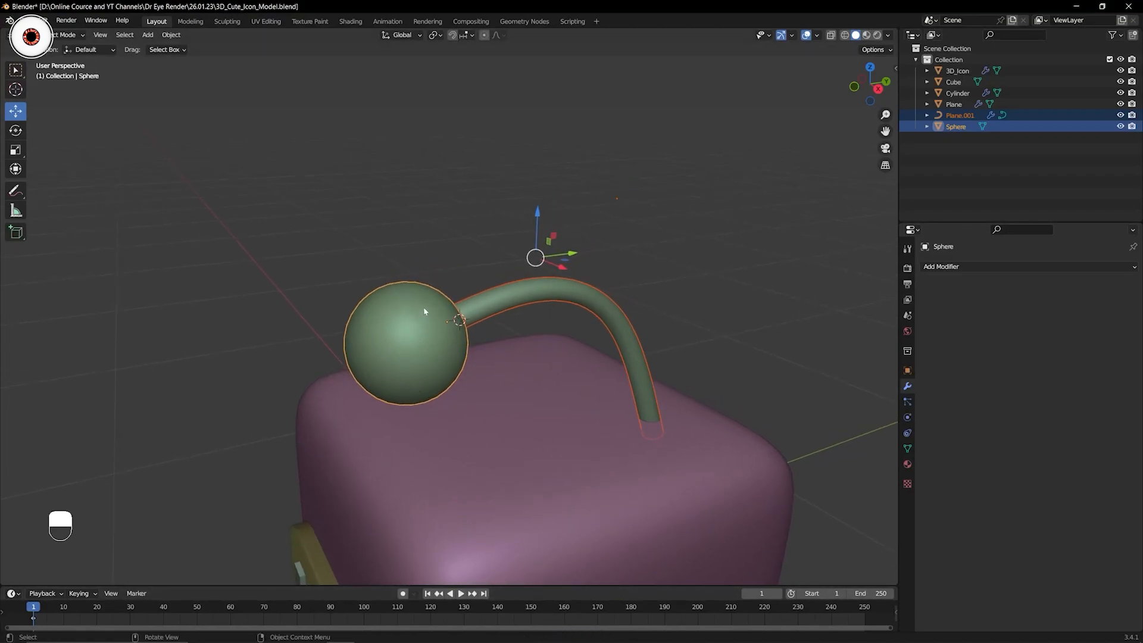
Duplicate the antenna tube curve in place as a backup and hide the copy in the viewport and renders.
click(527, 292)
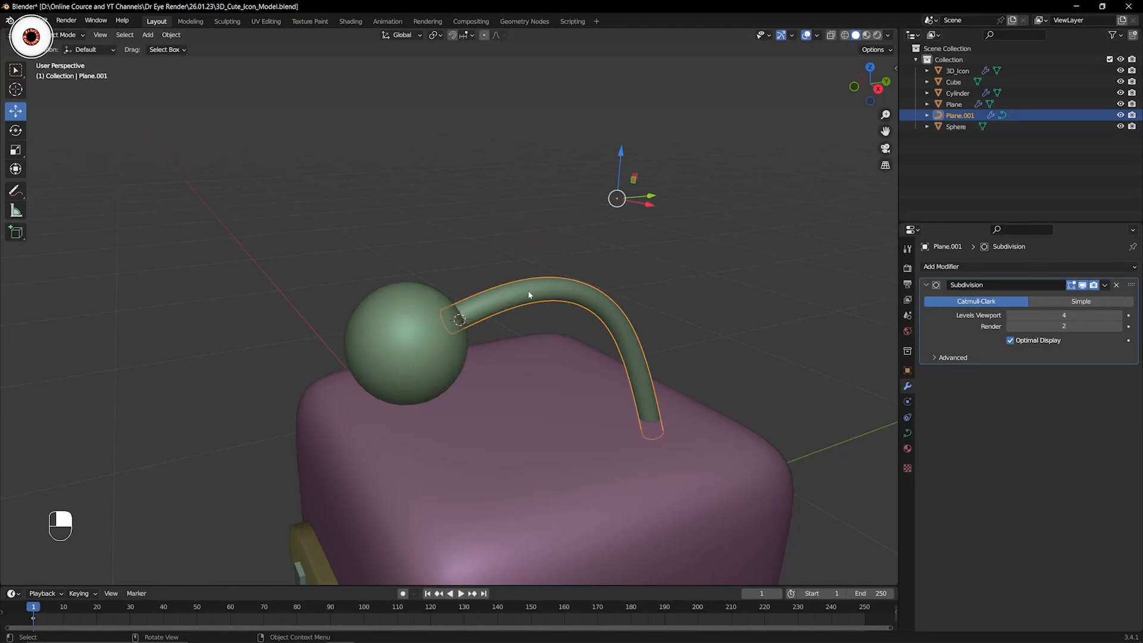
shift+middle_drag(599, 296, 526, 293)
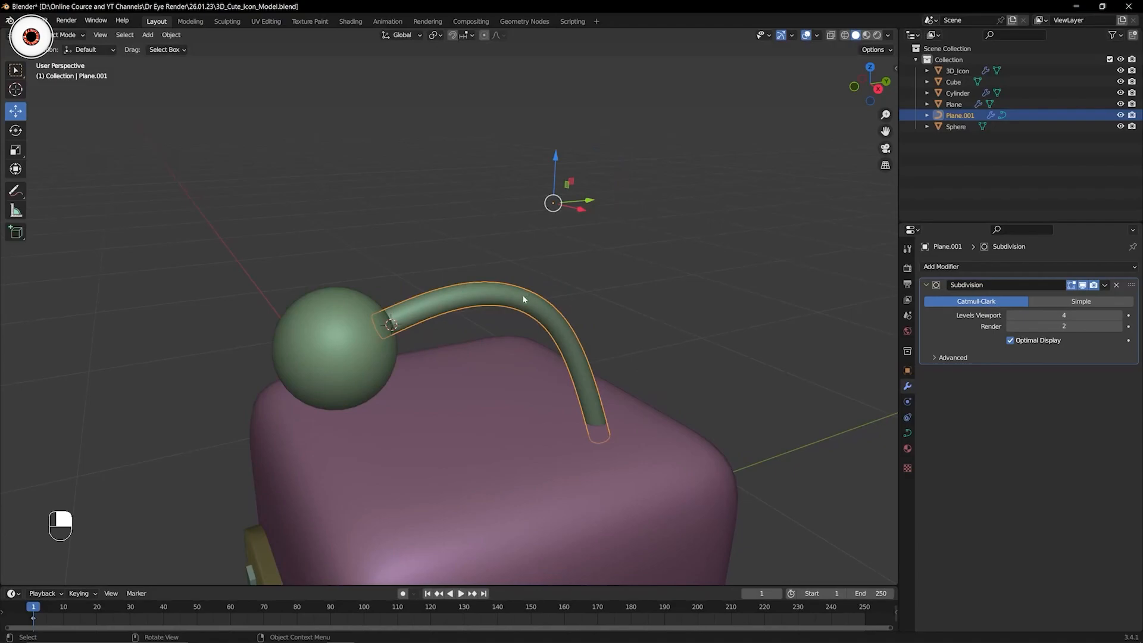
click(620, 250)
click(532, 312)
key(shift+d)
right_click(530, 312)
click(1120, 127)
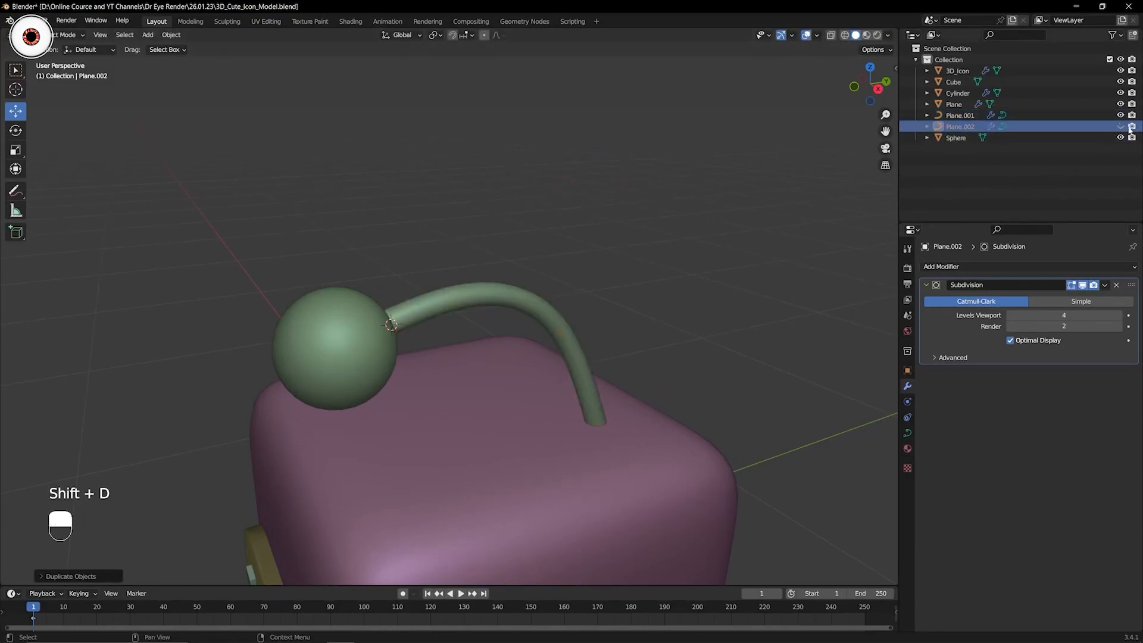
shift+middle_drag(609, 290, 624, 272)
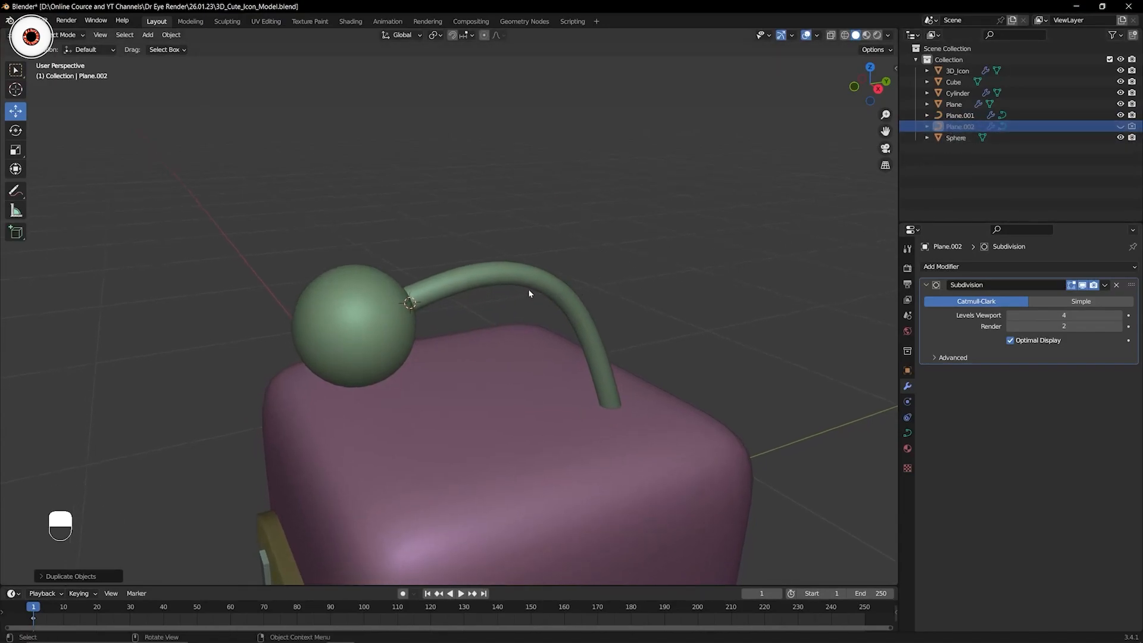
Try to convert the visible antenna tube curve to a mesh with its Subdivision modifier still on, and undo it.
click(502, 280)
key(F3)
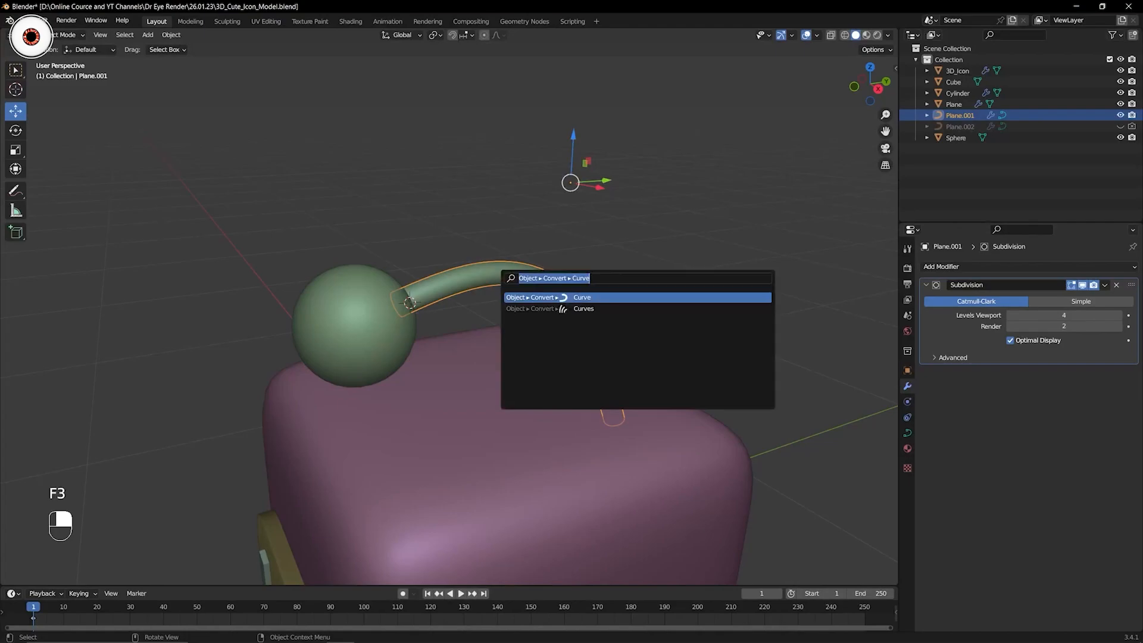
text(m)
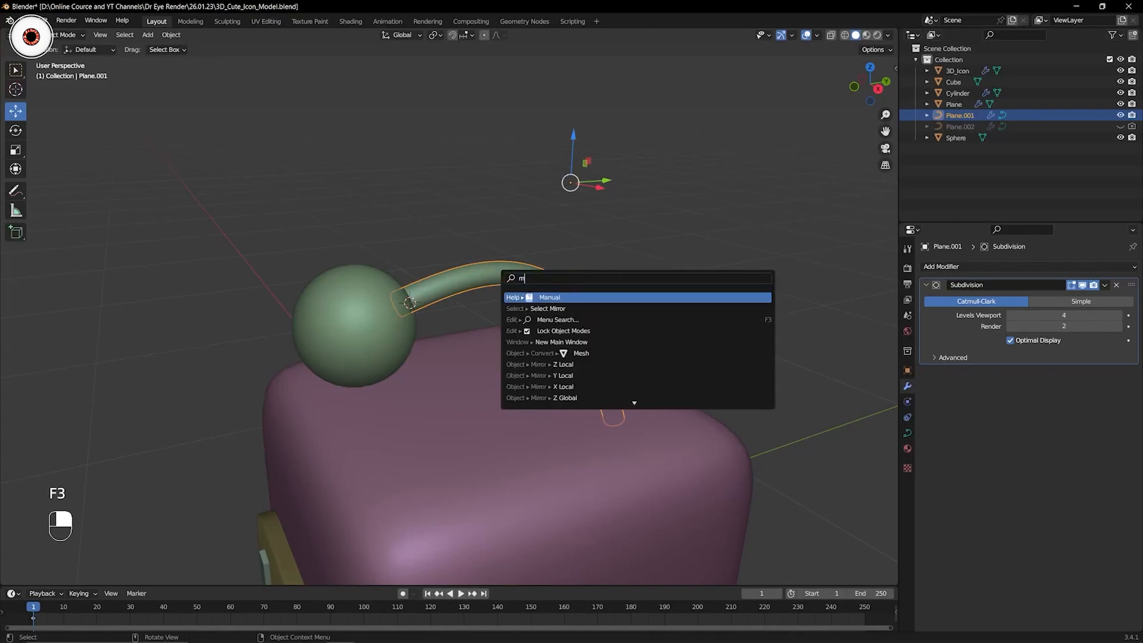
text(esh)
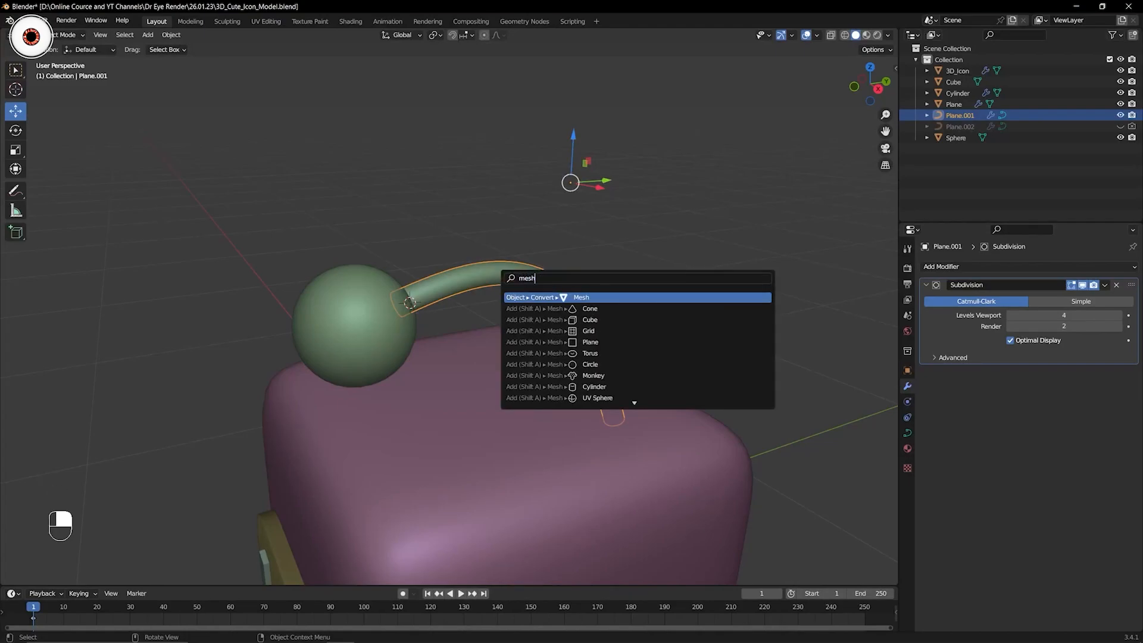
key(Return)
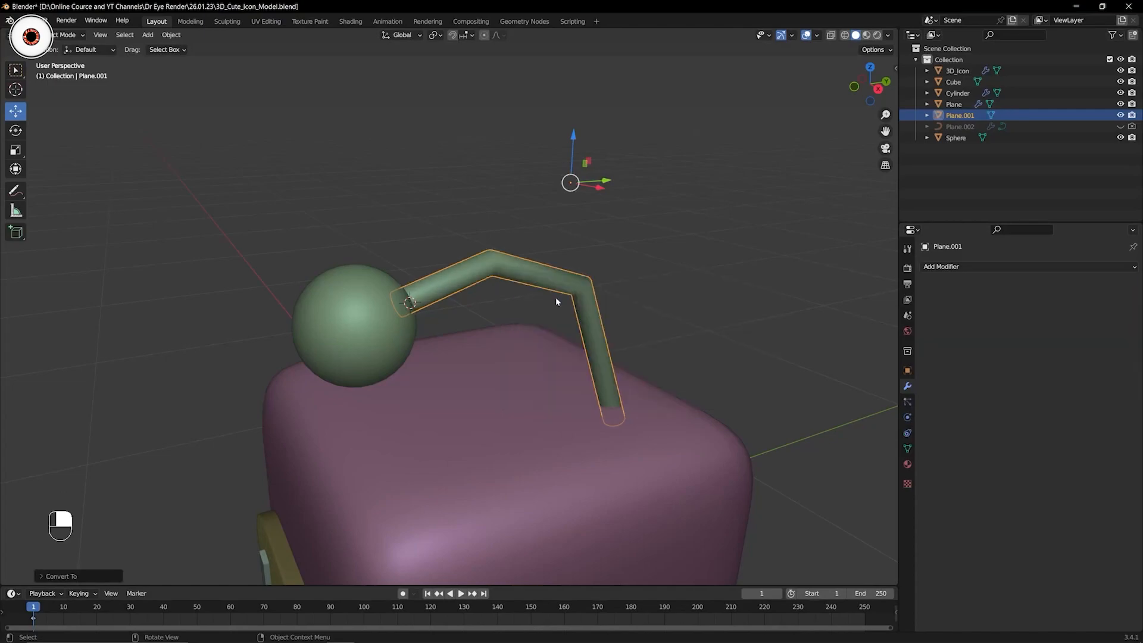
key(ctrl+z)
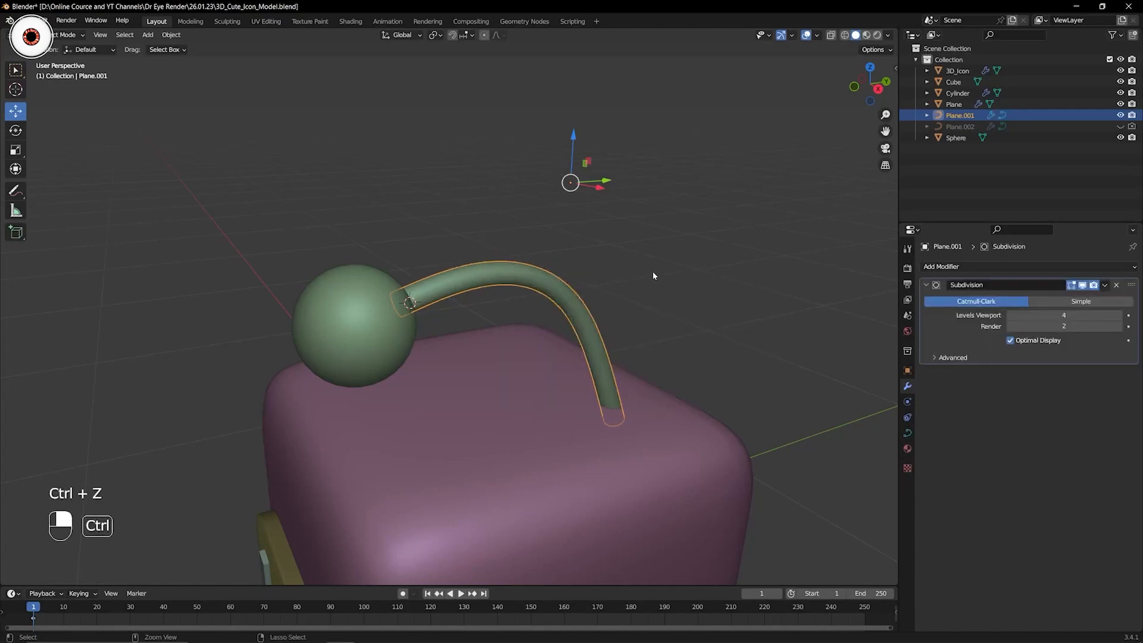
Remove the Subdivision modifier from the antenna tube curve and convert the curve to a mesh.
key(ctrl+z)
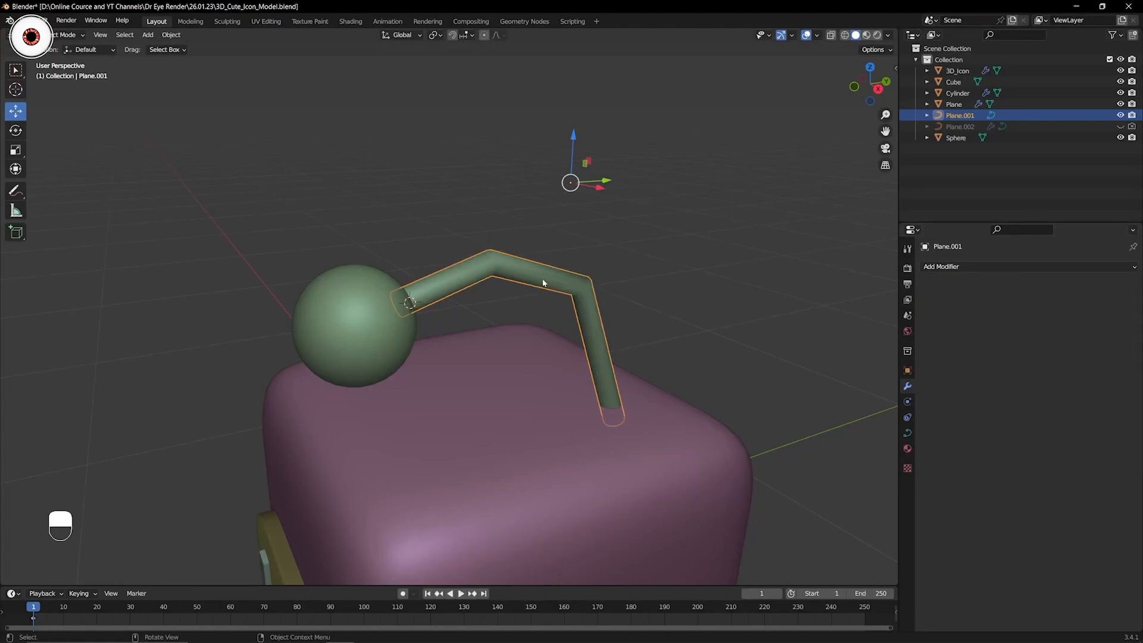
key(F3)
key(Return)
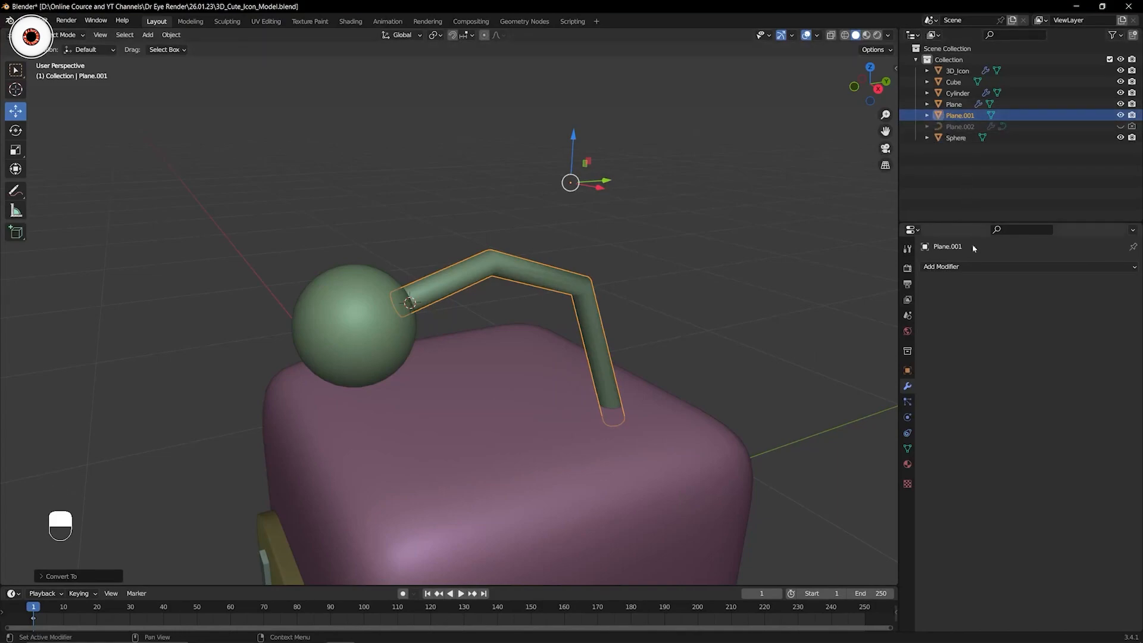
Add a Subdivision modifier with 4 viewport levels to the antenna tube mesh, deselect it and save the file.
click(974, 268)
click(928, 466)
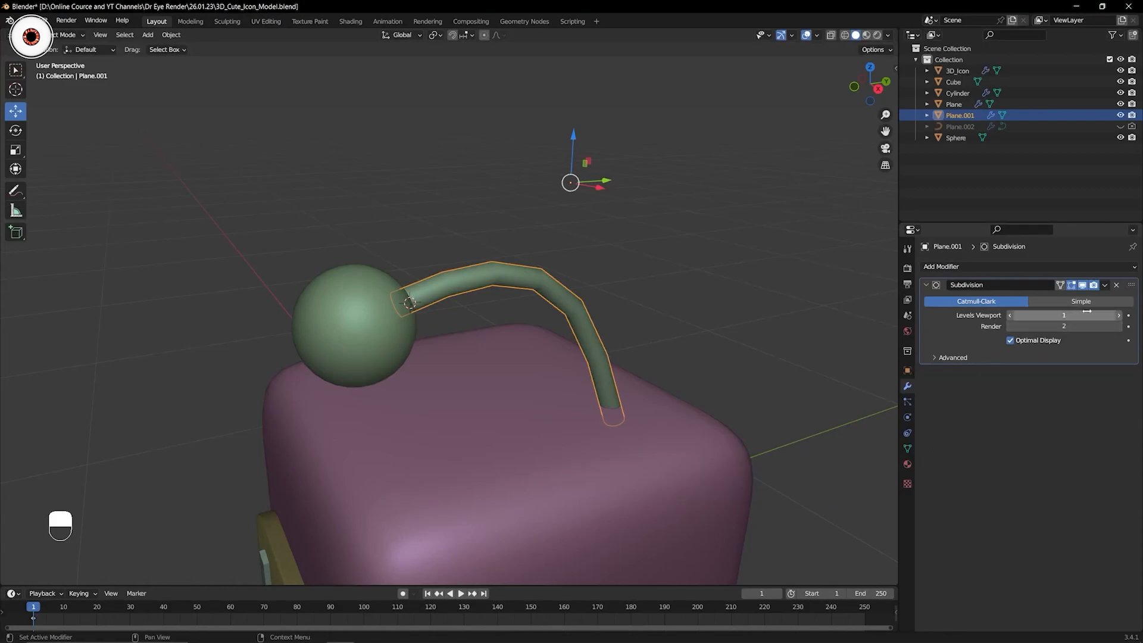
click(1118, 316)
click(1119, 315)
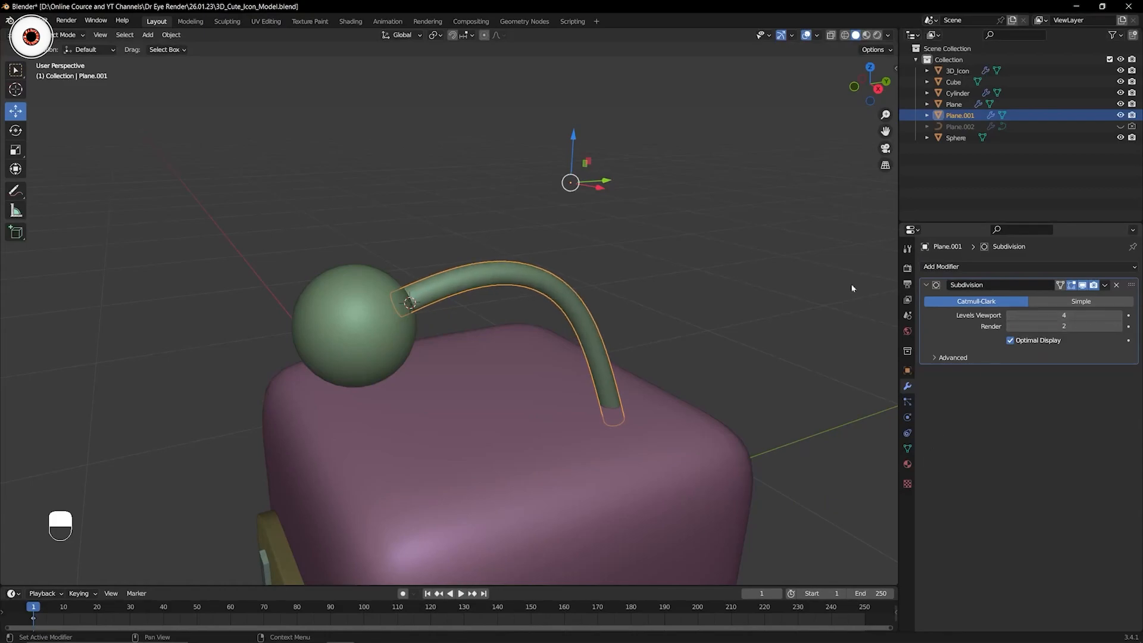
click(691, 250)
key(ctrl+s)
Examine the antenna sphere's mesh in Edit Mode with everything deselected, and save the file.
key(KP_3)
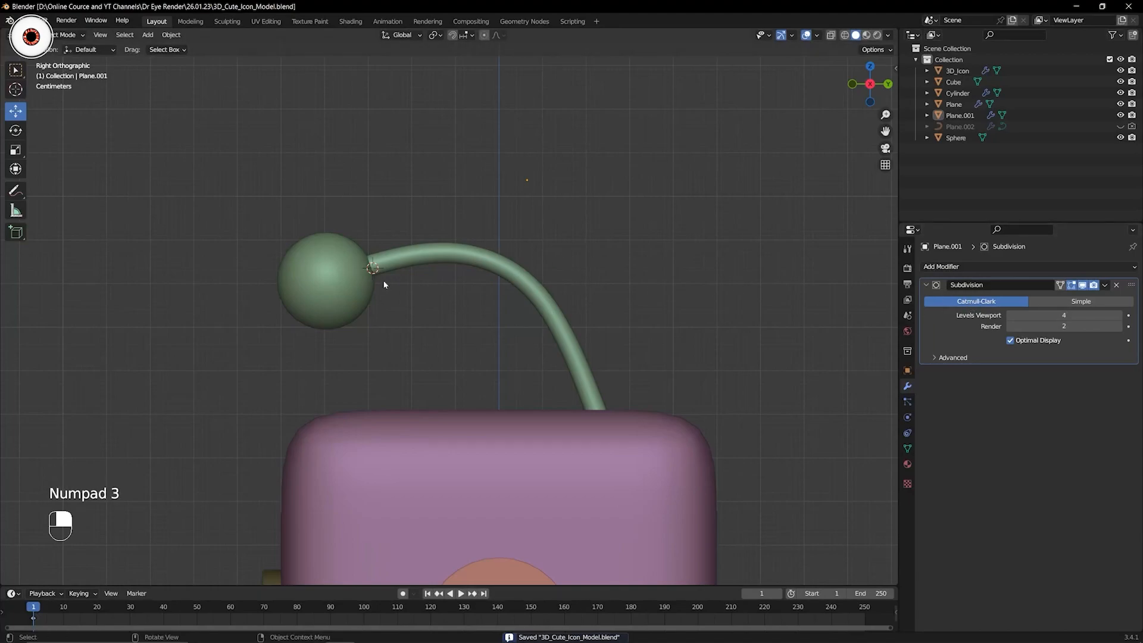
click(344, 278)
middle_drag(355, 283, 376, 262)
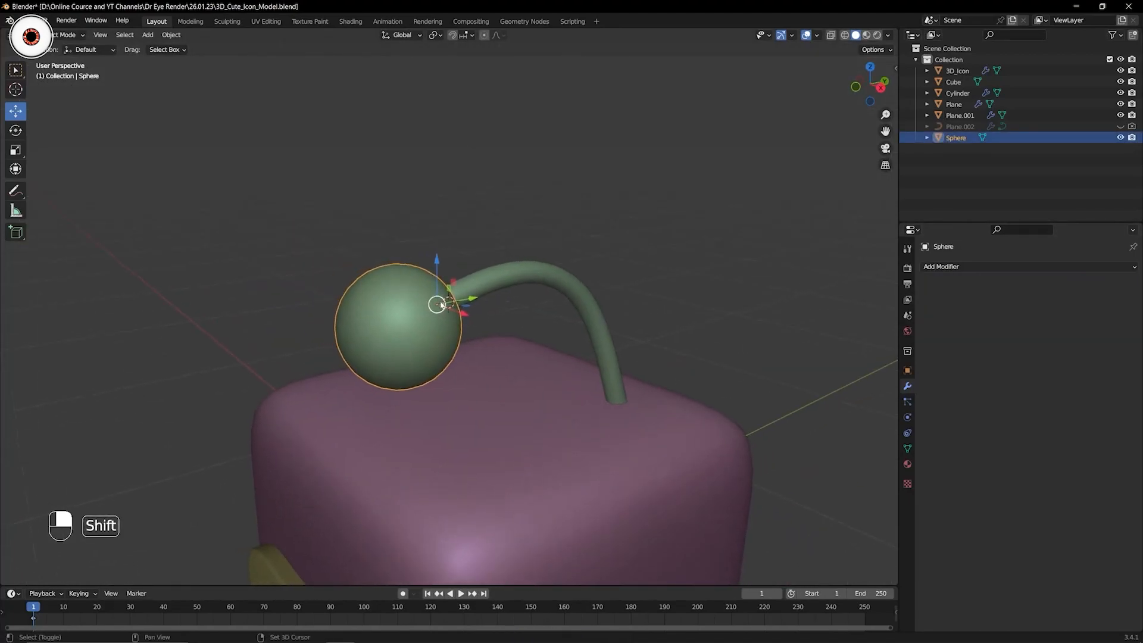
scroll(374, 258, up, 3)
key(Tab)
key(alt+a)
key(ctrl+s)
scroll(384, 253, up, 4)
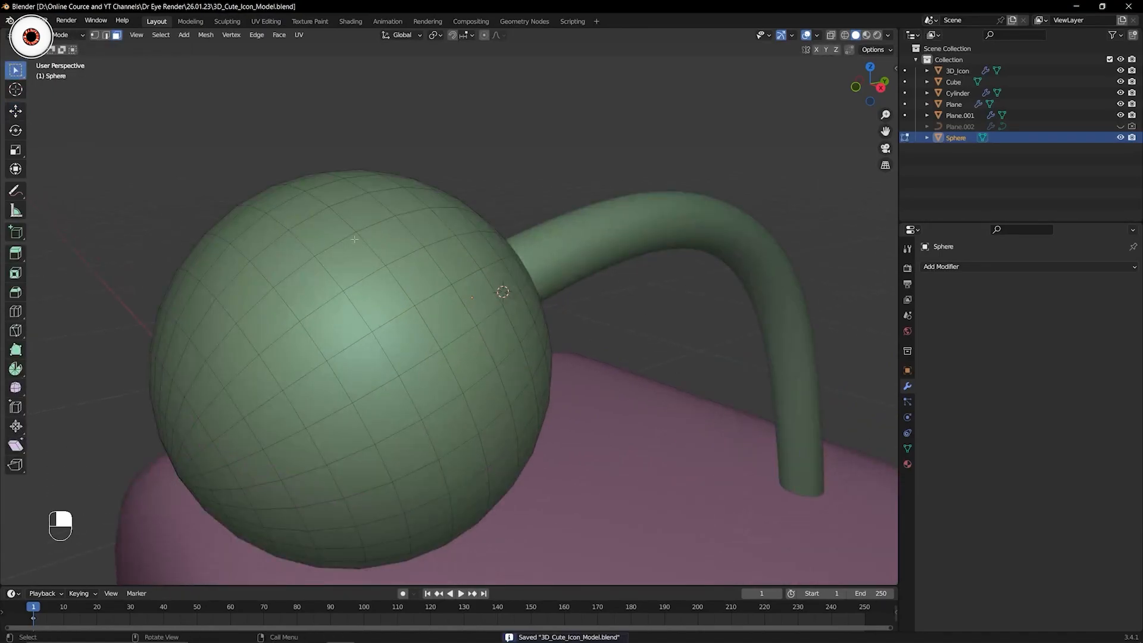
Return the antenna sphere to Object Mode and leave it selected.
key(ctrl+Tab)
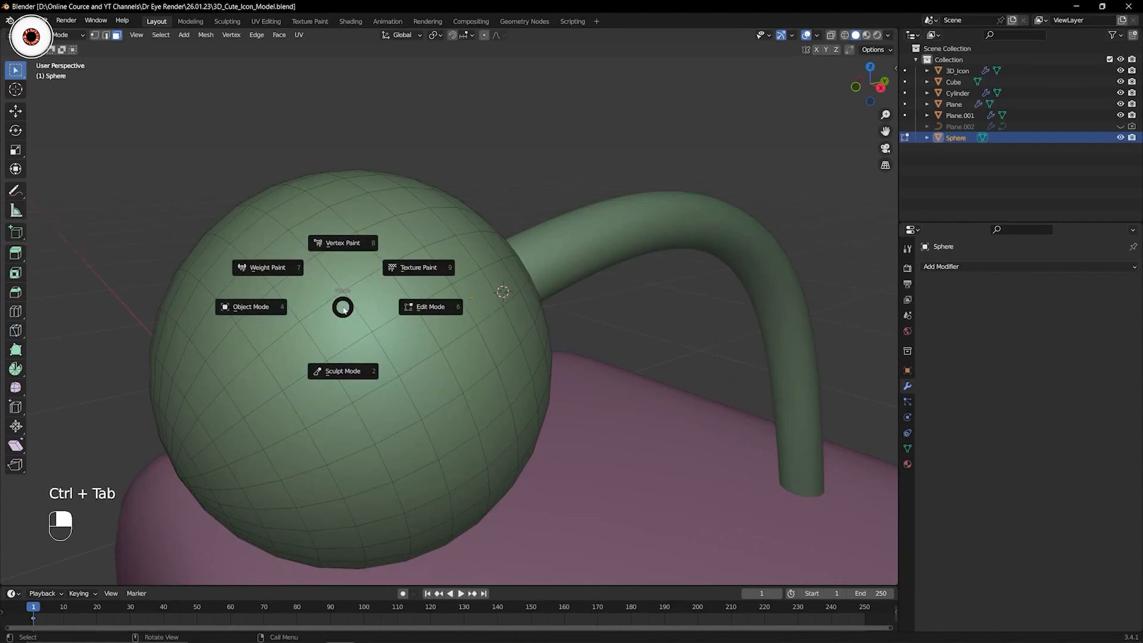
click(258, 311)
right_click(319, 246)
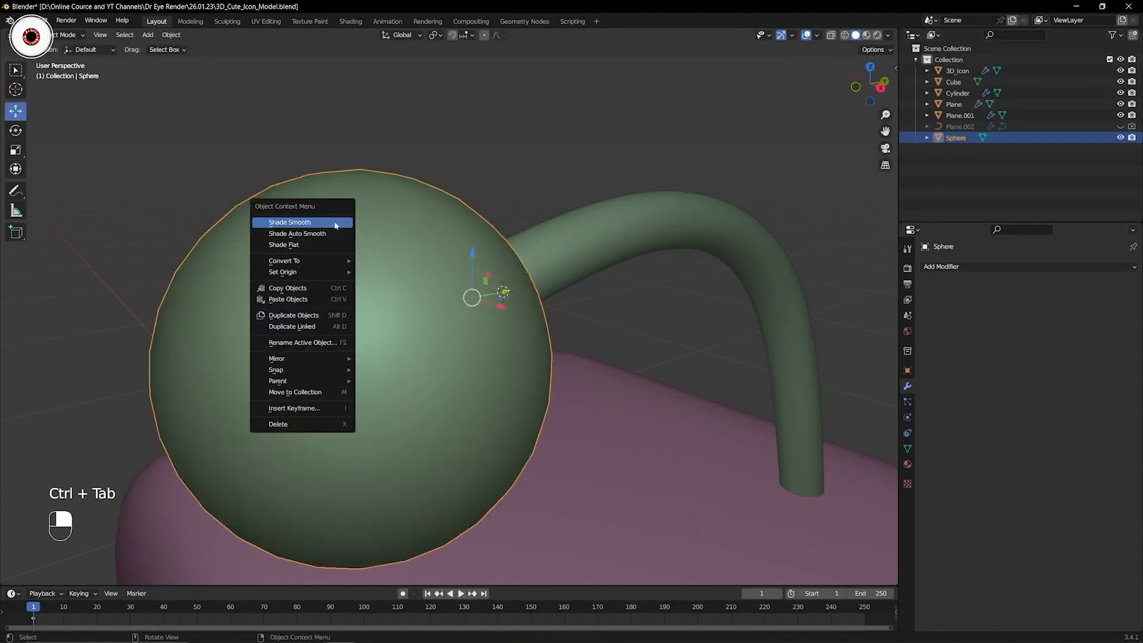
click(330, 168)
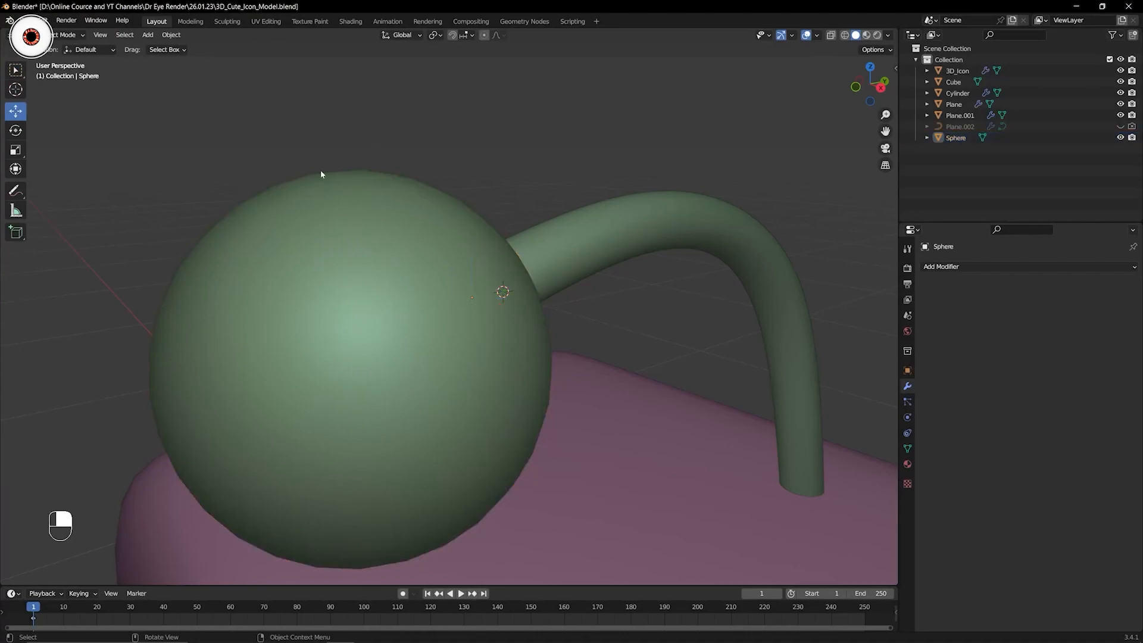
key(Tab)
key(Tab)
key(ctrl+Tab)
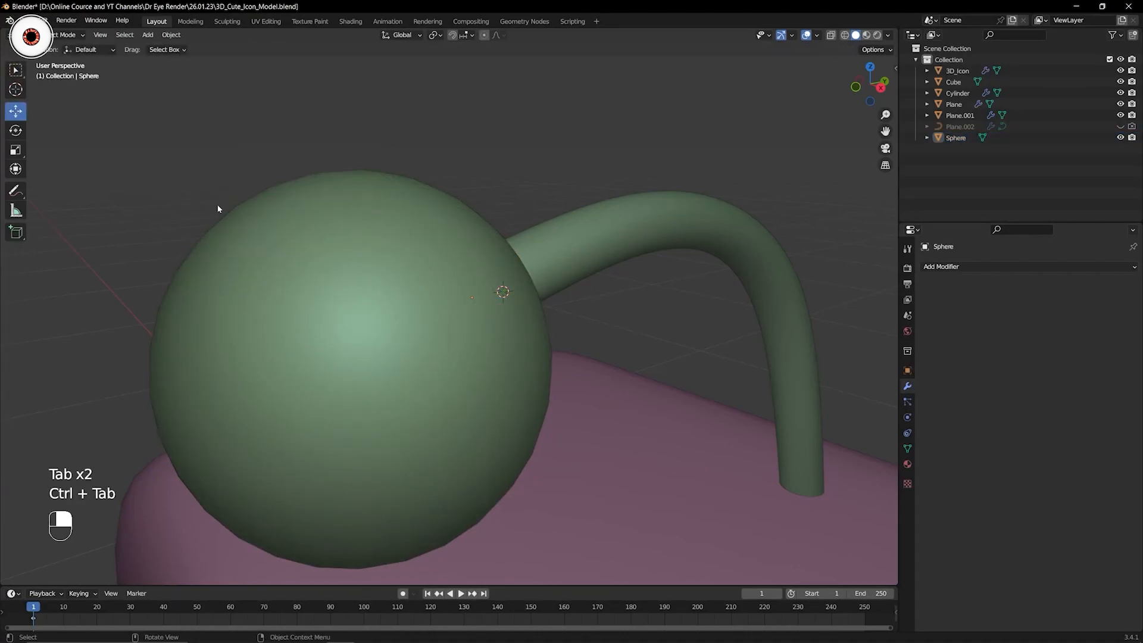
click(278, 211)
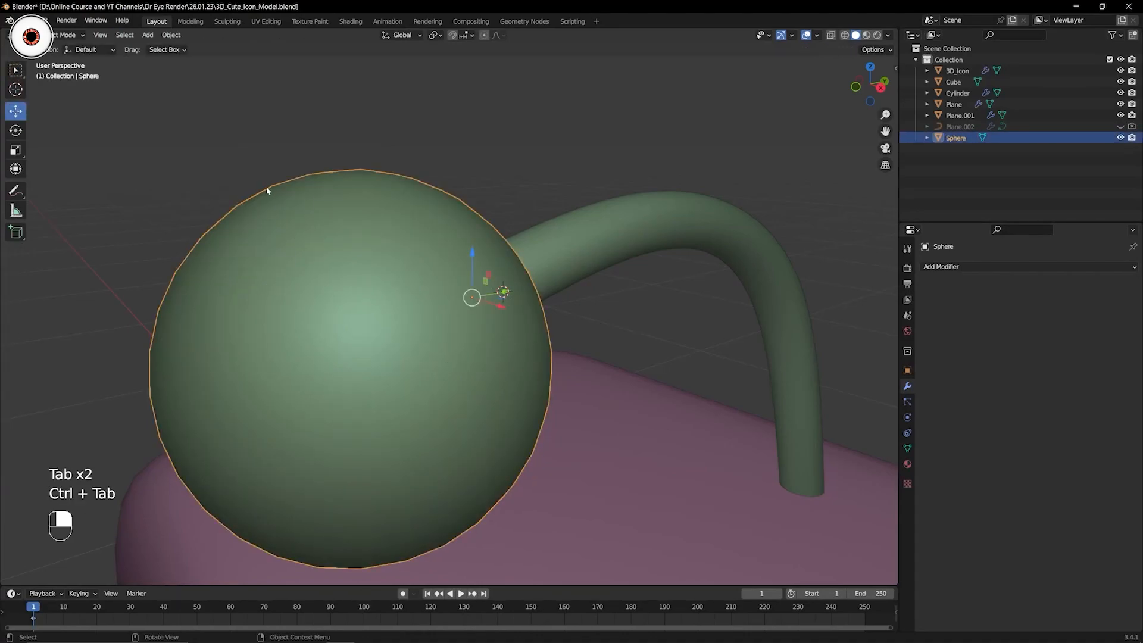
Add a Subdivision Surface modifier to the antenna sphere and deselect it.
click(939, 266)
click(926, 461)
scroll(553, 237, down, 5)
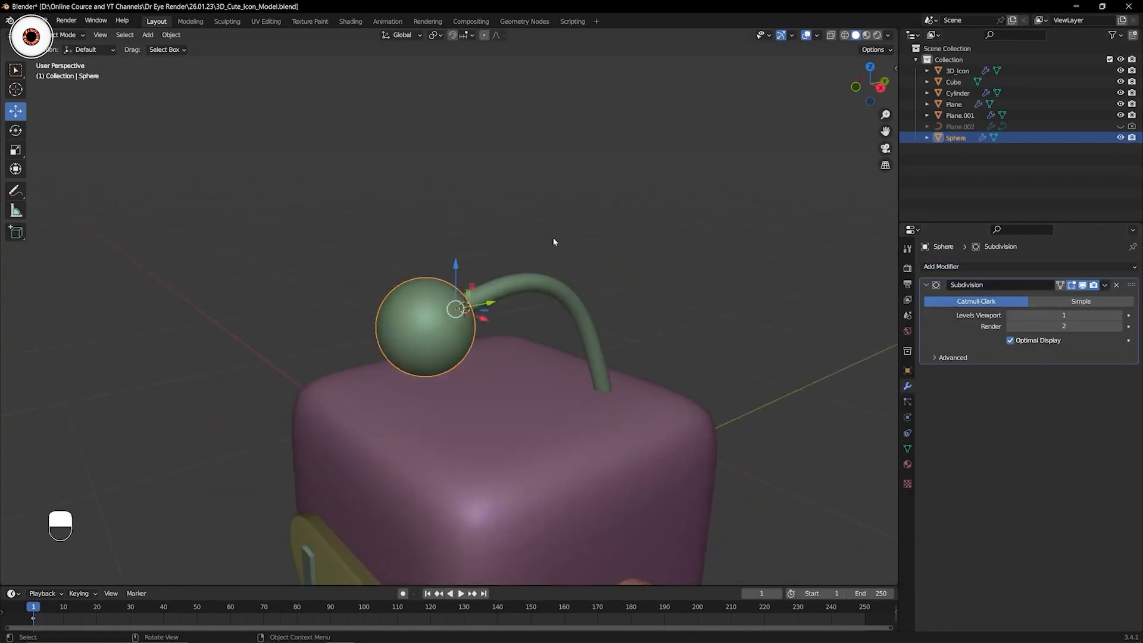
scroll(536, 197, up, 3)
click(528, 181)
scroll(528, 182, up, 2)
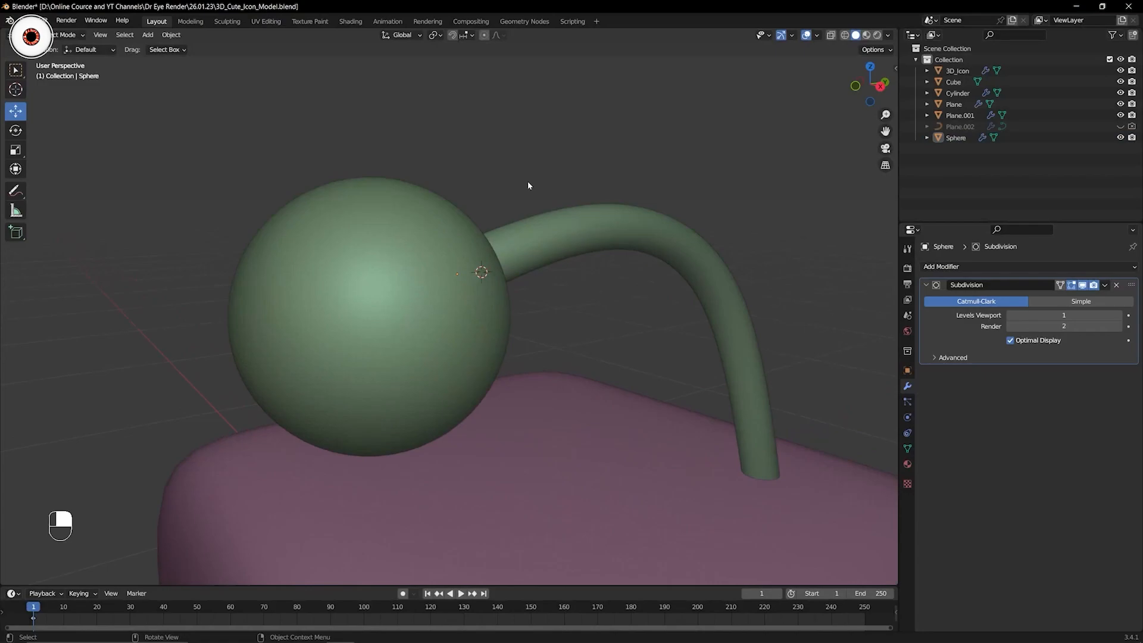
shift+middle_drag(548, 186, 482, 173)
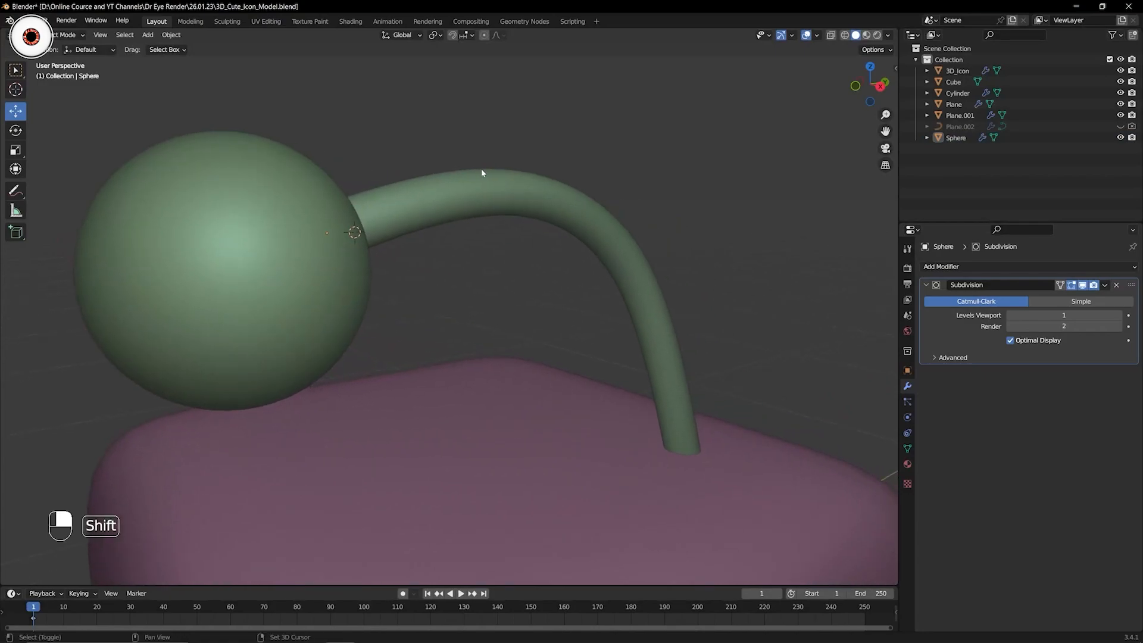
Try to join the antenna tube with the sphere into one object, and undo it.
click(635, 261)
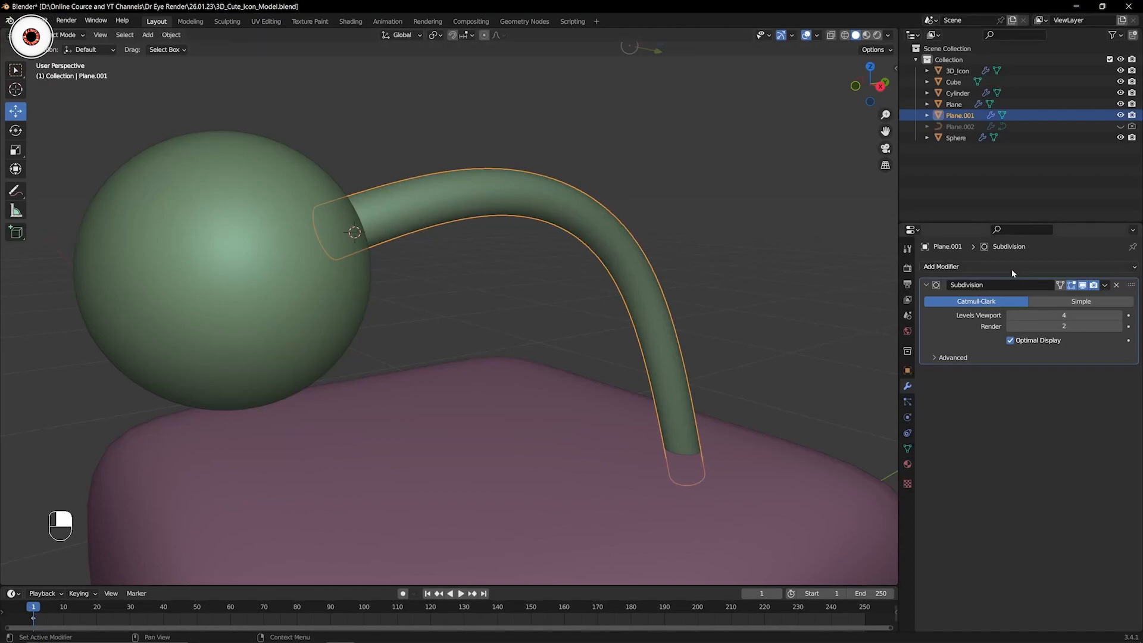
scroll(658, 239, down, 3)
middle_drag(463, 294, 352, 295)
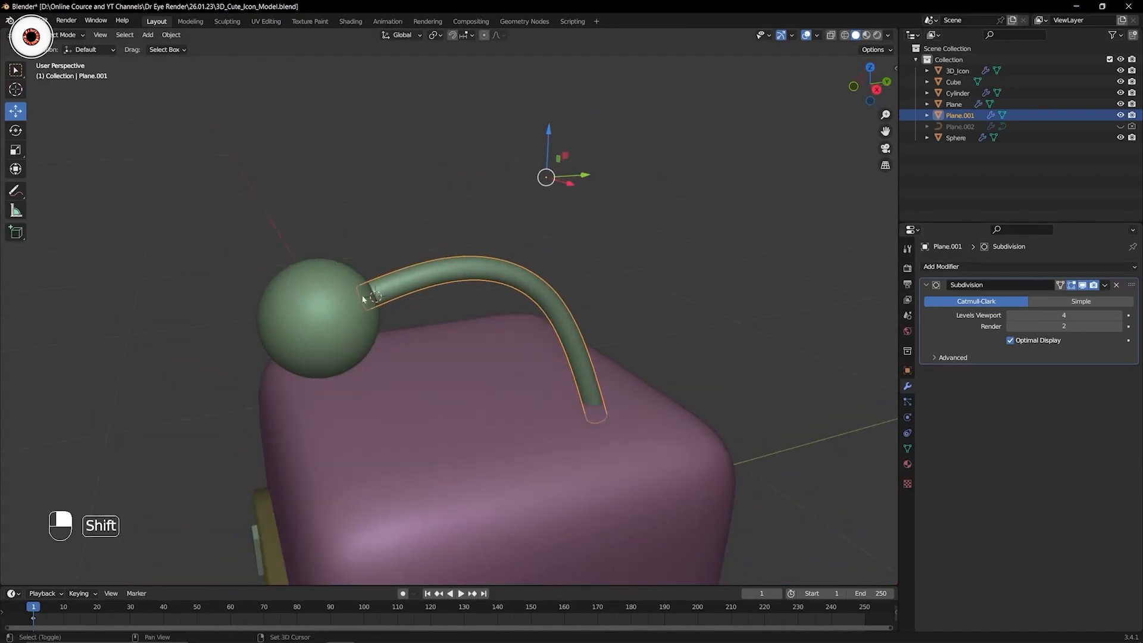
shift+click(345, 293)
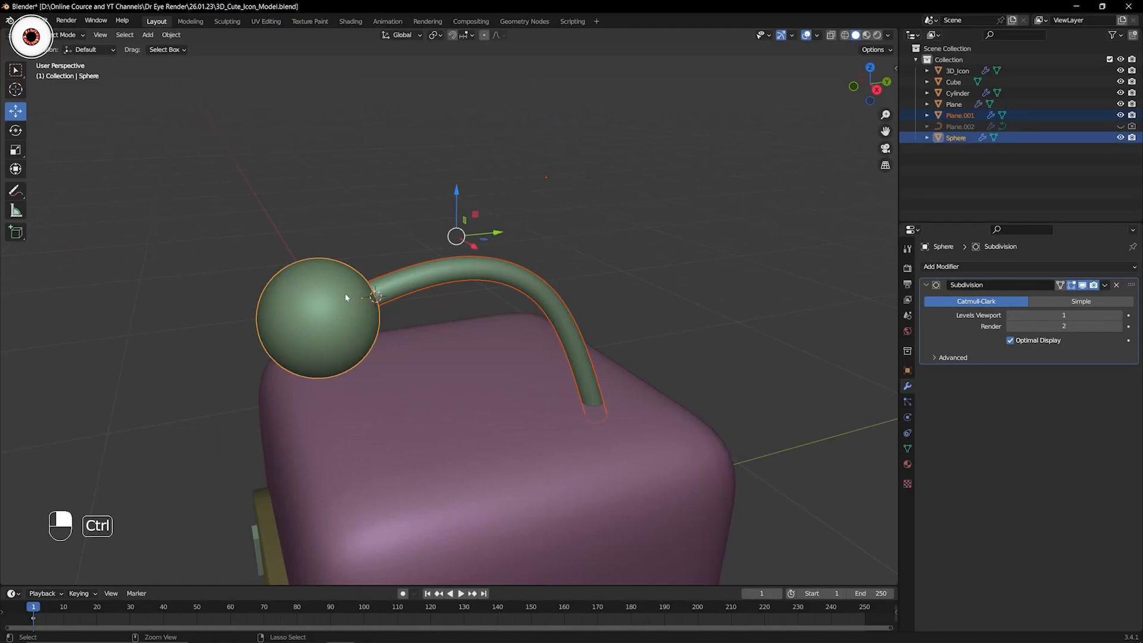
key(ctrl+j)
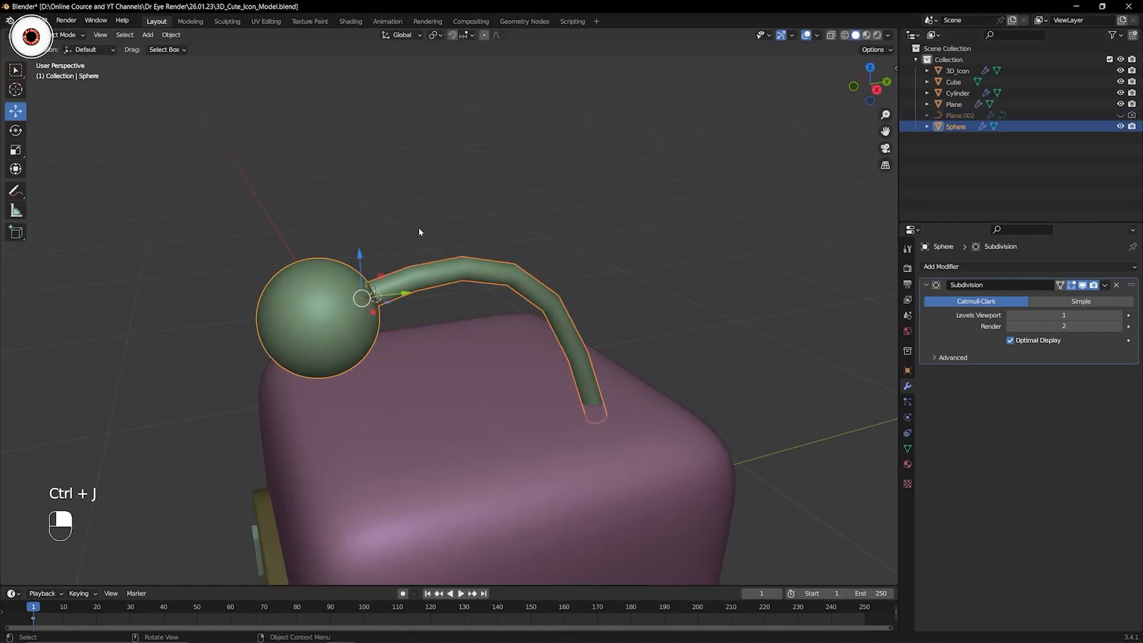
key(ctrl+z)
key(ctrl+z)
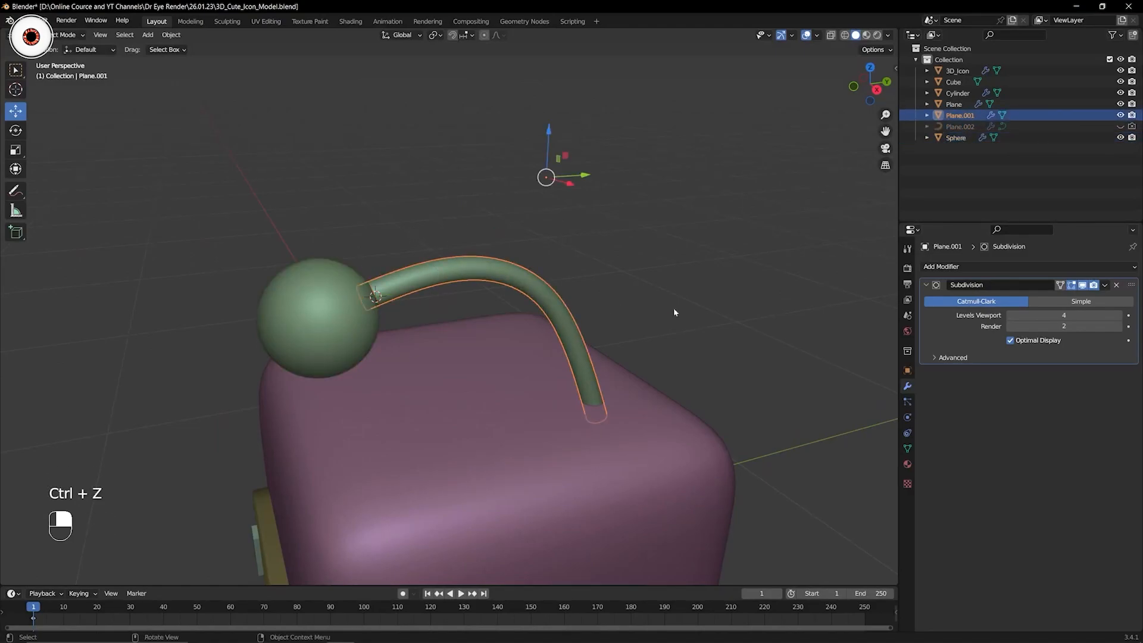
Try the antenna tube's Subdivision modifier at 1 viewport level, and set it back to 4.
scroll(606, 252, up, 5)
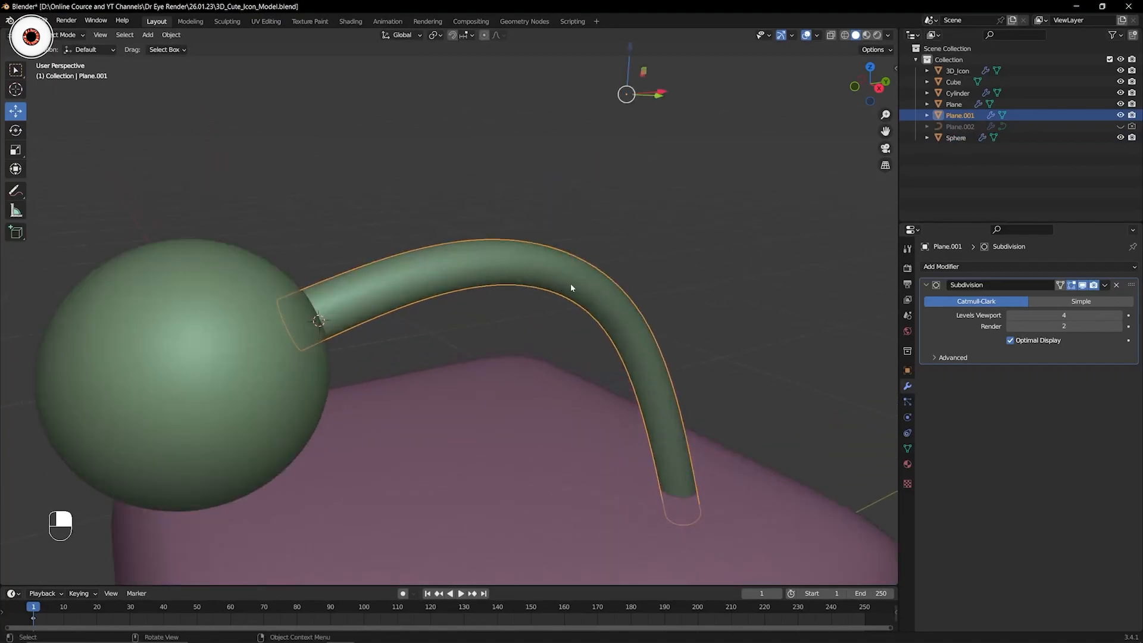
click(226, 313)
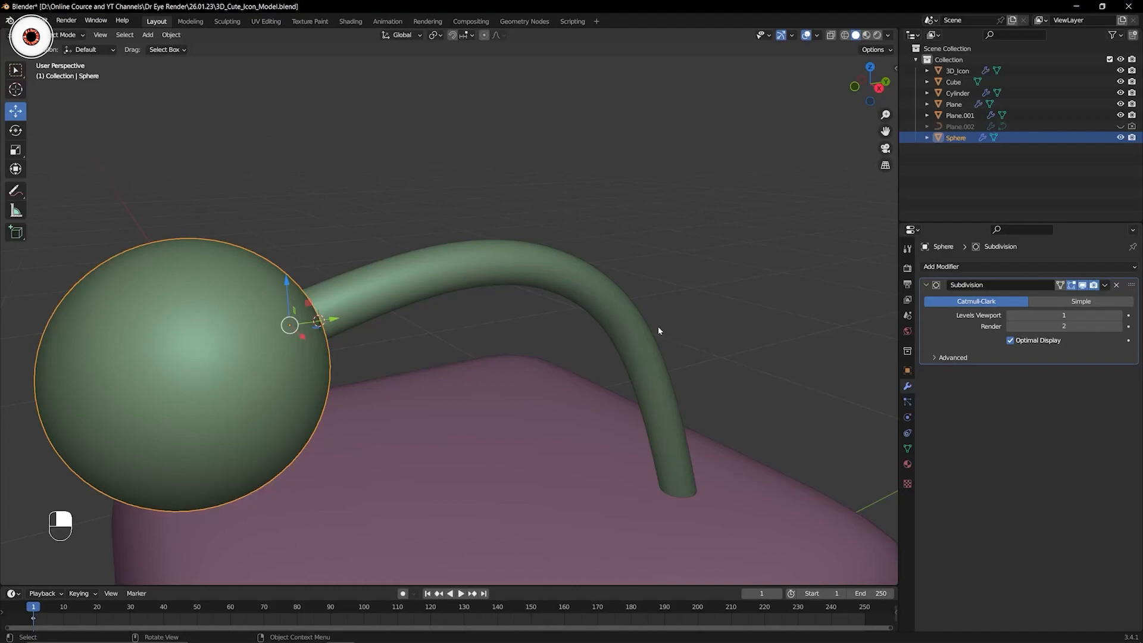
shift+middle_drag(230, 312, 284, 276)
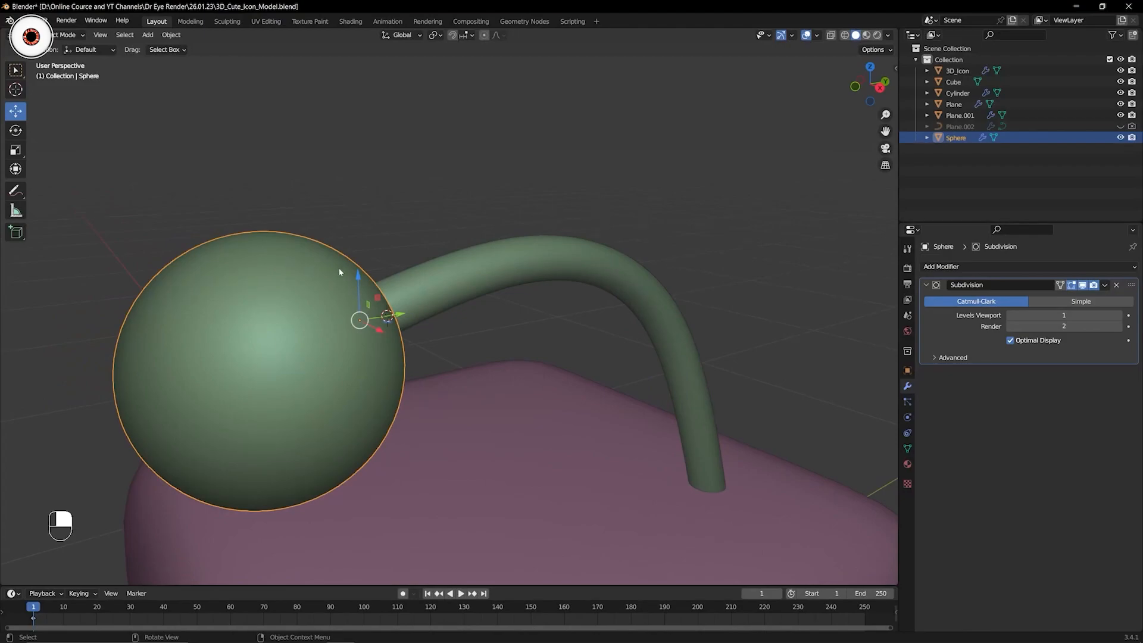
key(shift)
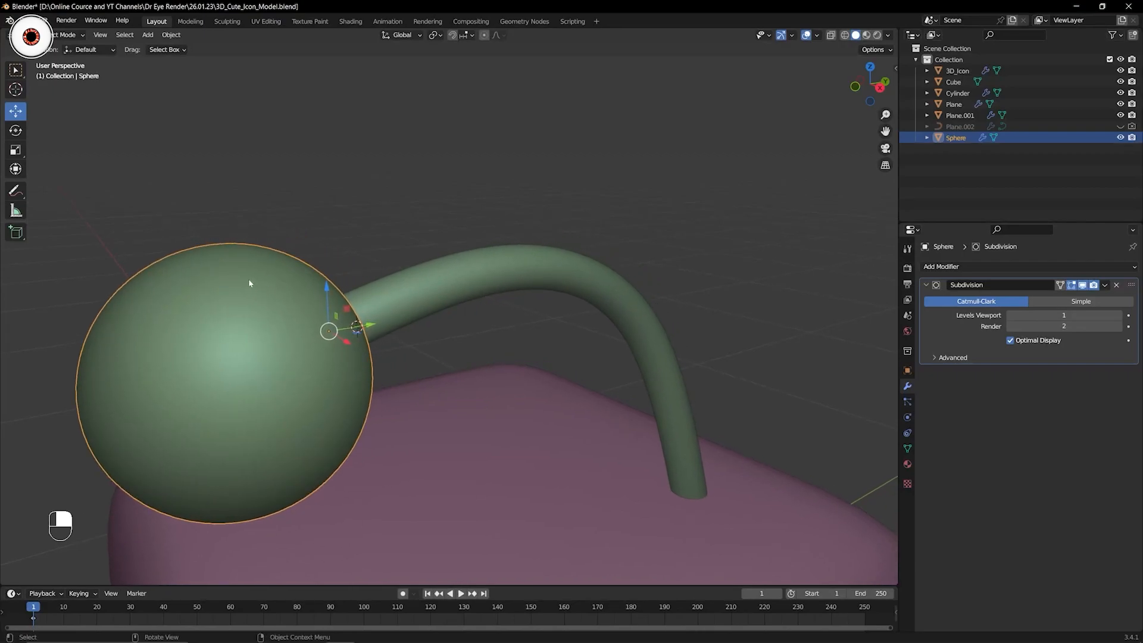
shift+middle_drag(510, 265, 412, 281)
click(428, 279)
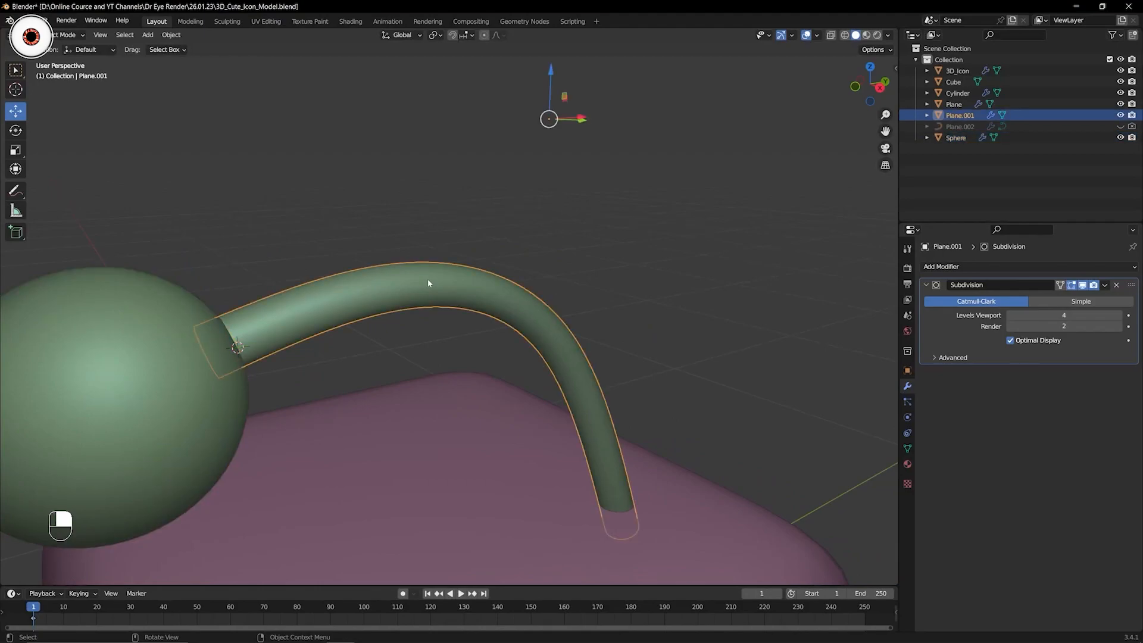
double_click(1065, 316)
text(1)
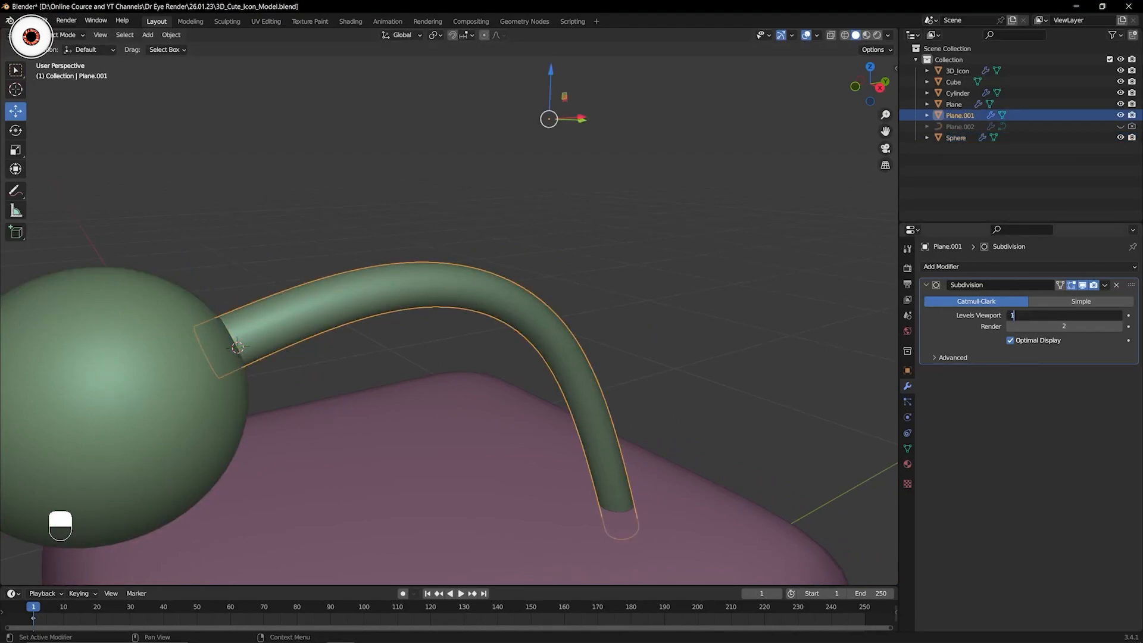
key(Return)
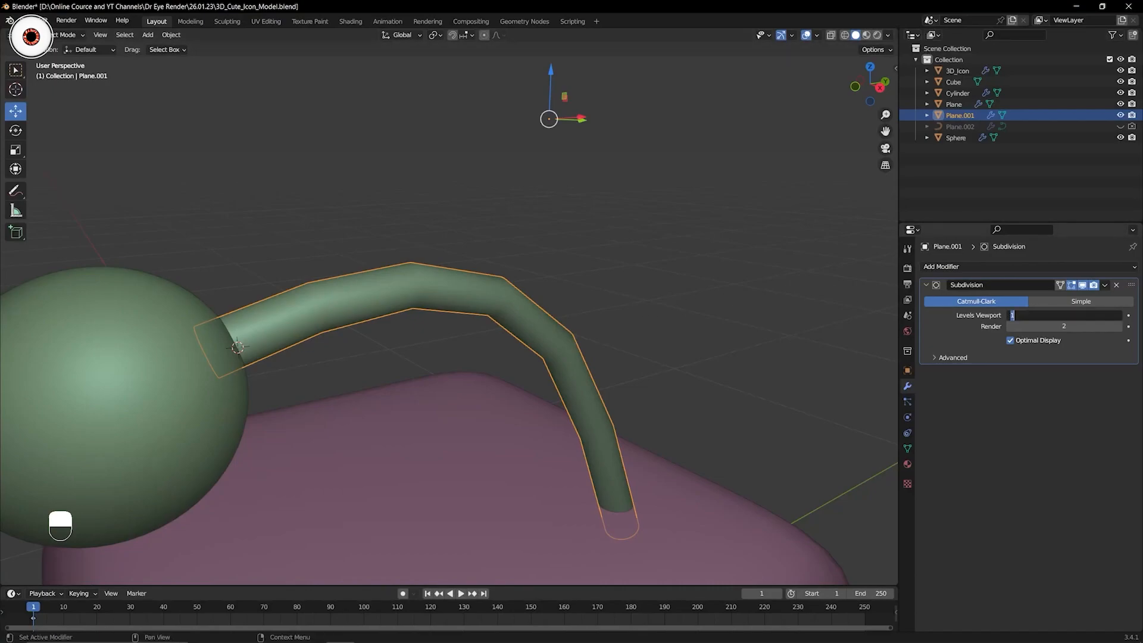
text(4)
key(Return)
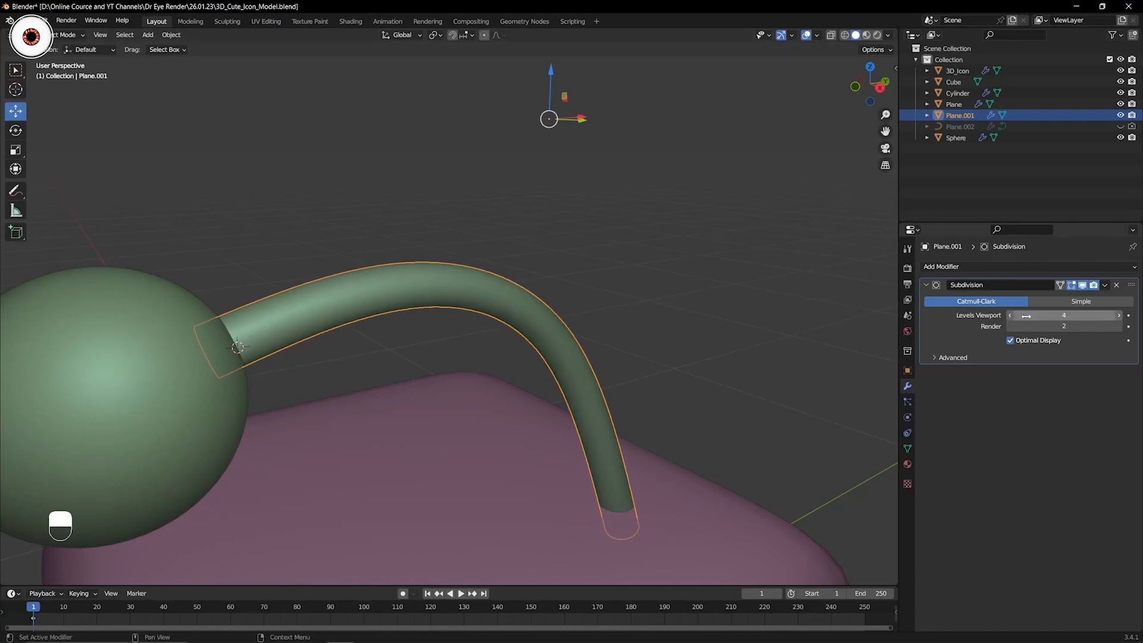
click(712, 279)
Add a Mirror modifier to the antenna tube and place it above the Subdivision modifier in the stack.
scroll(596, 292, down, 4)
middle_drag(599, 291, 570, 303)
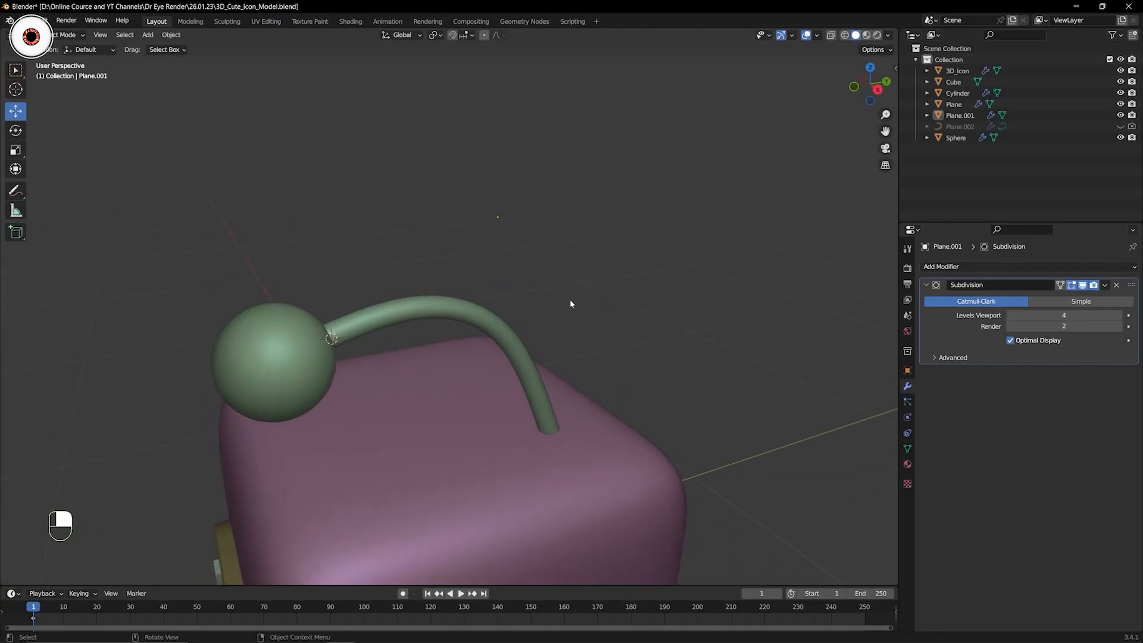
scroll(562, 304, up, 2)
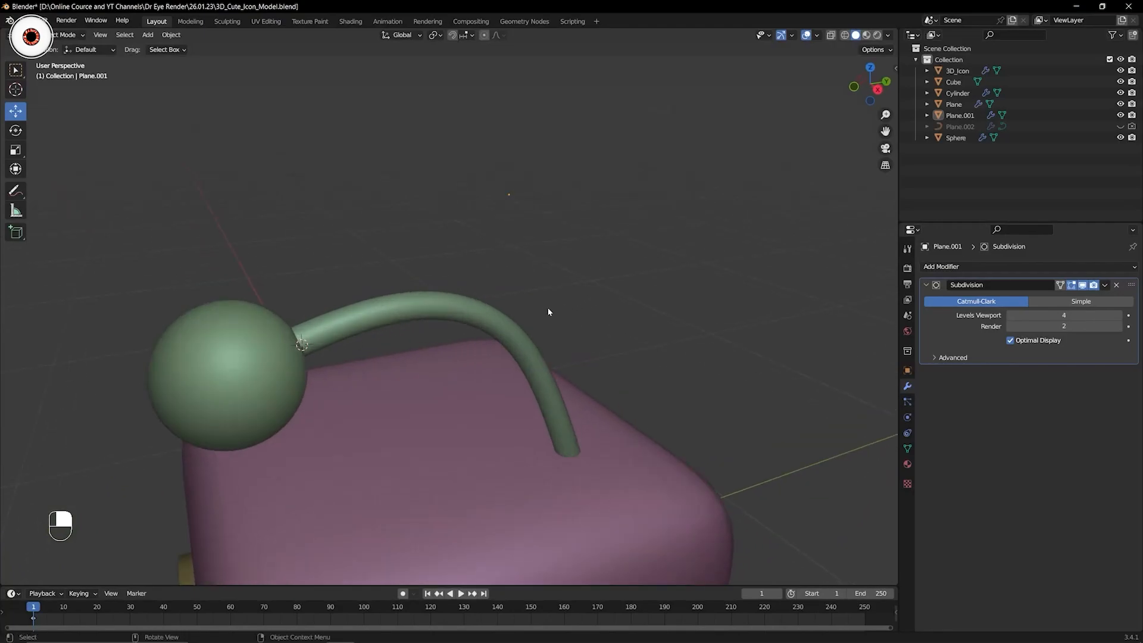
click(516, 326)
click(937, 269)
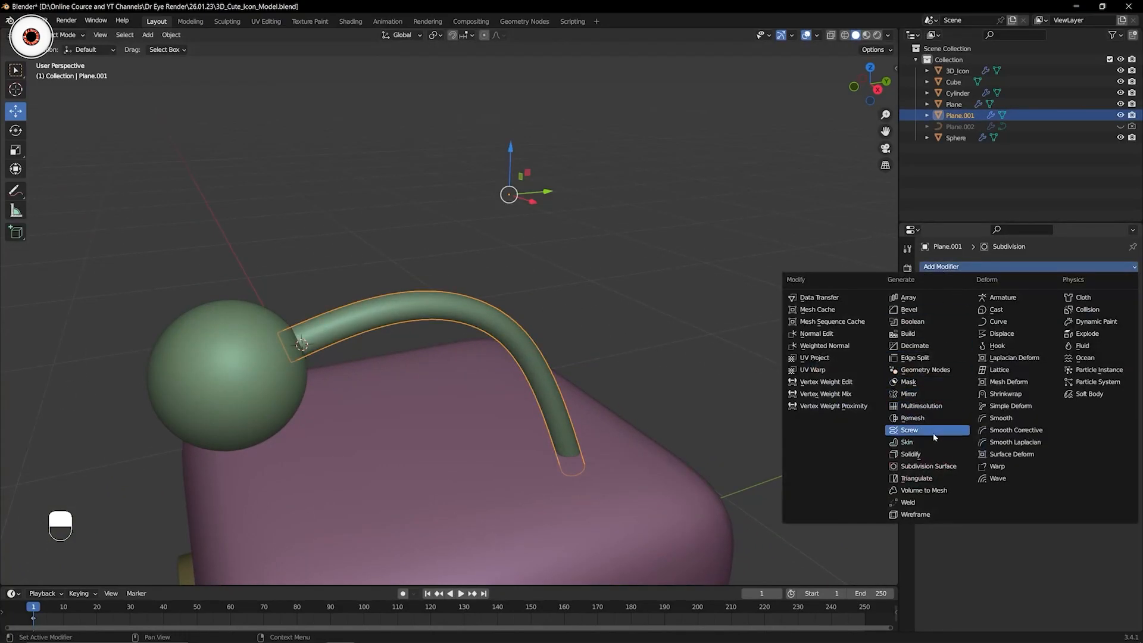
click(934, 394)
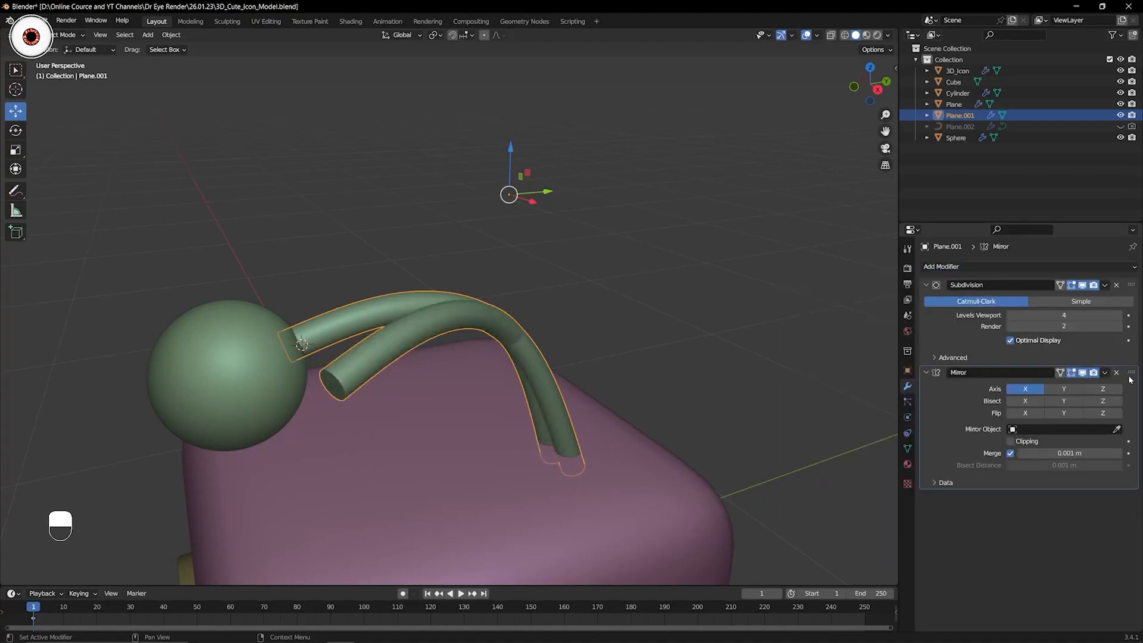
drag(1130, 384, 1122, 269)
Set the tube's mirror object to the head body 3D_Icon and mirror it on the Y axis only.
click(1117, 341)
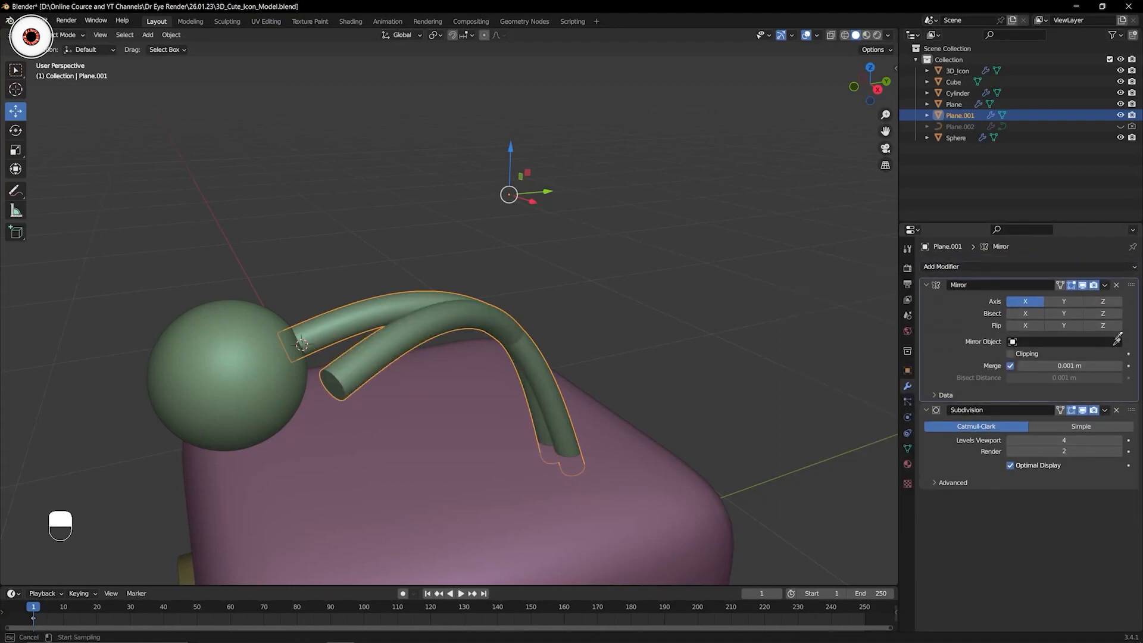
click(452, 470)
click(1065, 302)
click(1025, 301)
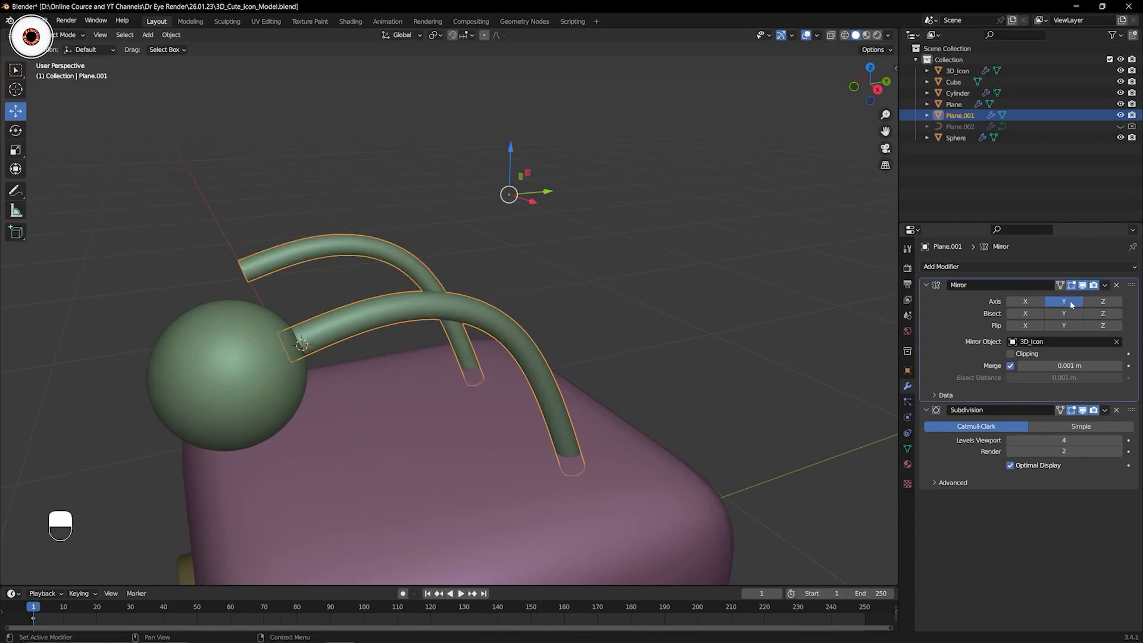
Add a Mirror modifier to the antenna sphere and place it above its Subdivision modifier.
middle_drag(547, 255, 781, 275)
scroll(610, 284, down, 3)
middle_drag(599, 283, 582, 241)
click(416, 352)
click(936, 267)
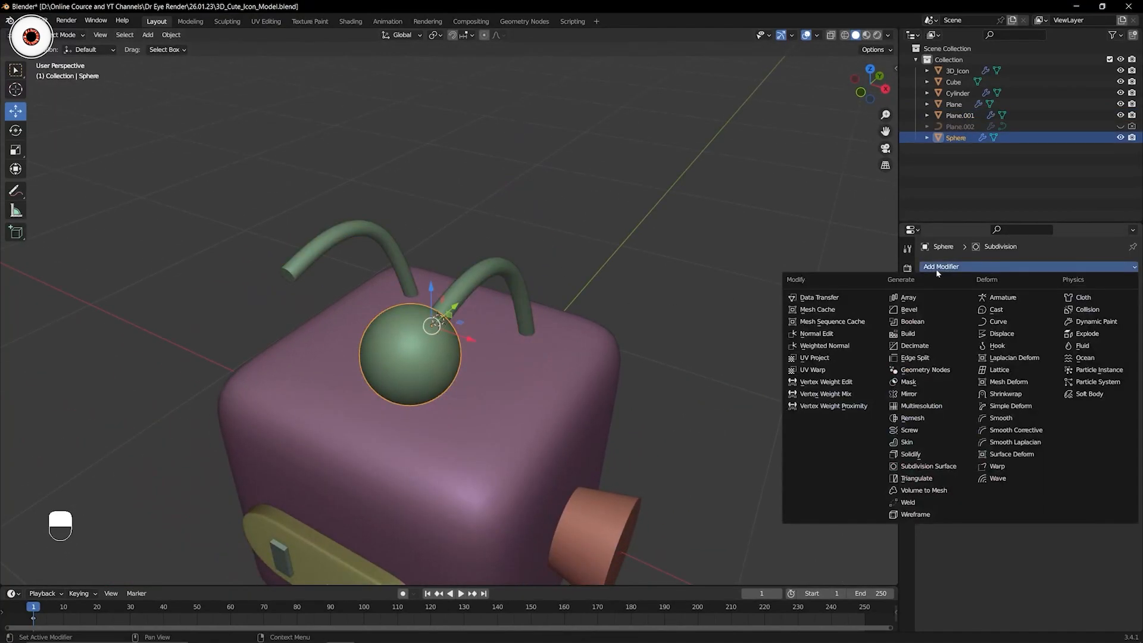
click(925, 392)
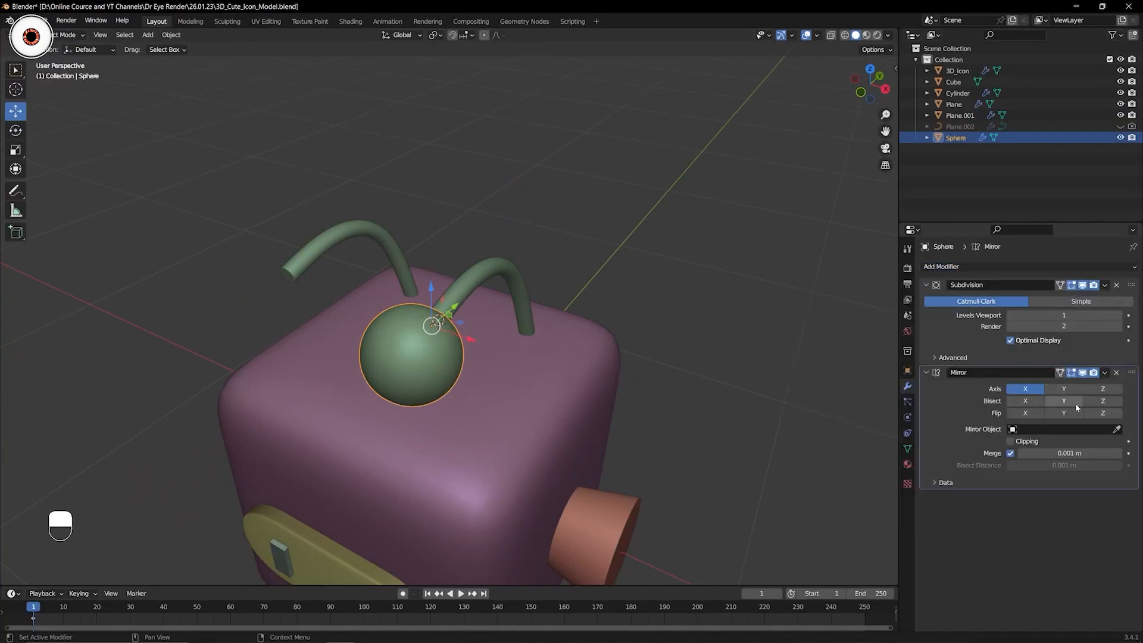
drag(1131, 374, 1108, 270)
Mirror the antenna sphere about the head body 3D_Icon on the Y axis only, and deselect it.
click(1118, 341)
click(563, 385)
click(549, 384)
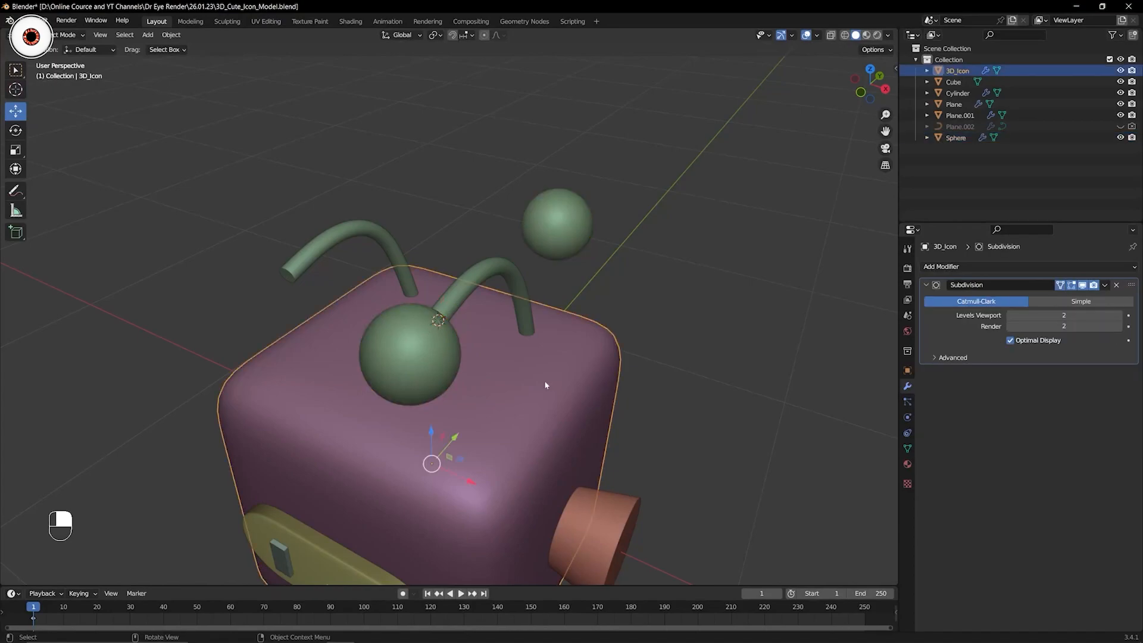
click(450, 351)
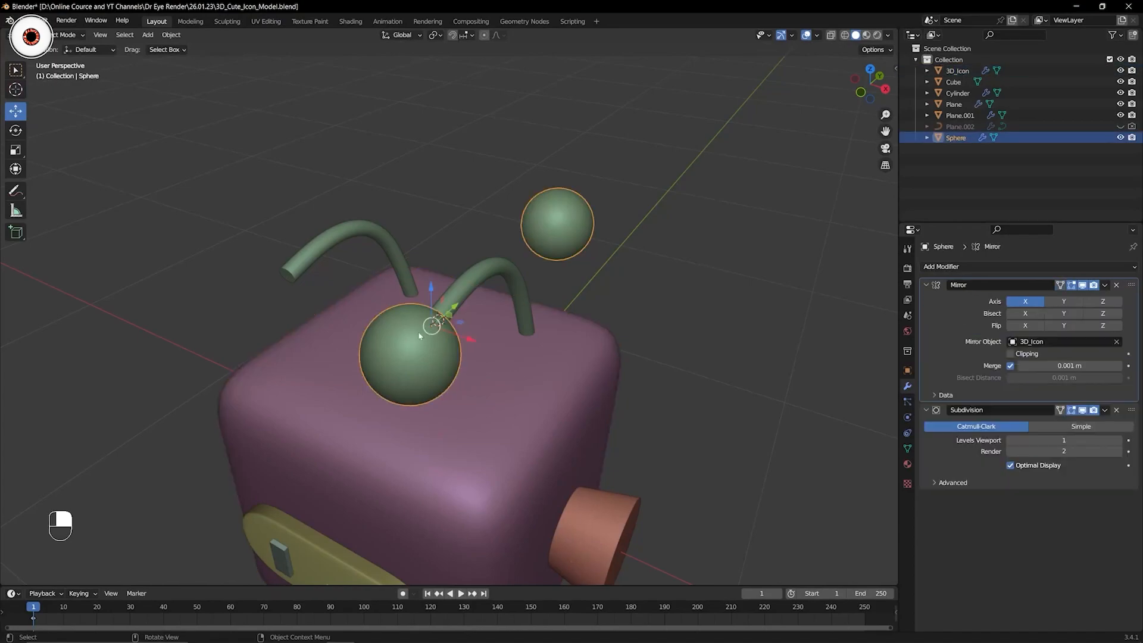
click(1036, 303)
click(1053, 304)
click(533, 250)
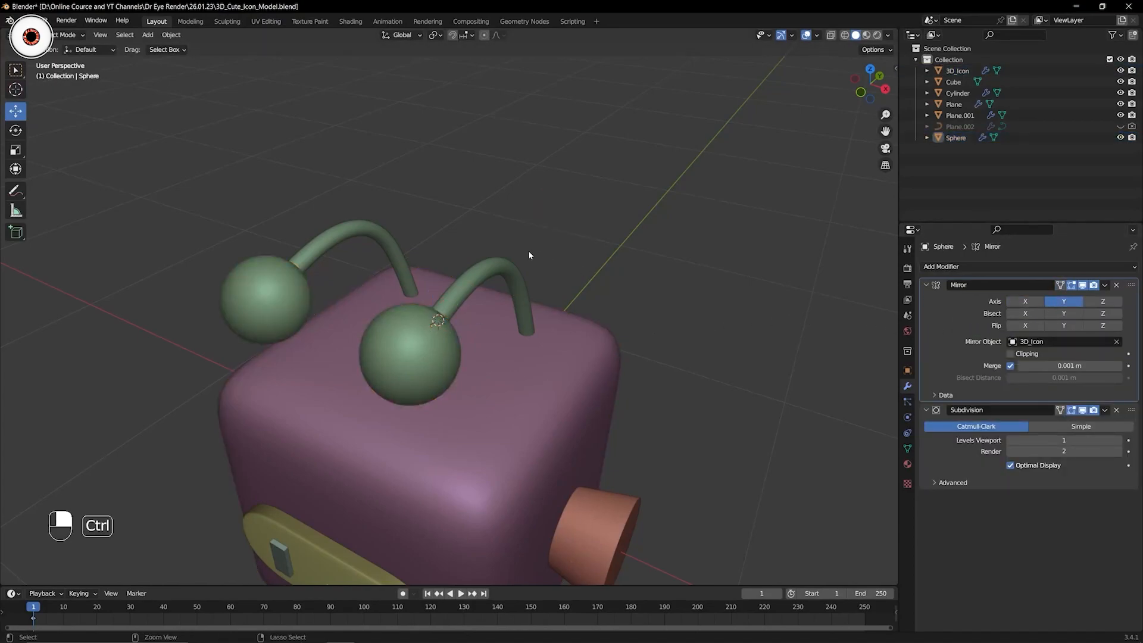
Save the file and bring the reference image window in front of the model.
scroll(528, 252, down, 5)
key(ctrl+s)
middle_drag(518, 286, 513, 219)
key(super)
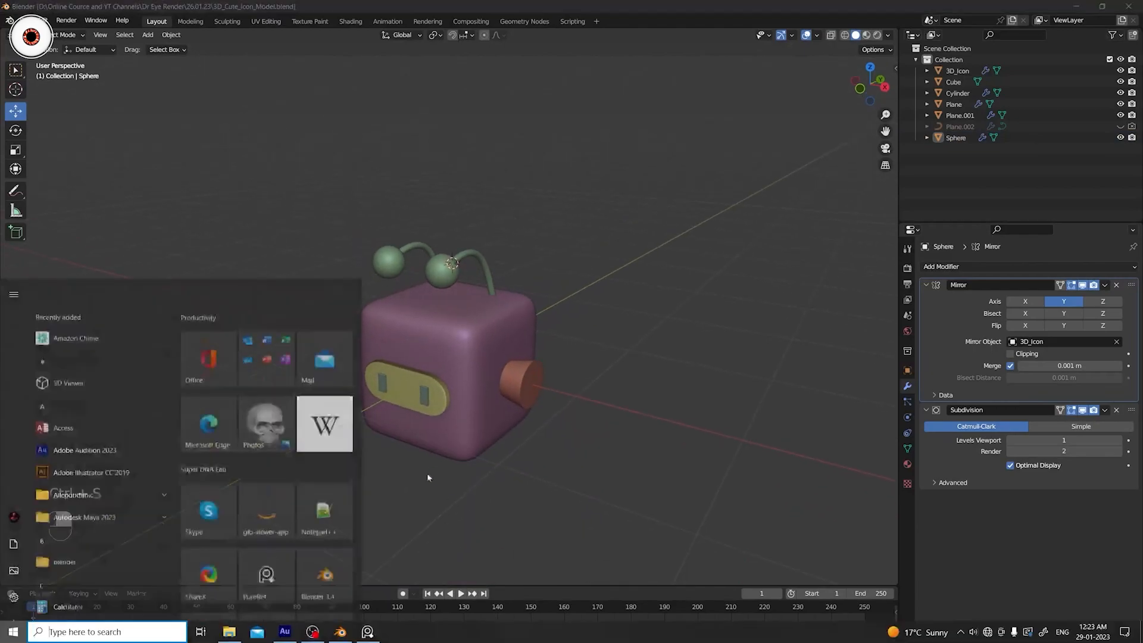
click(373, 631)
Compare the robot head's face plate and side knob with the orange robot in the reference image.
scroll(917, 476, down, 4)
middle_drag(857, 471, 863, 451)
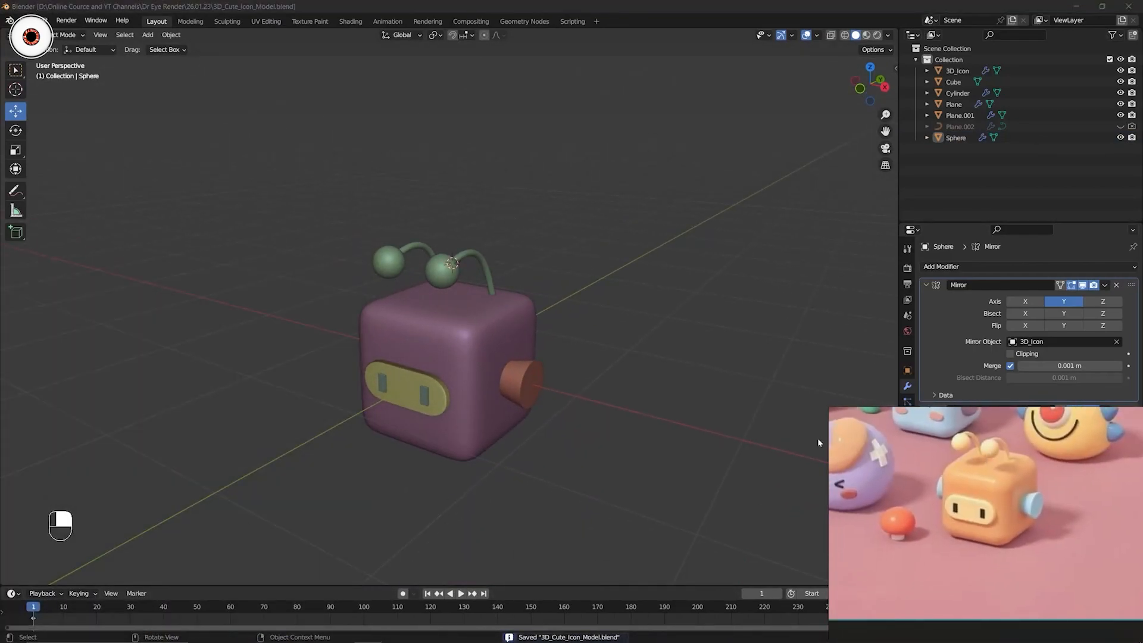
middle_drag(568, 359, 583, 328)
scroll(584, 329, up, 4)
scroll(1017, 489, up, 3)
scroll(659, 438, up, 6)
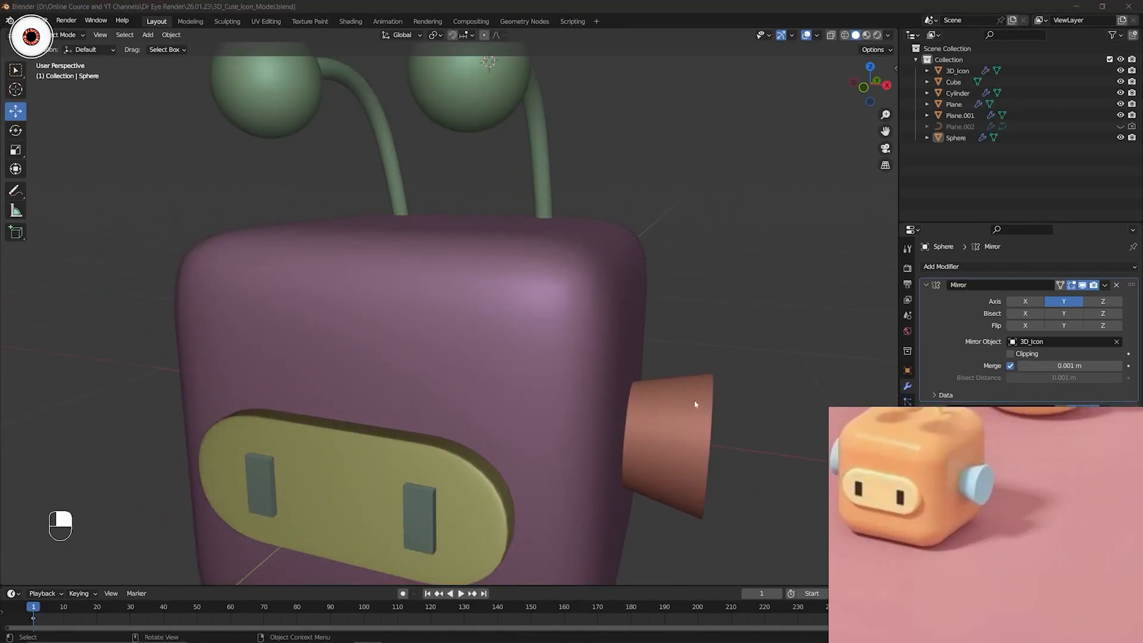
Adjust the depth of the side knob (Cylinder) by scaling it along the X axis.
click(646, 387)
key(s)
key(x)
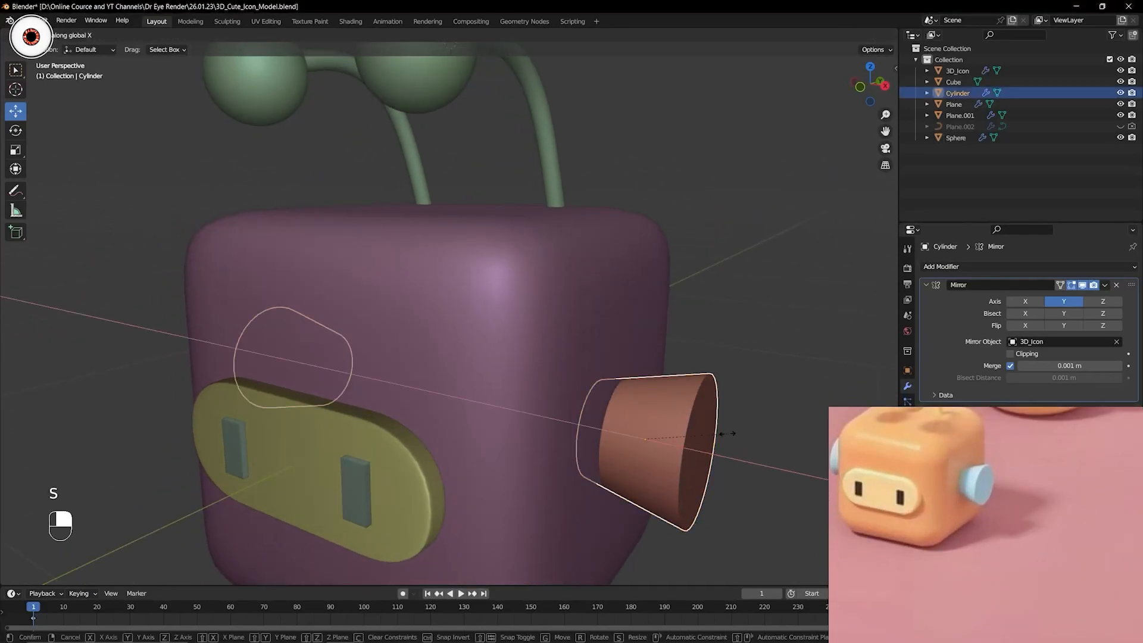
click(717, 436)
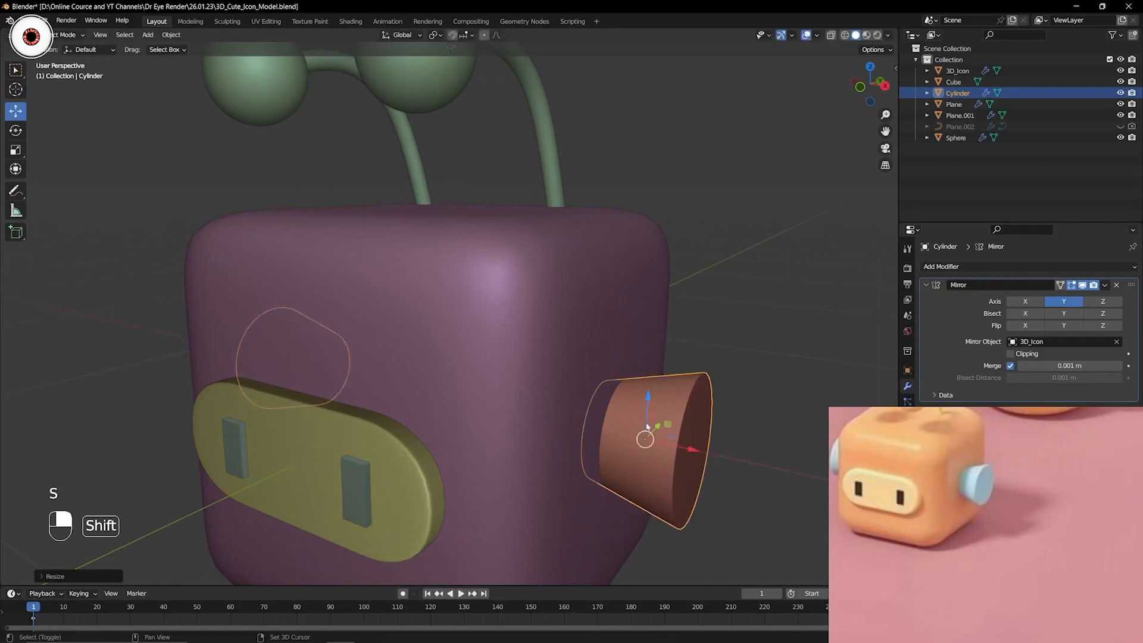
key(s)
key(x)
right_click(755, 481)
Move the side knob slightly inward towards the head along the X axis, deselect it and save the file.
key(g)
key(x)
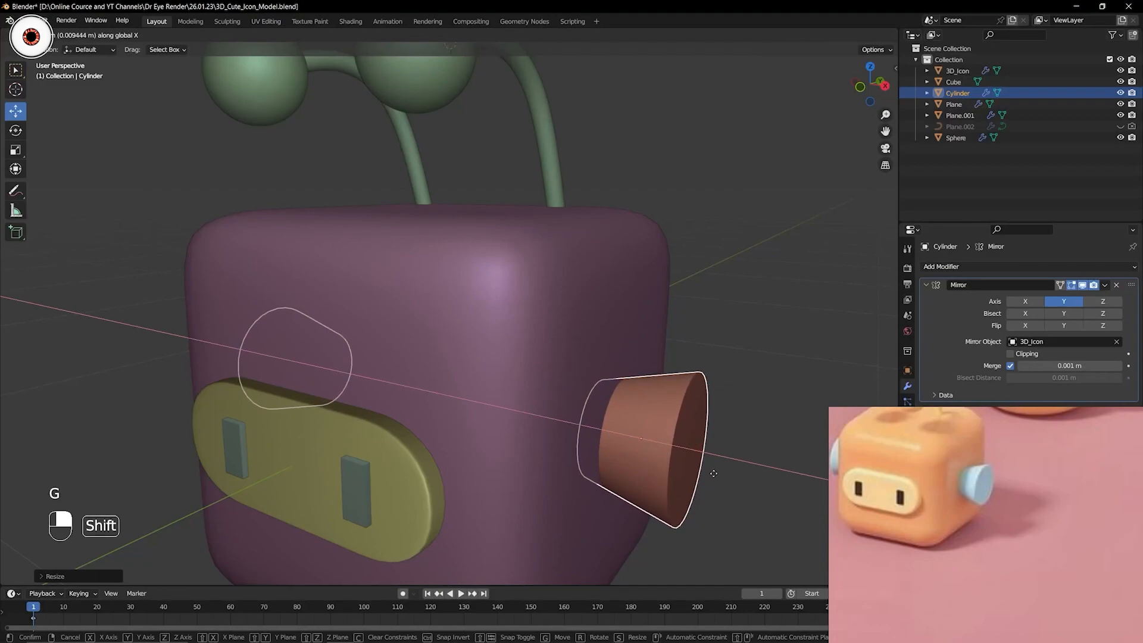
click(668, 467)
key(Home)
scroll(726, 328, down, 5)
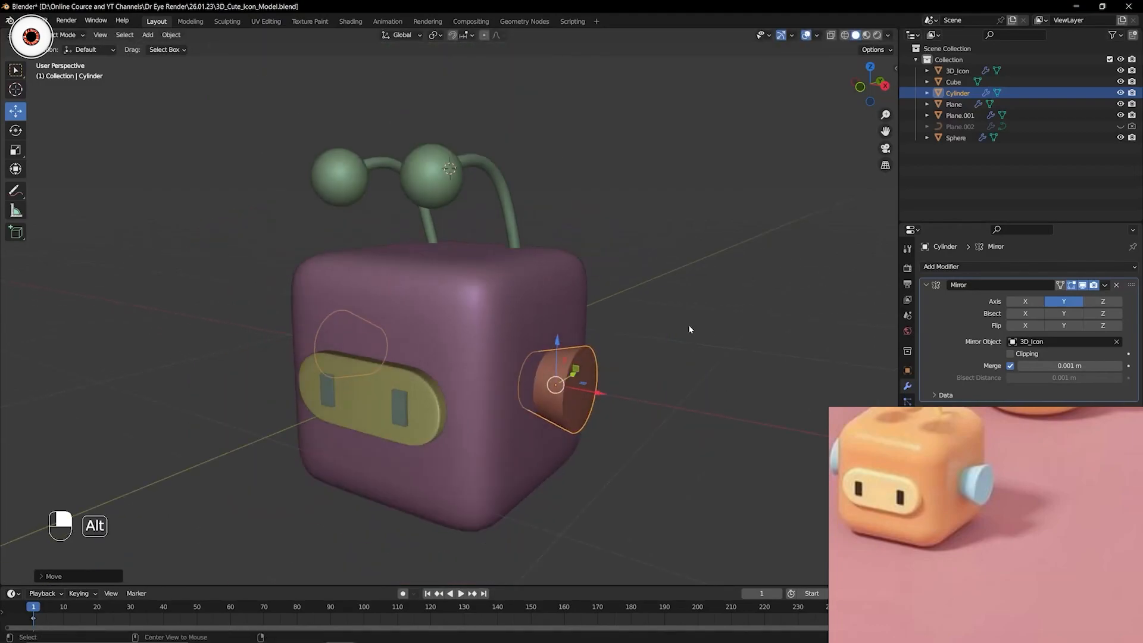
key(alt+a)
key(ctrl+s)
scroll(639, 336, up, 3)
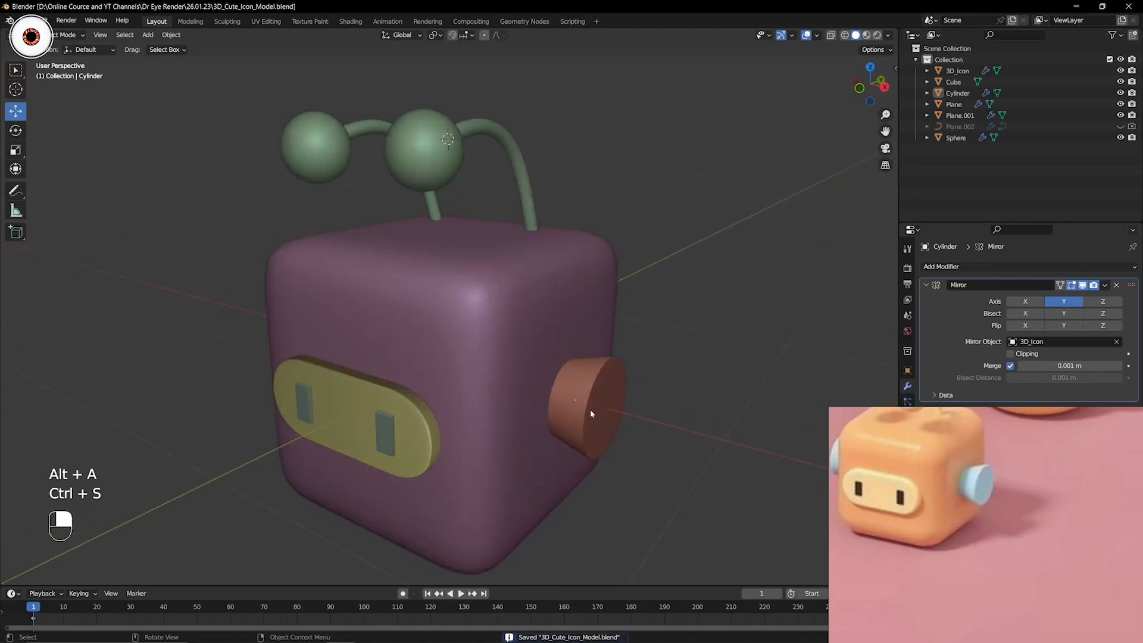
Fine-tune the side knob's overall size, move it slightly outward from the head, and deselect it.
click(590, 409)
key(s)
click(590, 411)
key(g)
key(shift)
click(674, 426)
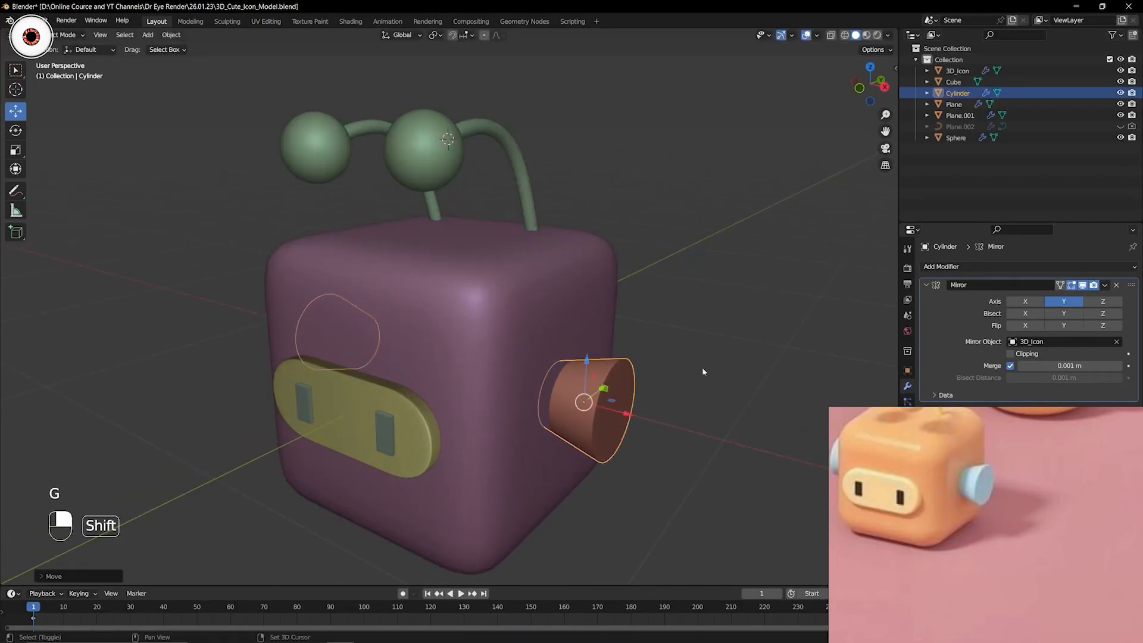
key(alt+a)
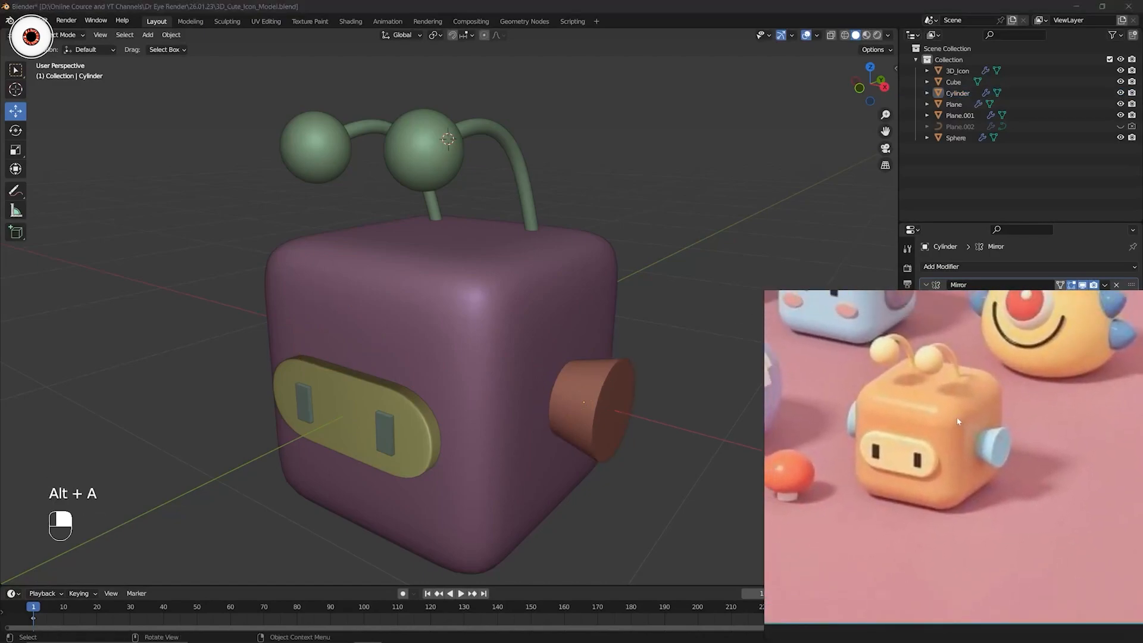
scroll(637, 363, down, 4)
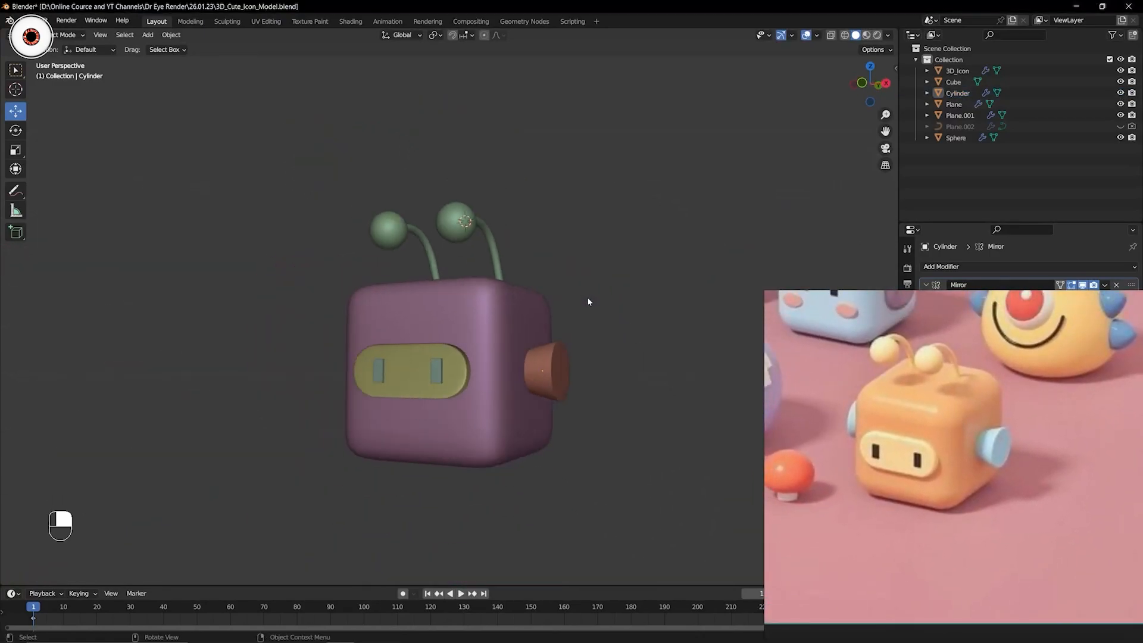
shift+middle_drag(539, 298, 506, 353)
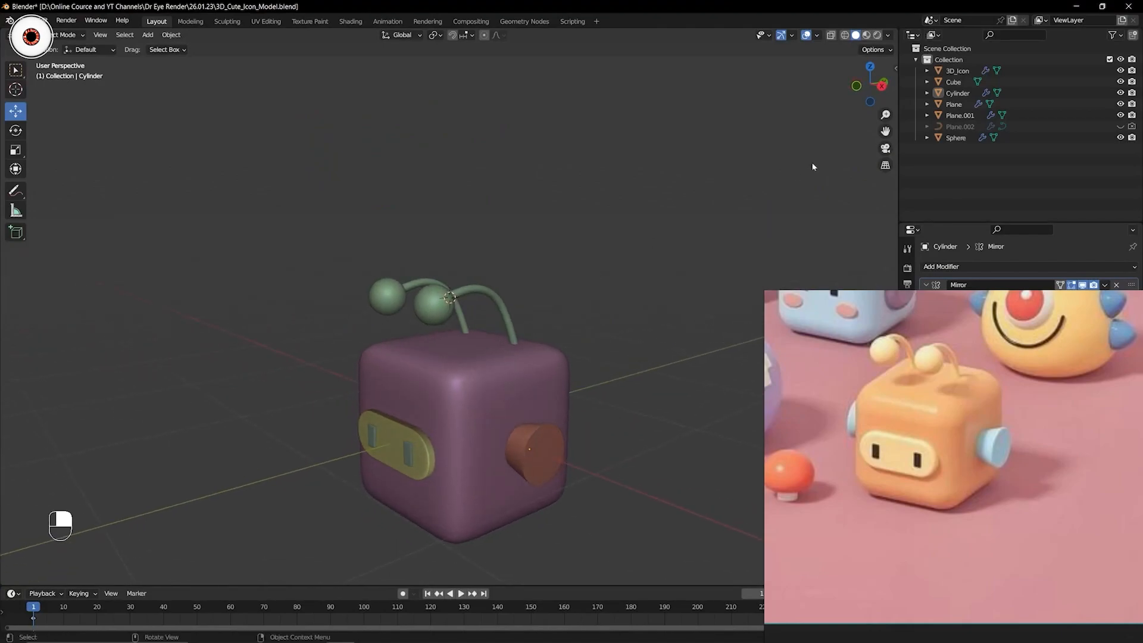
scroll(575, 276, up, 3)
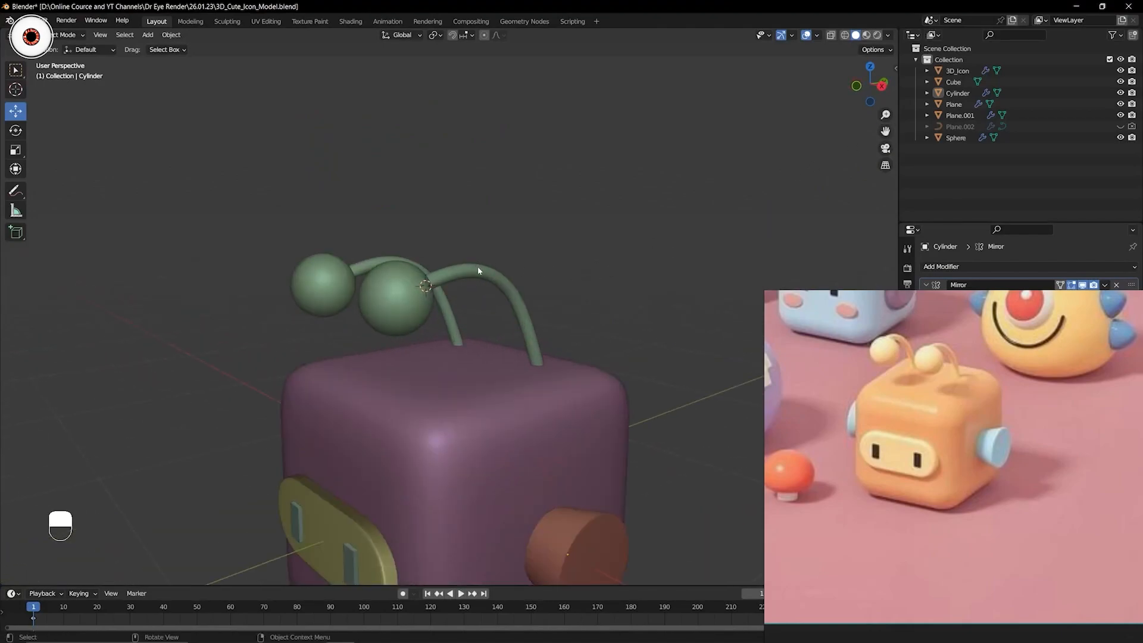
click(403, 35)
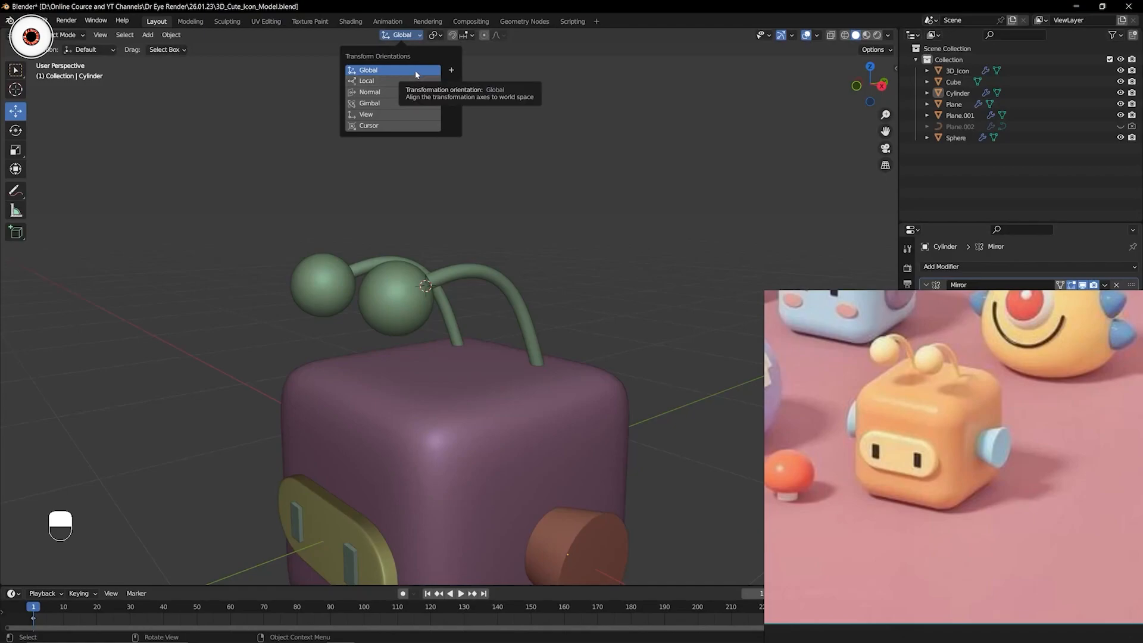
click(437, 34)
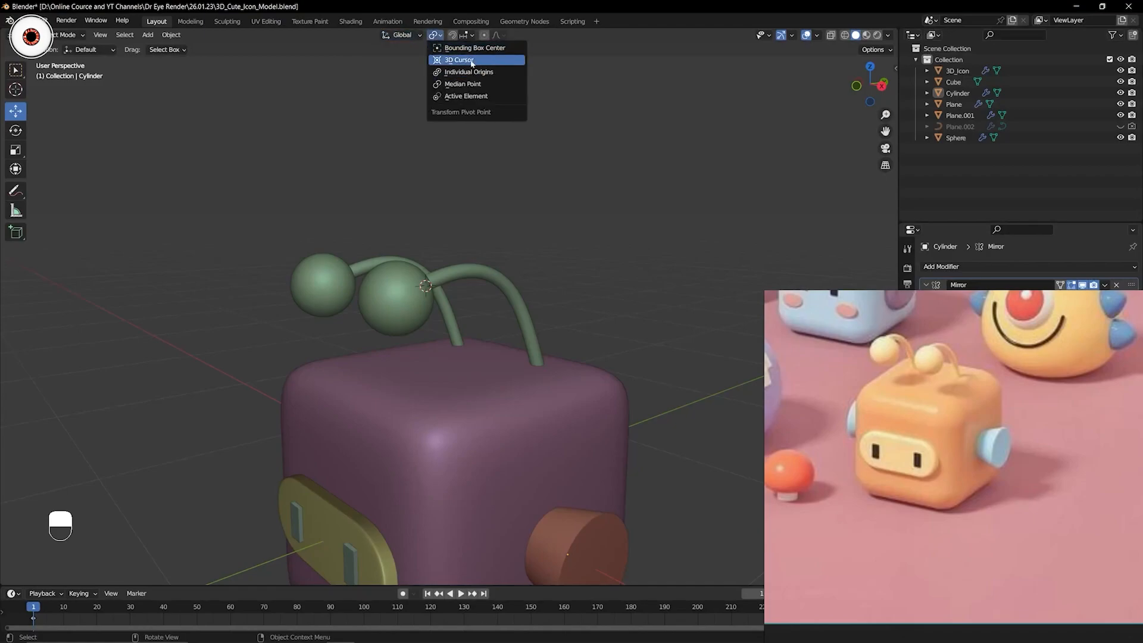
click(470, 35)
click(496, 35)
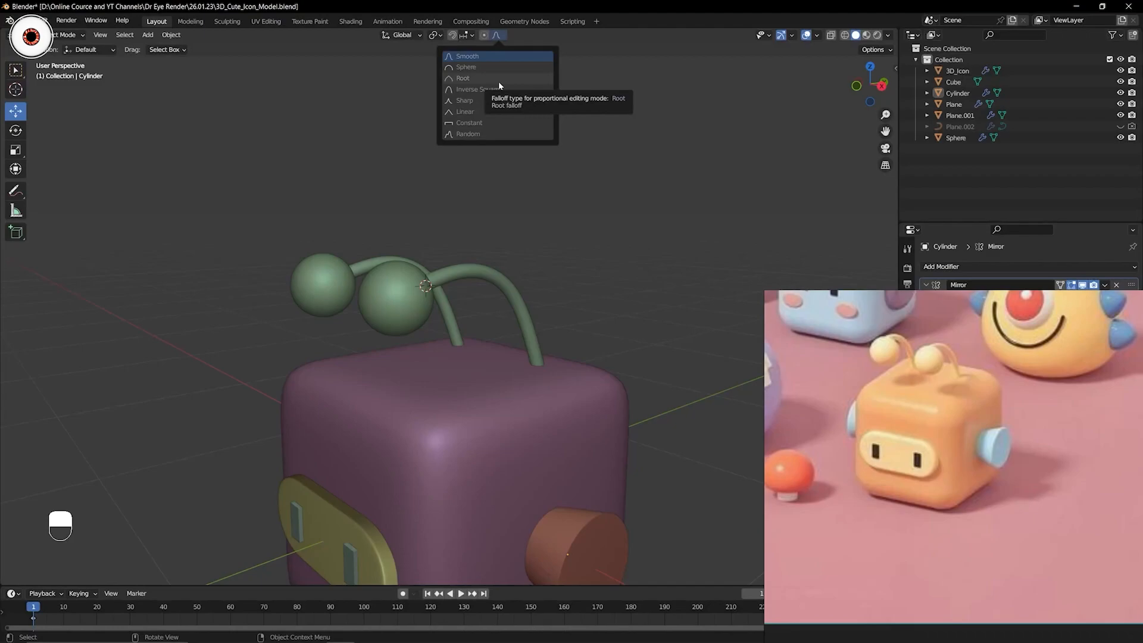
drag(885, 130, 793, 148)
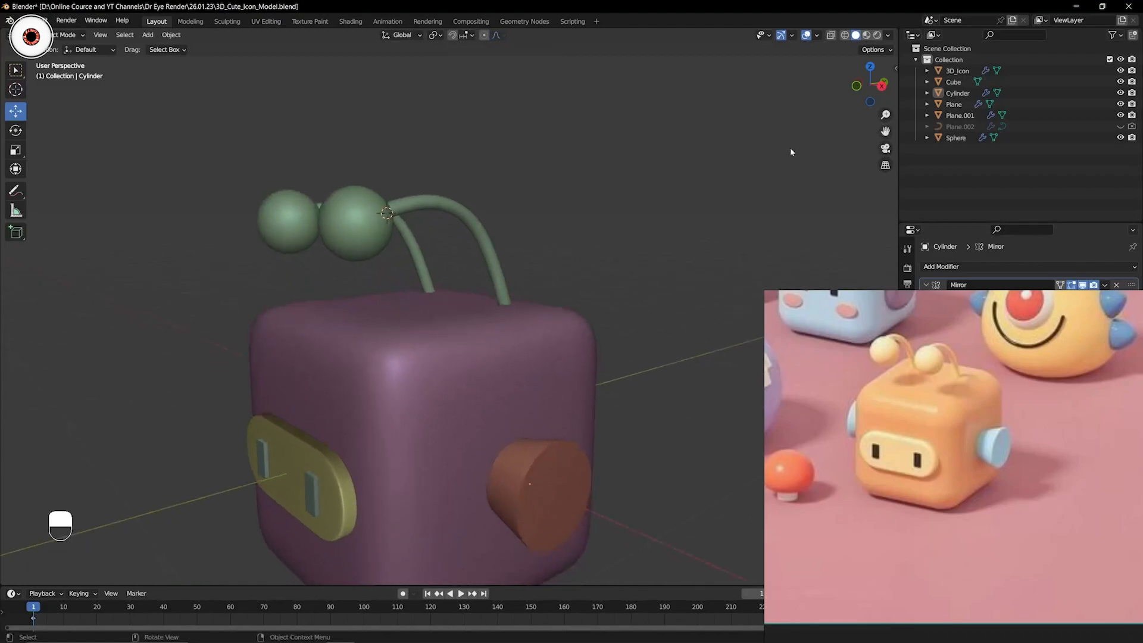
Compare the whole robot head with the orange cube robot and examine the neighbouring characters in the reference image.
scroll(793, 148, down, 2)
scroll(866, 374, down, 3)
middle_drag(861, 377, 915, 473)
scroll(939, 450, up, 3)
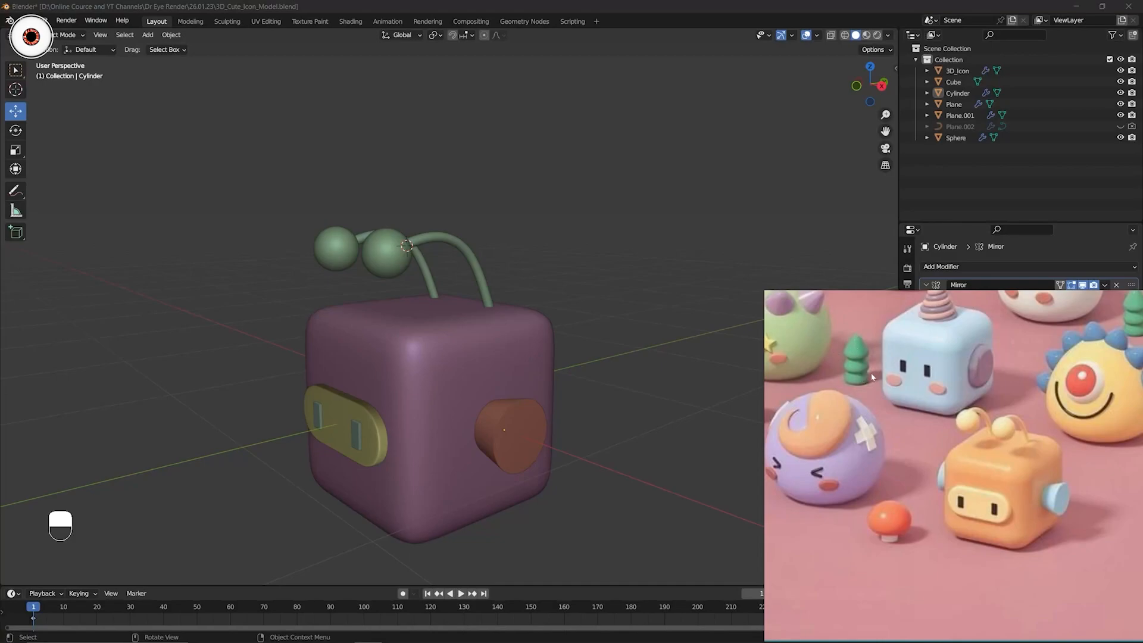
scroll(872, 377, down, 3)
scroll(898, 415, up, 3)
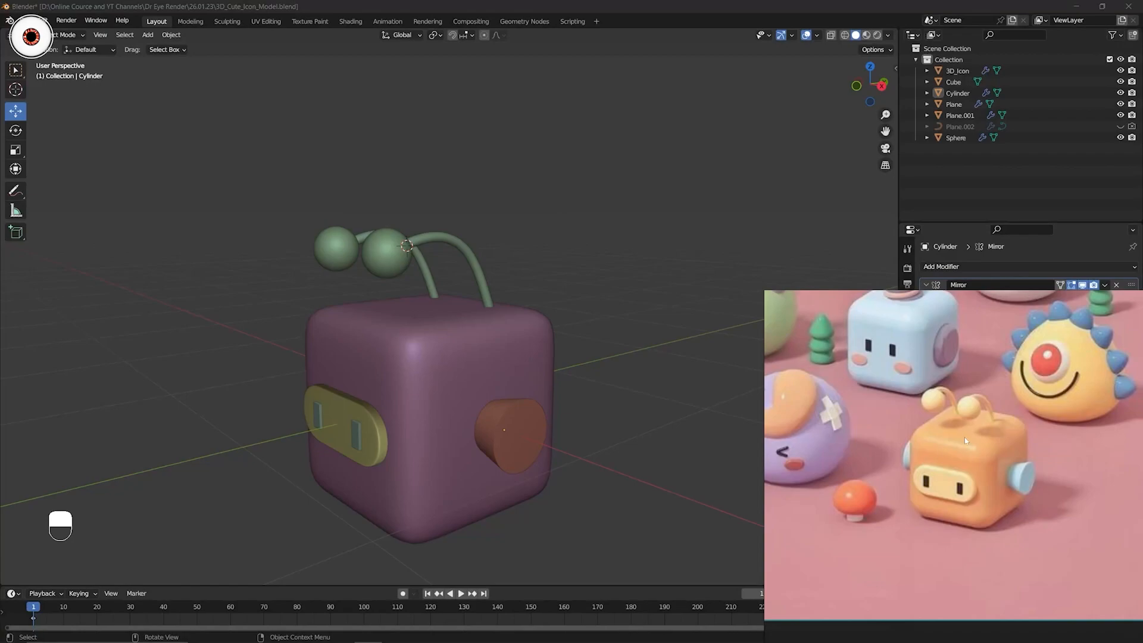
scroll(965, 438, down, 3)
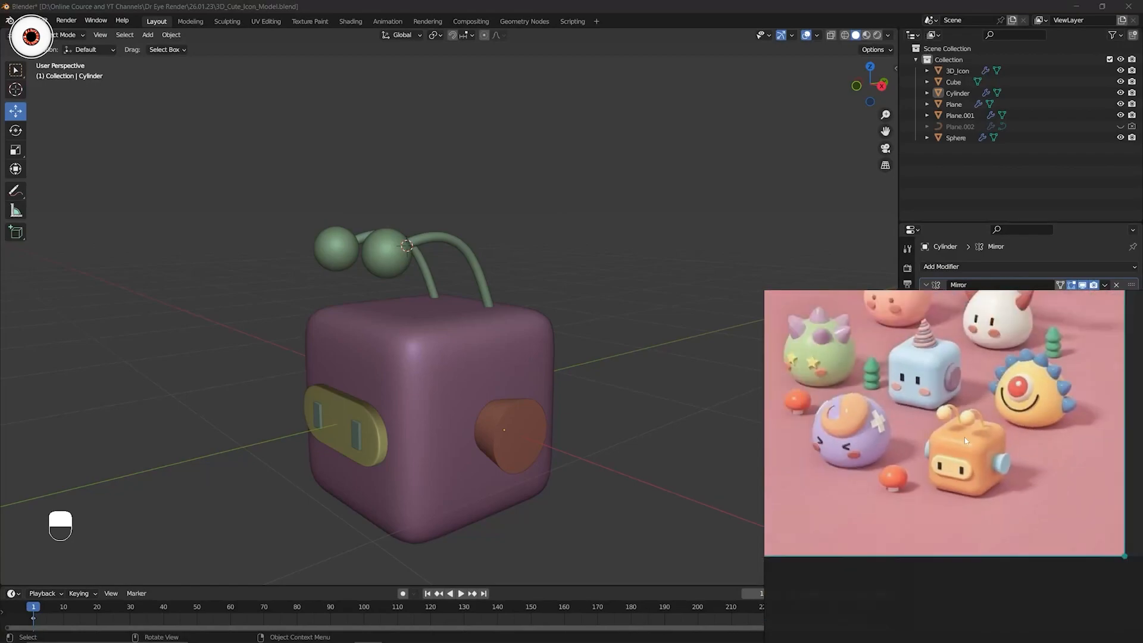
scroll(966, 444, up, 4)
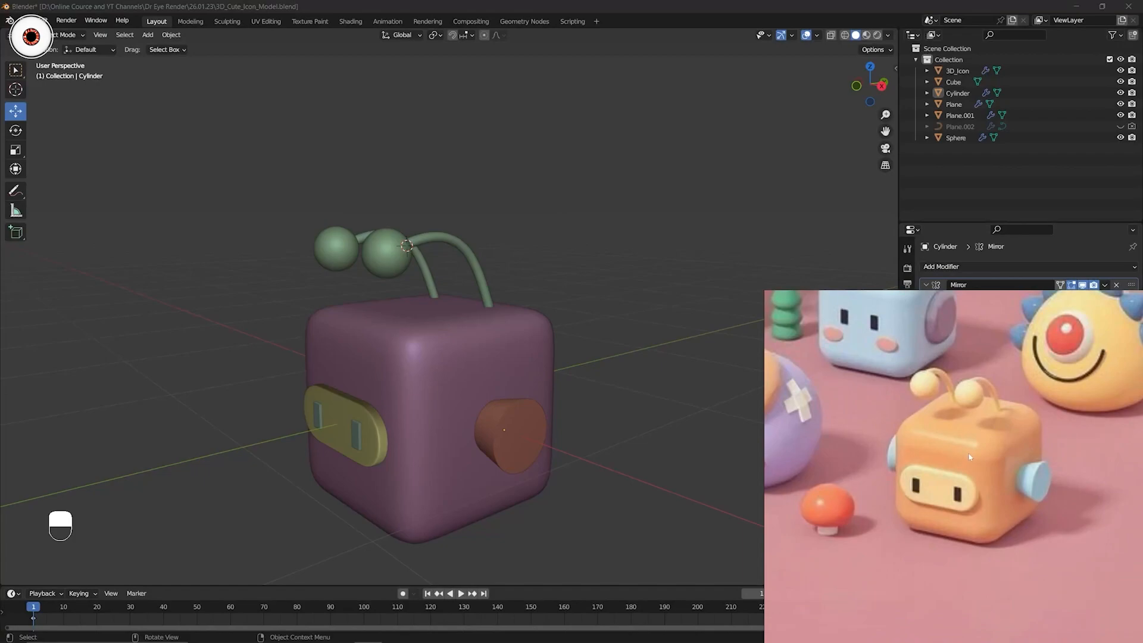
scroll(970, 457, down, 3)
scroll(967, 454, up, 2)
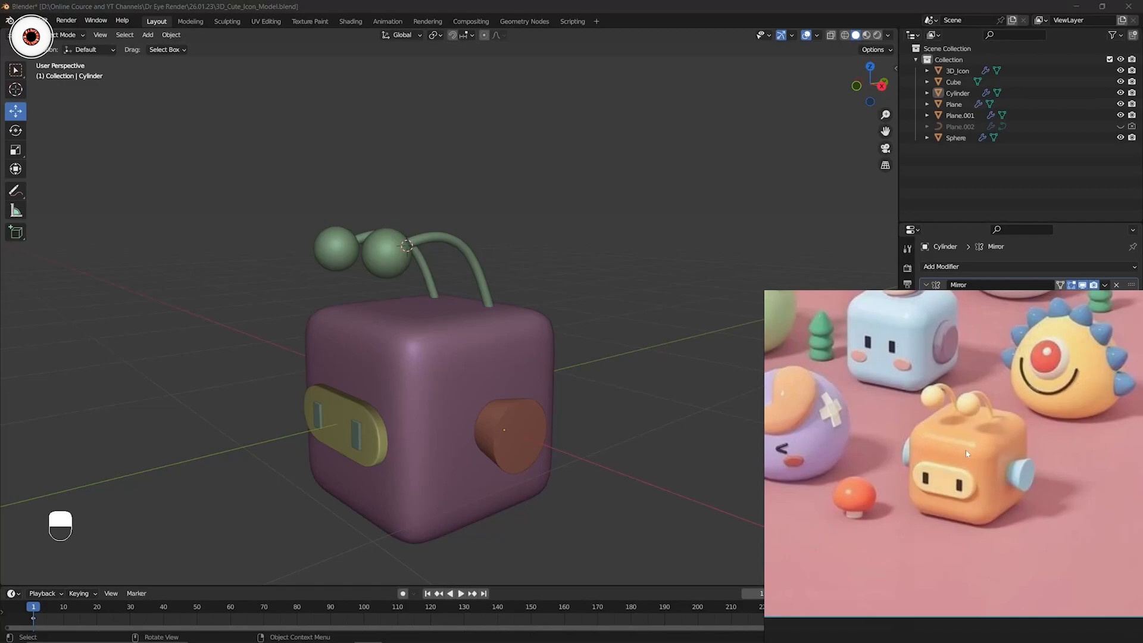
scroll(966, 452, down, 3)
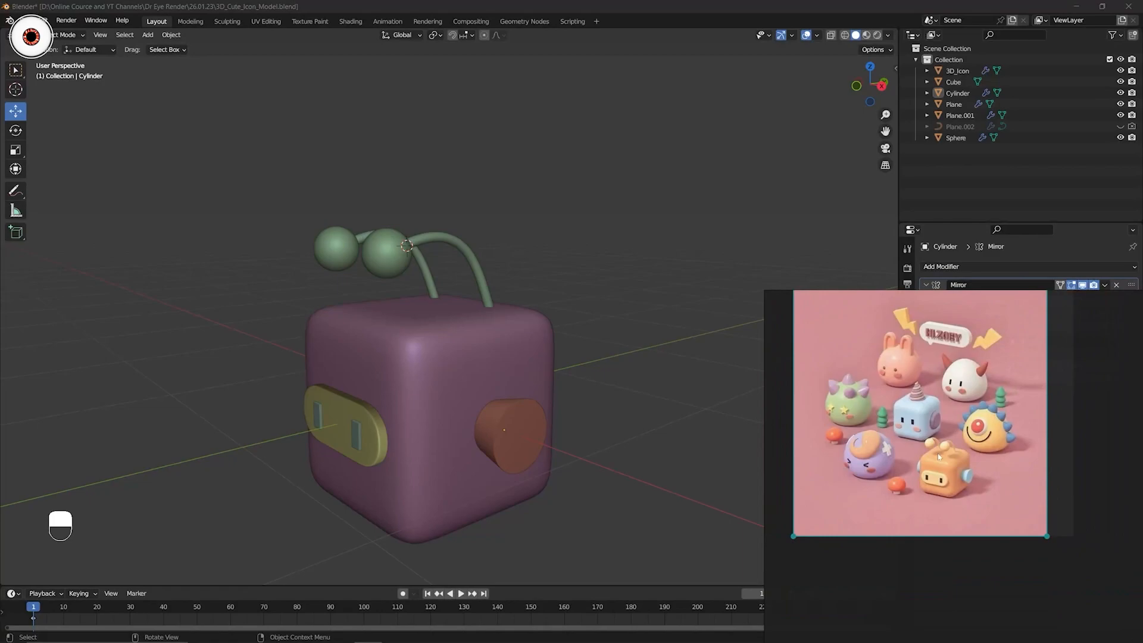
scroll(937, 457, up, 4)
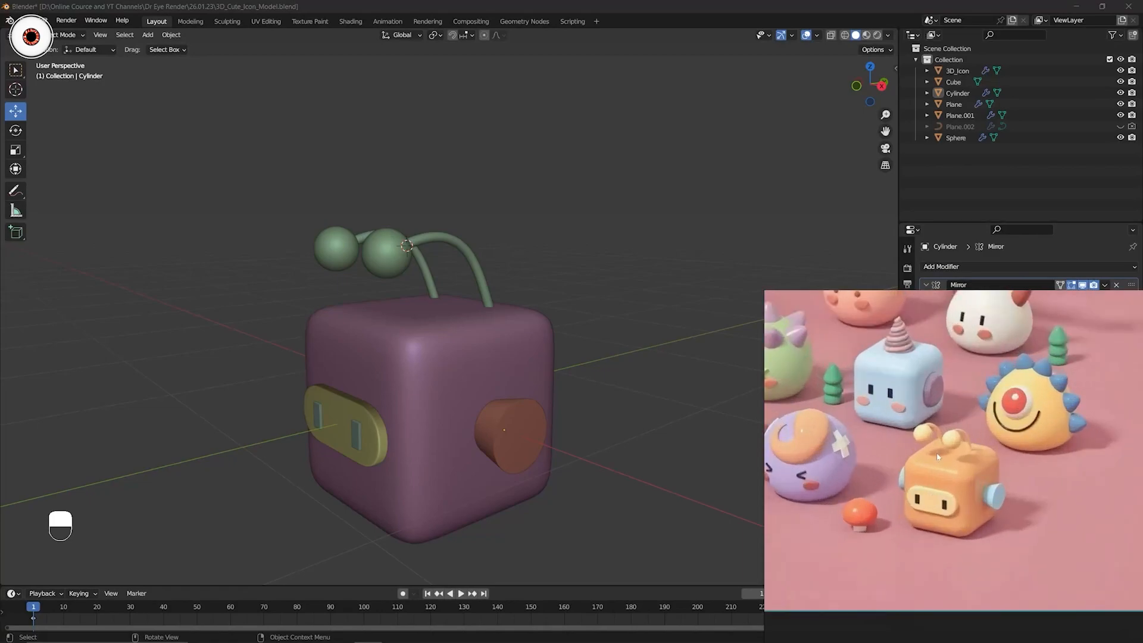